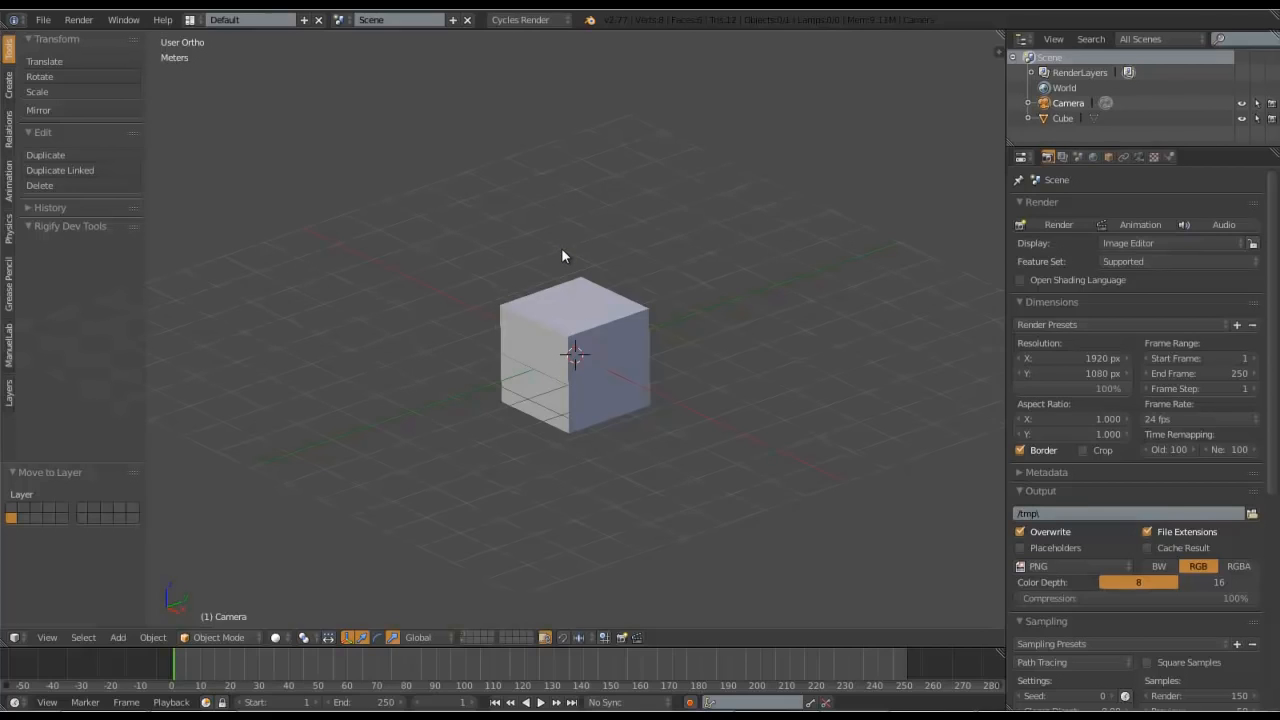
- Delete the default cube from the scene
right_click(575, 305)
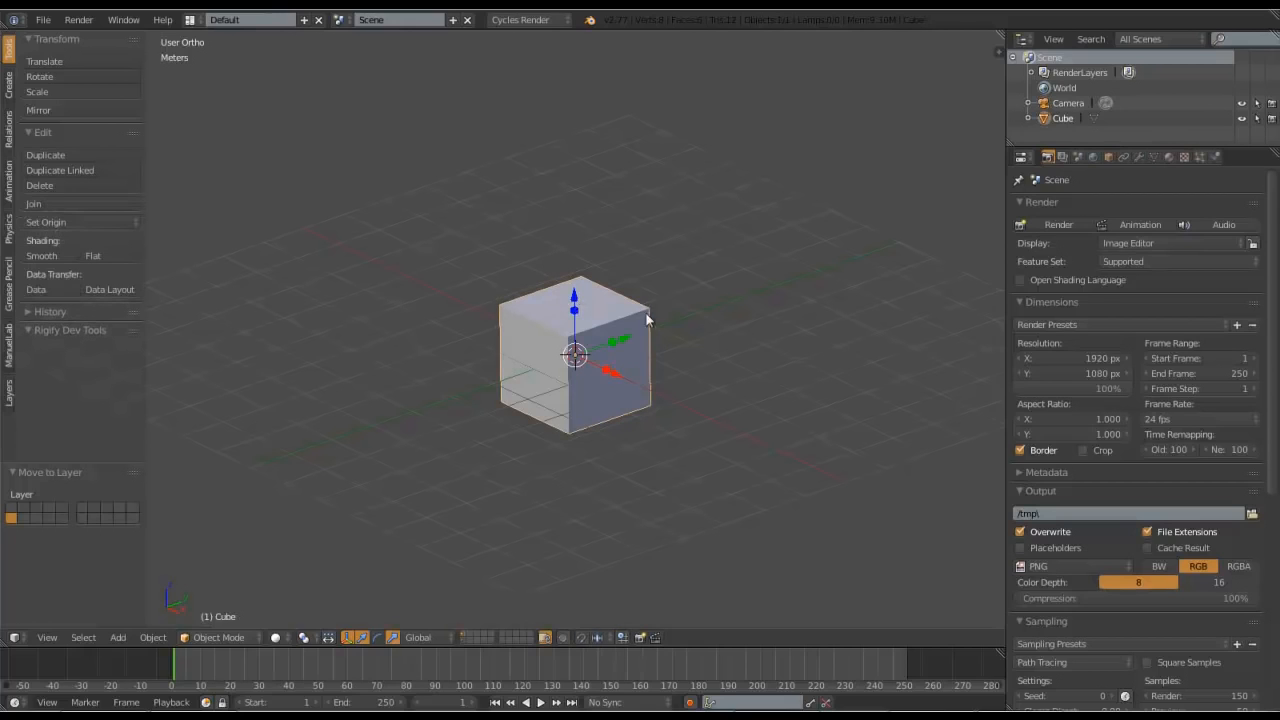
key(x)
click(720, 285)
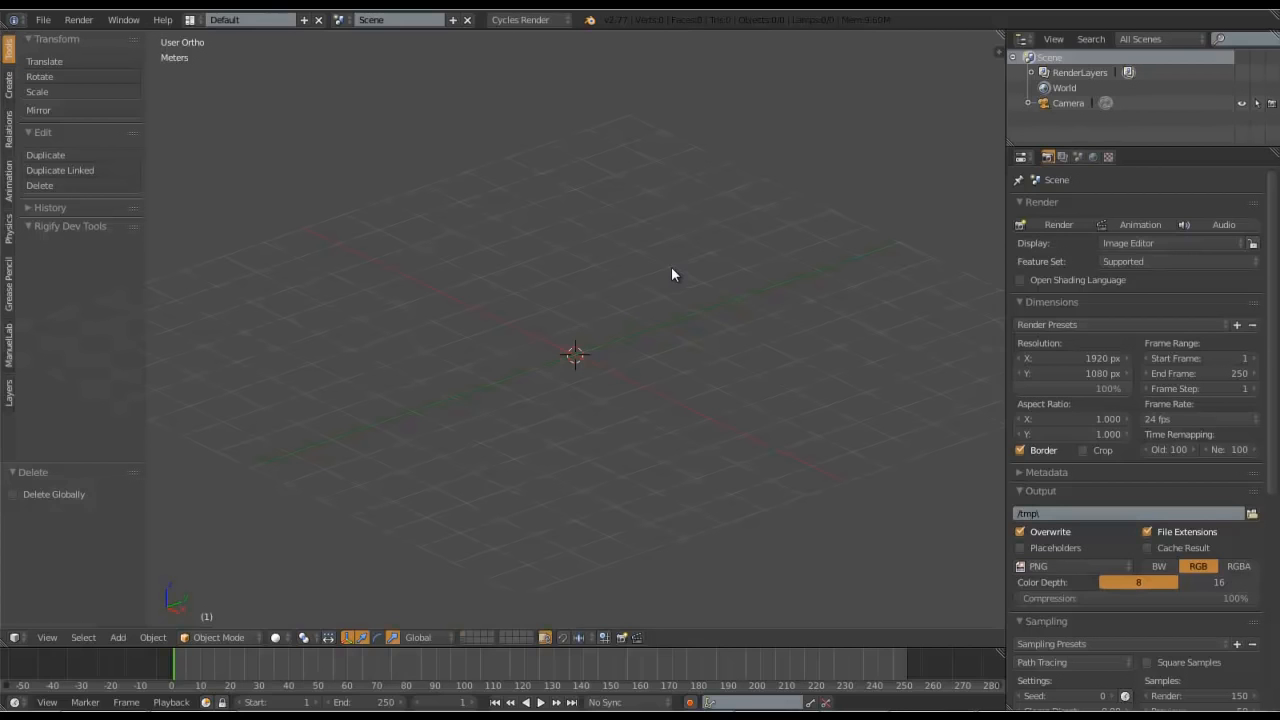
- Add a torus mesh at the scene origin
middle_drag(561, 212, 644, 269)
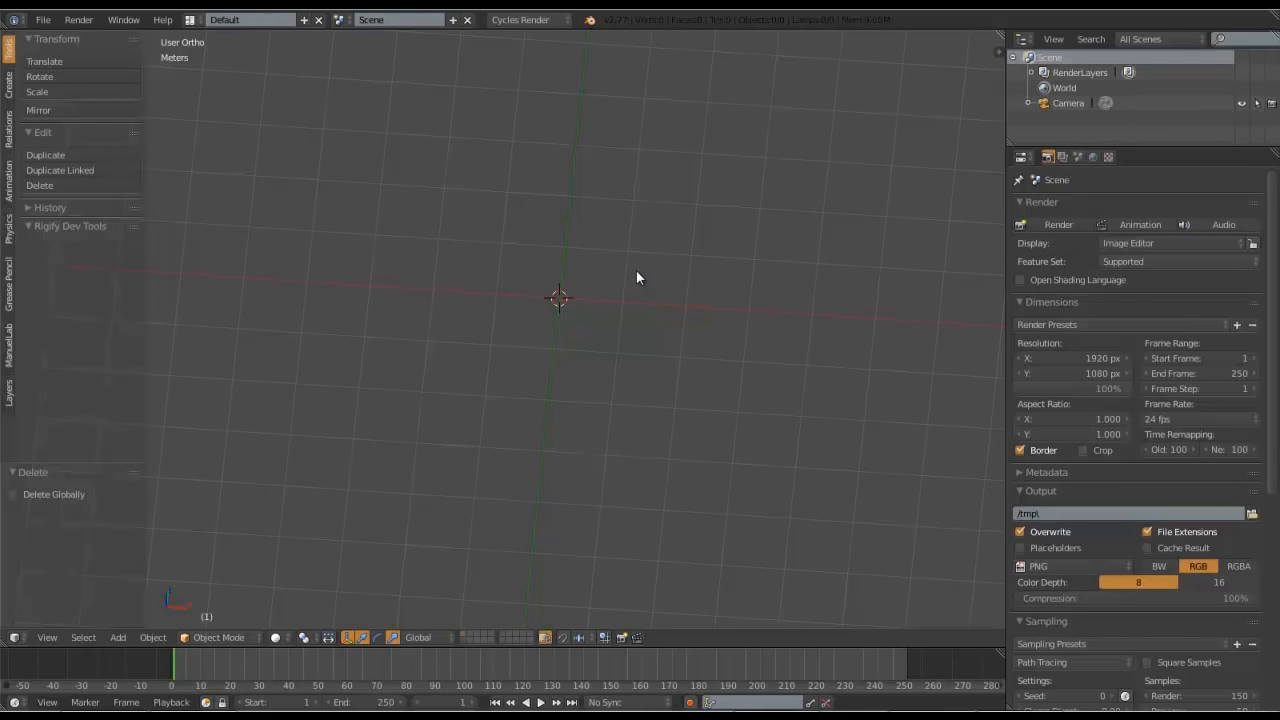
key(shift+a)
mouse_move(636, 276)
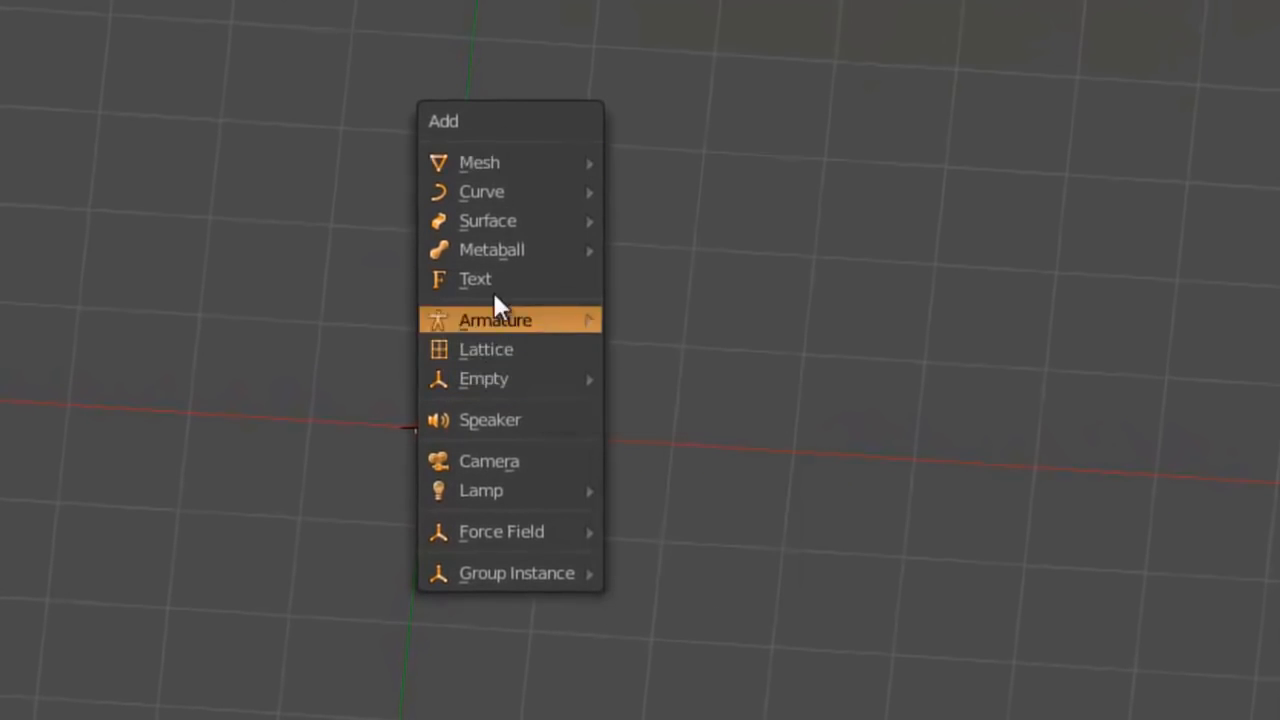
mouse_move(490, 165)
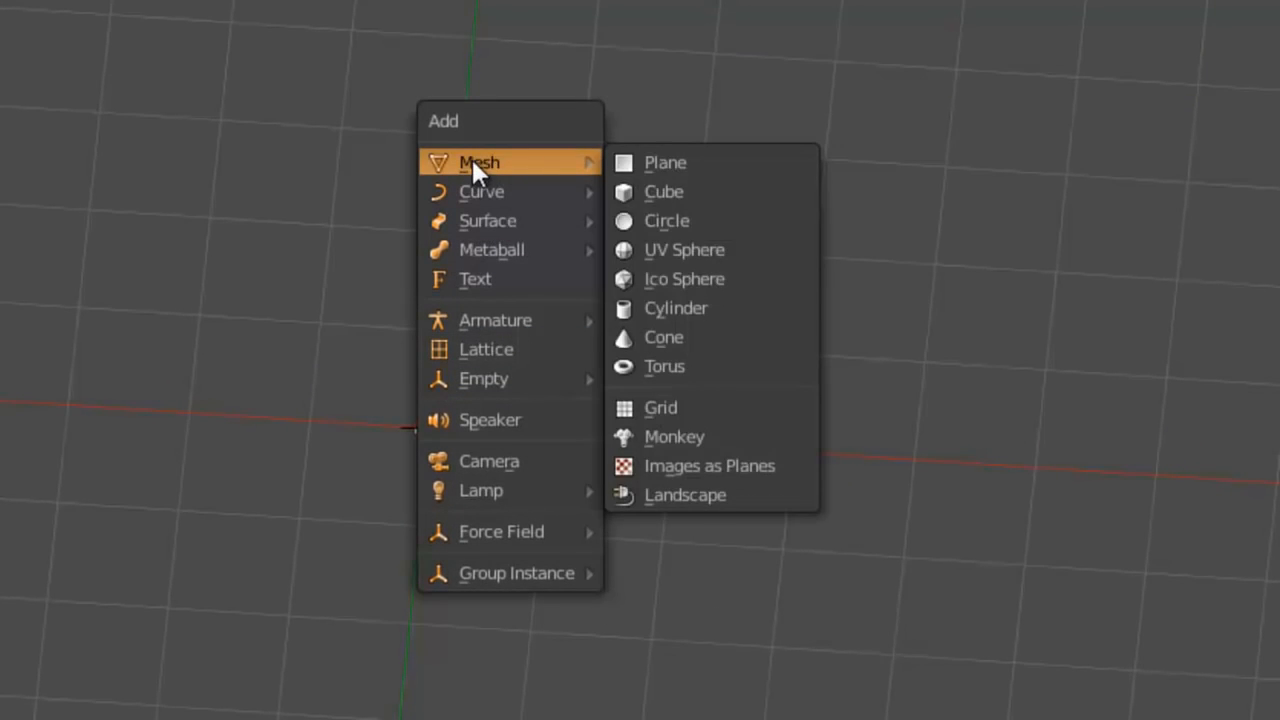
click(690, 367)
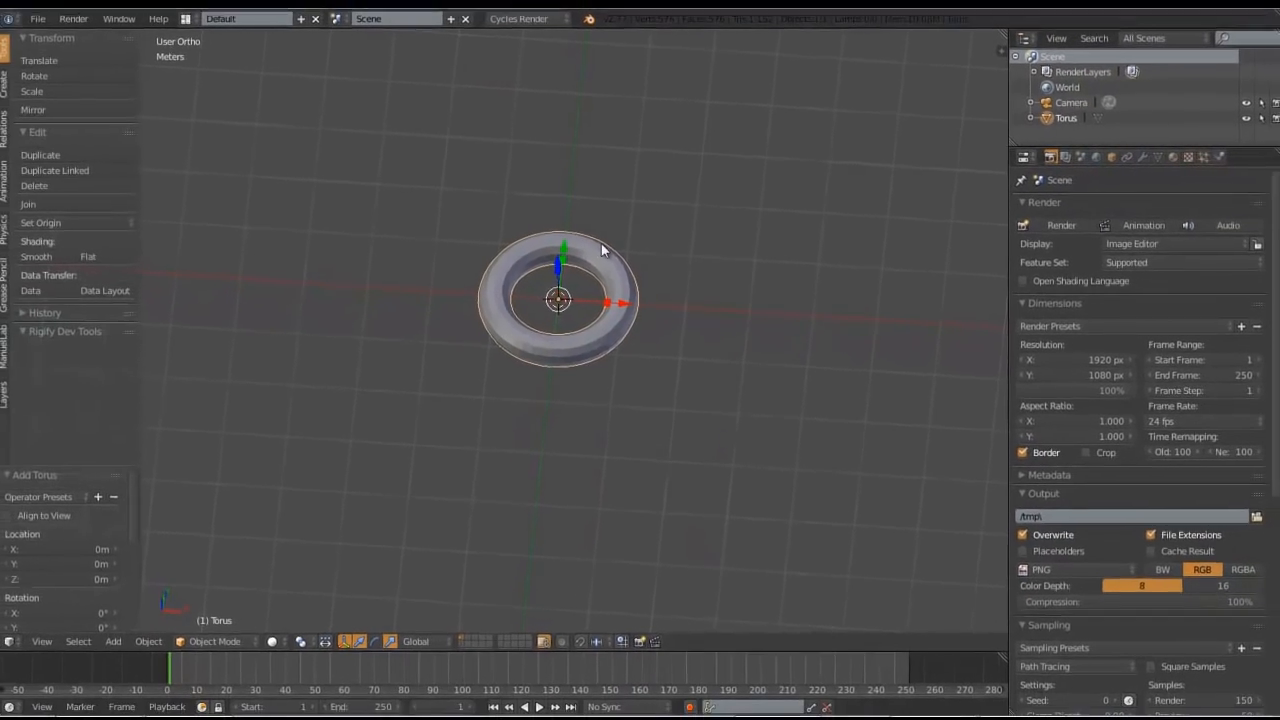
- Expand the Add Torus settings and set the torus's major segments to 14
scroll(585, 266, up, 2)
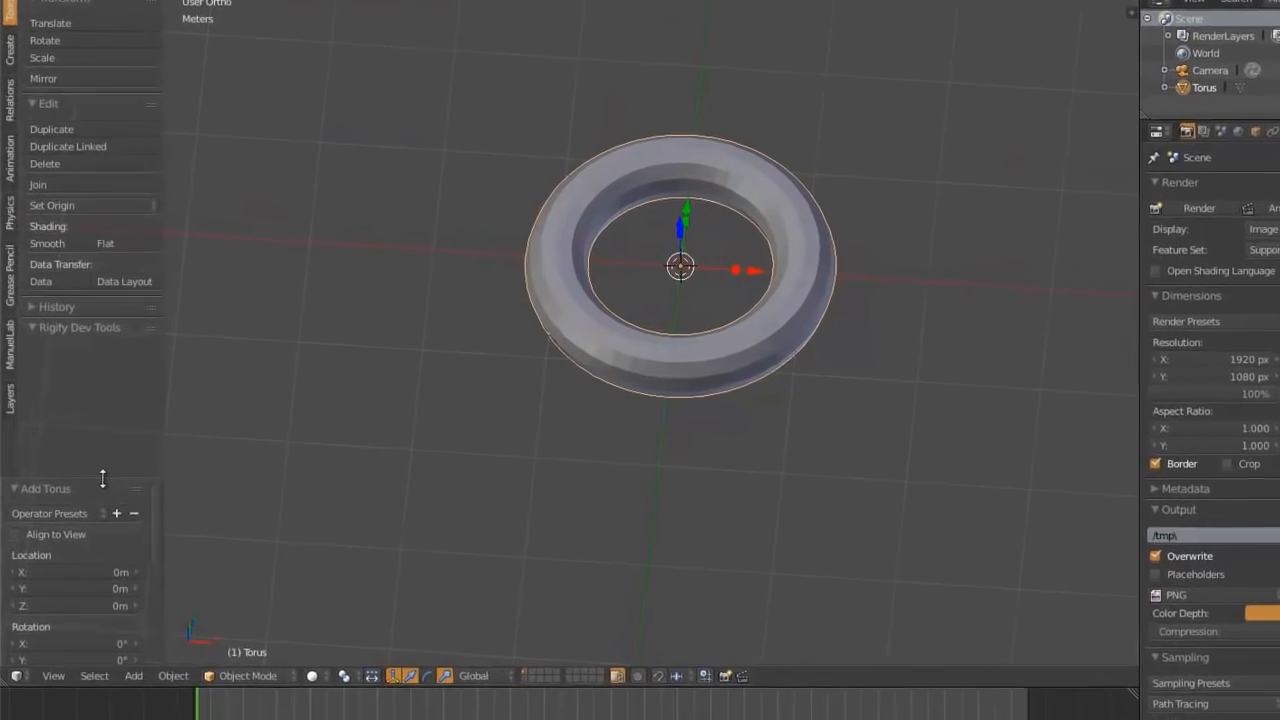
drag(103, 479, 117, 192)
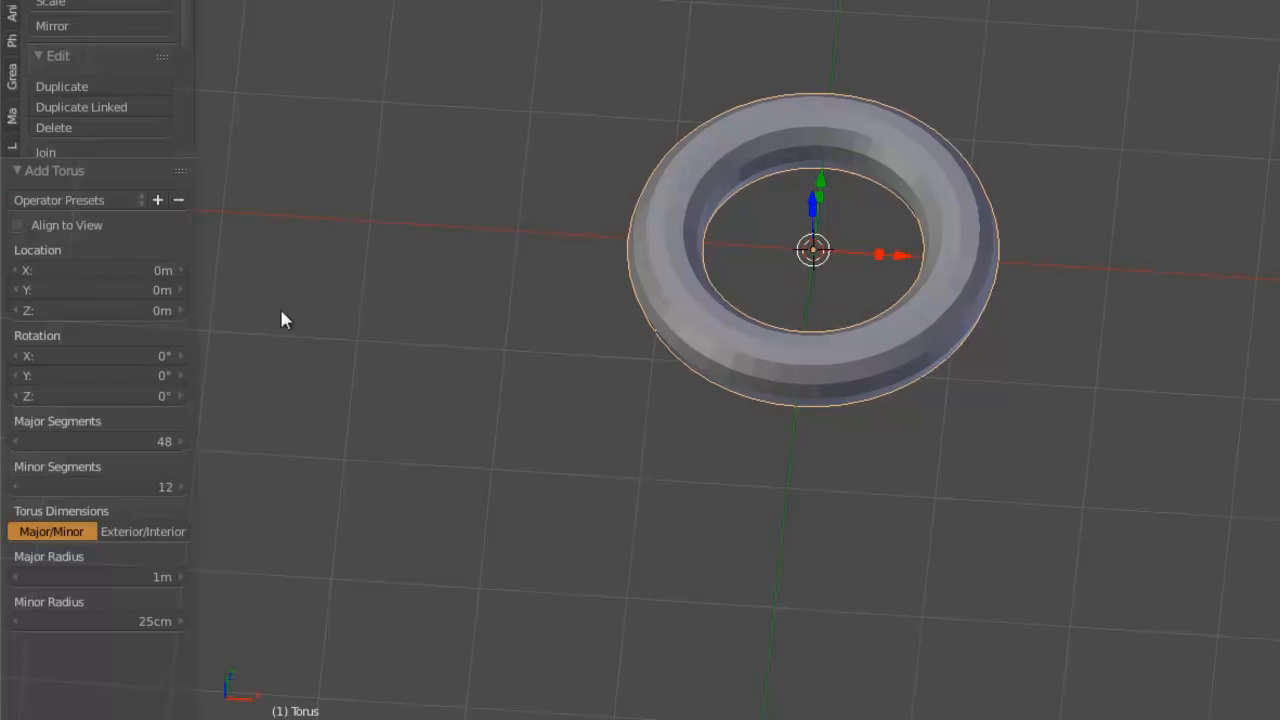
click(95, 446)
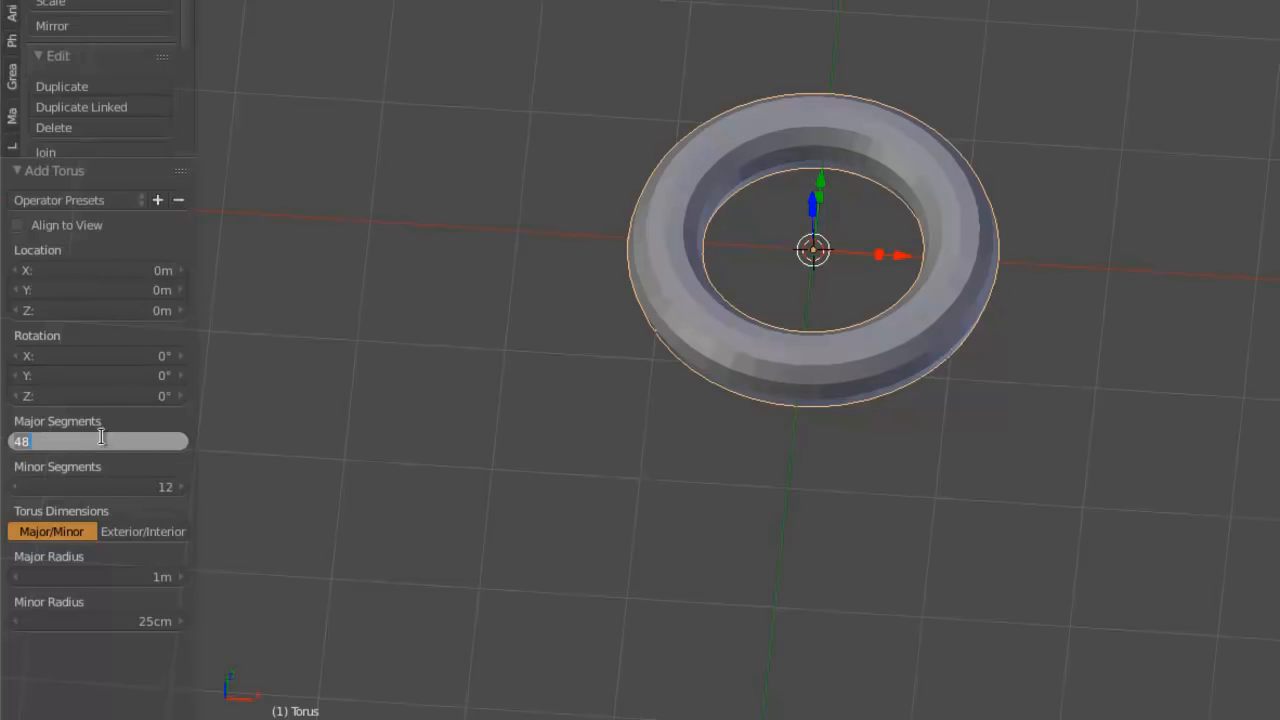
text(14)
key(Return)
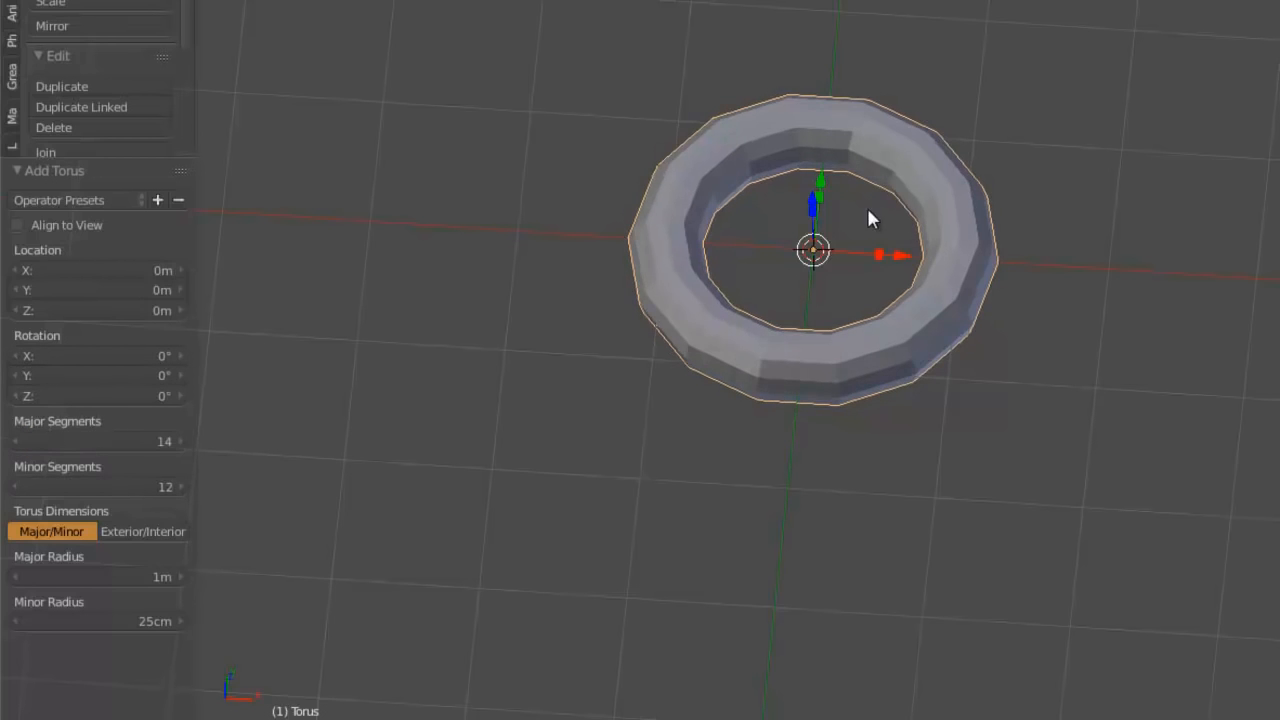
- Set the torus's major radius to 49 cm and its minor radius to 10 cm
middle_drag(866, 205, 834, 195)
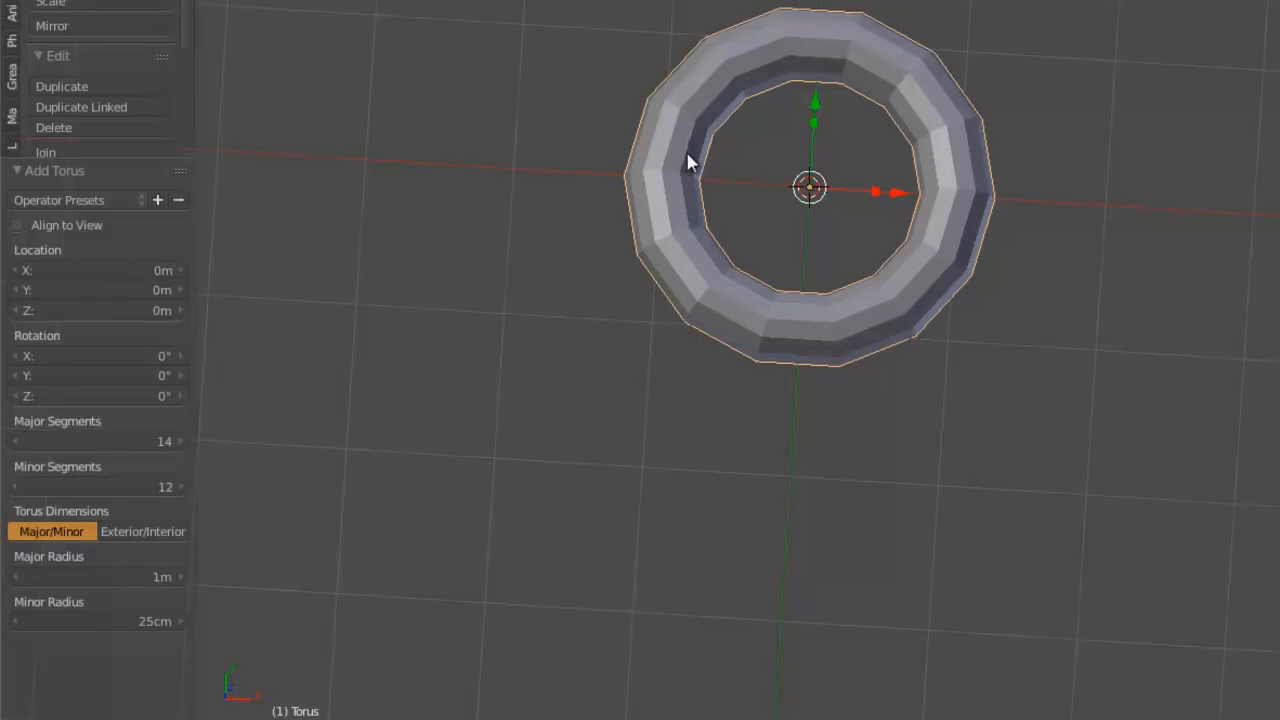
middle_drag(803, 214, 823, 157)
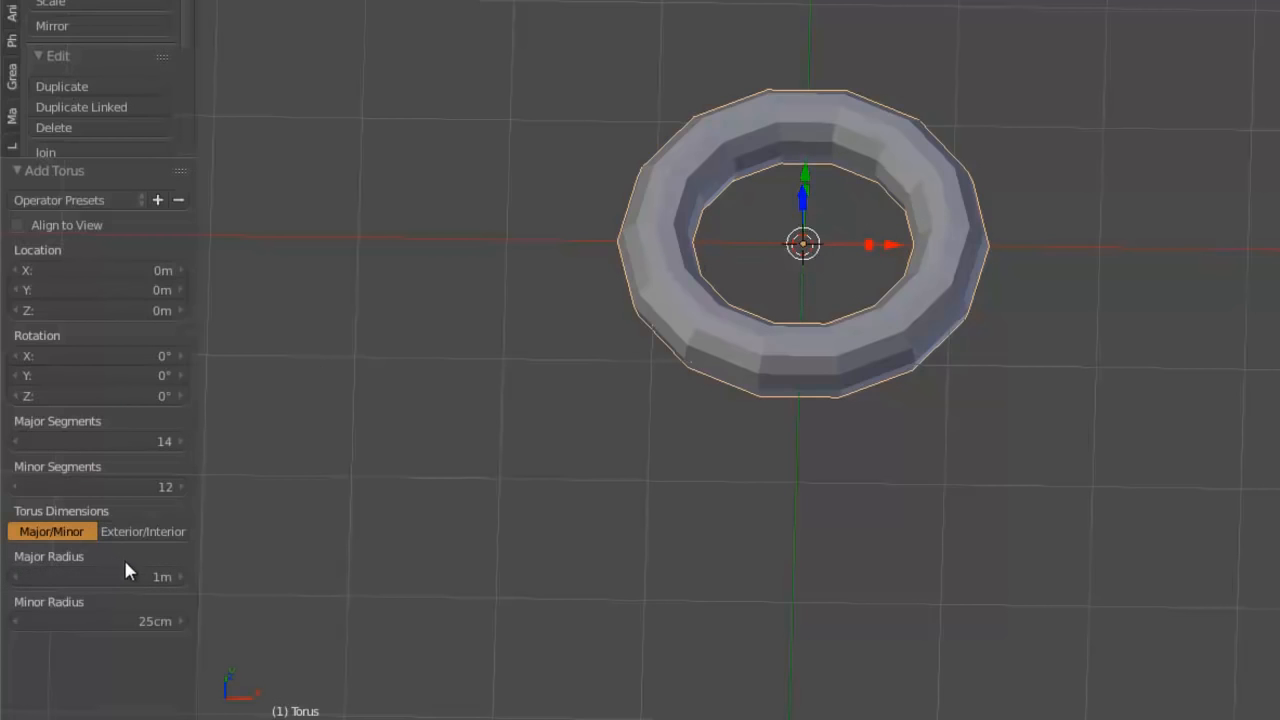
drag(119, 571, 55, 580)
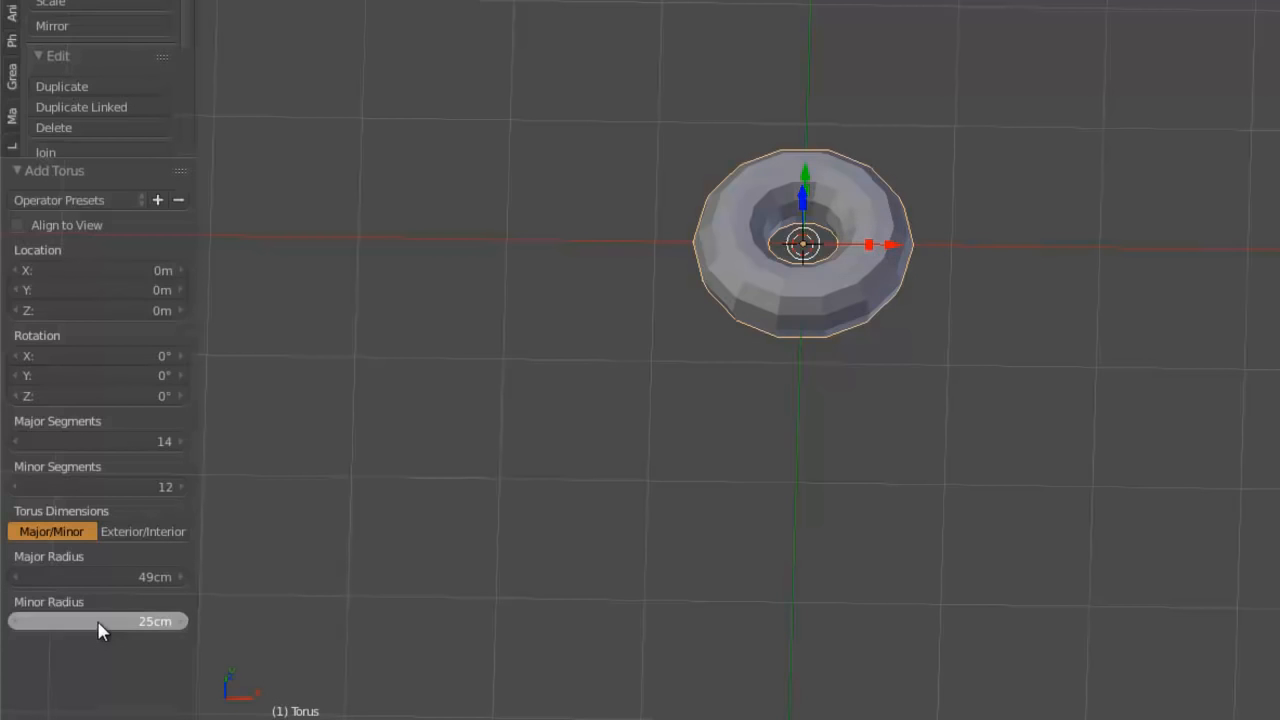
drag(97, 622, 77, 622)
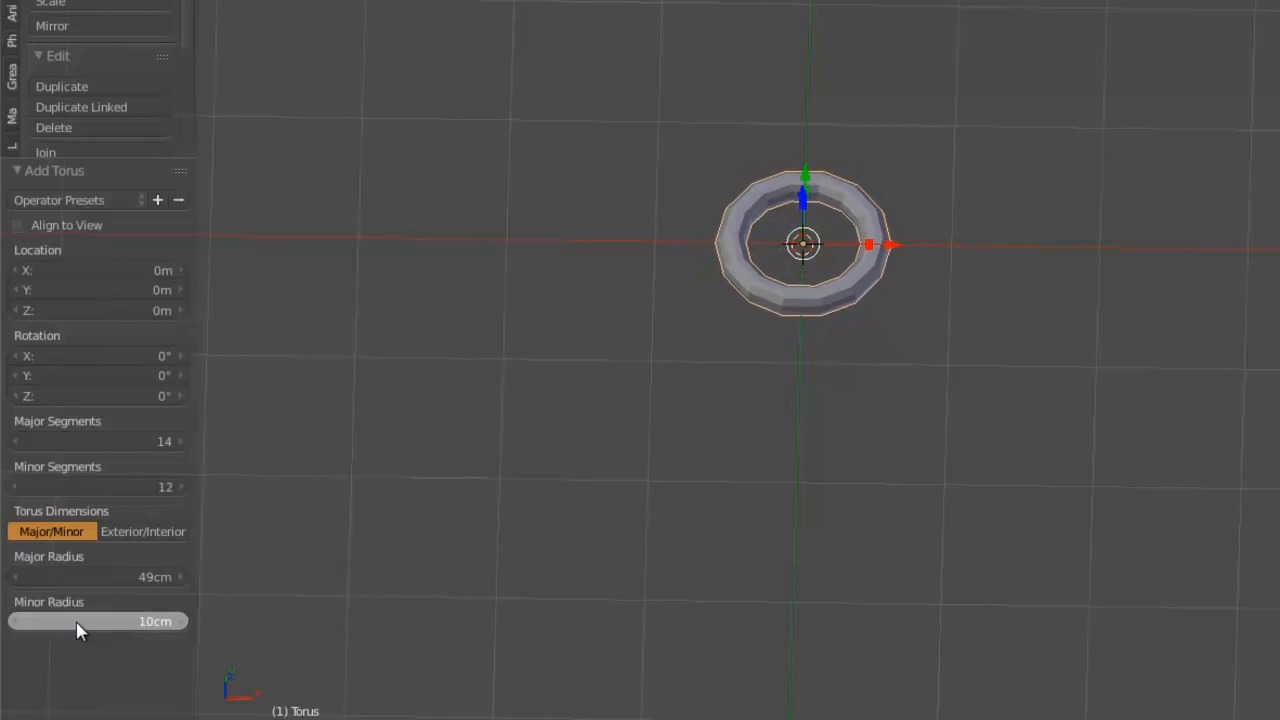
- Put the torus into Edit Mode in the top orthographic view and deselect all of its geometry
scroll(857, 237, up, 5)
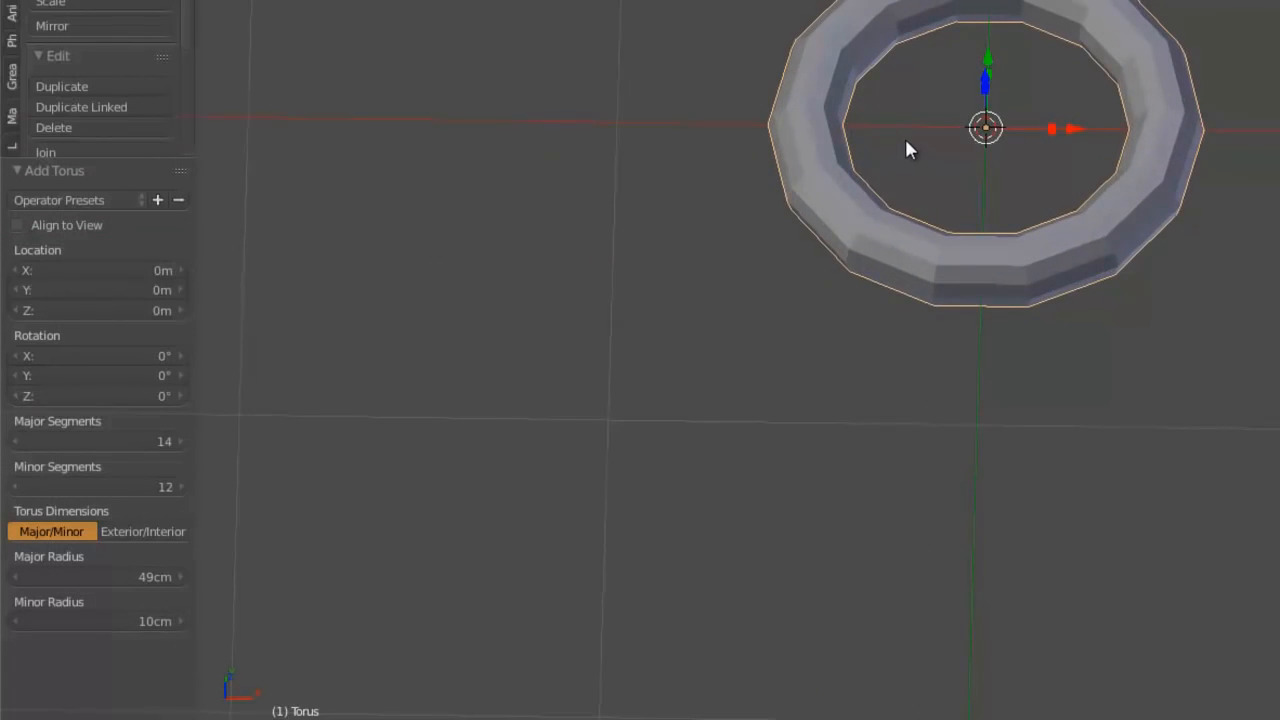
scroll(926, 128, down, 2)
middle_drag(926, 128, 851, 286)
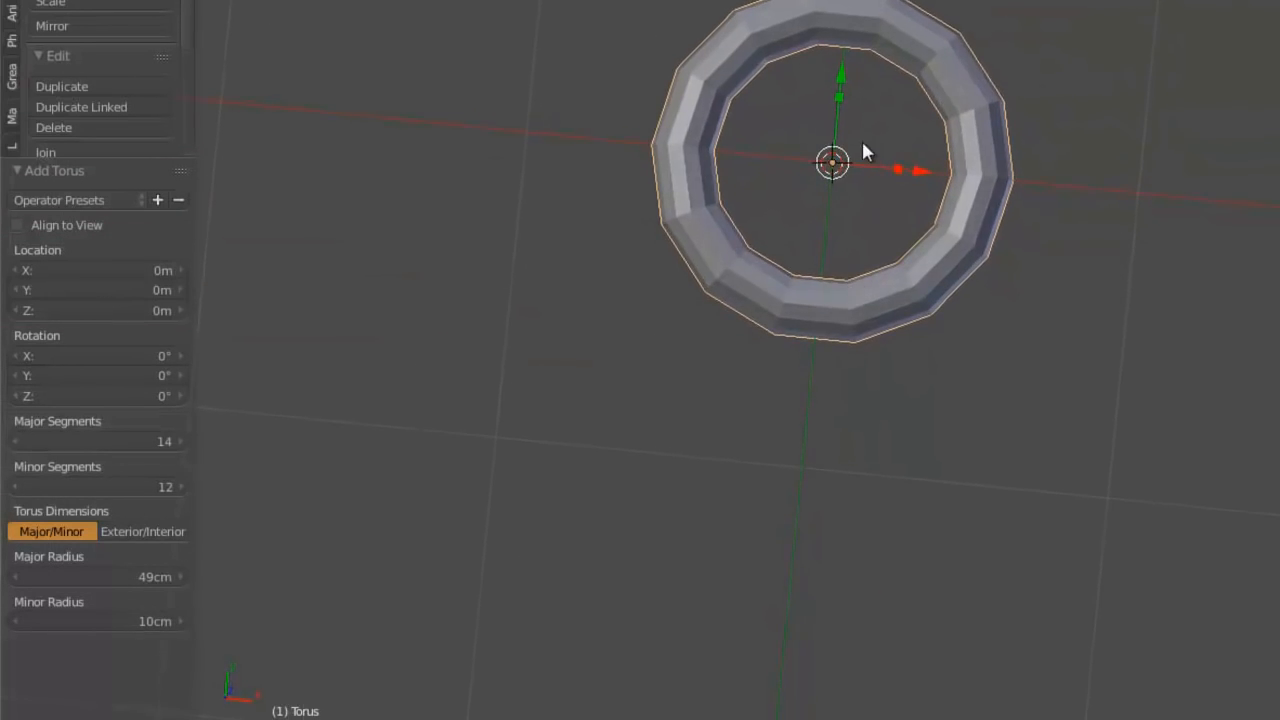
middle_drag(863, 151, 787, 256)
key(KP_7)
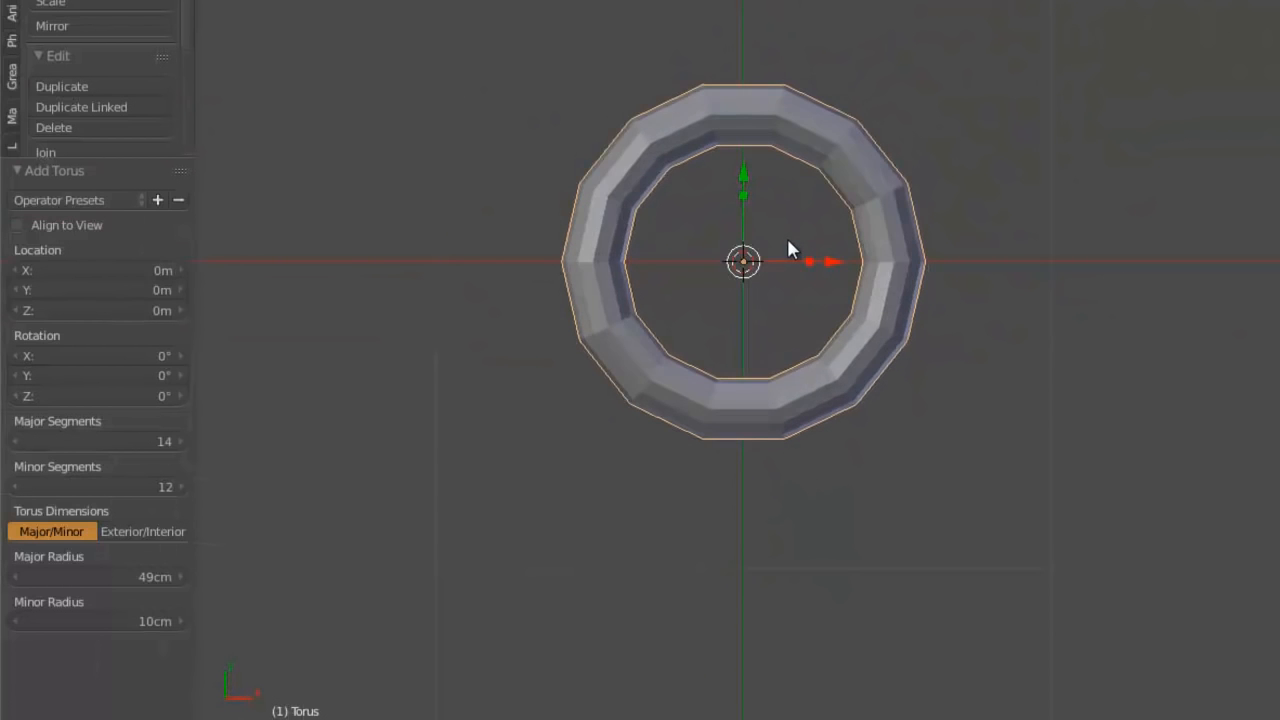
shift+middle_drag(820, 131, 773, 210)
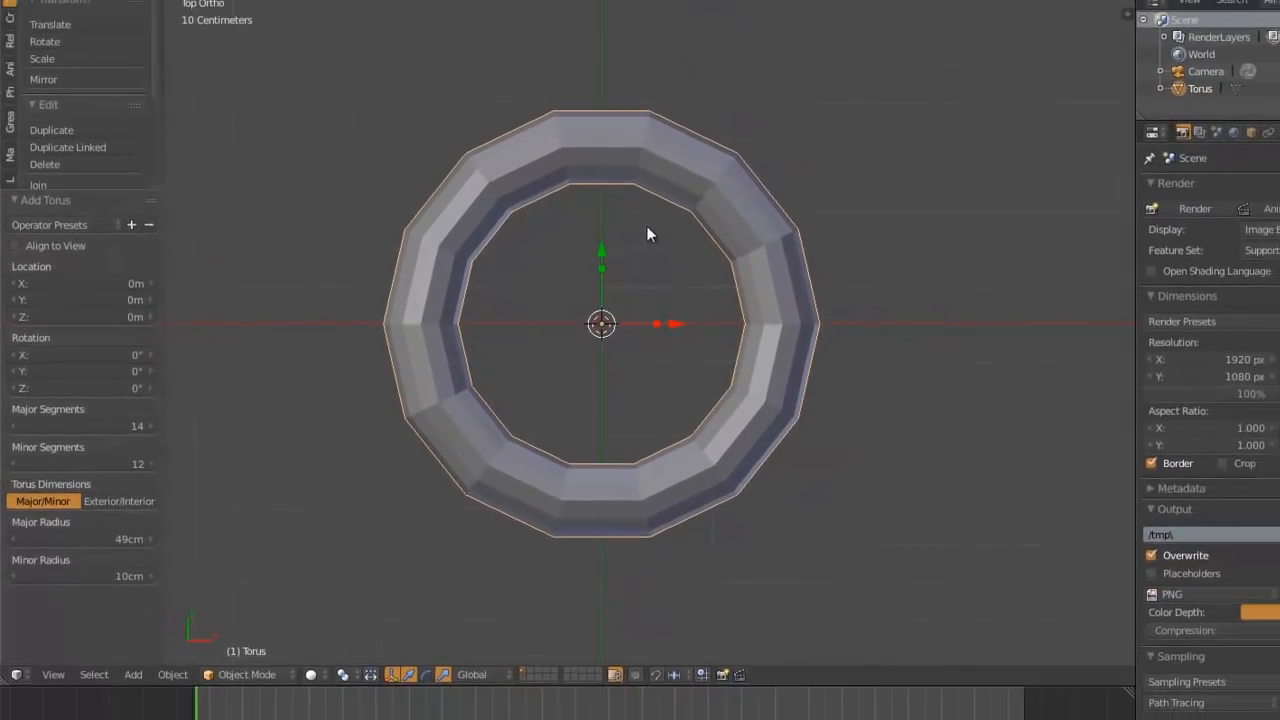
key(Tab)
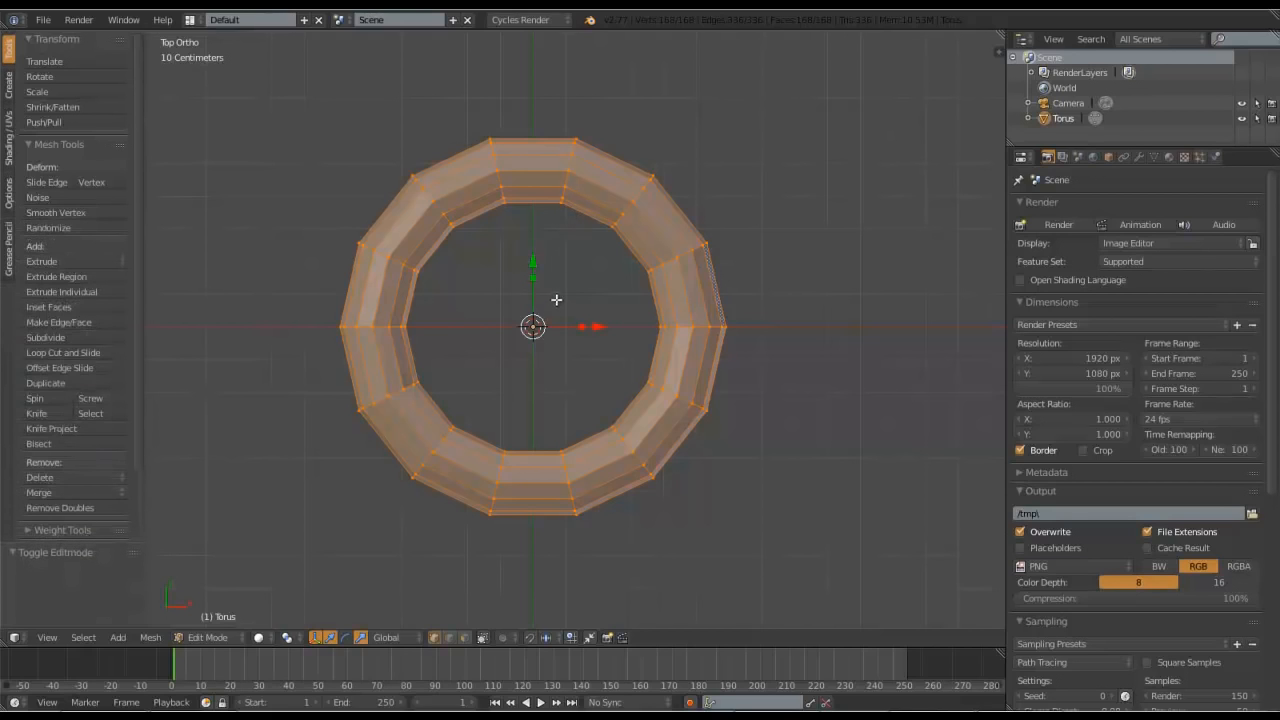
key(a)
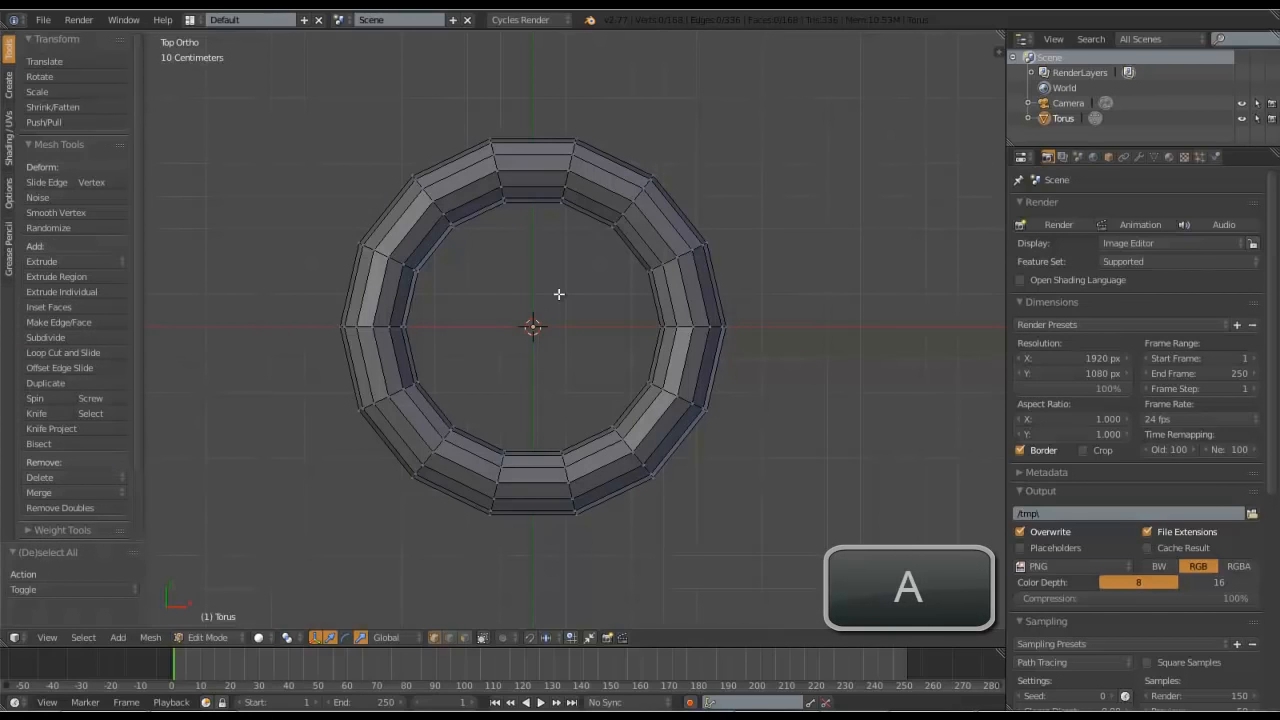
- Add one centred loop cut across the torus segment on the positive Y axis and one across the opposite segment on the negative Y axis
key(ctrl+r)
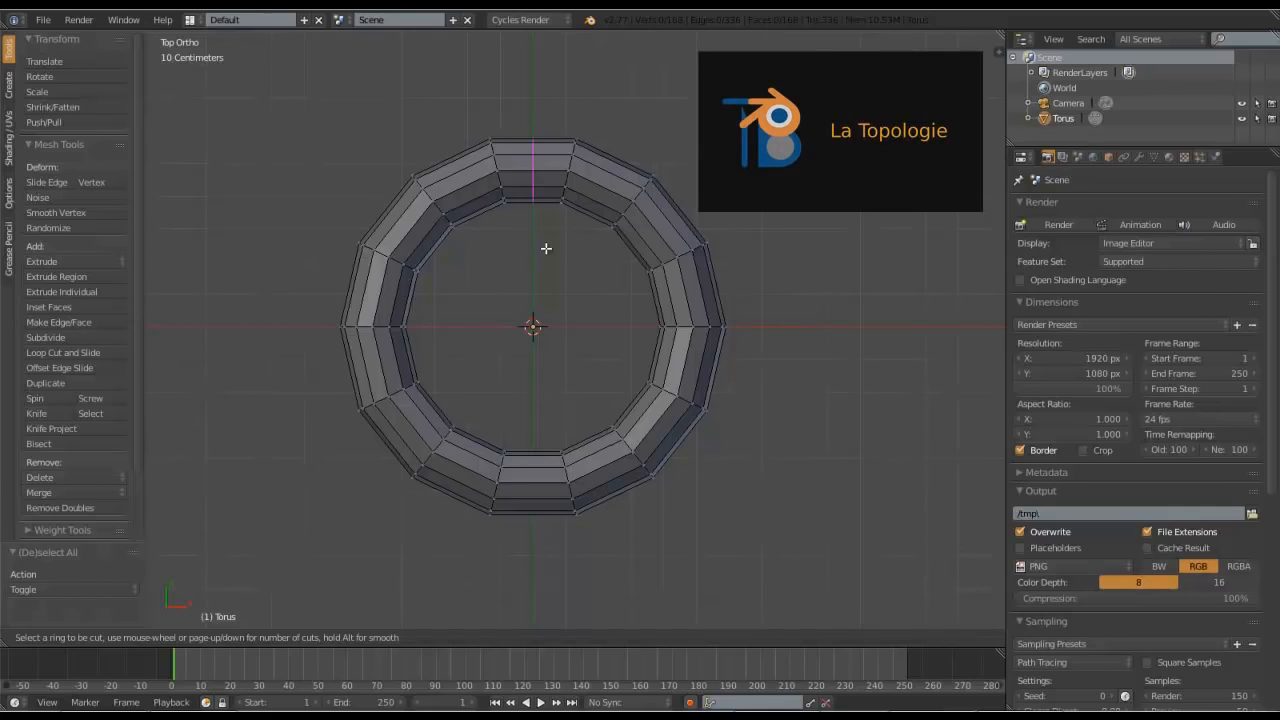
click(536, 147)
right_click(536, 147)
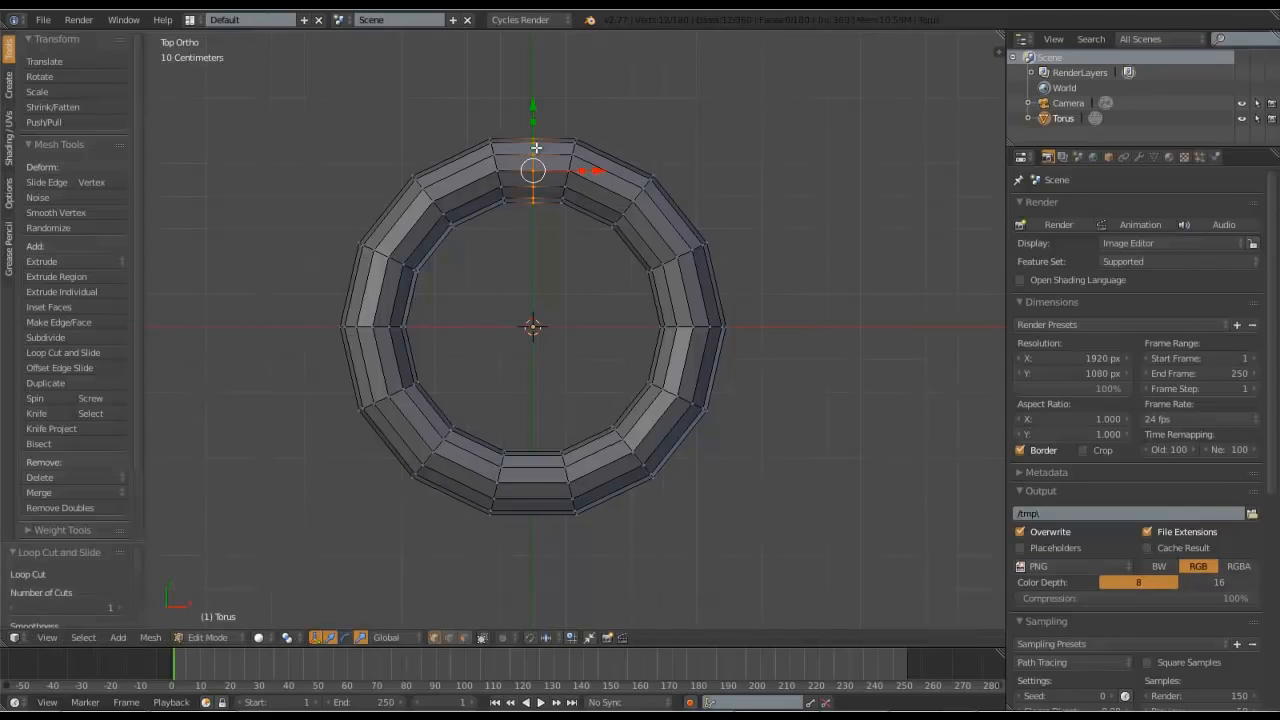
key(ctrl+r)
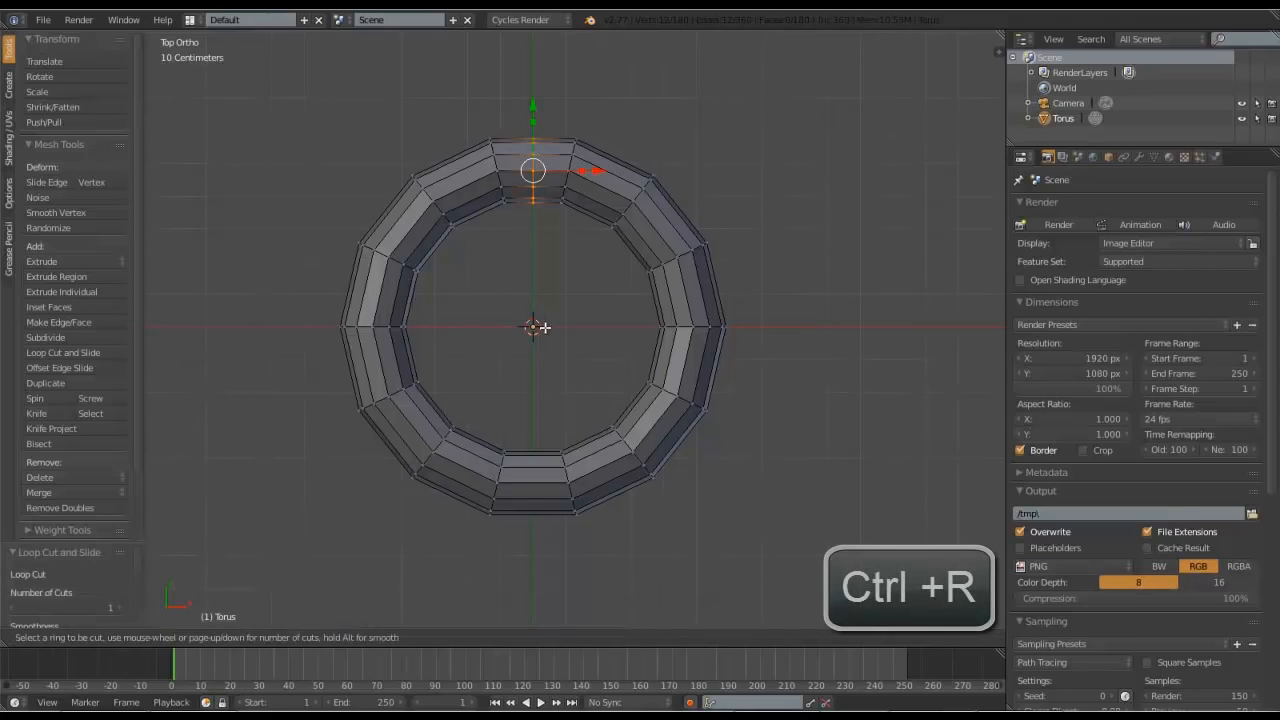
click(540, 456)
right_click(540, 456)
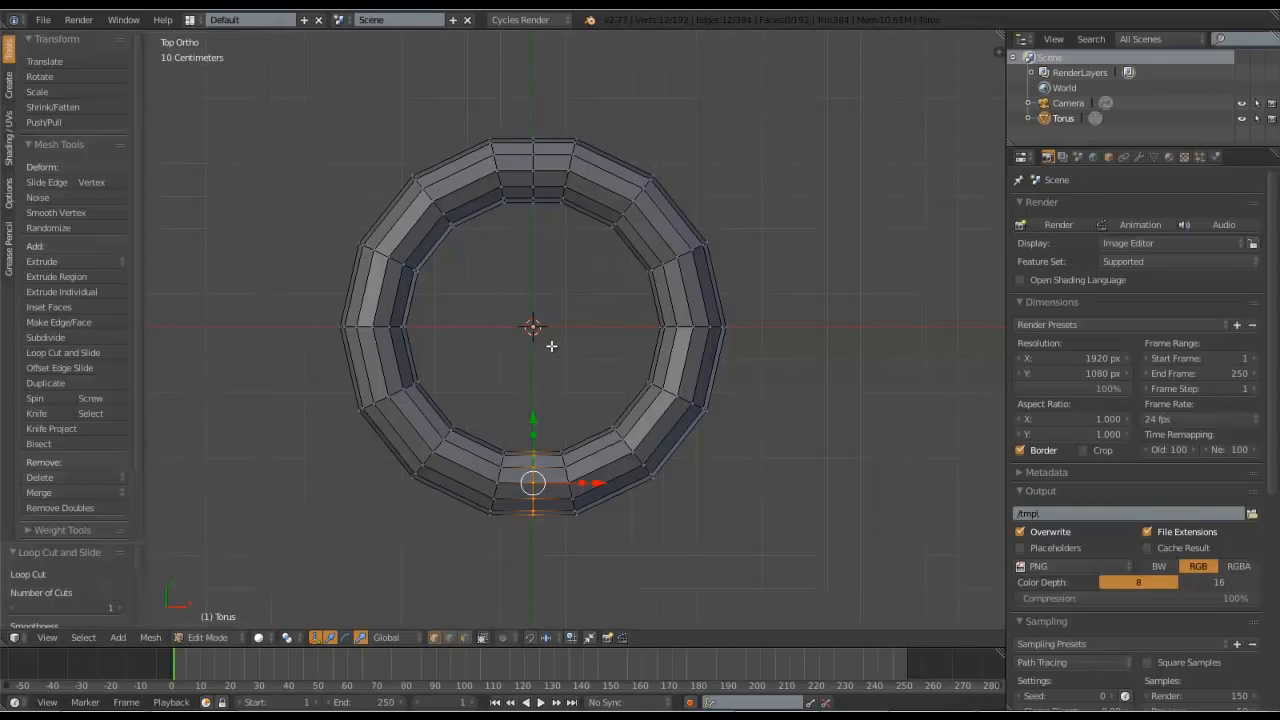
- Select the new edge loop on the torus's positive Y side and rip it apart, leaving the ripped vertices in place
right_click(533, 162)
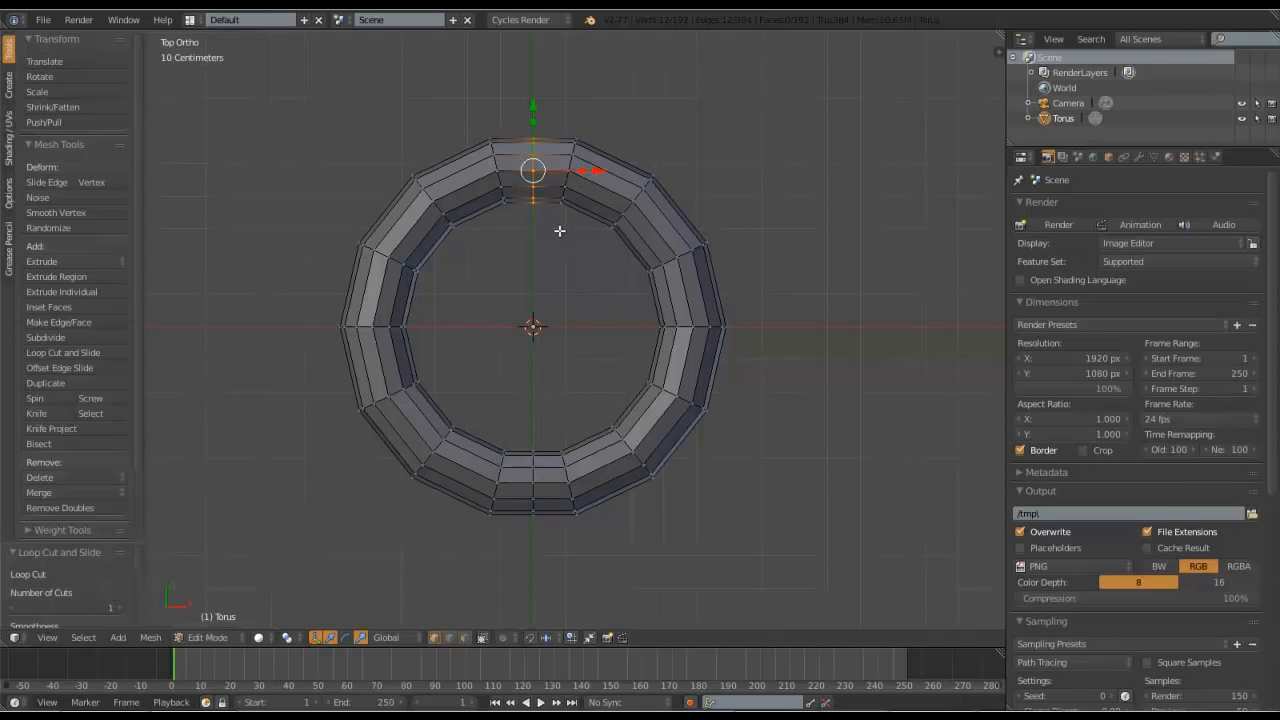
key(g)
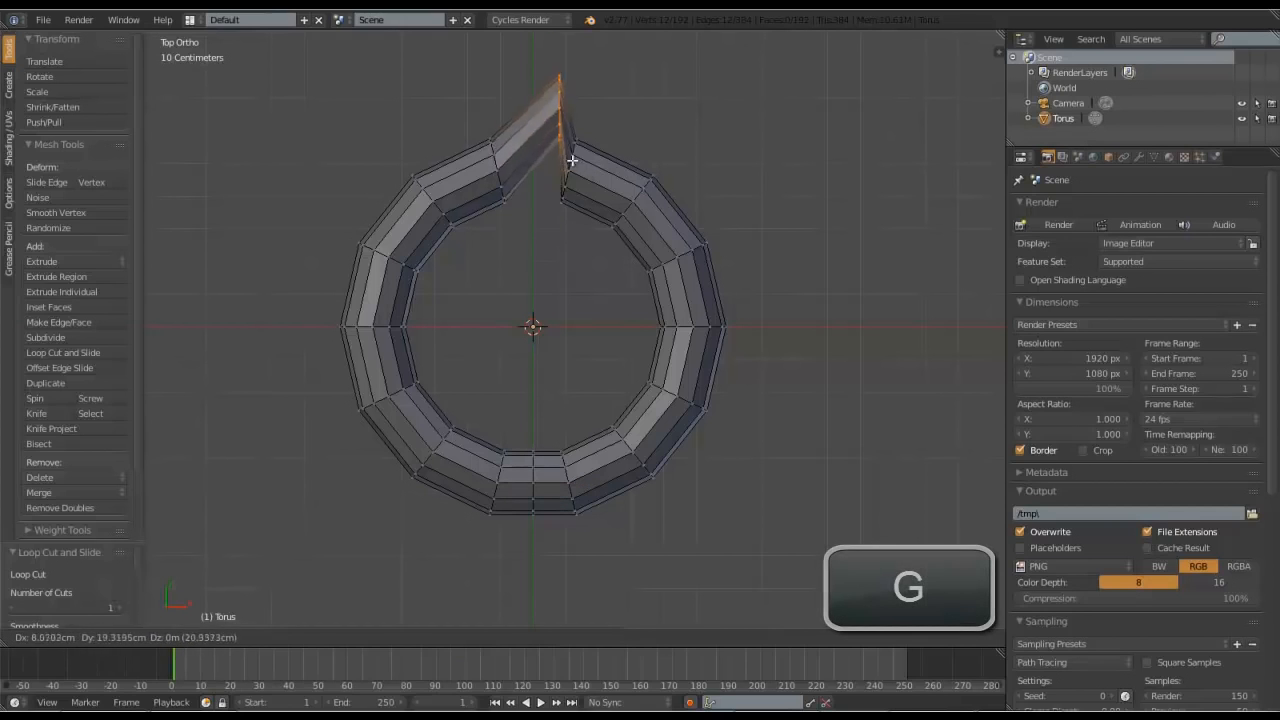
right_click(551, 215)
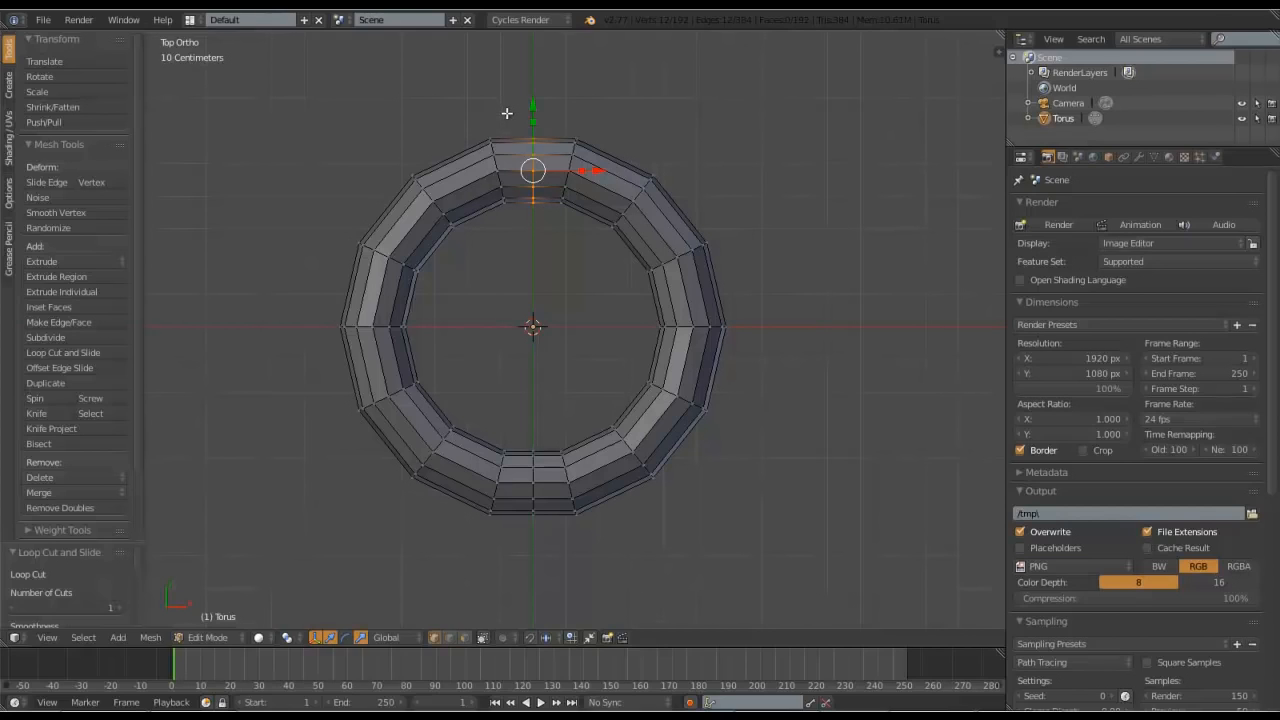
key(v)
key(v)
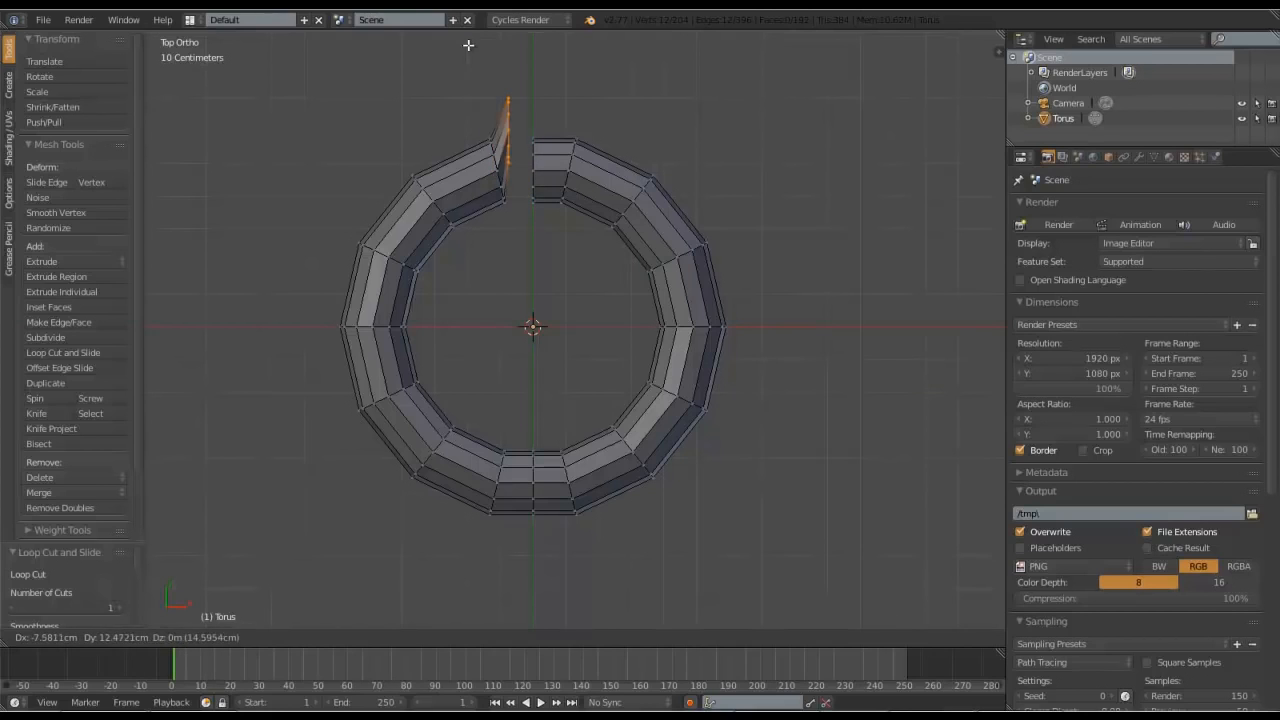
key(Escape)
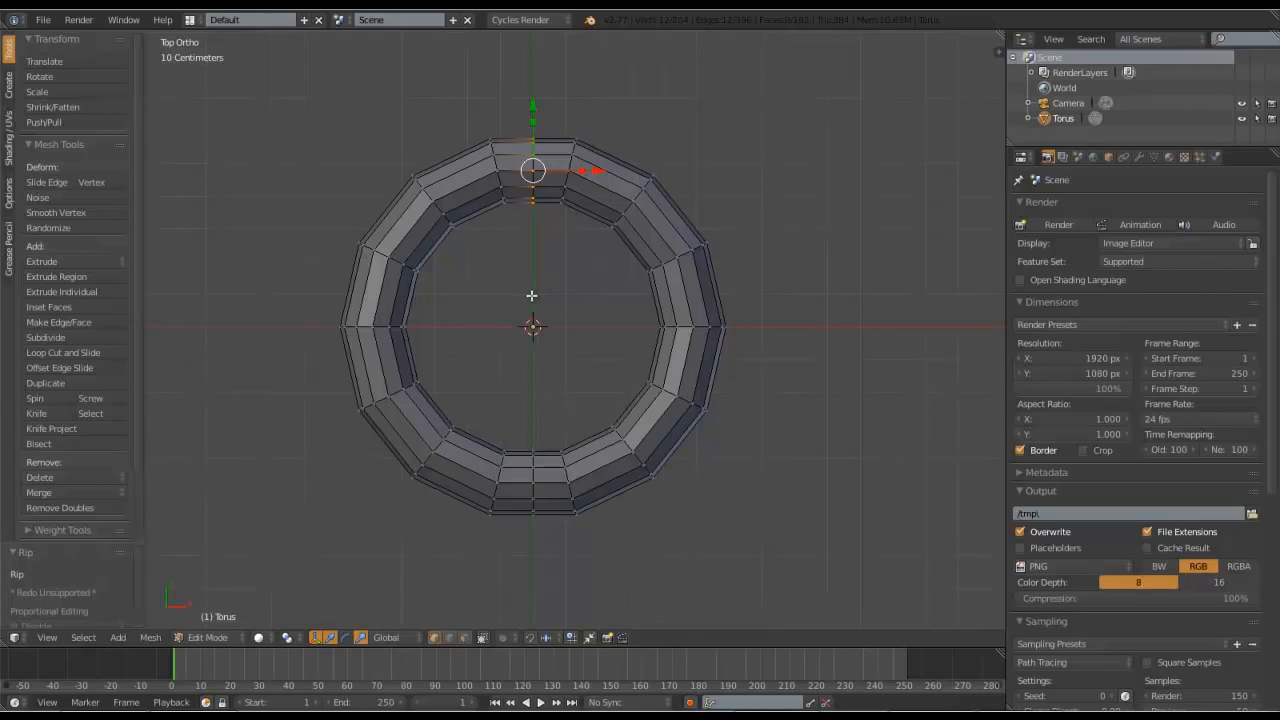
- Rip the edge loop on the torus's negative Y side in place, and return to the top orthographic view
right_click(535, 473)
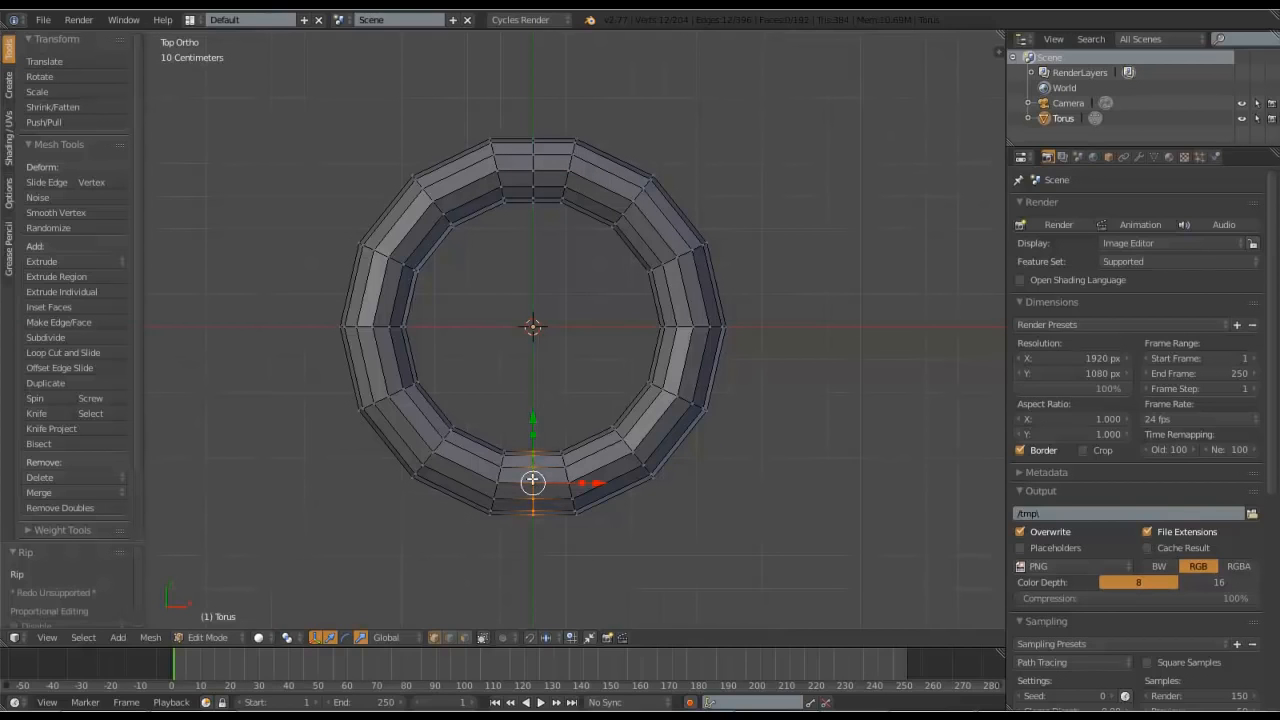
middle_drag(528, 480, 603, 246)
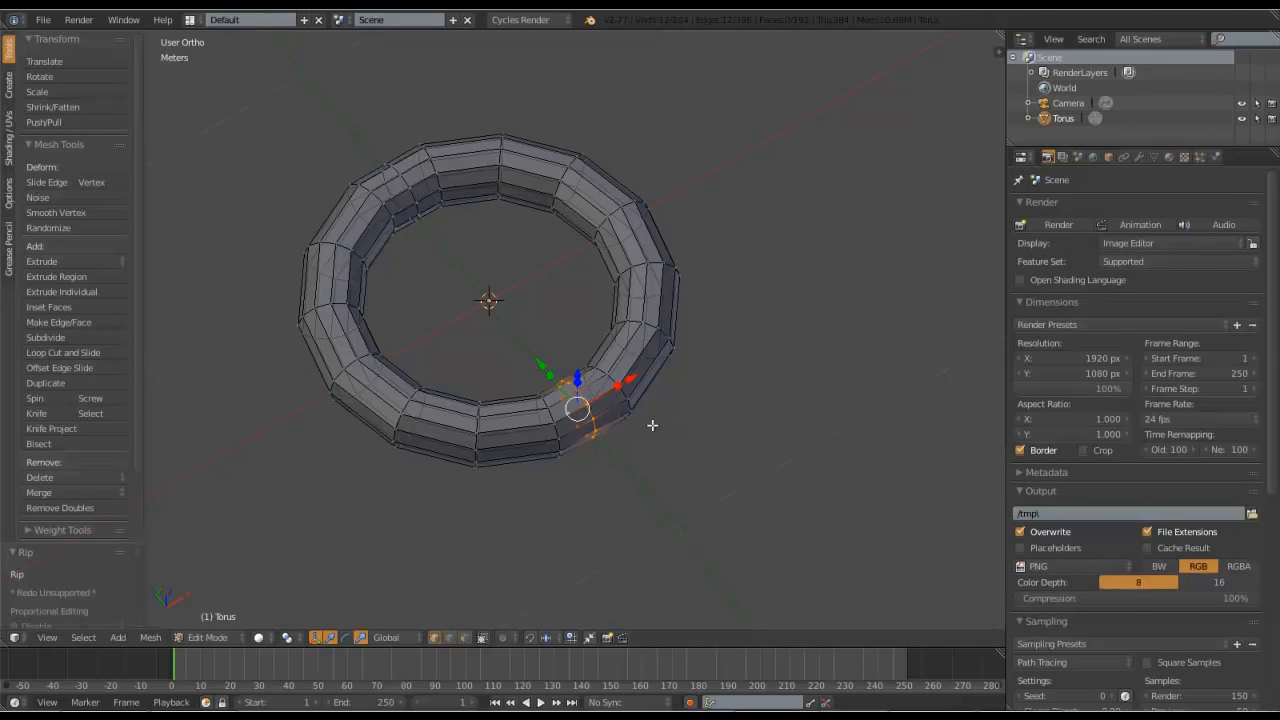
middle_drag(652, 425, 603, 401)
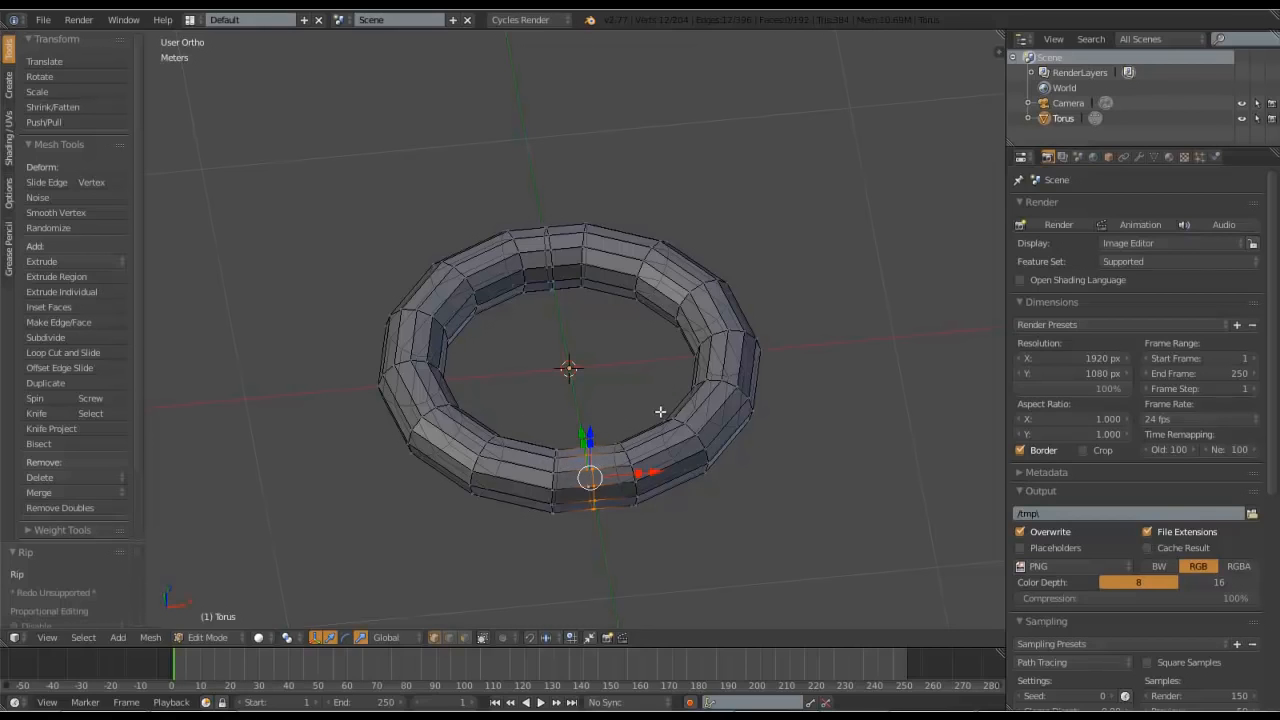
key(v)
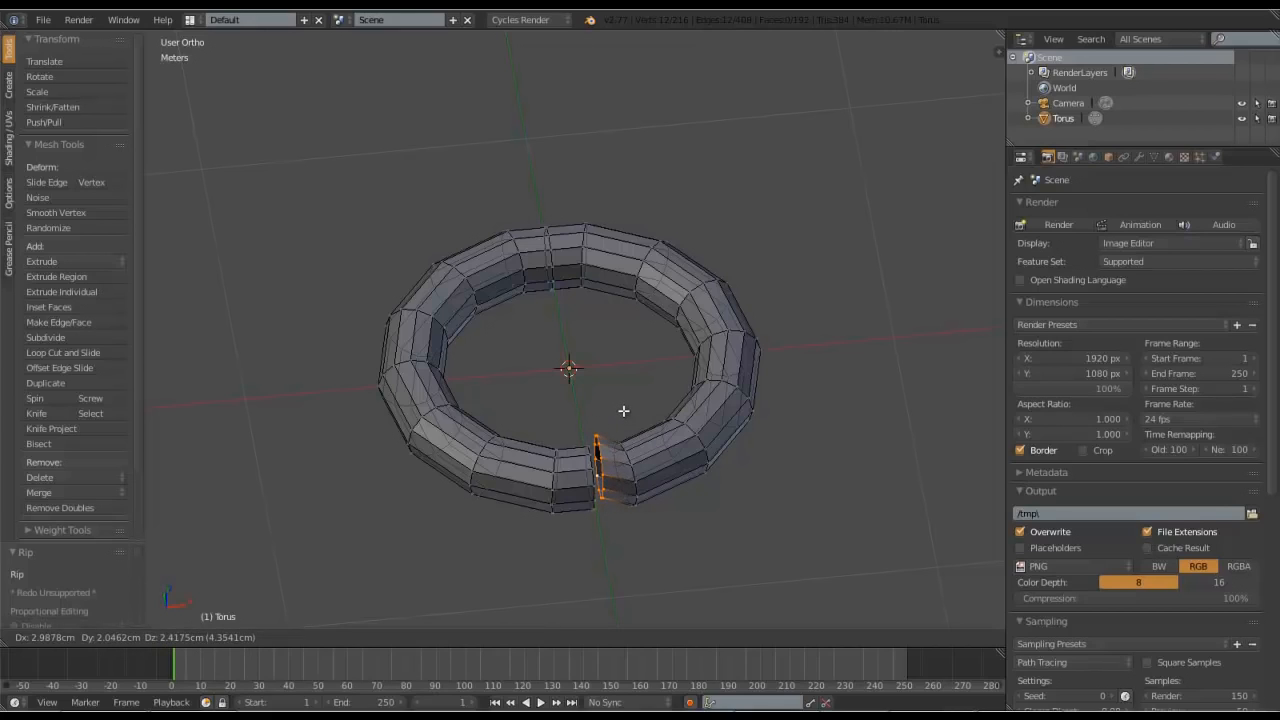
right_click(623, 410)
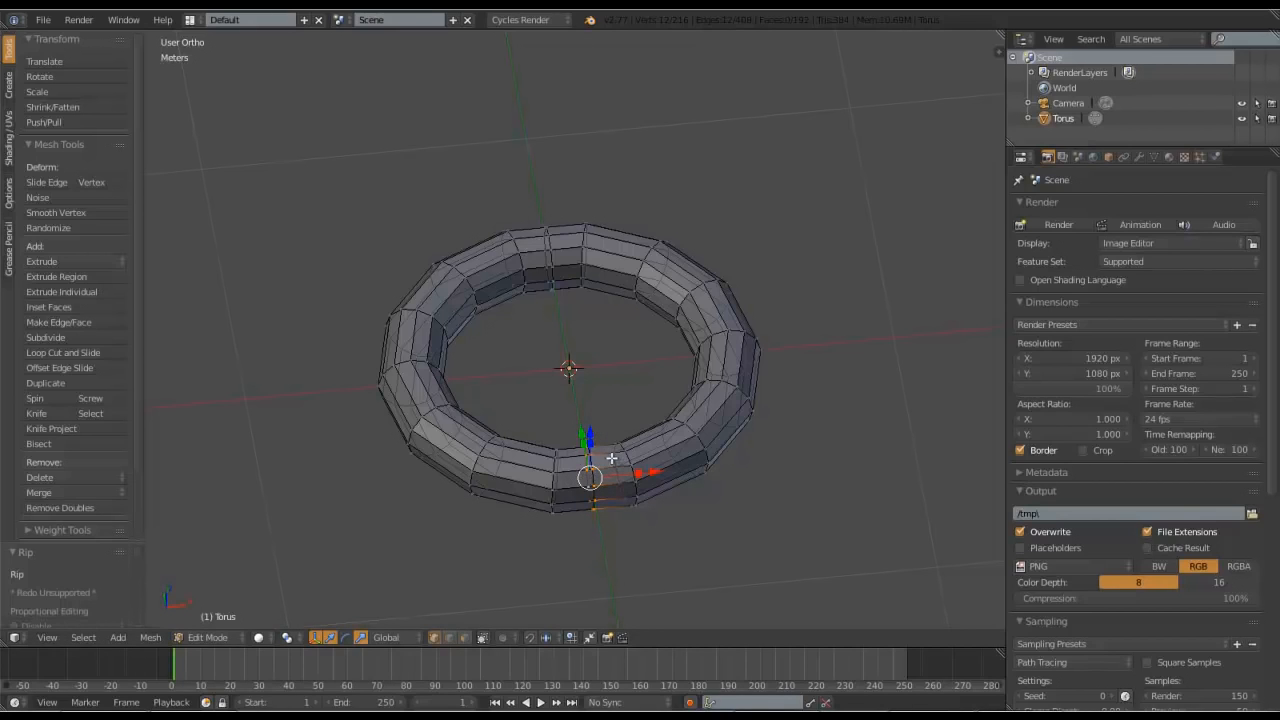
key(KP_7)
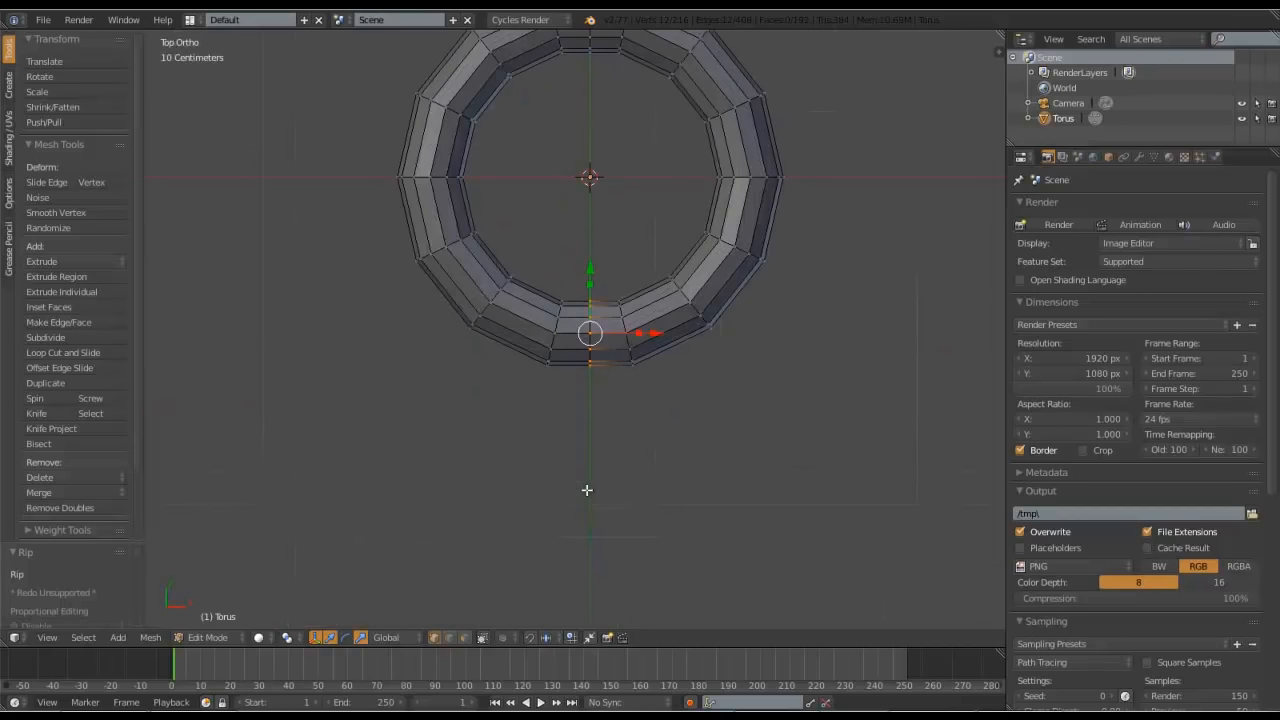
- Select all geometry linked to the torus half on the positive X side and set the snap element to Increment
shift+middle_drag(700, 211, 691, 332)
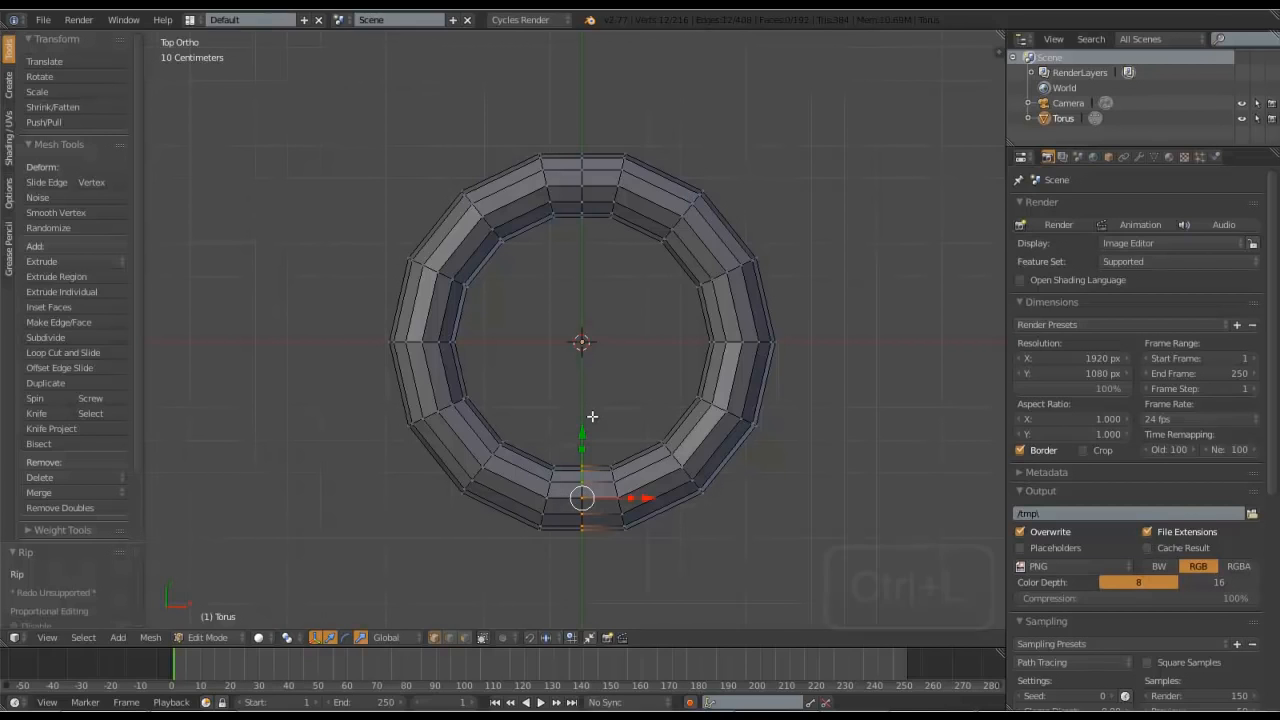
key(ctrl+l)
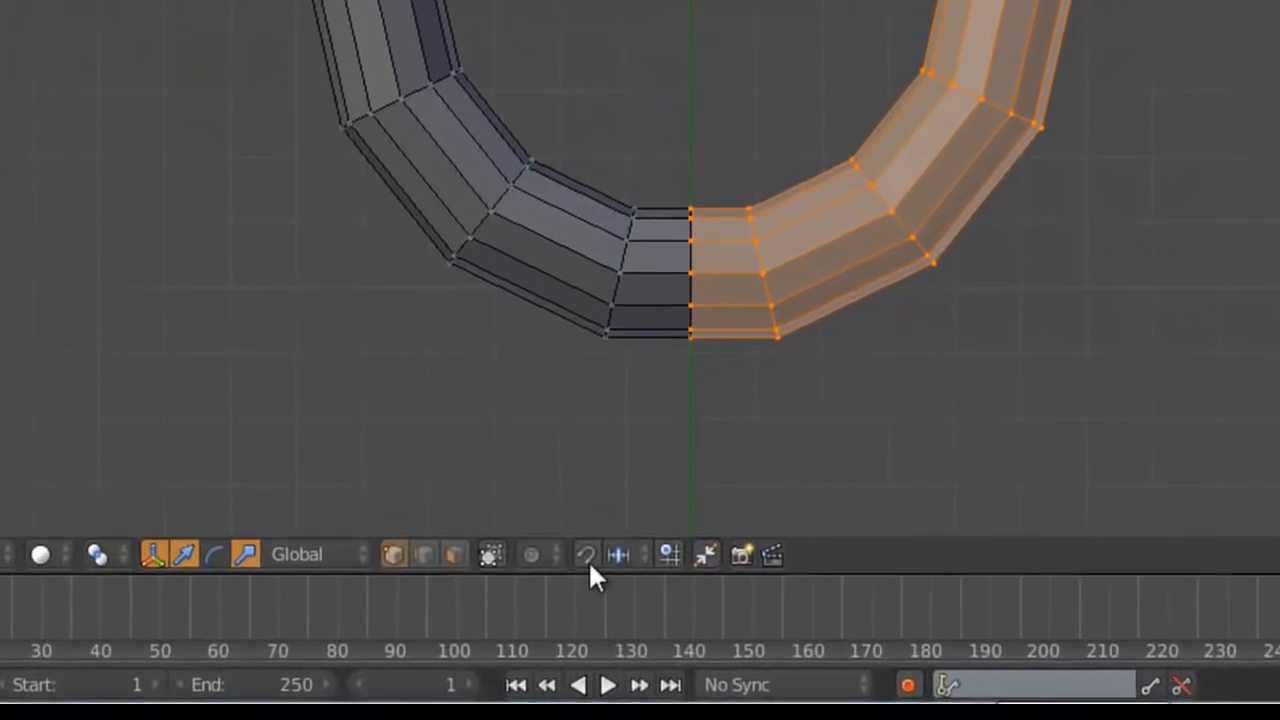
click(617, 554)
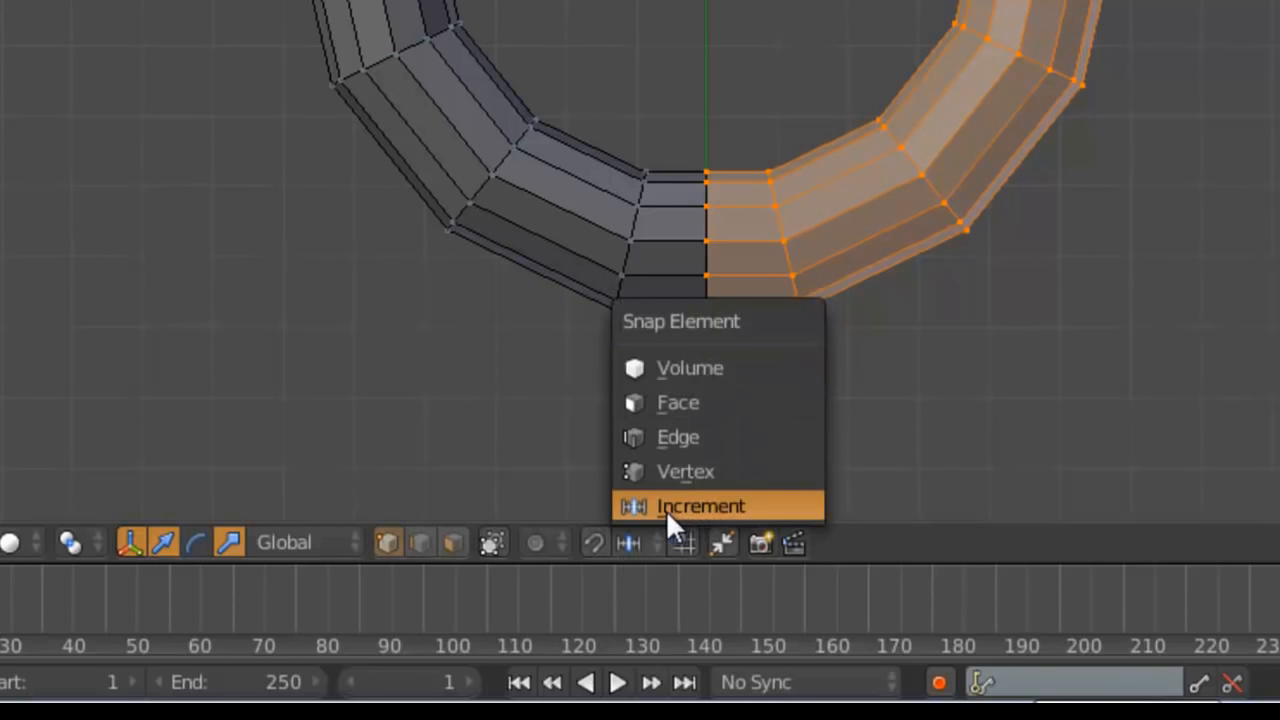
click(695, 508)
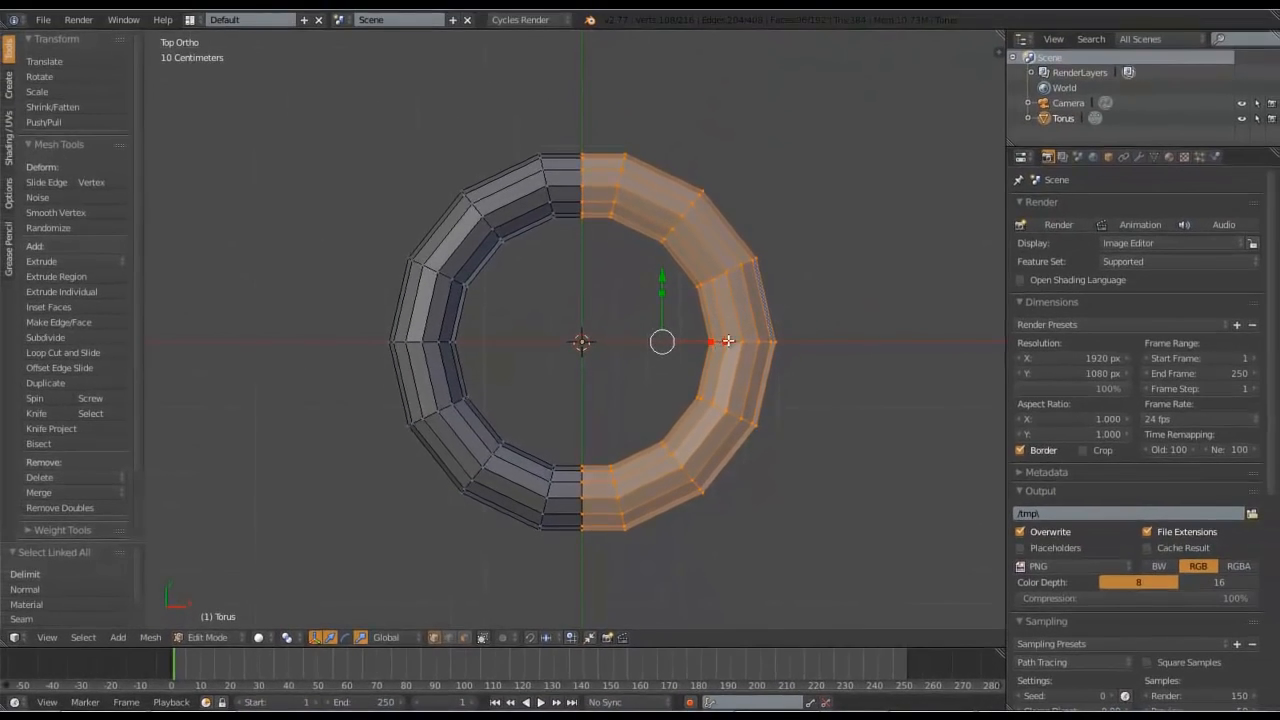
- Move the selected torus half 20 cm along the positive X axis in snapped increments
drag(728, 341, 792, 351)
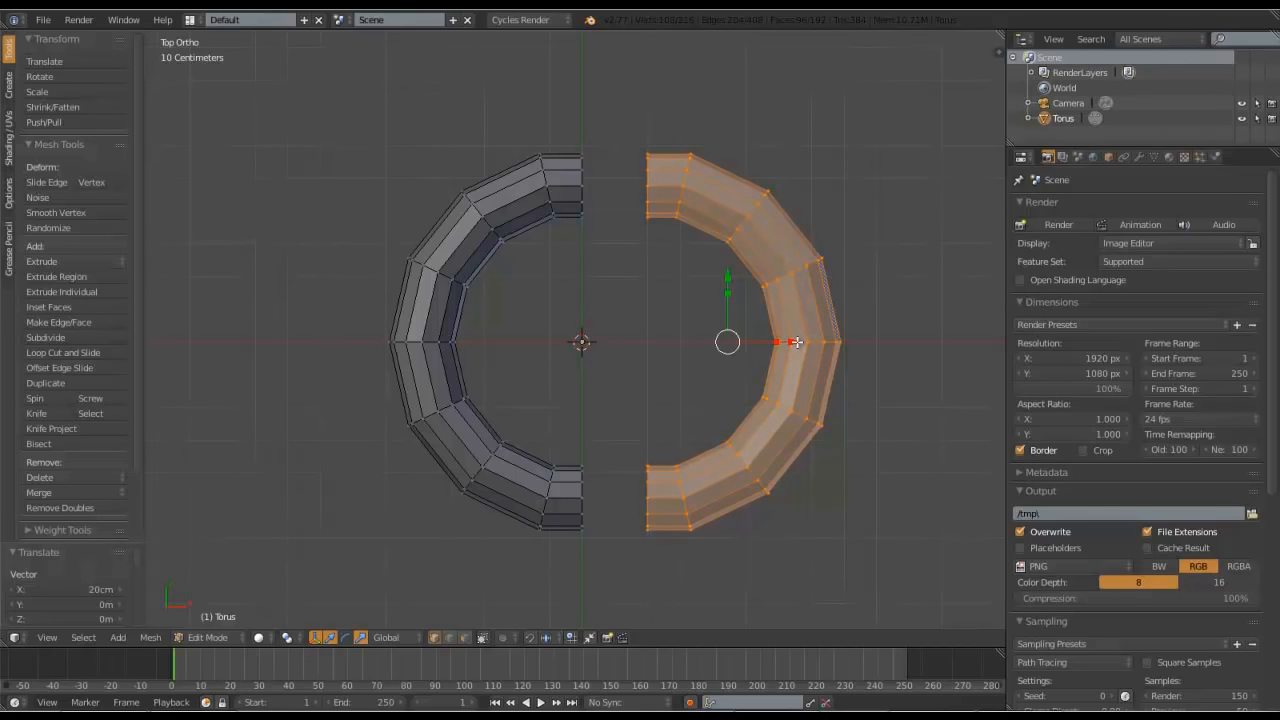
mouse_move(795, 342)
mouse_down()
mouse_move(748, 345)
mouse_move(826, 357)
mouse_move(796, 363)
mouse_up()
drag(793, 340, 846, 350)
- Invert the selection and move the other torus half -20 cm along the X axis in snapped increments
key(ctrl+i)
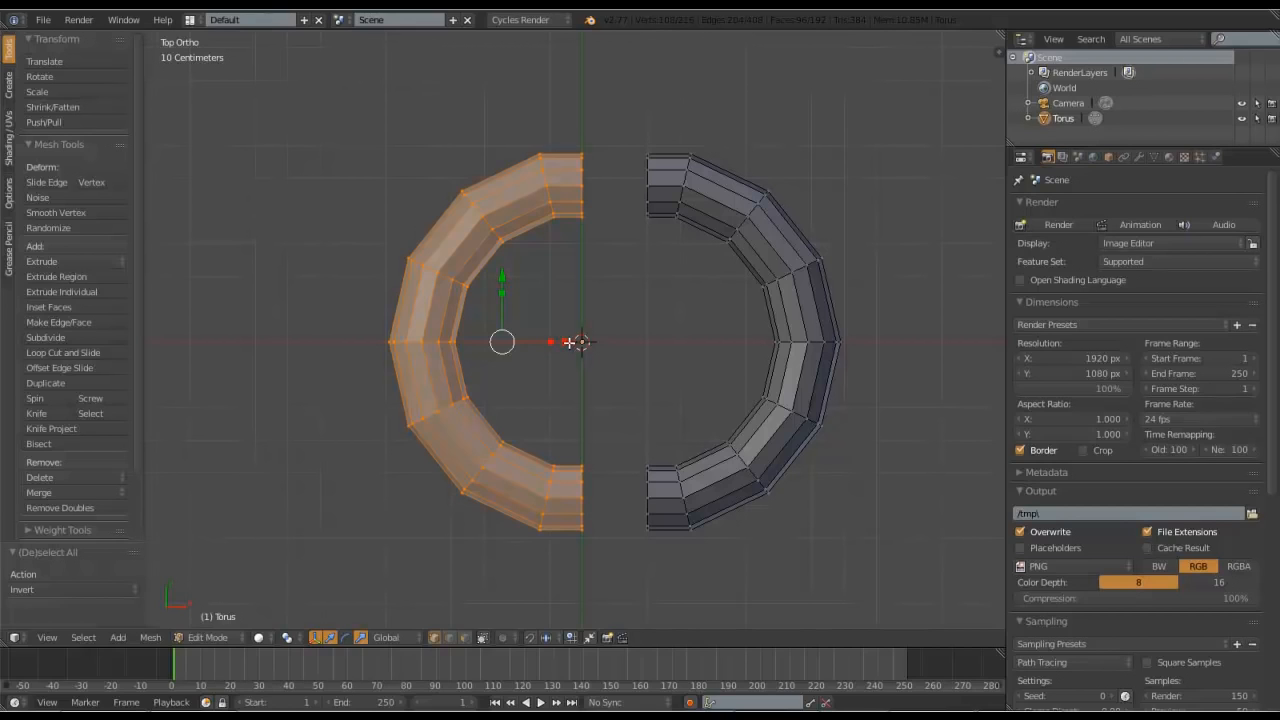
key(g)
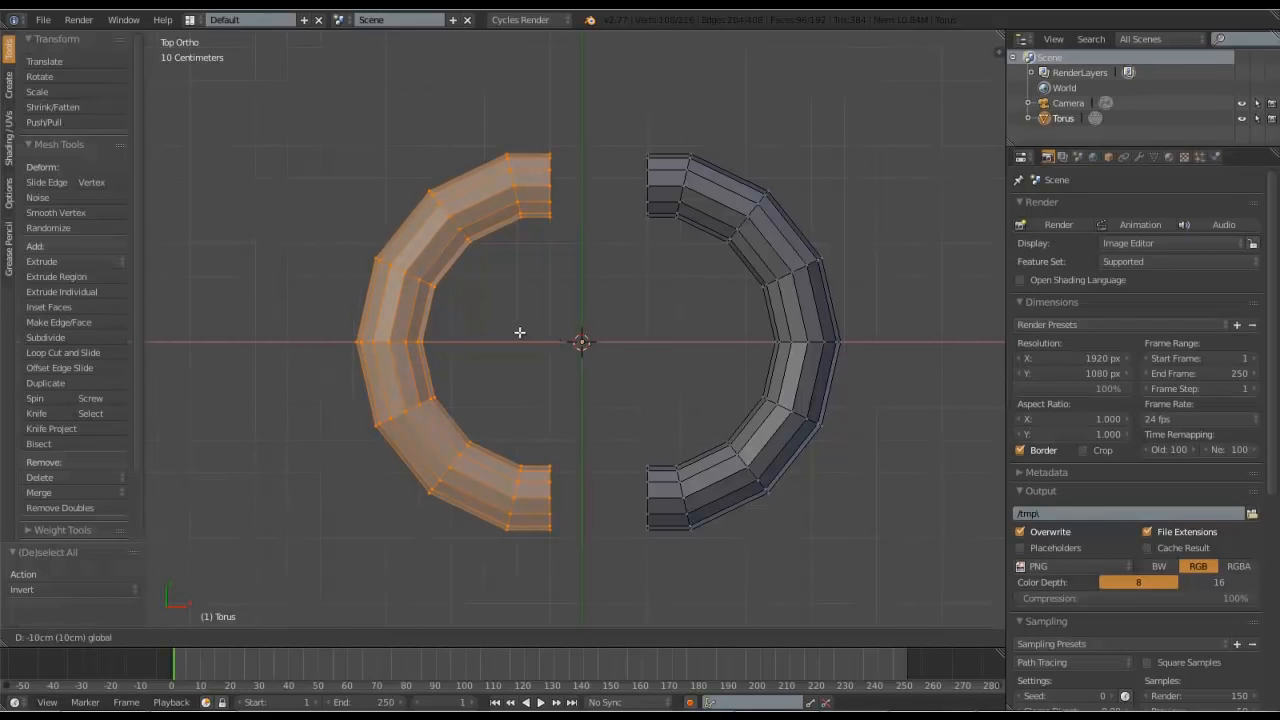
click(516, 332)
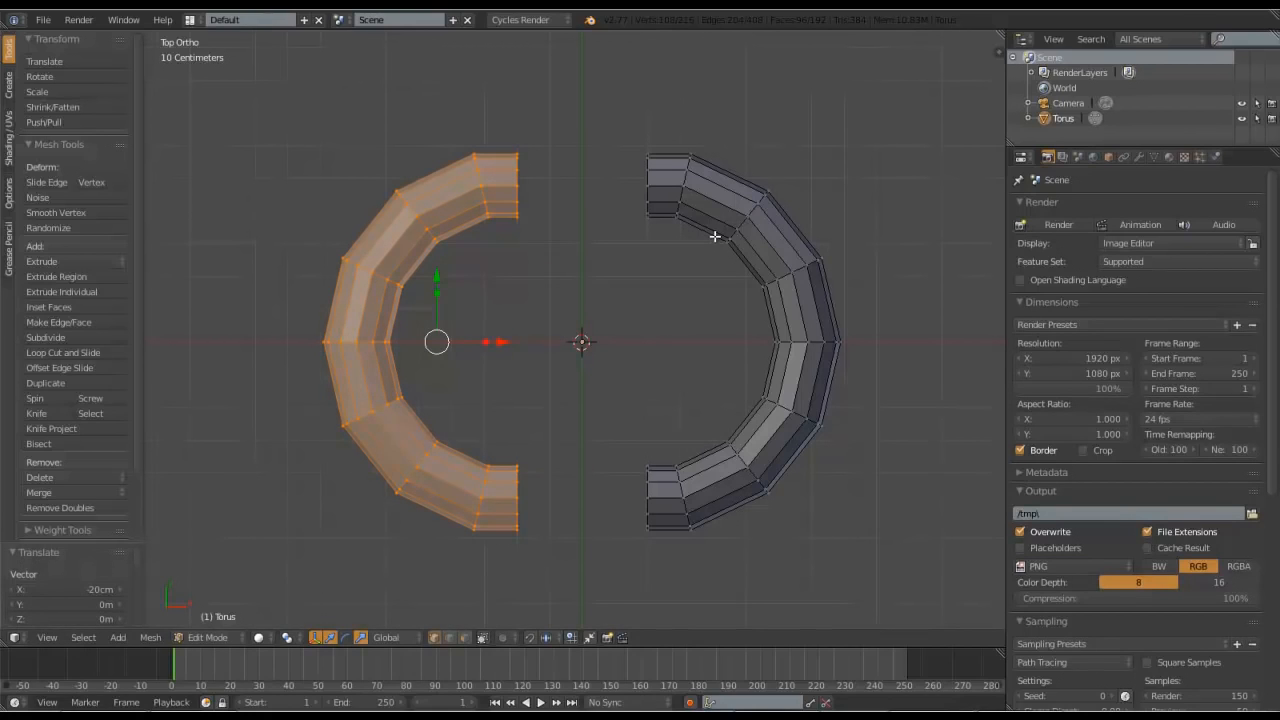
- Select the open end edge loops of both torus halves on the positive Y side
alt+right_click(516, 190)
mouse_move(561, 203)
middle_down()
mouse_move(563, 222)
mouse_move(537, 204)
middle_up()
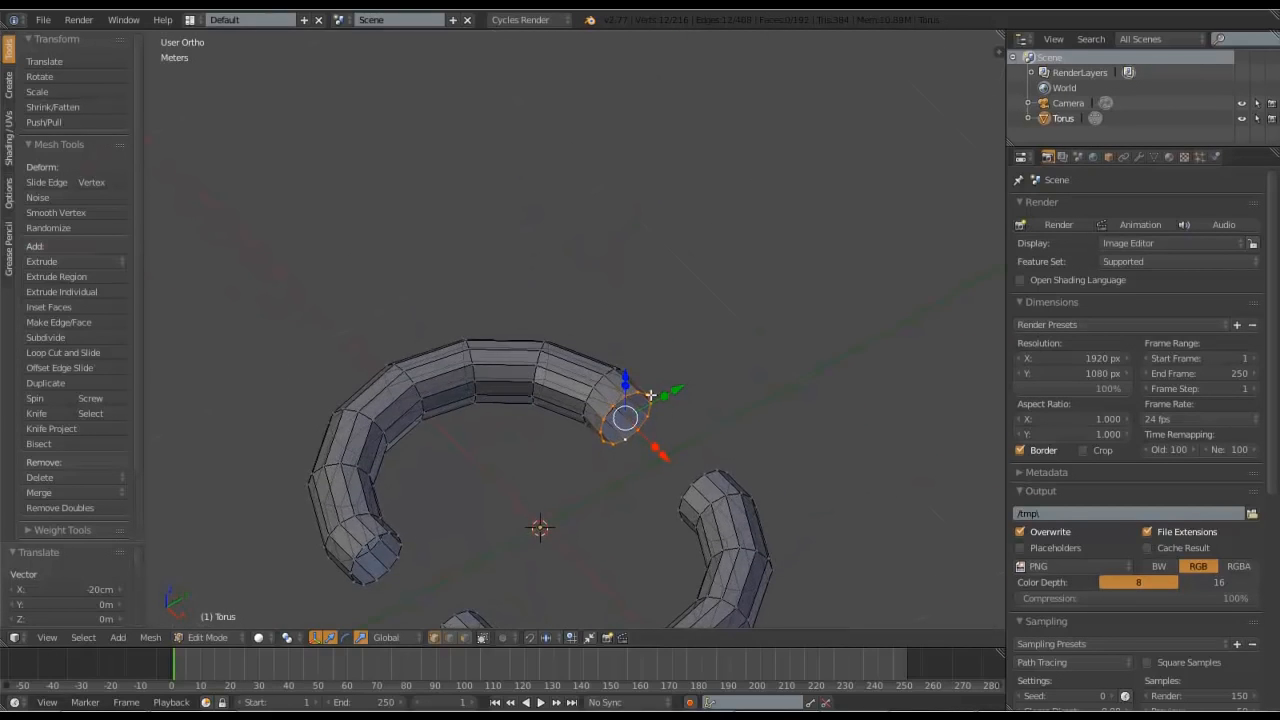
middle_drag(601, 428, 666, 440)
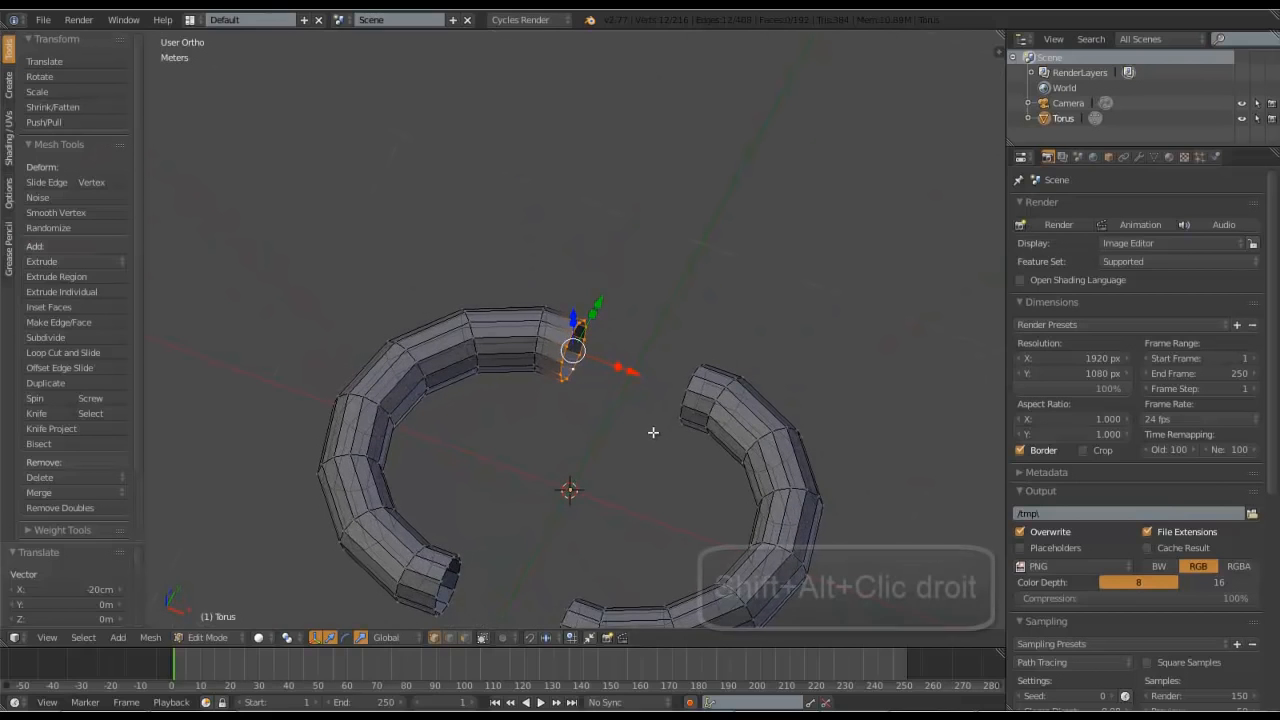
alt+shift+right_click(690, 383)
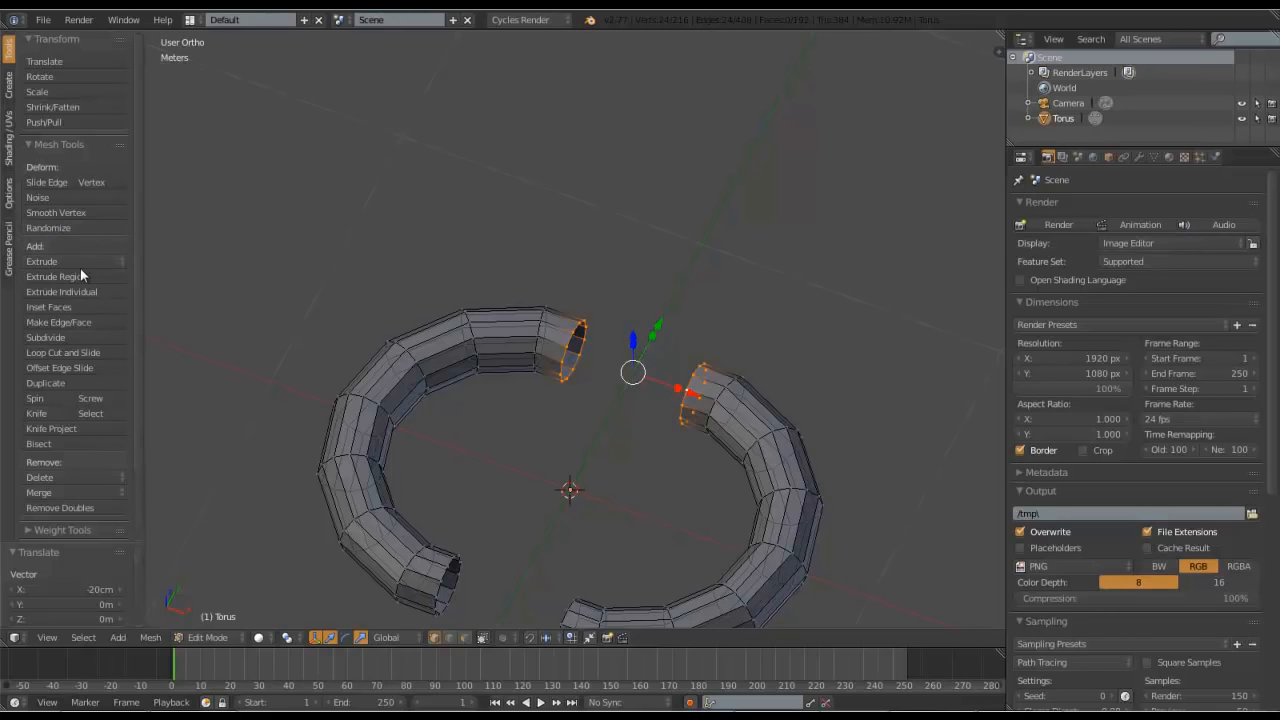
- Connect the two selected end loops with the LoopTools Bridge operation
scroll(78, 260, down, 2)
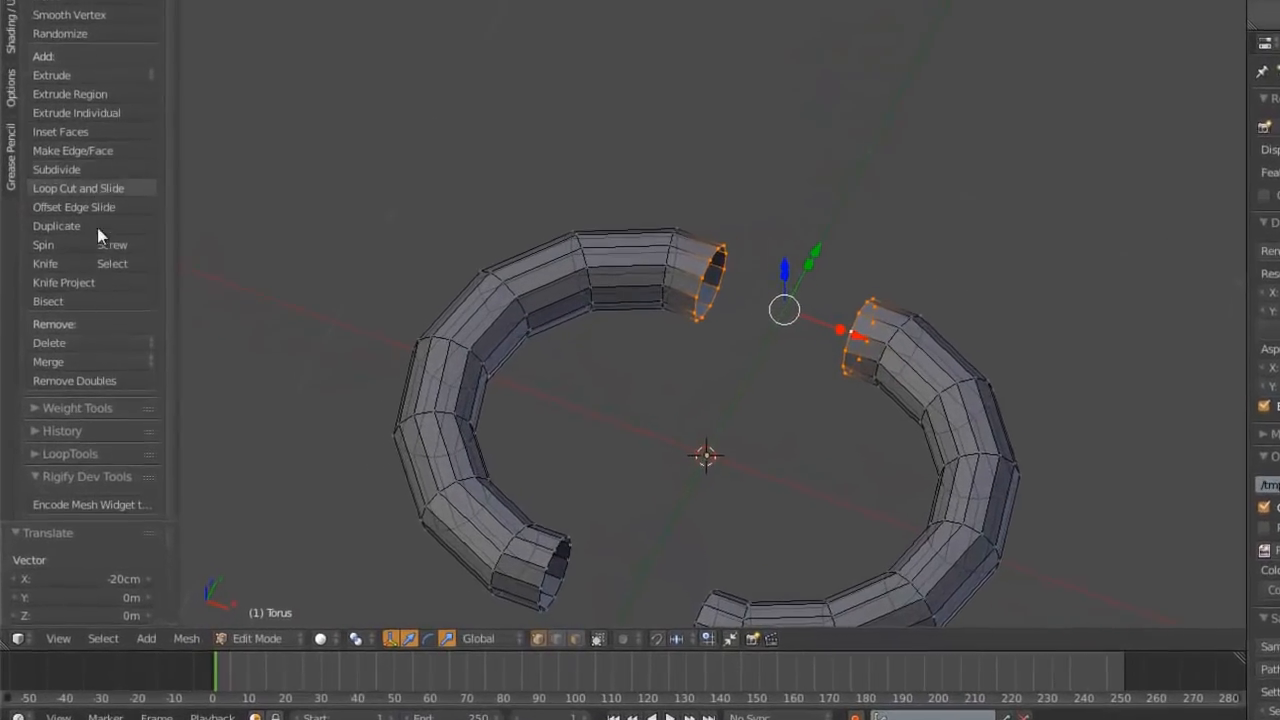
click(34, 453)
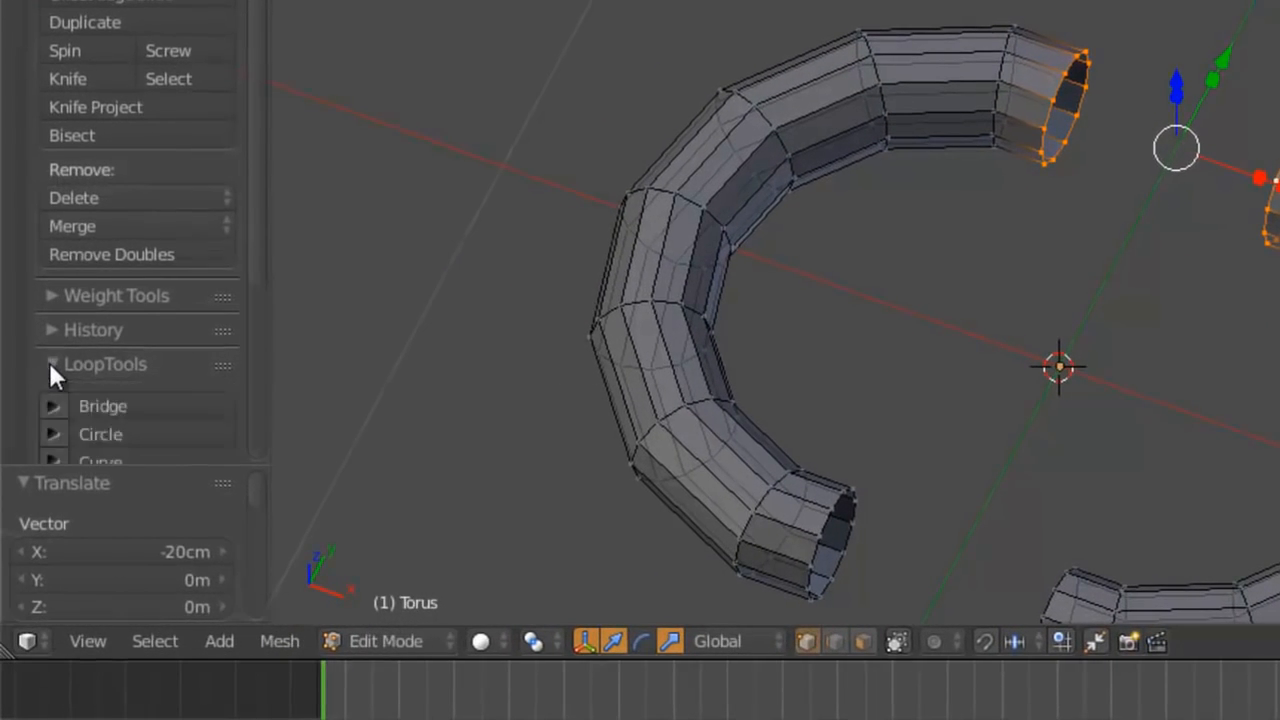
scroll(48, 359, down, 5)
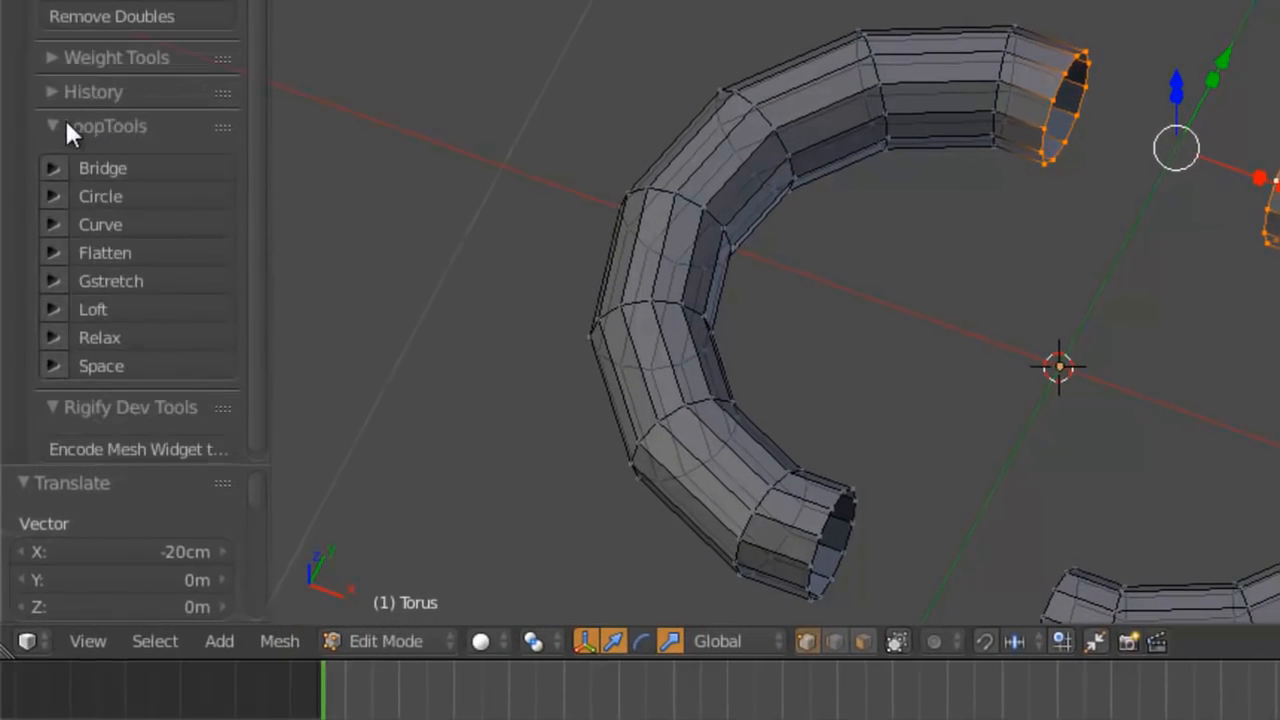
click(104, 167)
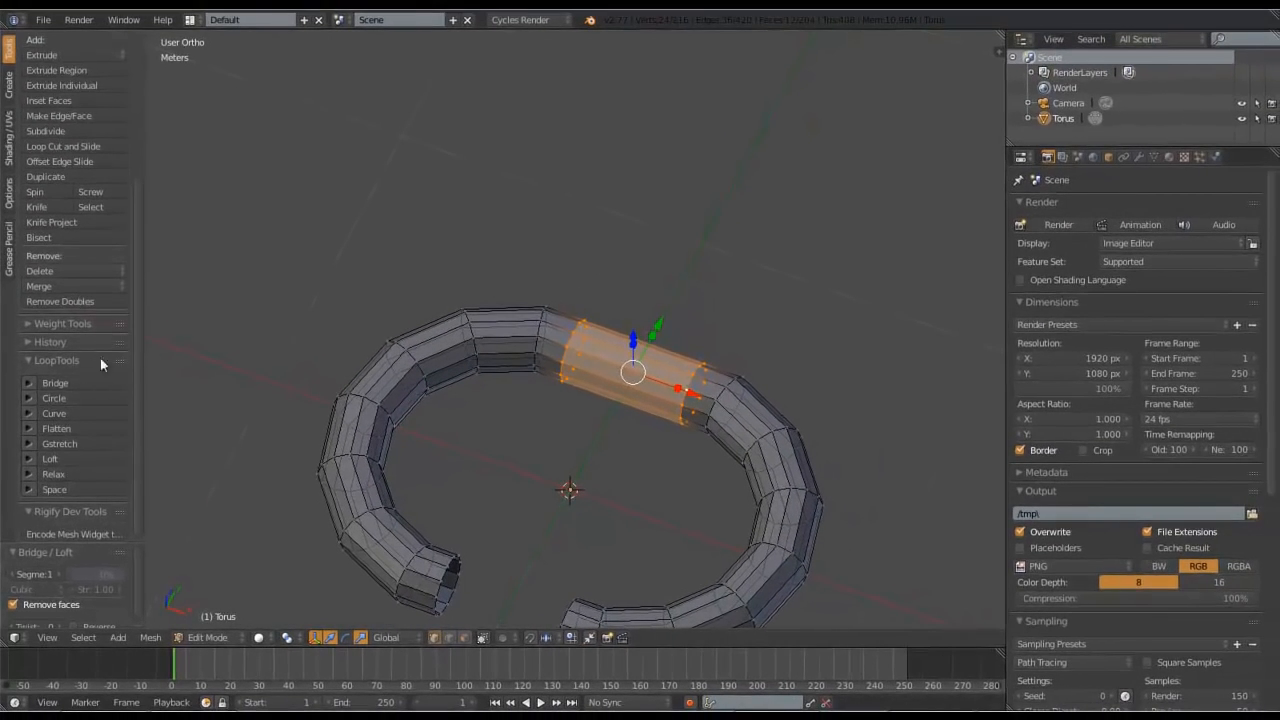
scroll(69, 407, down, 1)
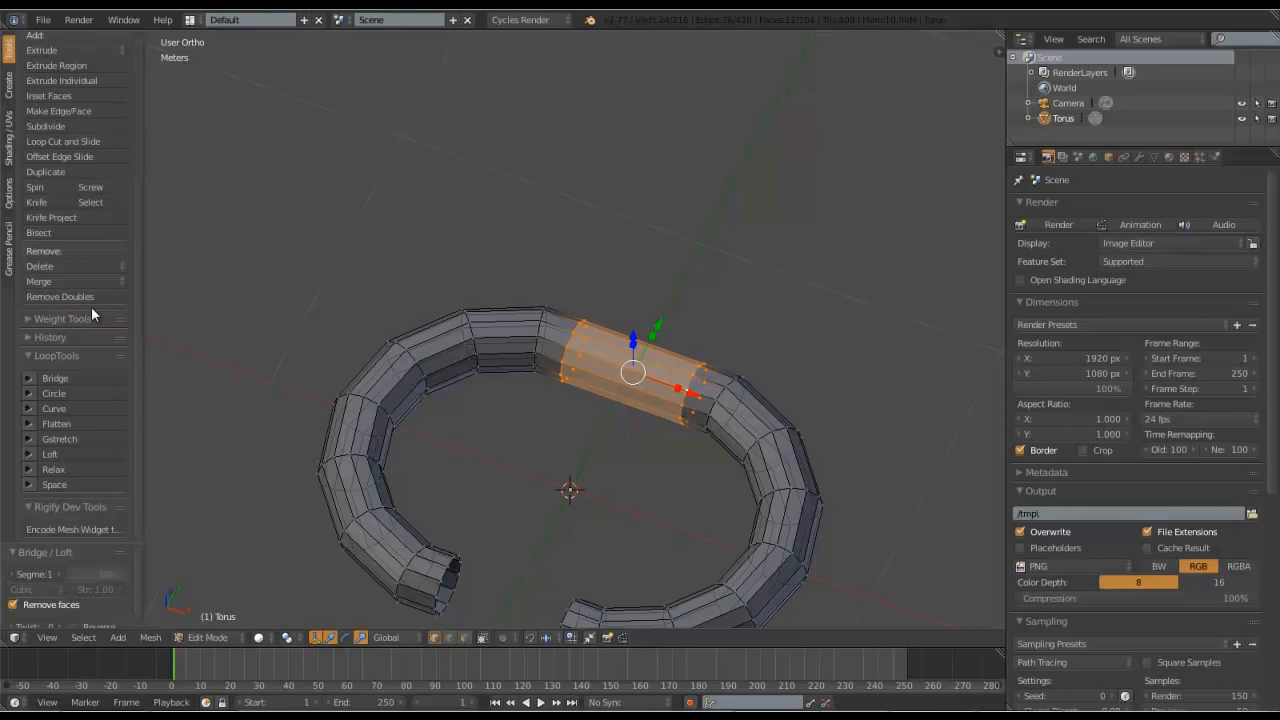
- Look up the LoopTools add-on in the User Preferences by searching the add-ons for "loo"
click(43, 19)
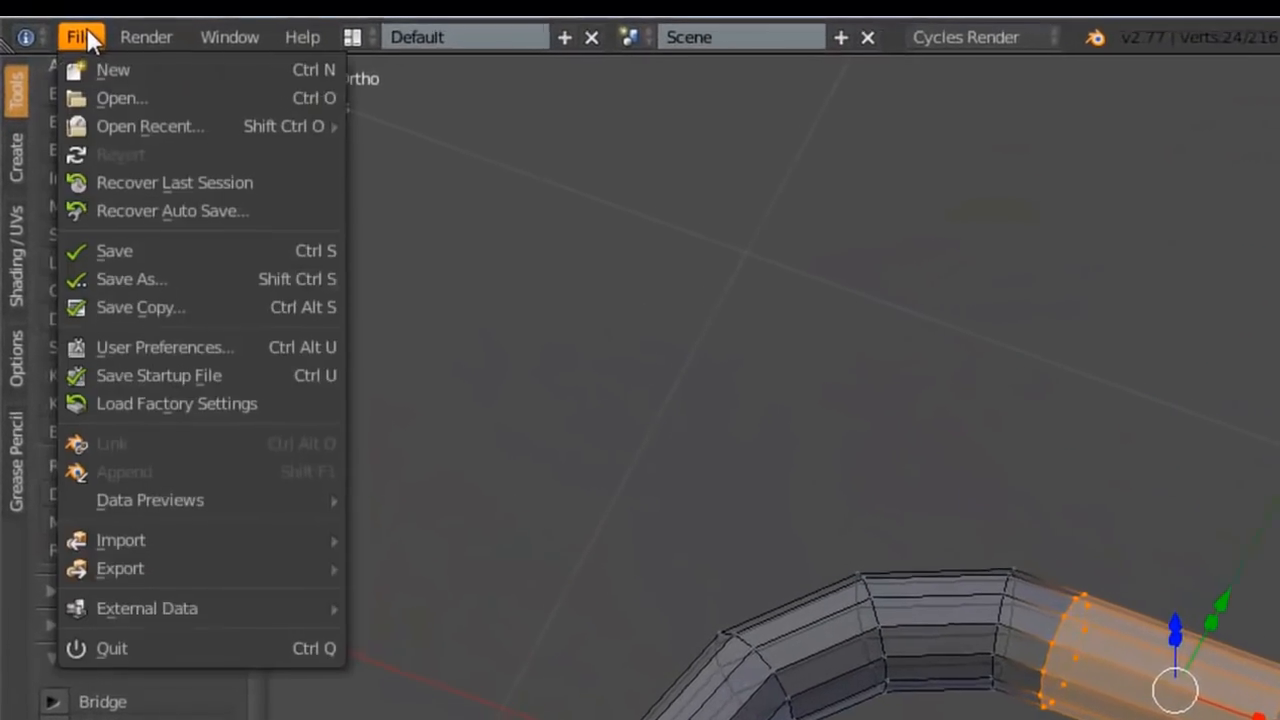
click(162, 350)
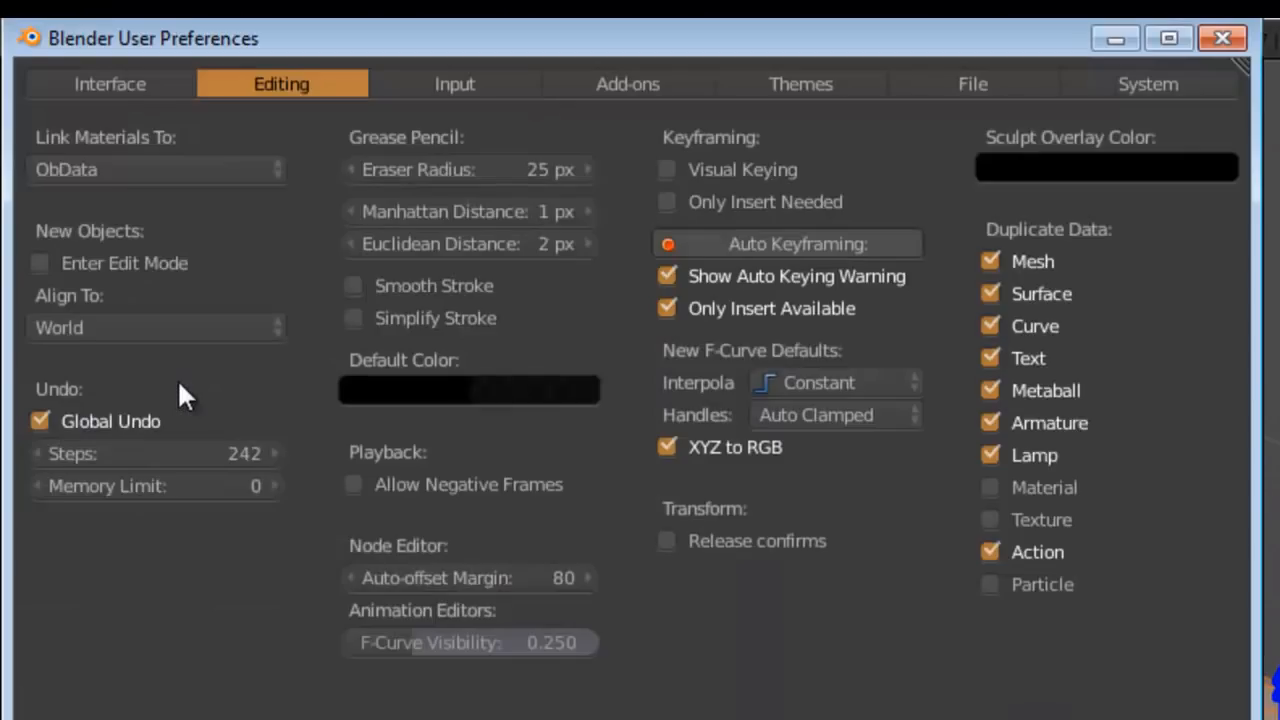
click(652, 82)
click(137, 136)
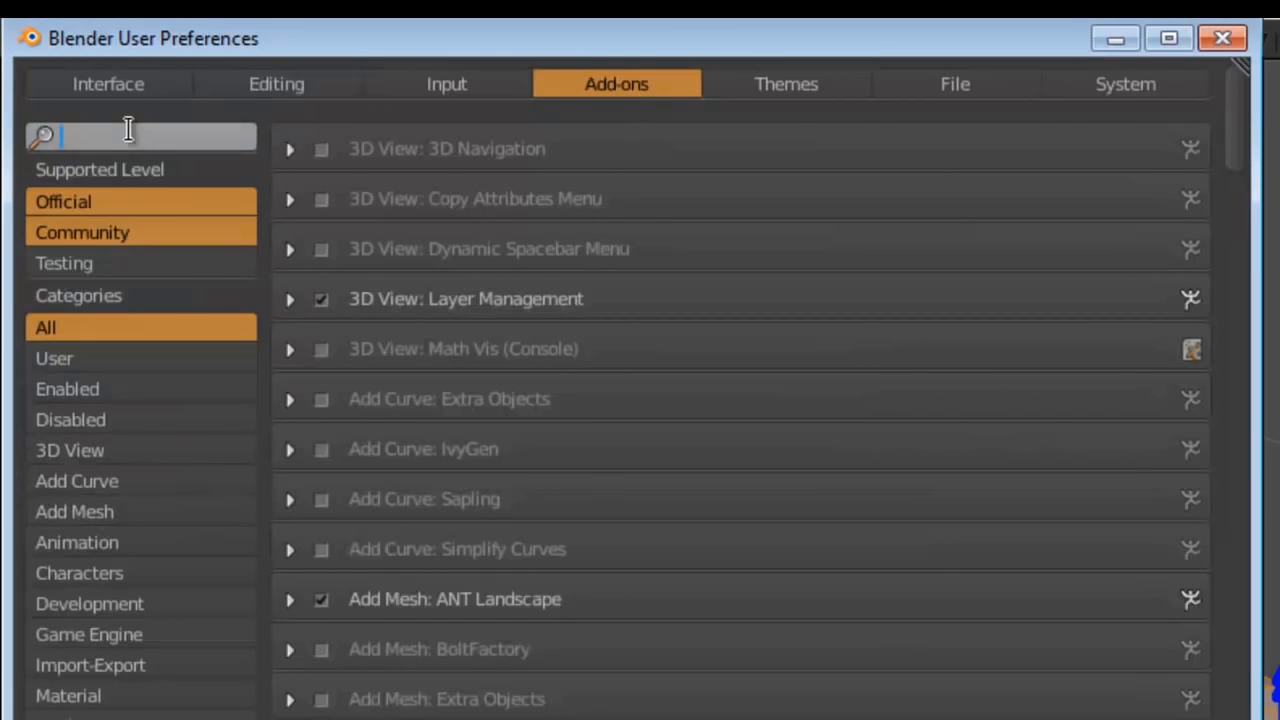
text(loo)
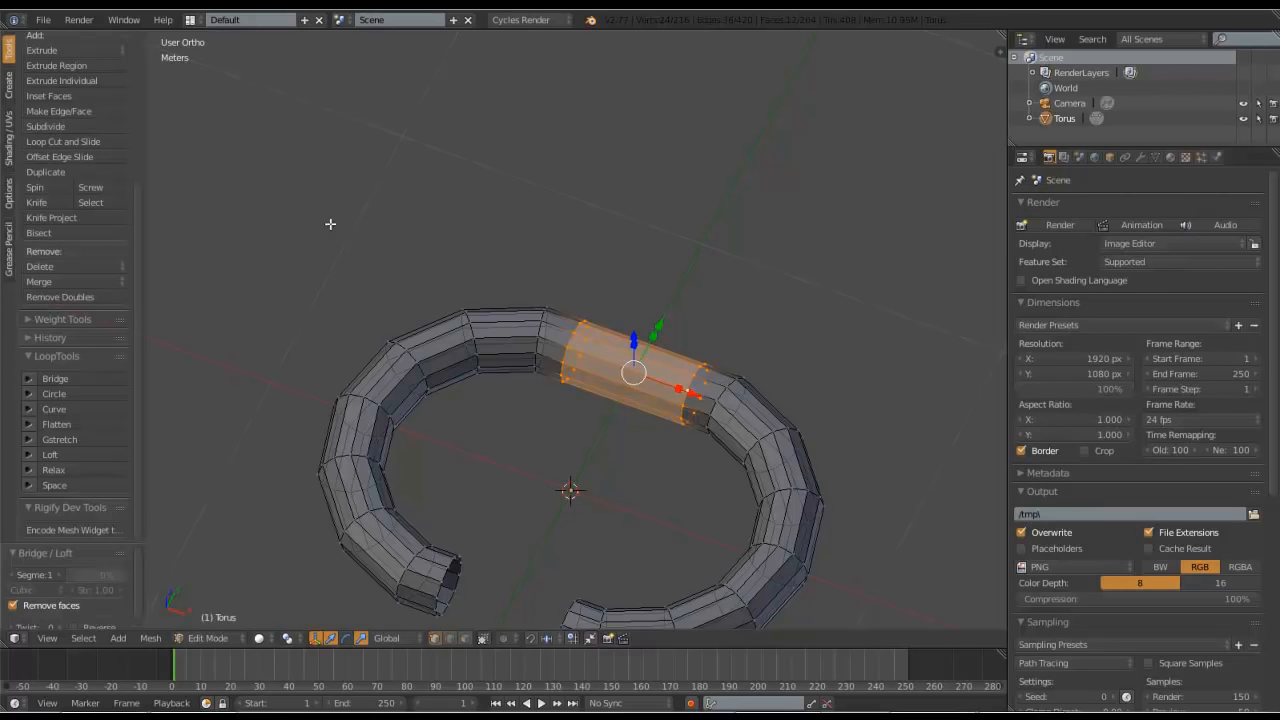
- Join two facing vertices of the open ends on the negative Y side with a new edge
shift+middle_drag(443, 278, 451, 131)
scroll(490, 264, up, 2)
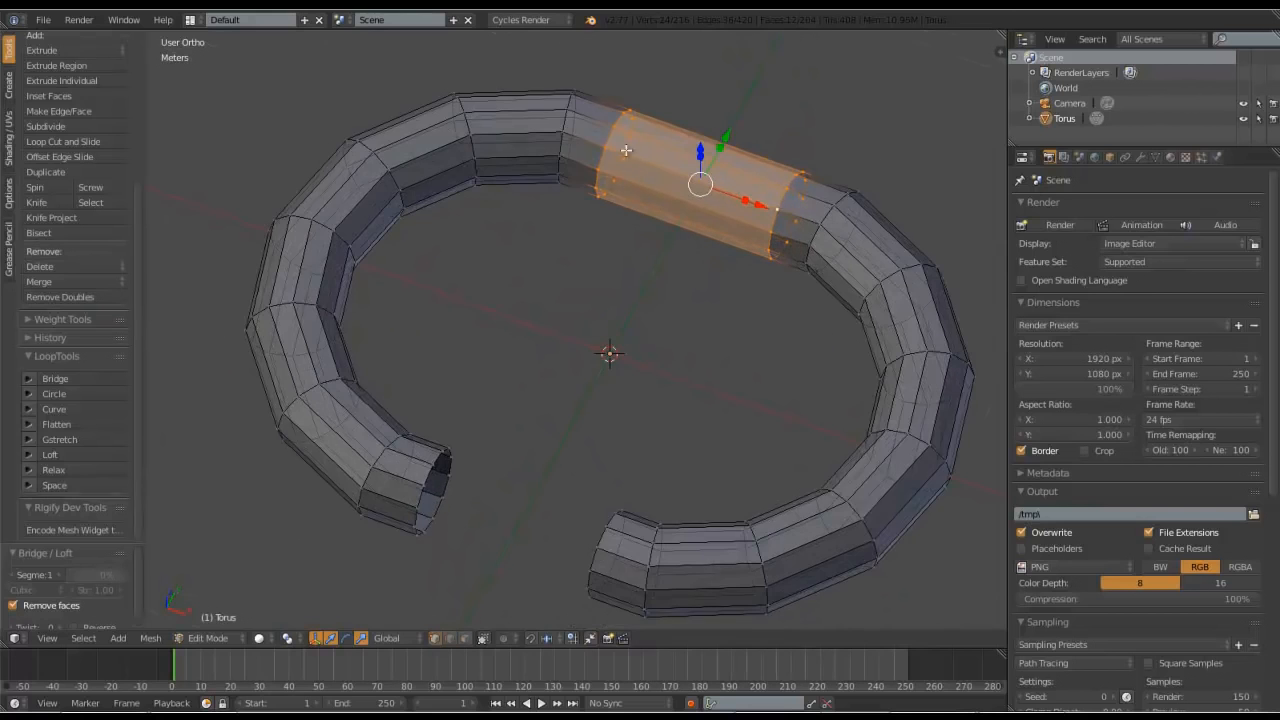
scroll(630, 350, down, 3)
shift+middle_drag(626, 374, 658, 303)
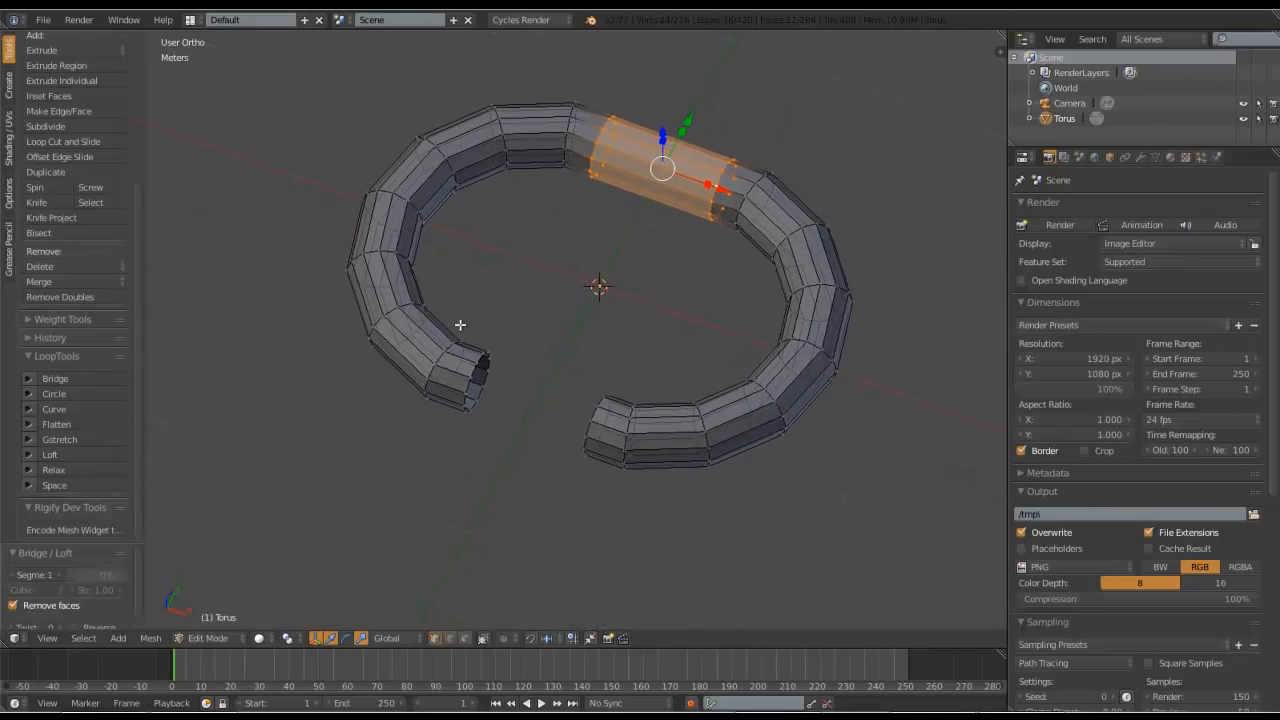
right_click(477, 400)
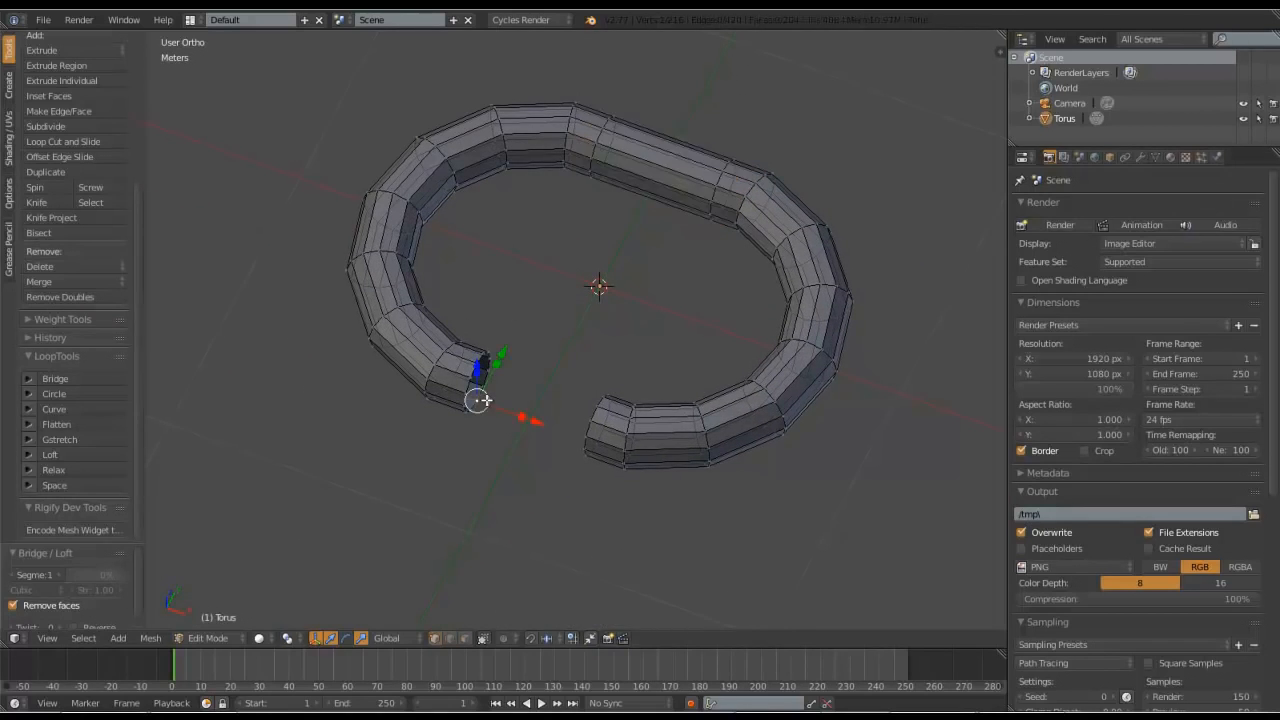
middle_drag(509, 379, 558, 350)
shift+right_click(598, 376)
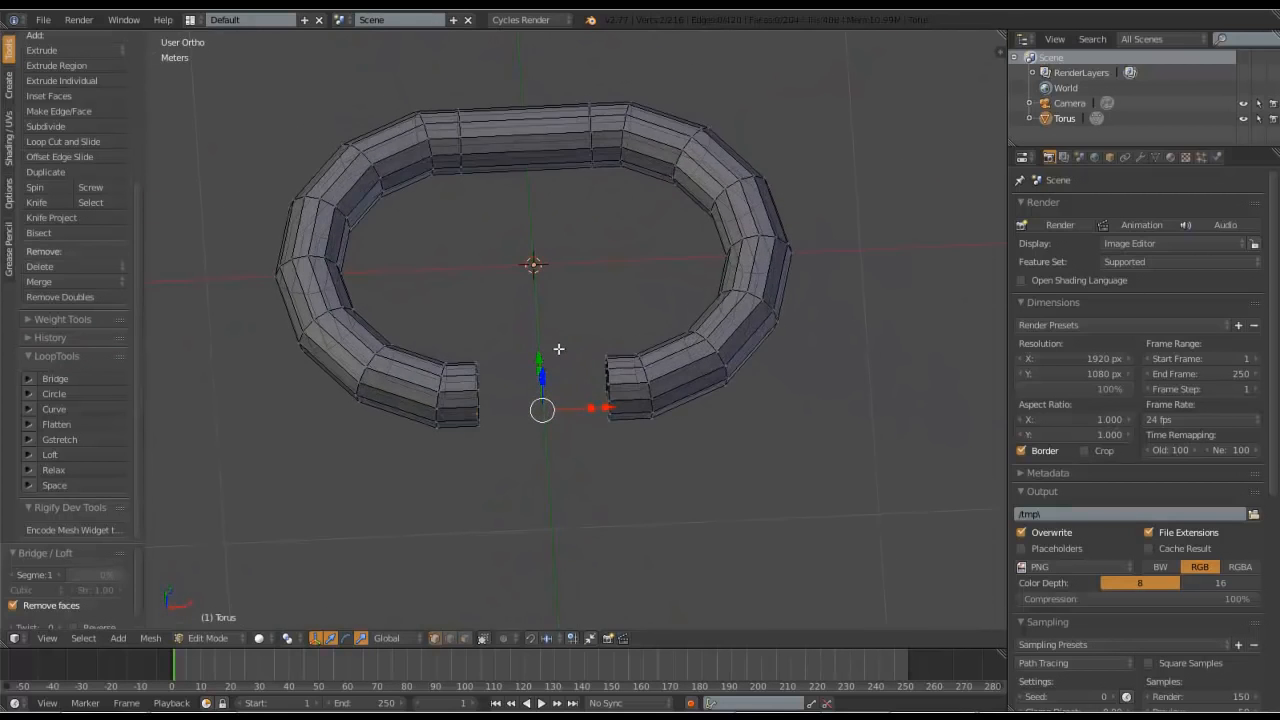
key(f)
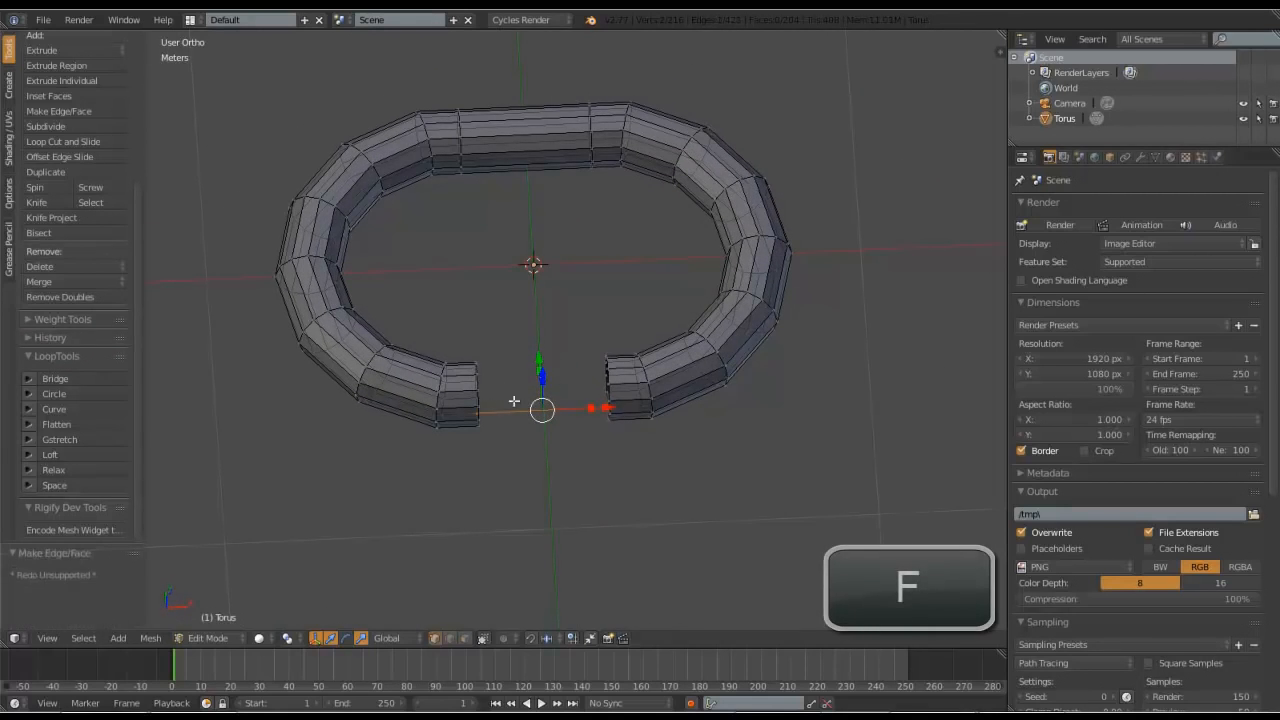
- Fill faces from the new edge all the way around the tube to close the gap on the negative Y side
key(f)
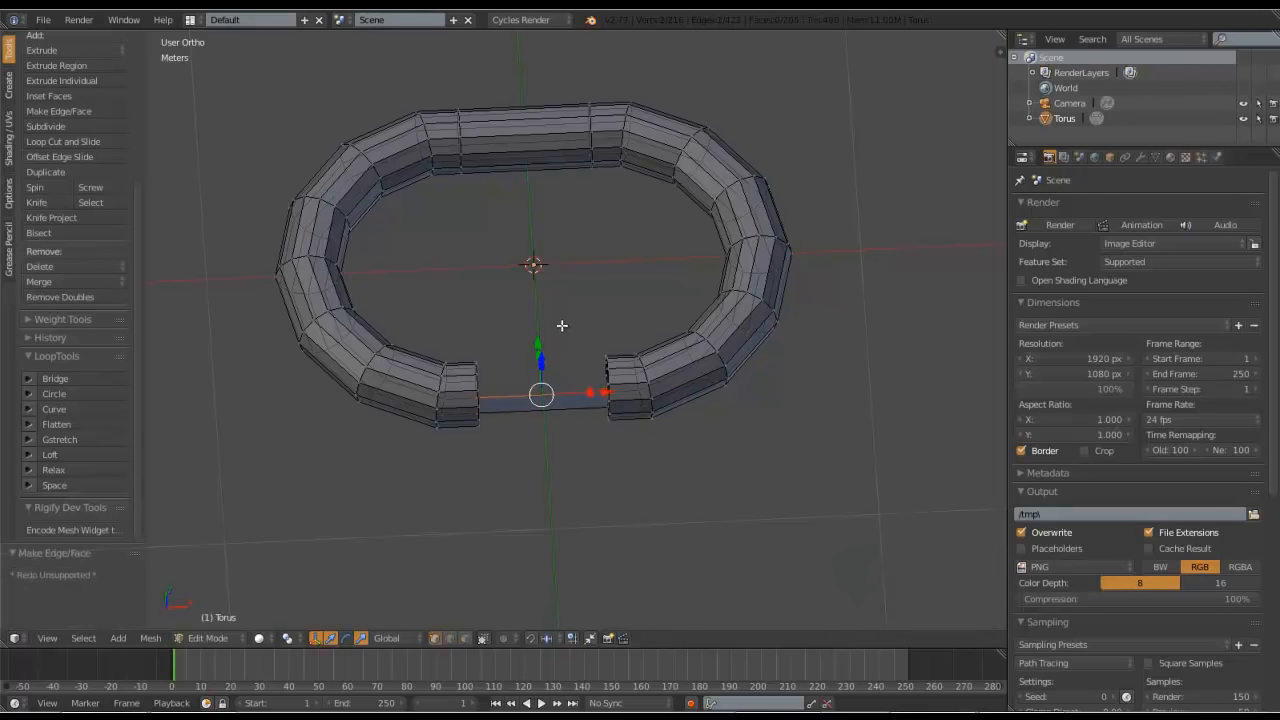
key(f)
middle_drag(563, 323, 492, 268)
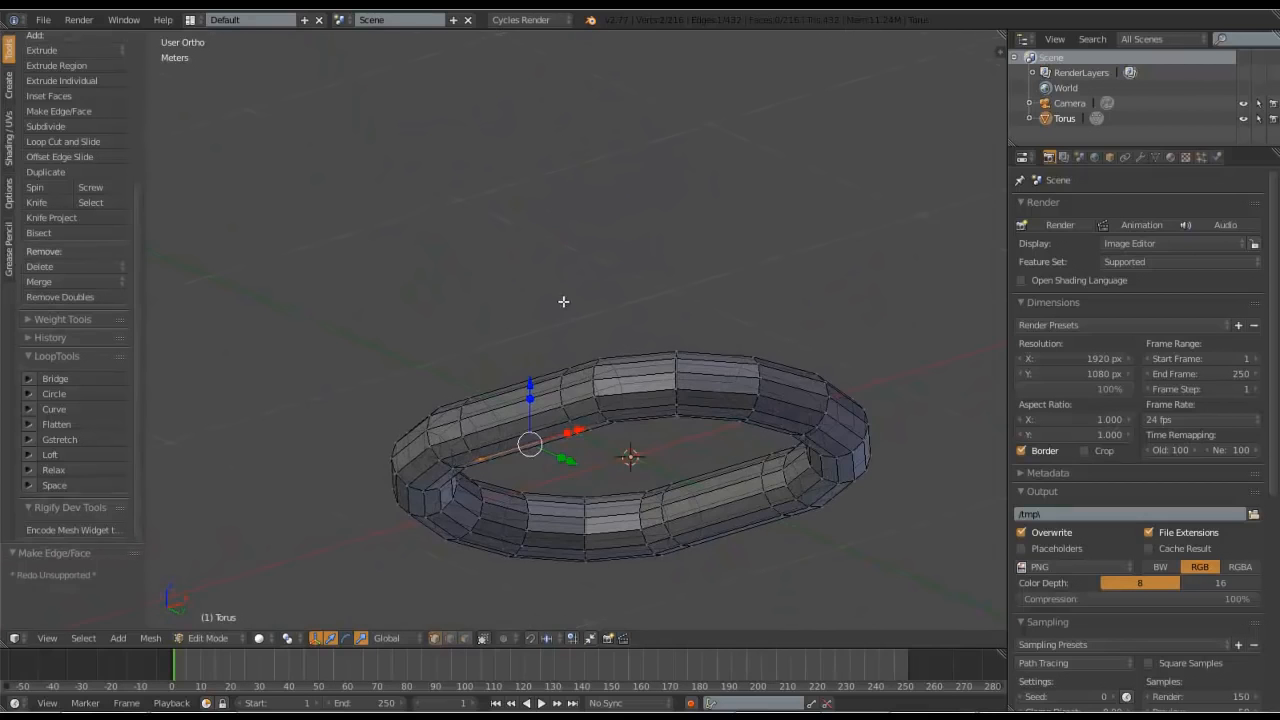
middle_drag(563, 301, 527, 424)
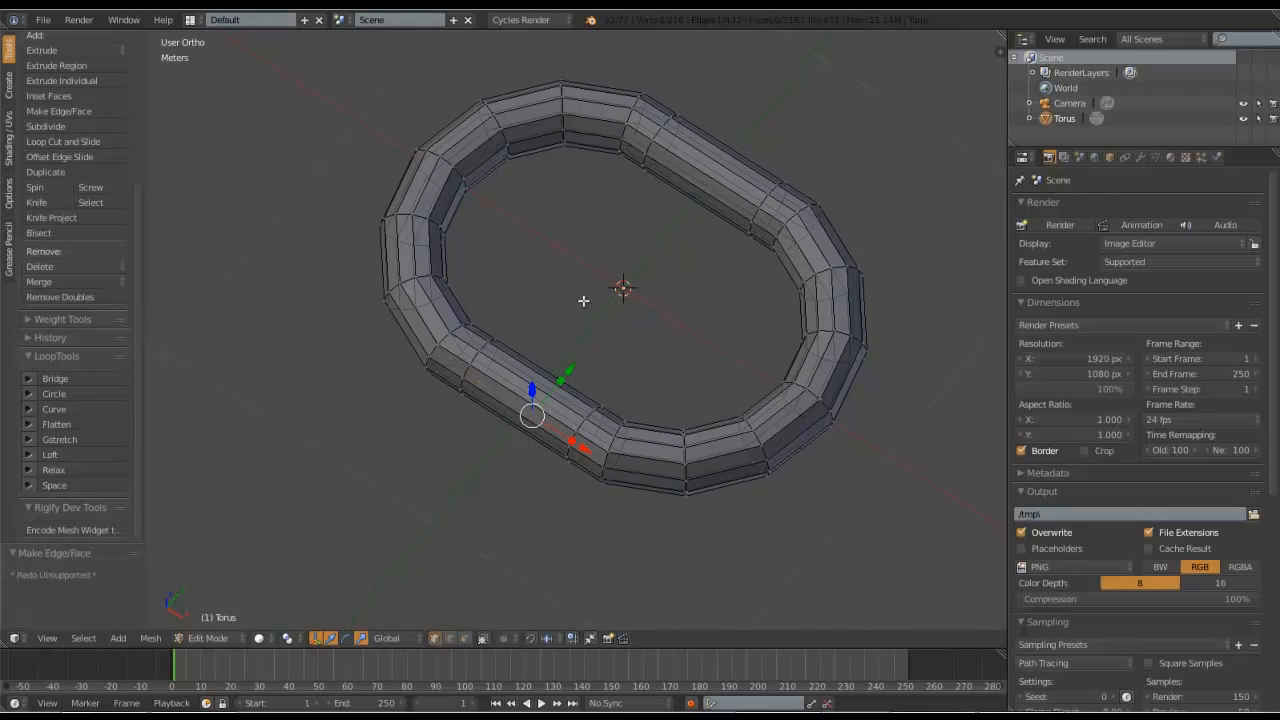
- Return to the top orthographic view and switch the finished link back to Object Mode
key(KP_7)
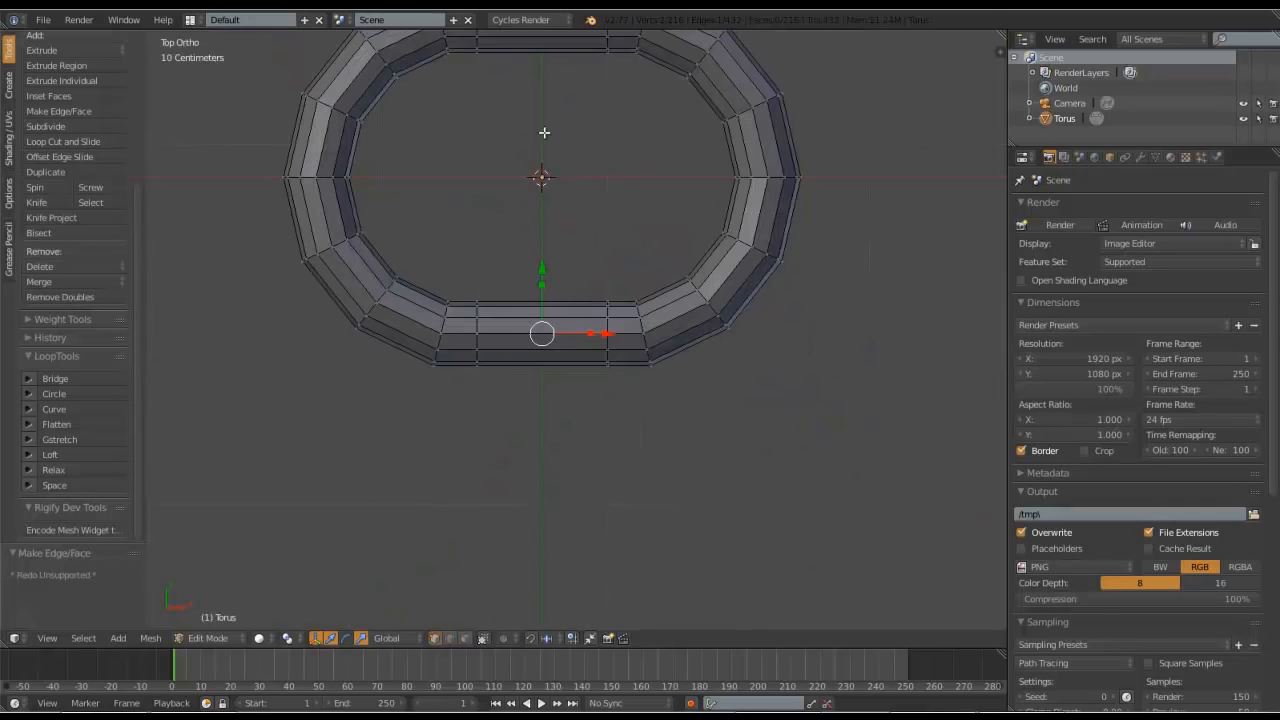
shift+middle_drag(585, 146, 565, 314)
scroll(568, 280, down, 2)
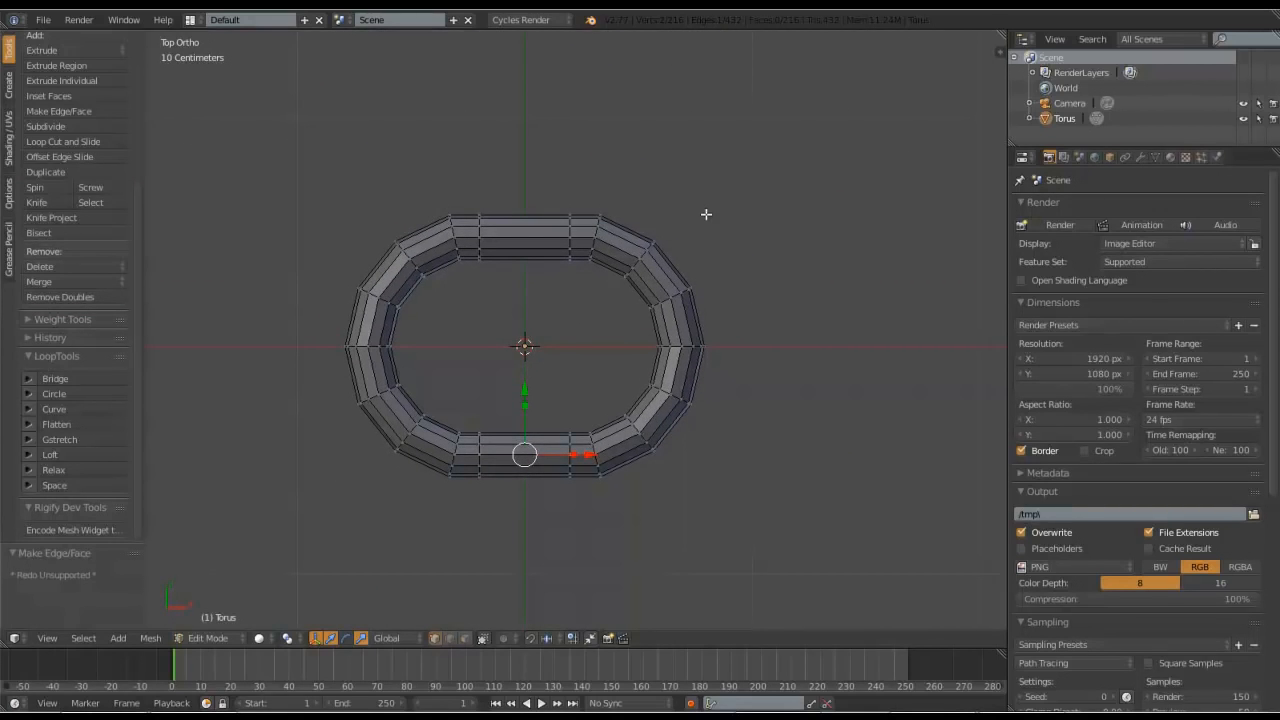
key(Tab)
click(516, 248)
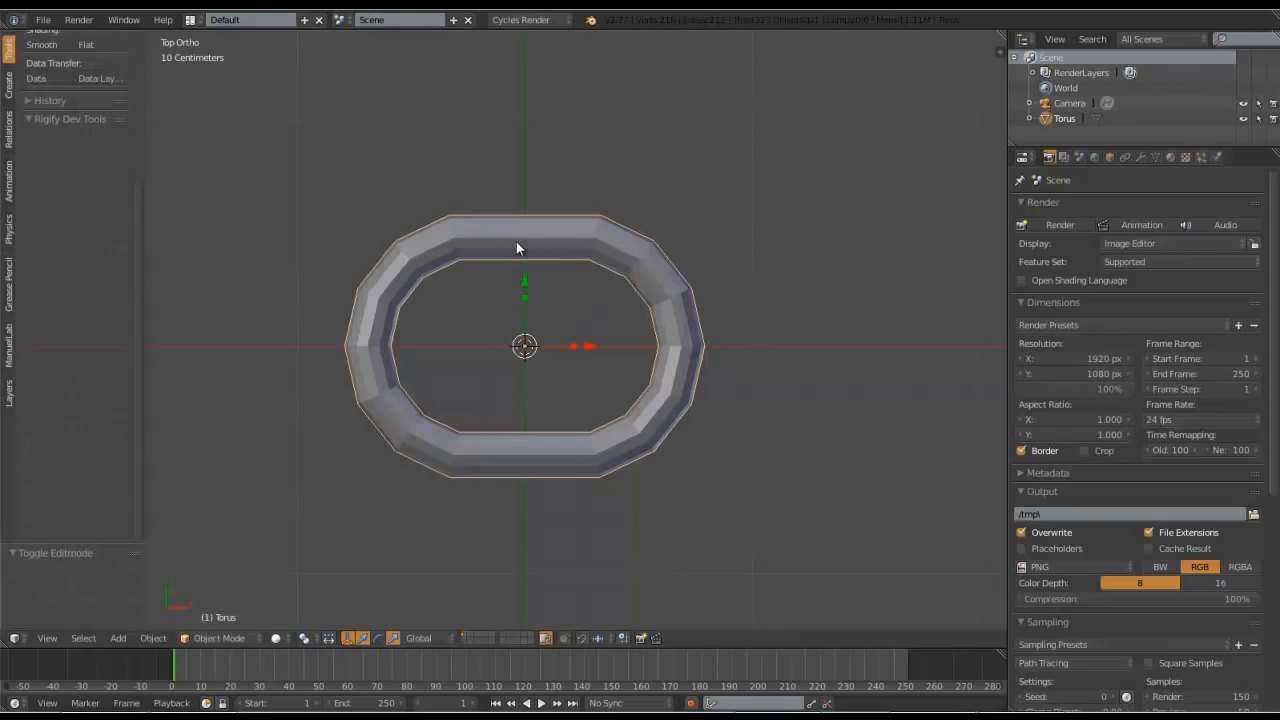
- Duplicate the link and place the copy further along the positive X axis, overlapping the end of the original
scroll(552, 285, up, 1)
scroll(555, 287, down, 2)
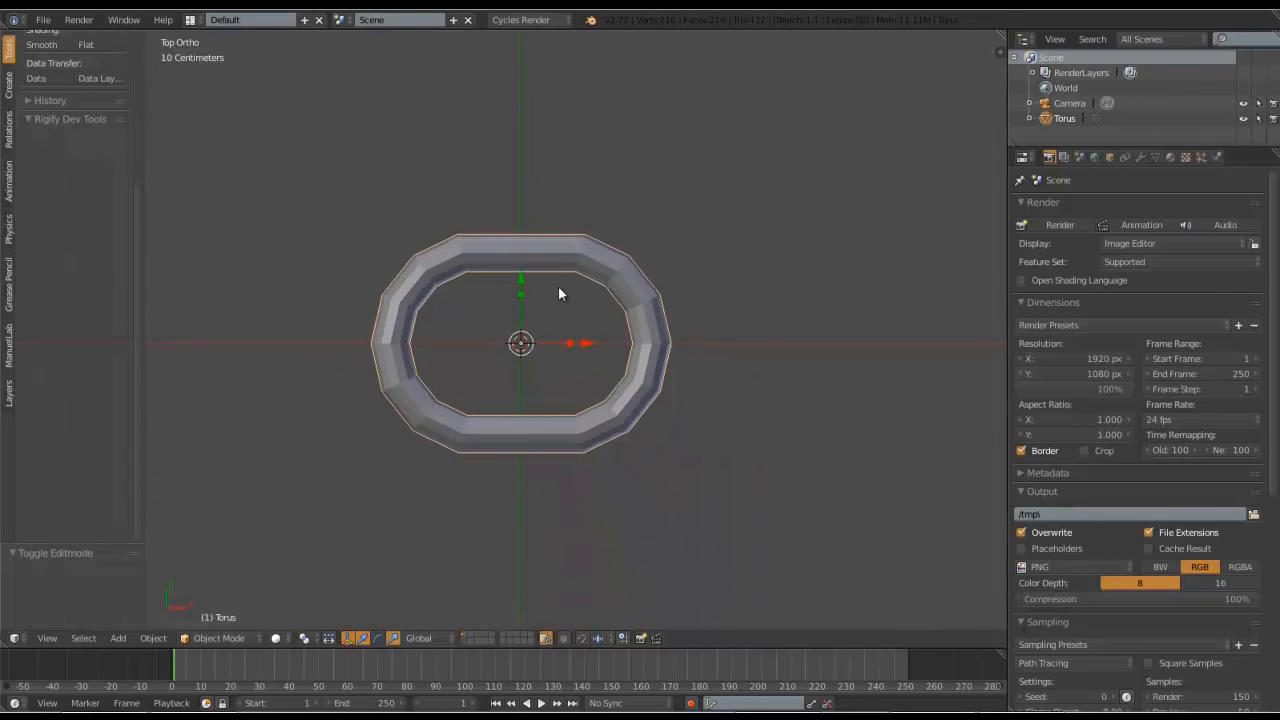
scroll(559, 285, down, 1)
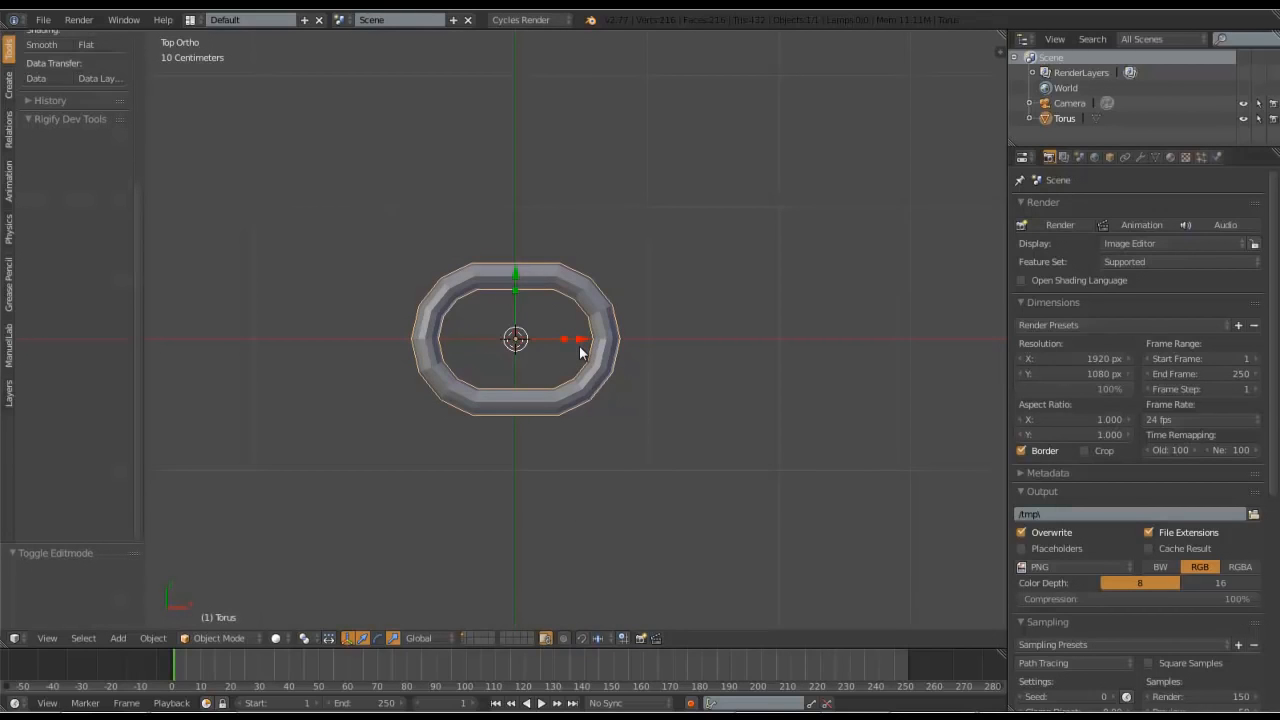
key(shift+d)
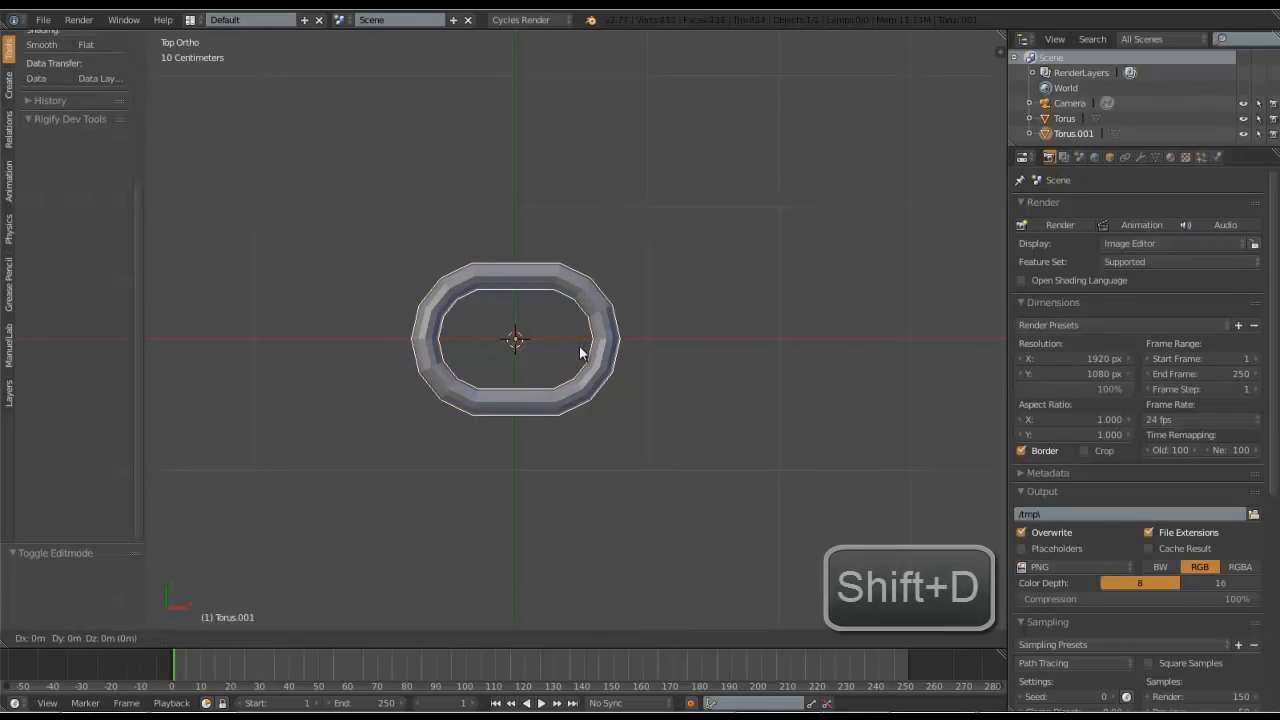
click(733, 346)
middle_drag(721, 392, 653, 345)
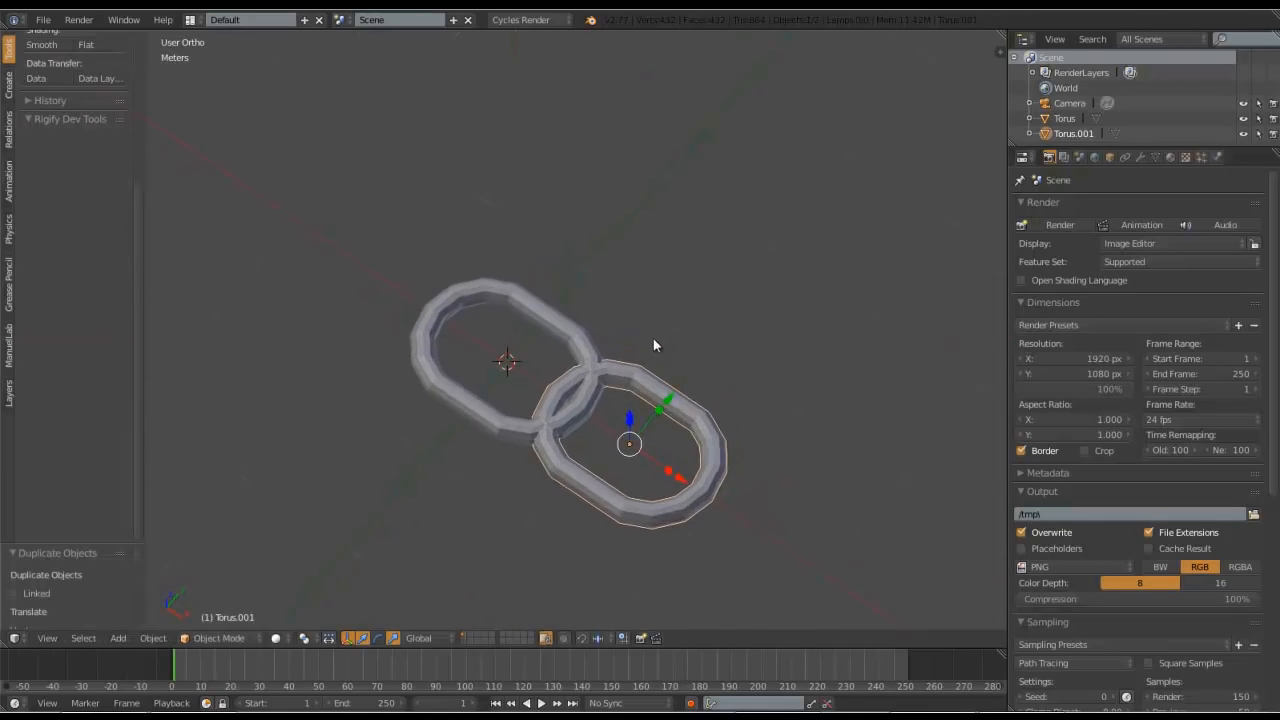
- Rotate the duplicated link about 44° around the global X axis
key(r)
key(x)
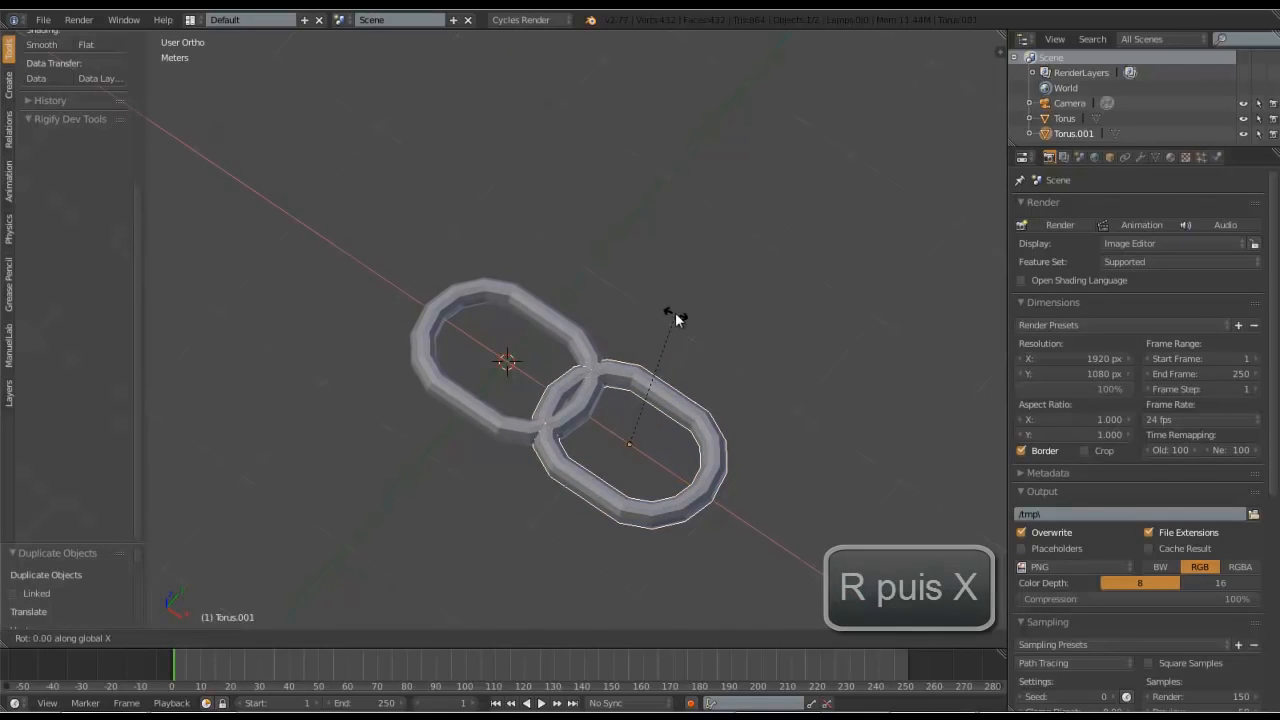
click(605, 378)
scroll(603, 380, down, 5)
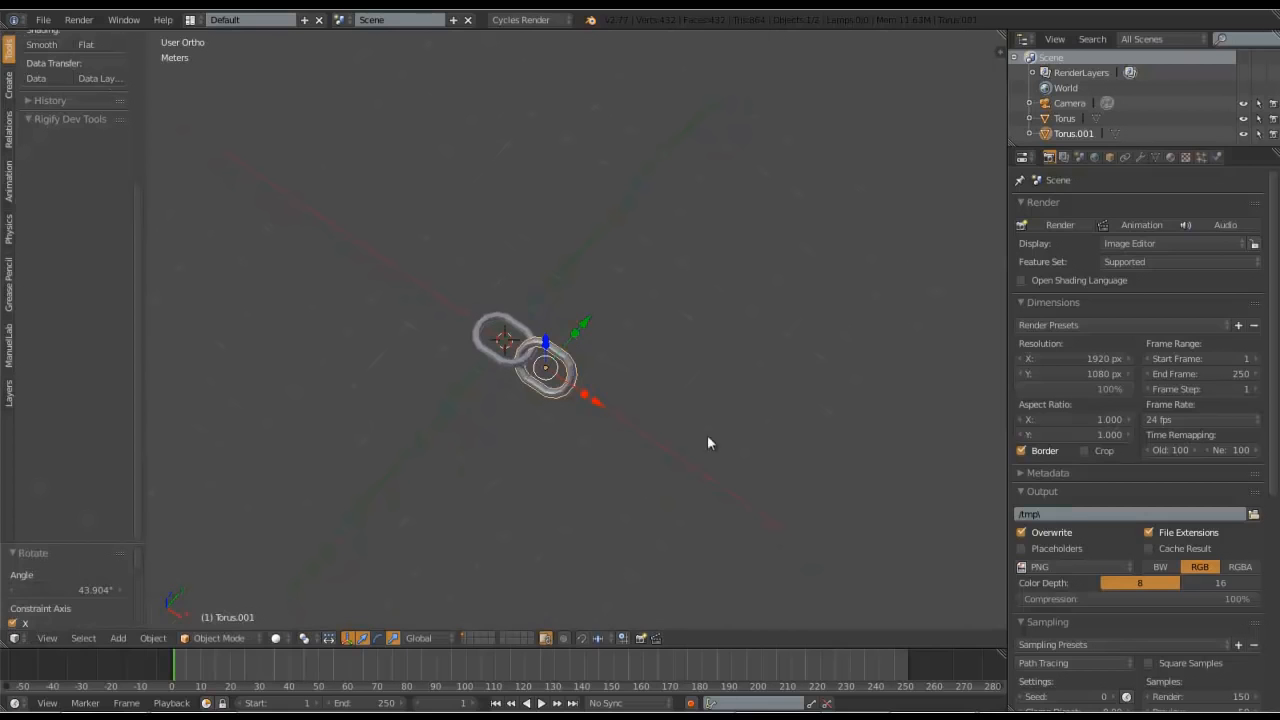
scroll(633, 413, up, 3)
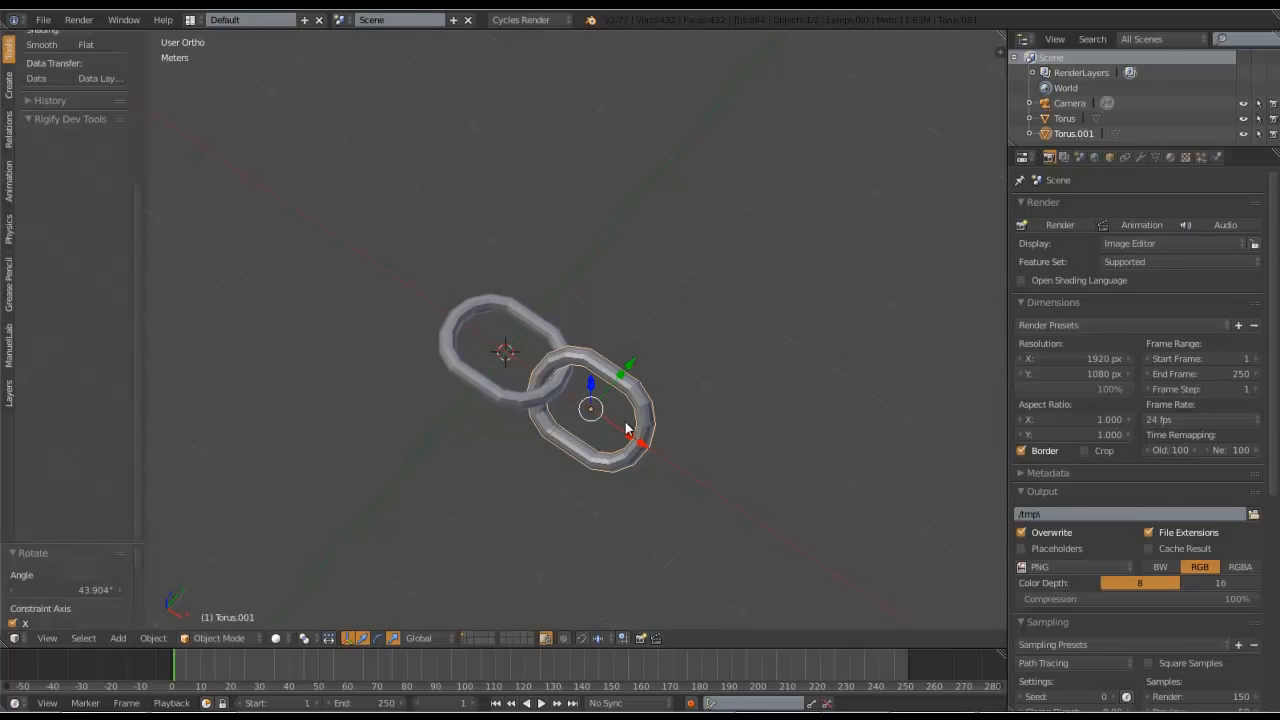
- Delete the rotated duplicate link and select the original link
key(x)
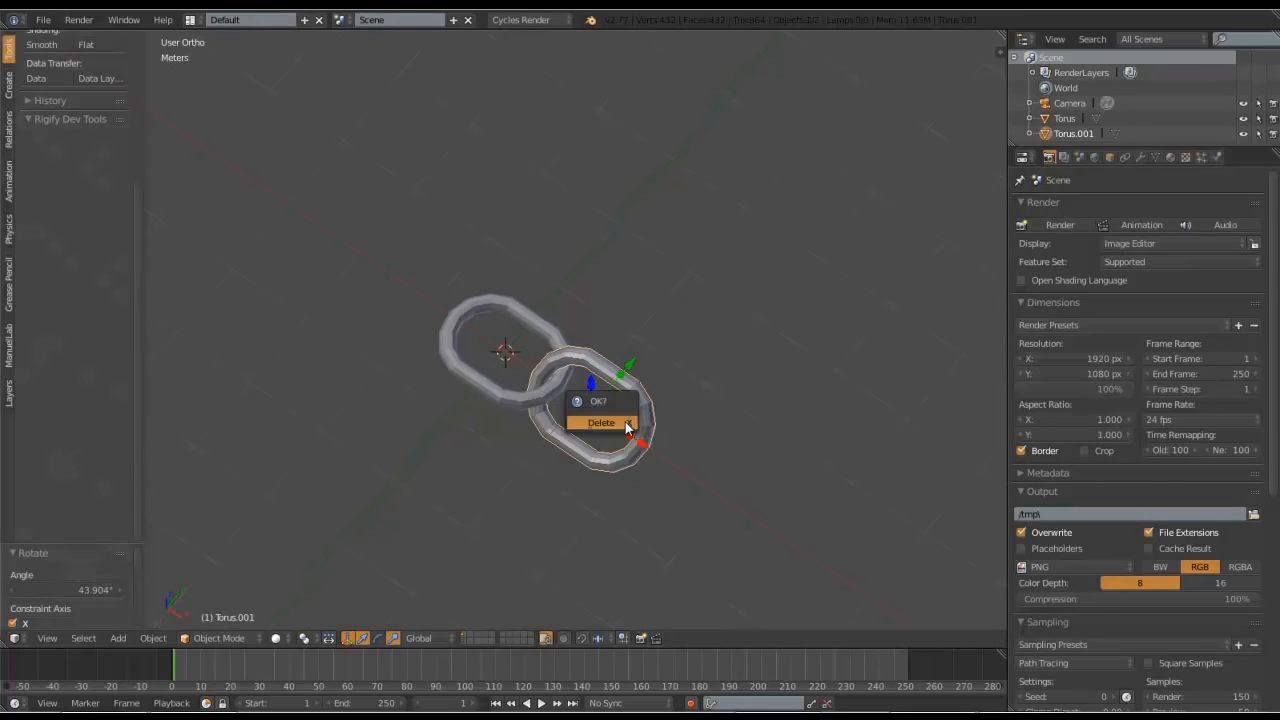
click(626, 424)
right_click(570, 358)
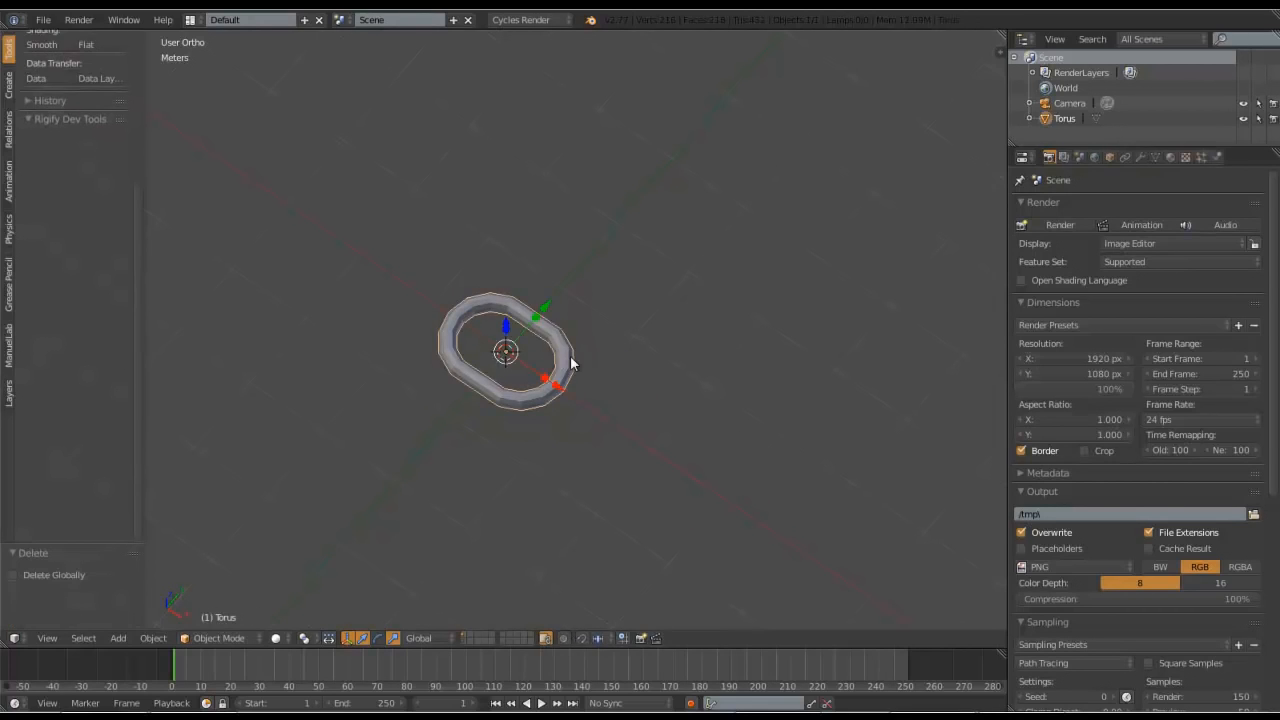
- Switch to the top orthographic view and add an Array modifier to the original link
key(KP_7)
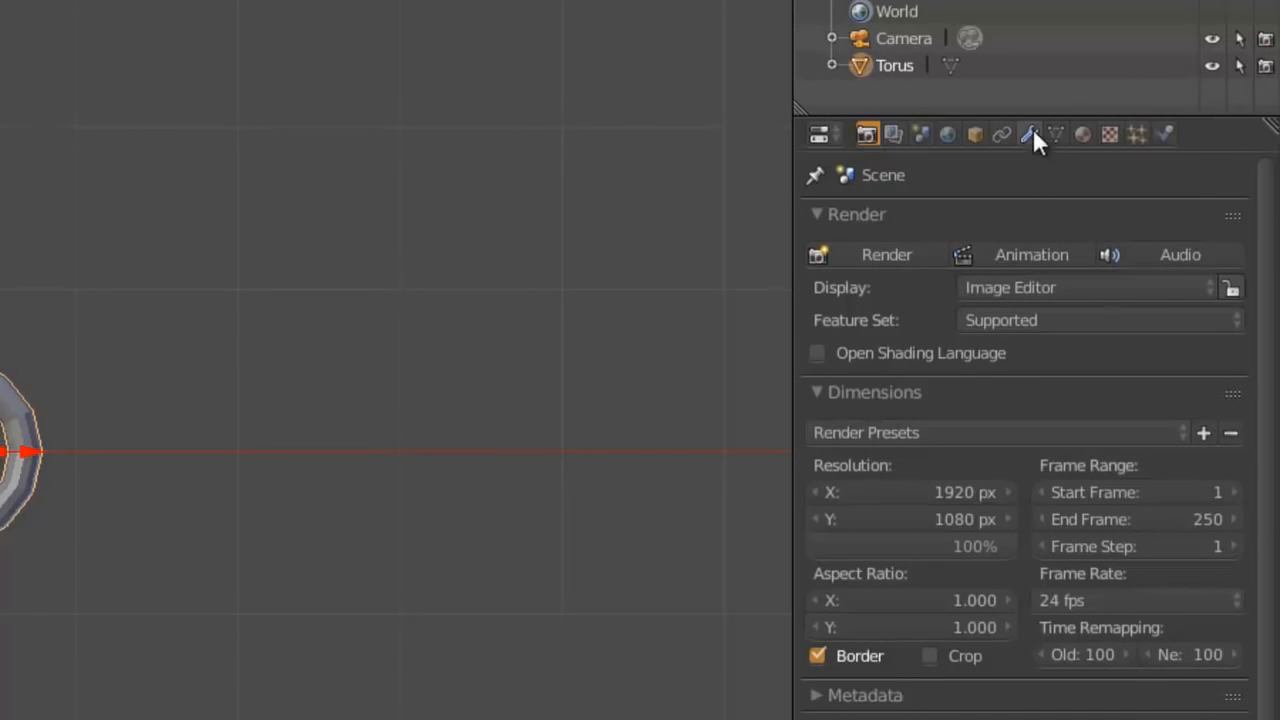
click(1030, 133)
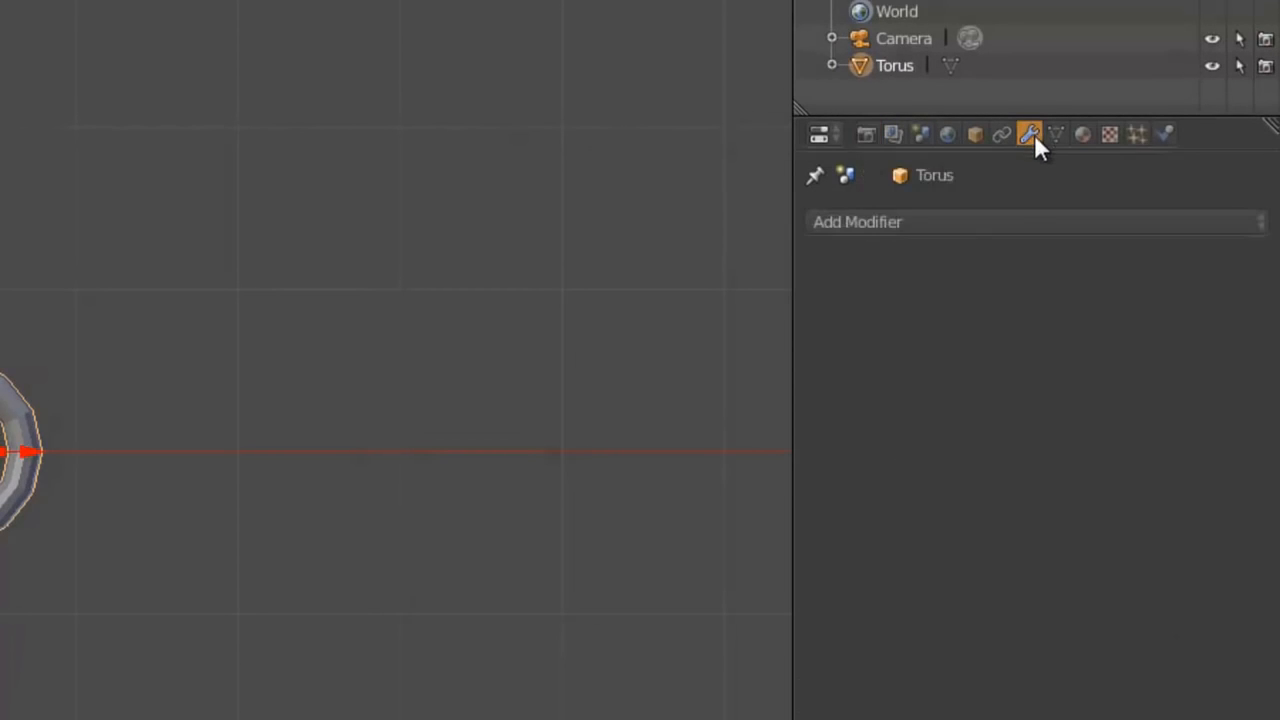
click(965, 223)
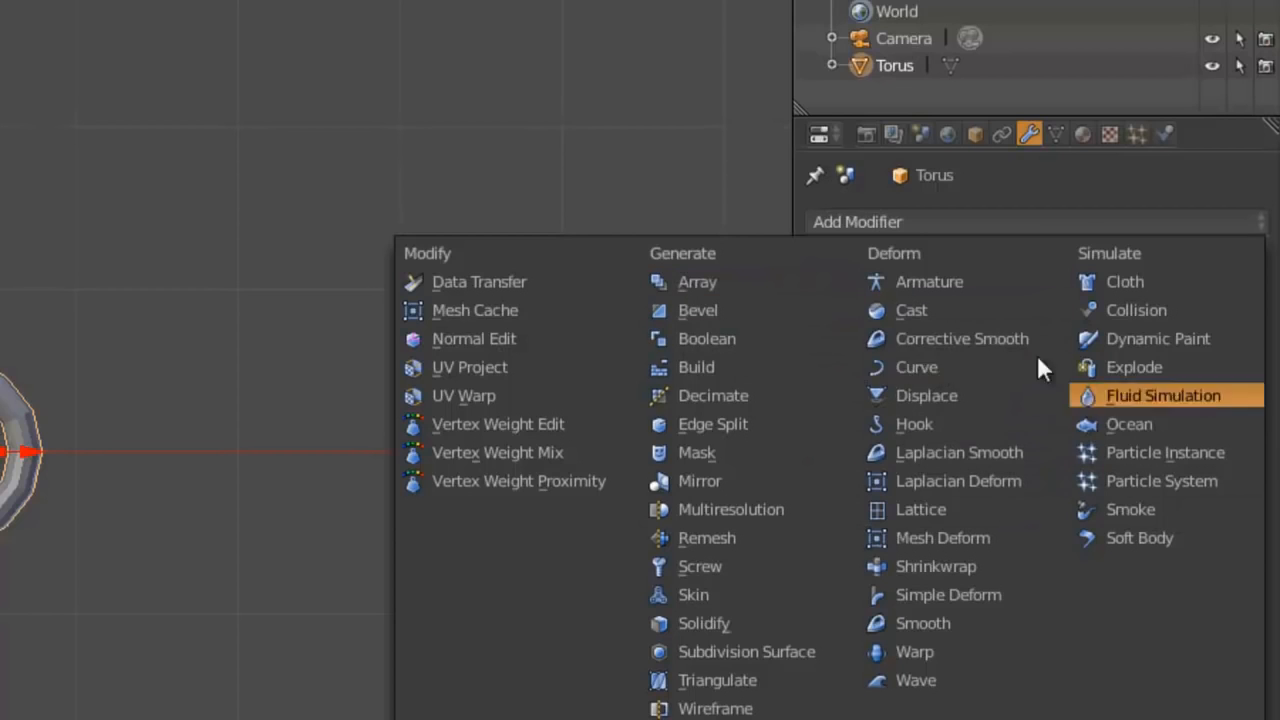
click(711, 283)
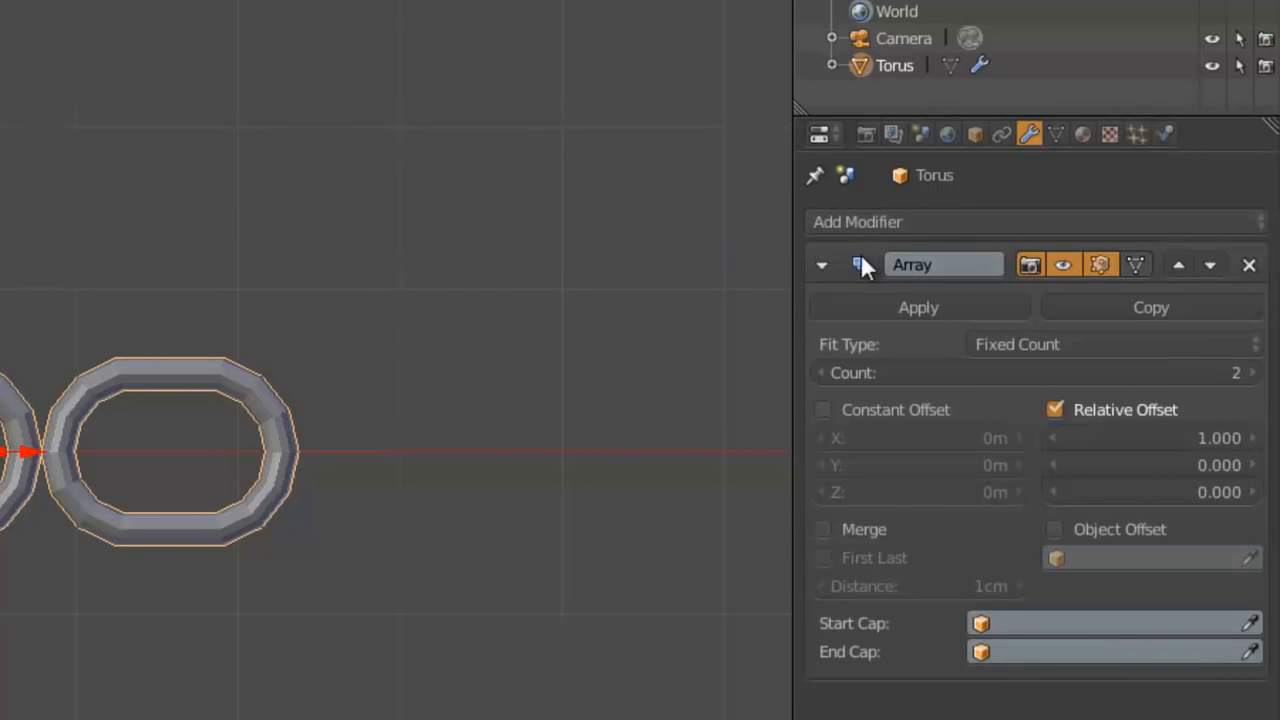
- Collapse and re-expand the settings of the Array modifier
click(826, 259)
click(824, 259)
click(823, 259)
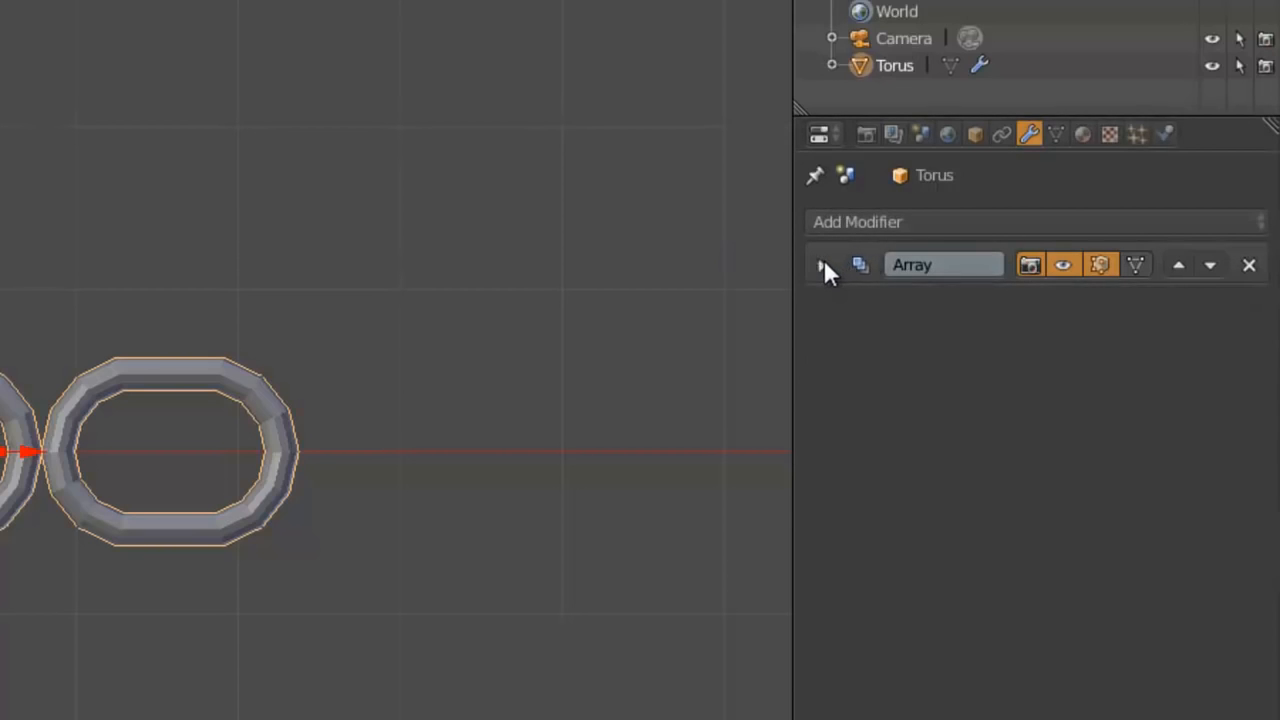
click(823, 259)
click(823, 259)
click(826, 272)
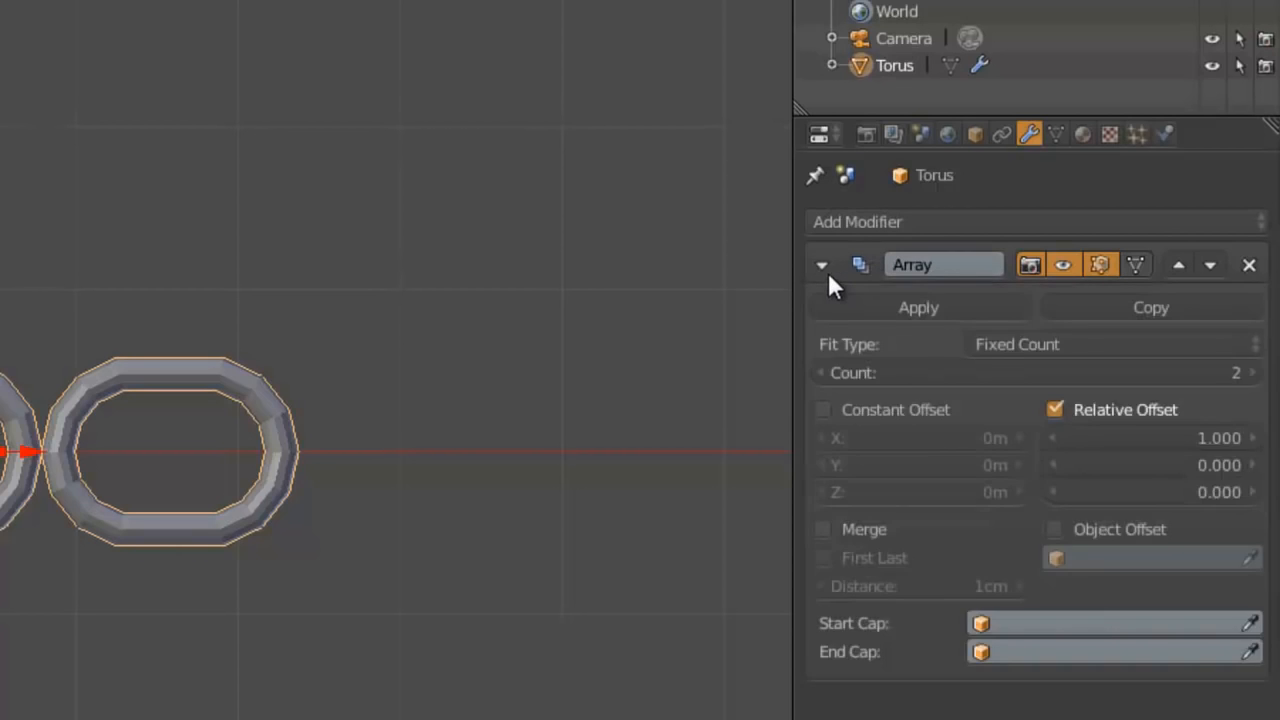
click(820, 265)
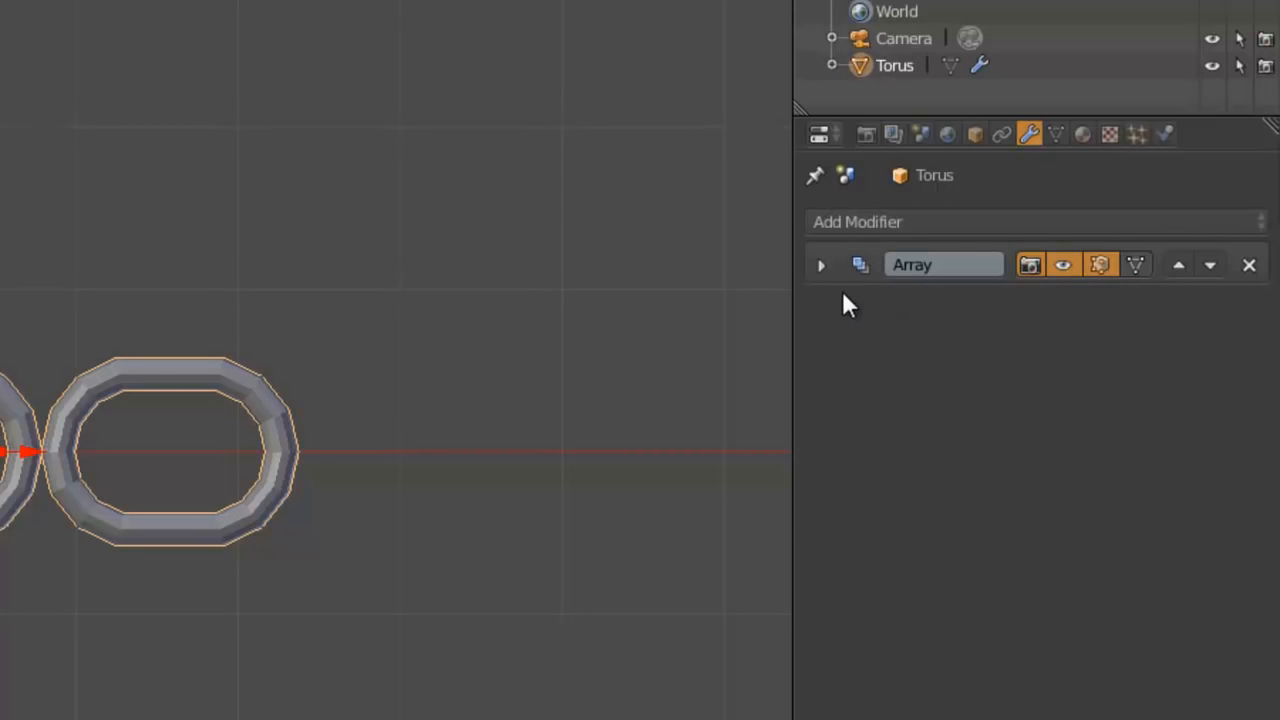
click(821, 265)
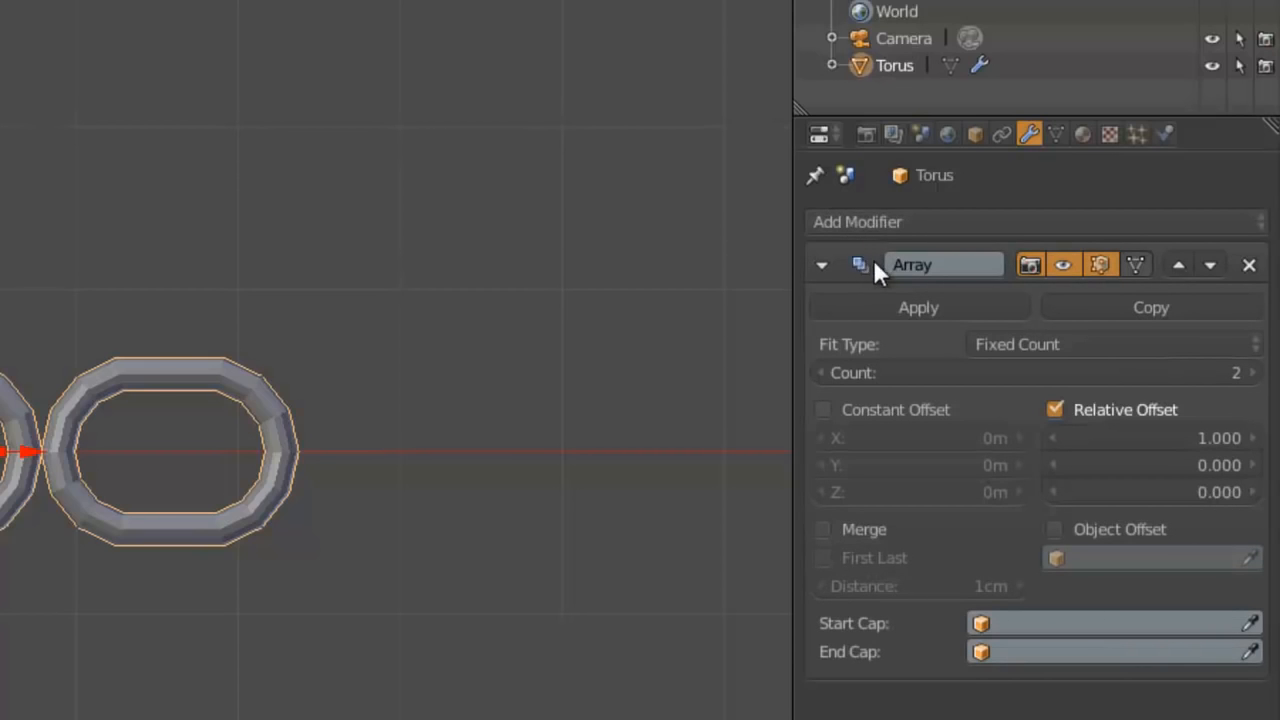
- Add a second Array modifier to the link and remove it again
click(855, 222)
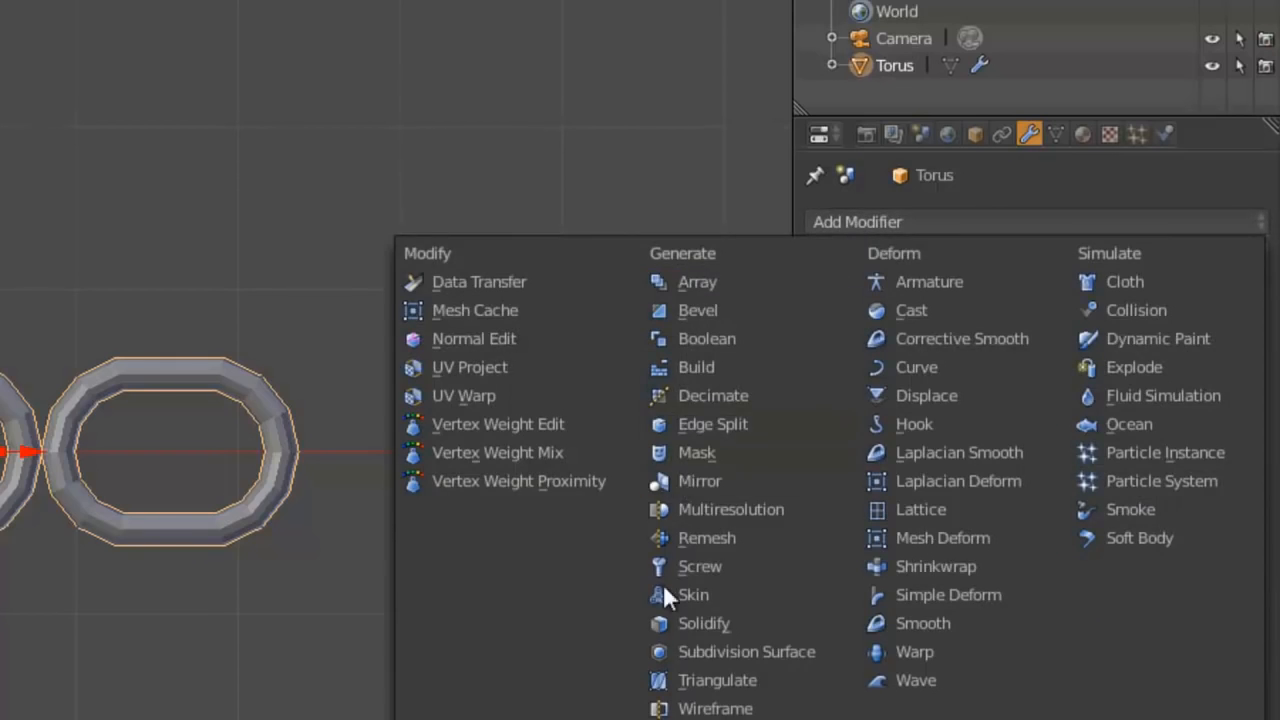
key(Return)
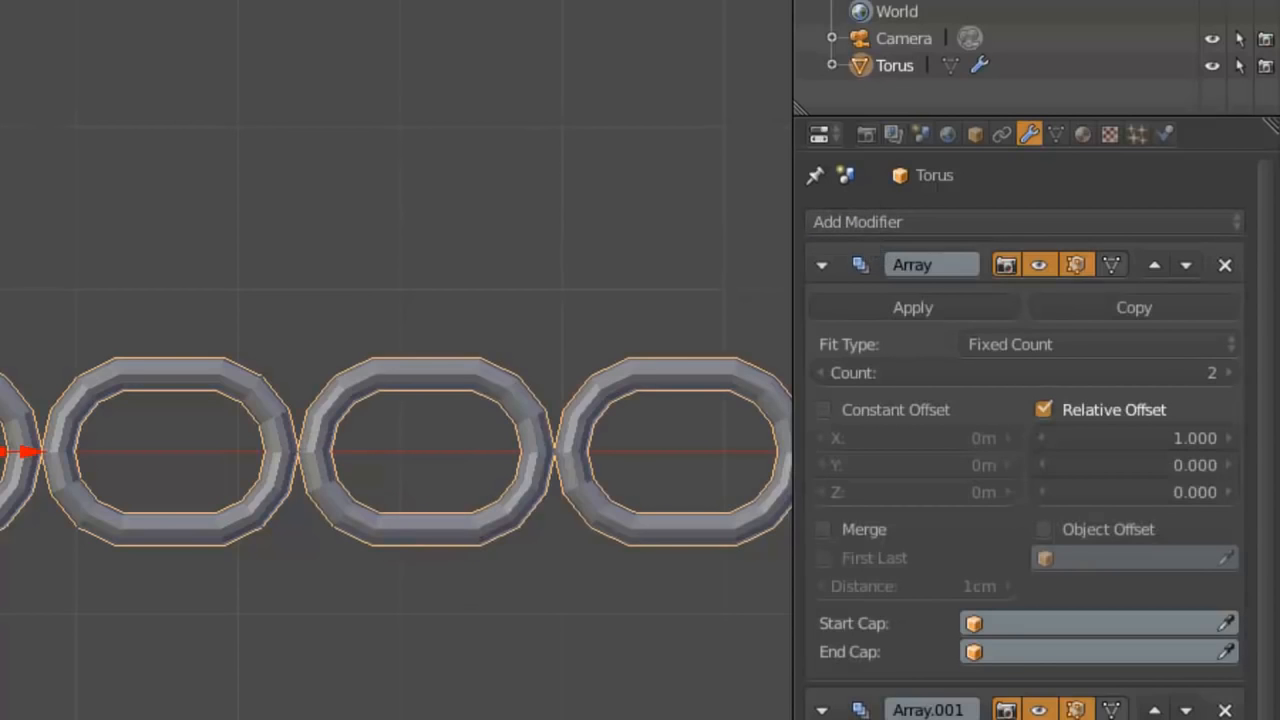
click(1226, 709)
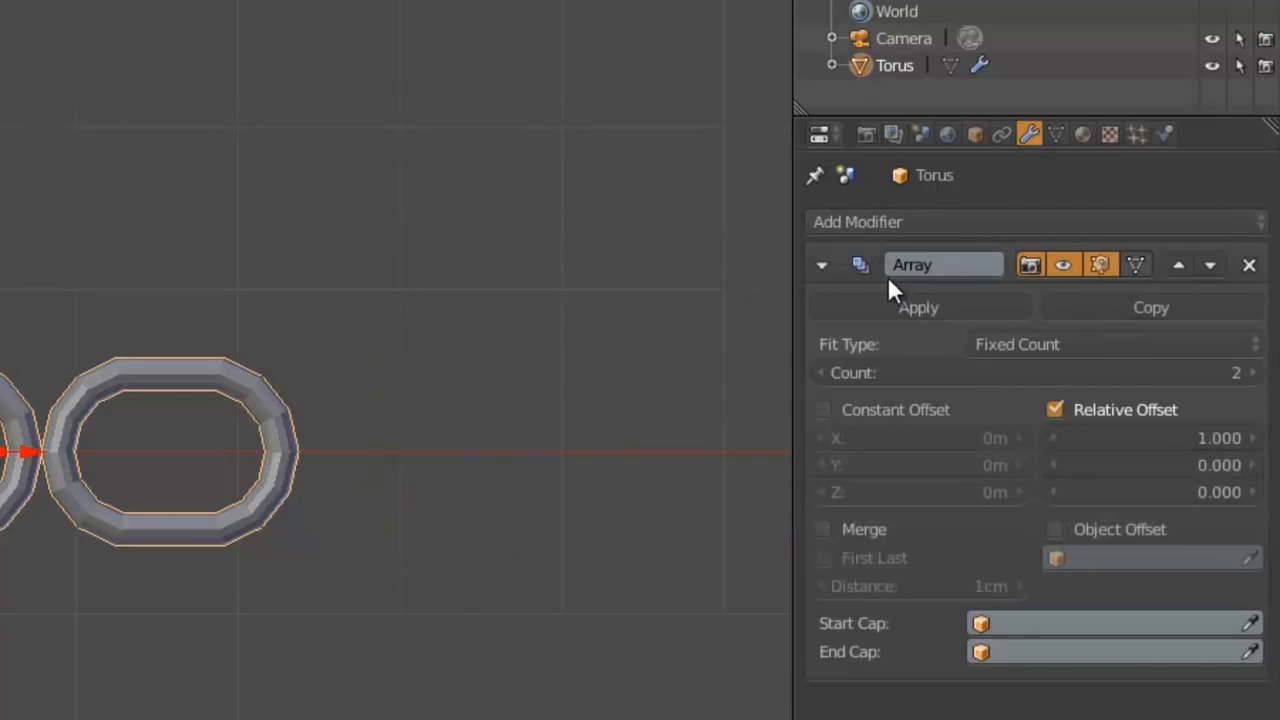
- Switch the Array modifier's render and viewport display off and back on, leaving its name as it is
click(930, 267)
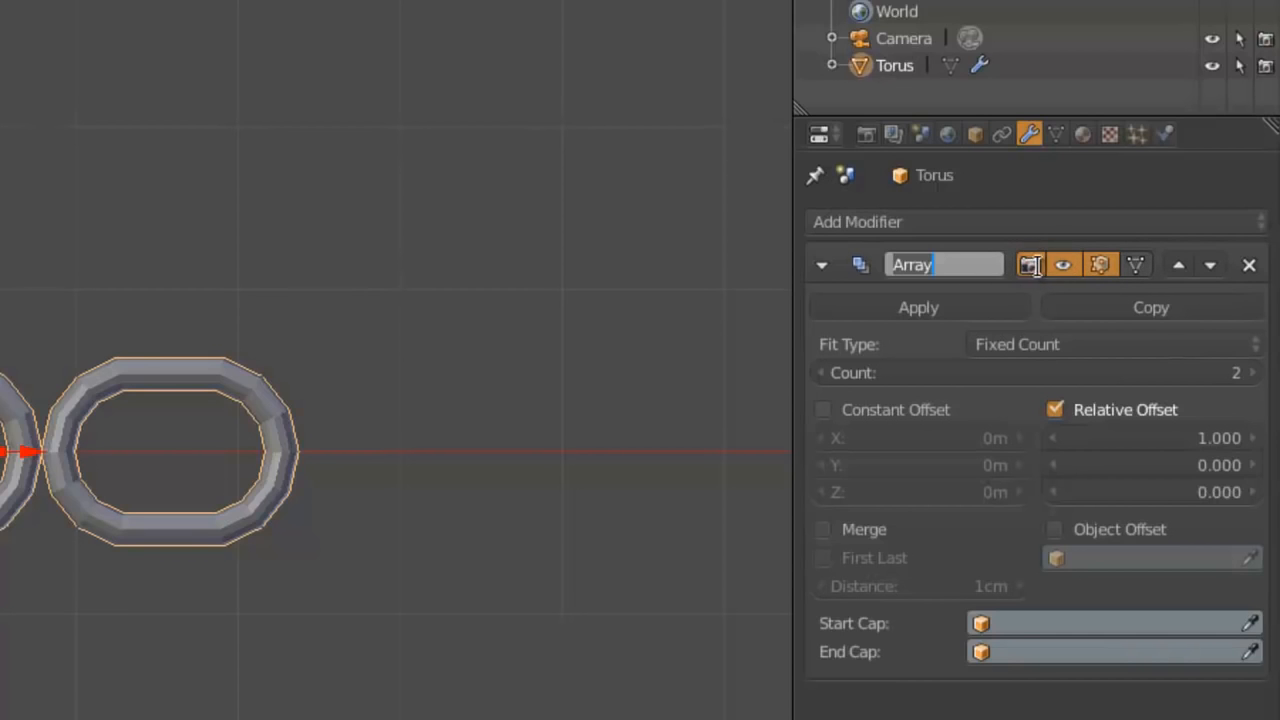
key(Escape)
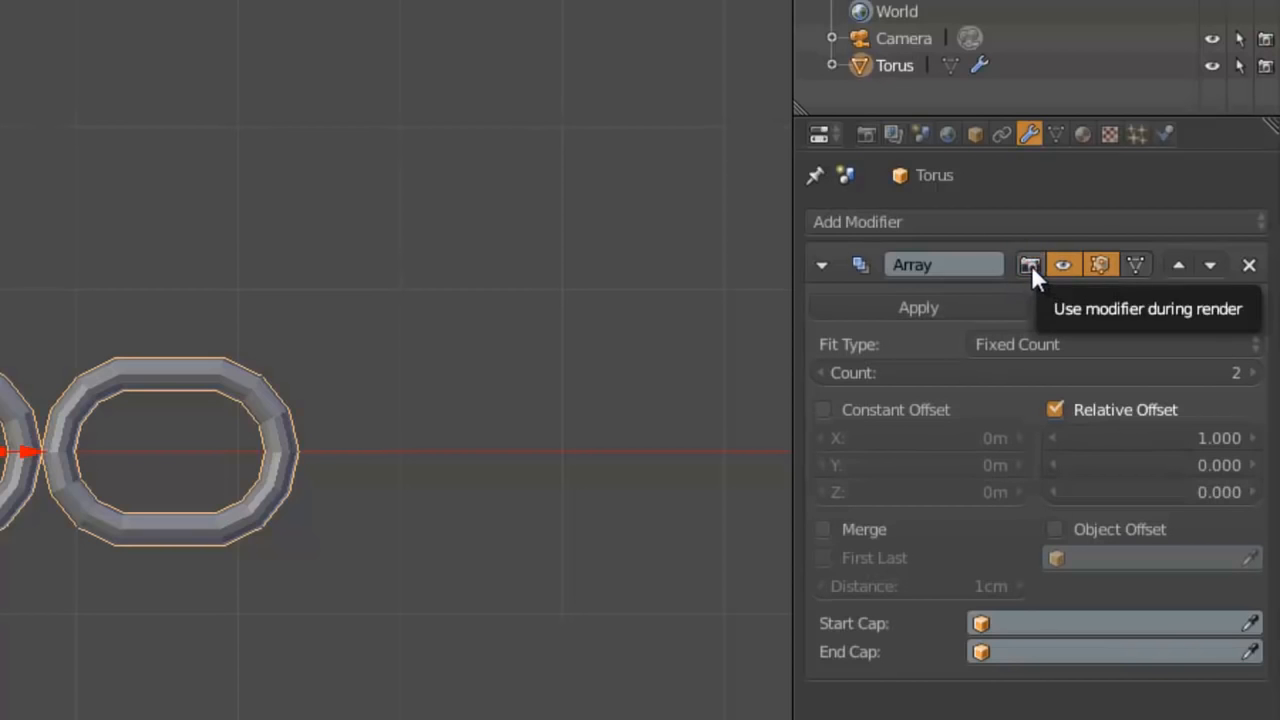
click(1031, 265)
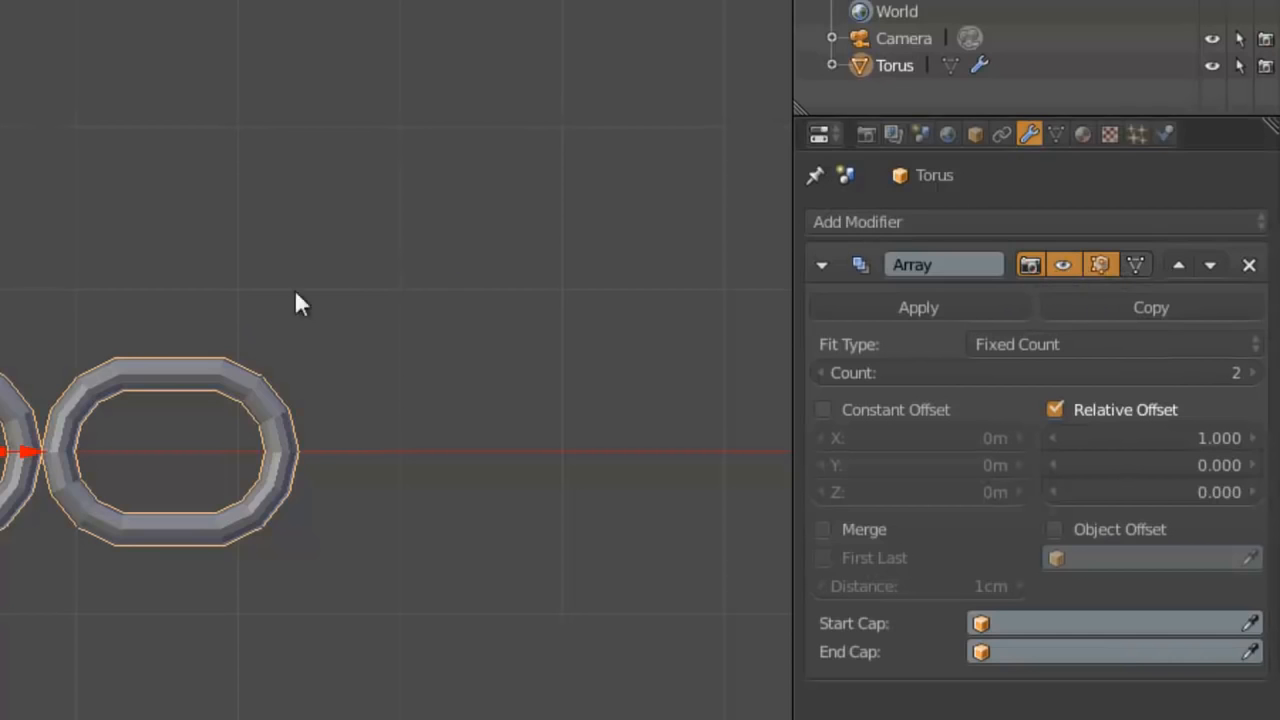
click(1065, 264)
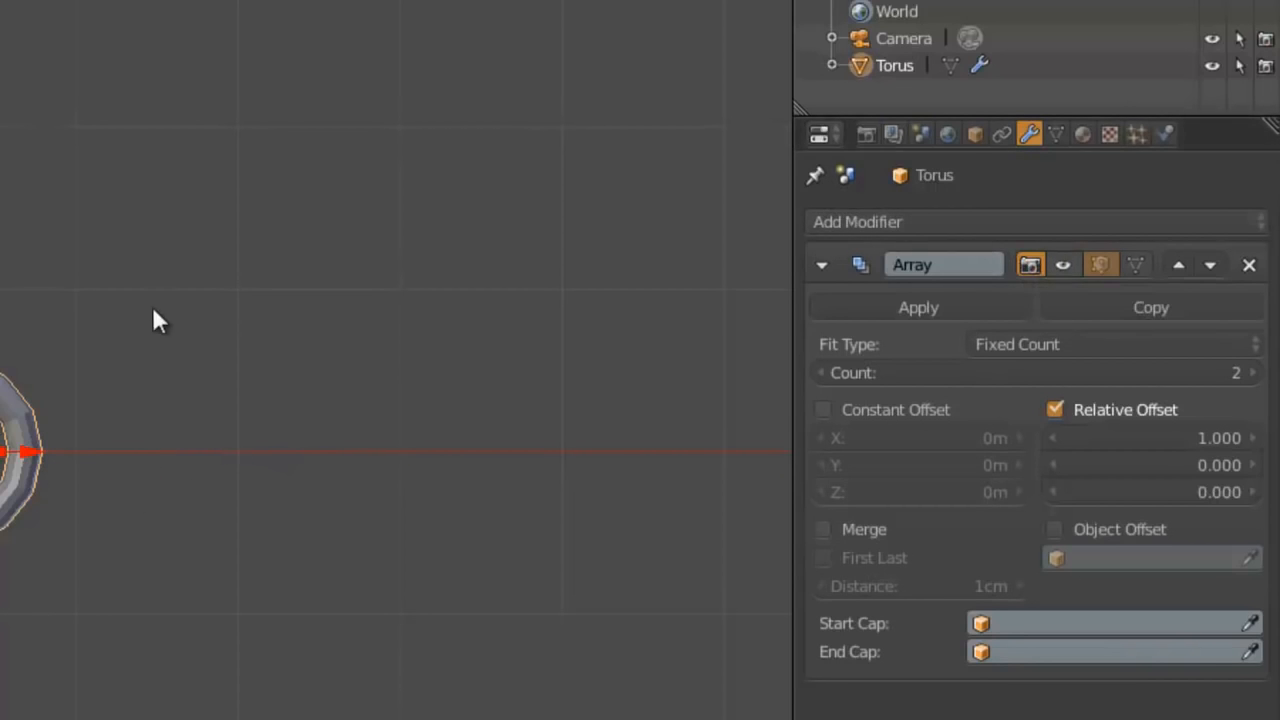
click(1065, 265)
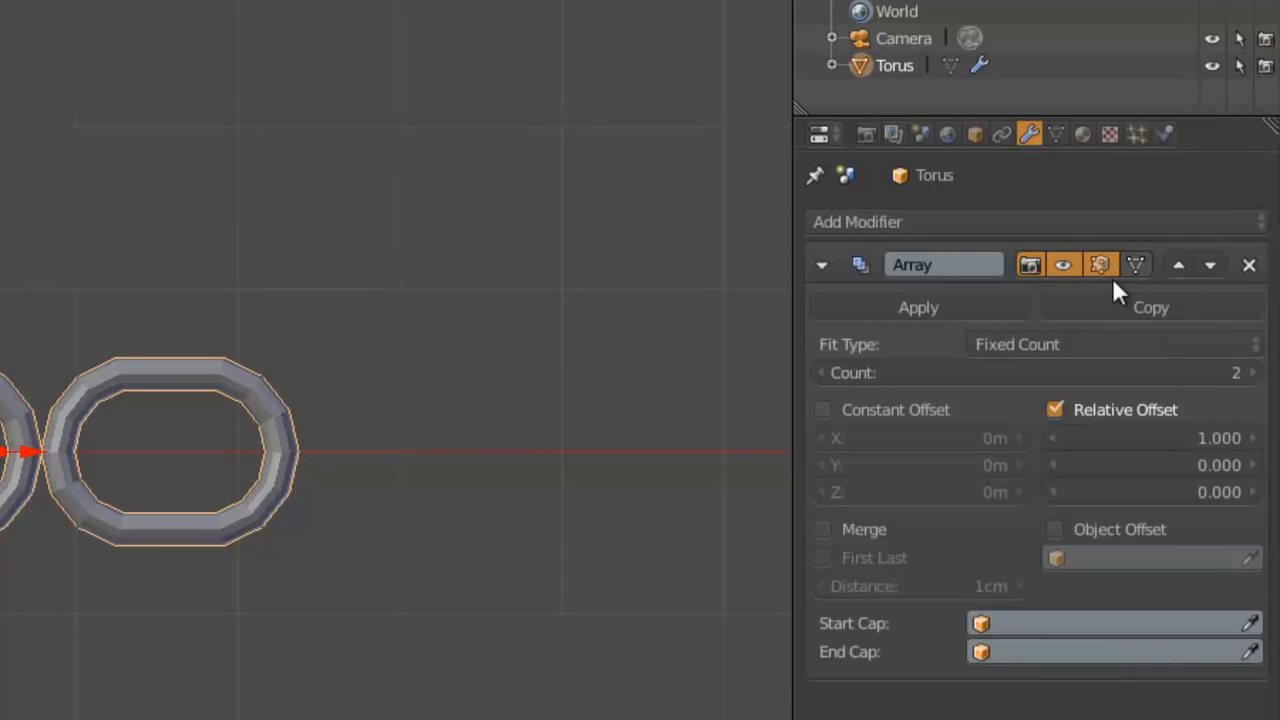
- In Edit Mode, try the Array modifier's on-cage display by selecting a vertex on the copied link, and switch the display off again
key(Tab)
click(365, 388)
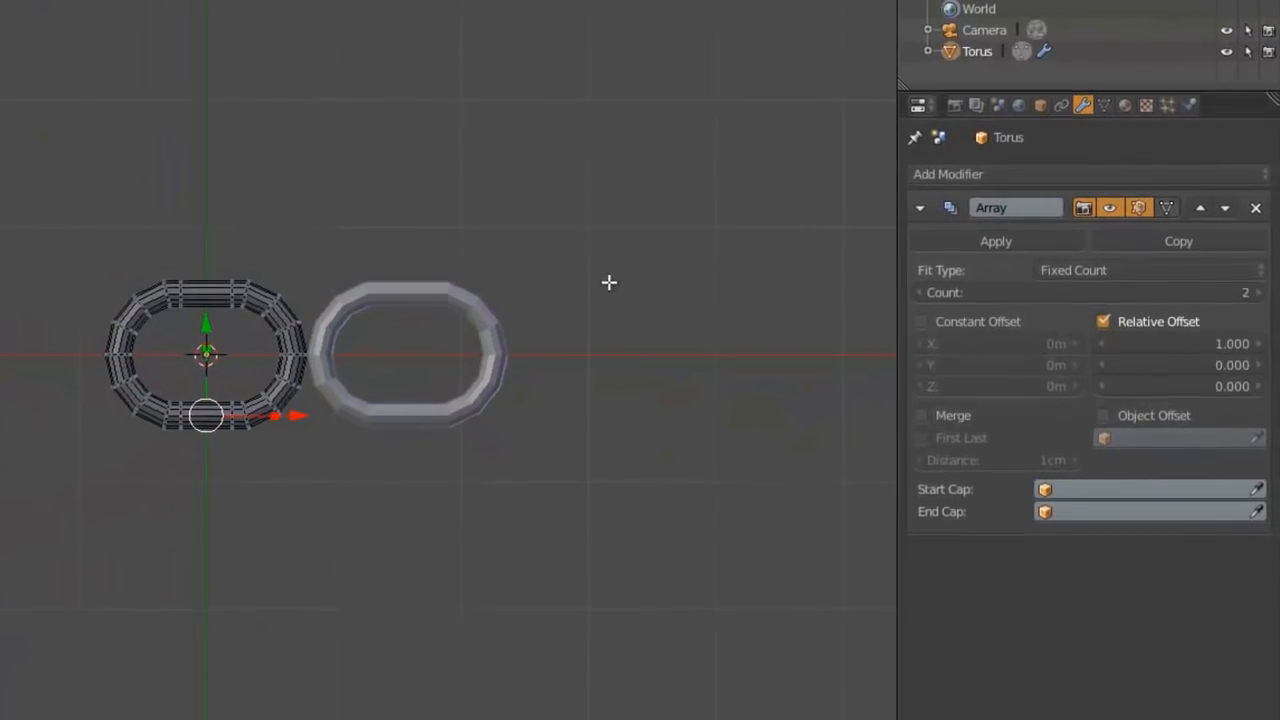
scroll(268, 443, up, 3)
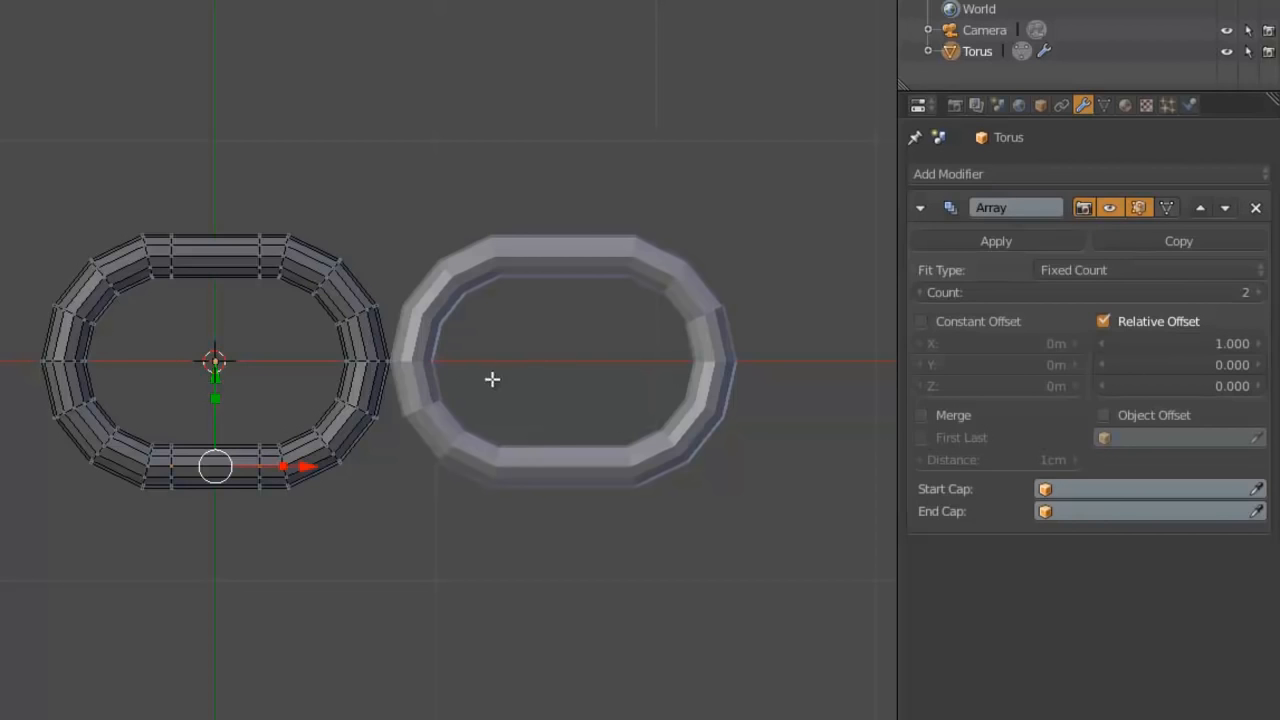
click(1166, 208)
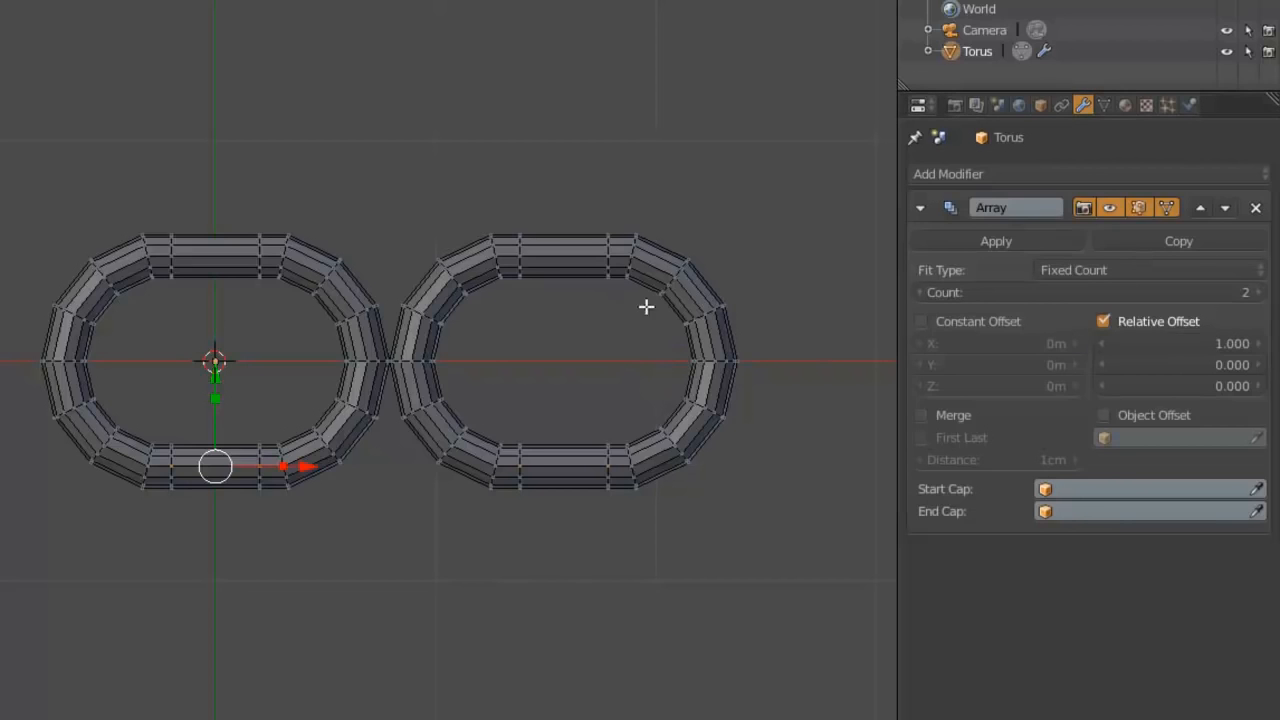
right_click(671, 266)
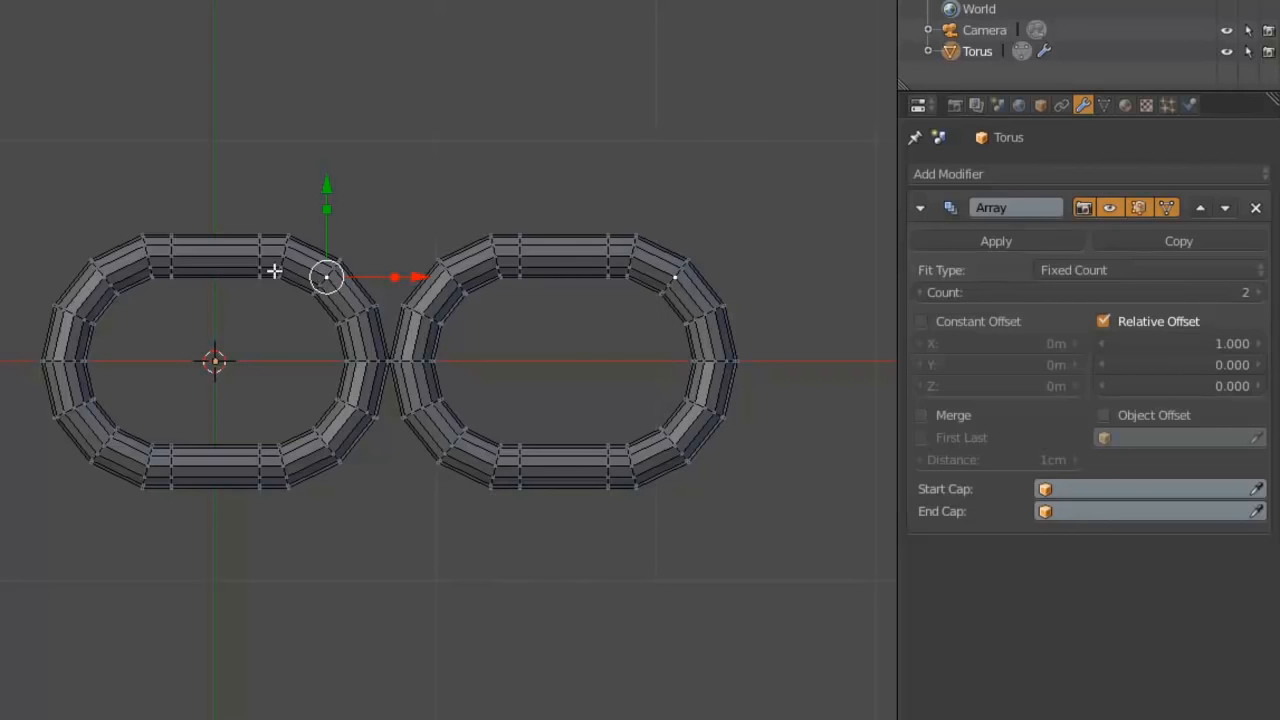
click(1166, 207)
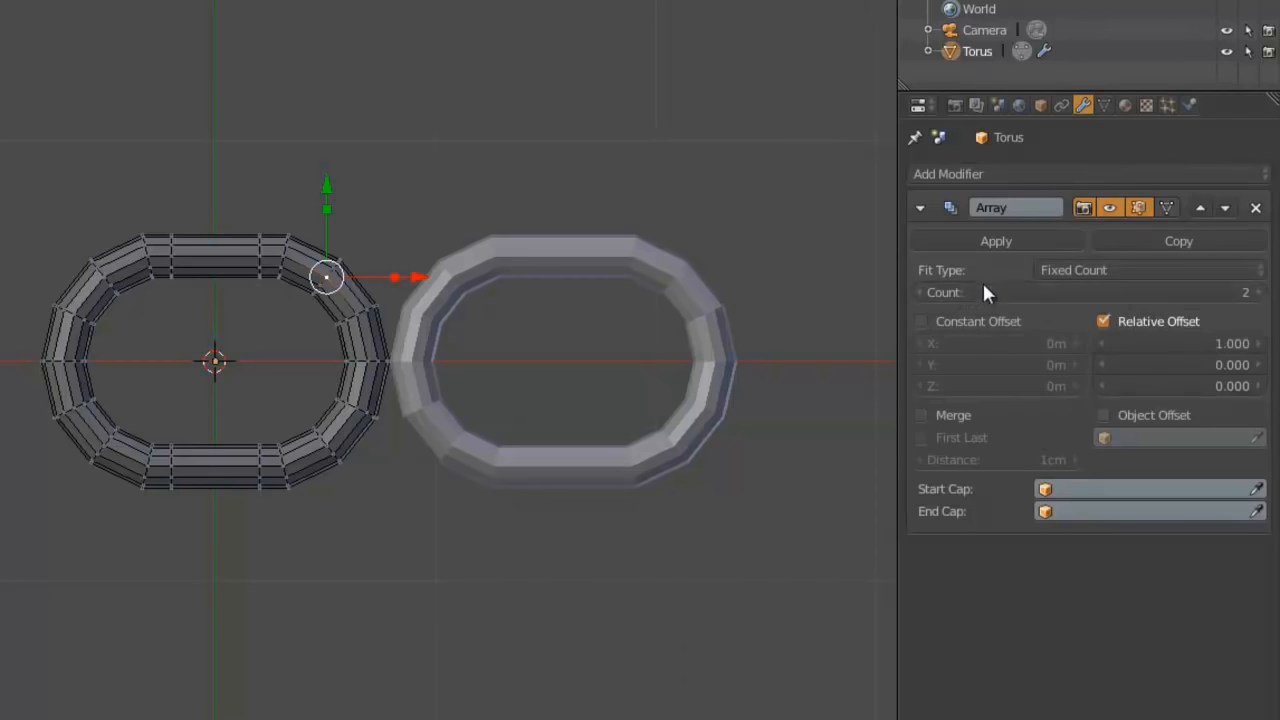
- Raise the array count by one and reduce it back to 2
scroll(520, 384, down, 2)
shift+middle_drag(556, 360, 403, 366)
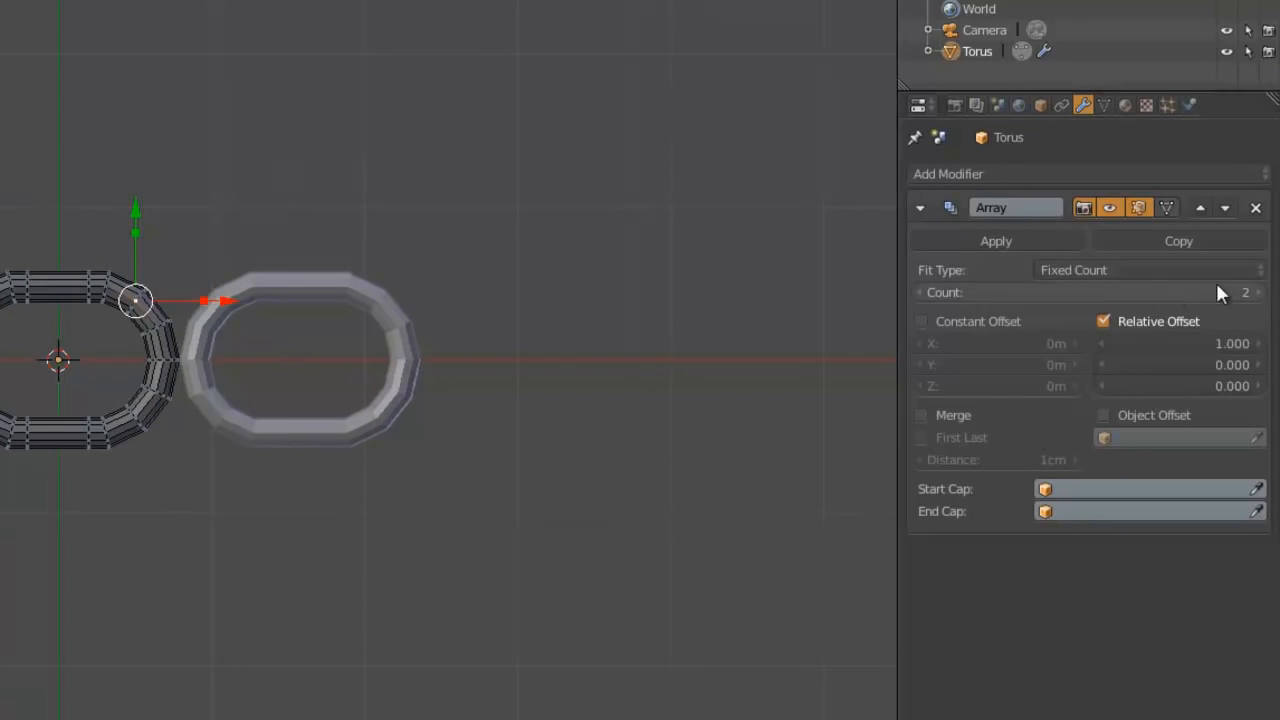
click(1258, 292)
click(920, 292)
scroll(306, 333, up, 2)
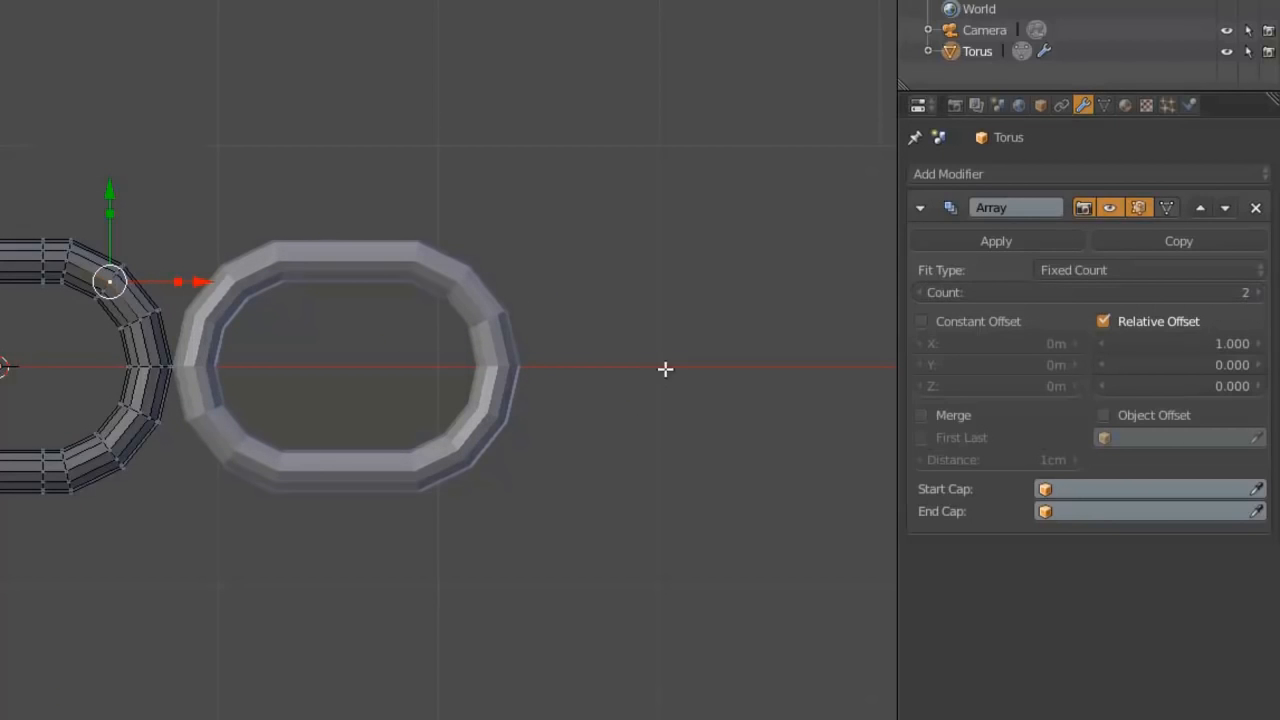
scroll(430, 320, down, 2)
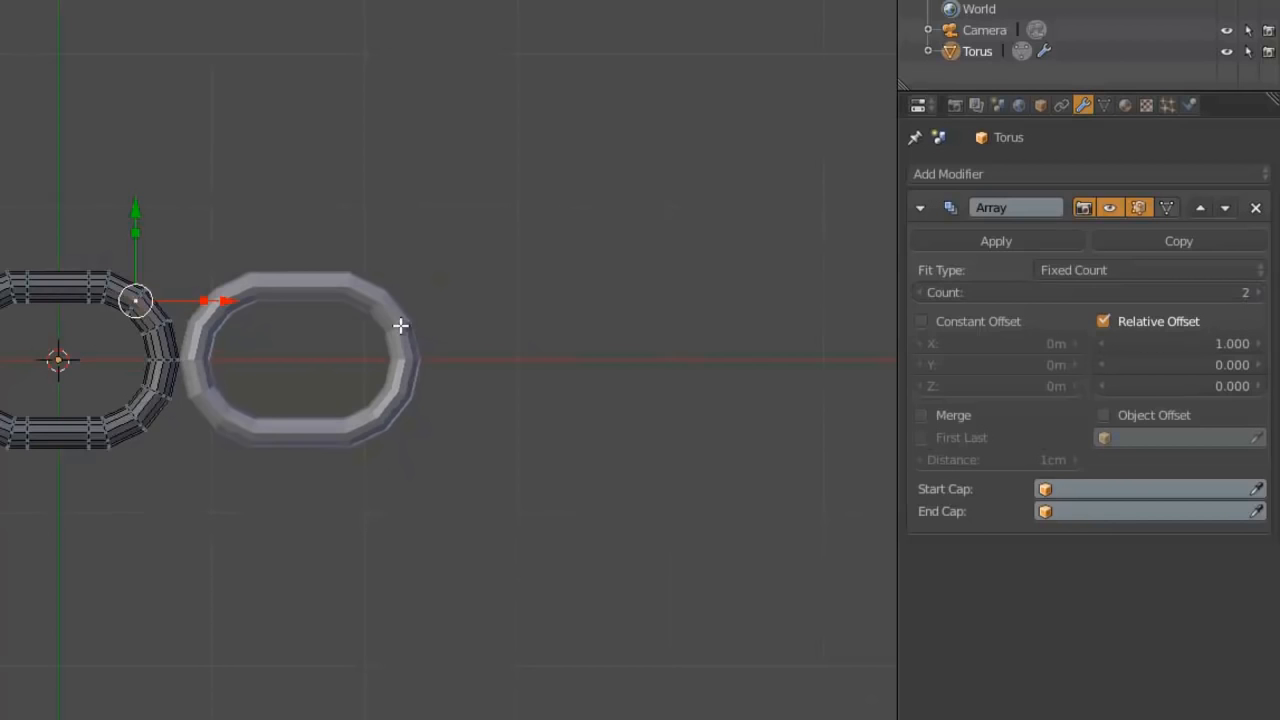
- Return the link to Object Mode and turn off the Array modifier's viewport display
key(Tab)
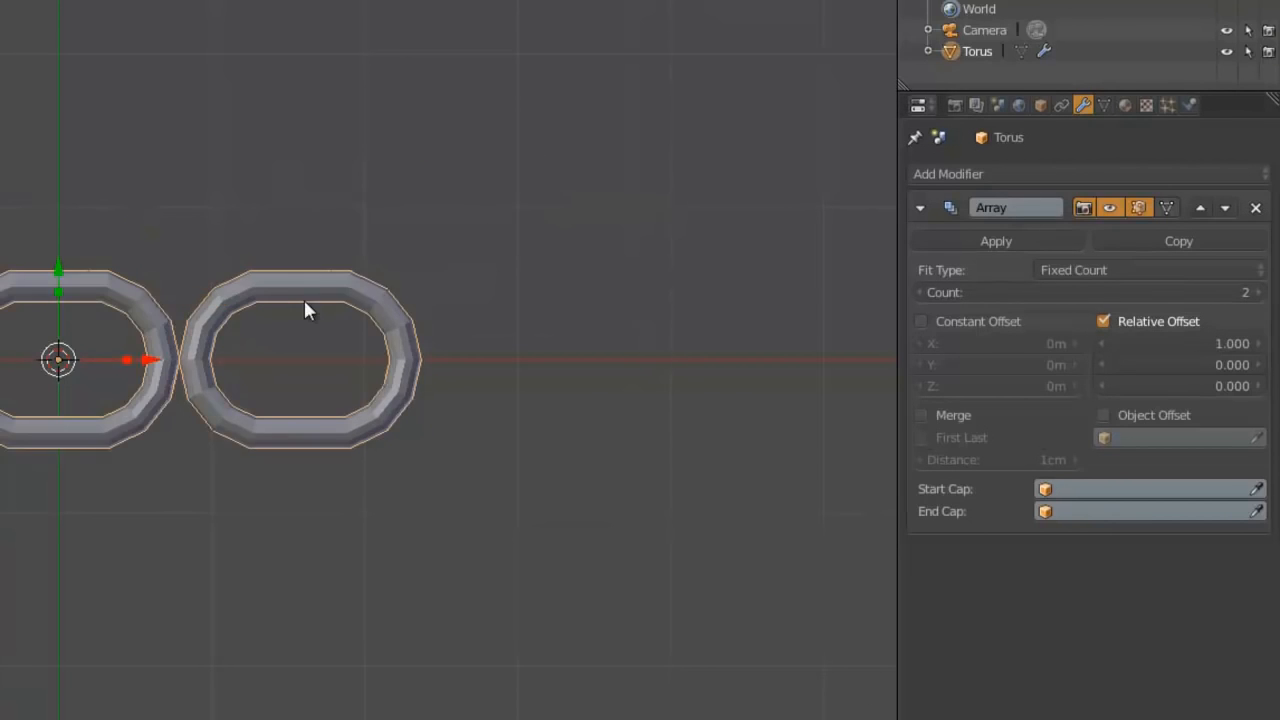
scroll(284, 313, up, 2)
shift+middle_drag(283, 313, 459, 317)
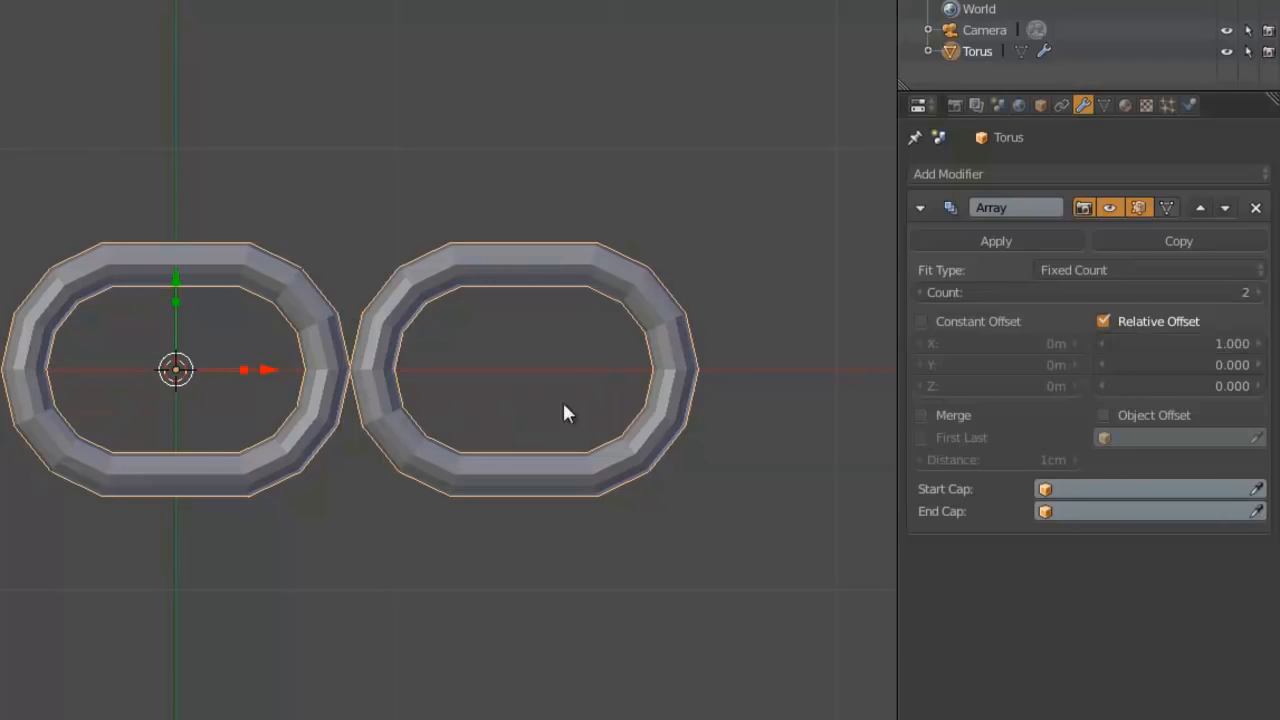
click(1111, 204)
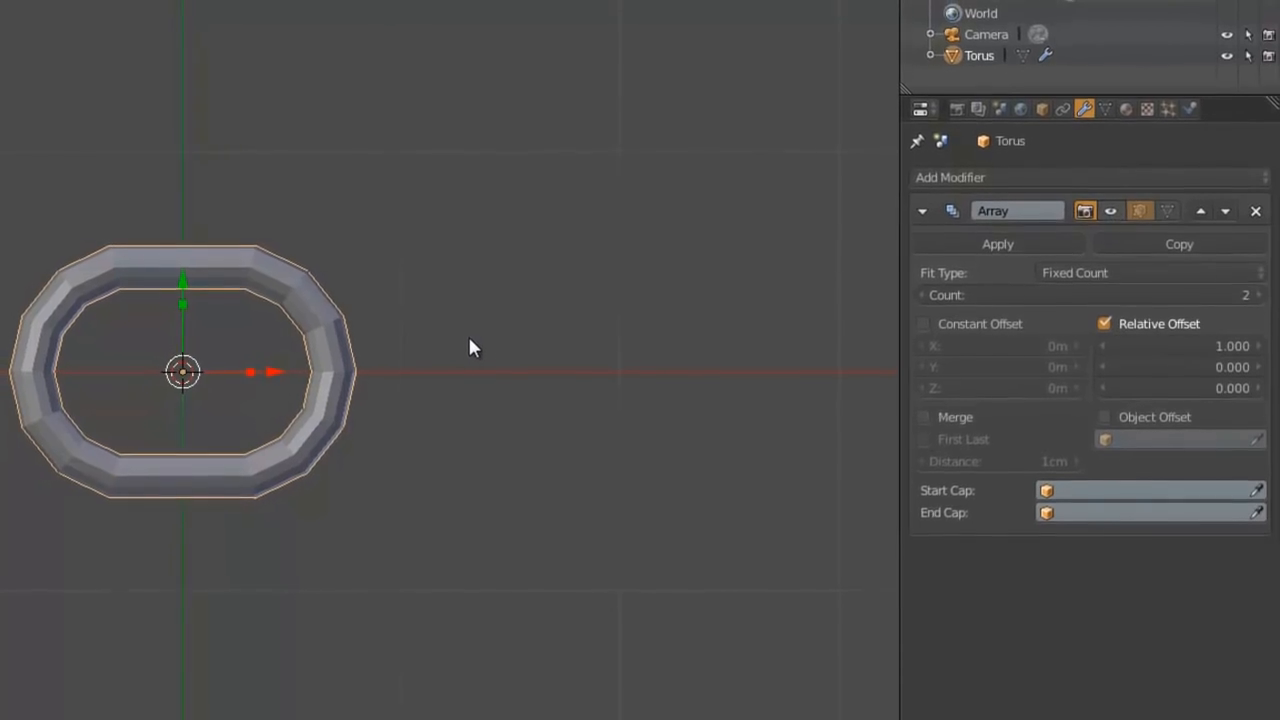
- Show the link's transform properties and dimensions, and set the scene units to None
key(n)
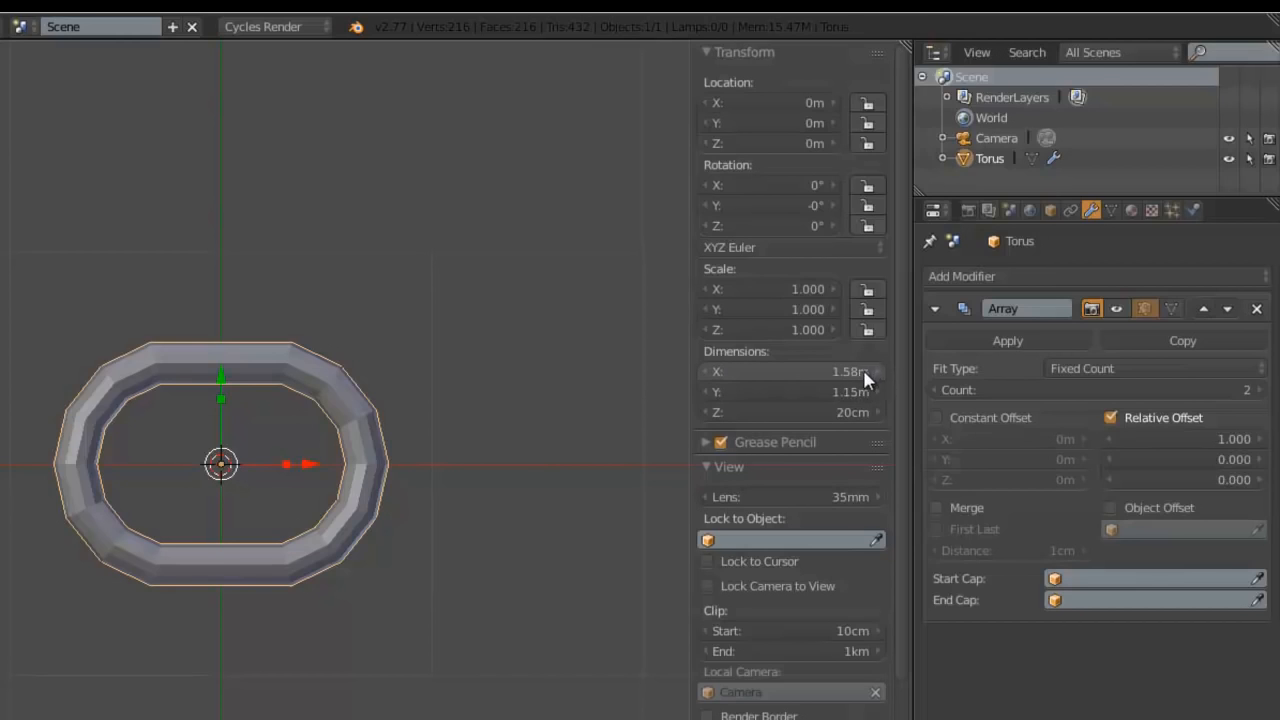
click(1010, 213)
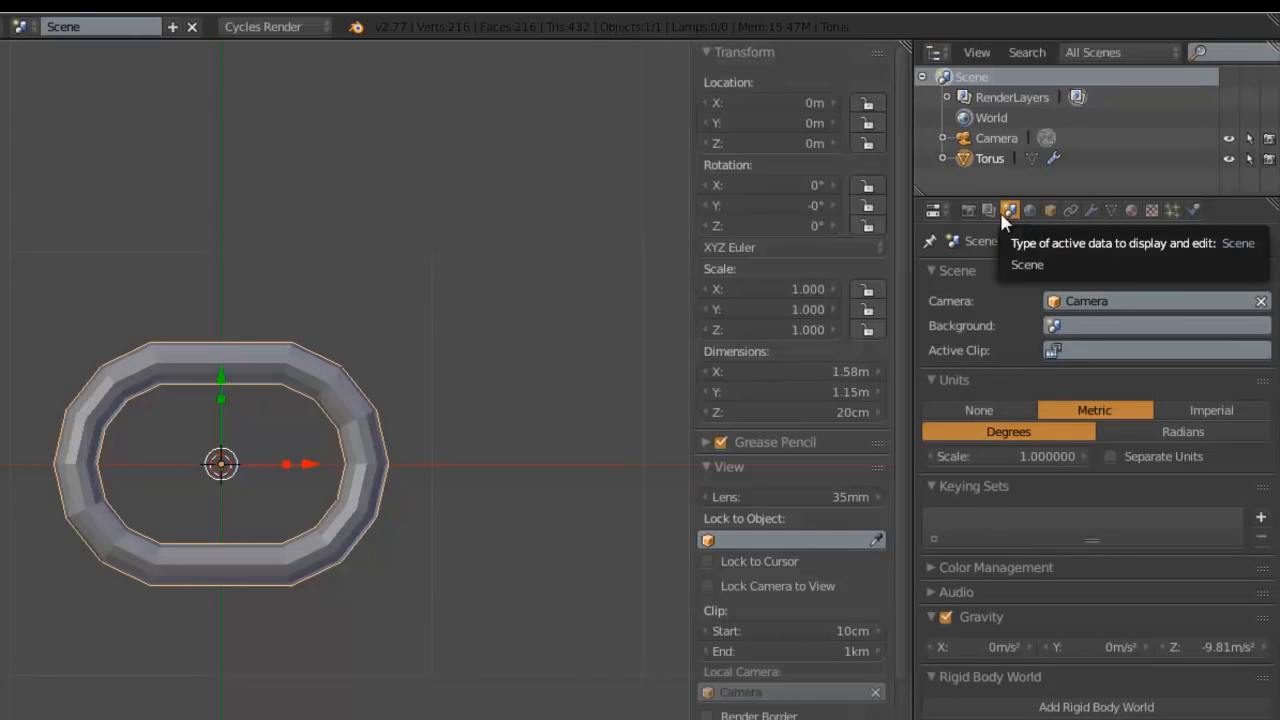
click(985, 412)
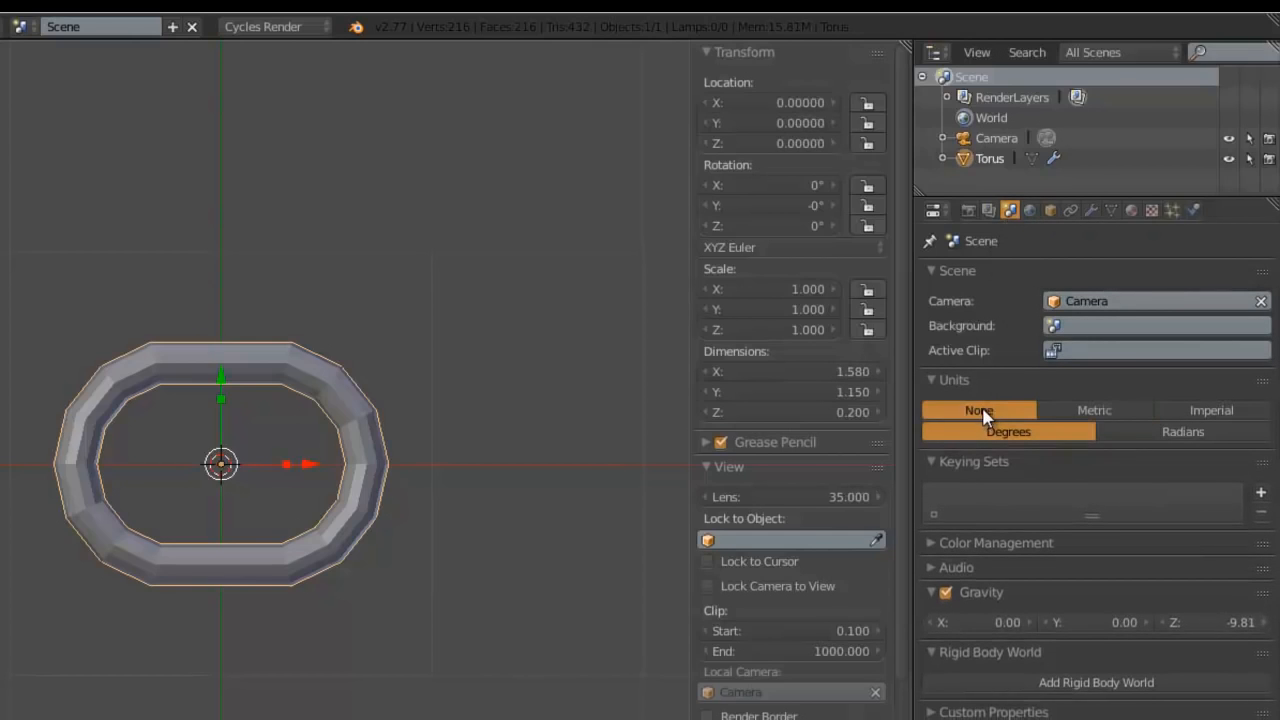
- Set the scene units to Metric
click(1095, 412)
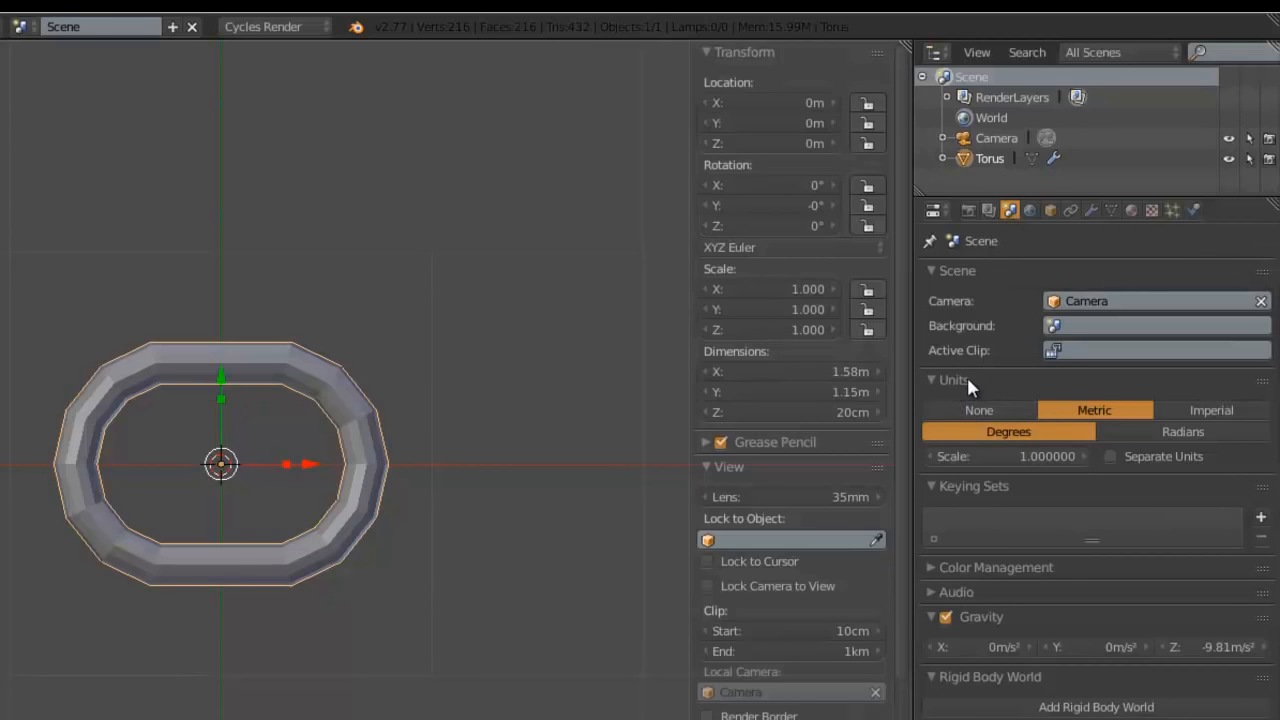
click(931, 372)
click(931, 372)
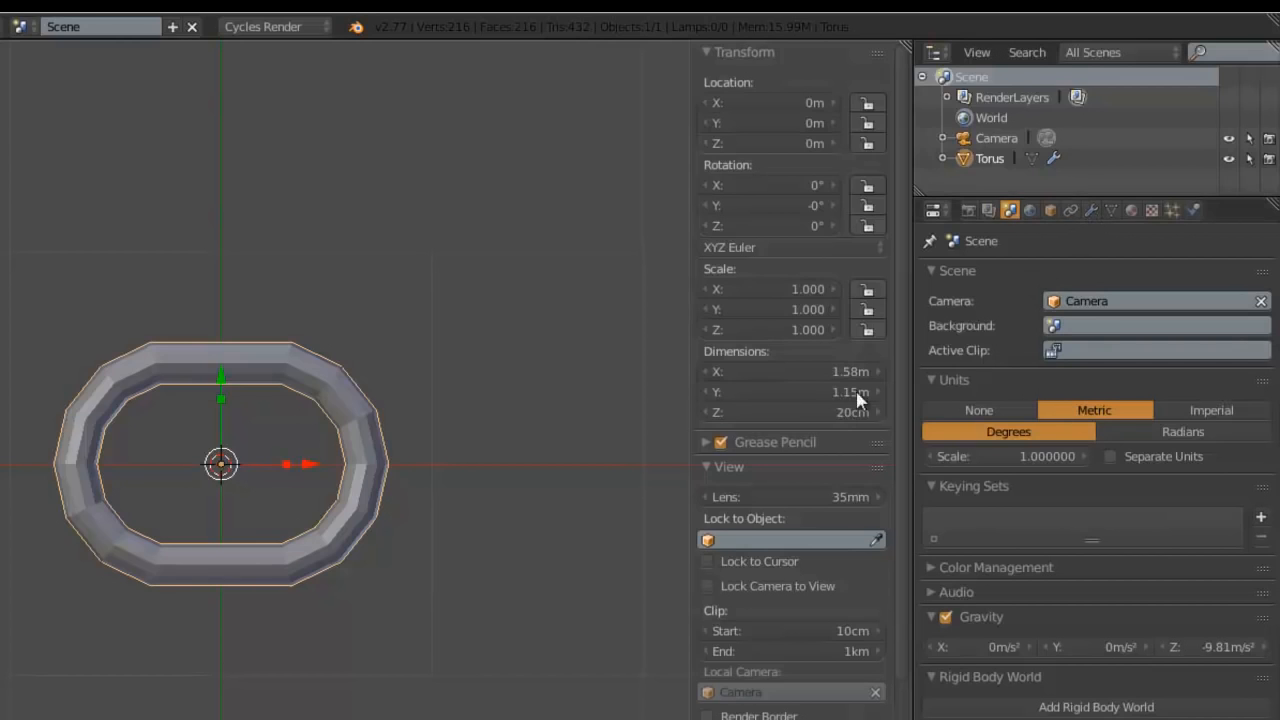
- Show the Array modifier's settings and toggle its viewport display, leaving it switched on
click(1091, 210)
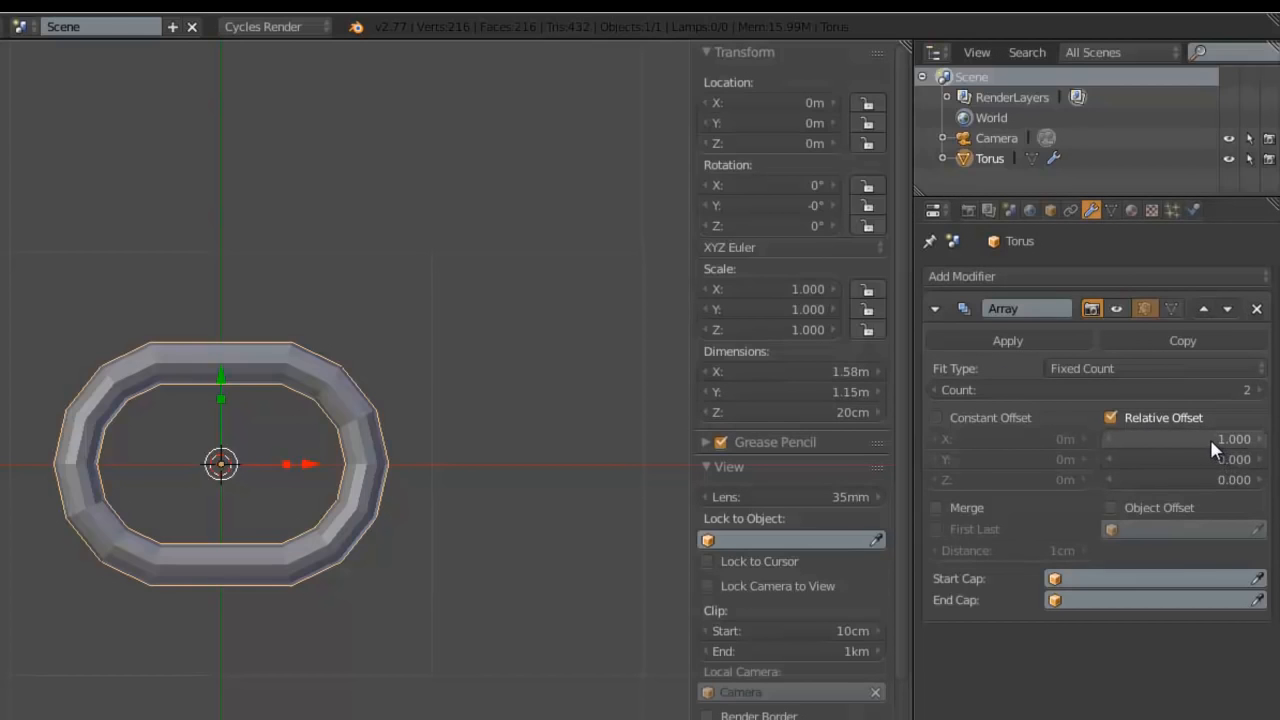
click(1116, 309)
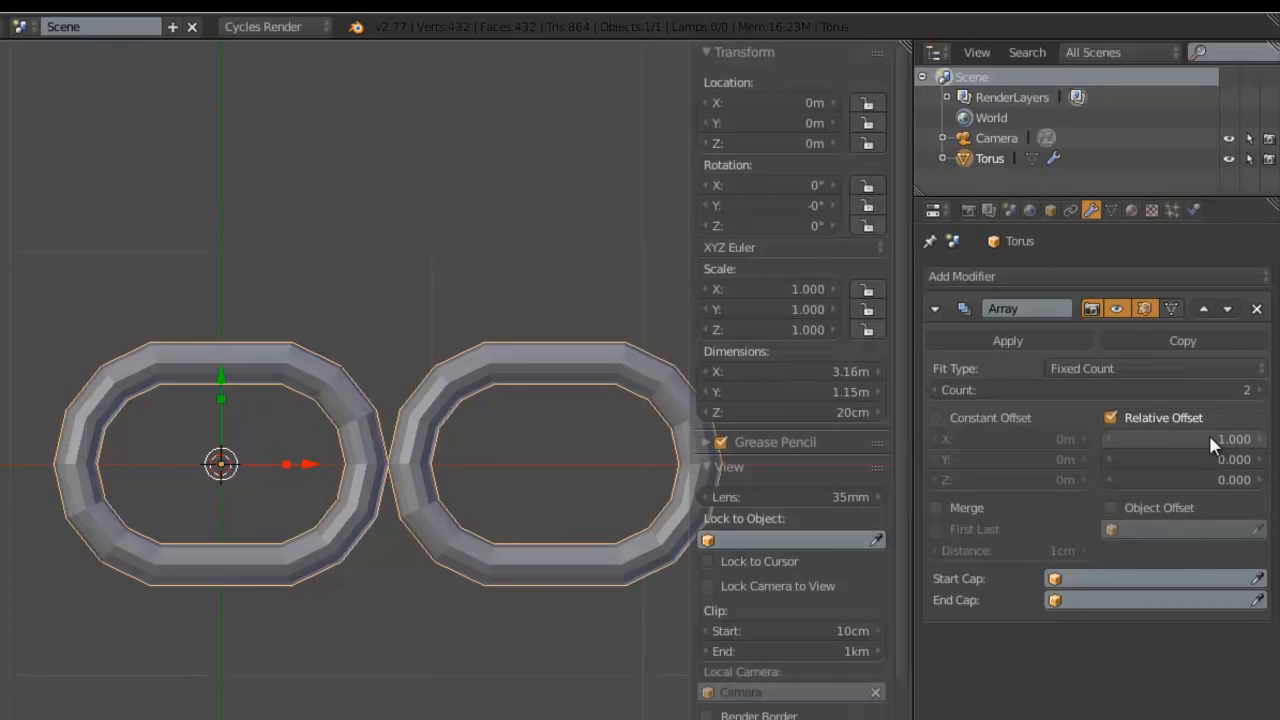
click(1116, 309)
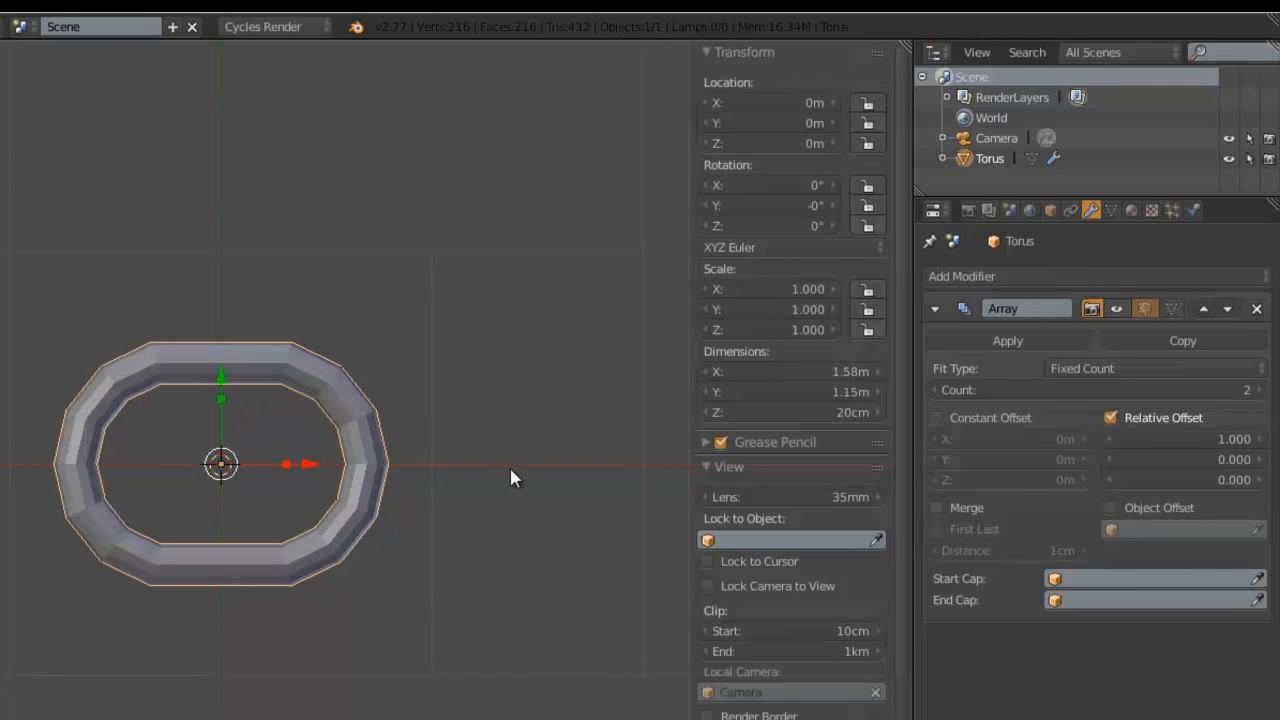
click(1117, 309)
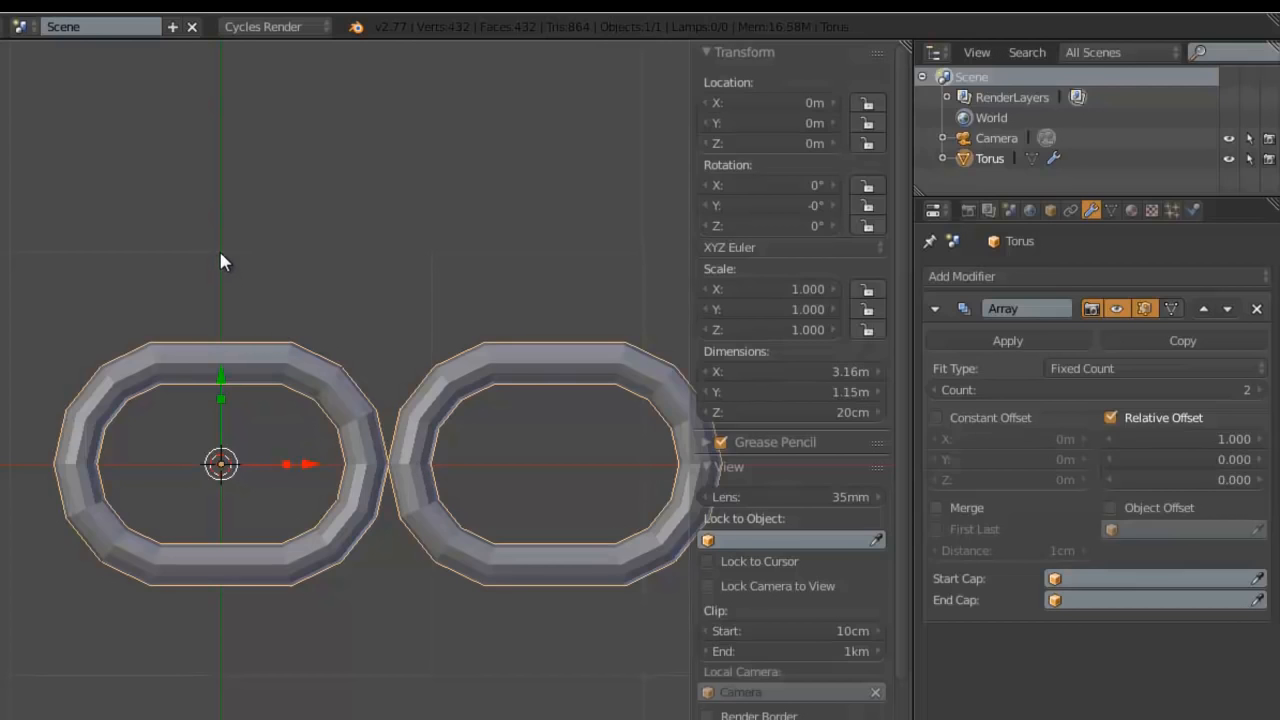
- Annotate the view with Grease Pencil strokes marking one grid square's width, both link centres and the distance between them
drag(220, 251, 437, 247)
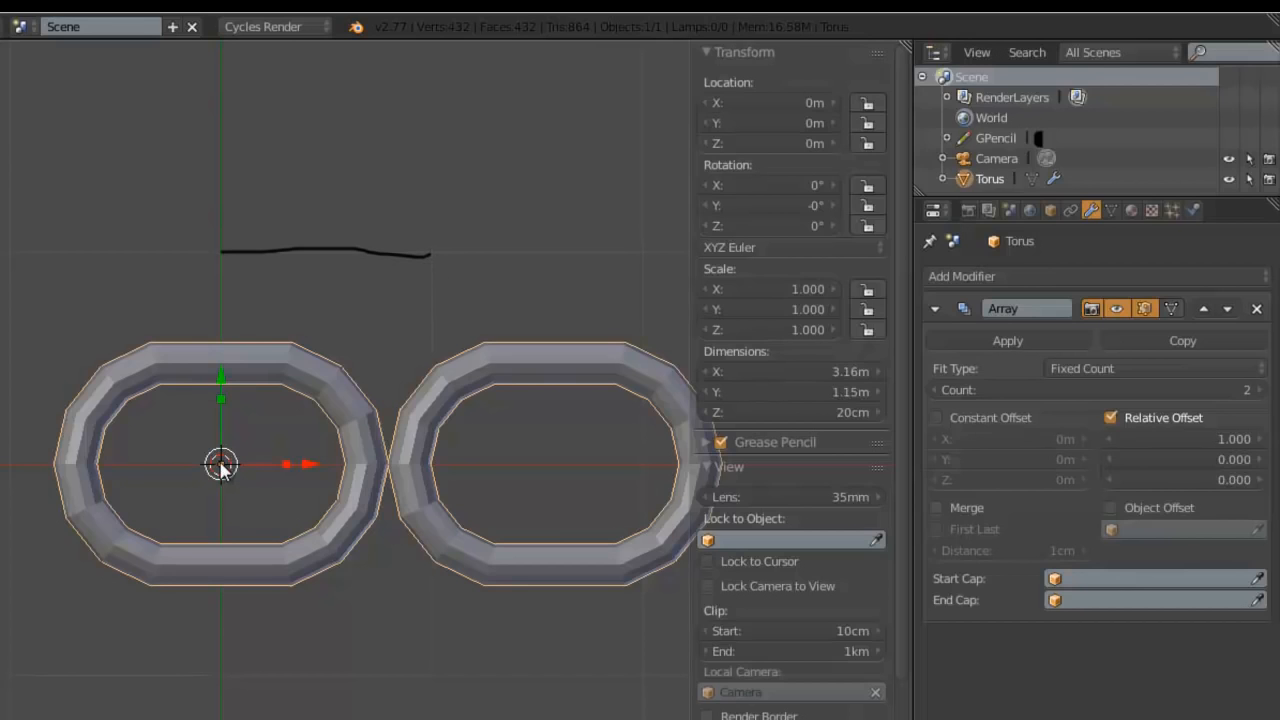
mouse_move(222, 466)
mouse_down()
mouse_move(238, 478)
mouse_move(242, 448)
mouse_move(206, 460)
mouse_move(220, 480)
mouse_up()
mouse_move(560, 469)
mouse_down()
mouse_move(563, 446)
mouse_move(562, 480)
mouse_up()
mouse_move(236, 463)
mouse_down()
mouse_move(404, 450)
mouse_move(424, 462)
mouse_move(594, 418)
mouse_move(651, 463)
mouse_up()
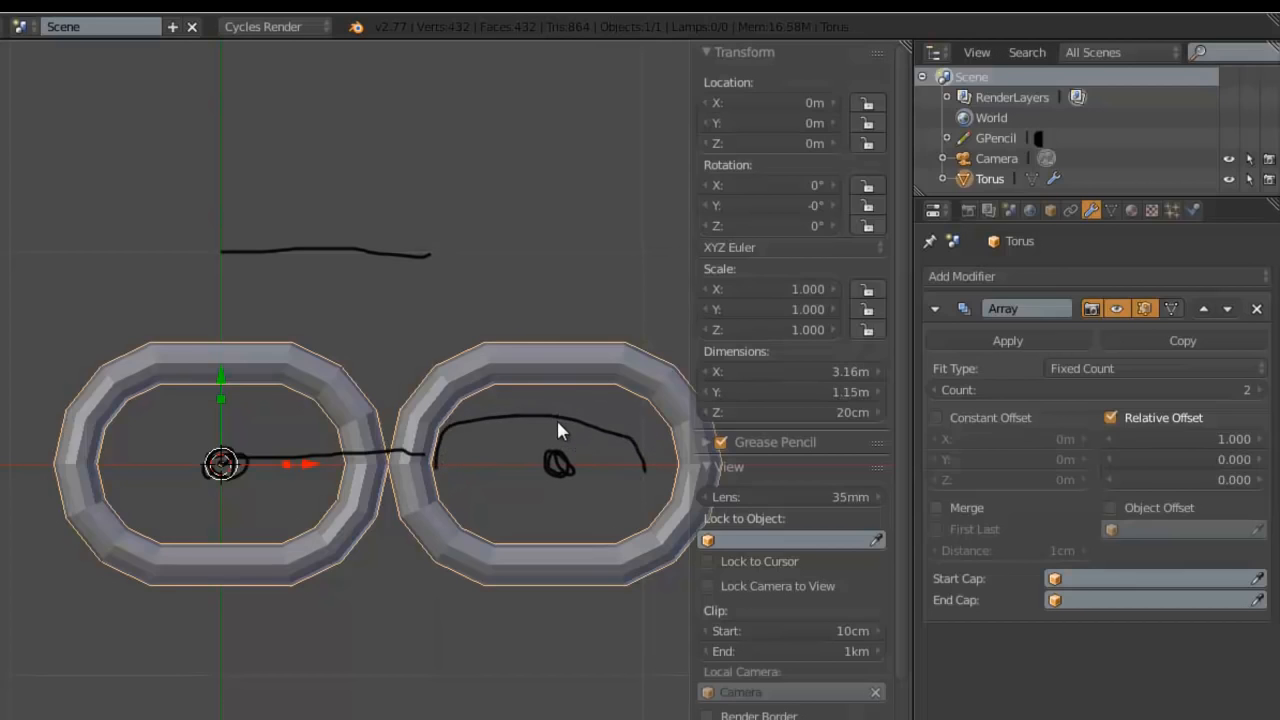
drag(547, 417, 557, 458)
key(d)
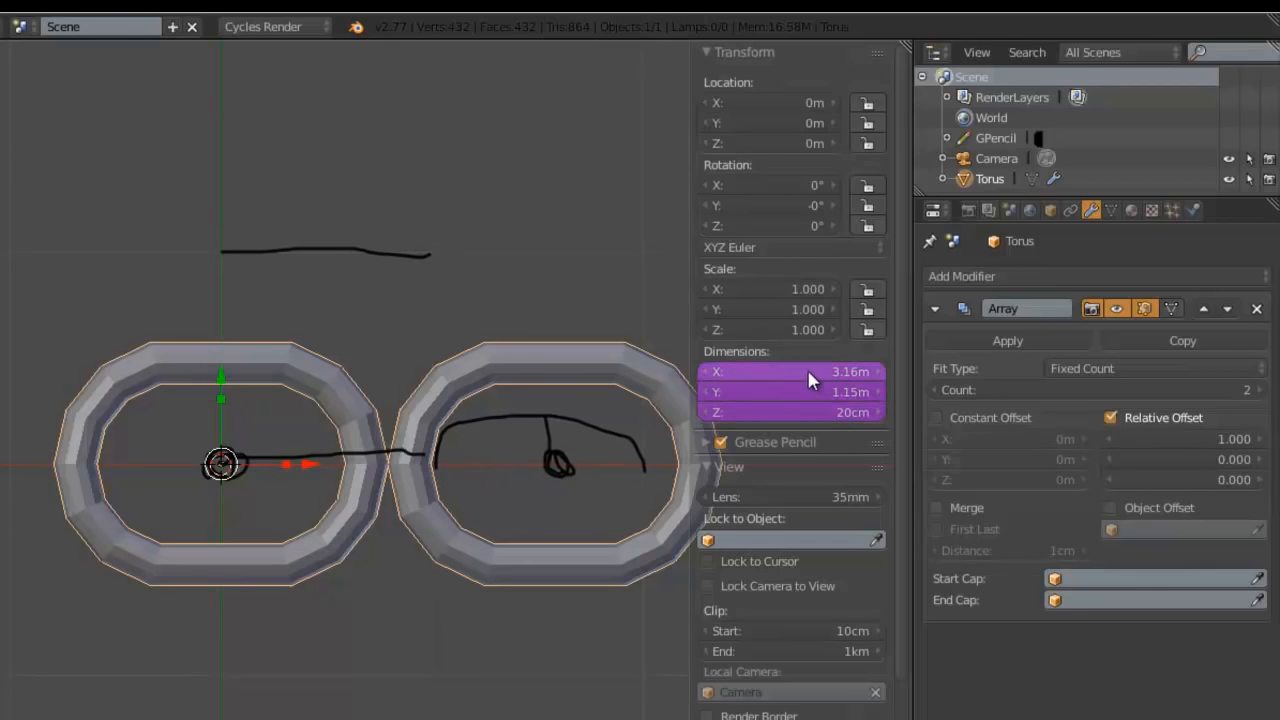
- Remove the Grease Pencil drawing of the grid width and link centres from the scene
key(ctrl+z)
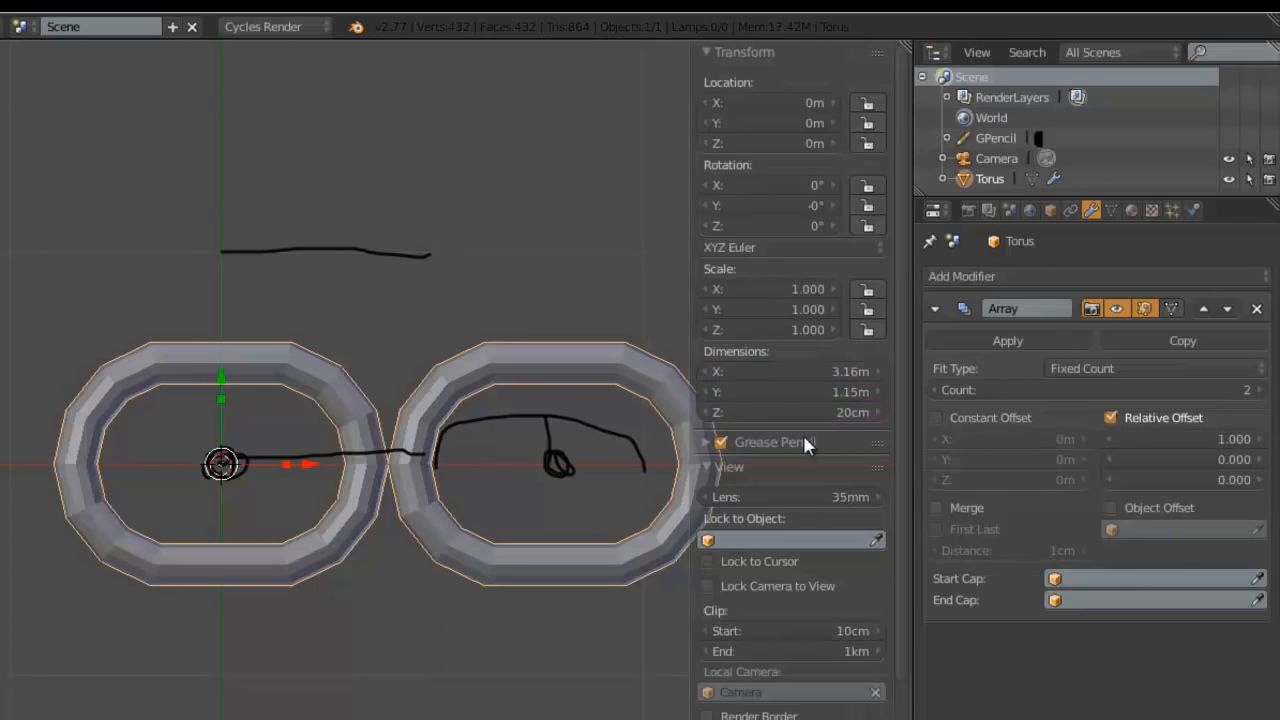
scroll(823, 410, down, 5)
scroll(829, 414, up, 4)
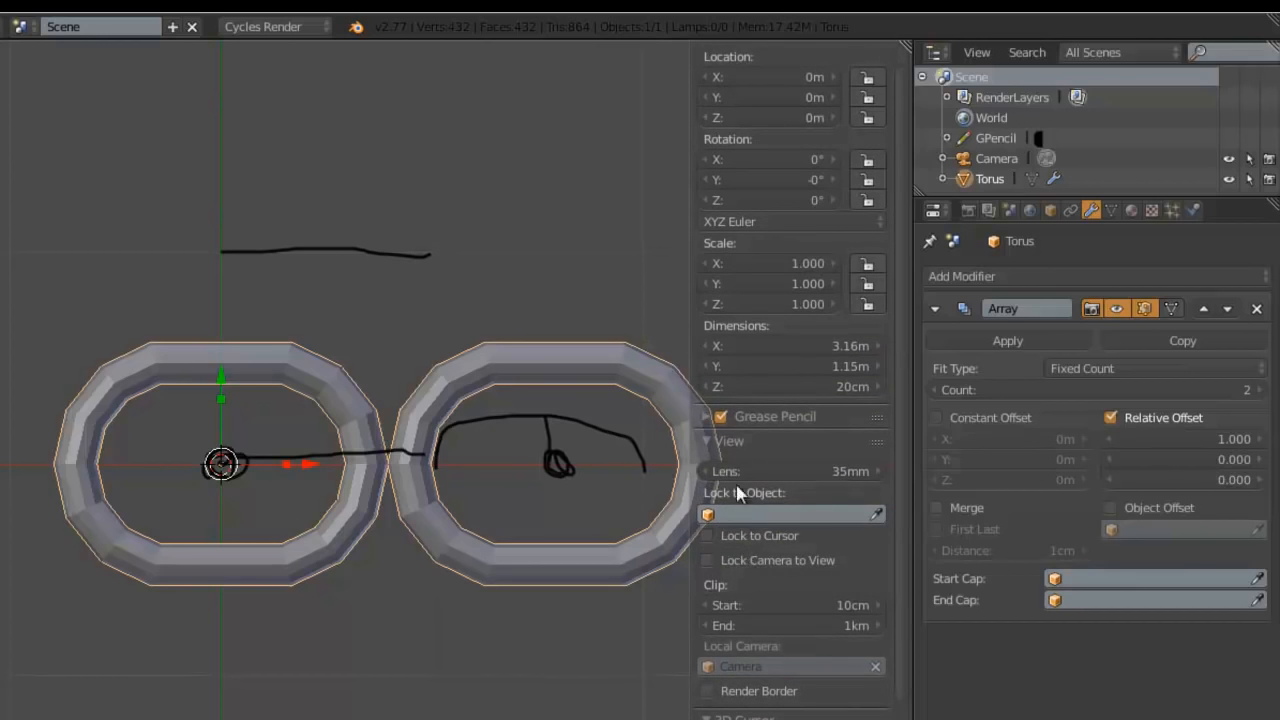
click(714, 416)
click(875, 469)
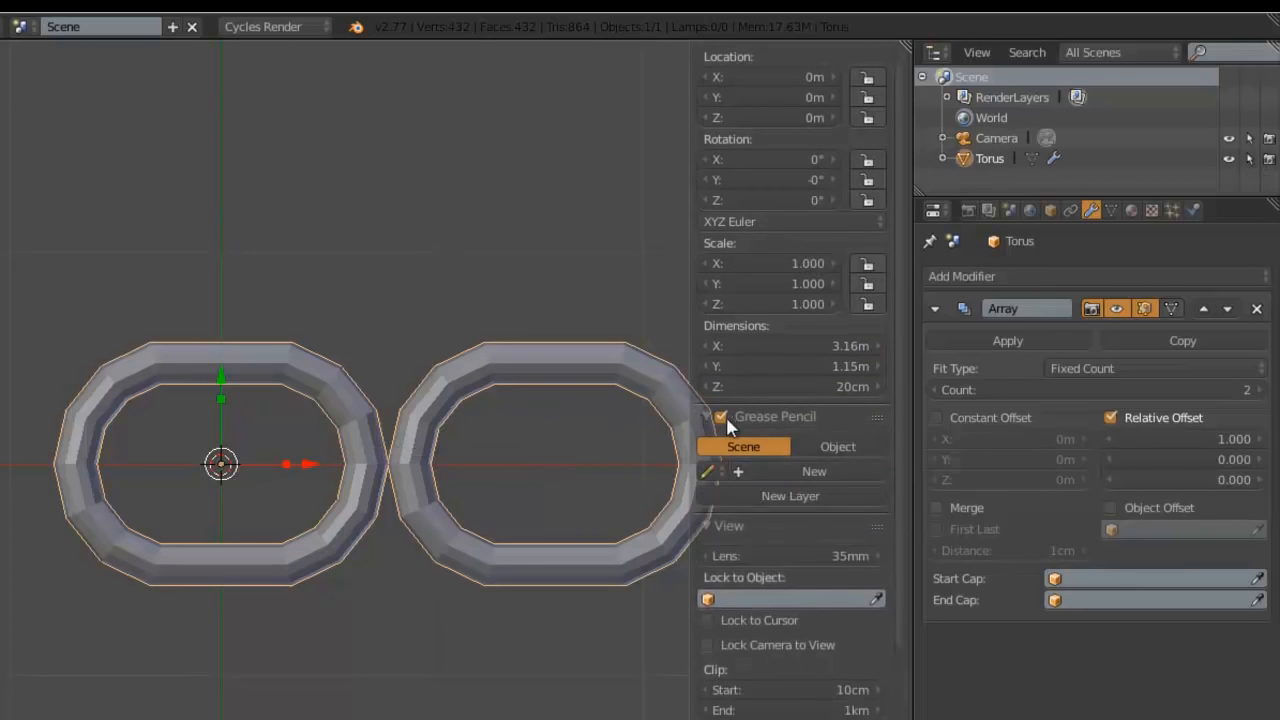
click(708, 415)
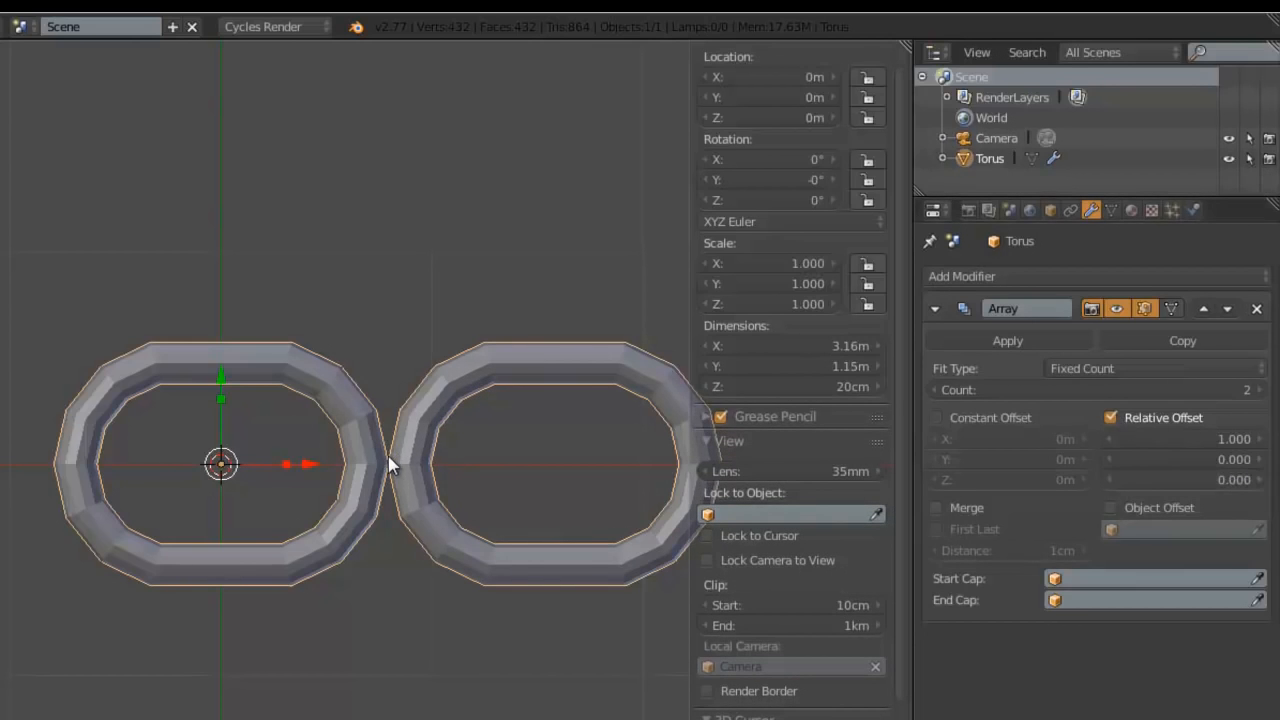
- Set the array's relative X offset to 2 and sketch two Grease Pencil arcs from the first link's centre to the copy's centre
click(1163, 432)
text(2)
key(Return)
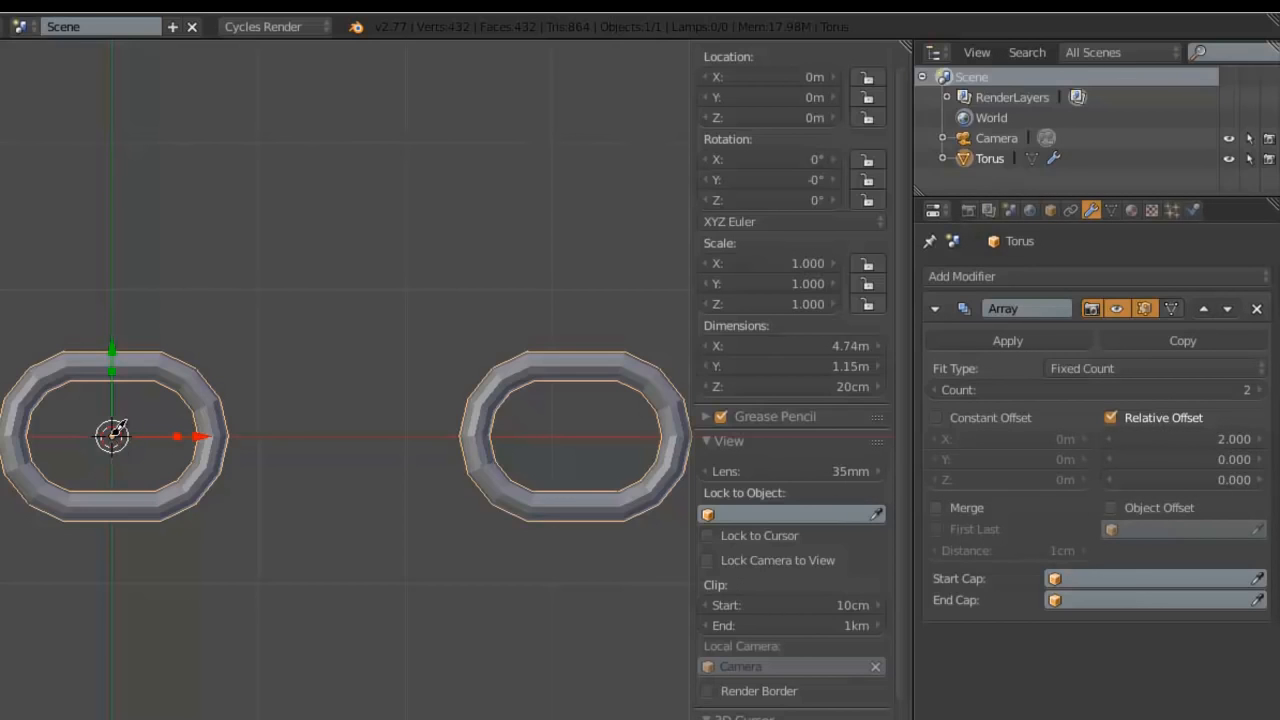
mouse_move(117, 428)
mouse_down()
mouse_move(306, 402)
mouse_move(354, 437)
mouse_move(347, 448)
mouse_move(417, 371)
mouse_move(586, 426)
mouse_up()
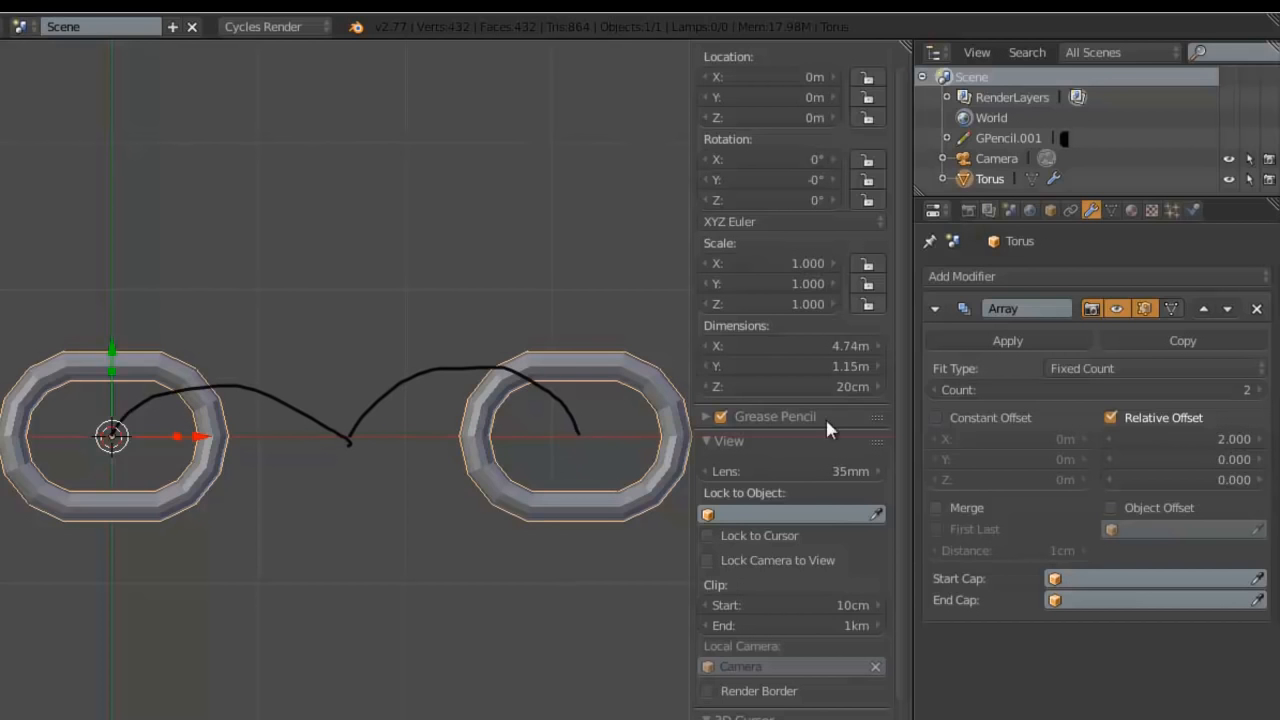
- Set the array's relative X offset to 1 and delete the Grease Pencil arcs
click(1193, 438)
text(1)
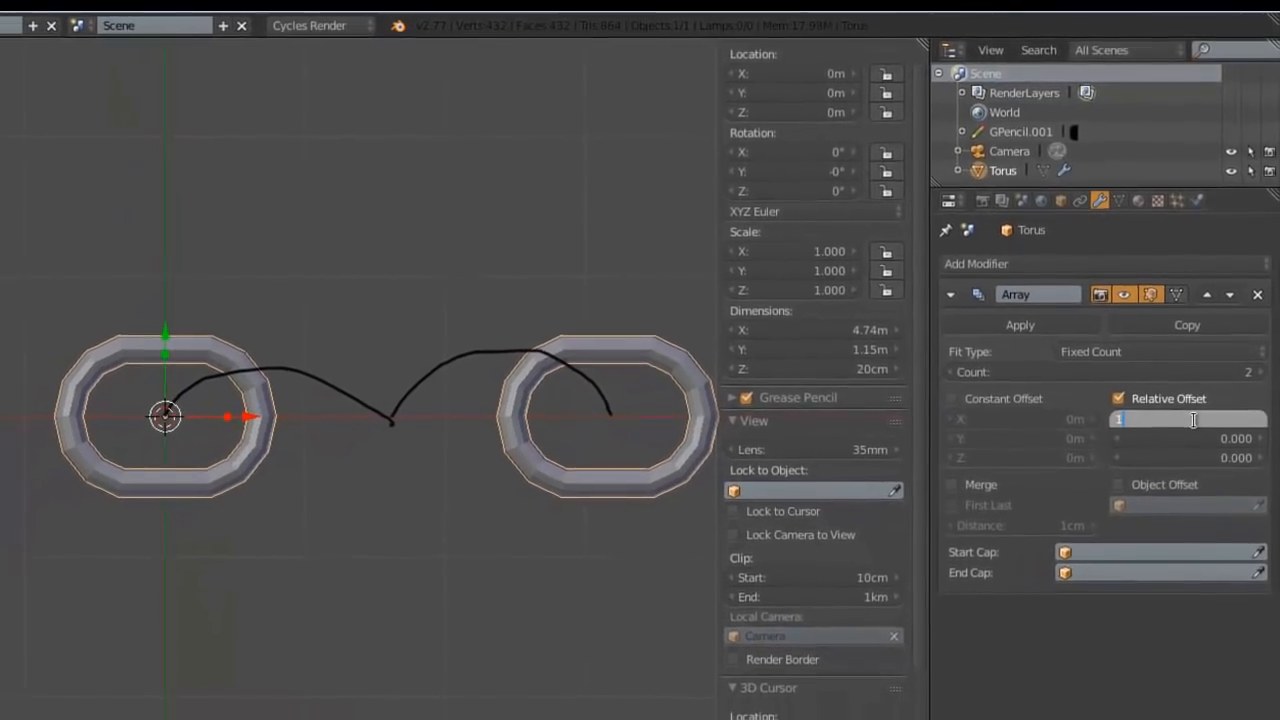
key(Return)
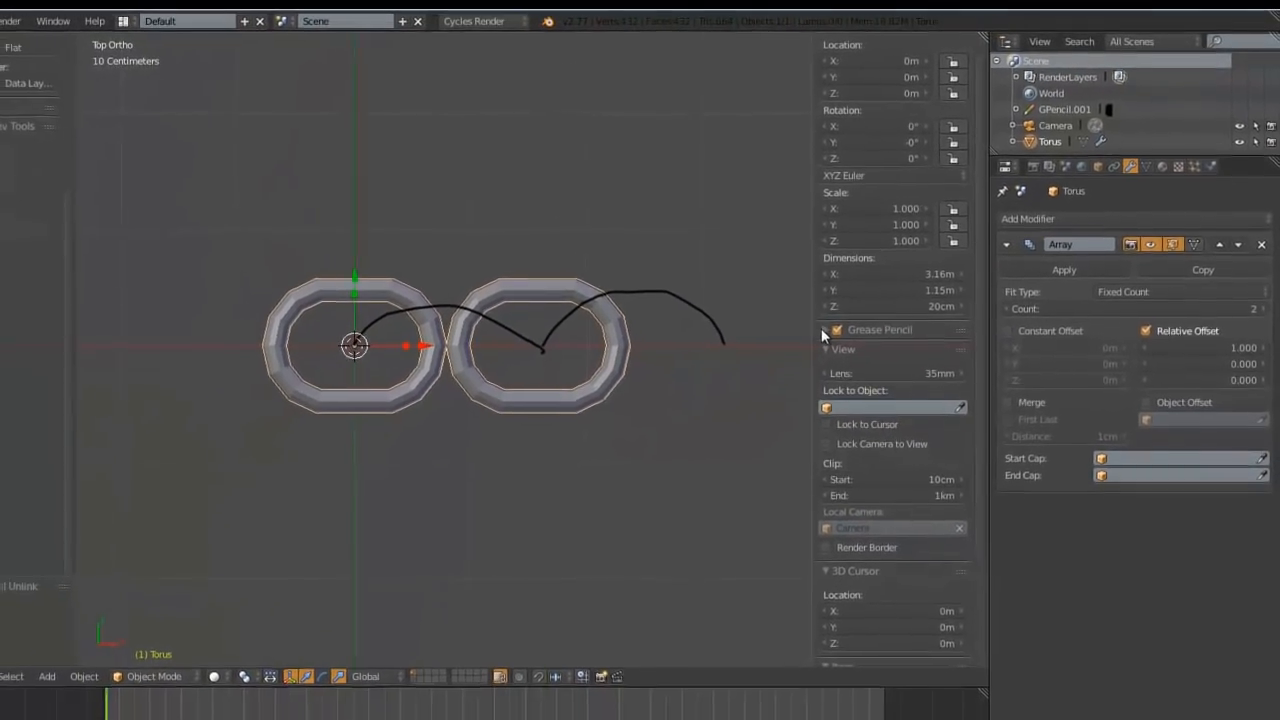
click(824, 330)
click(956, 374)
click(825, 330)
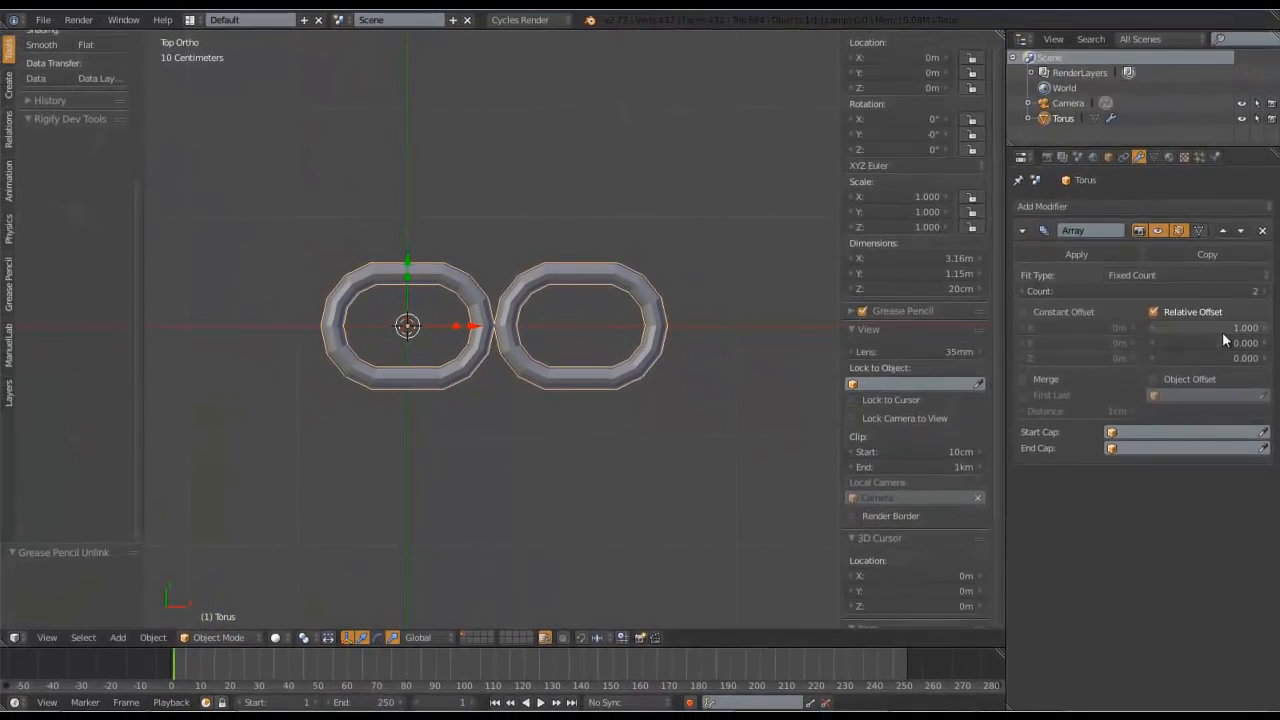
- Replace the array's relative offset with a constant offset of 1 m in X
click(1156, 311)
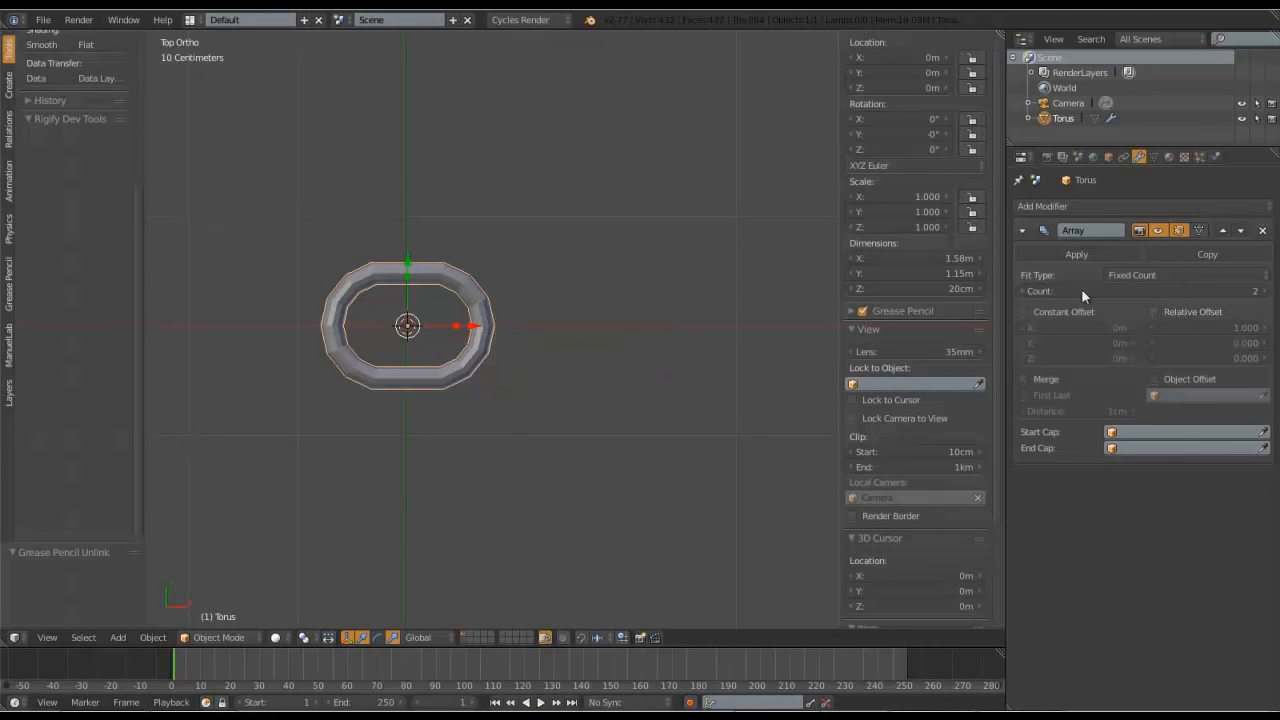
click(1023, 311)
click(1077, 326)
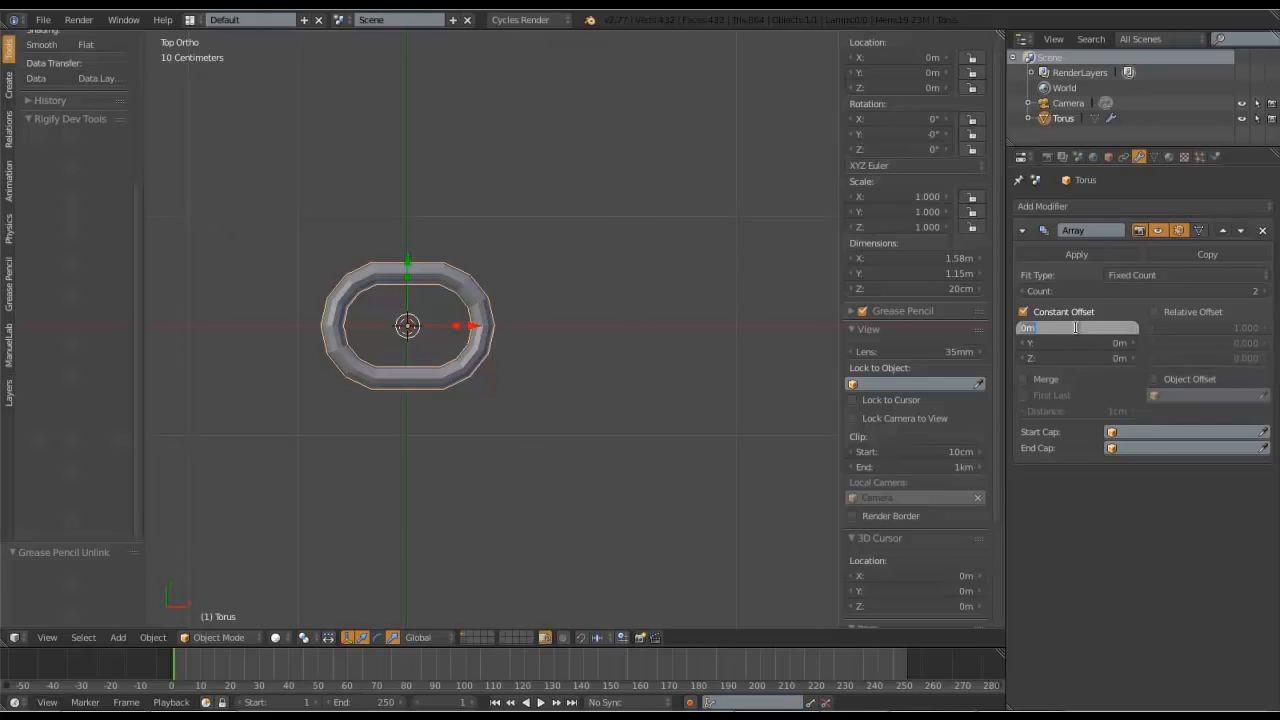
text(1)
key(Return)
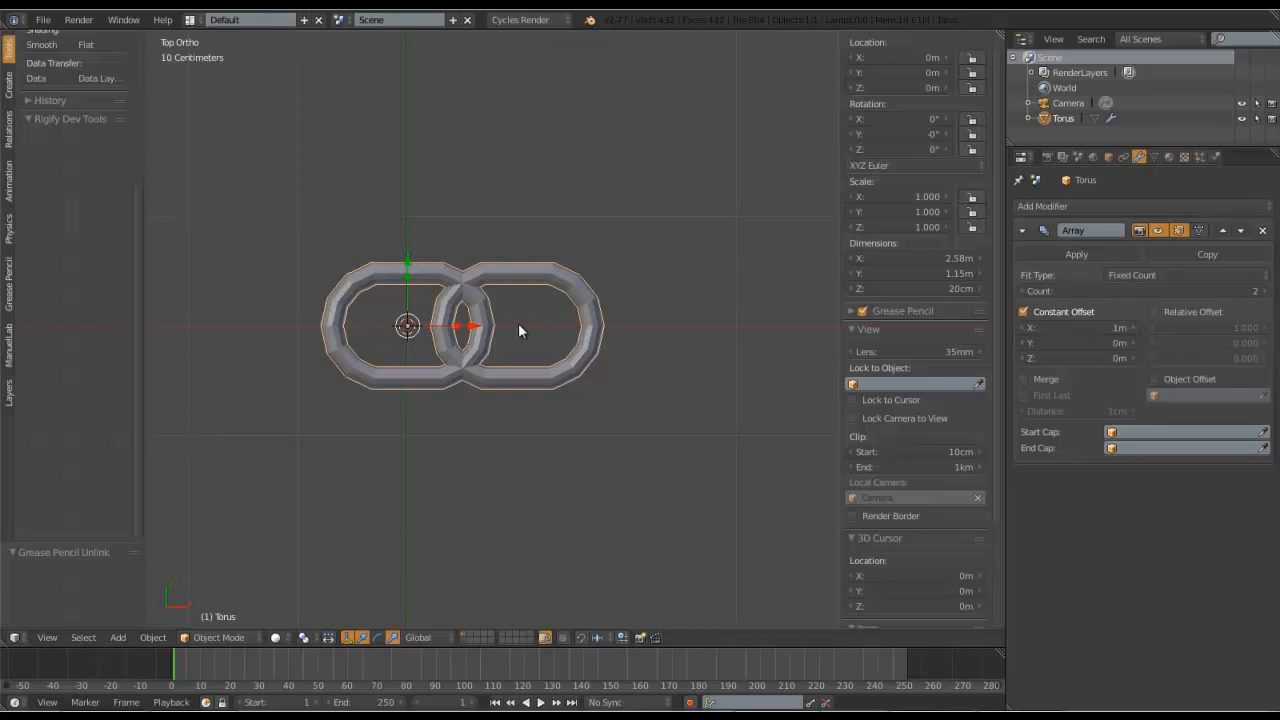
- Sketch a Grease Pencil arc from the copied link's centre to the original link's centre
key(Tab)
key(Tab)
mouse_move(518, 323)
mouse_down()
mouse_move(500, 309)
mouse_move(428, 312)
mouse_move(410, 326)
mouse_up()
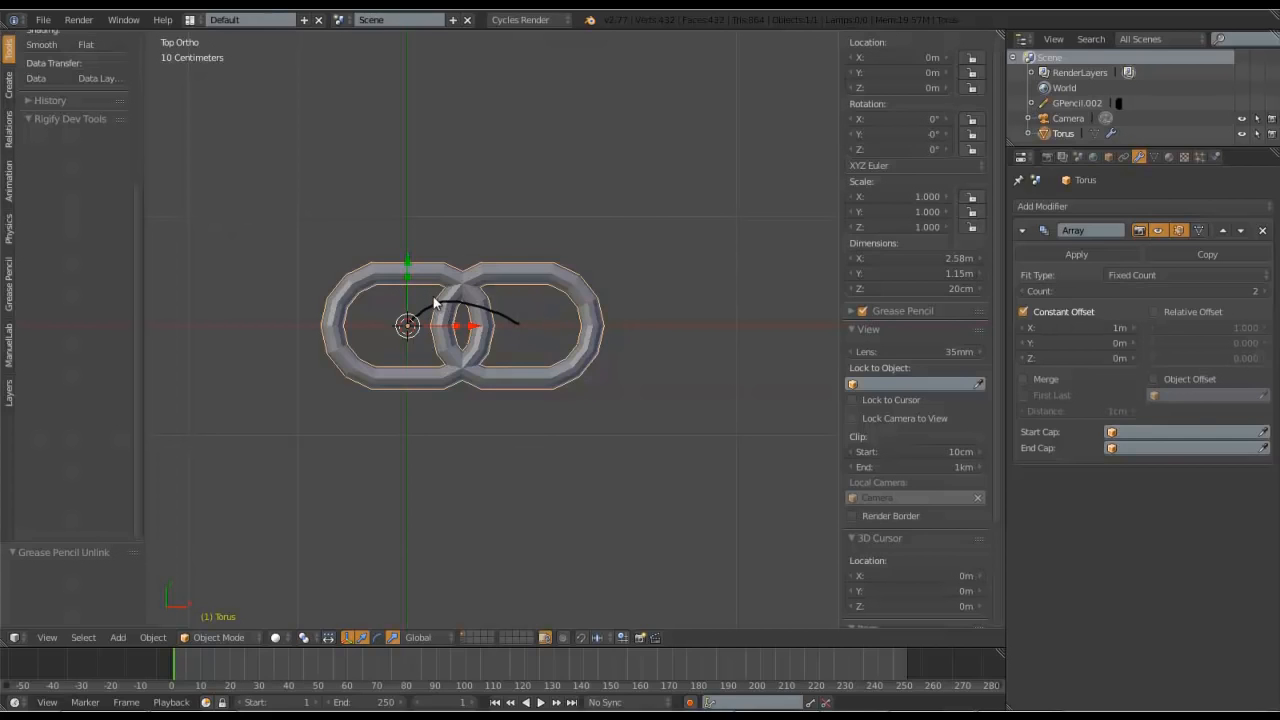
- Enter Edit Mode on the link and delete the Grease Pencil arc between the link centres
key(Tab)
click(588, 300)
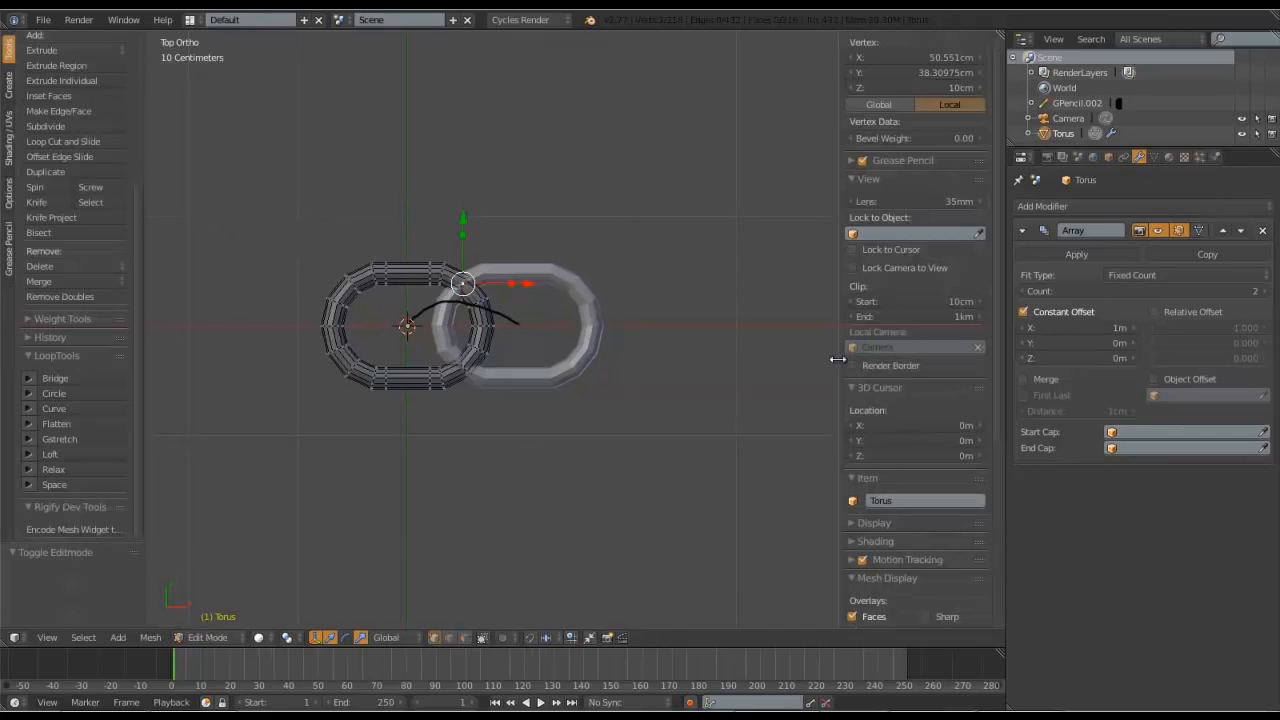
click(847, 161)
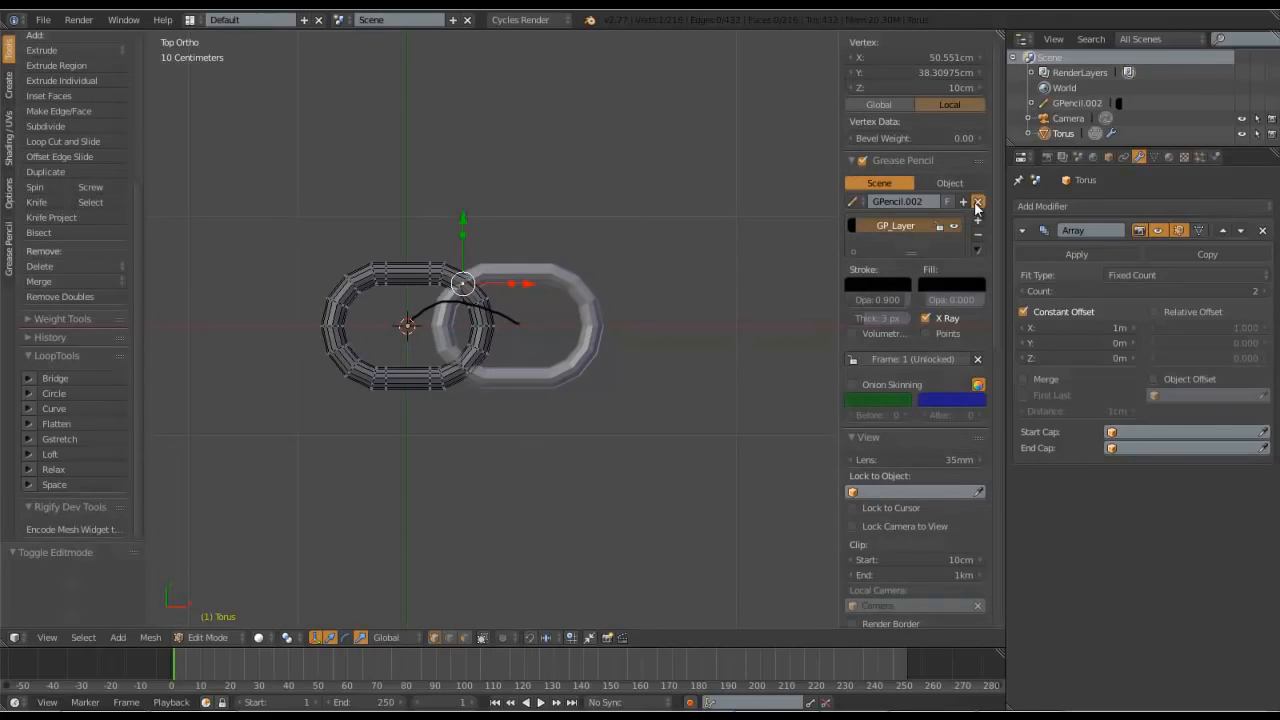
click(979, 207)
click(847, 158)
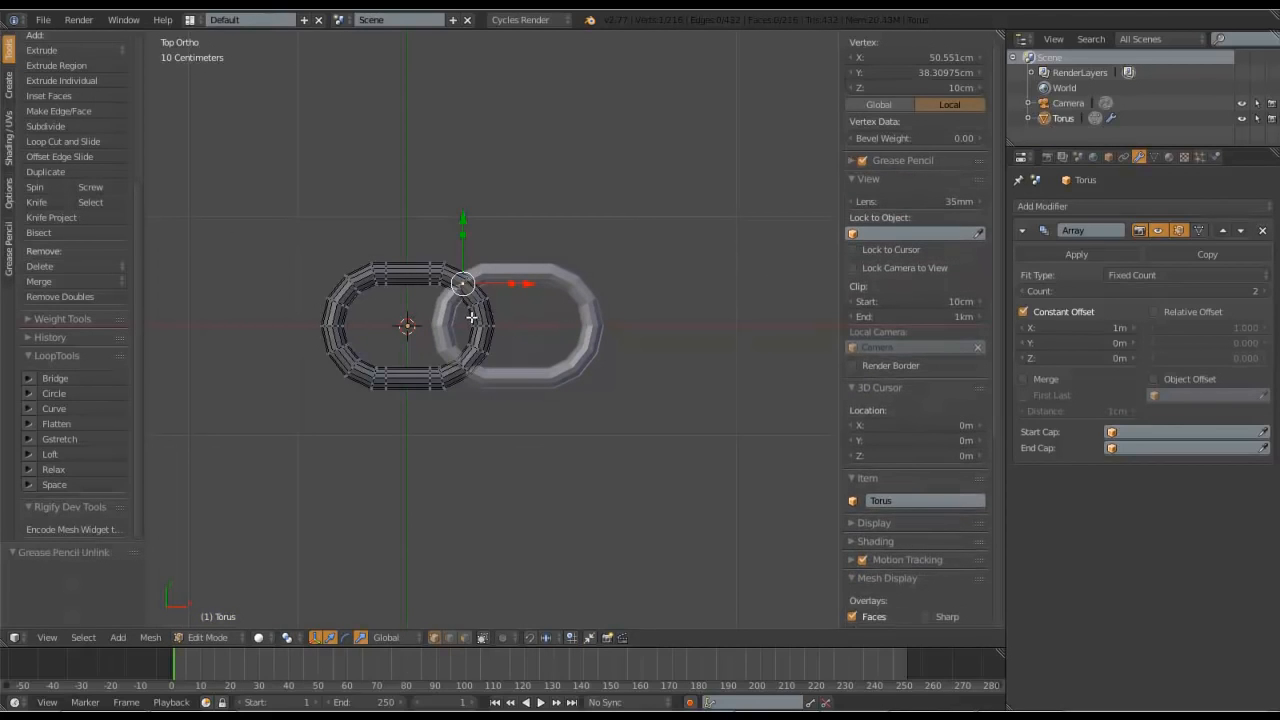
- Try scaling up the whole link mesh with the constant offset active, and return to Object Mode
key(a)
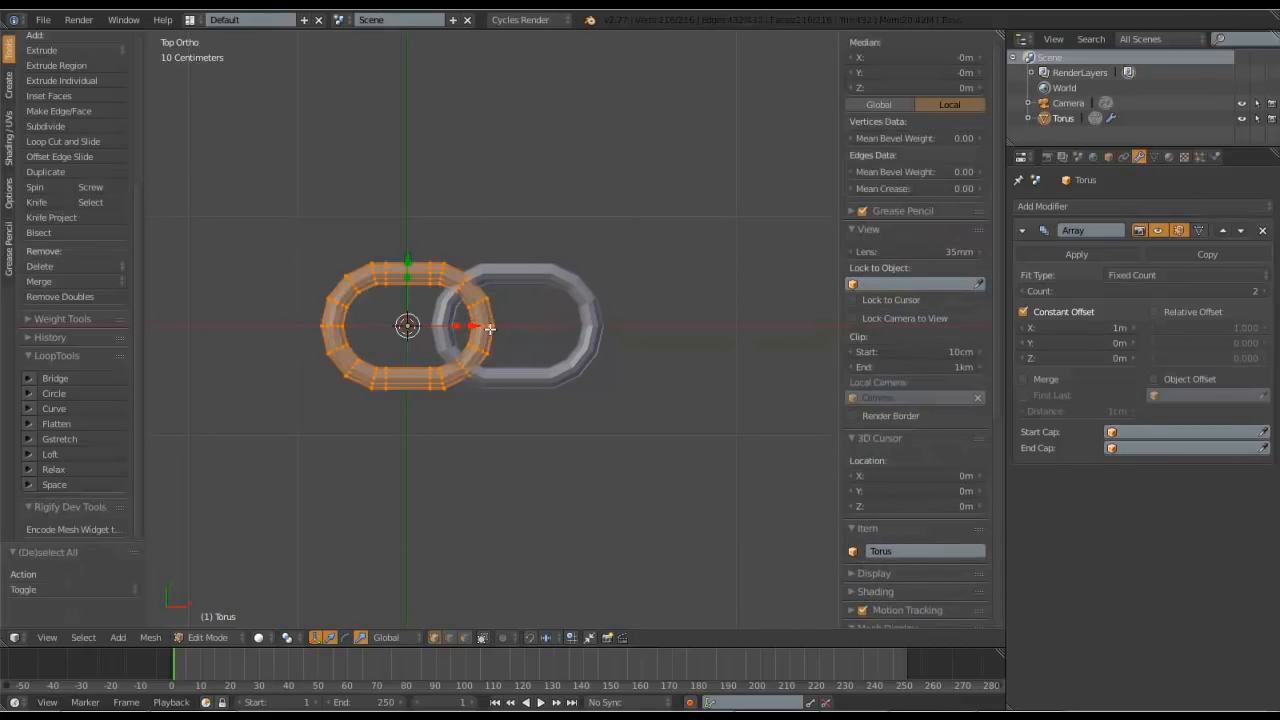
key(s)
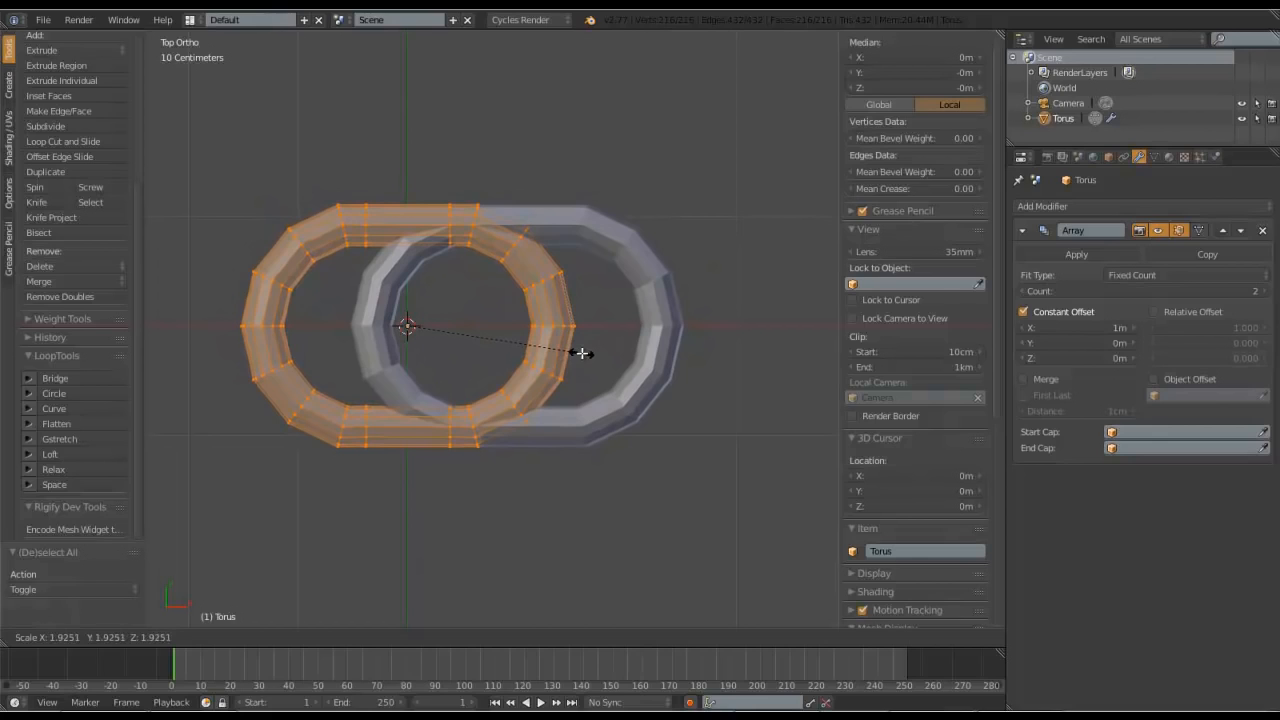
key(Escape)
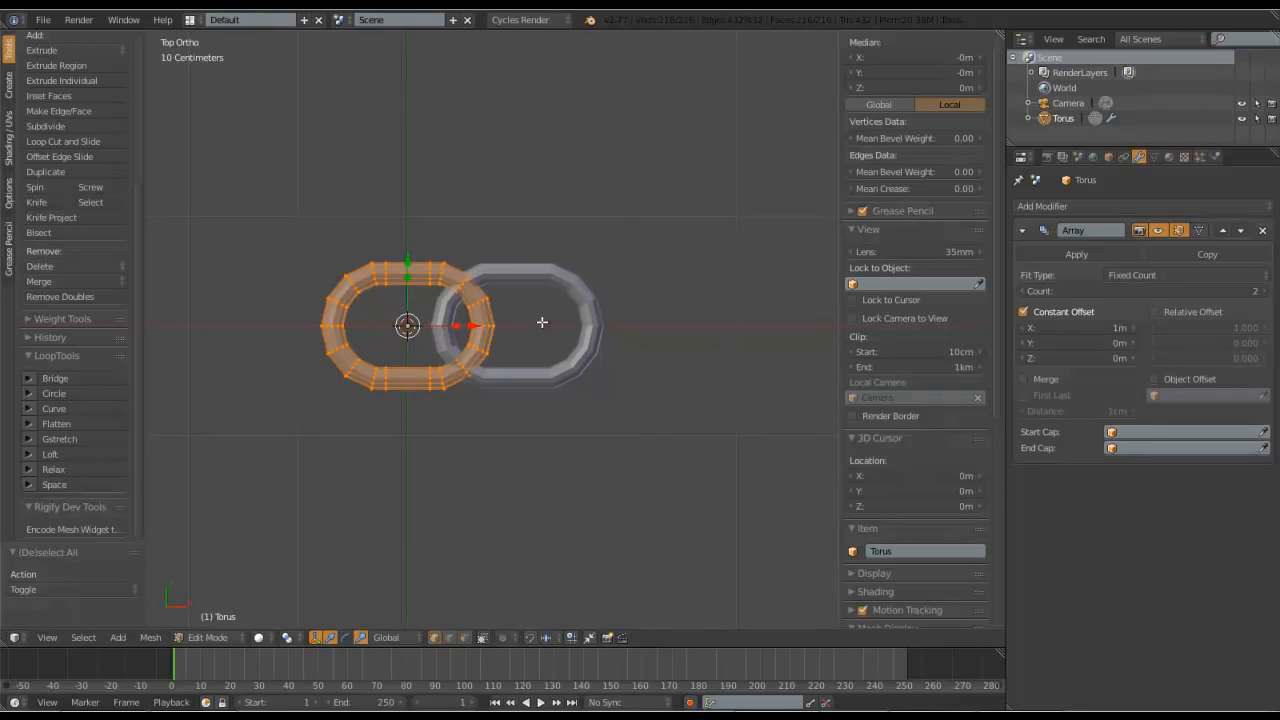
key(Tab)
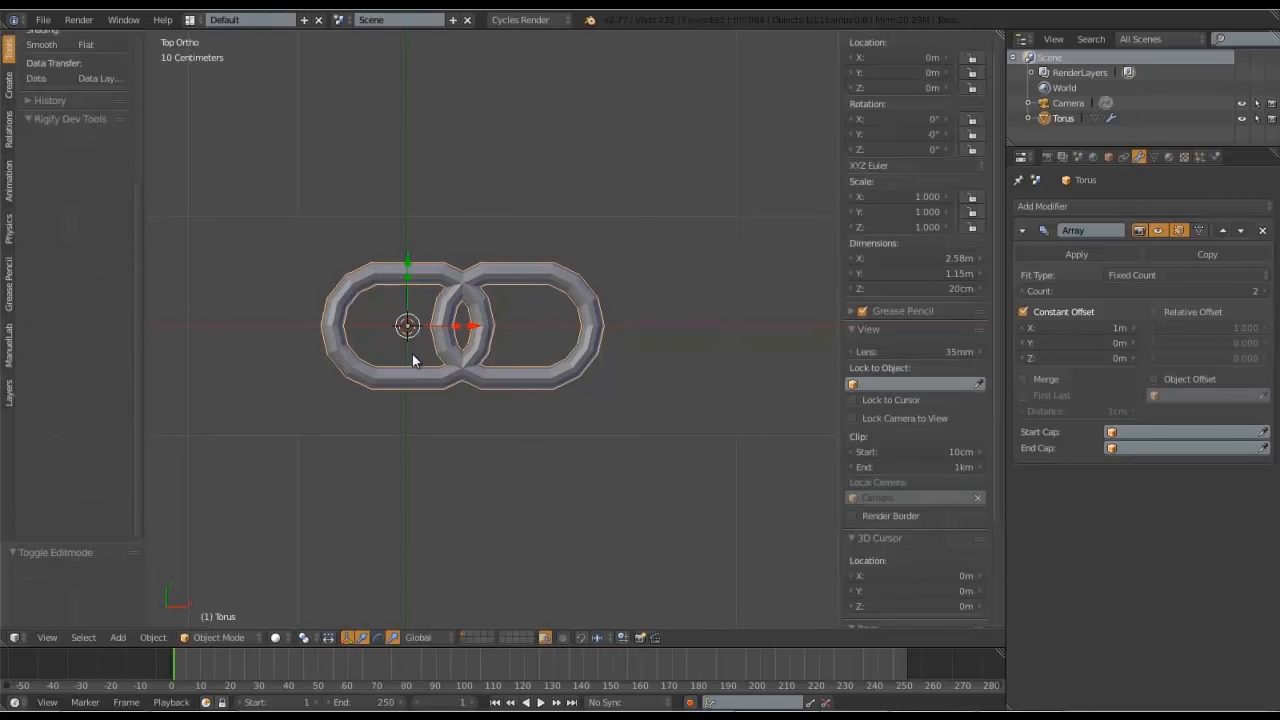
- Switch the array to relative offset, try scaling up the whole link mesh in Edit Mode, and return to Object Mode
click(1023, 311)
click(1155, 312)
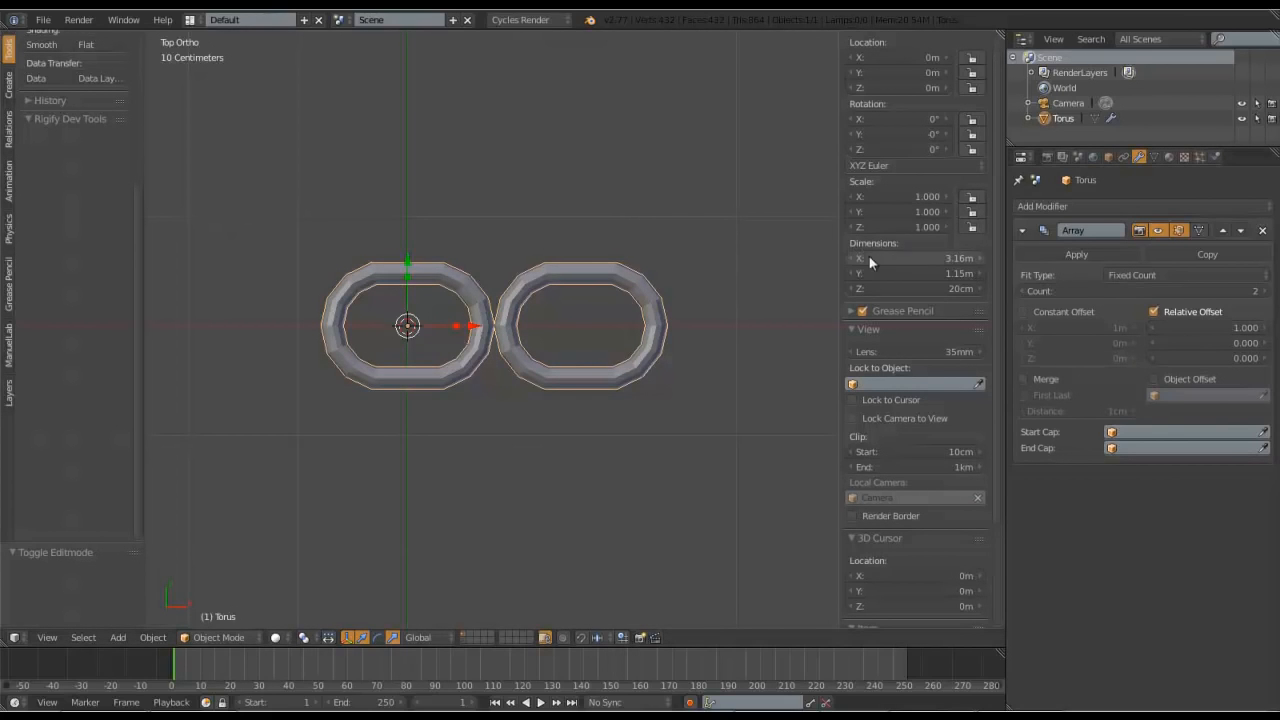
key(Tab)
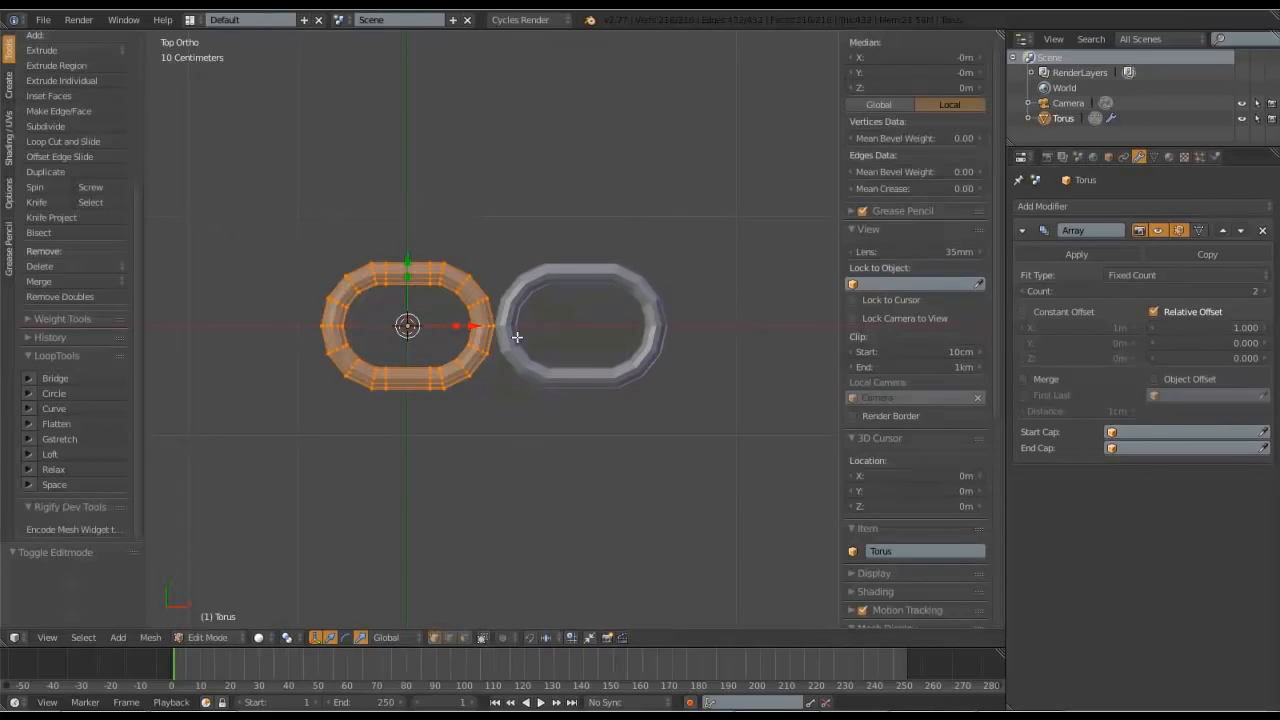
key(s)
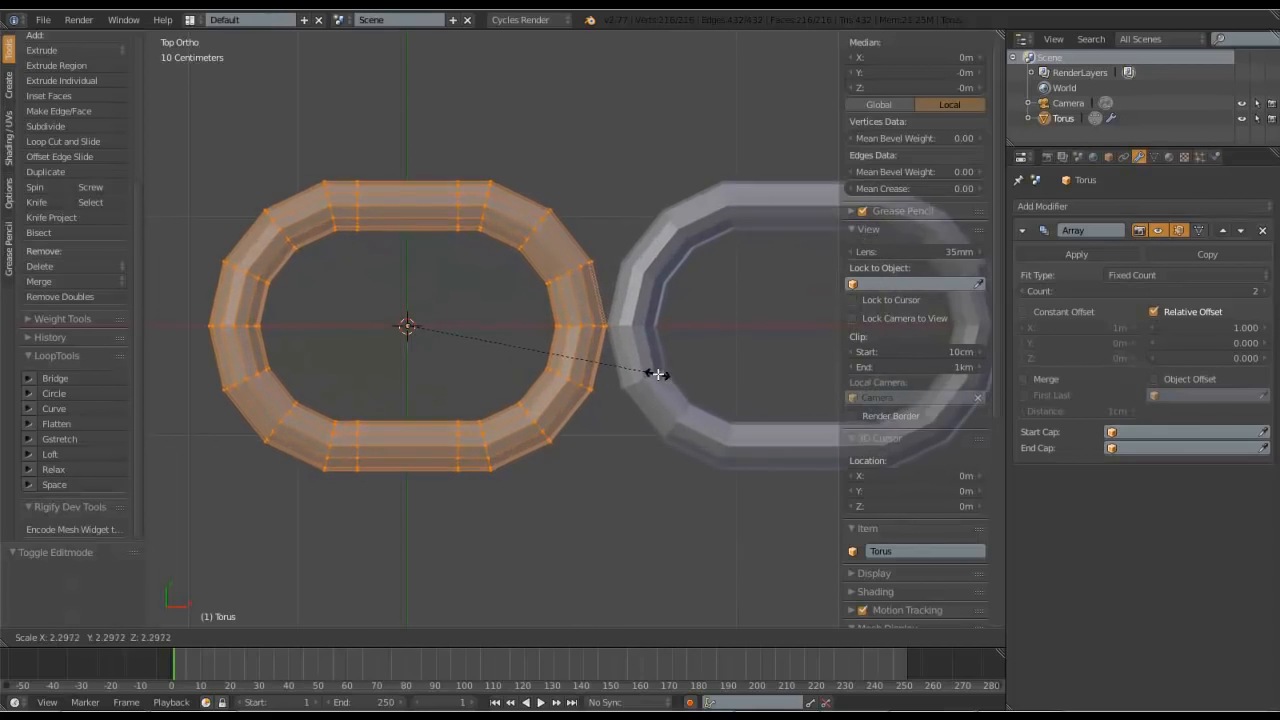
right_click(659, 368)
key(Tab)
click(477, 370)
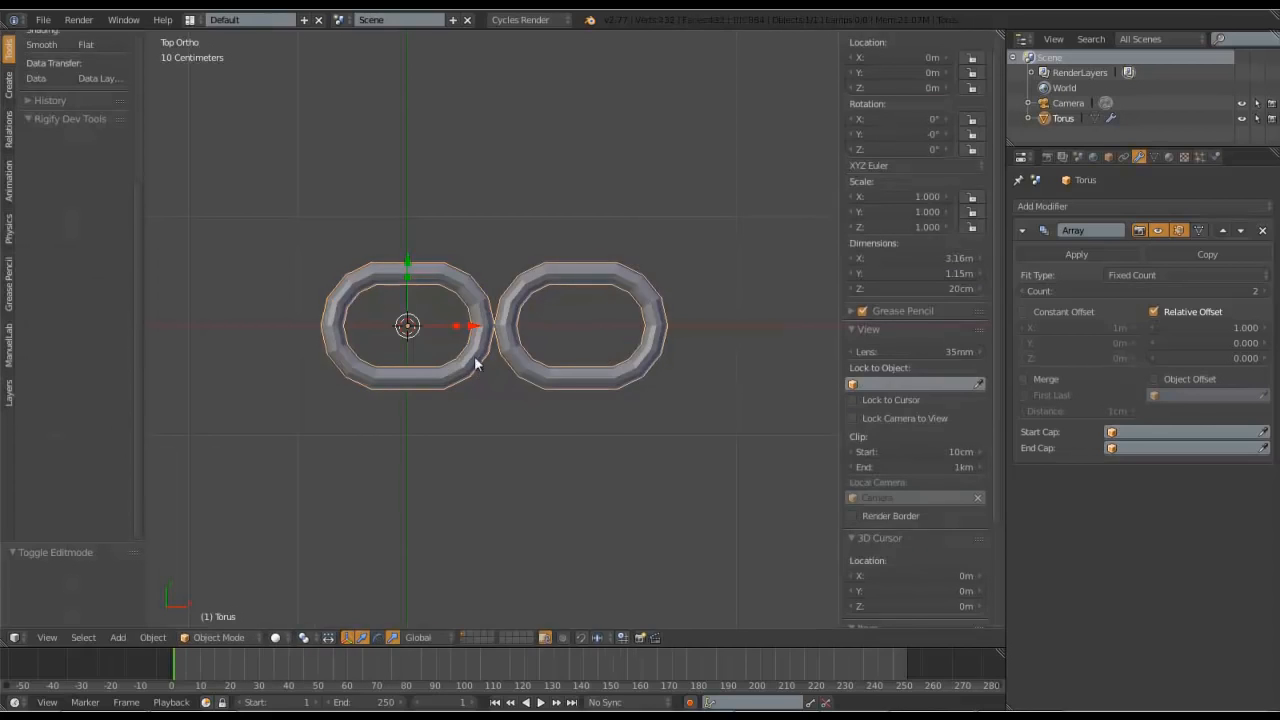
- Switch the array to constant offset and set its X offset to 1.17 m
click(1152, 311)
click(1024, 312)
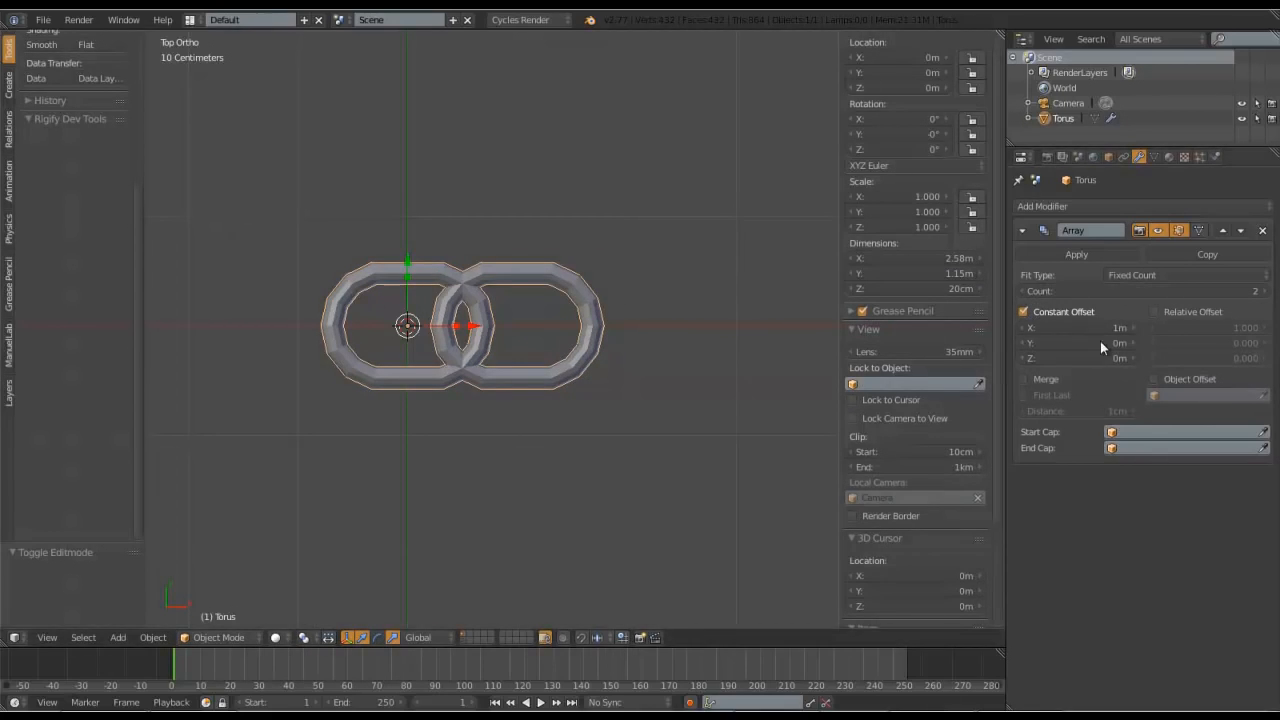
mouse_move(1083, 324)
mouse_down()
mouse_move(1097, 322)
mouse_move(1081, 327)
mouse_up()
scroll(450, 345, up, 3)
scroll(450, 345, up, 2)
scroll(494, 296, down, 4)
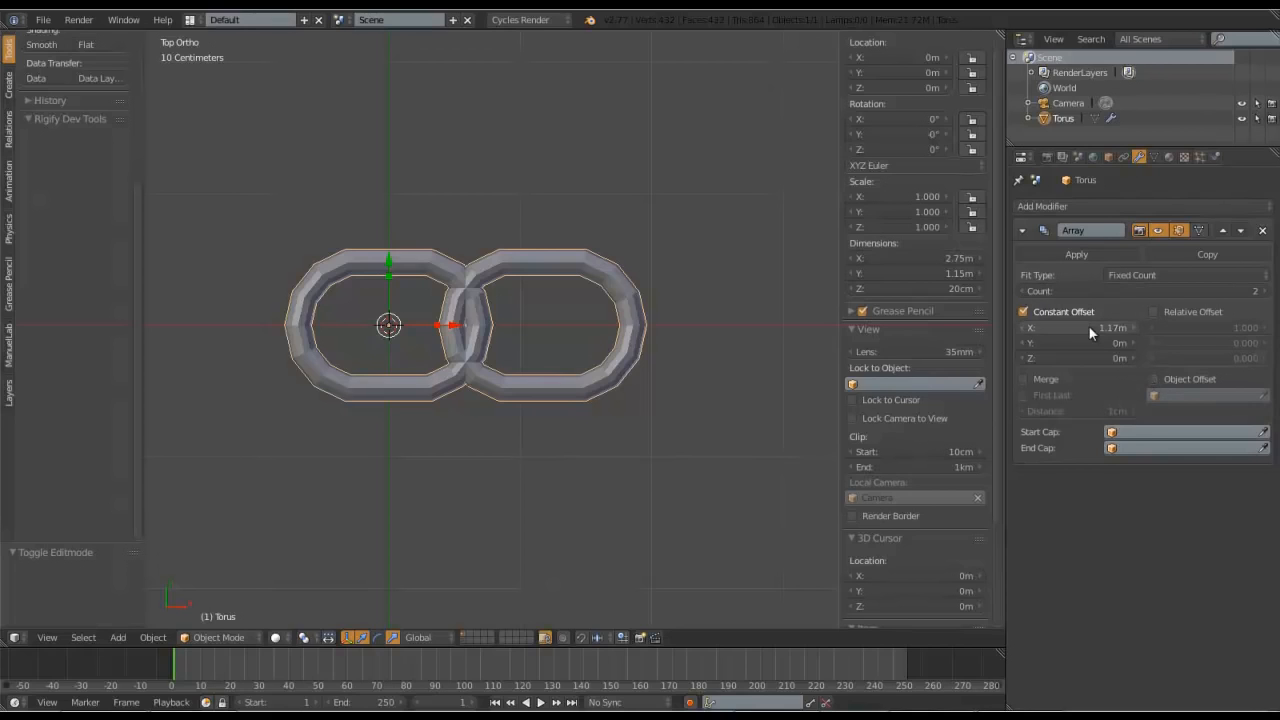
- Enable Object Offset on the link's Array modifier alongside the constant offset
click(1155, 382)
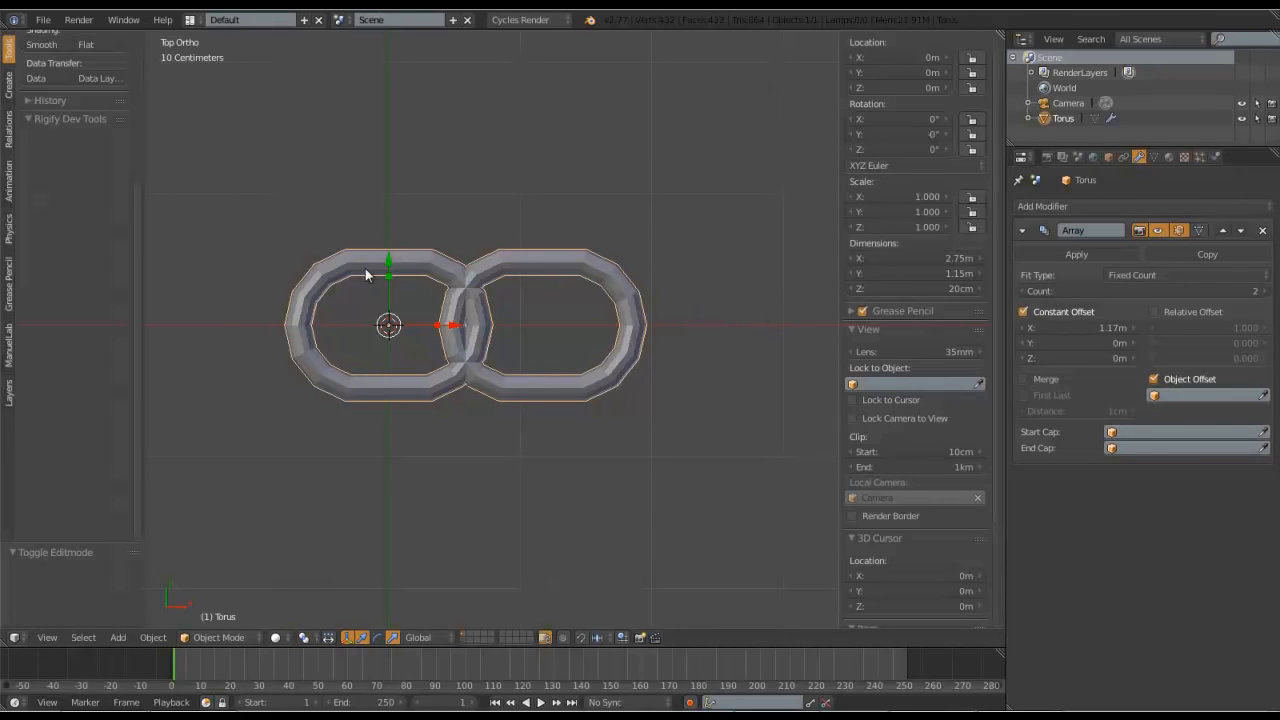
click(1154, 379)
shift+middle_drag(521, 291, 643, 295)
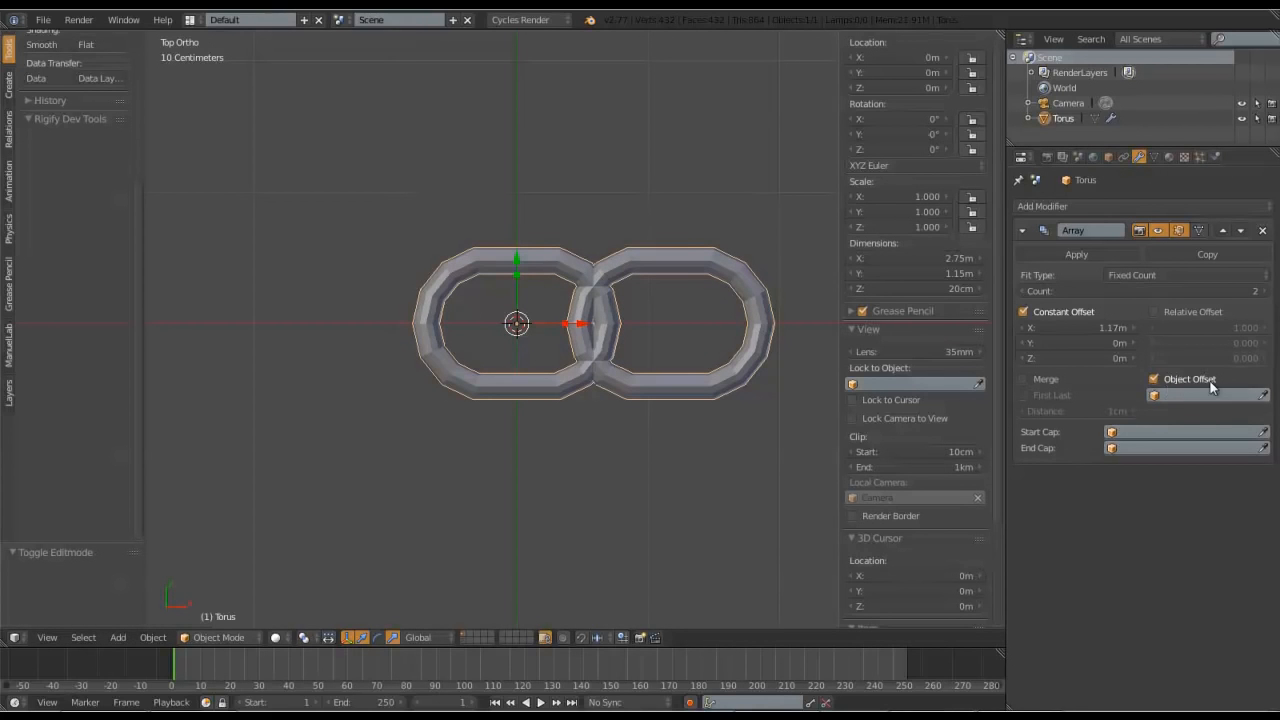
- Add a Plain Axes empty at the centre of the first link
key(shift+a)
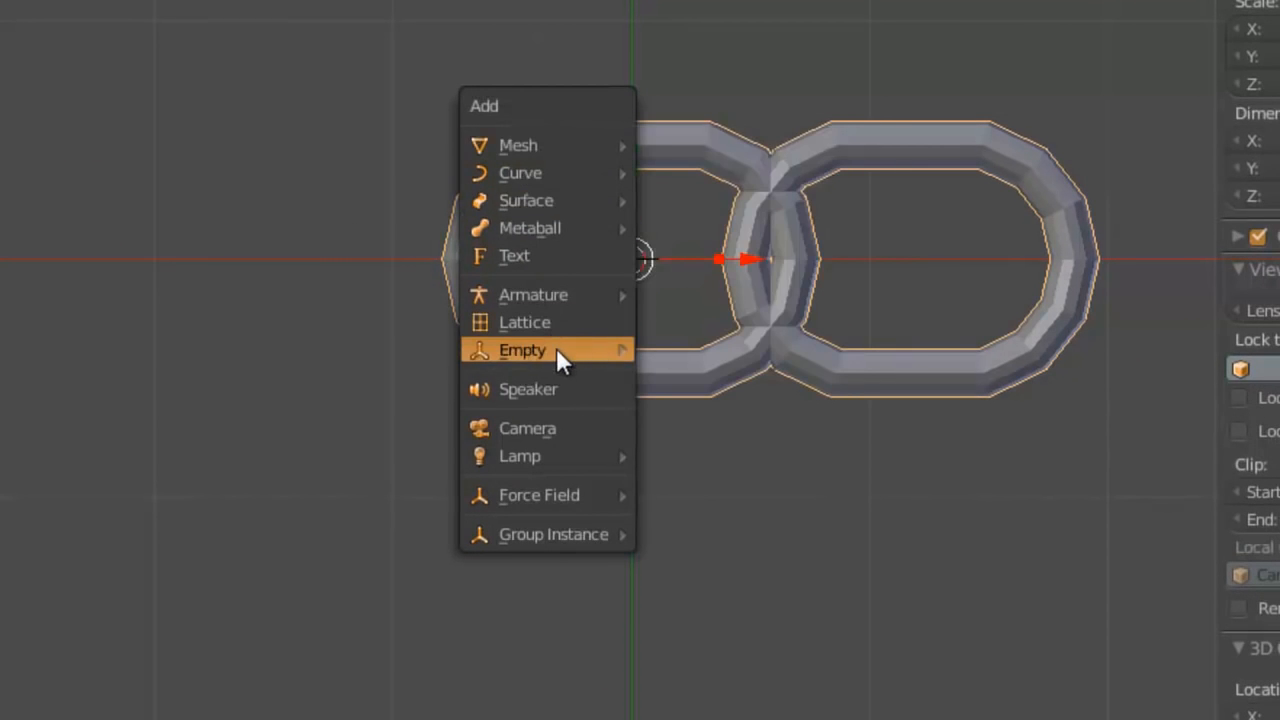
mouse_move(551, 350)
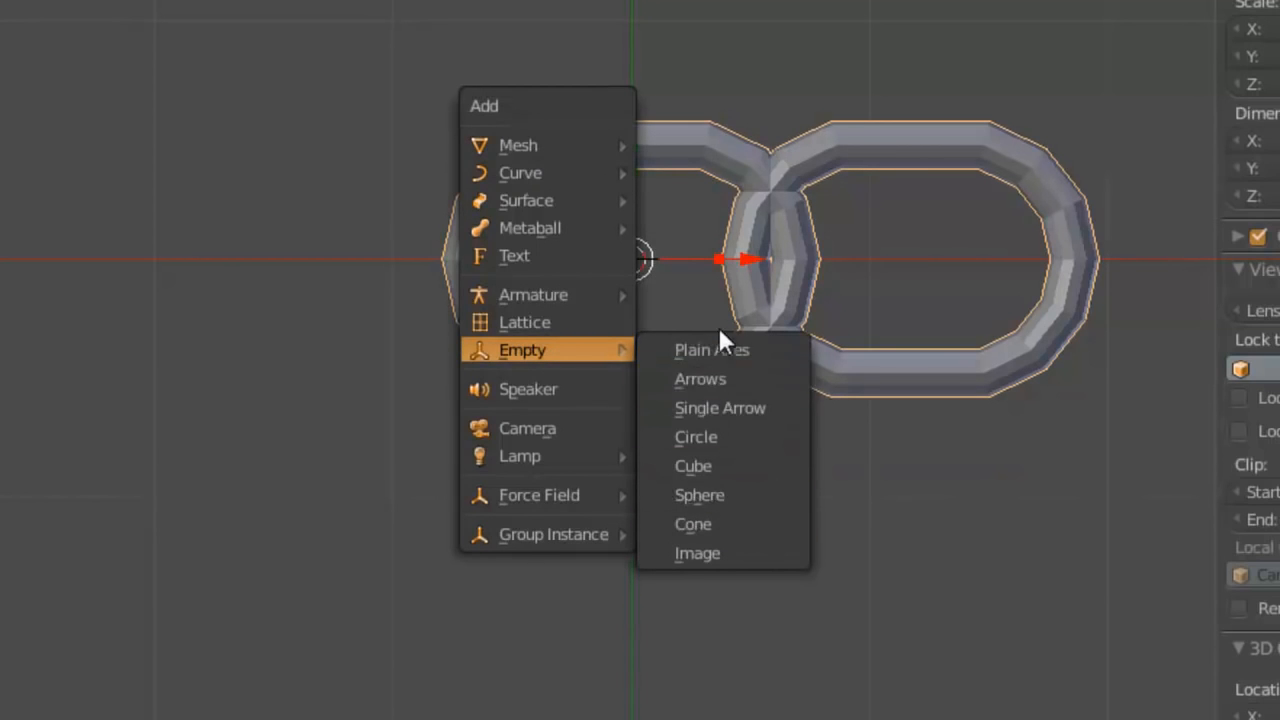
click(696, 353)
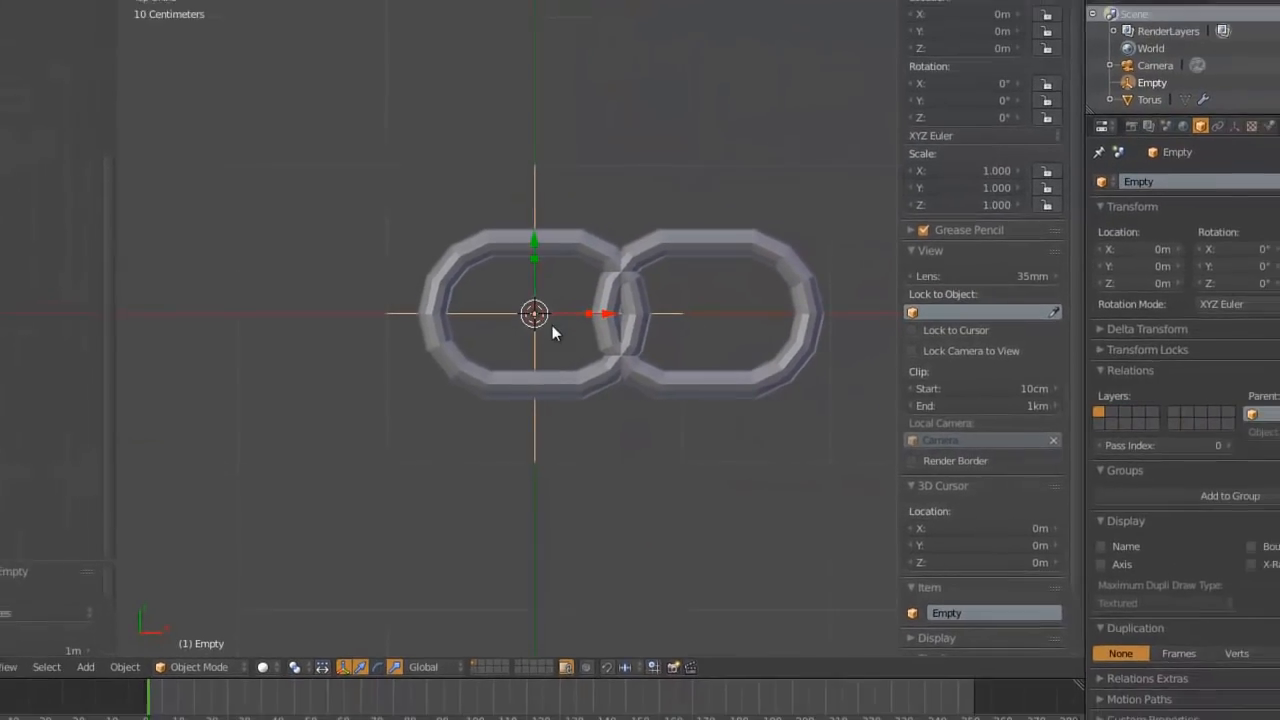
middle_drag(643, 386, 553, 251)
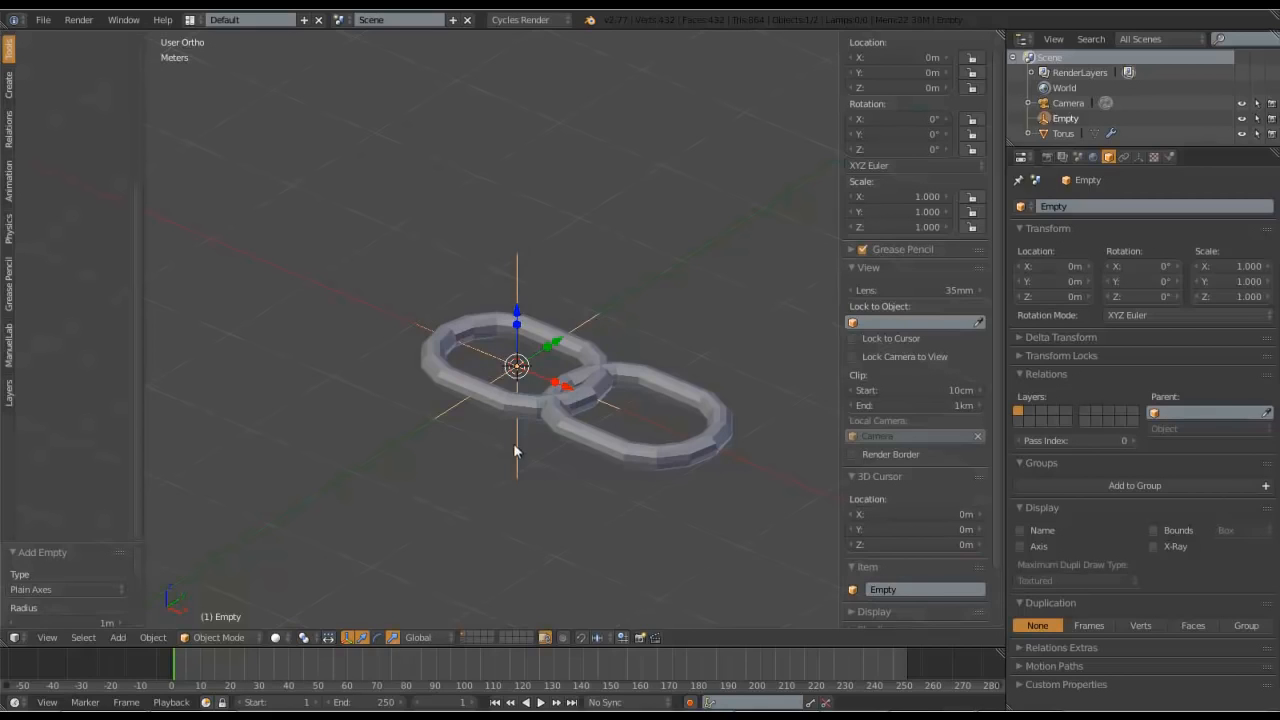
scroll(522, 380, up, 3)
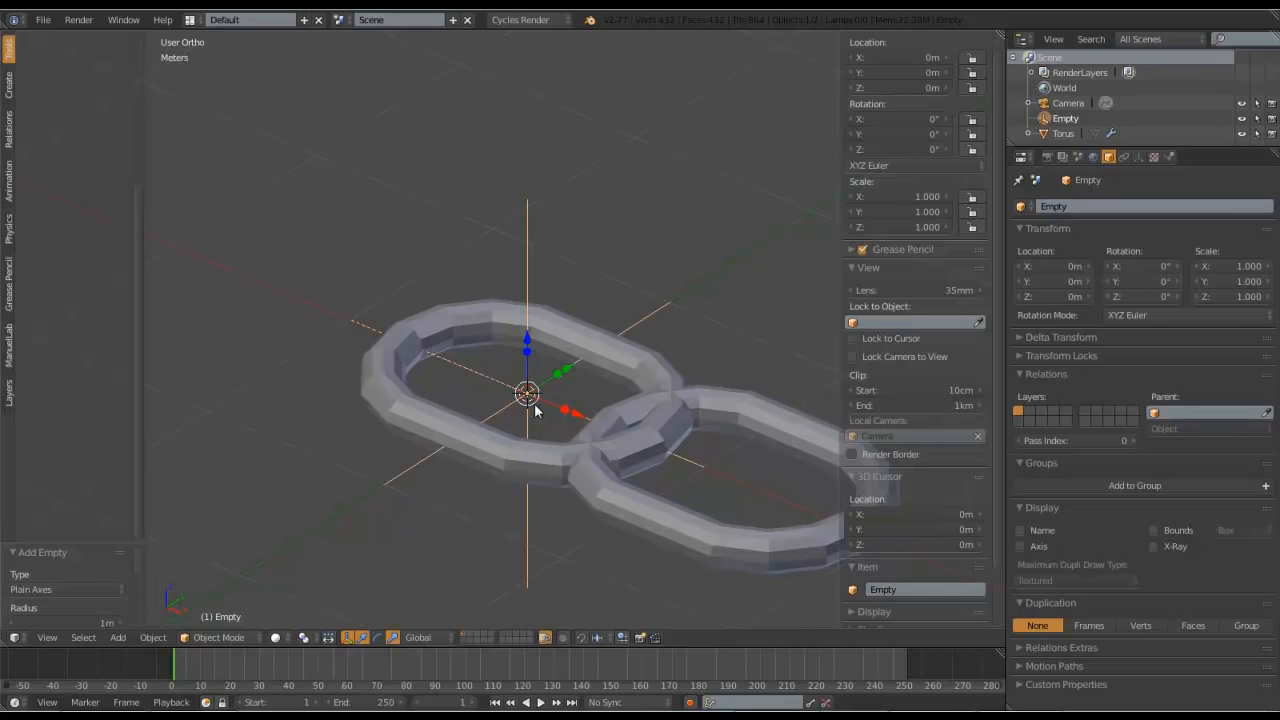
- Select the chain link and bring its object name field into view
right_click(679, 406)
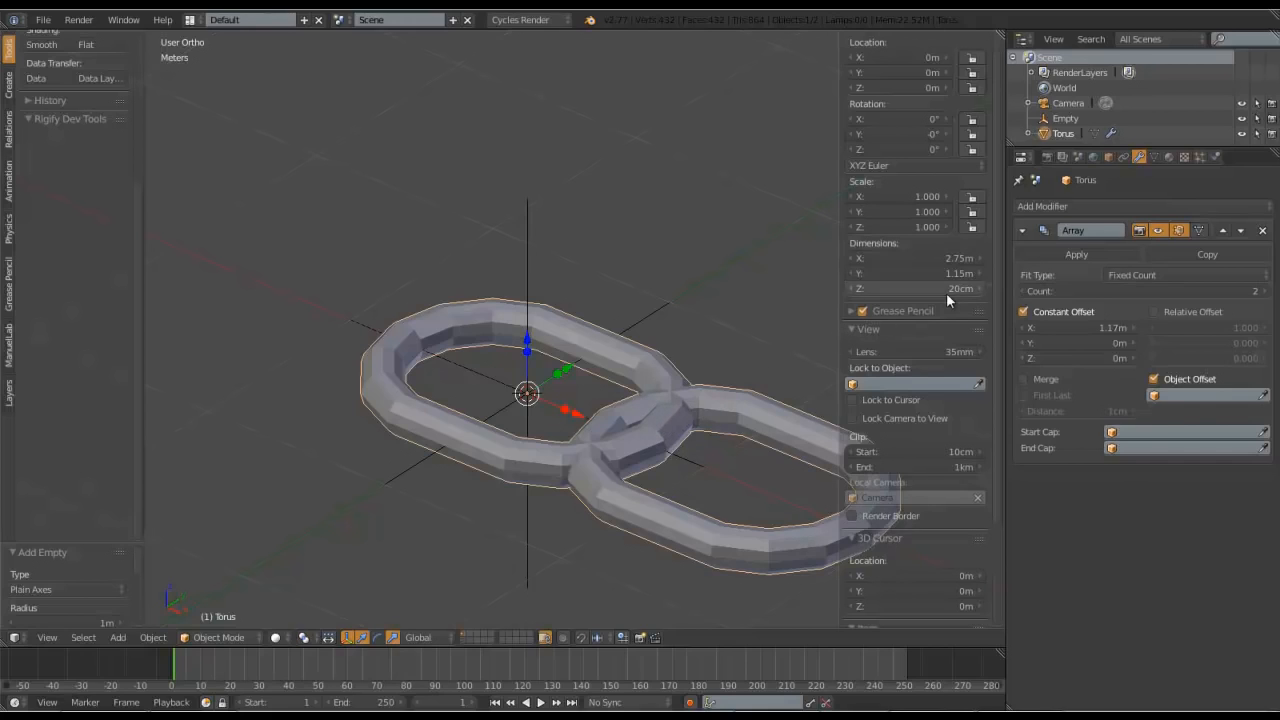
scroll(930, 300, down, 3)
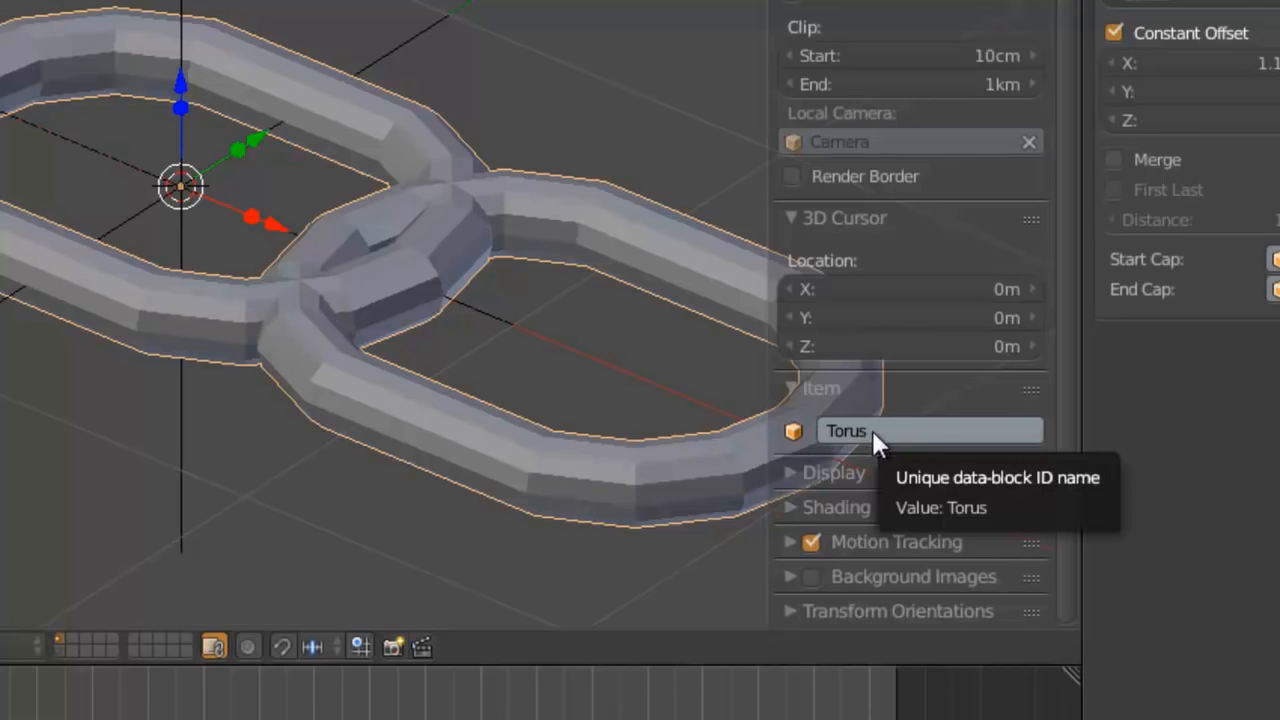
click(872, 430)
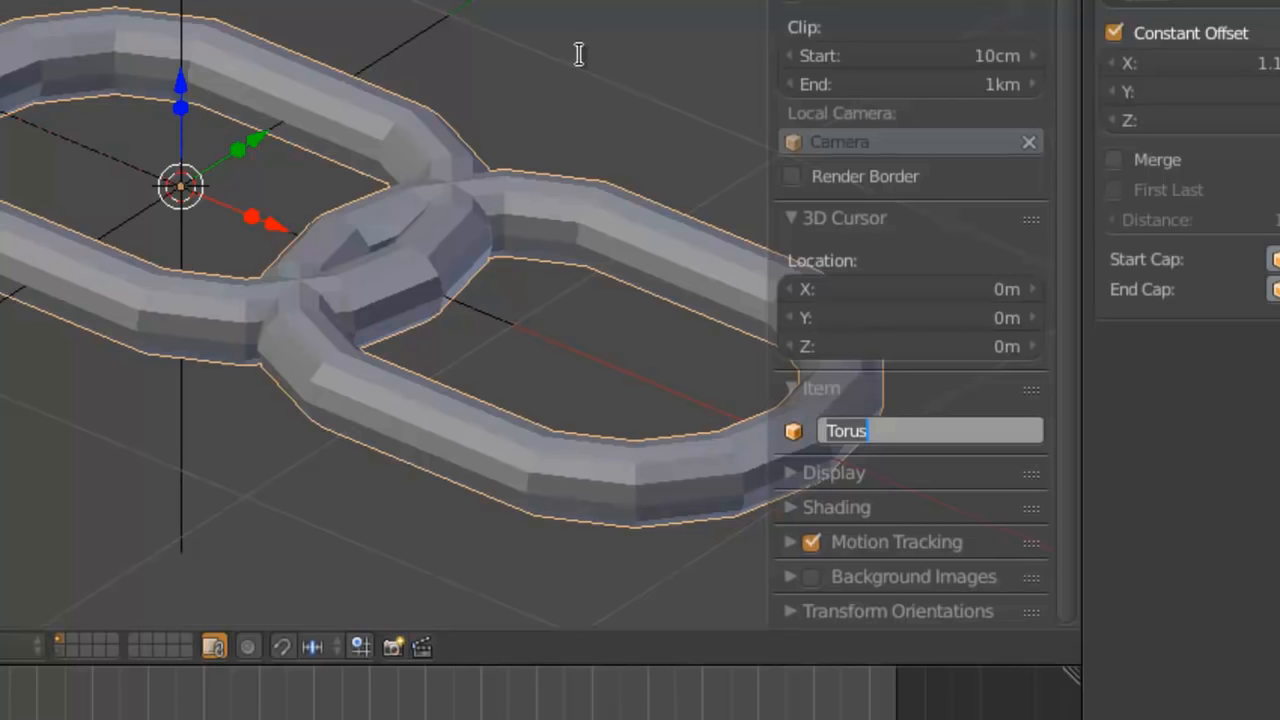
key(Return)
key(n)
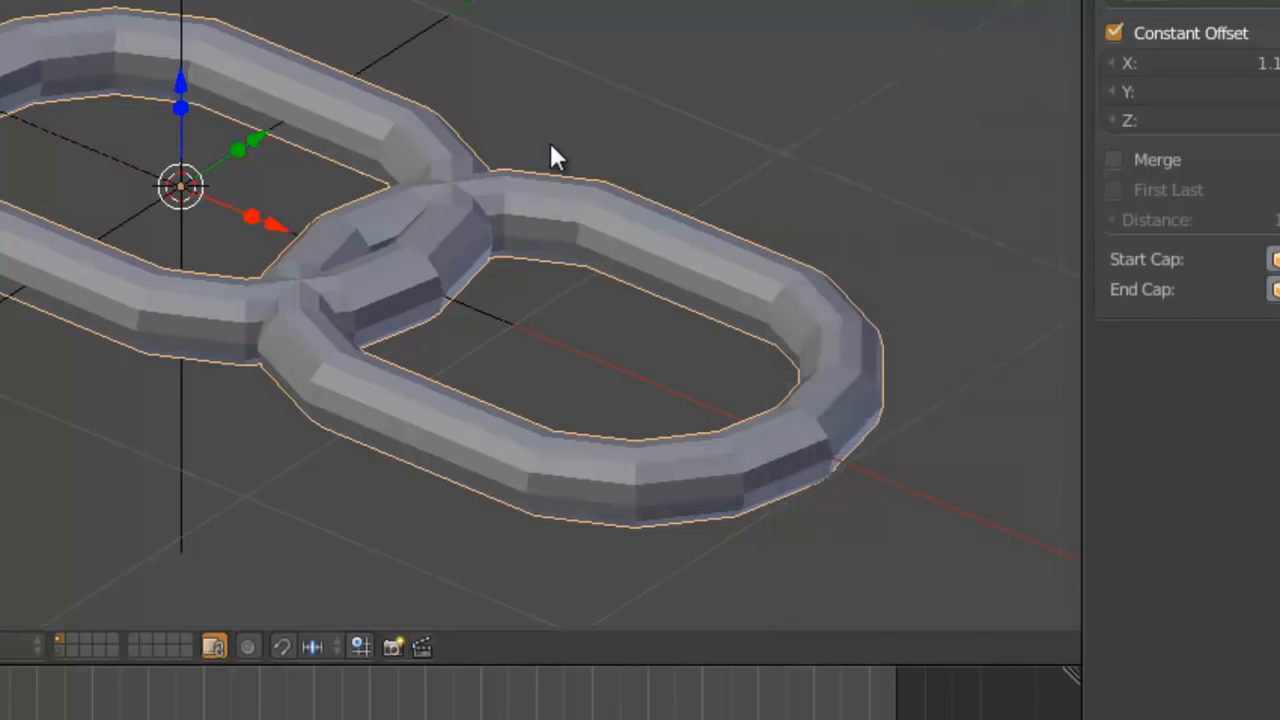
key(n)
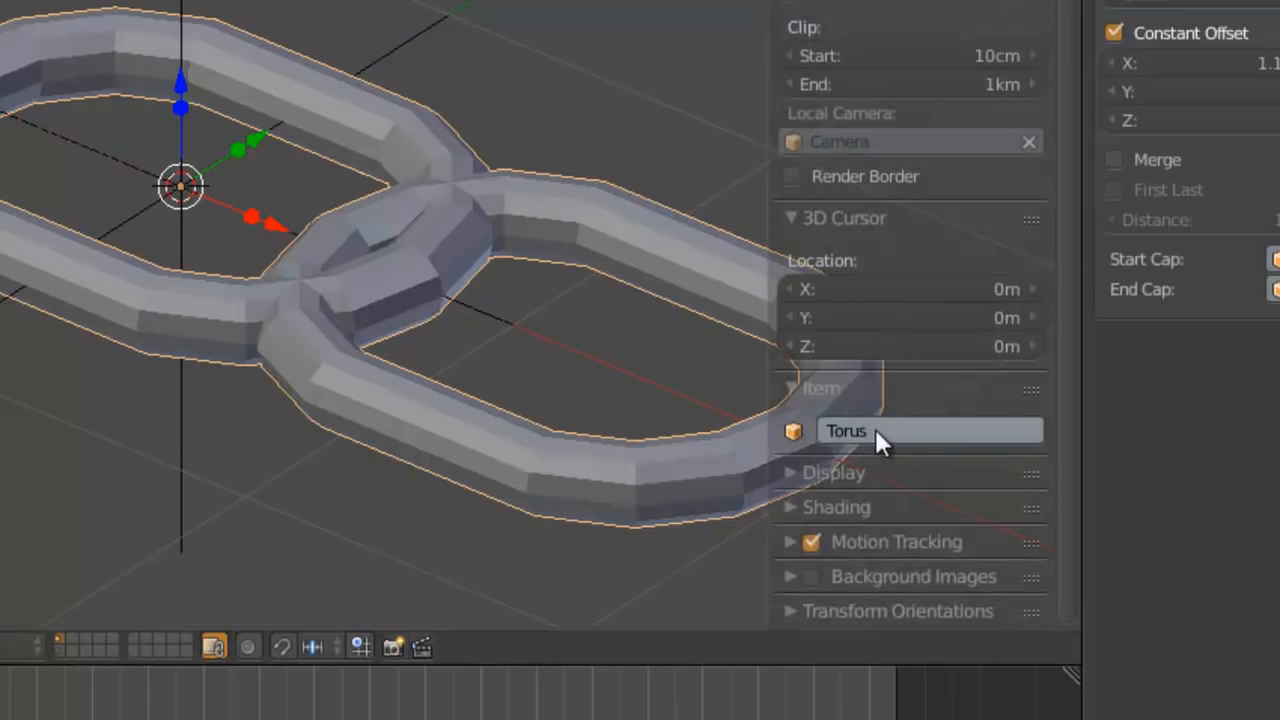
click(795, 388)
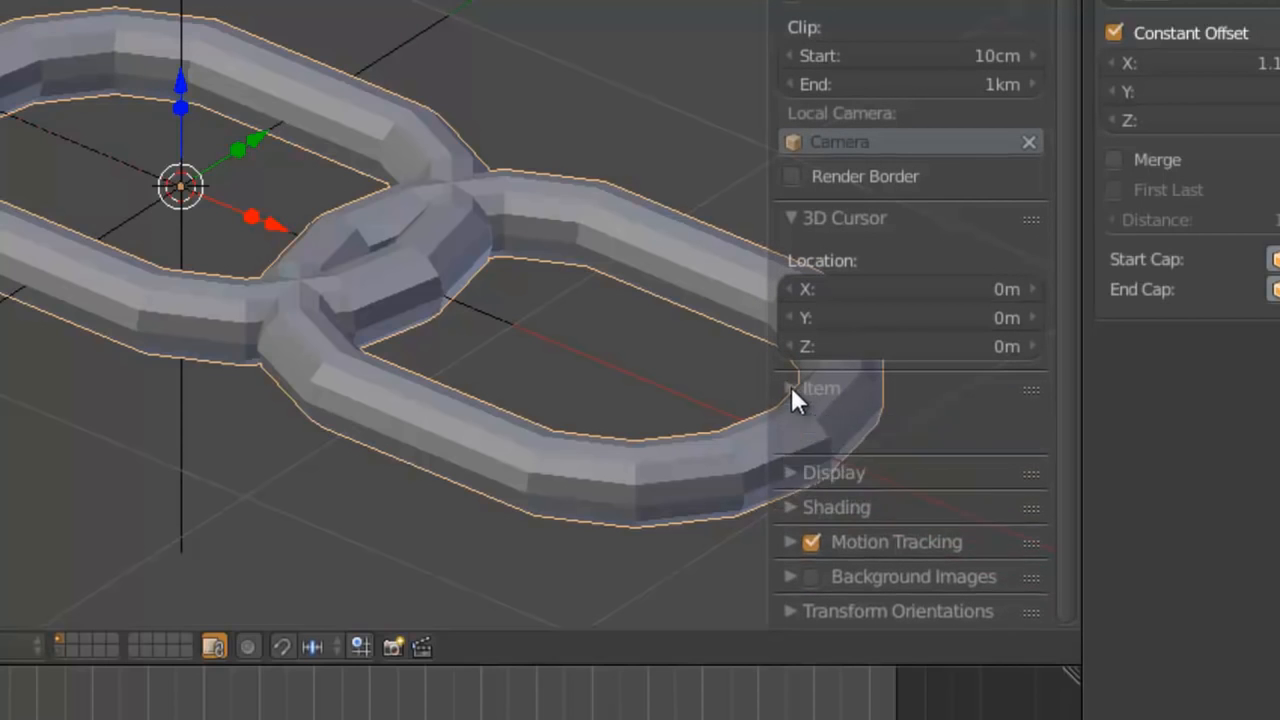
click(791, 387)
click(805, 390)
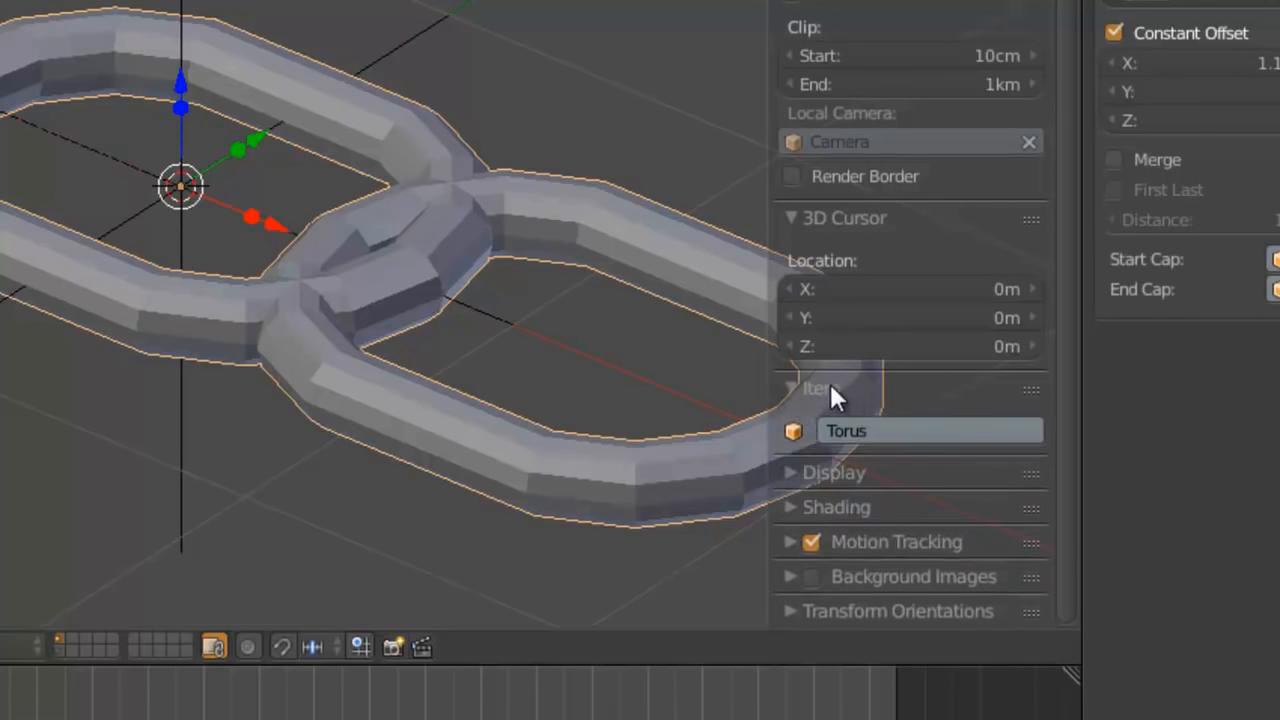
- Rename the torus object as chaine
click(873, 433)
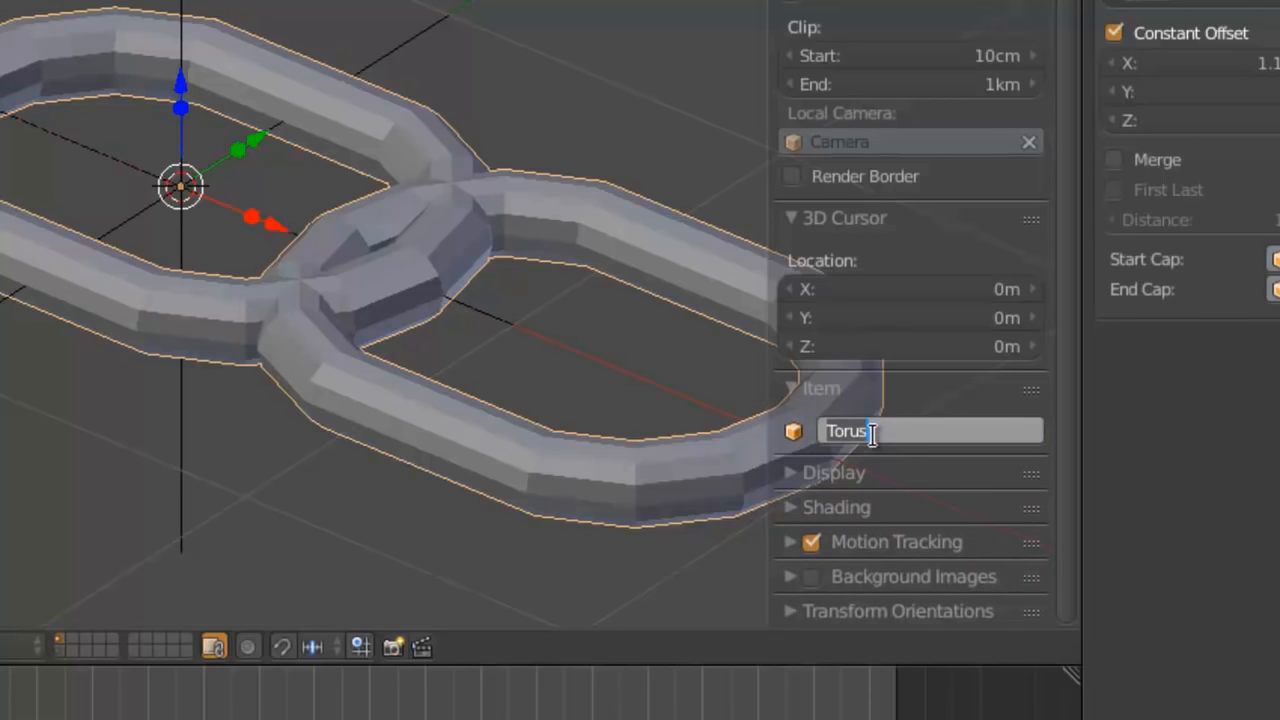
text(chia)
text(n)
key(BackSpace)
key(BackSpace)
key(BackSpace)
text(aine)
key(Return)
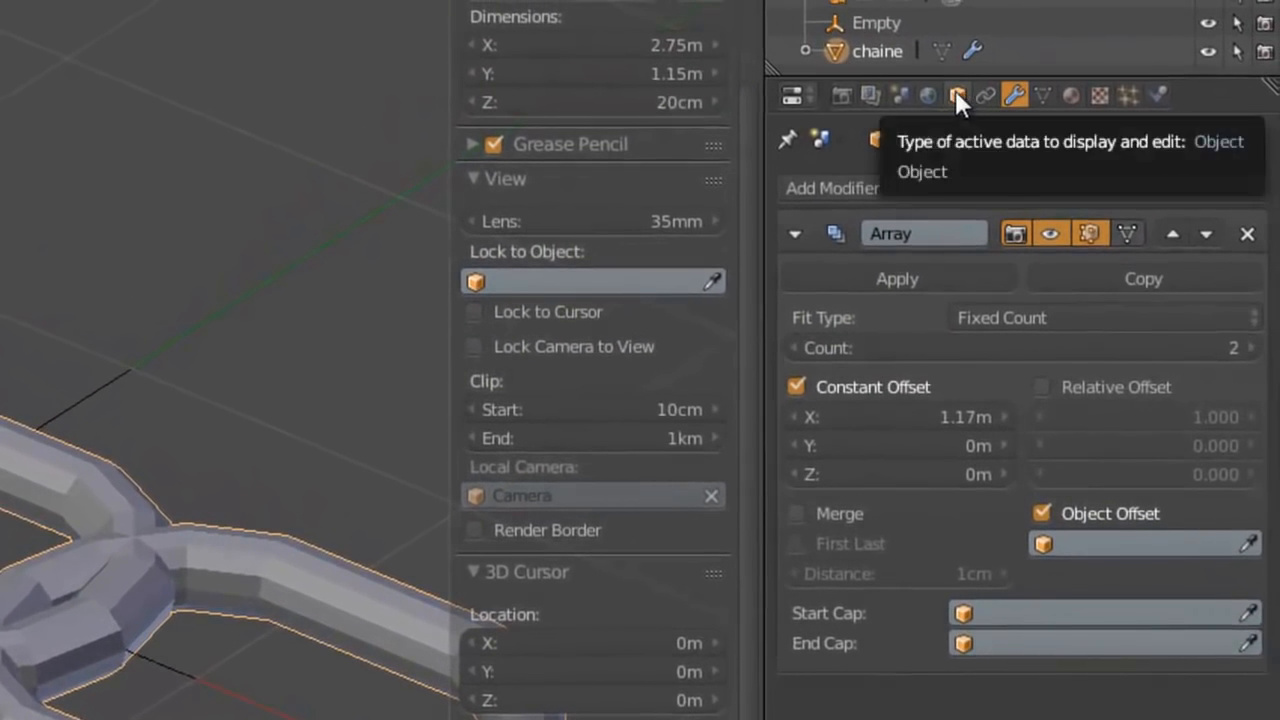
- Set the Empty as the target of the array's Object Offset on the chain link
click(956, 95)
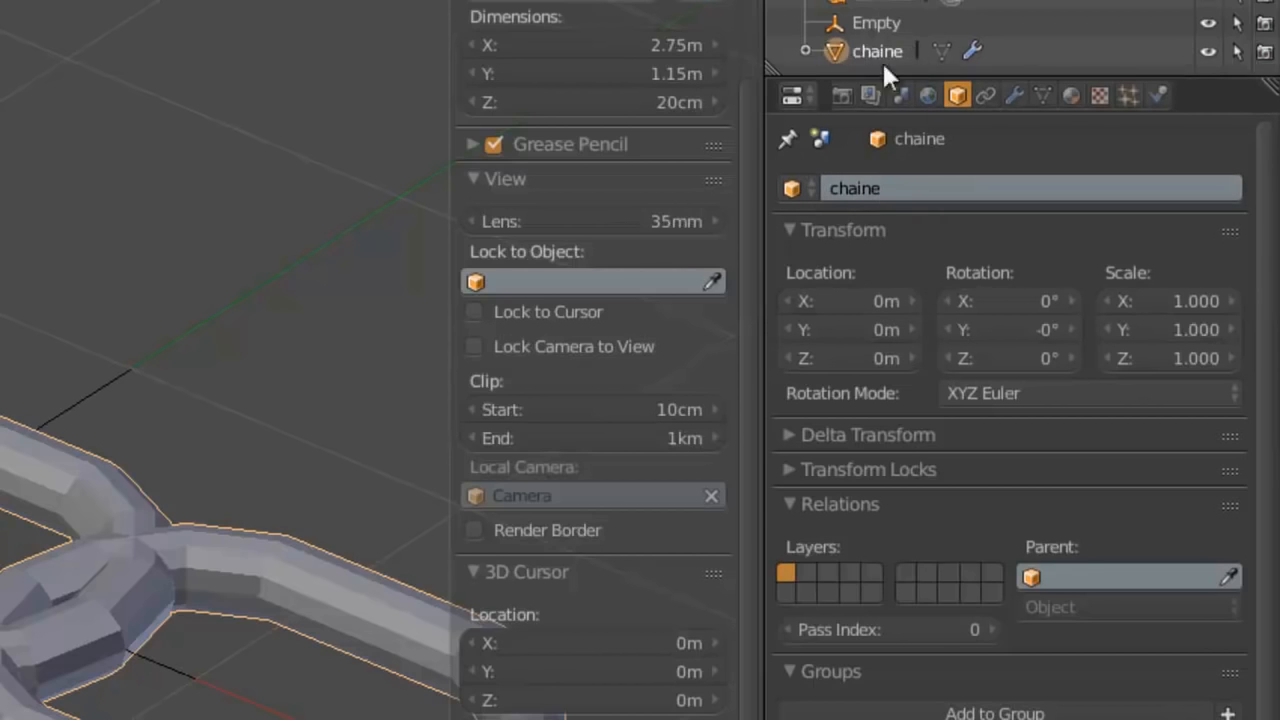
click(1016, 92)
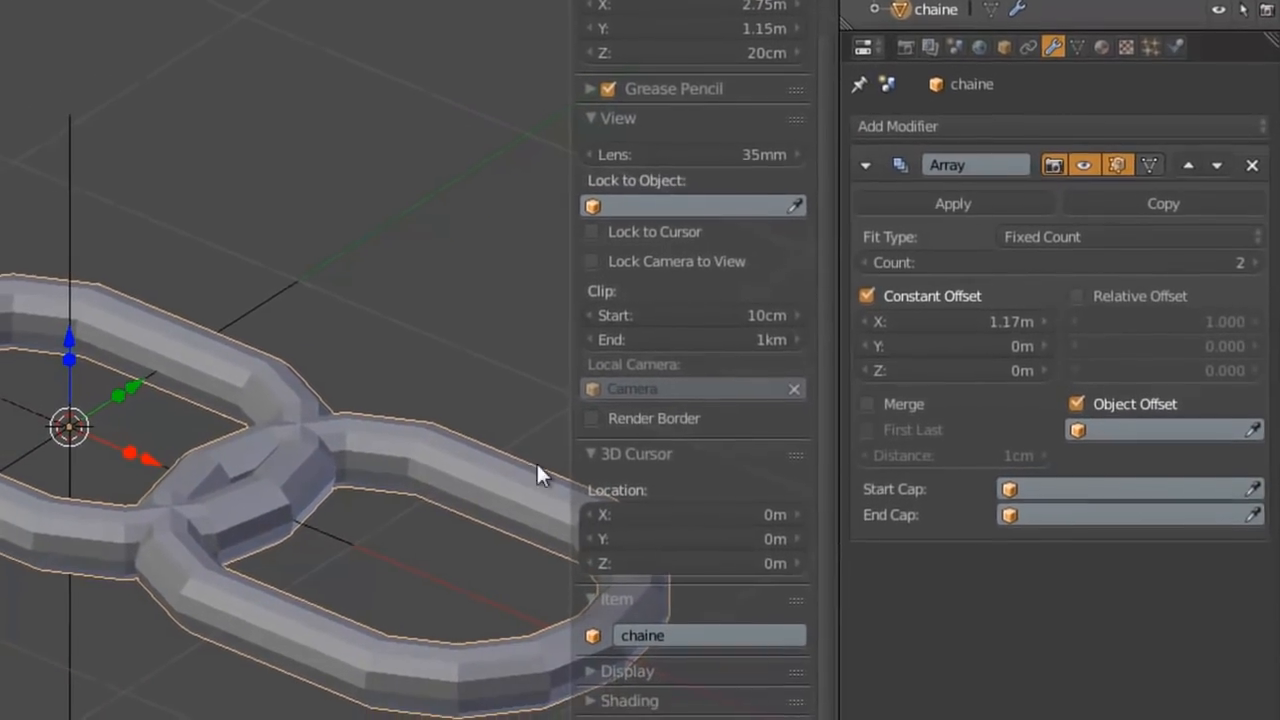
key(n)
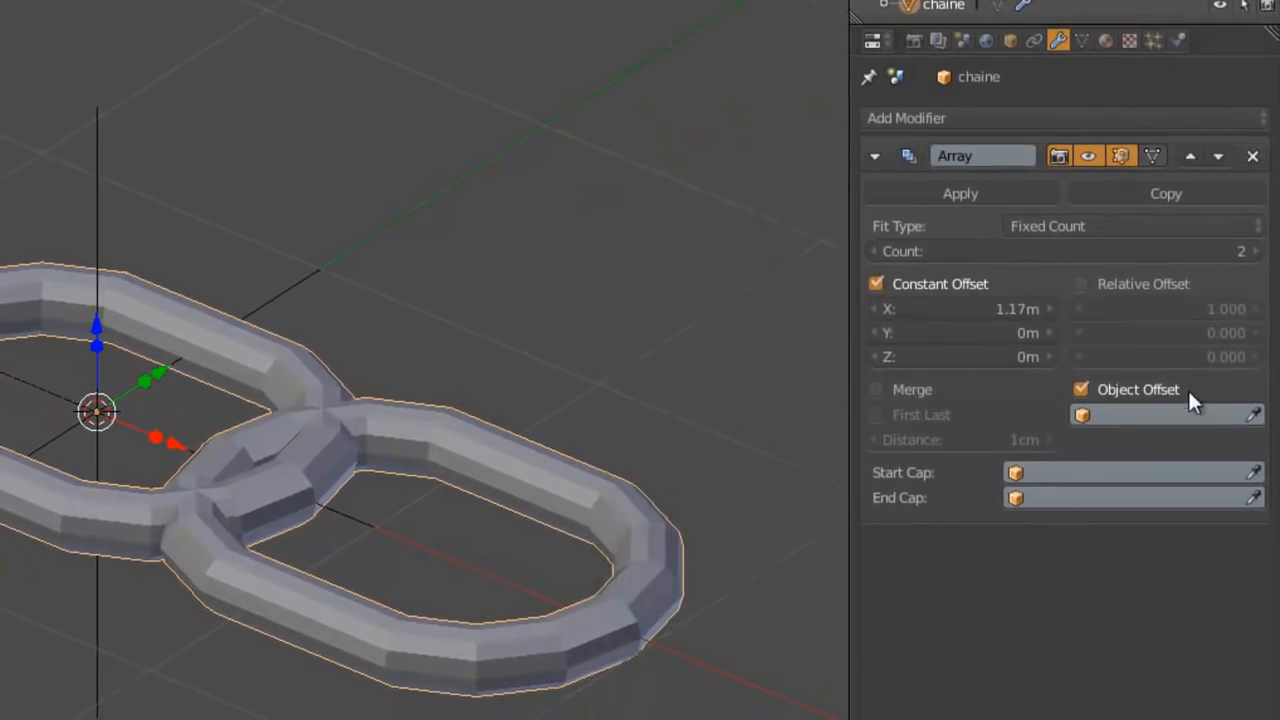
click(1141, 410)
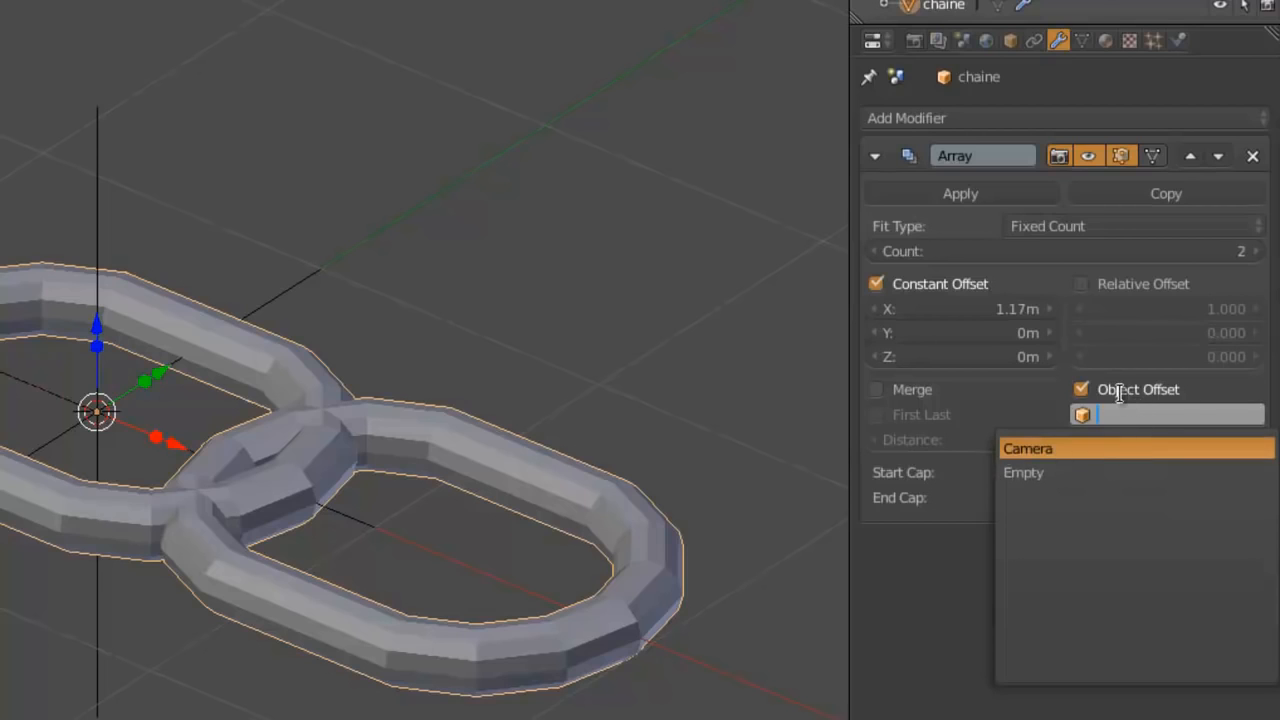
click(1043, 475)
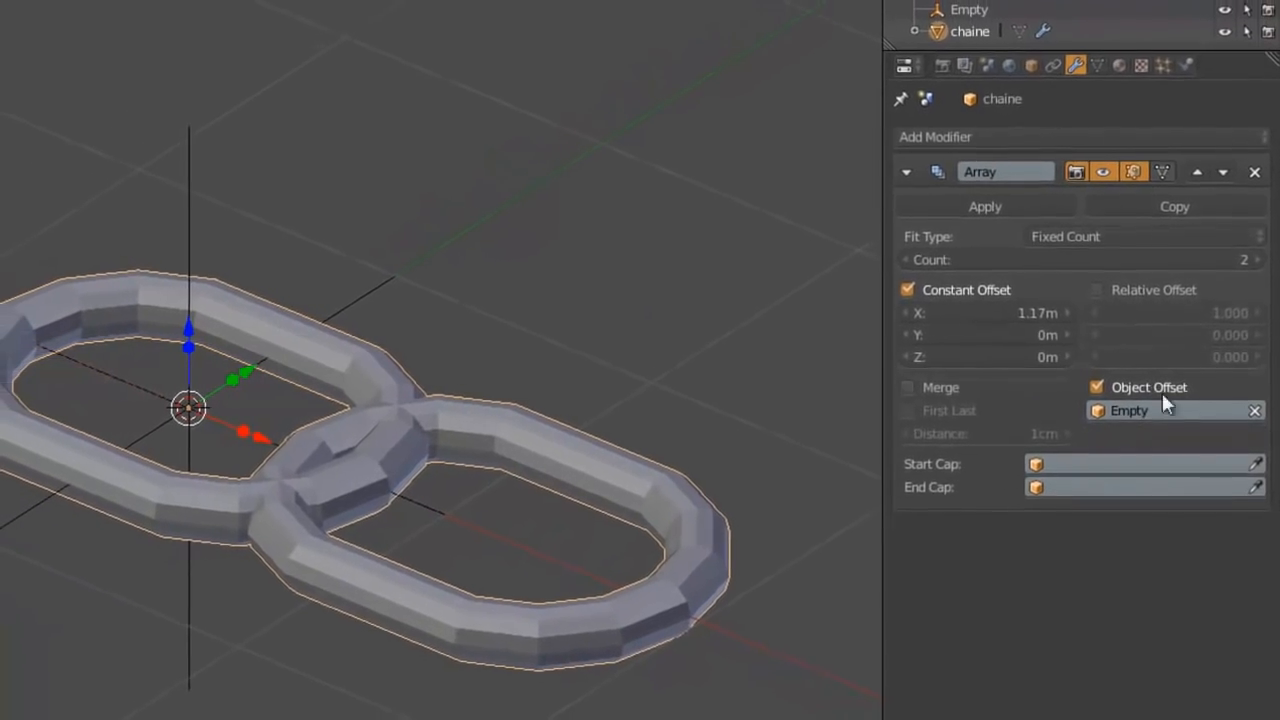
- Select the empty and try moving it freely away from the first link
right_click(189, 168)
scroll(255, 446, down, 3)
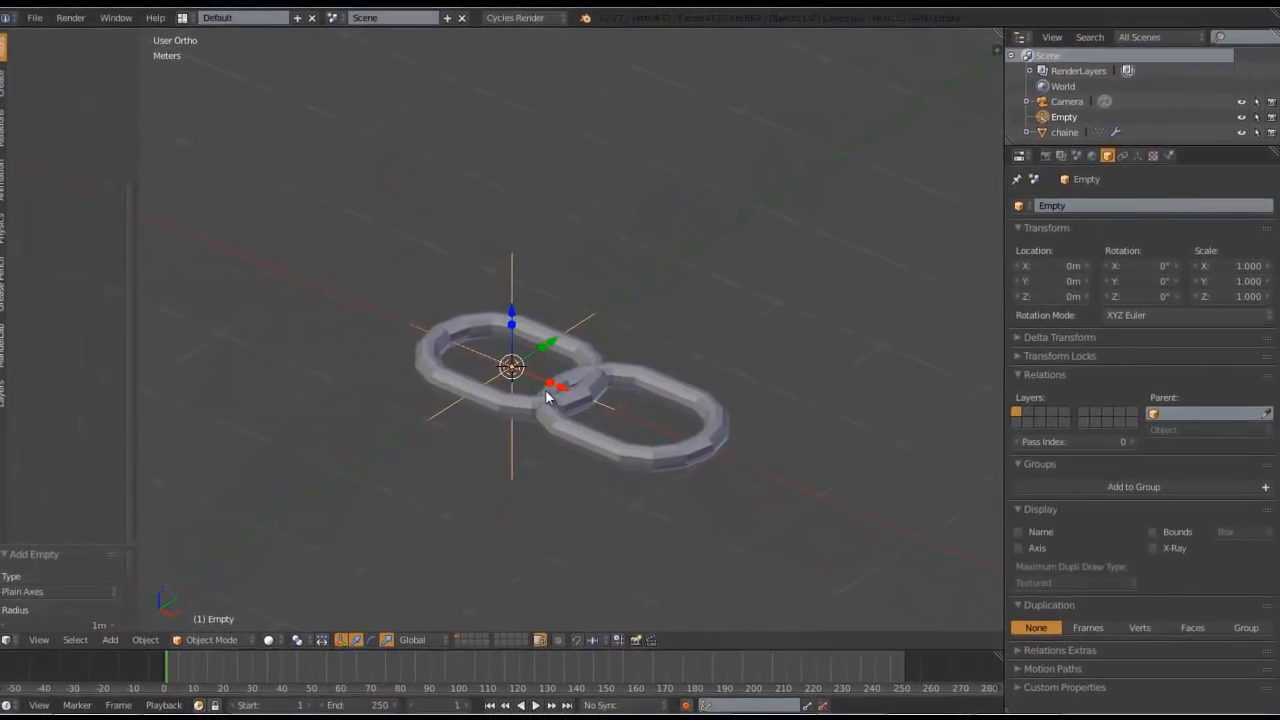
key(g)
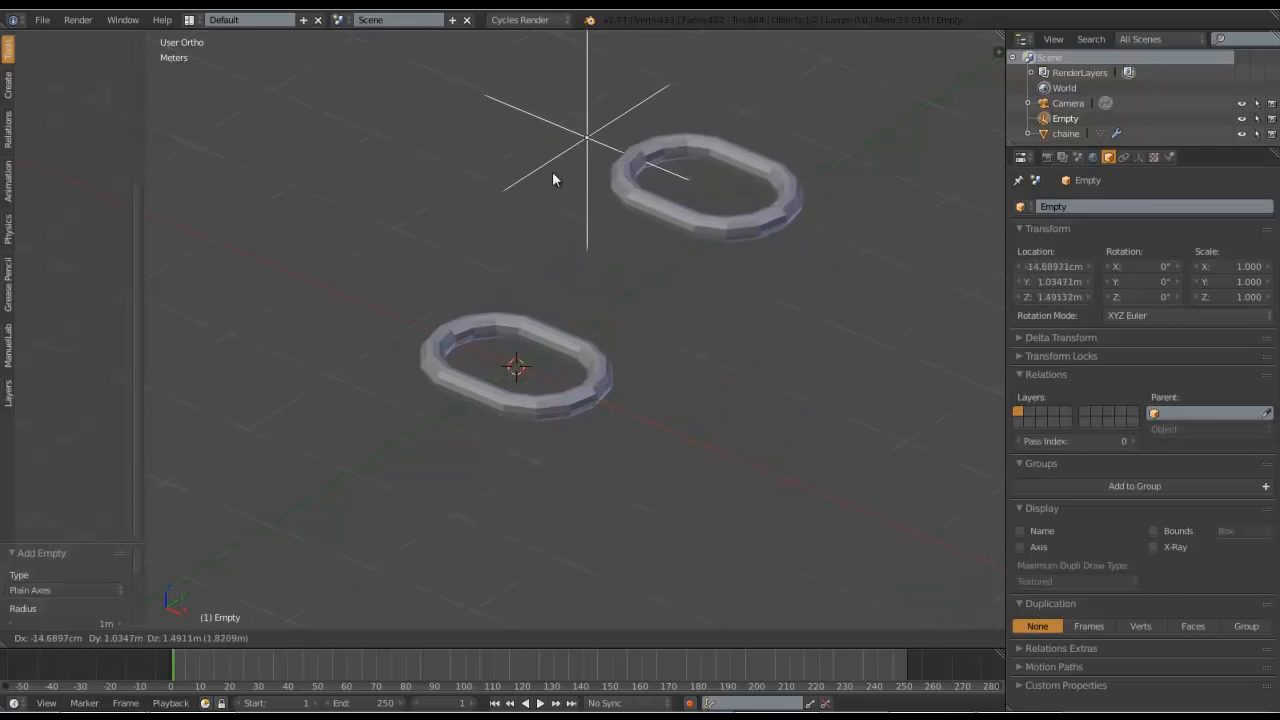
right_click(562, 364)
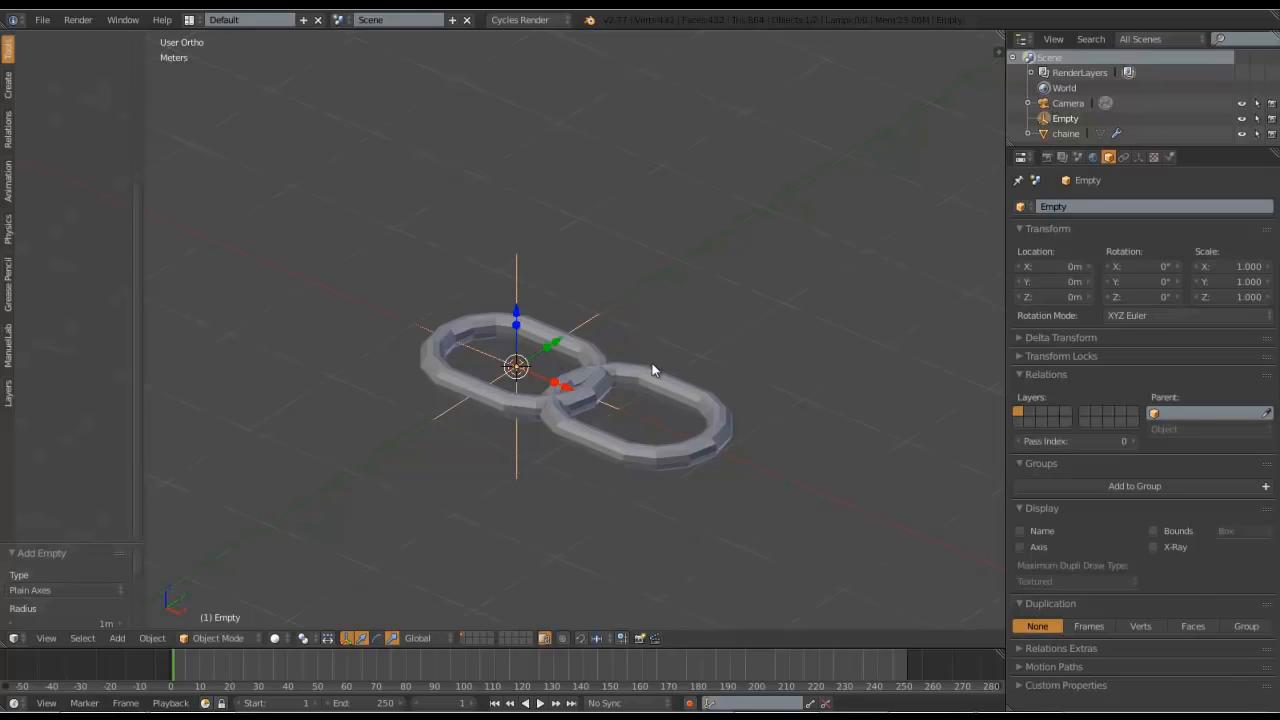
- Rotate the empty about the global X axis by about 50.5°, and turn it back by about 10.1°
key(r)
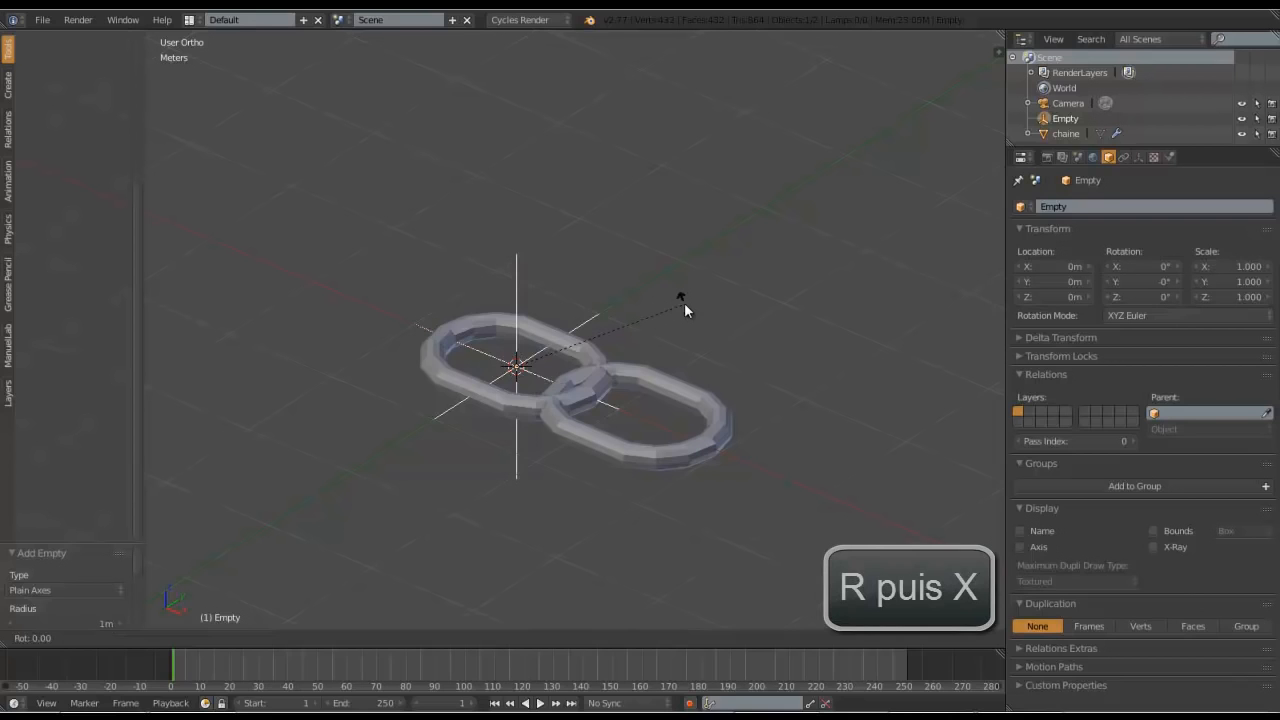
key(x)
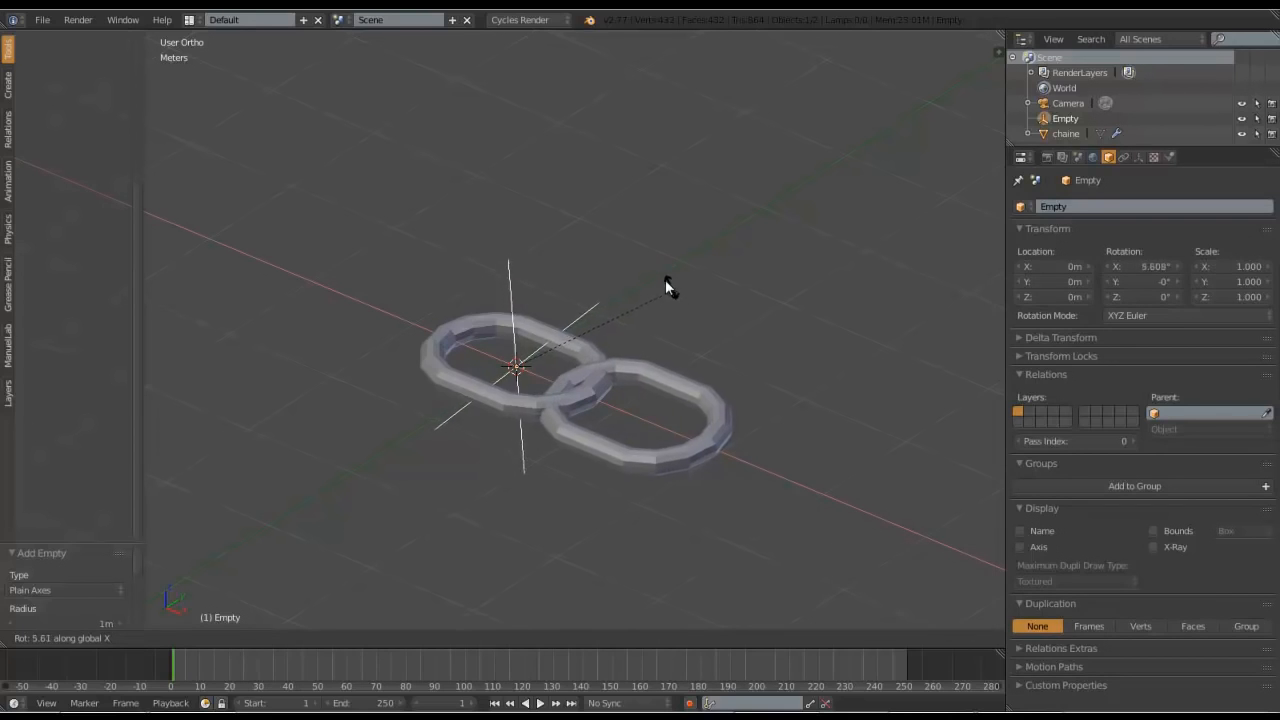
click(549, 271)
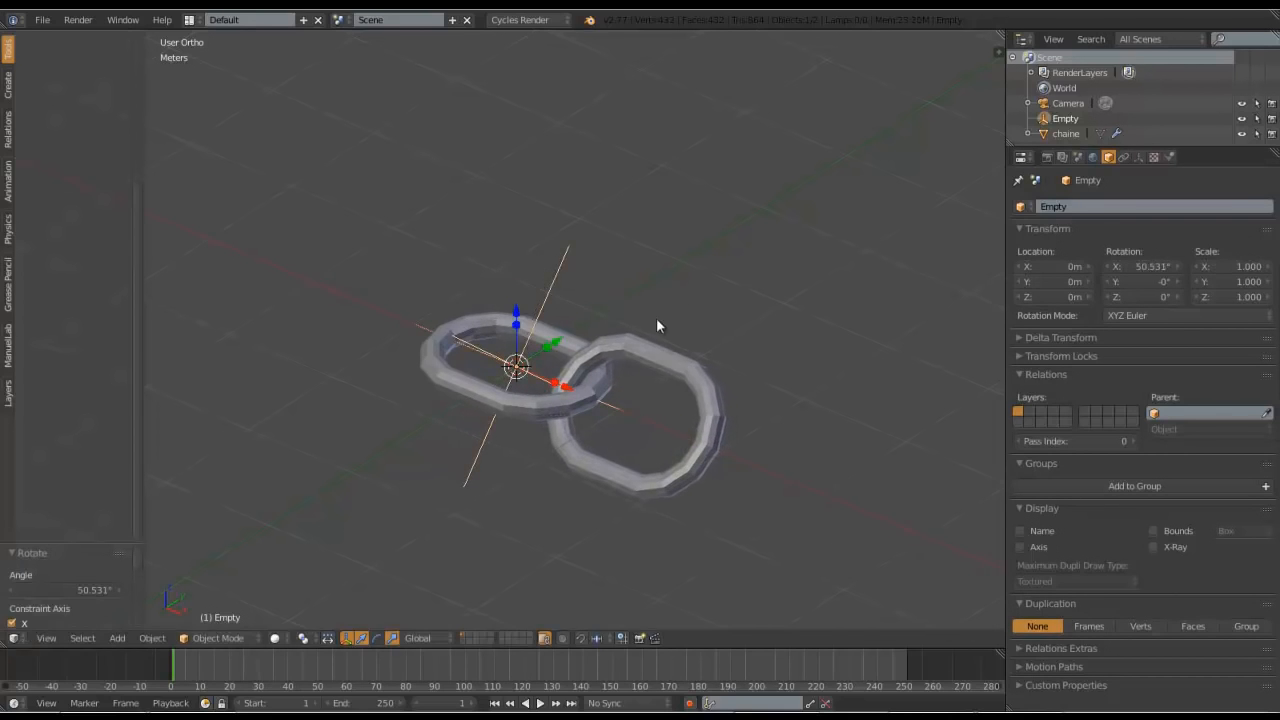
mouse_move(607, 293)
middle_down()
mouse_move(563, 289)
mouse_move(587, 319)
mouse_move(590, 299)
middle_up()
scroll(590, 303, up, 3)
key(r)
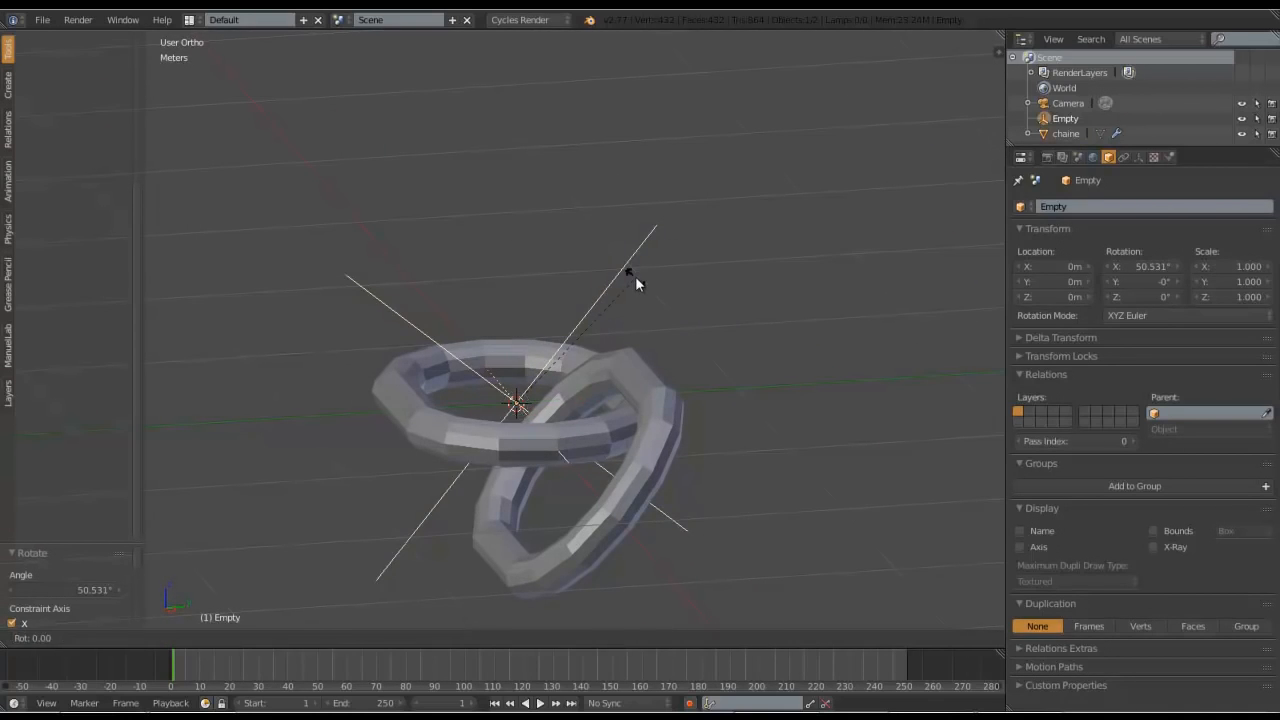
key(x)
click(671, 288)
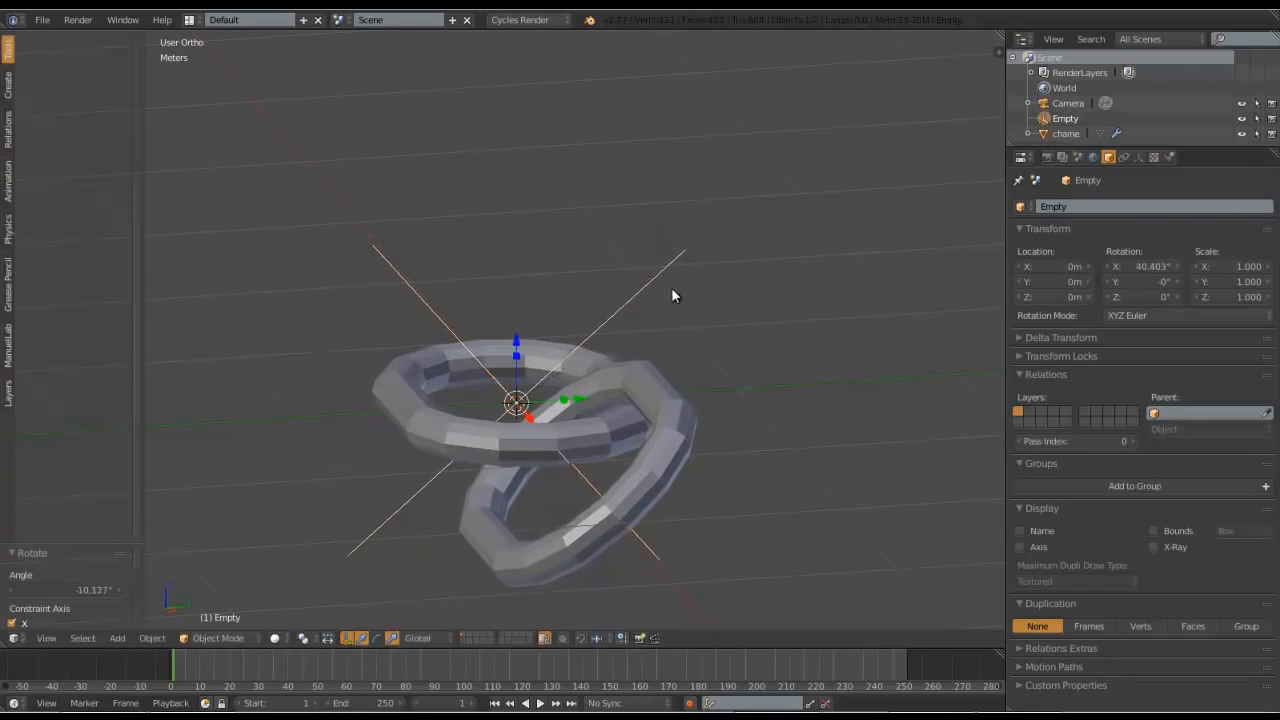
- Examine how the tilted second link interlocks with the first one from different angles and distances
scroll(664, 297, up, 5)
scroll(686, 330, down, 6)
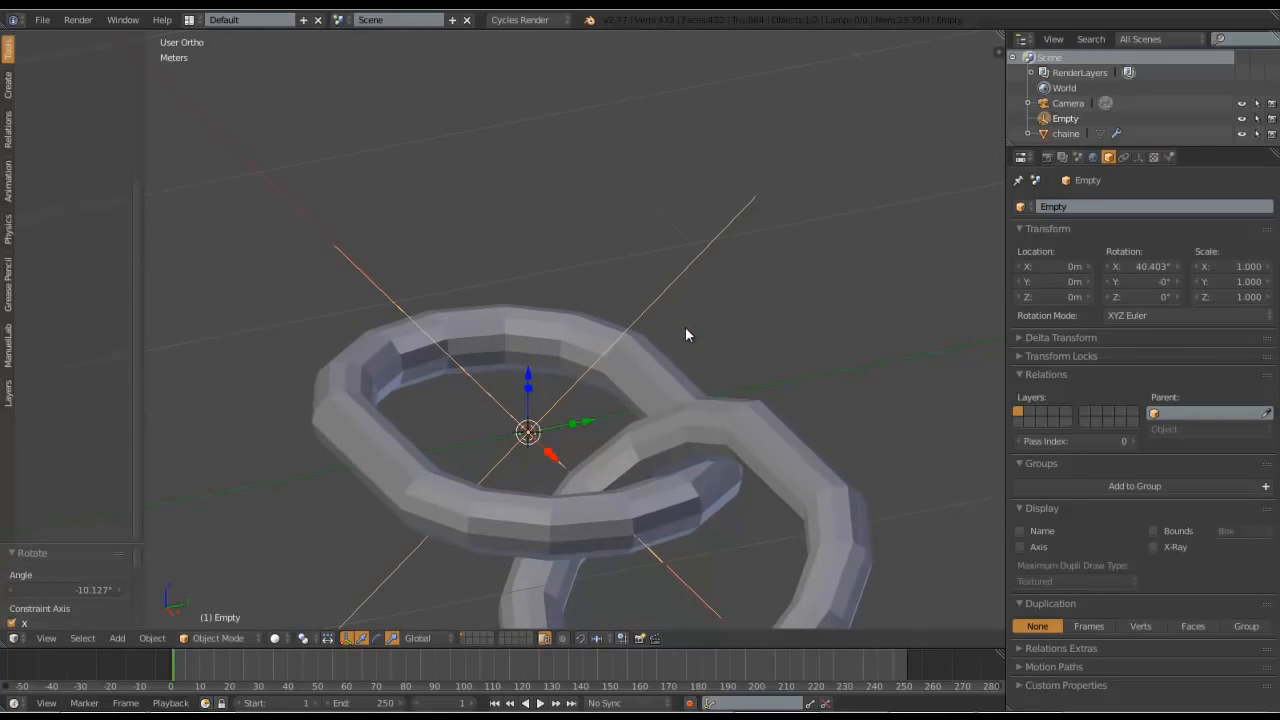
middle_drag(680, 346, 767, 346)
scroll(767, 346, down, 4)
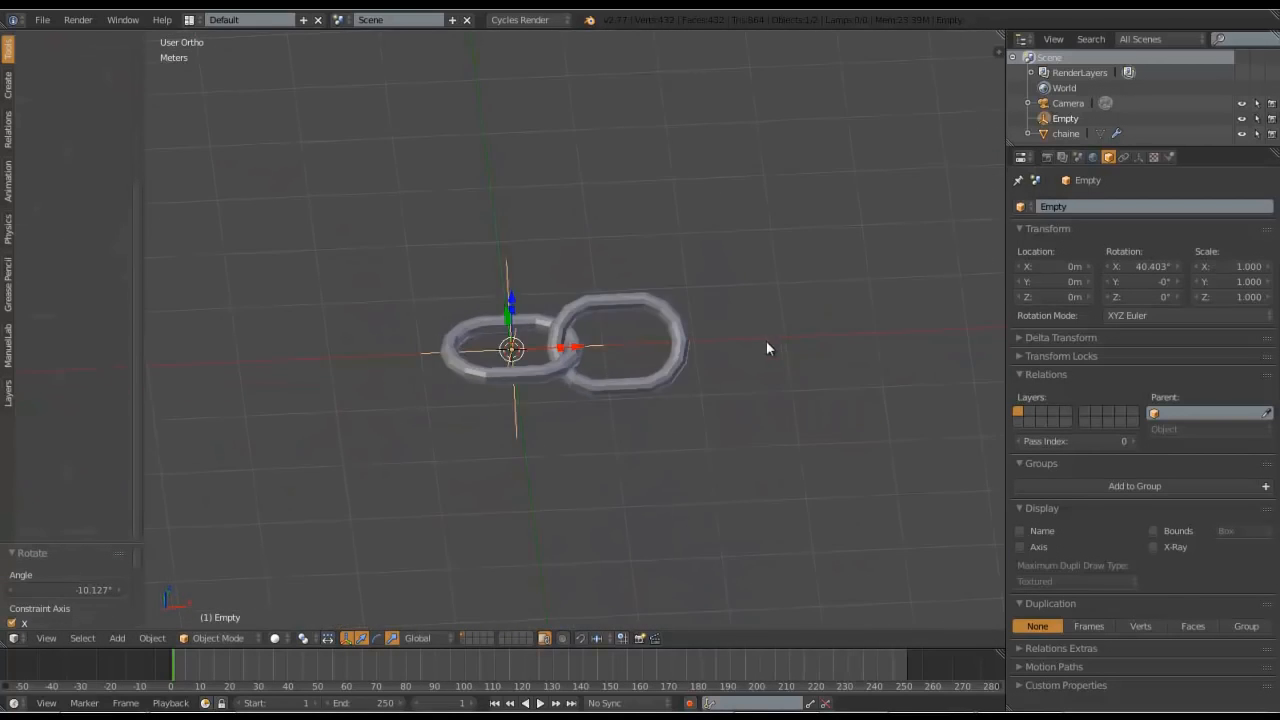
scroll(714, 355, up, 4)
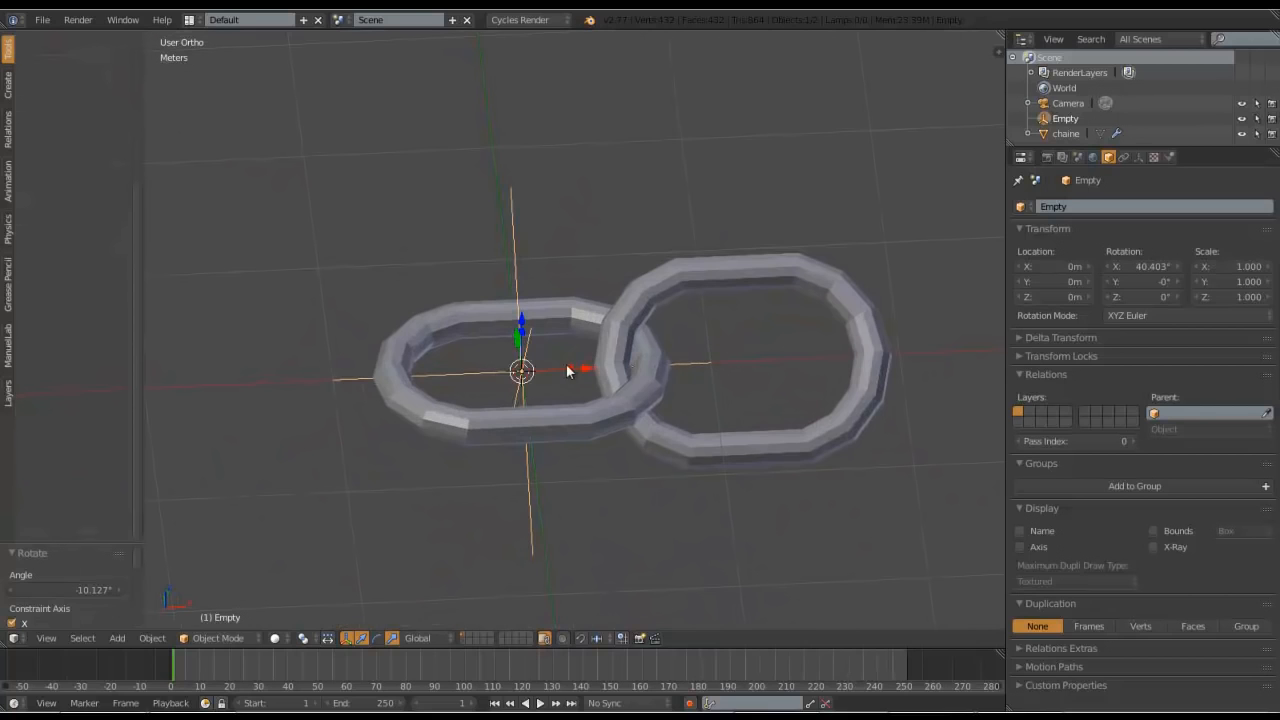
shift+middle_drag(729, 346, 634, 320)
scroll(628, 314, down, 2)
scroll(628, 314, down, 5)
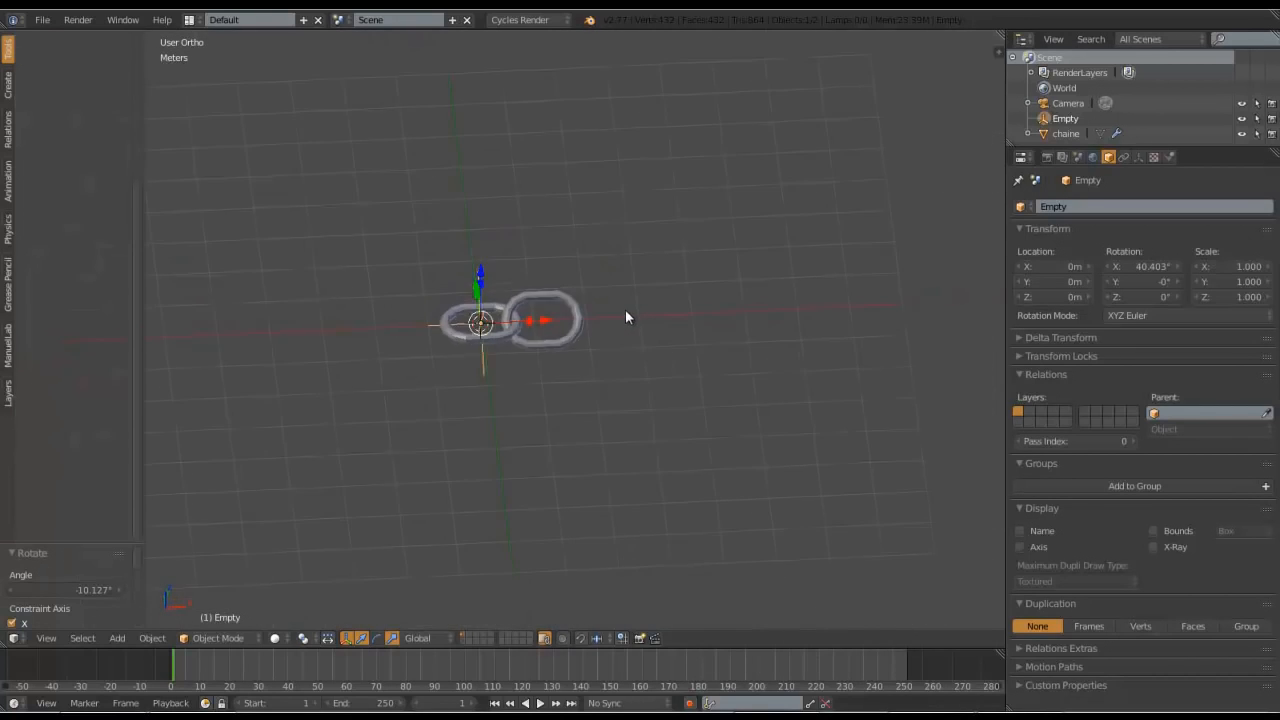
scroll(626, 317, up, 4)
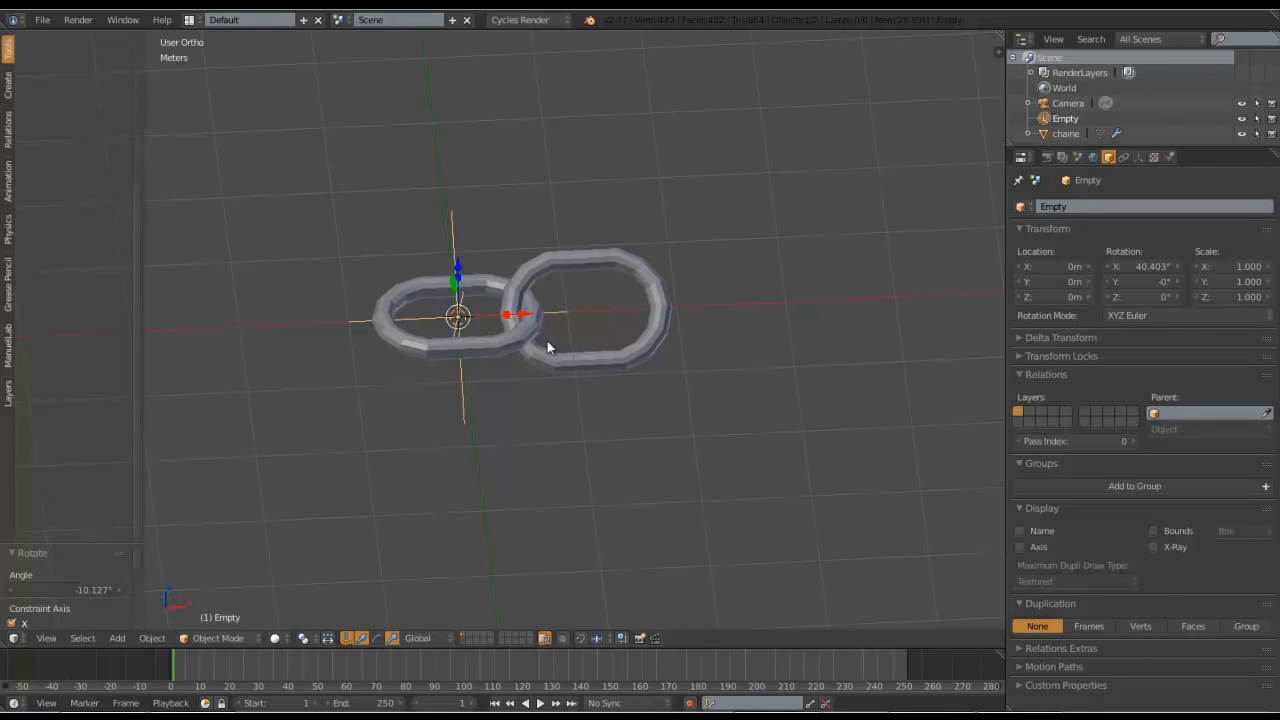
scroll(573, 334, down, 5)
shift+middle_drag(580, 337, 505, 379)
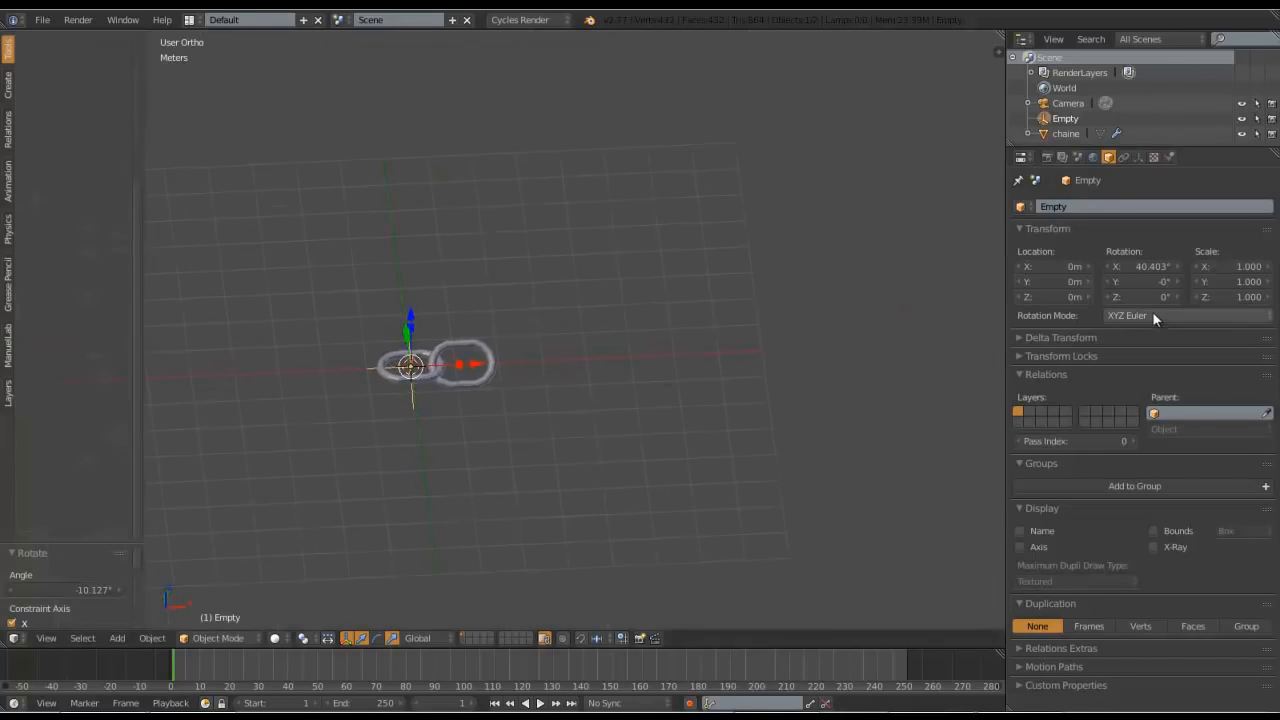
- Select the chain link and raise its Array modifier's count to 20
right_click(492, 364)
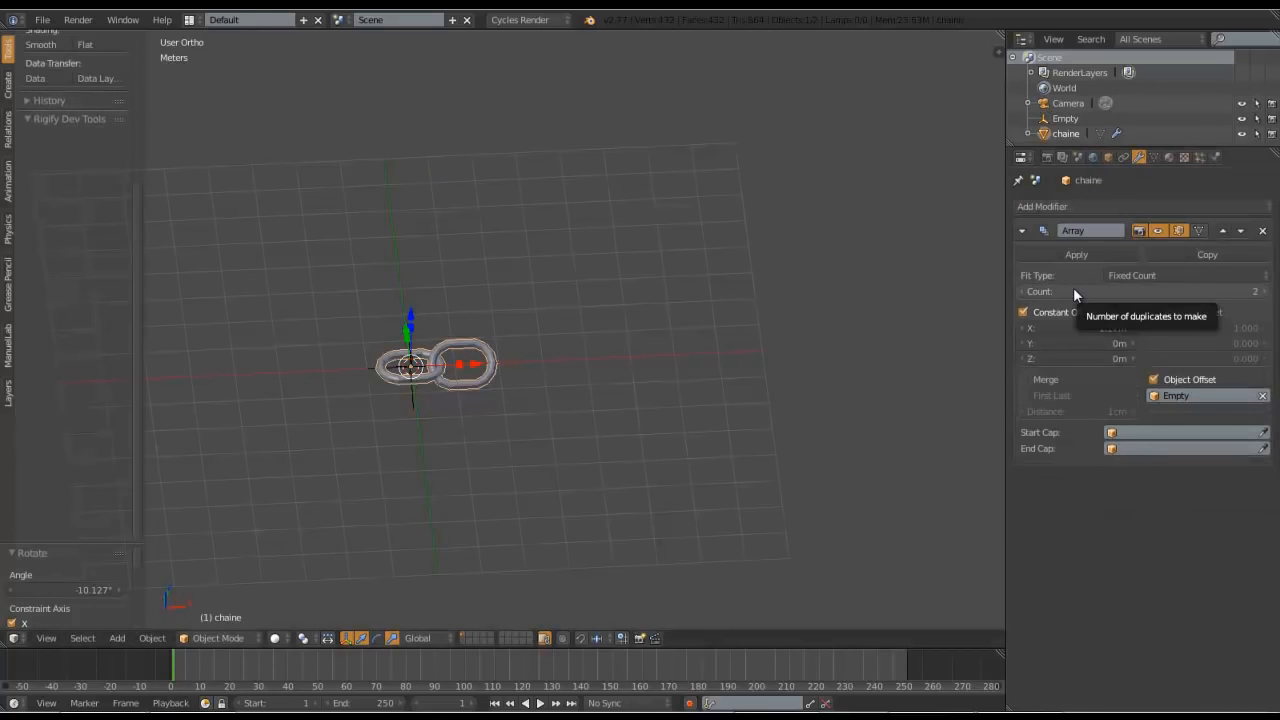
drag(1074, 291, 1092, 291)
scroll(604, 328, down, 4)
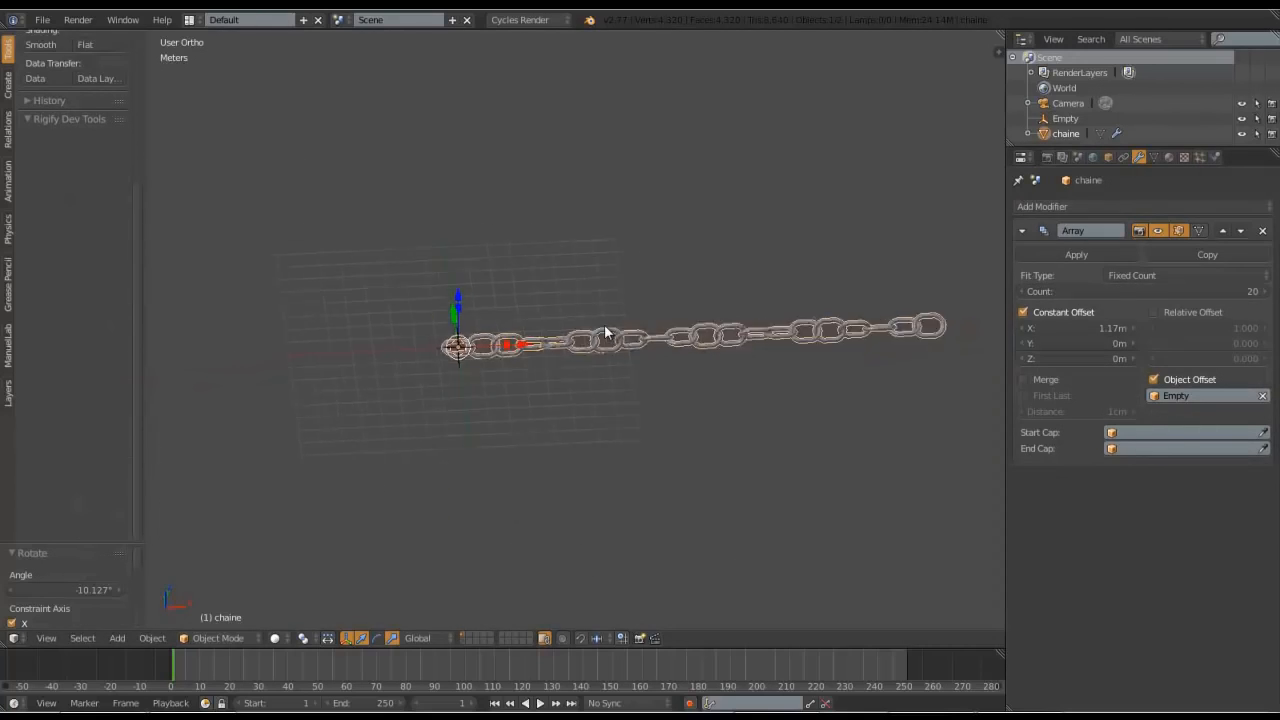
middle_drag(604, 328, 526, 341)
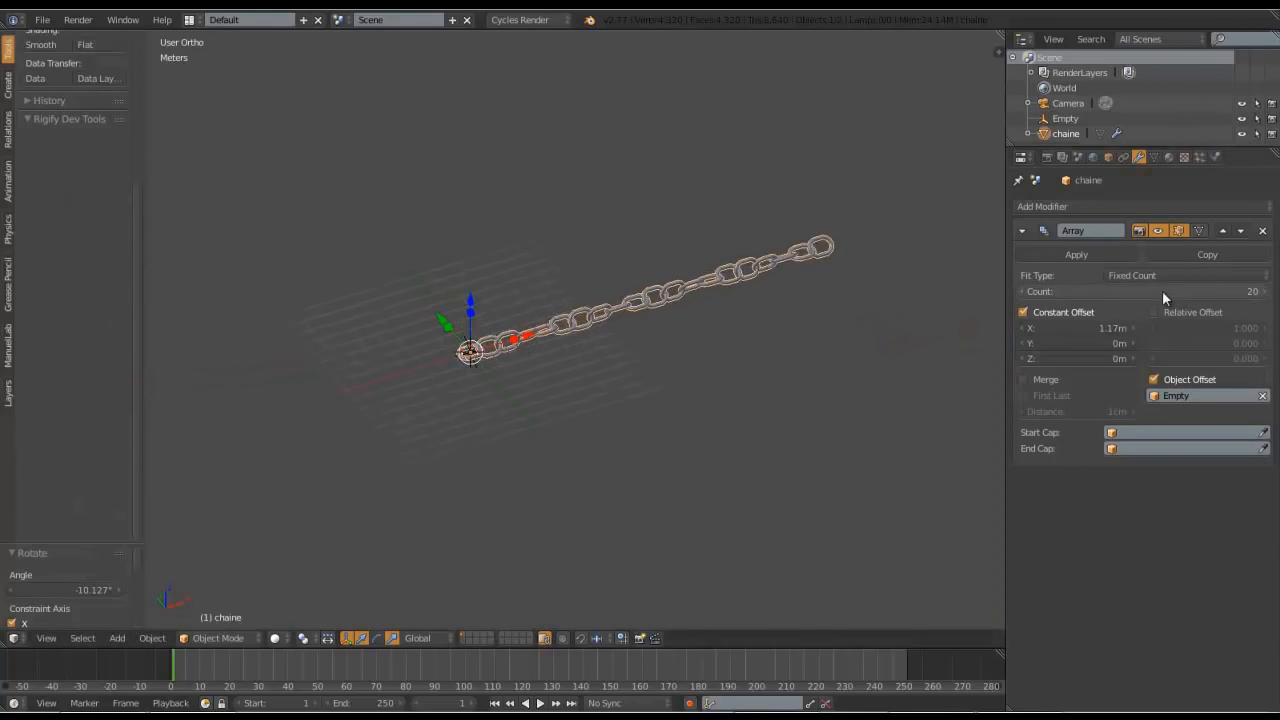
- Try an array count of 58, and reduce the count to 13
drag(1163, 290, 1201, 288)
scroll(715, 326, down, 4)
middle_drag(715, 326, 667, 340)
scroll(725, 301, up, 3)
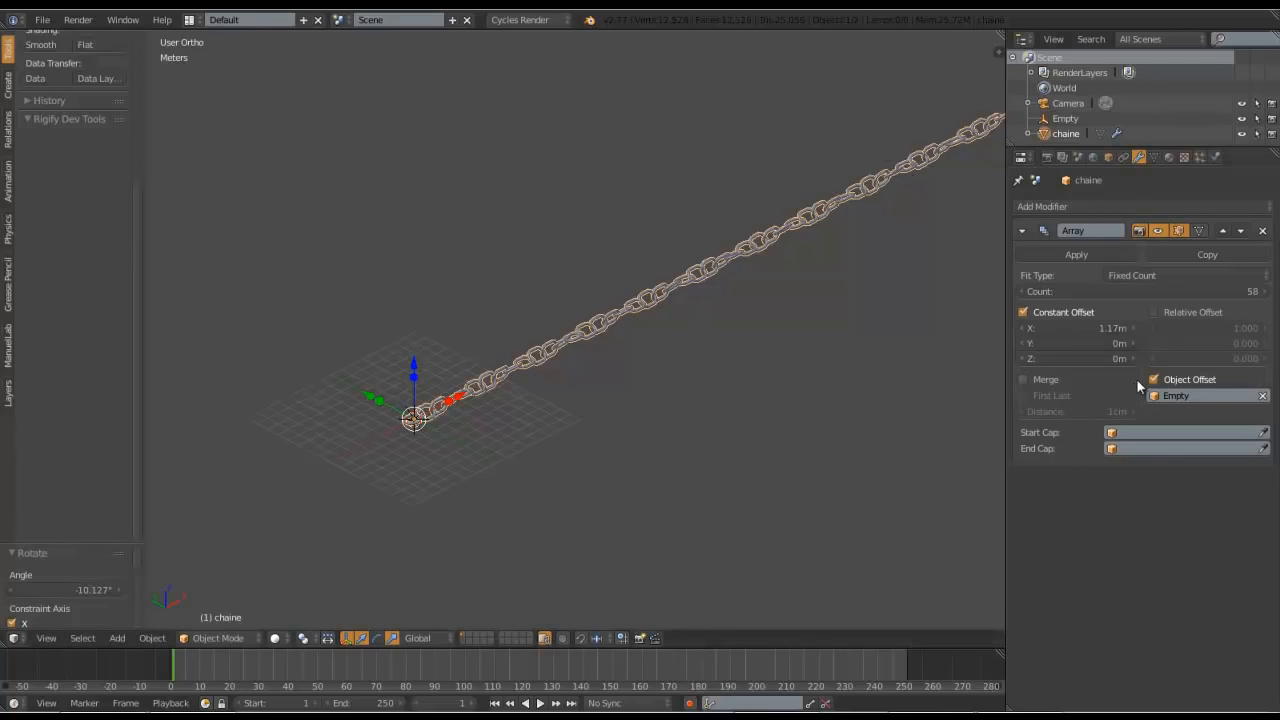
drag(1198, 288, 1156, 283)
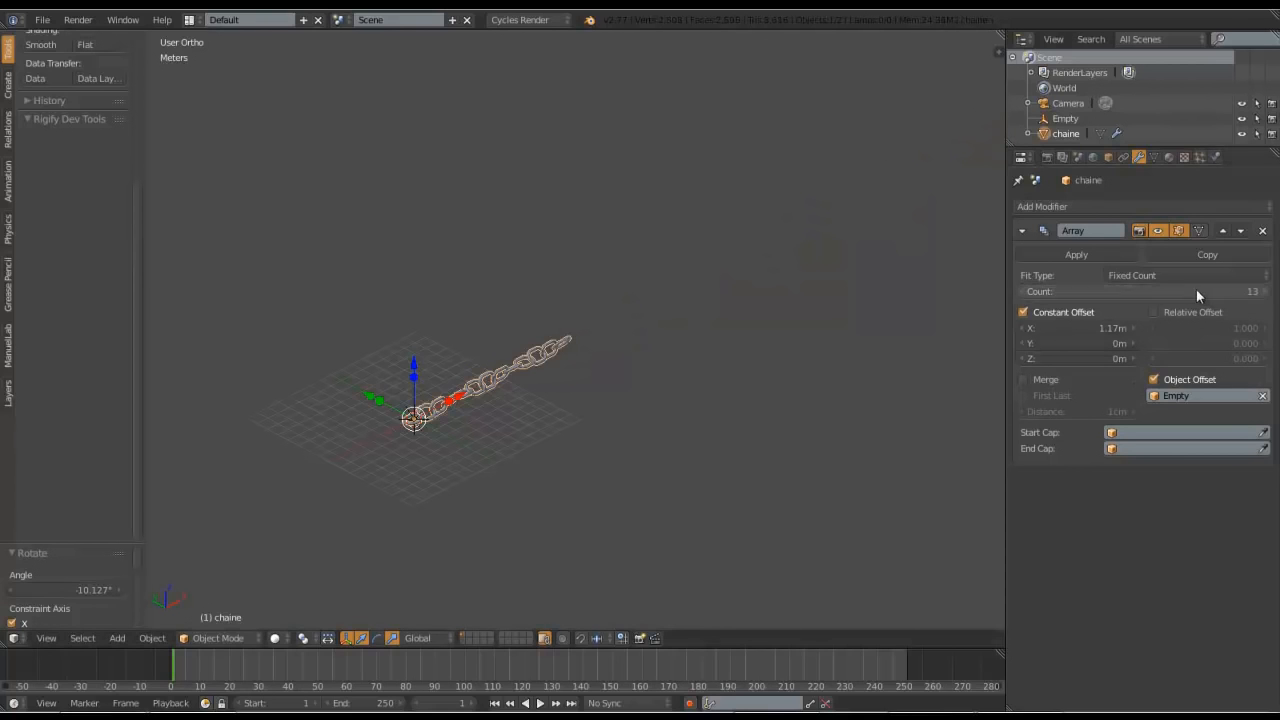
- Examine the chain from several angles and distances, checking how the repeated links interlock along its length
scroll(595, 384, up, 3)
middle_drag(595, 384, 606, 256)
scroll(517, 418, up, 3)
scroll(593, 217, down, 4)
scroll(590, 262, up, 4)
scroll(725, 338, down, 5)
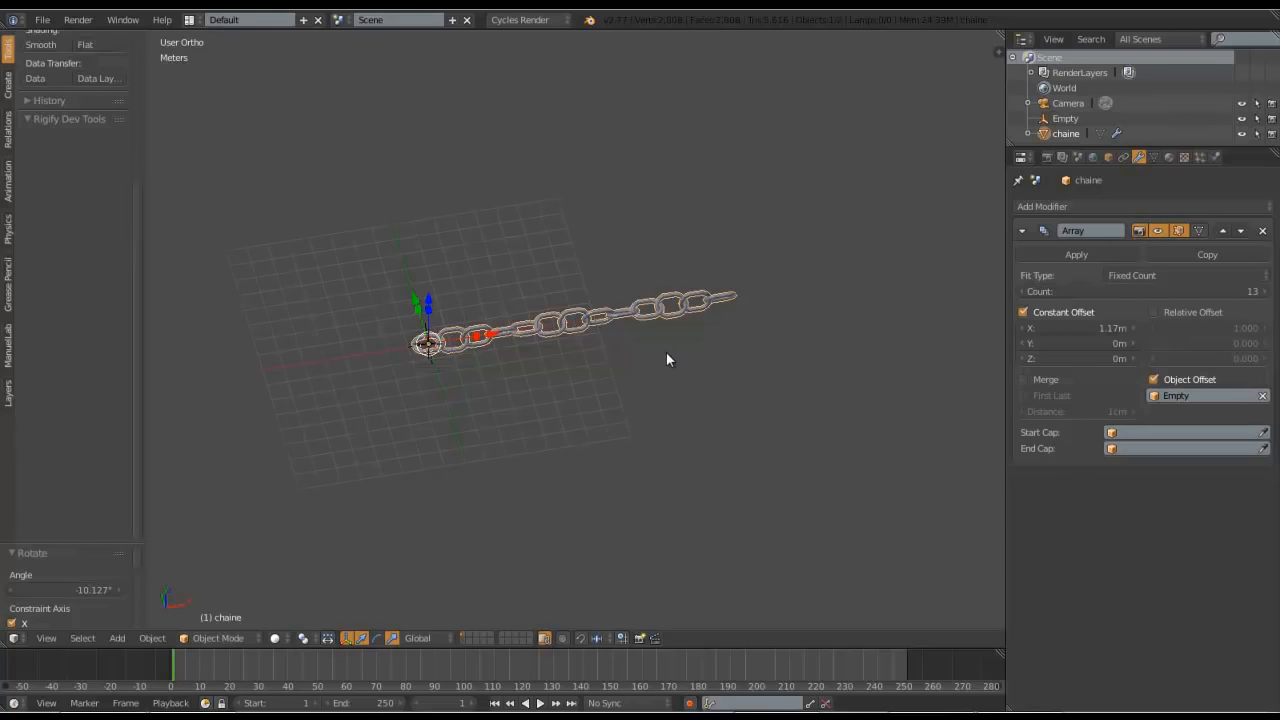
scroll(666, 351, up, 3)
middle_drag(661, 355, 622, 389)
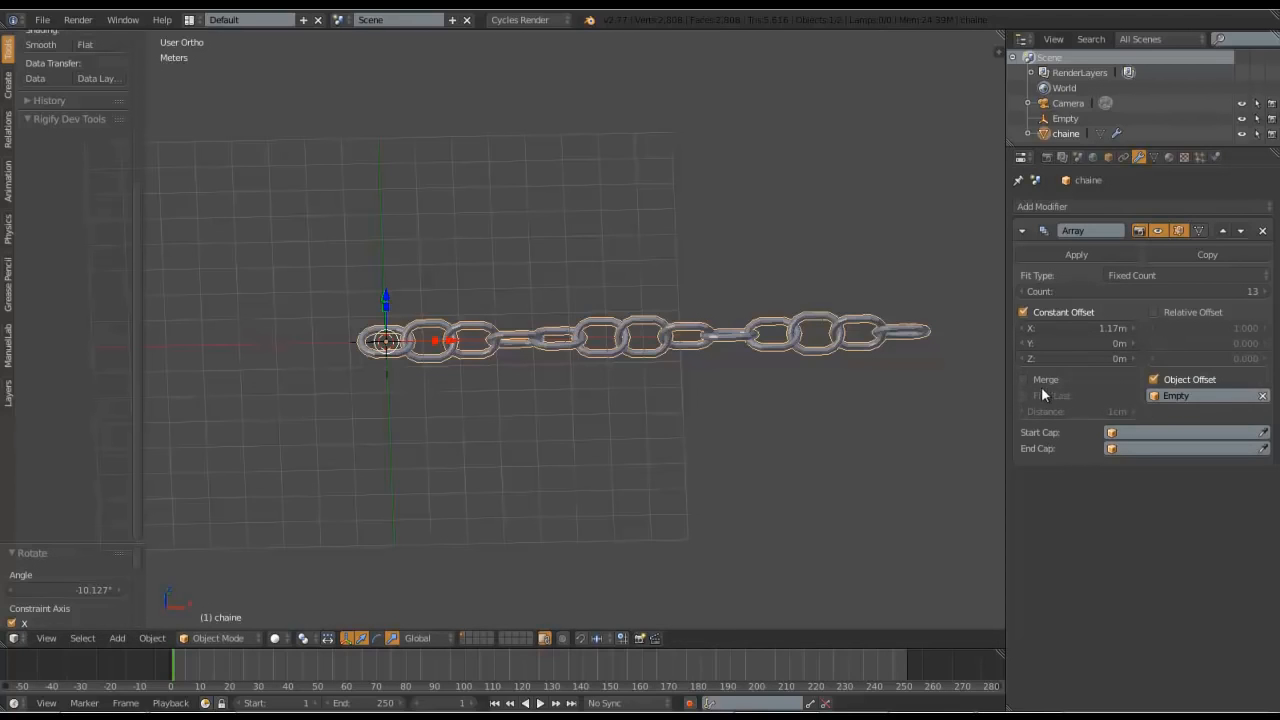
scroll(697, 420, up, 3)
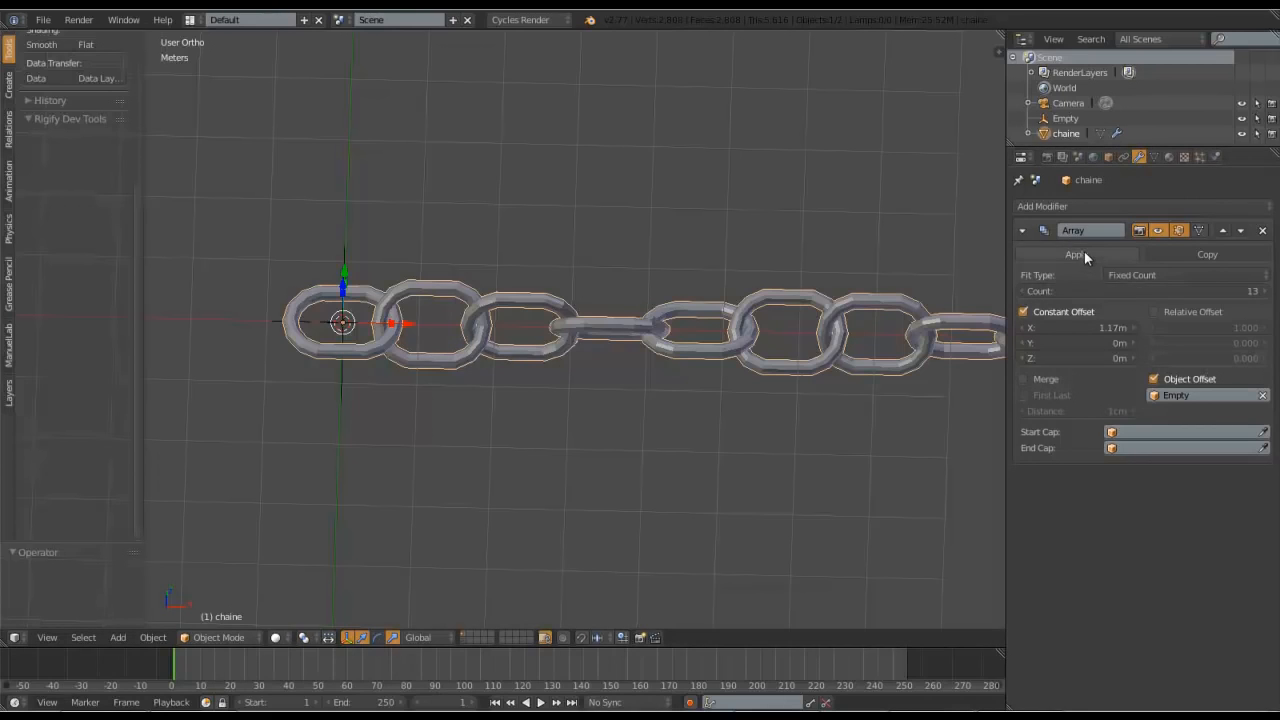
- Try the array's Merge option and turn it back off, and raise the count to 14
click(1029, 378)
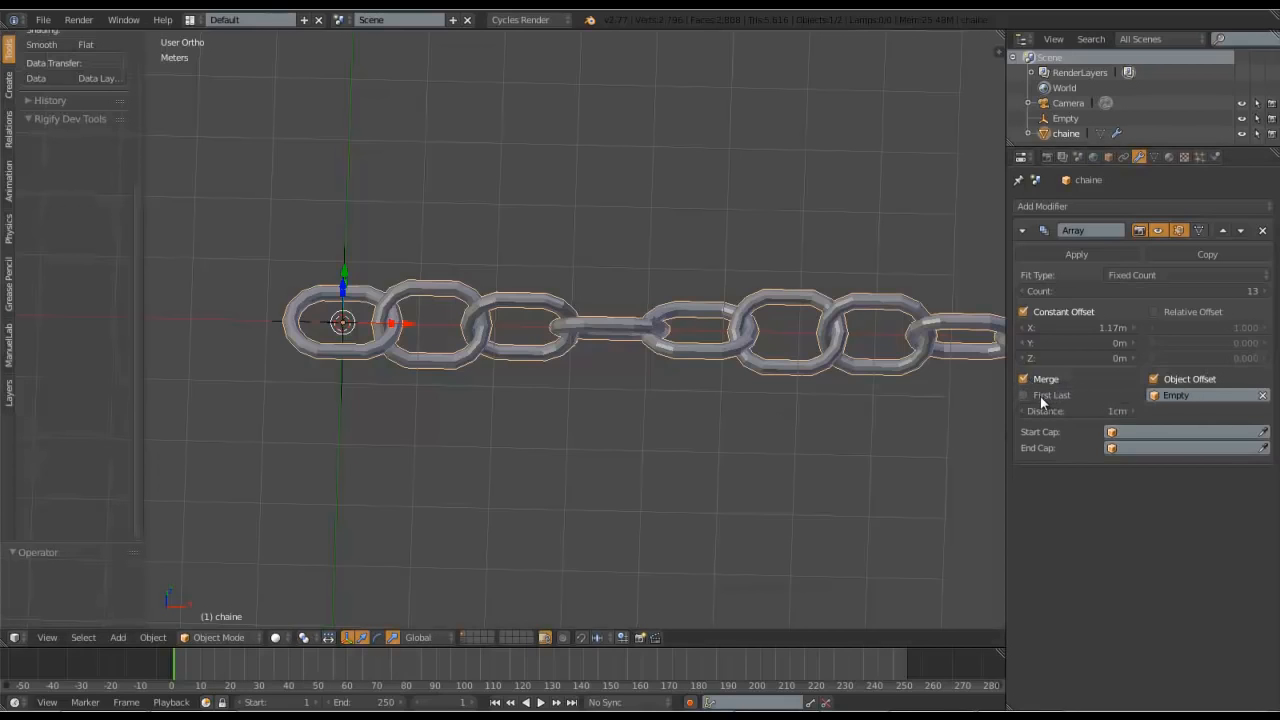
scroll(720, 350, down, 3)
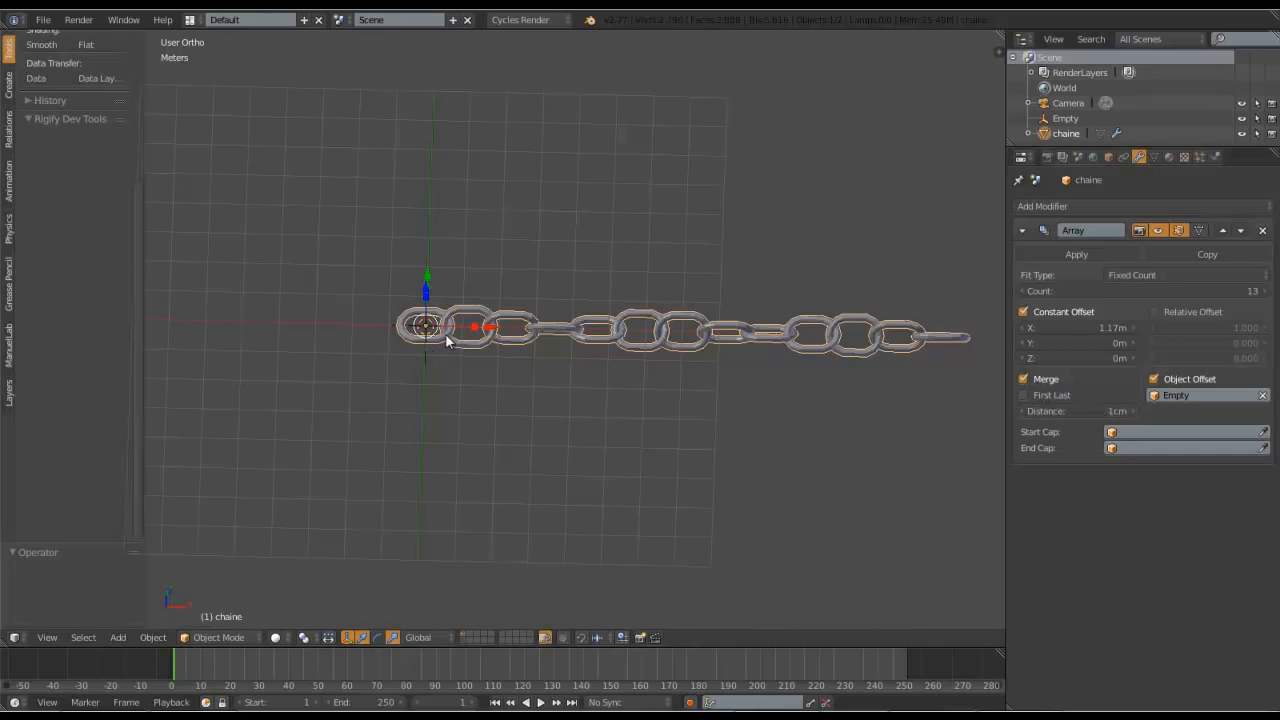
click(1022, 379)
scroll(977, 384, down, 2)
scroll(841, 349, up, 1)
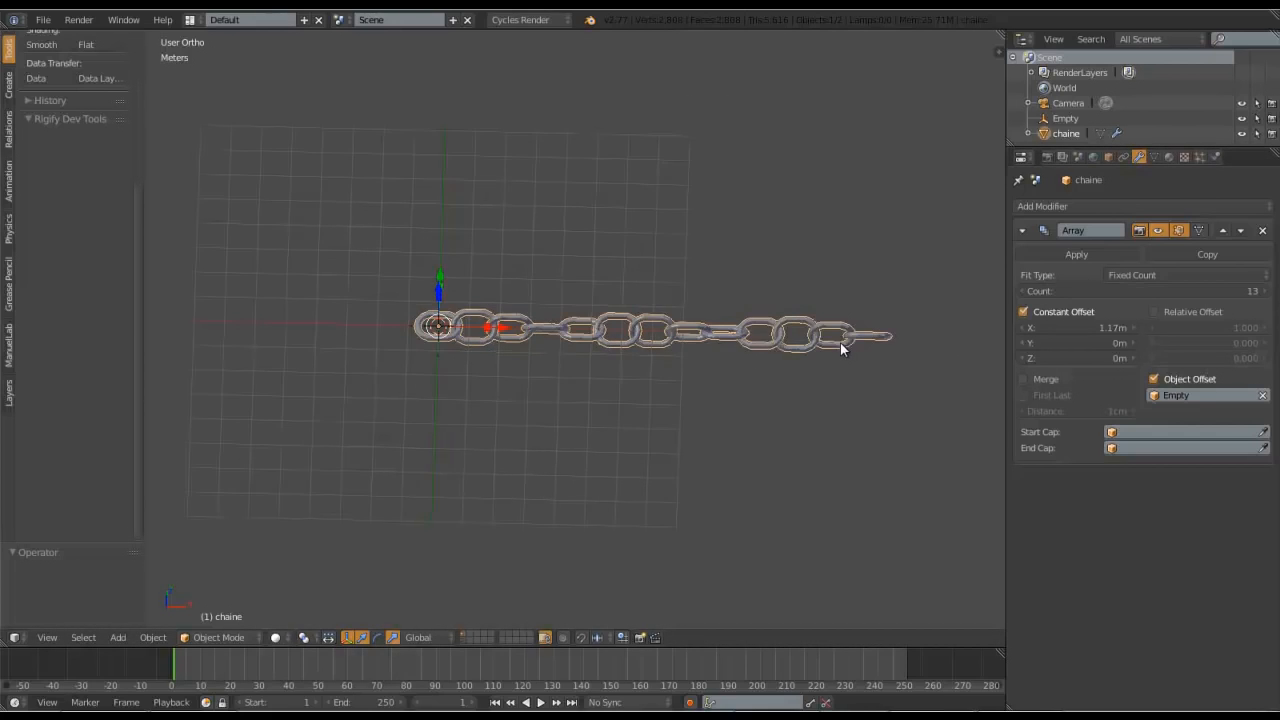
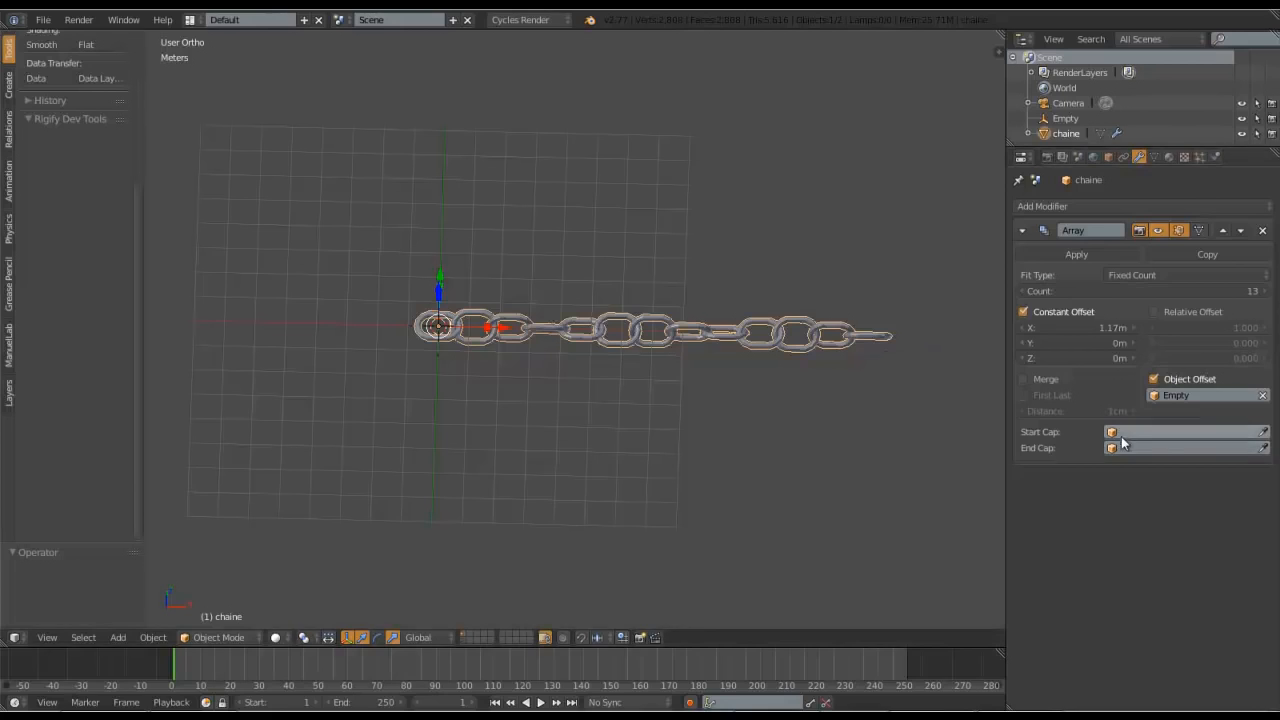
drag(1158, 291, 1149, 291)
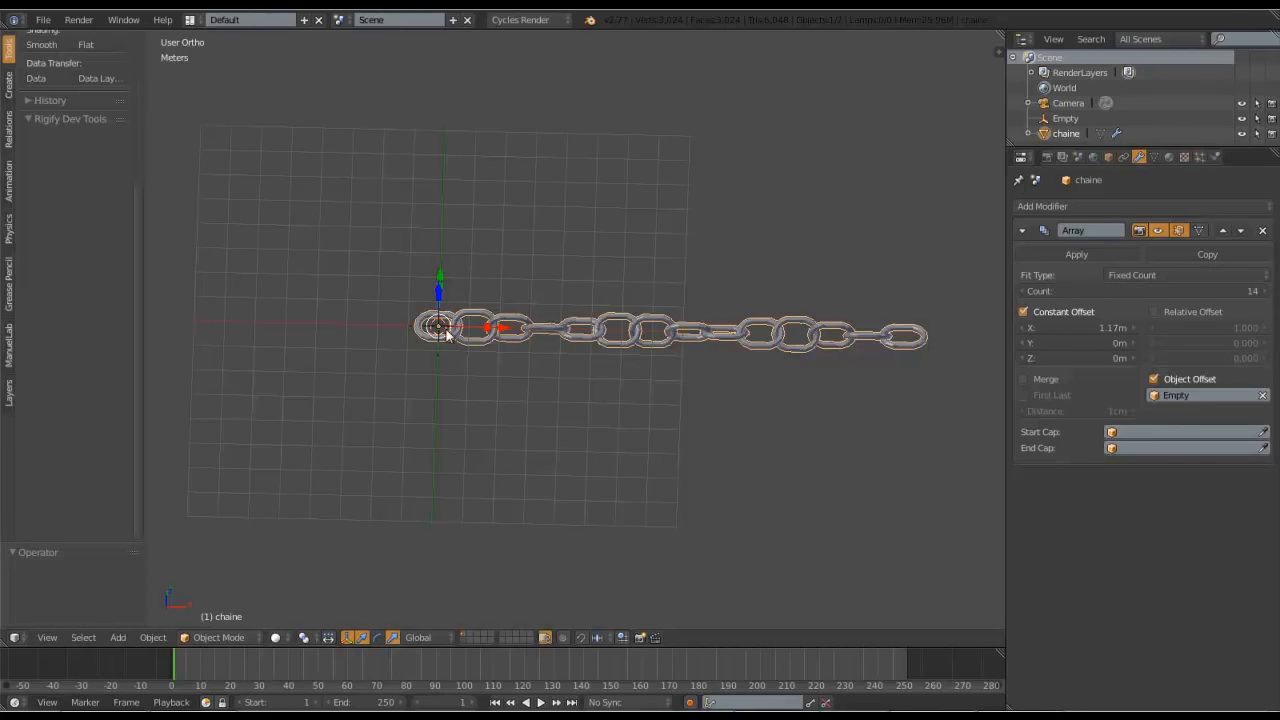
- Change the array's fit type to Fit Length and set the length to 10 m
click(1186, 279)
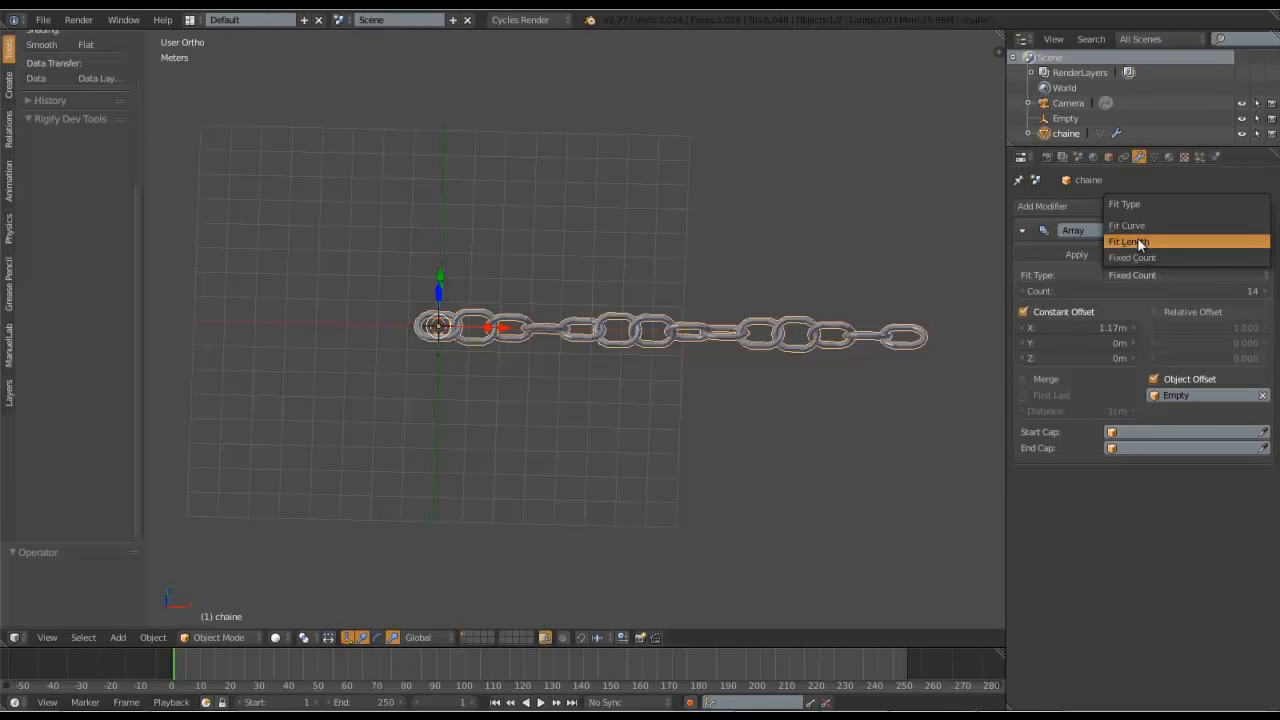
click(1137, 241)
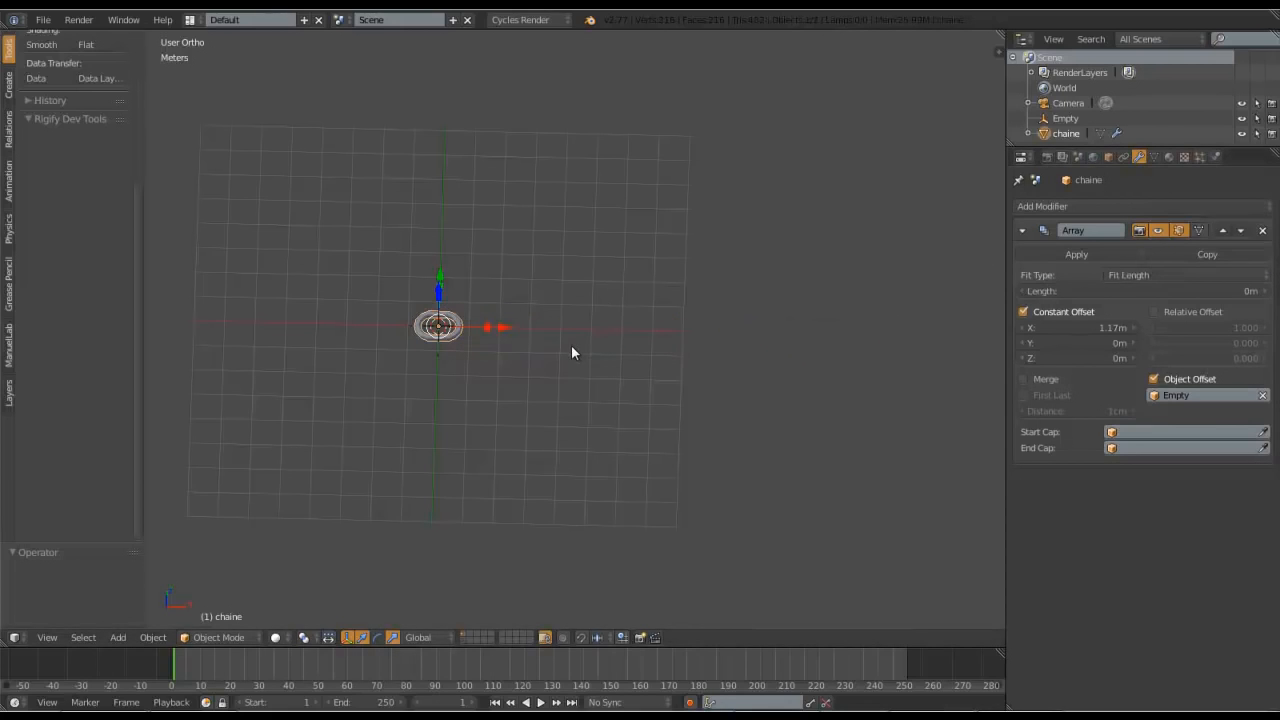
middle_drag(569, 357, 616, 437)
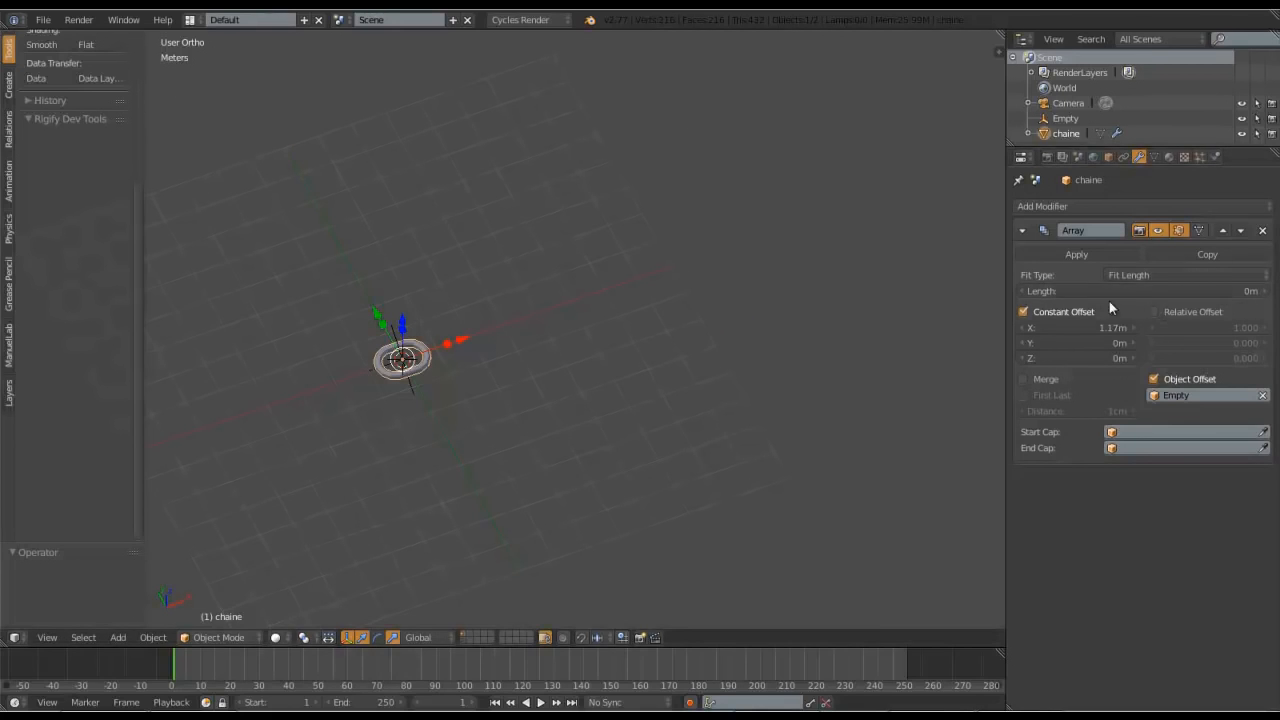
click(1191, 290)
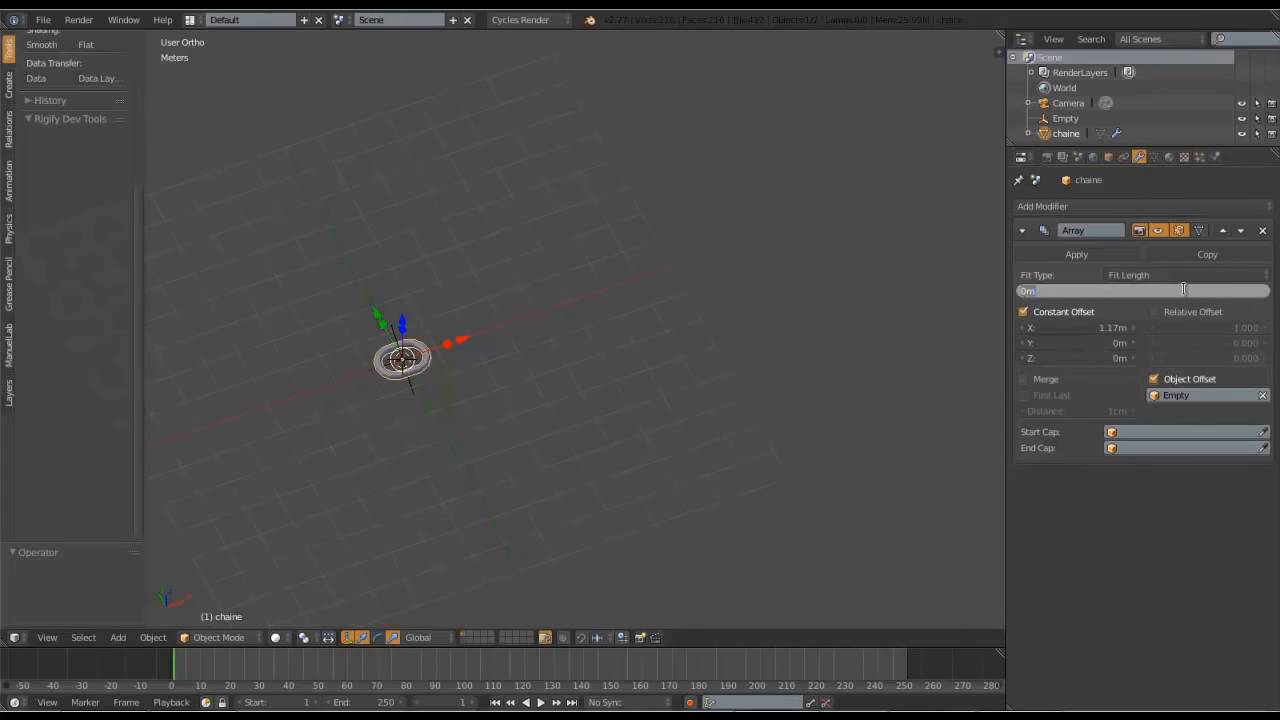
key(Return)
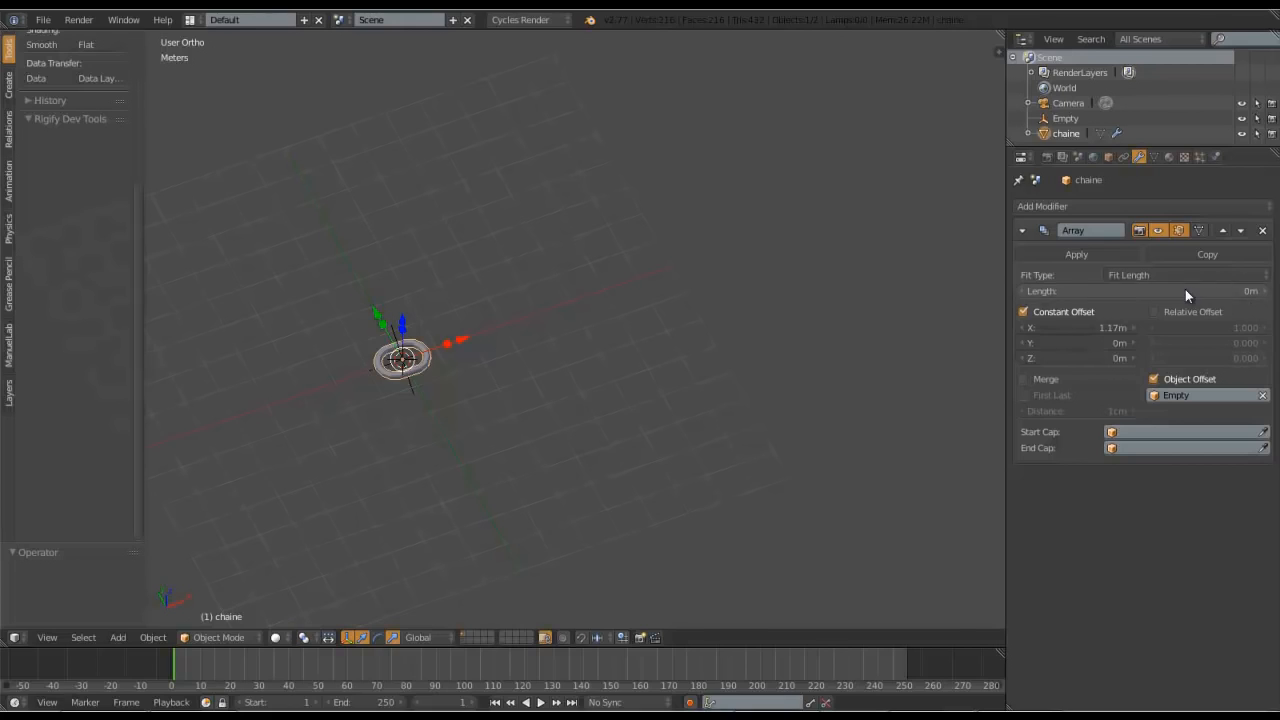
click(1185, 290)
text(10)
key(Return)
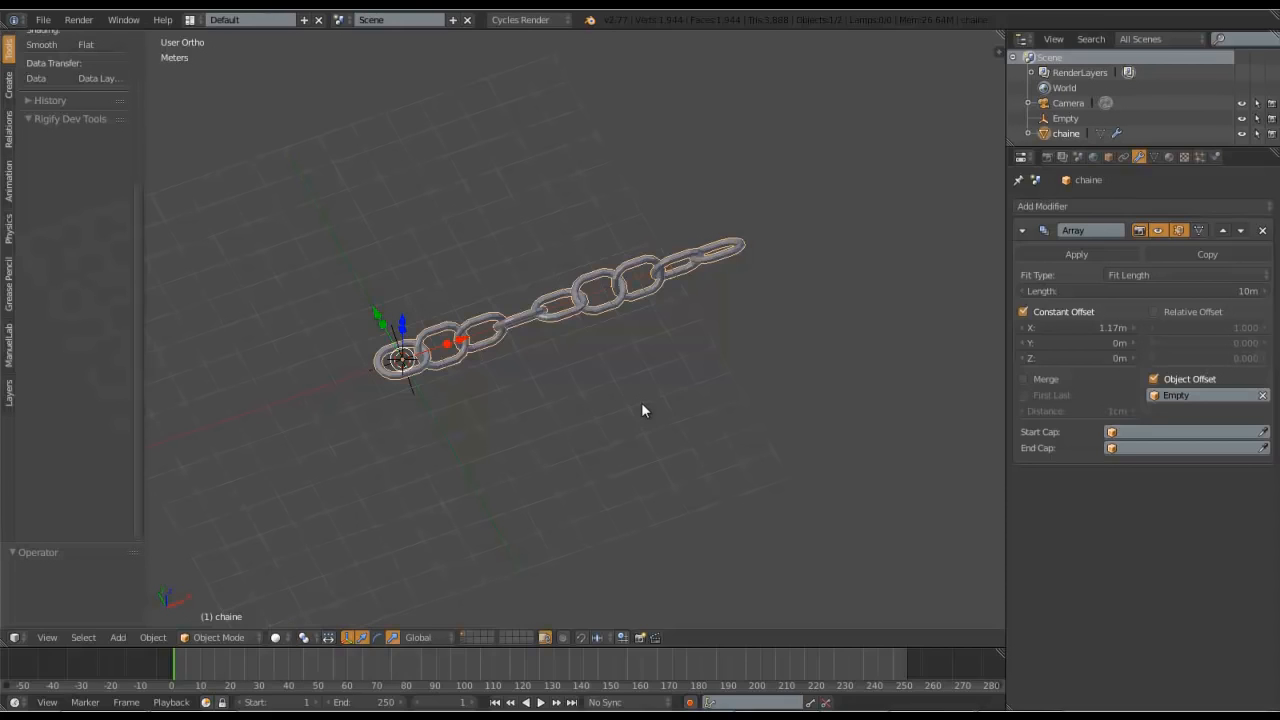
- Change the array's fit type to Fit Curve without assigning a curve
click(1148, 274)
click(1133, 223)
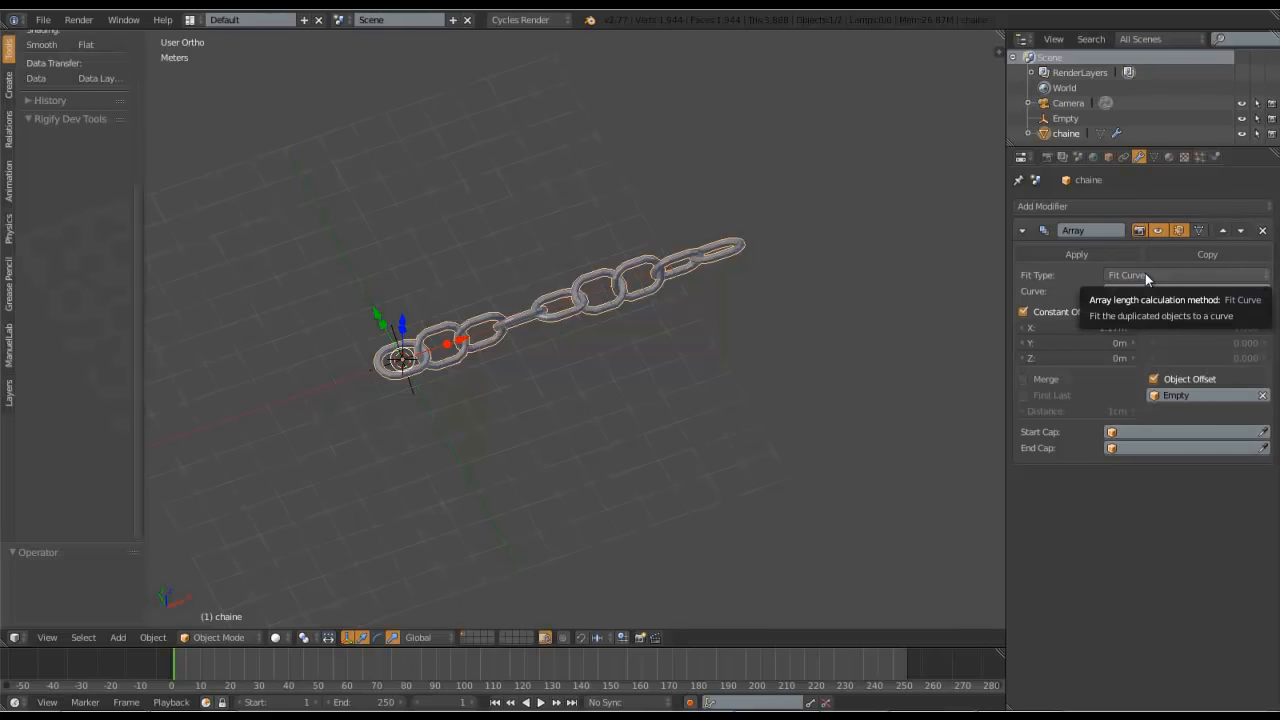
scroll(600, 320, up, 2)
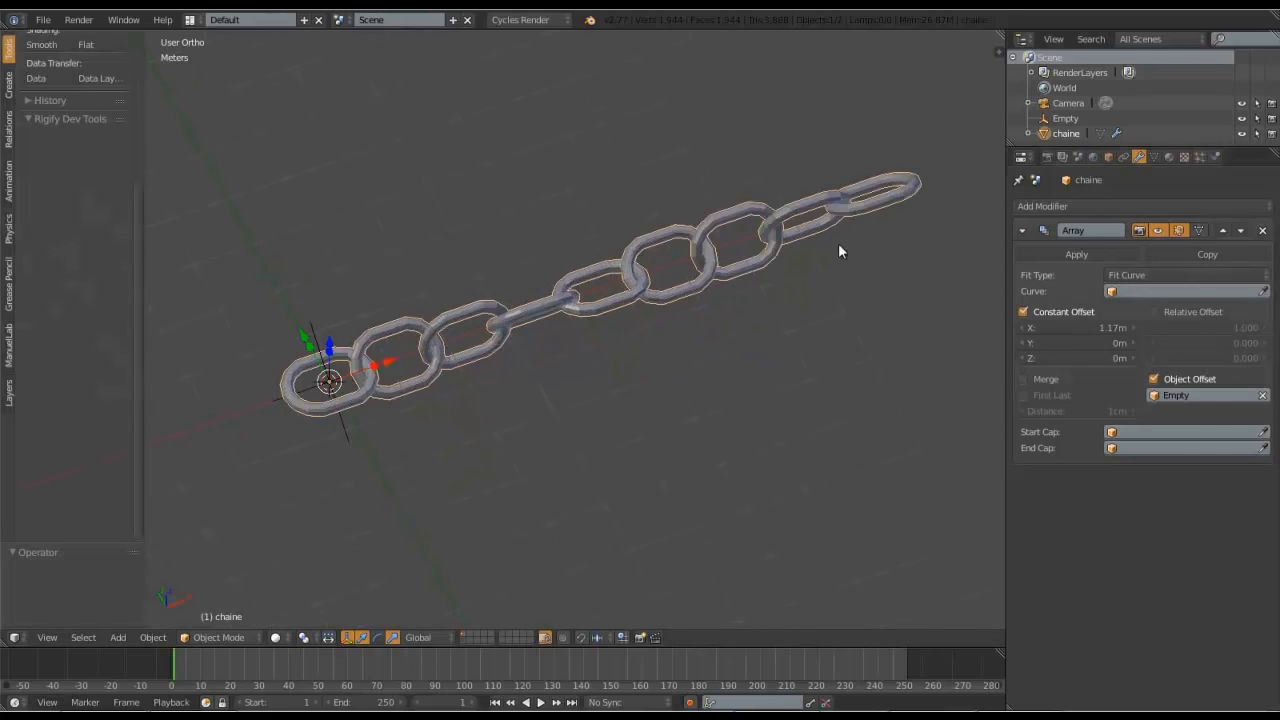
- Return the array's fit type to Fit Length and set the length to 0 m
click(1139, 272)
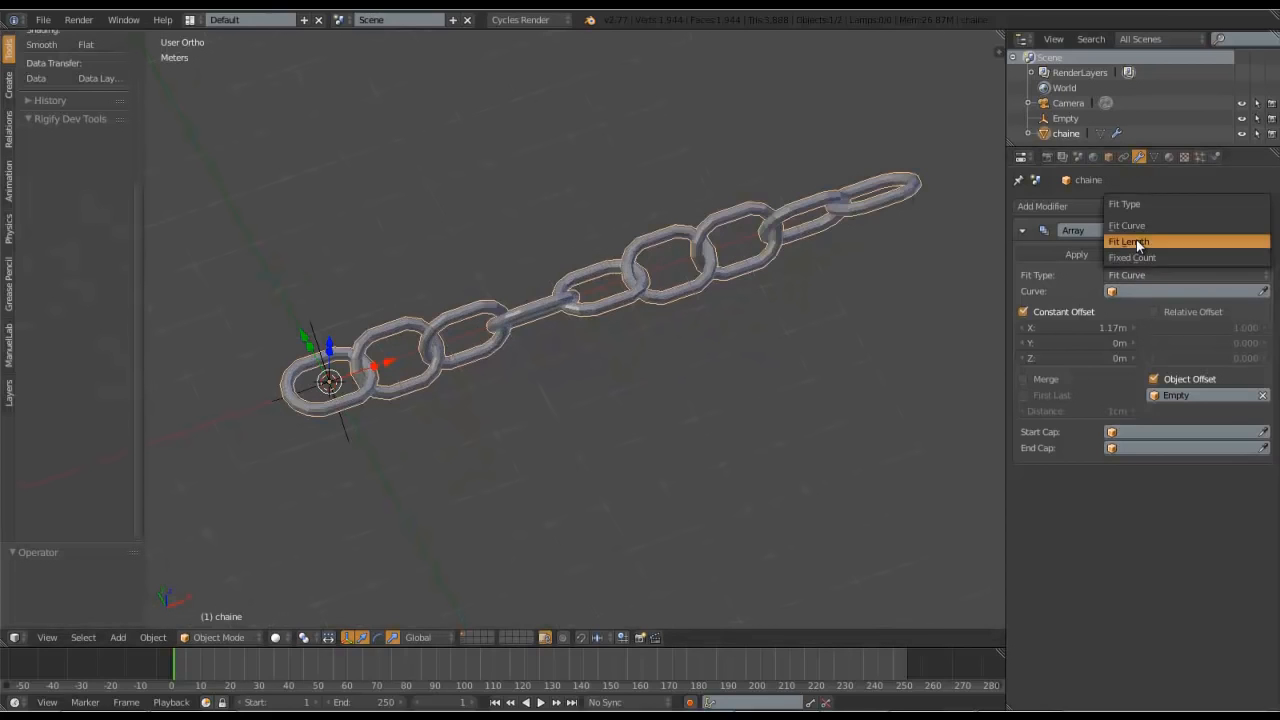
click(1136, 241)
click(1167, 290)
text(0)
key(Return)
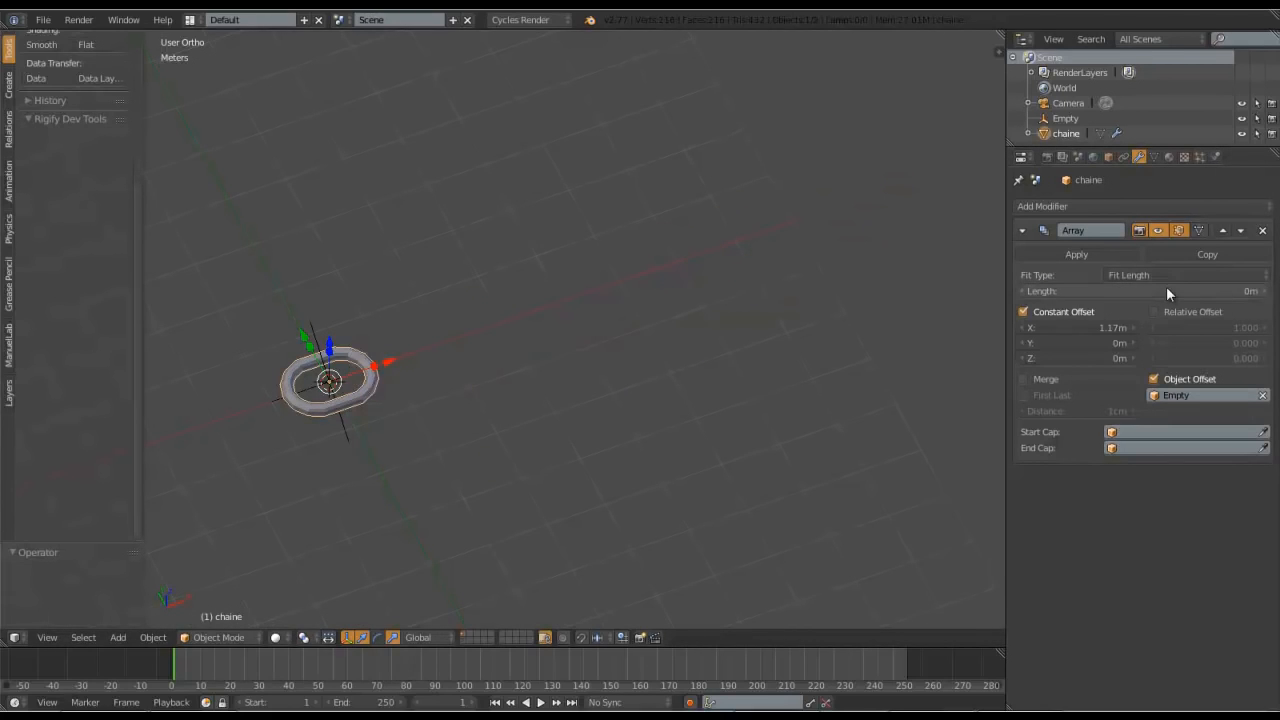
- Set the array's fit length back to 10 m
click(1168, 278)
click(1154, 288)
text(10)
key(Return)
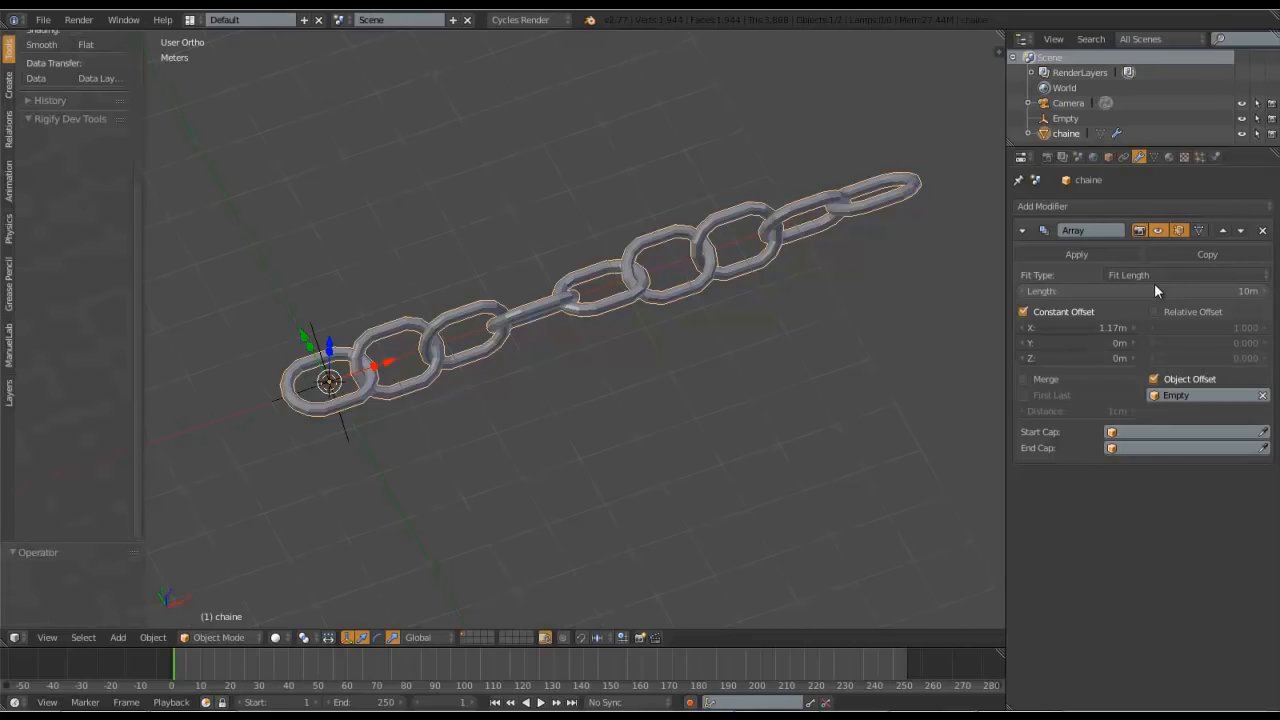
- Try the Fit Curve fit type on the array, and return it to Fixed Count
click(1139, 276)
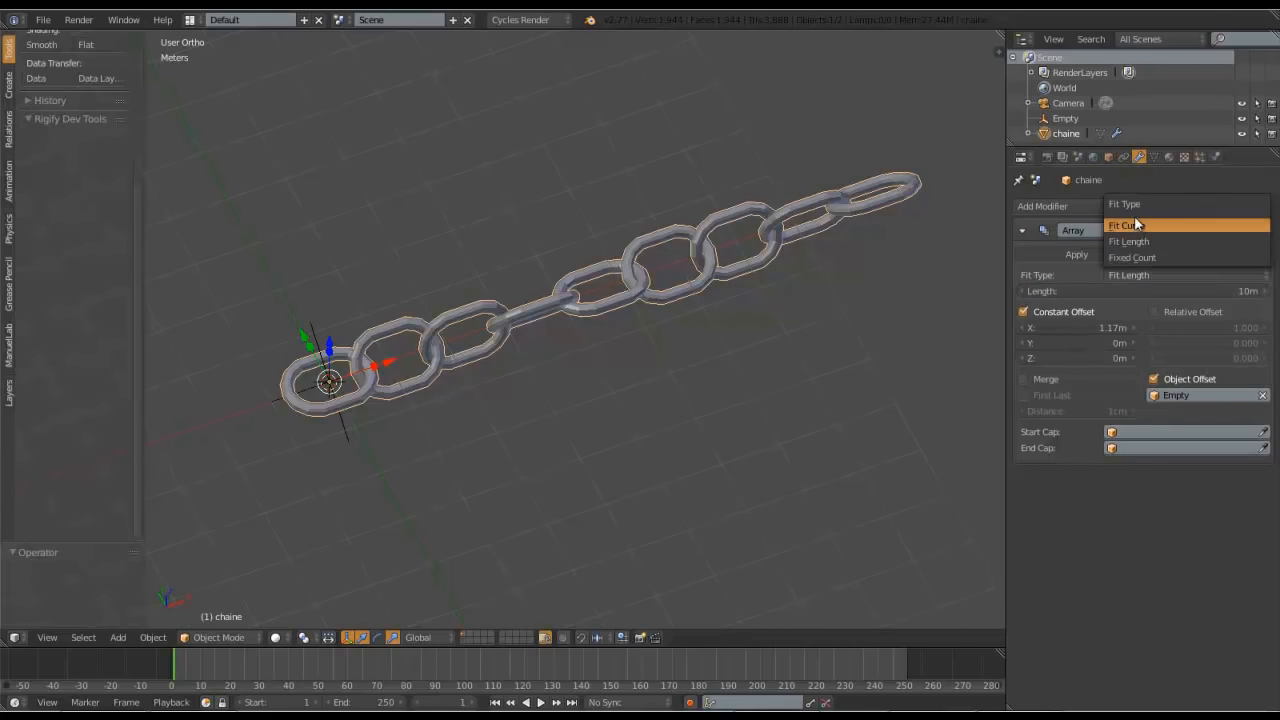
click(1137, 226)
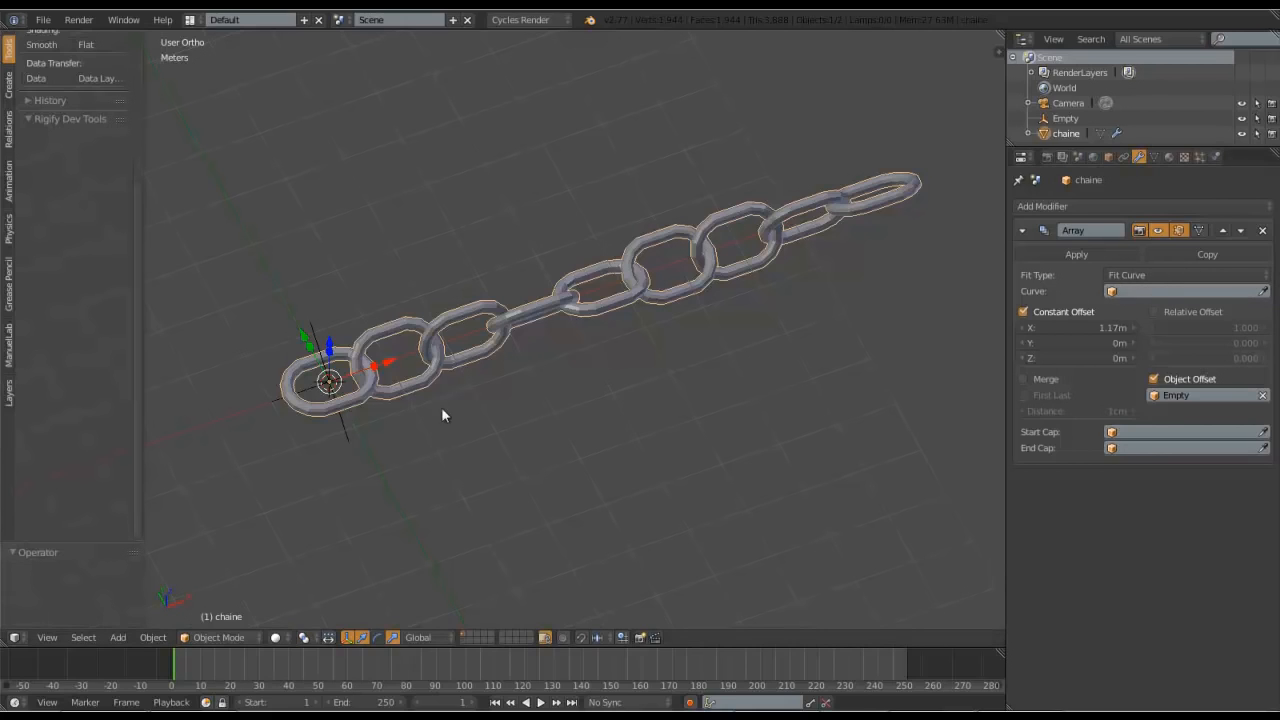
scroll(508, 340, down, 2)
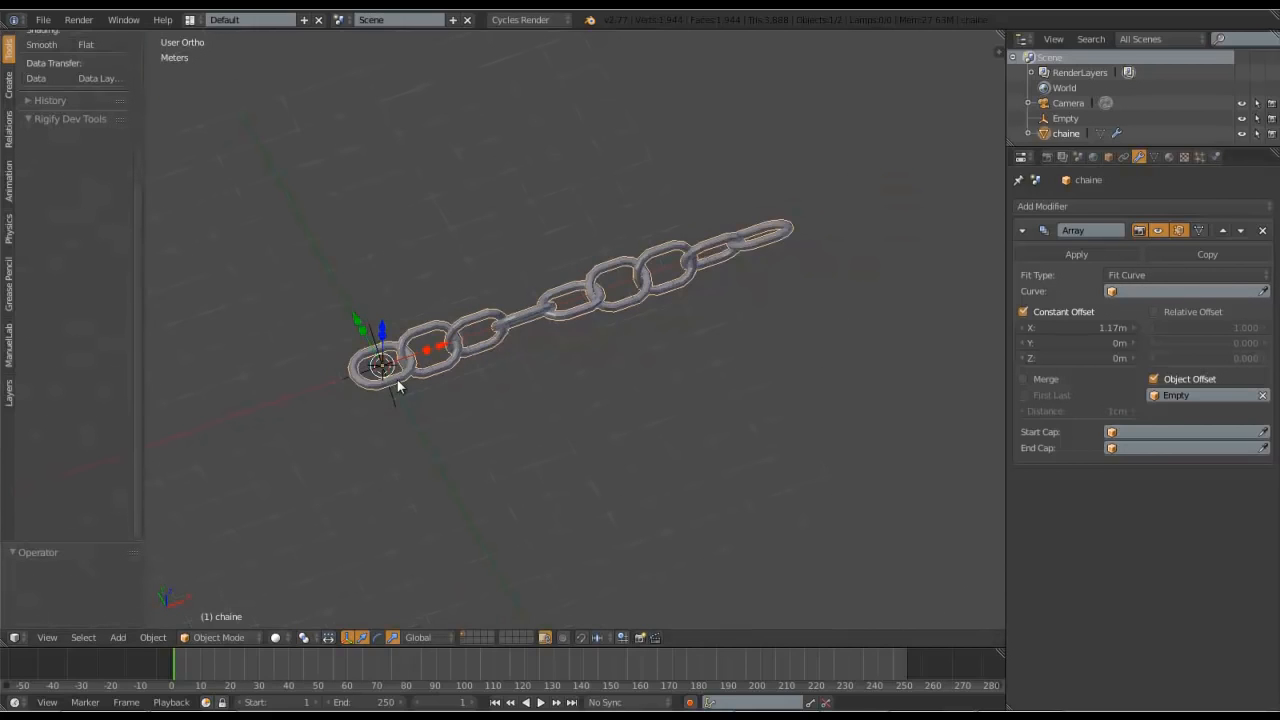
click(1211, 274)
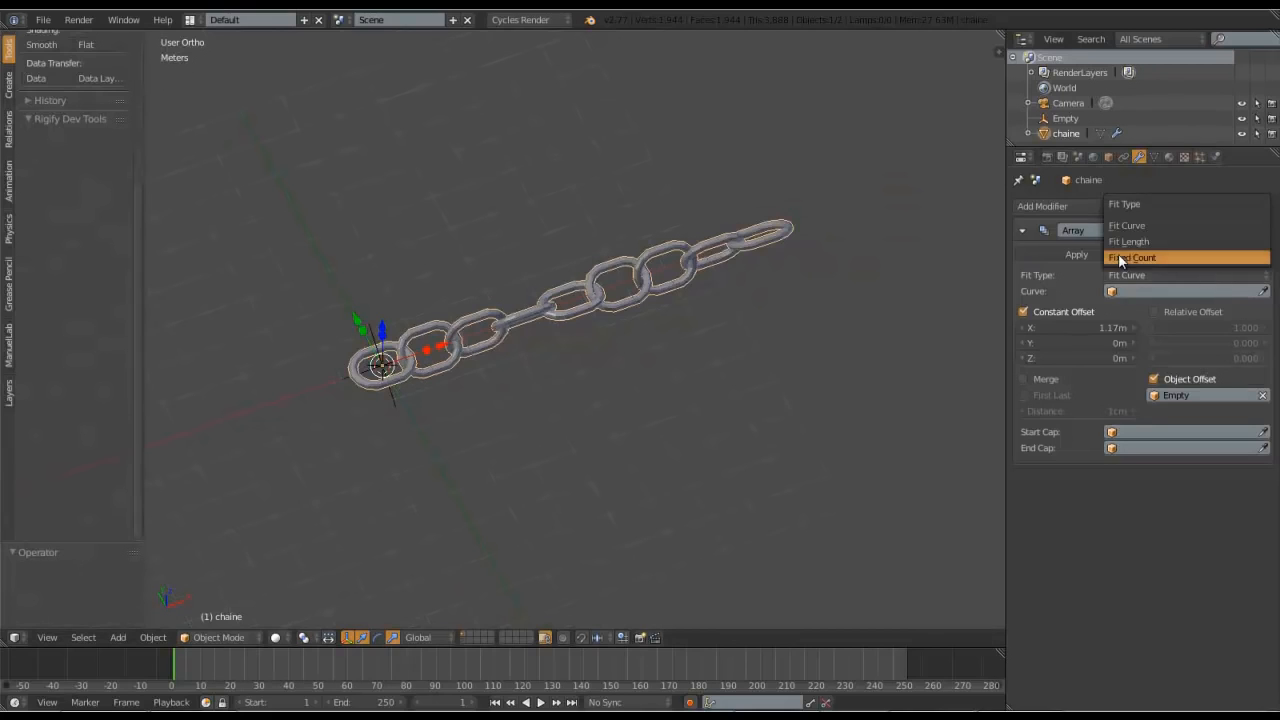
click(1140, 226)
scroll(768, 316, down, 3)
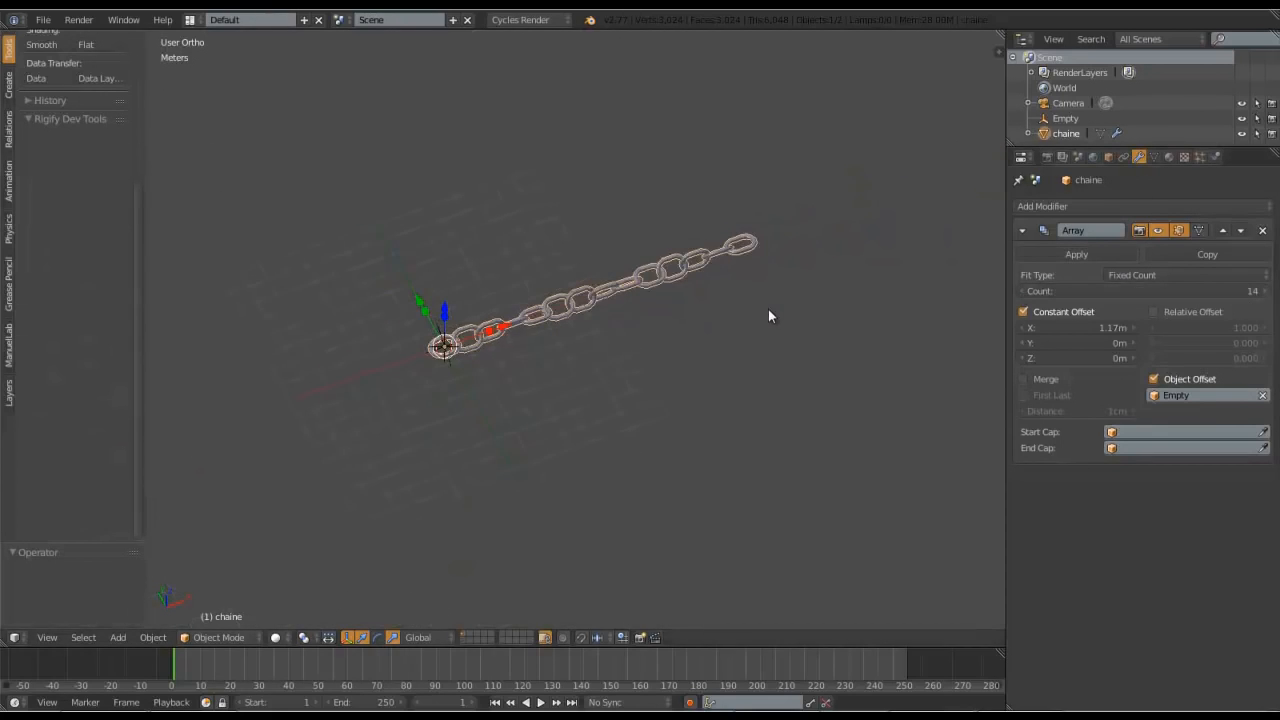
- Switch the array from Fixed Count to Fit Length and set its length to 0 m
click(1118, 273)
click(1130, 245)
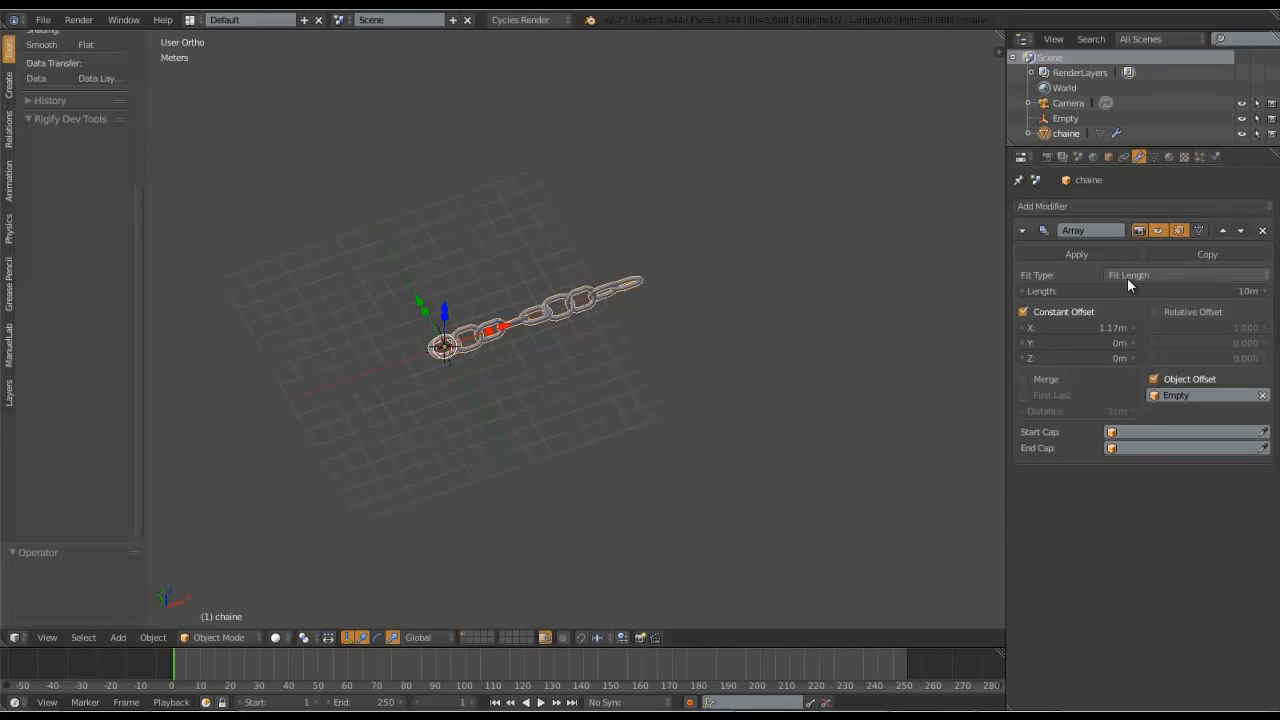
click(1157, 286)
text(0)
key(Return)
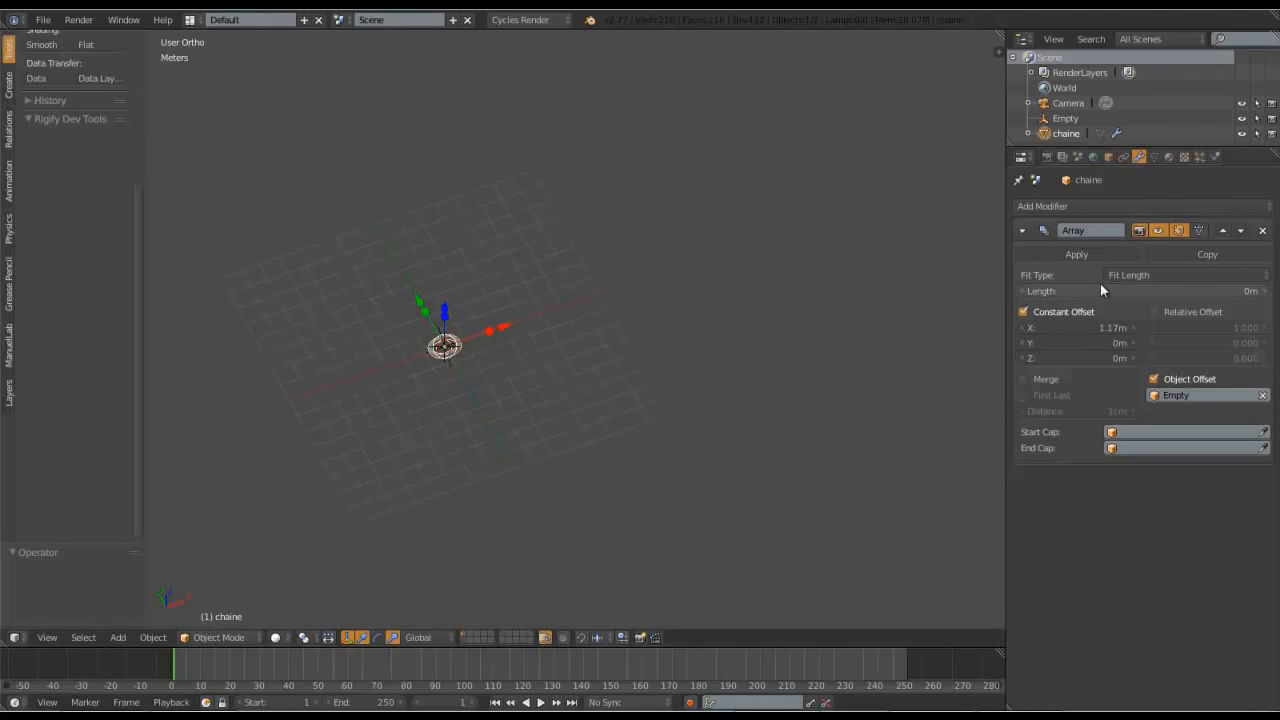
- Compare the array's Fixed Count and Fit Length fit types, and set the fit type to Fit Curve
click(1152, 276)
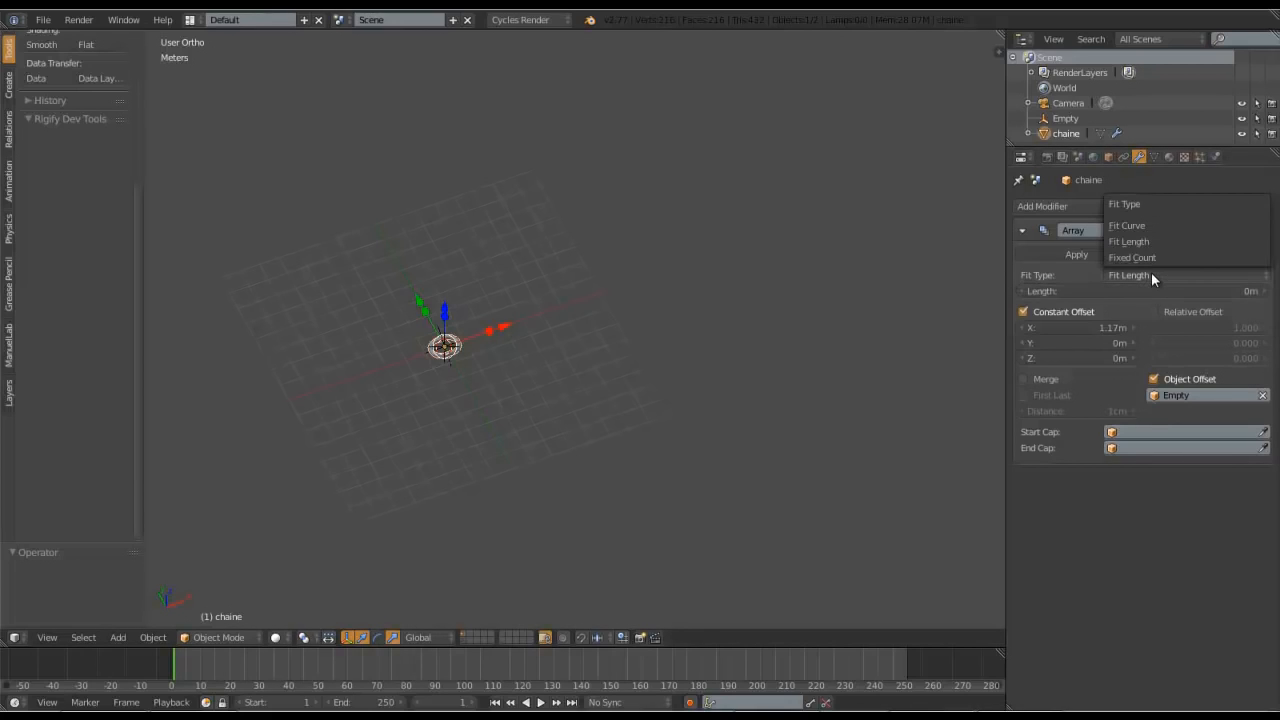
click(1149, 254)
click(1153, 271)
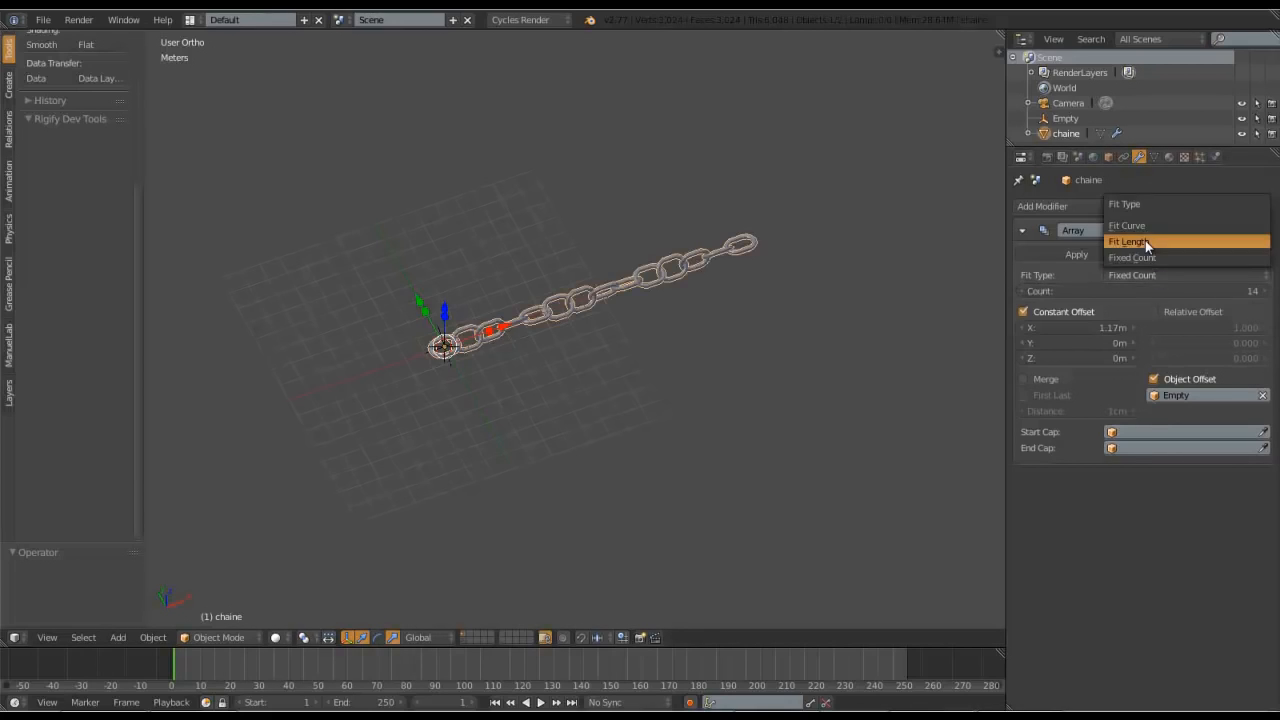
click(1145, 241)
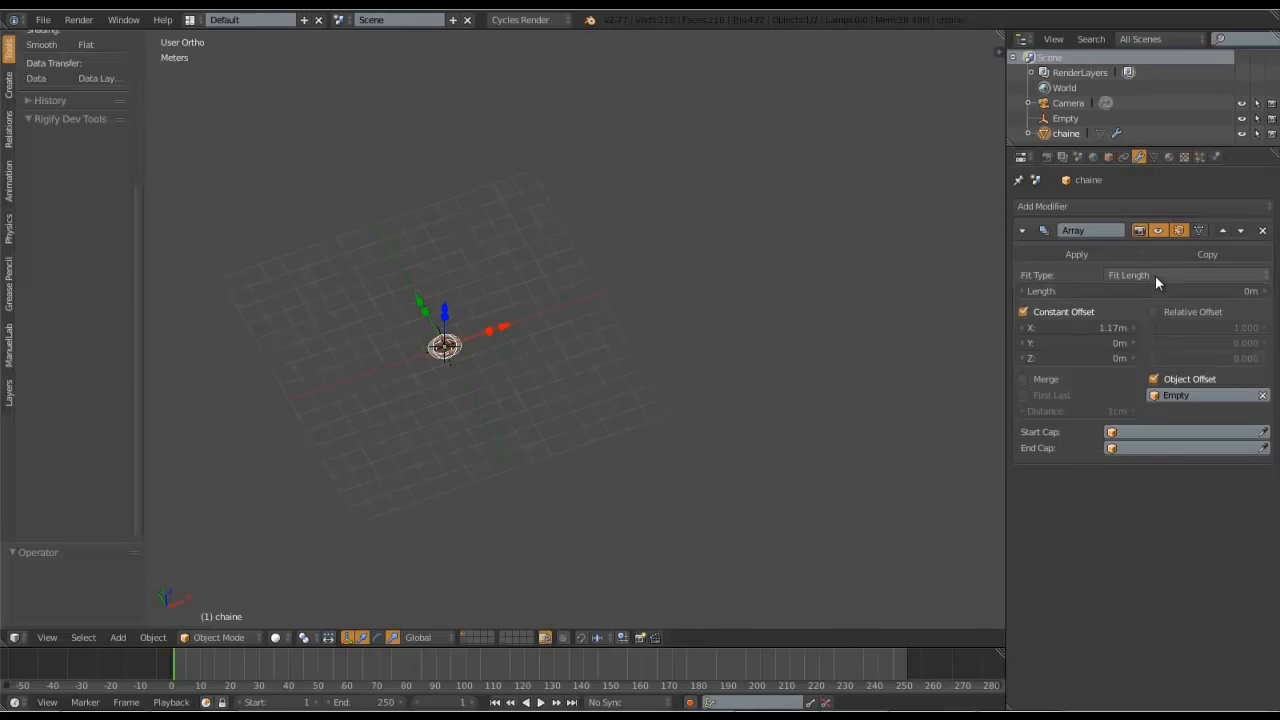
click(1155, 276)
click(1144, 226)
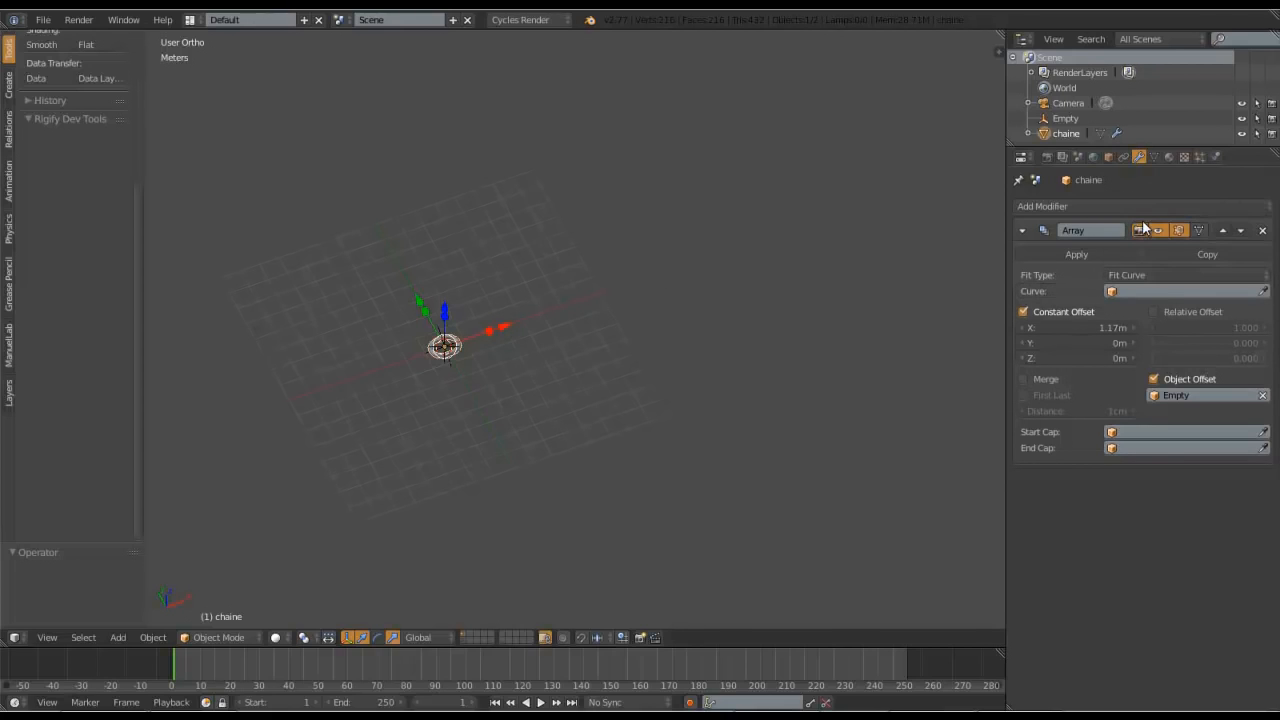
- Switch the array's fit type to Fit Length and set its length to 10 m
click(1155, 276)
click(1150, 245)
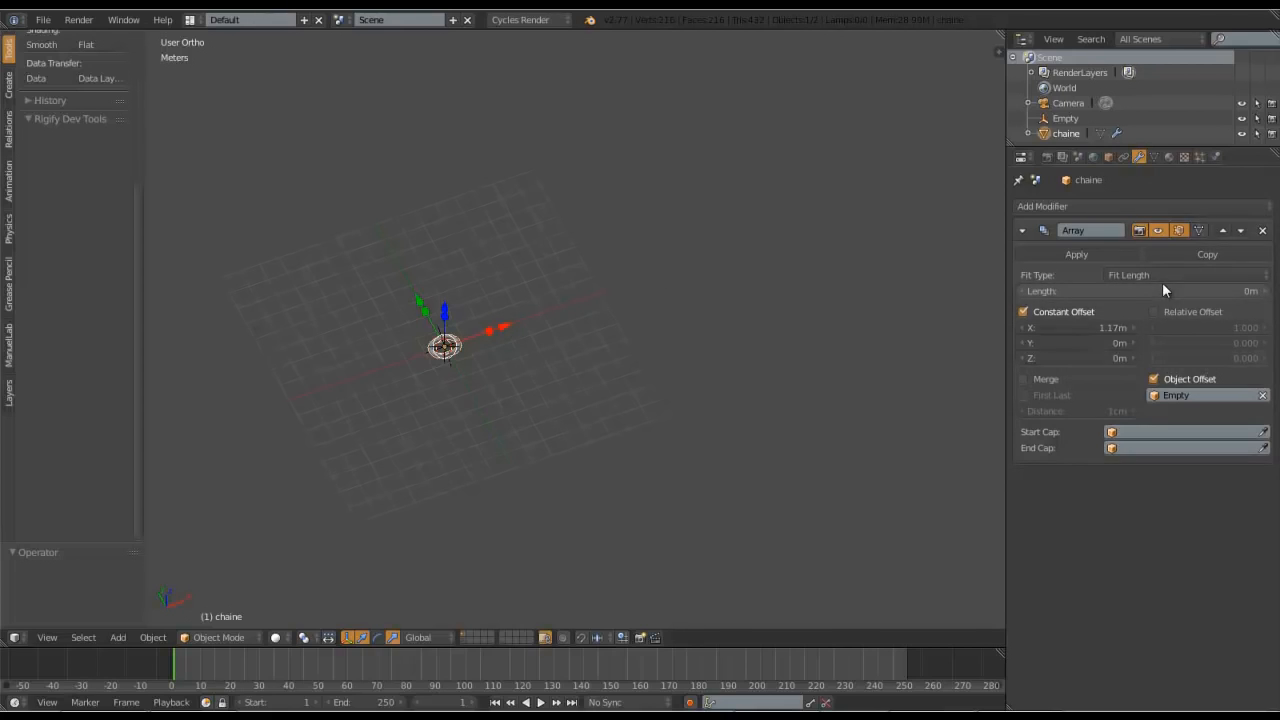
click(1161, 289)
text(10)
key(Return)
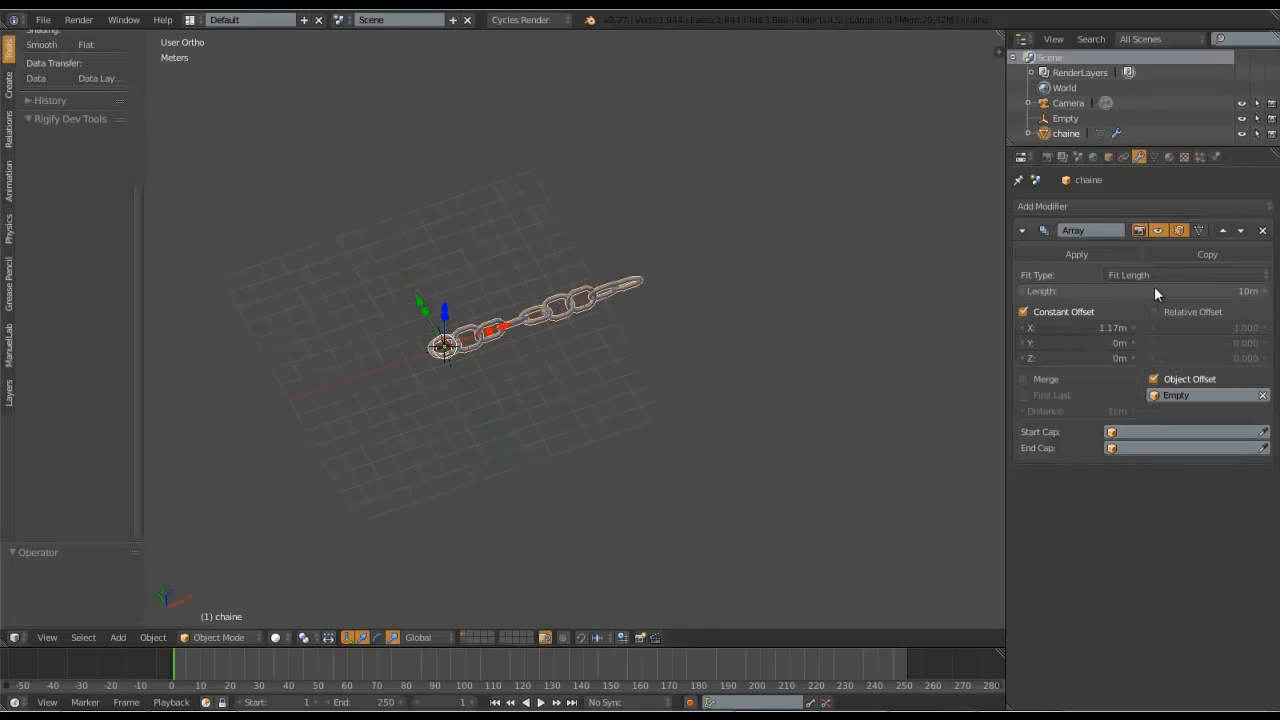
- Set the array's fit type to Fit Curve and inspect the chain up close
click(1153, 277)
click(1146, 226)
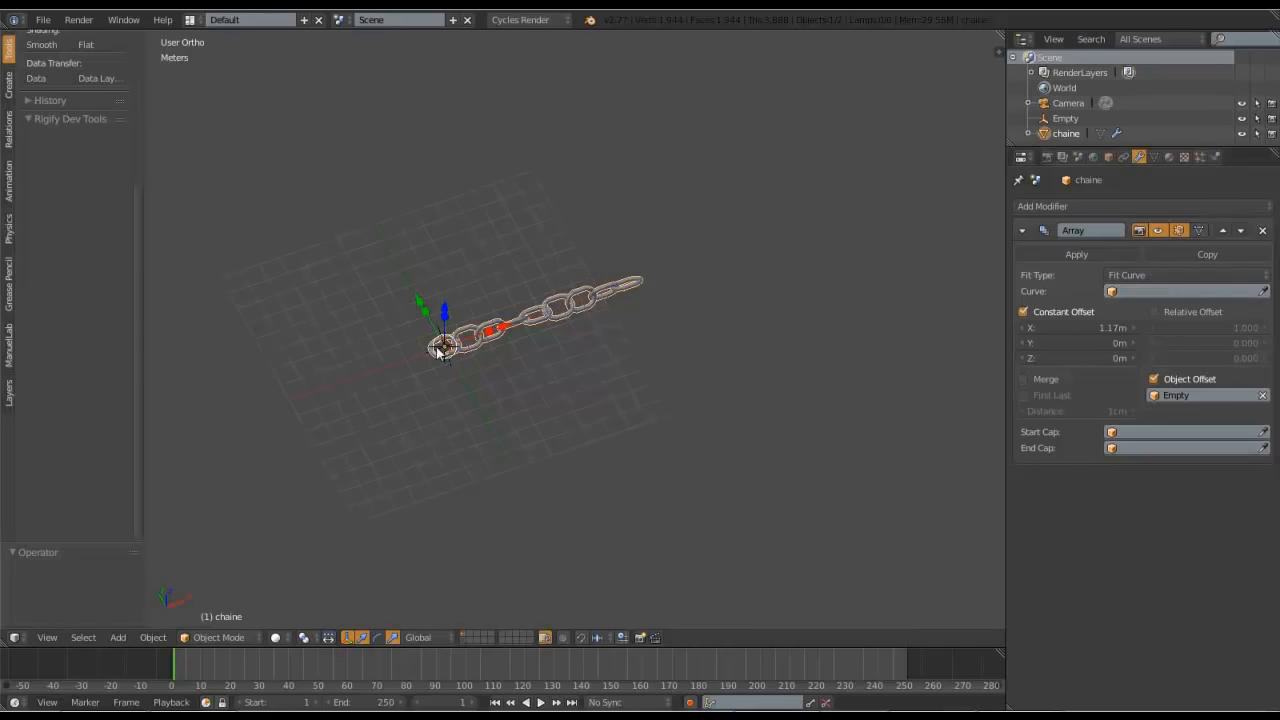
scroll(539, 338, up, 4)
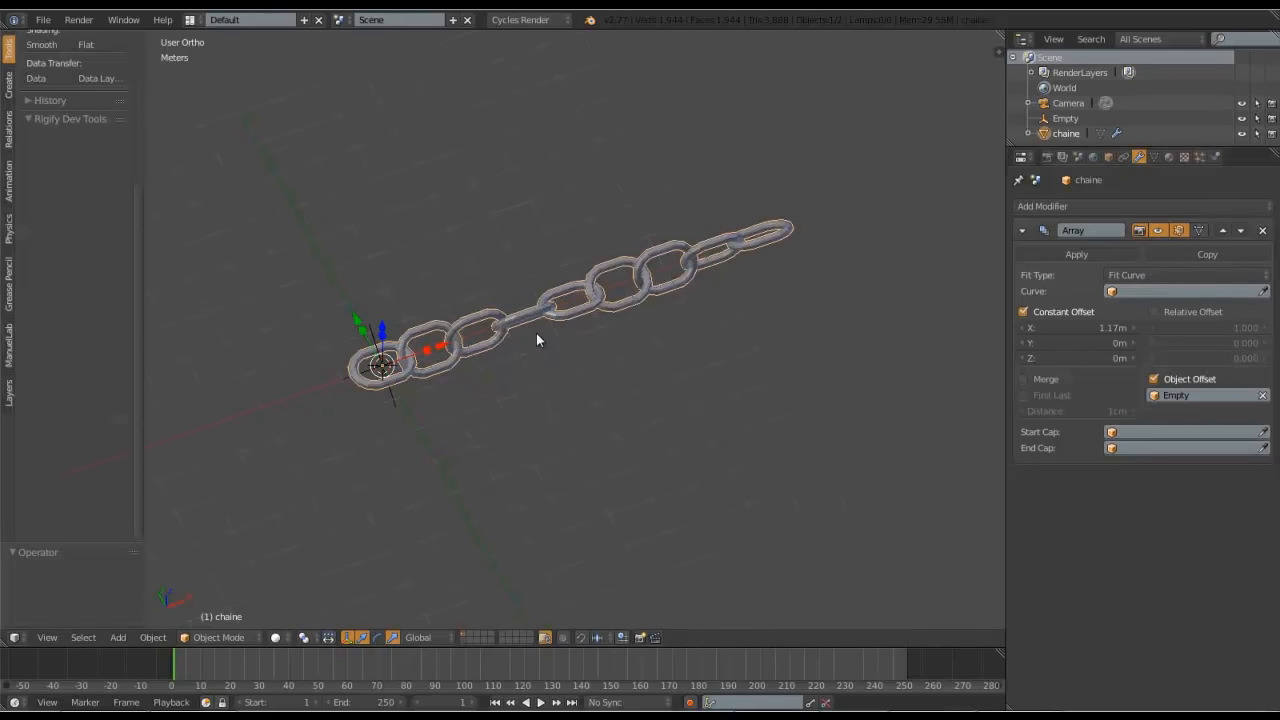
shift+middle_drag(585, 323, 655, 355)
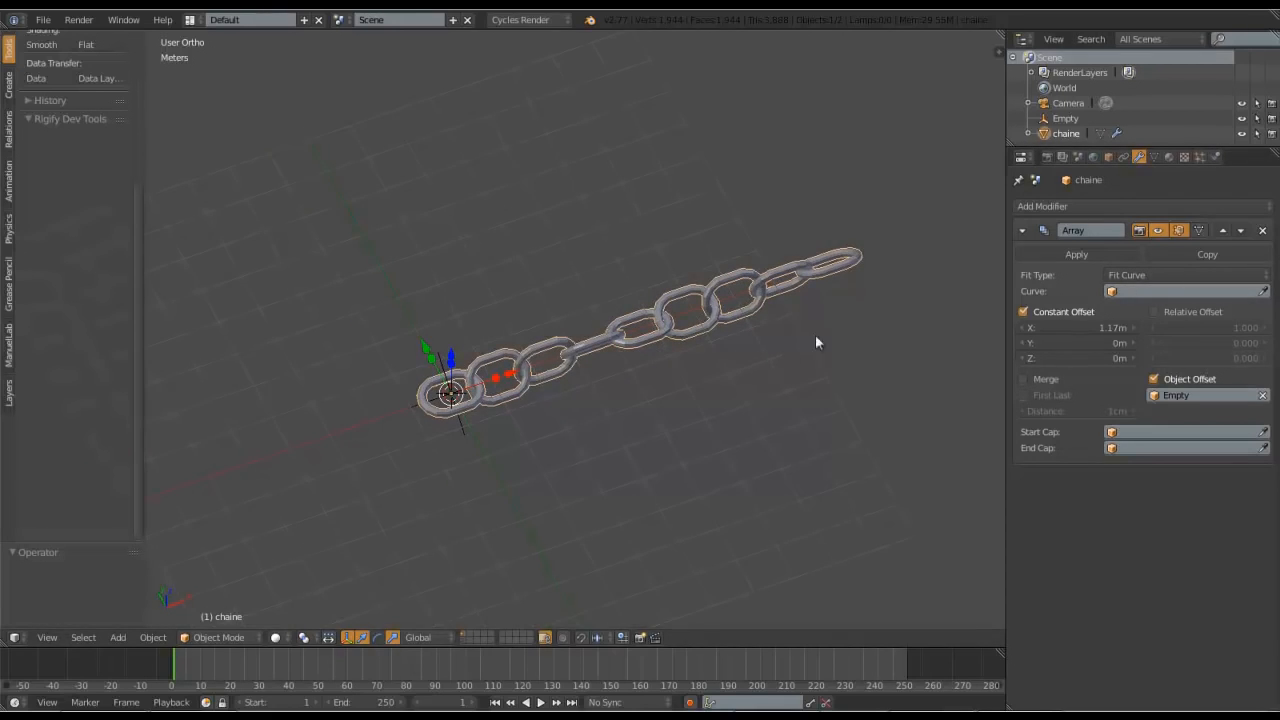
- Return the array to Fit Length, reset its length to 0 m, and set the fit type back to Fit Curve
click(1141, 275)
click(1120, 236)
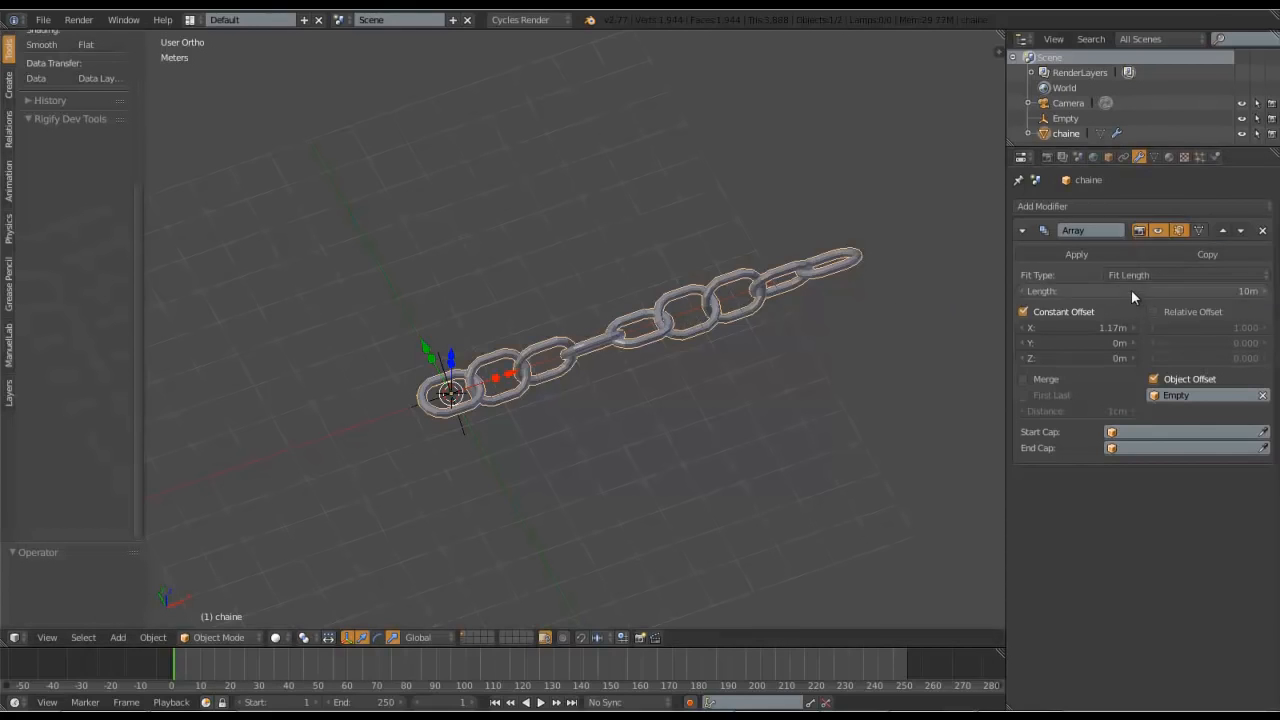
mouse_move(1131, 289)
mouse_down()
mouse_move(1090, 290)
mouse_move(1132, 292)
mouse_up()
click(1134, 274)
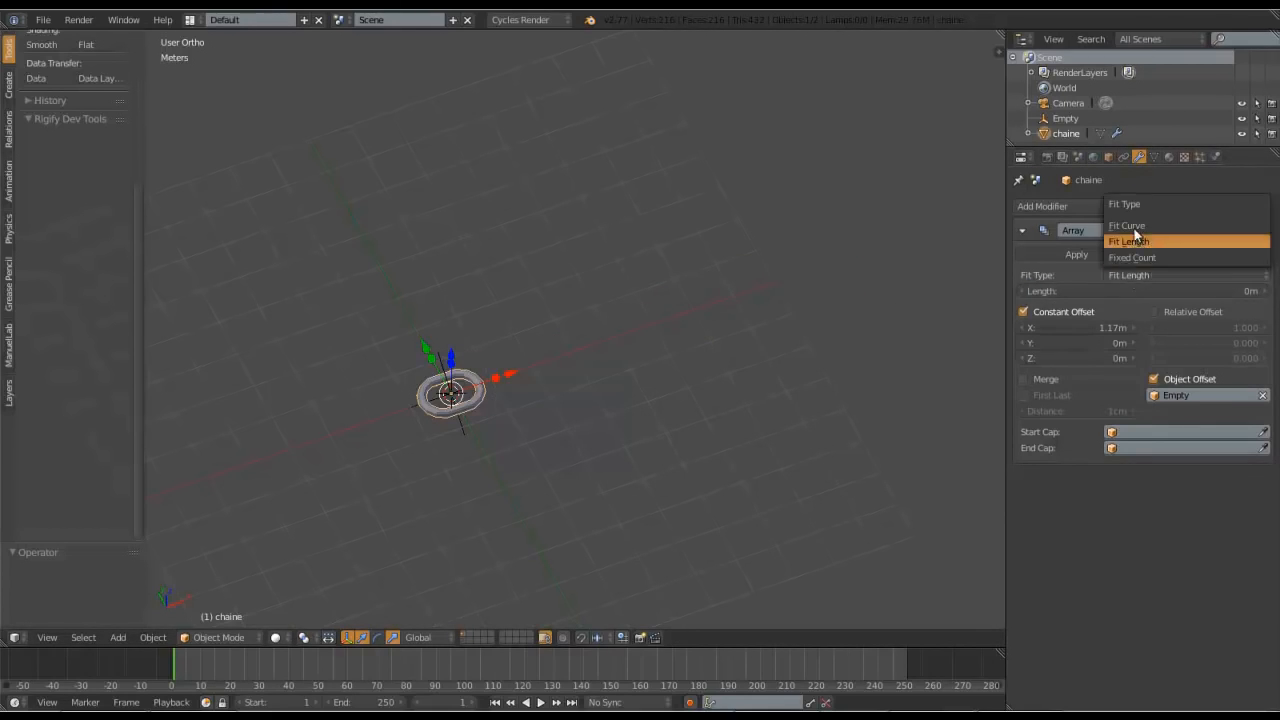
click(1133, 226)
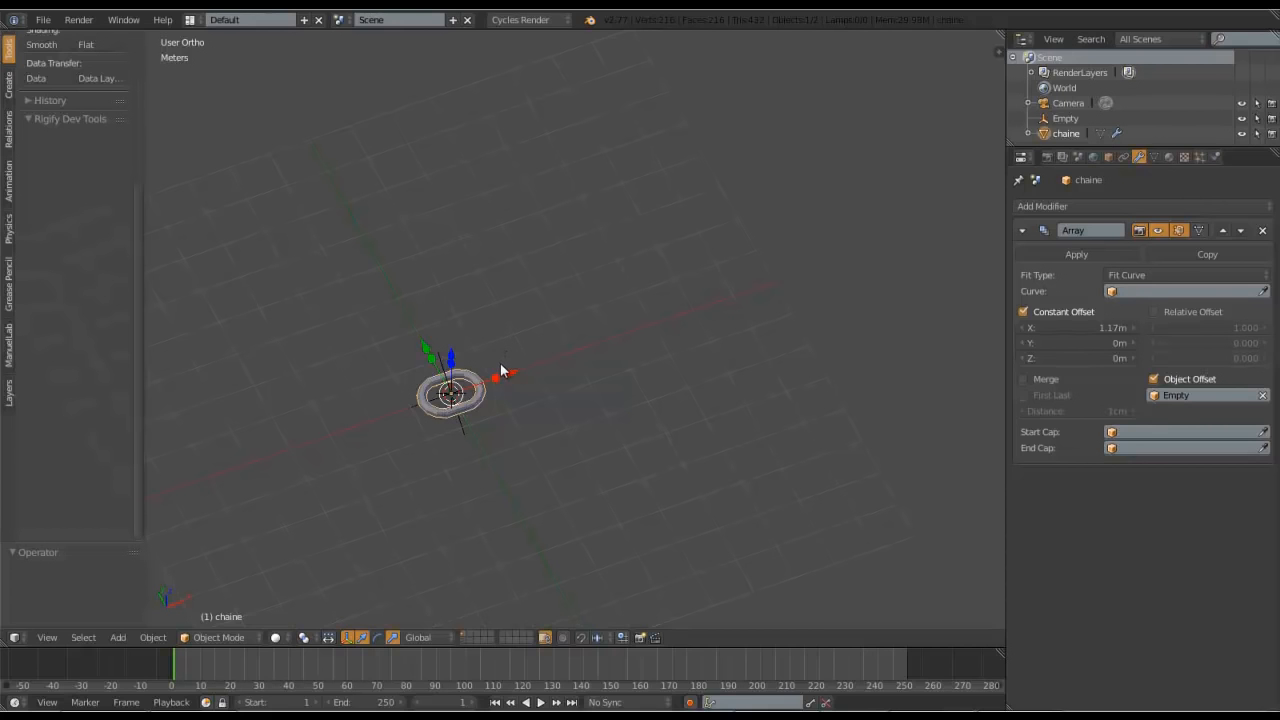
- Start adding a new curve object to the scene
mouse_move(505, 380)
middle_down()
mouse_move(480, 339)
mouse_move(500, 375)
middle_up()
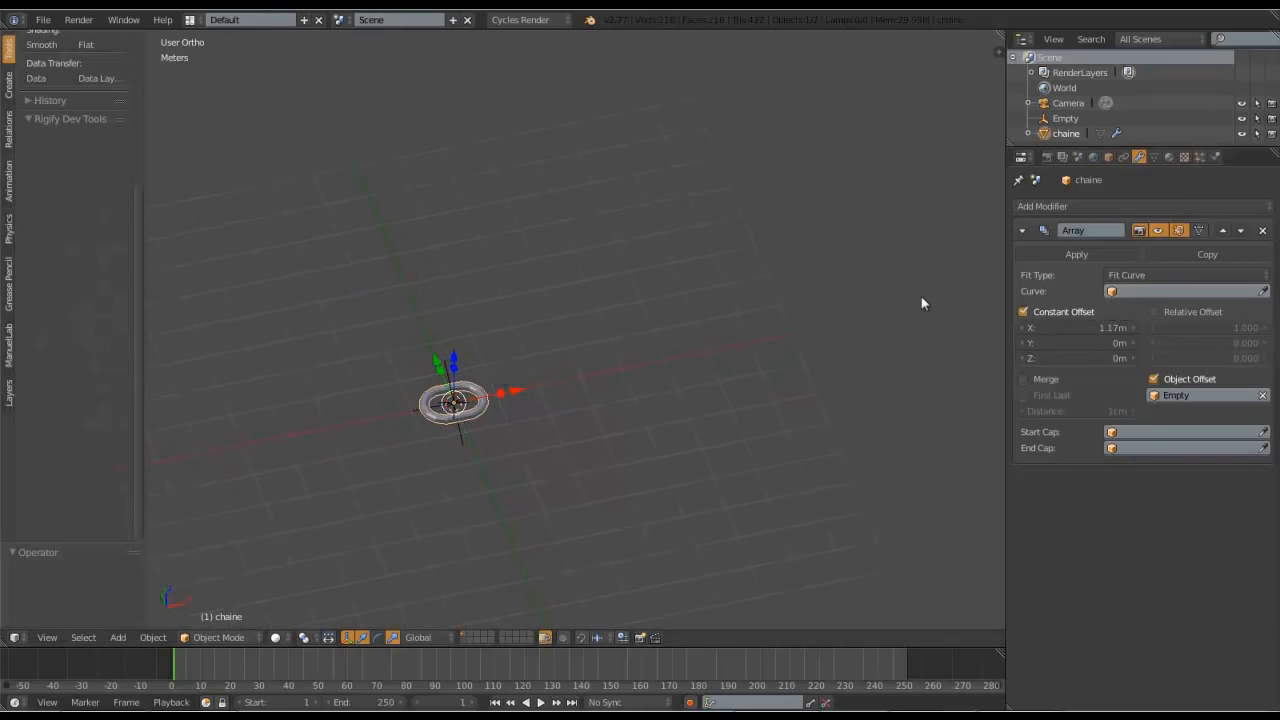
key(shift+a)
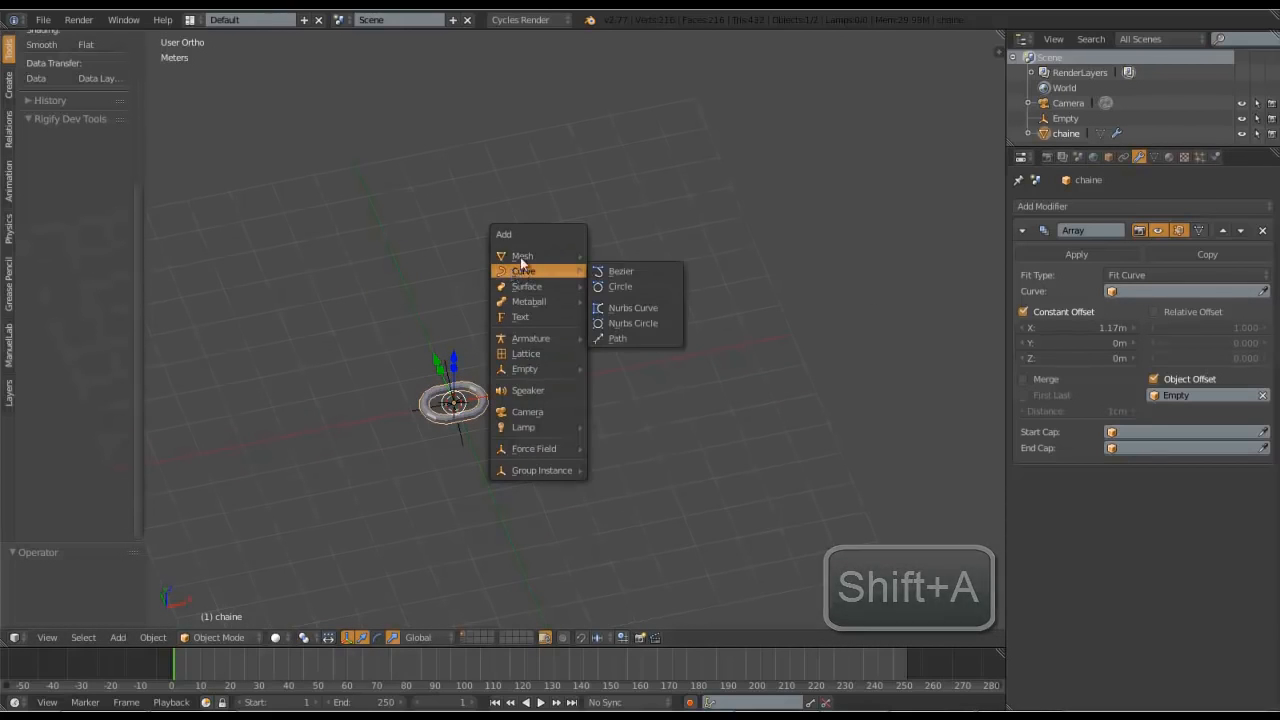
- Add a Path curve at the origin, running through the chain link
mouse_move(517, 272)
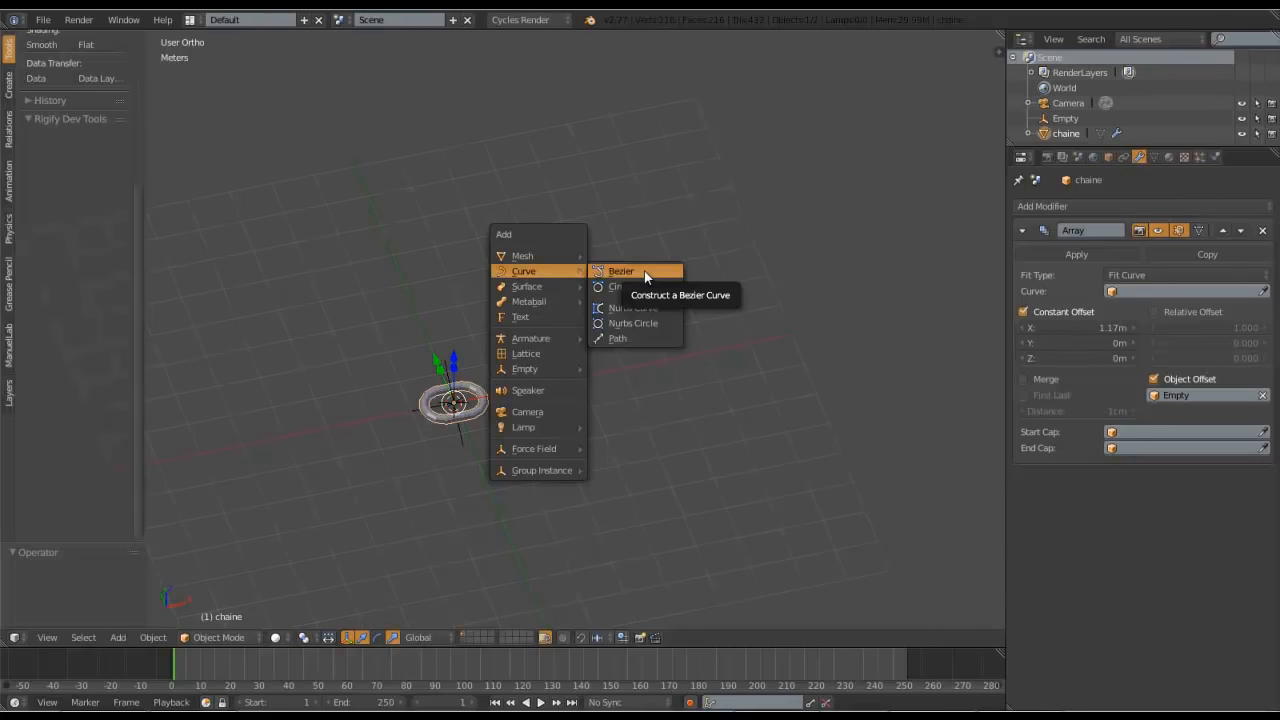
click(619, 340)
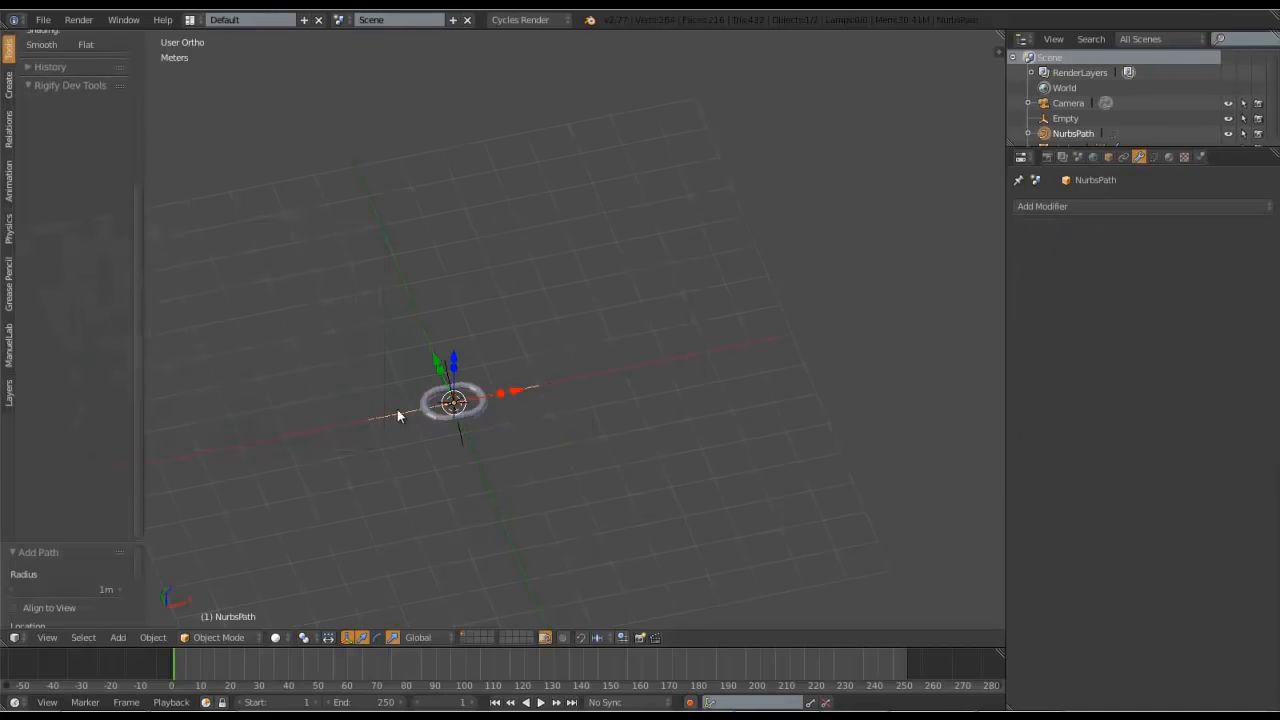
scroll(456, 402, up, 3)
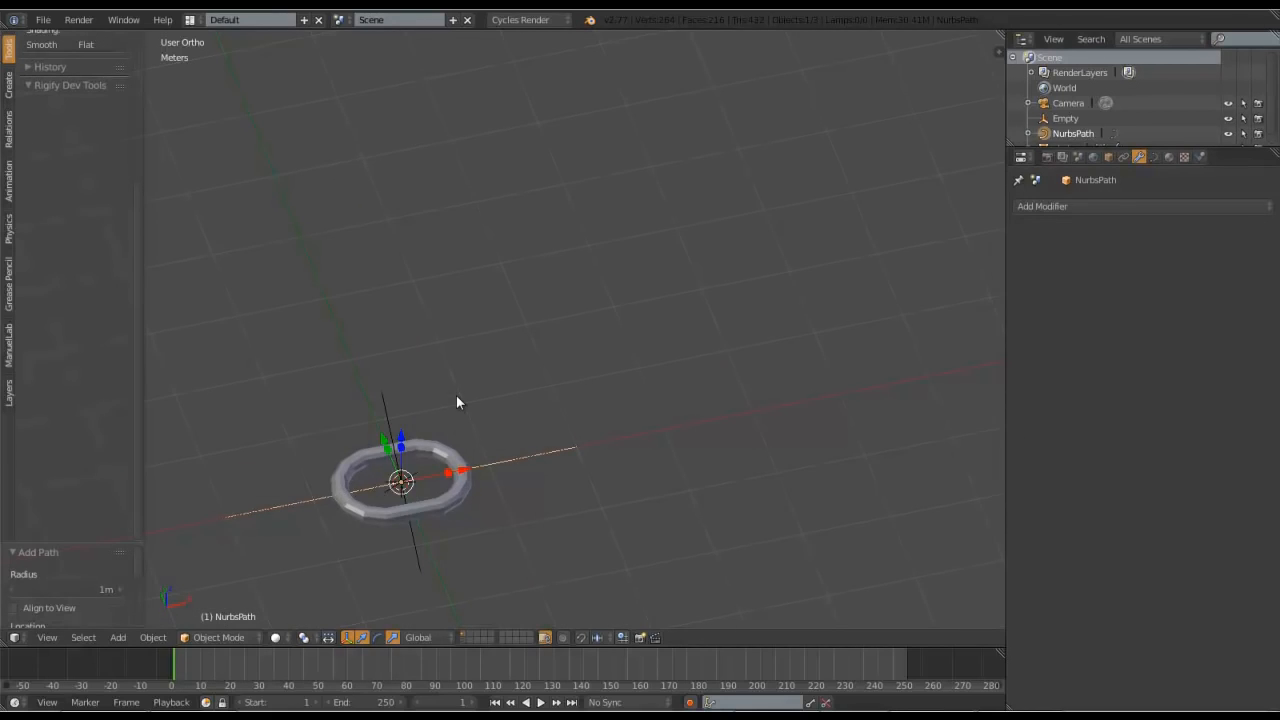
middle_drag(456, 402, 635, 309)
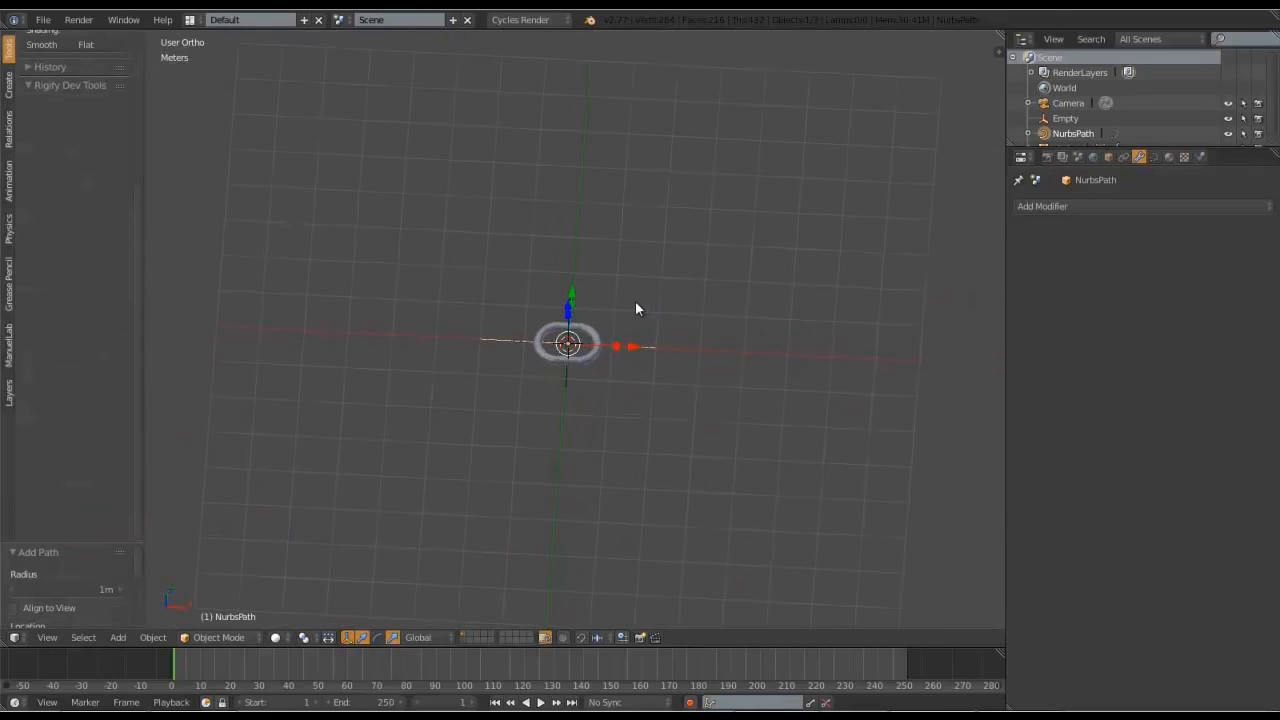
- In edit mode, scale the whole path by about 3.86 and nudge it about 2.6 cm along X
key(Tab)
scroll(622, 346, up, 4)
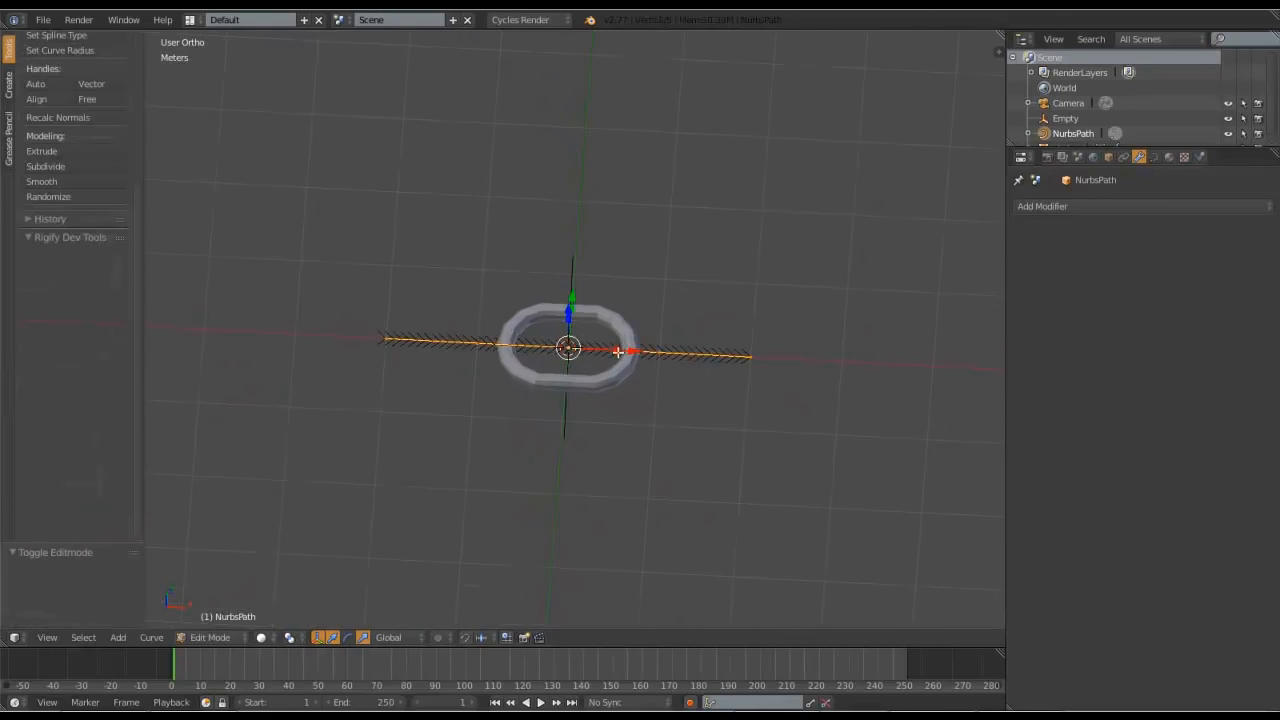
scroll(618, 351, down, 4)
key(s)
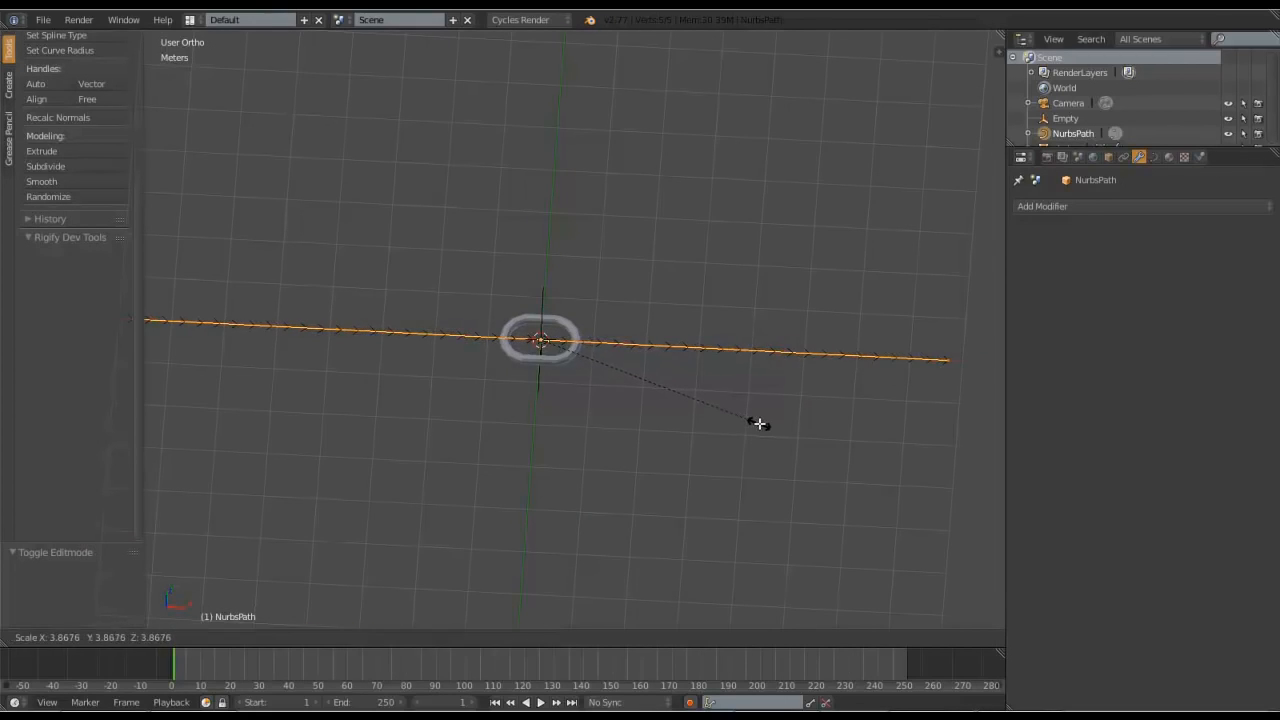
click(756, 423)
scroll(603, 389, down, 5)
scroll(603, 390, up, 2)
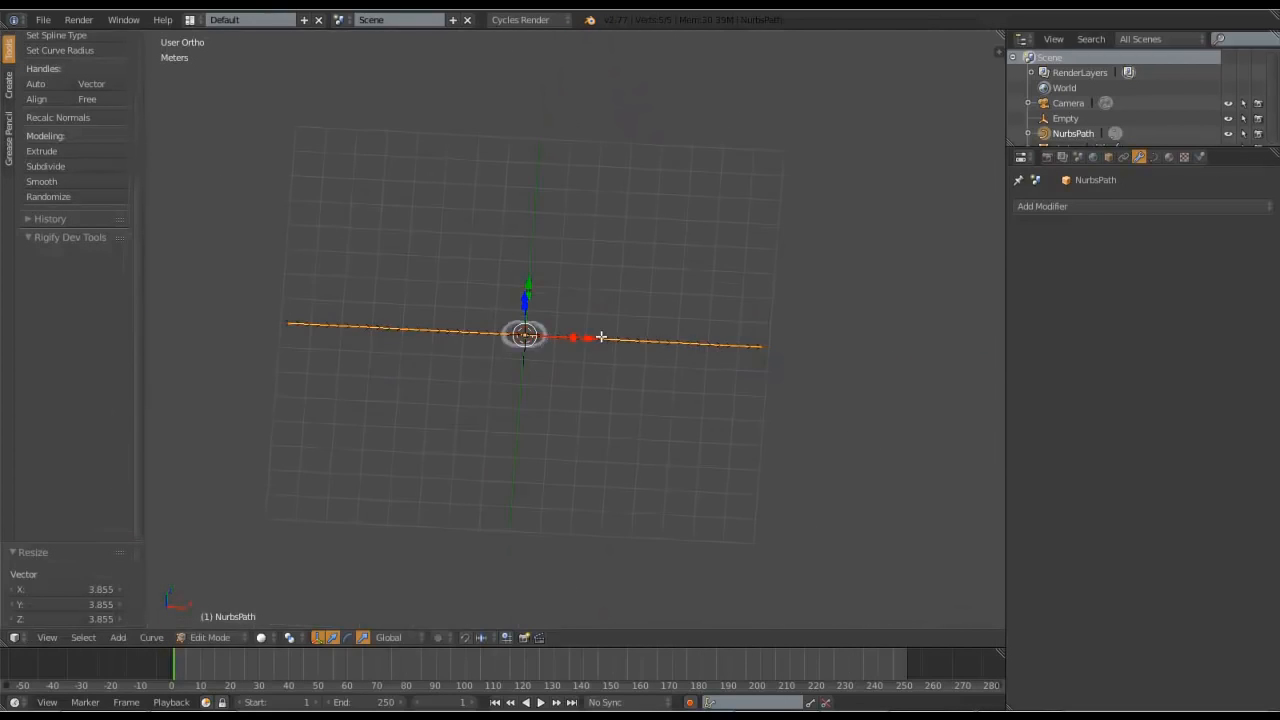
drag(589, 338, 591, 338)
- Sketch Grease Pencil arrows above and on the path to mark the curve's direction
scroll(303, 316, up, 11)
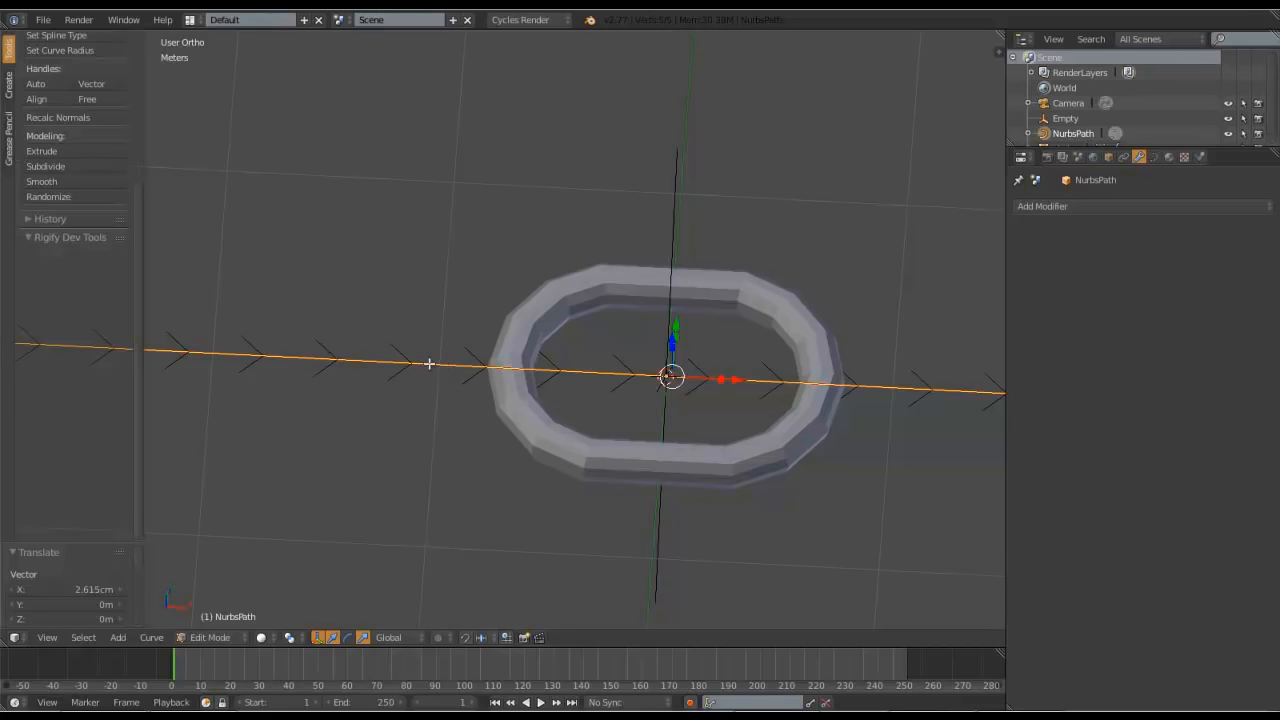
mouse_move(338, 216)
mouse_down()
mouse_move(480, 207)
mouse_move(427, 237)
mouse_up()
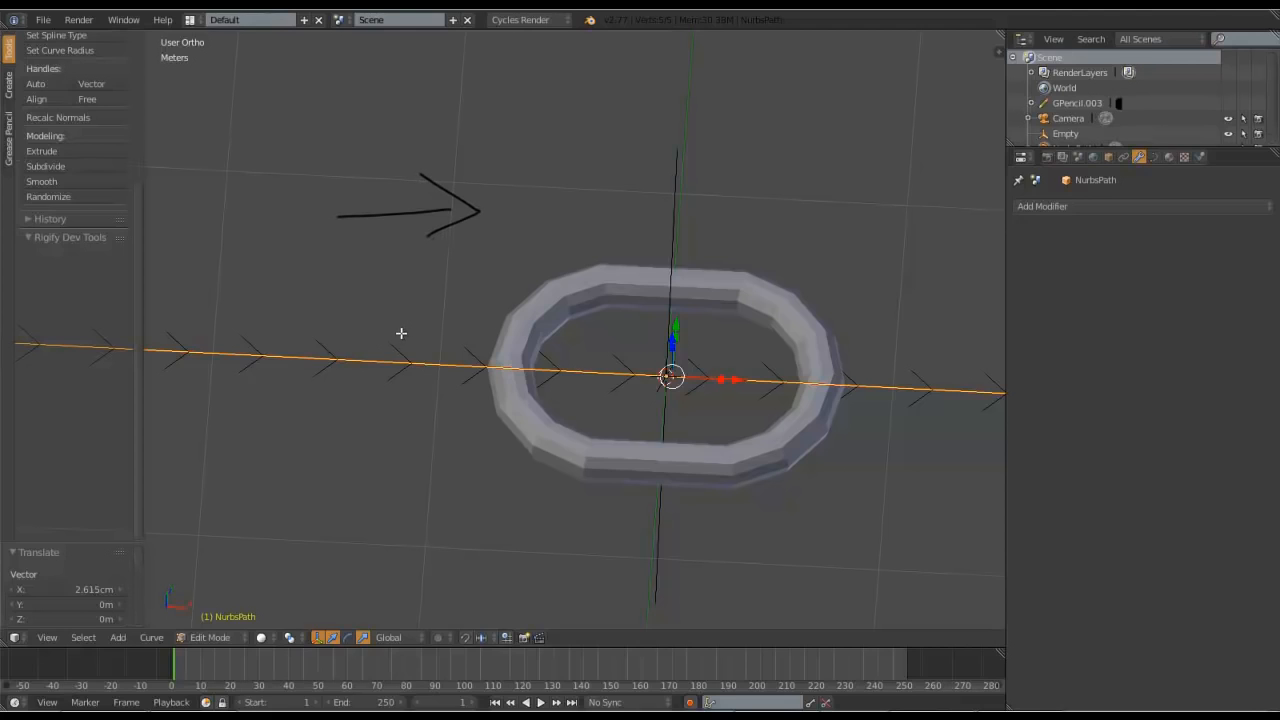
drag(398, 338, 378, 386)
mouse_move(423, 175)
mouse_down()
mouse_move(481, 208)
mouse_move(425, 228)
mouse_move(472, 210)
mouse_up()
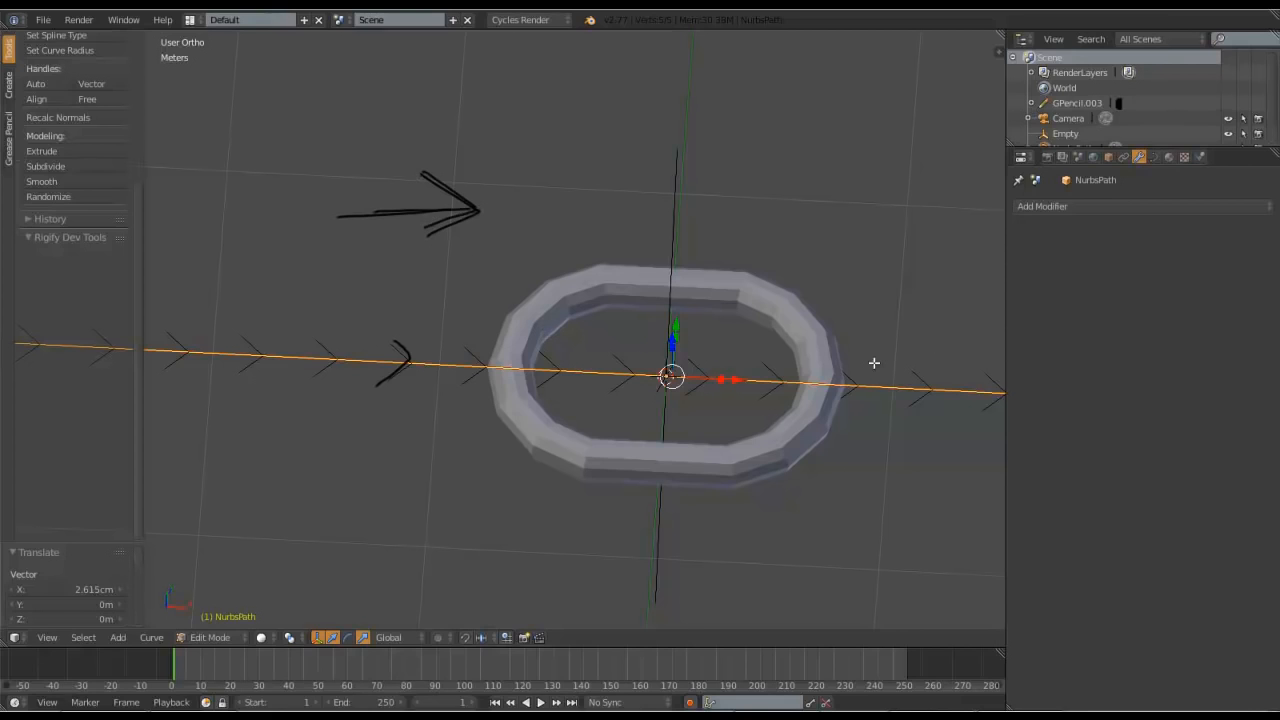
- Remove the Grease Pencil arrow annotations from the scene
key(n)
scroll(918, 318, up, 5)
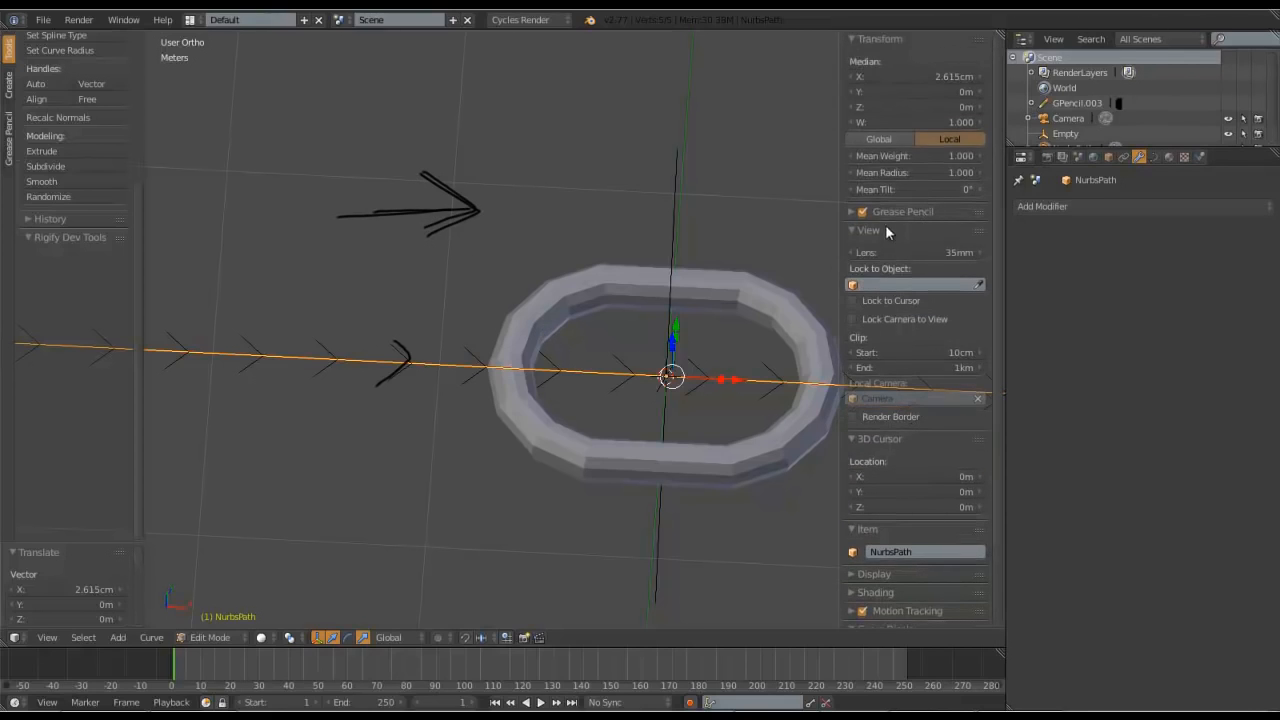
click(853, 211)
click(975, 252)
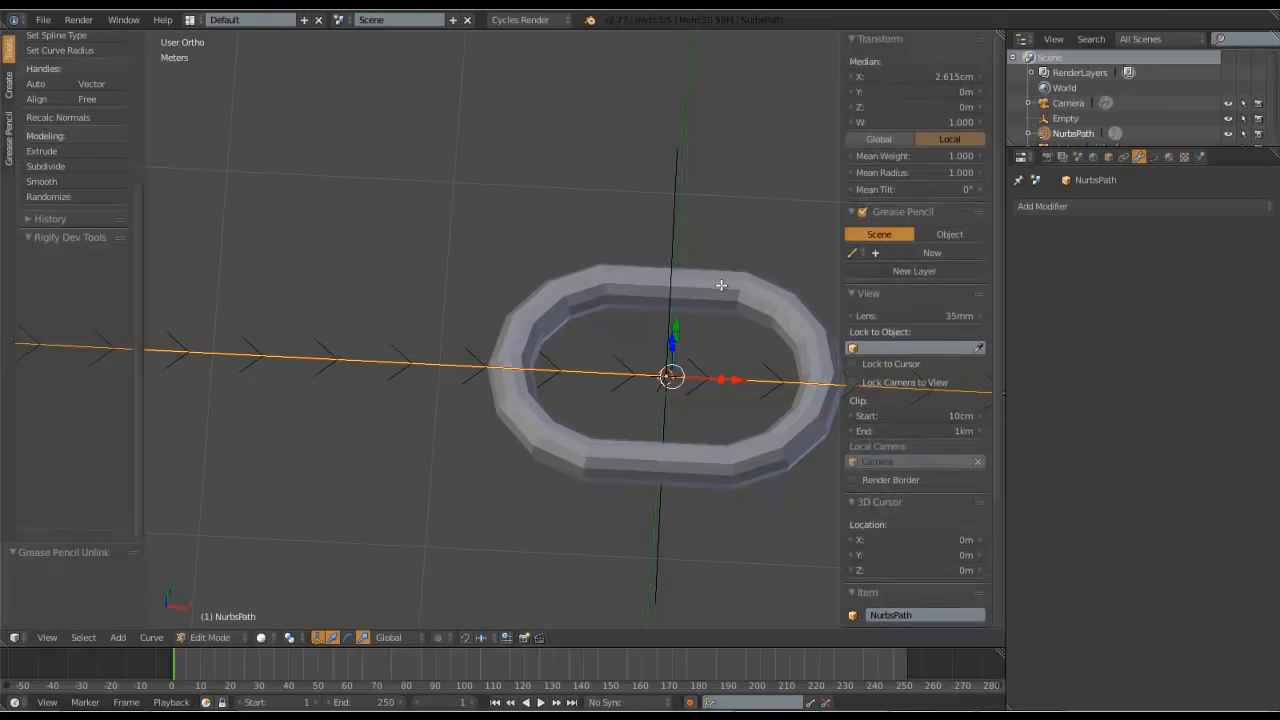
key(n)
- Turn off the display of the curve's normals along the path
scroll(721, 285, down, 4)
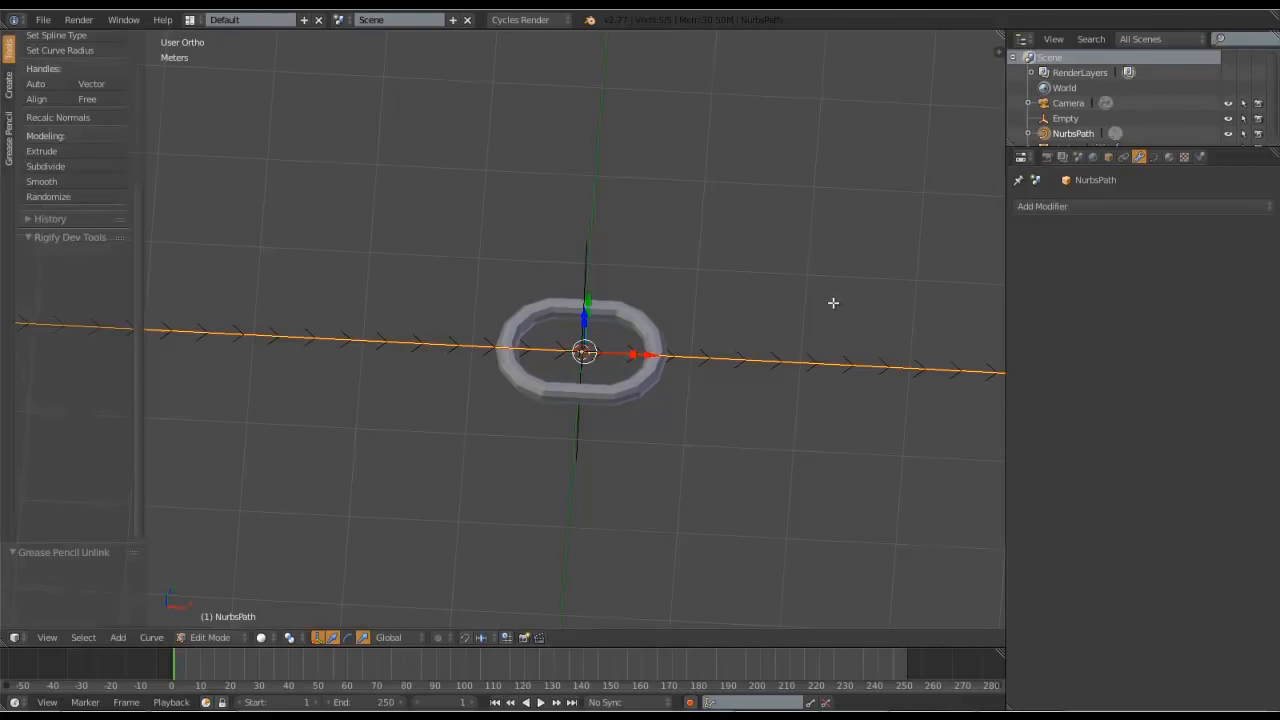
scroll(739, 346, up, 3)
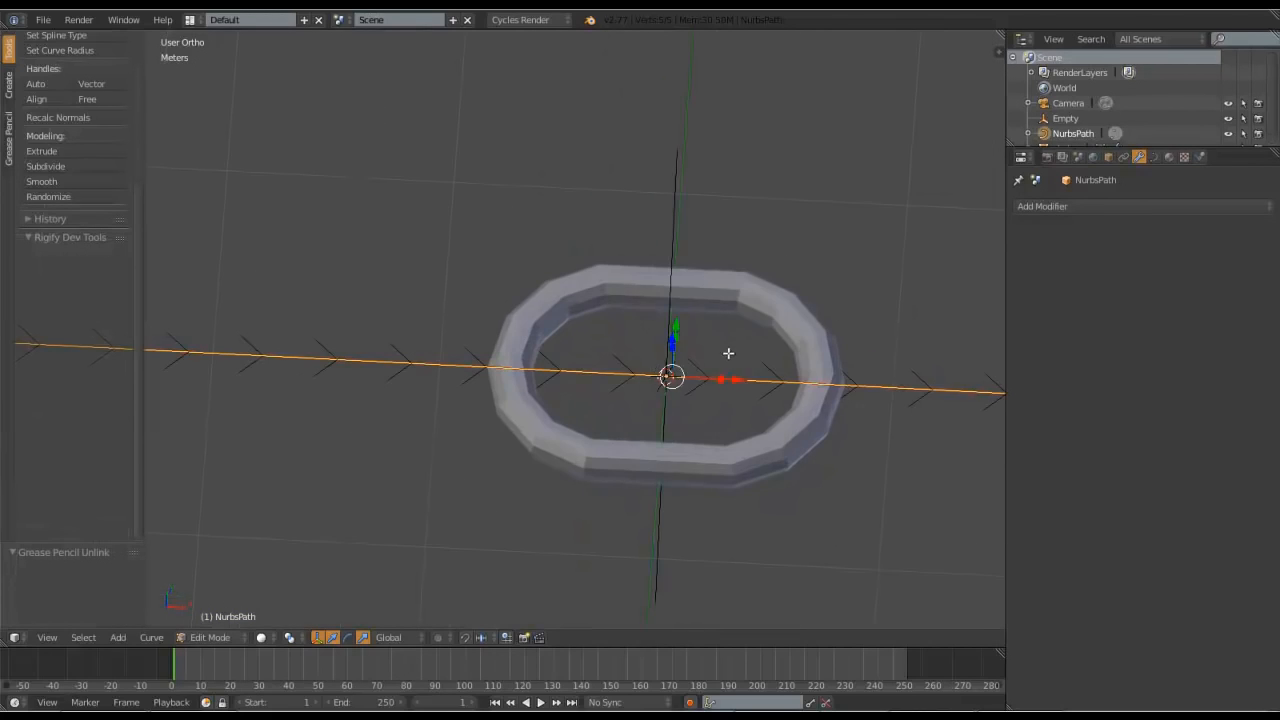
key(n)
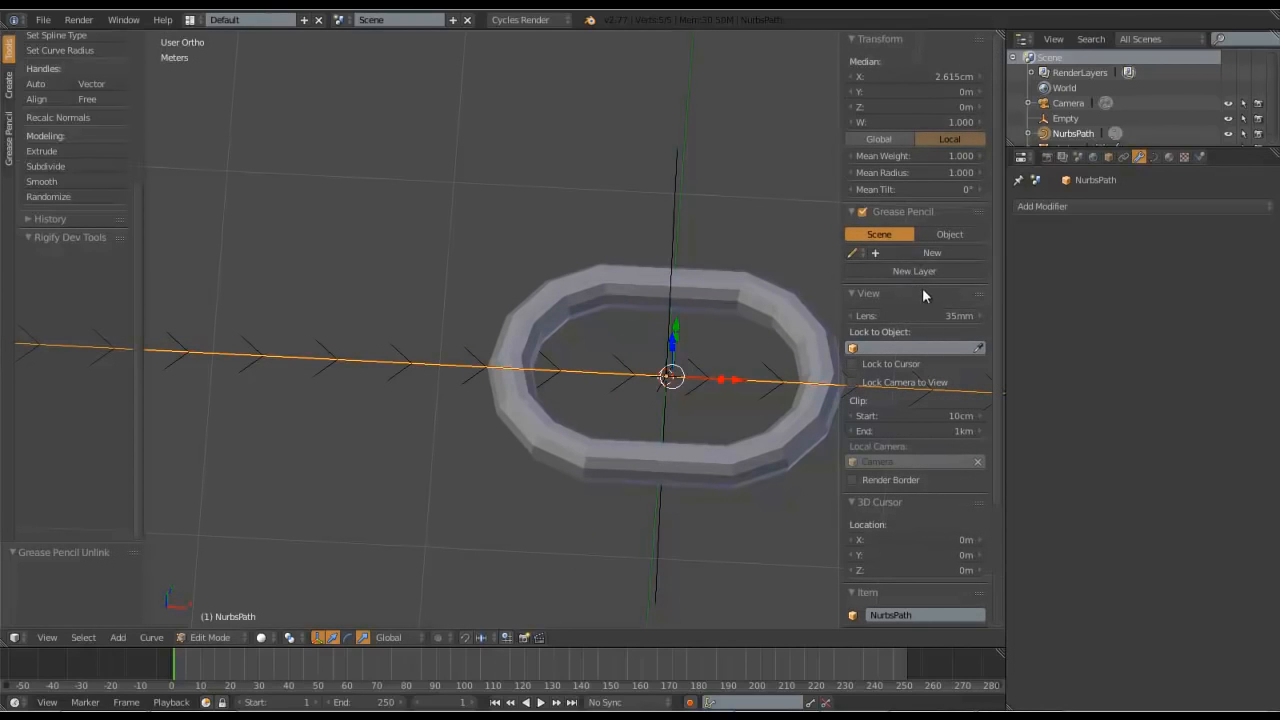
scroll(913, 265, down, 3)
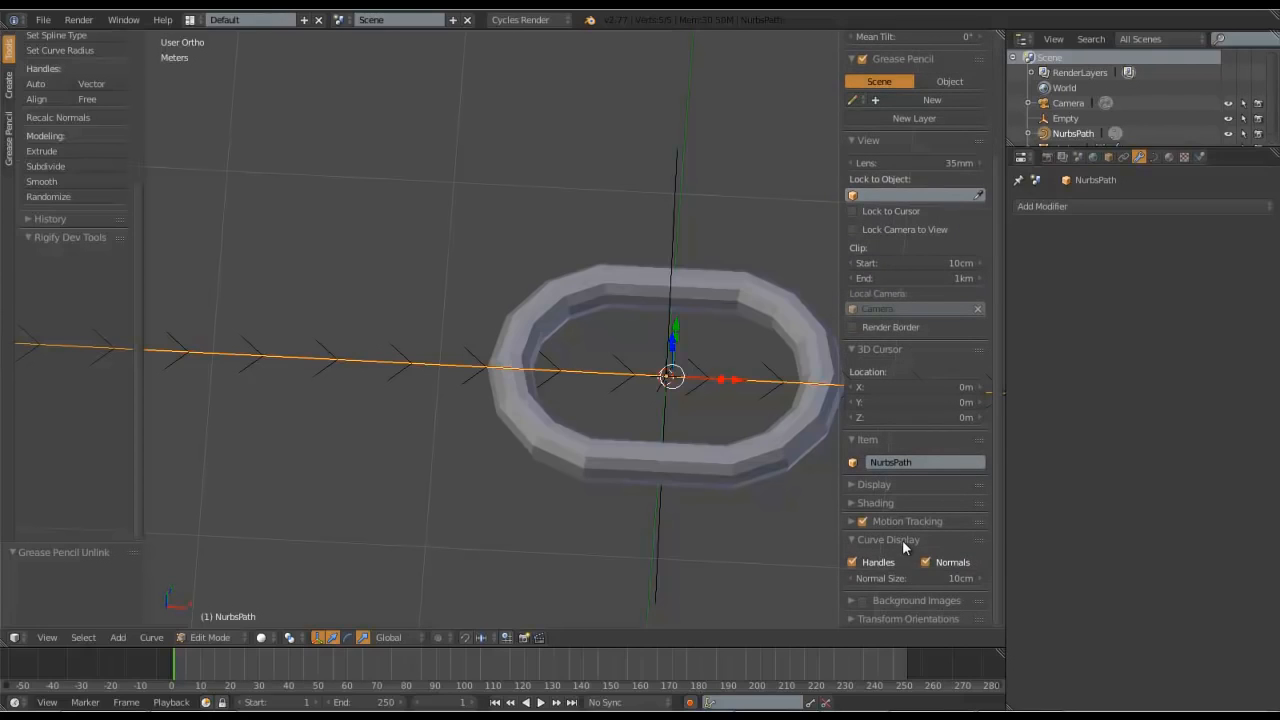
click(925, 562)
key(n)
scroll(673, 368, down, 9)
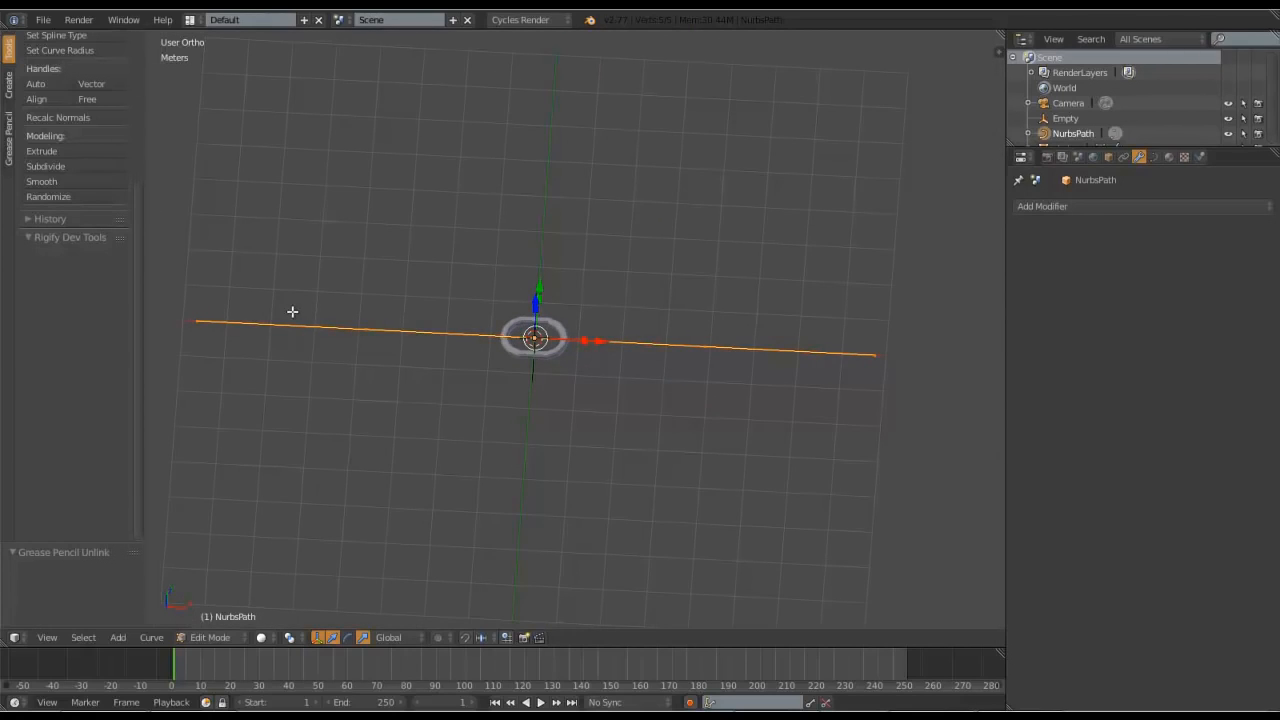
- Move all of the path's control points 8 m along X, bringing its start point to the chain link
right_click(197, 321)
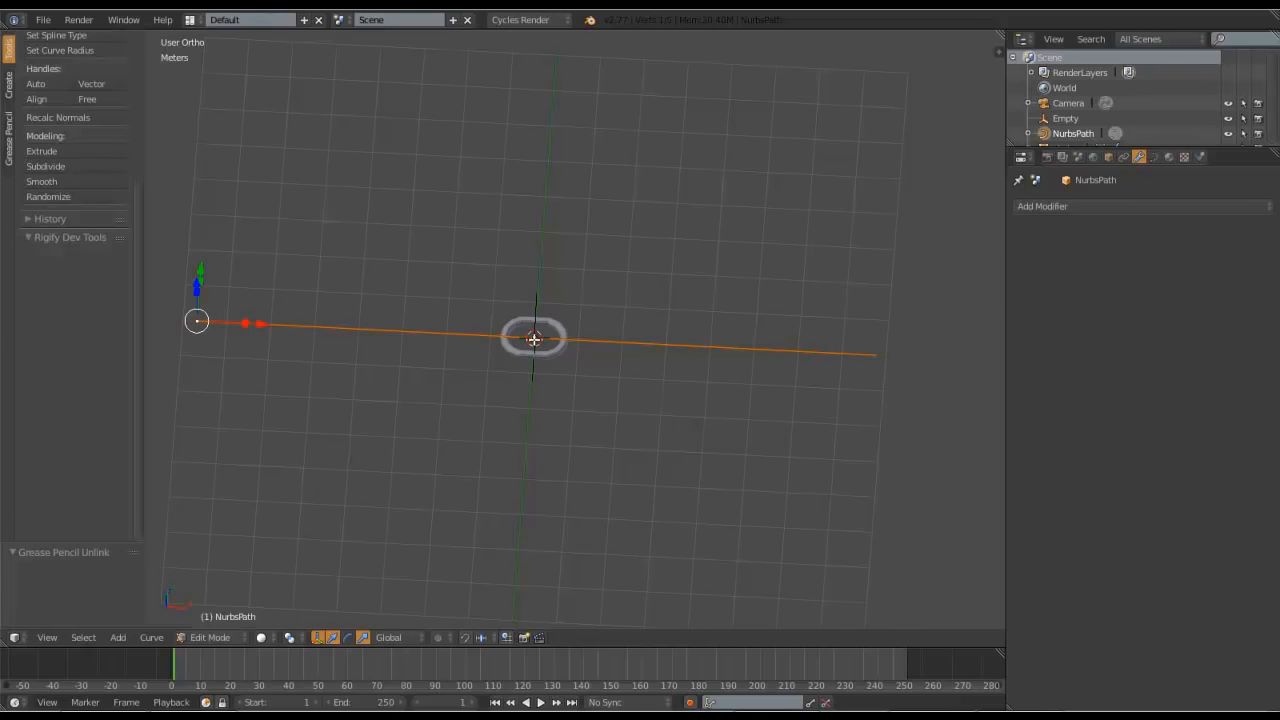
scroll(534, 339, up, 5)
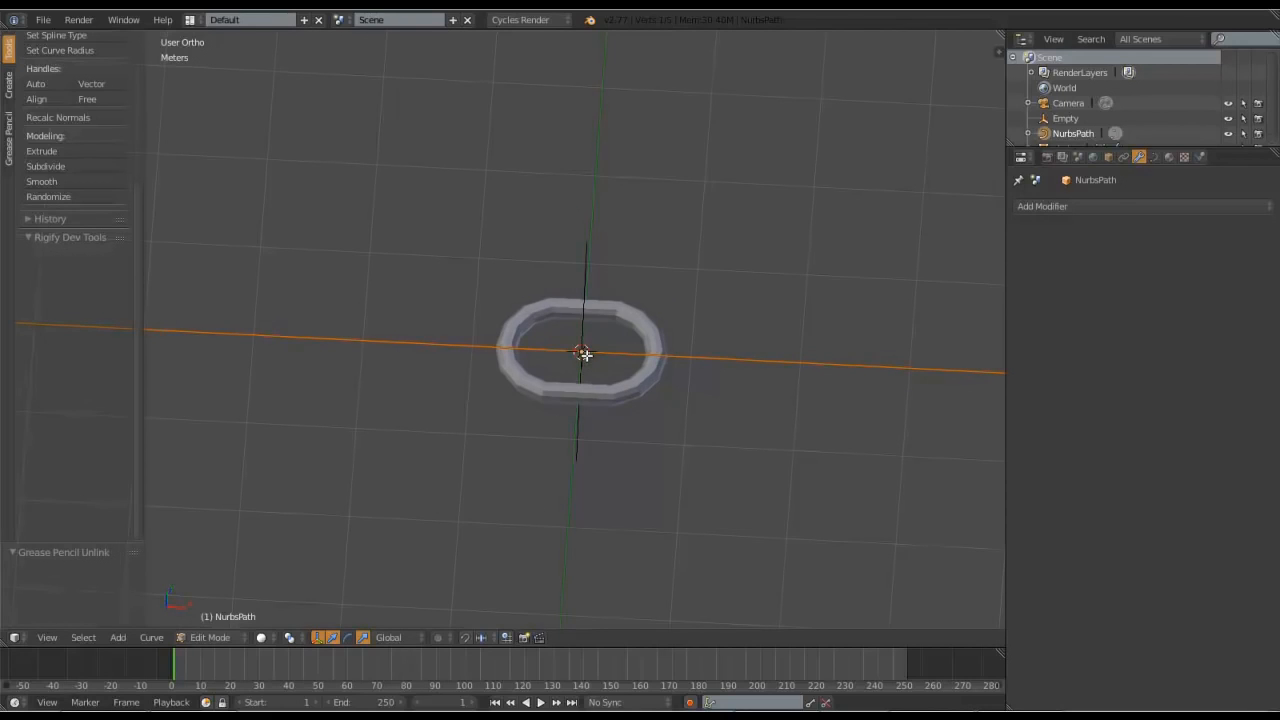
scroll(583, 354, down, 4)
key(a)
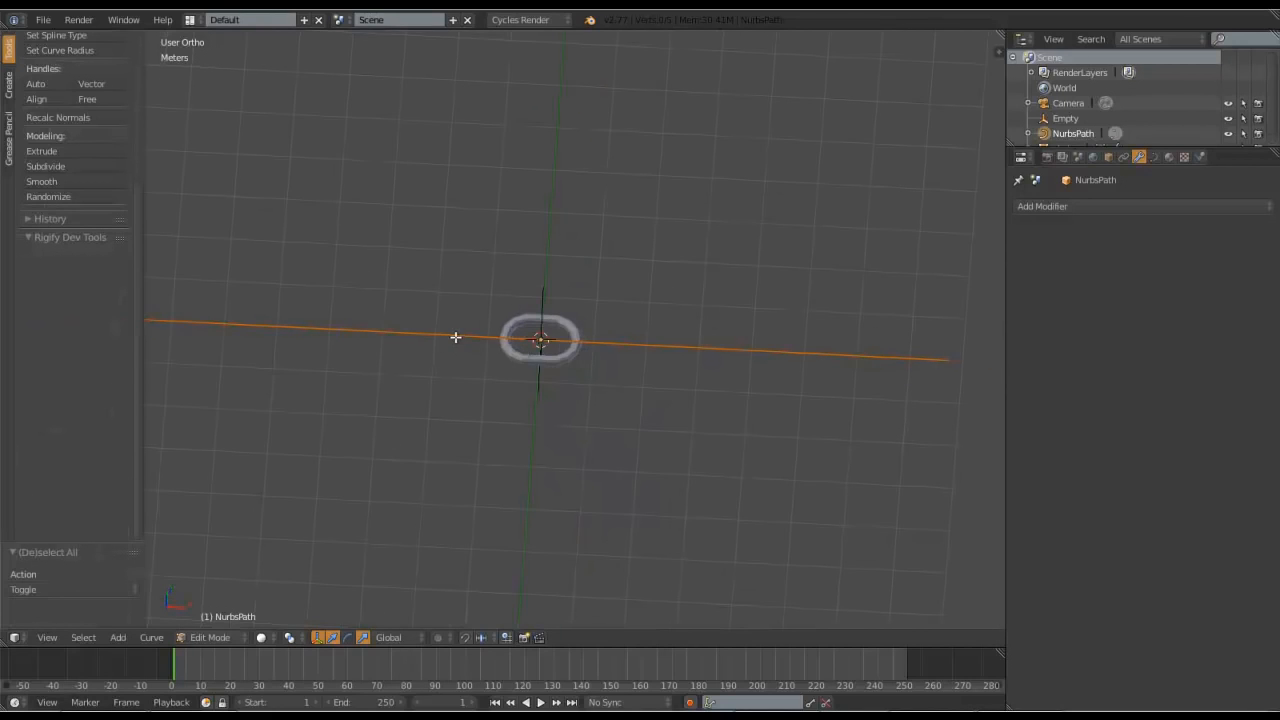
key(a)
key(g)
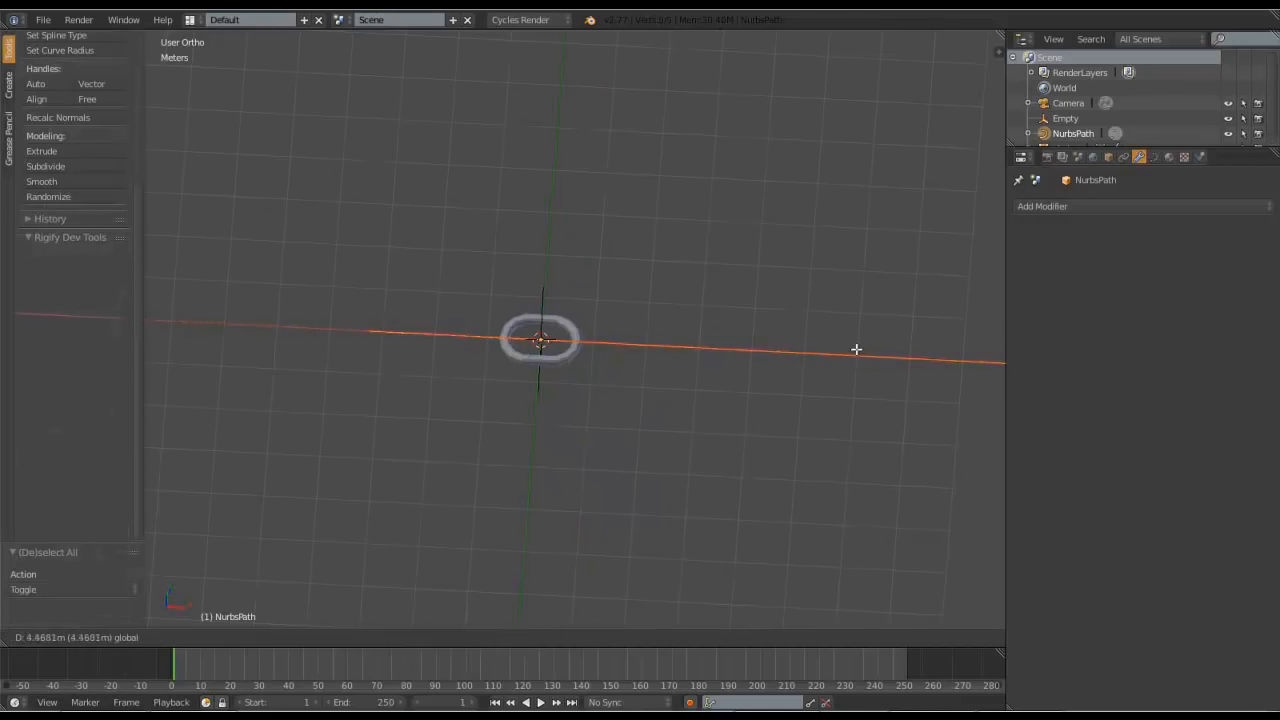
ctrl+drag(17, 354, 14, 358)
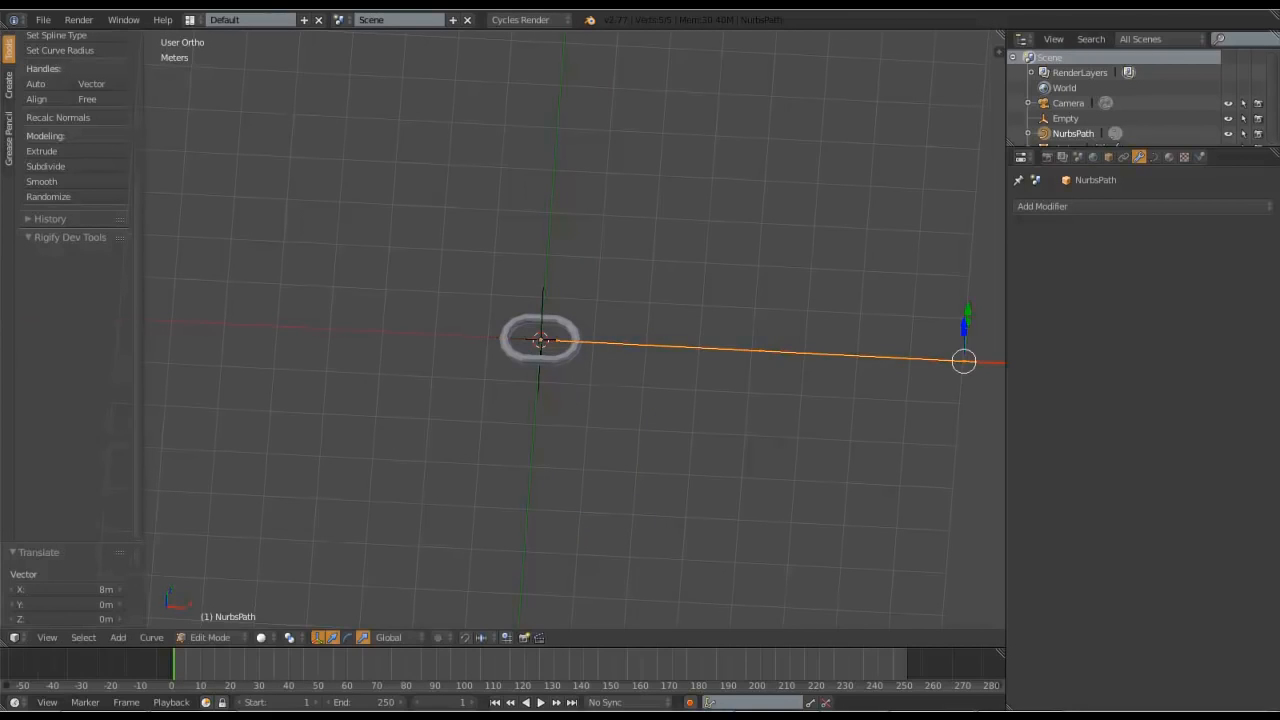
- Shift the path's points about -32.4 cm along X to start at the link's centre, and return to Object Mode
scroll(505, 338, up, 3)
shift+middle_drag(523, 354, 379, 306)
scroll(385, 307, down, 4)
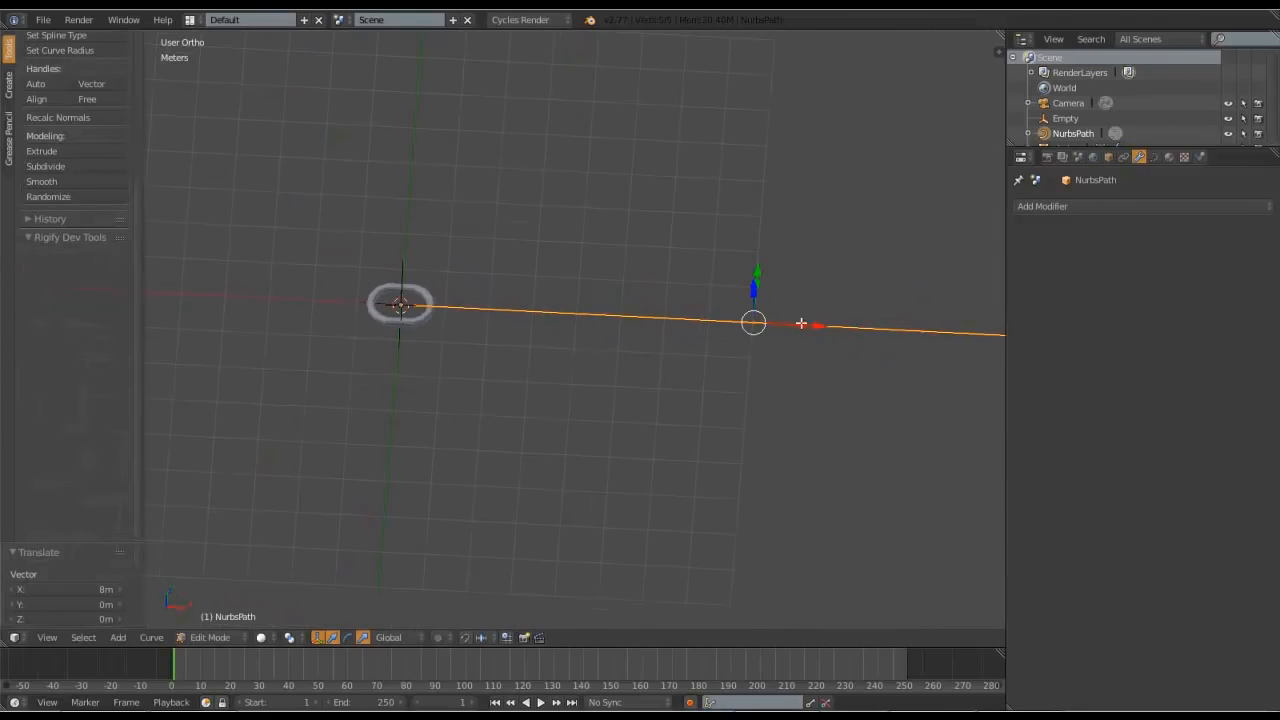
drag(816, 327, 802, 331)
scroll(534, 323, up, 5)
shift+middle_drag(241, 289, 403, 311)
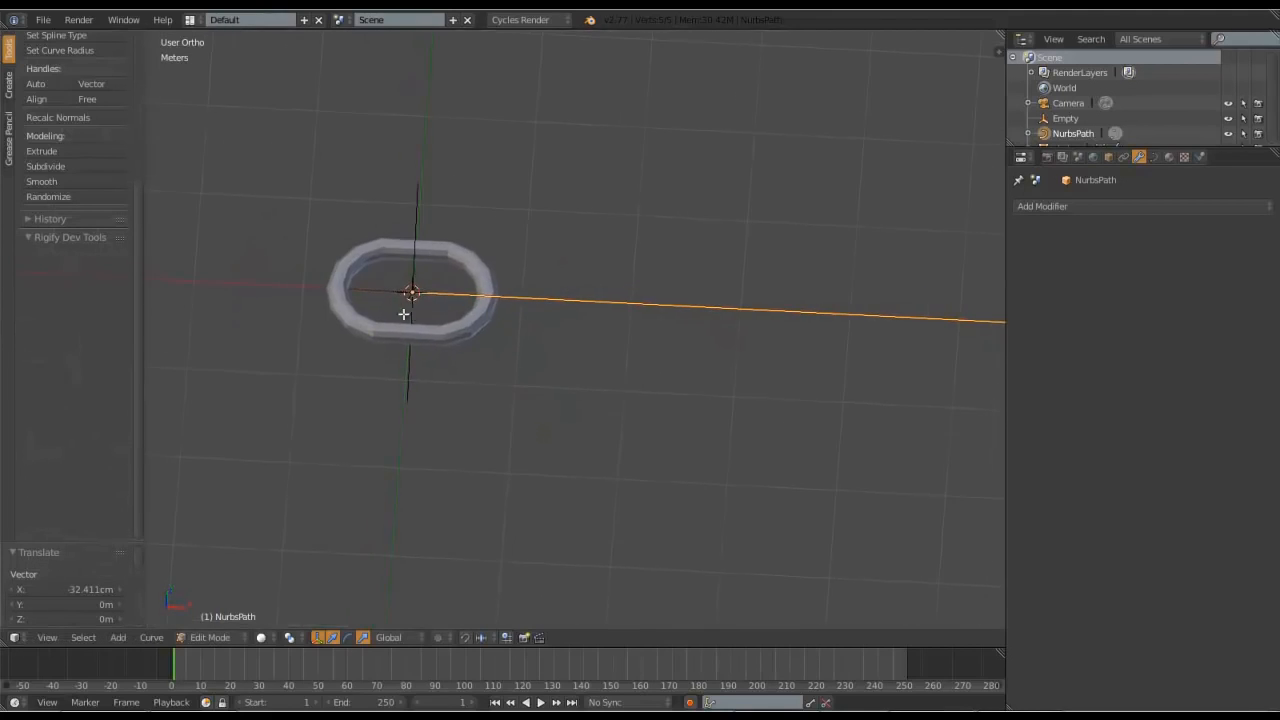
scroll(401, 315, up, 4)
scroll(317, 255, down, 4)
key(Tab)
click(510, 292)
- Set NurbsPath as the fit curve of the chaine object's Array modifier
scroll(520, 310, down, 3)
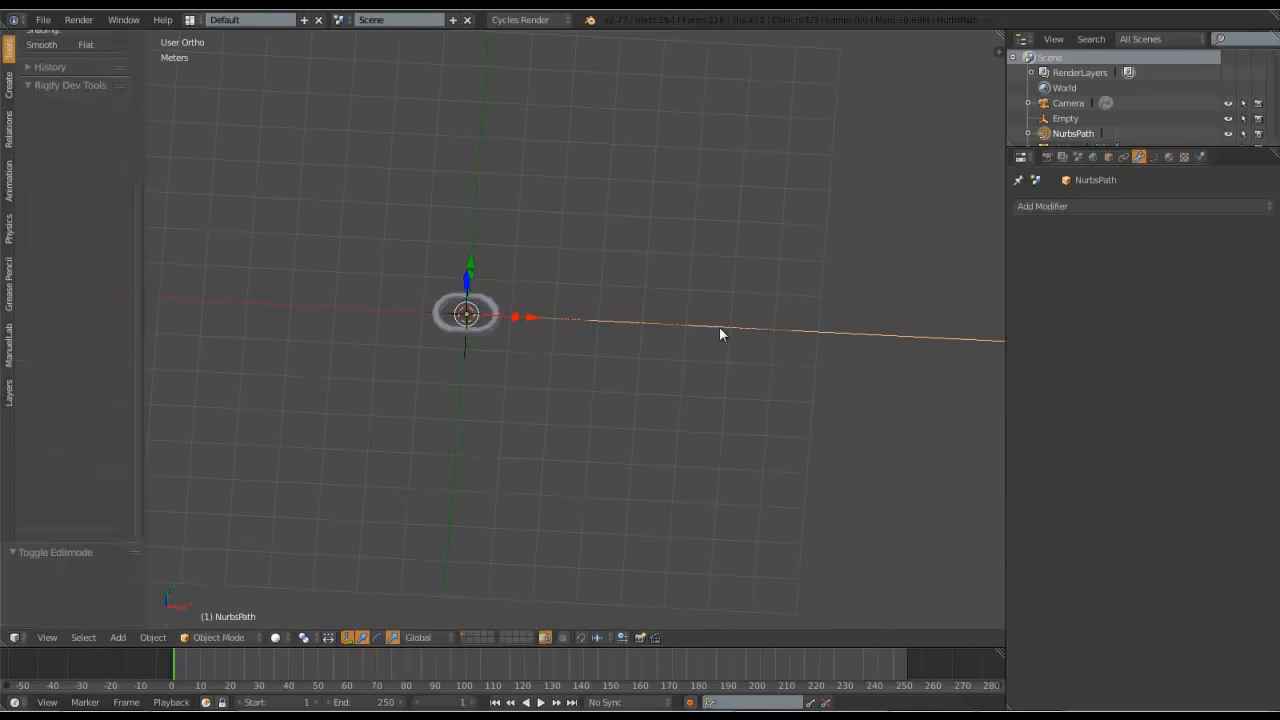
scroll(608, 366, down, 3)
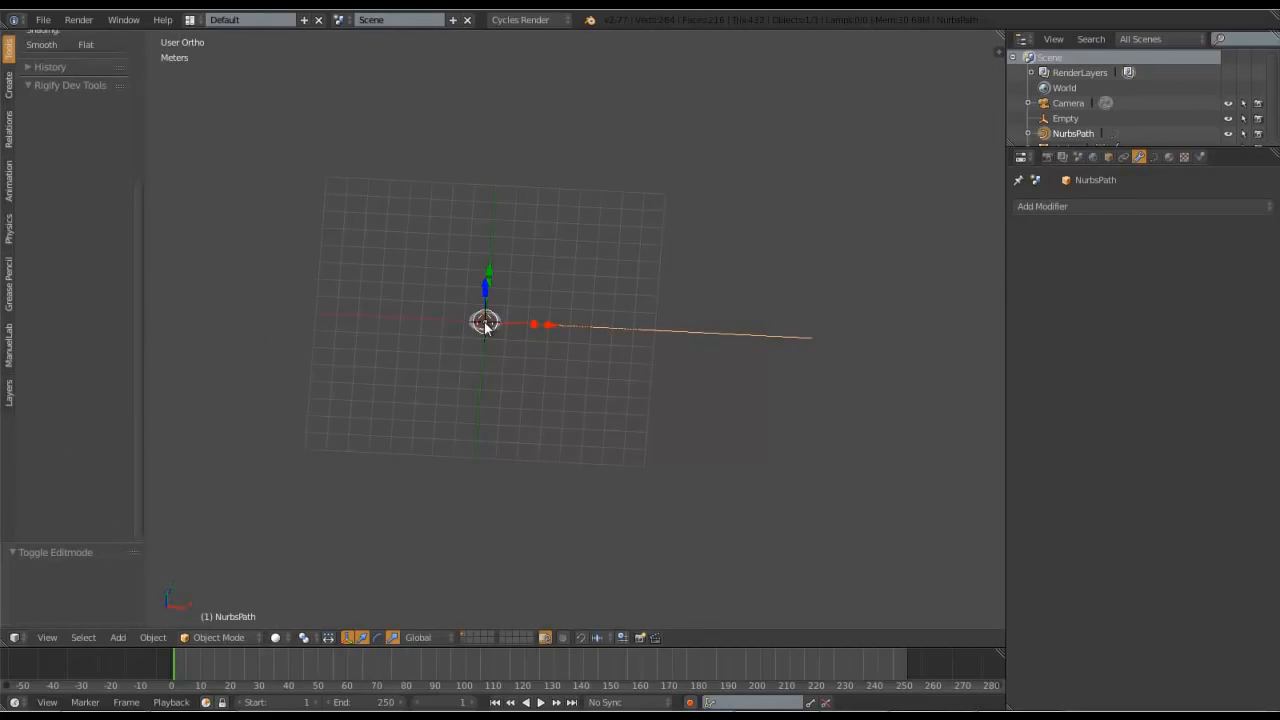
scroll(506, 317, up, 5)
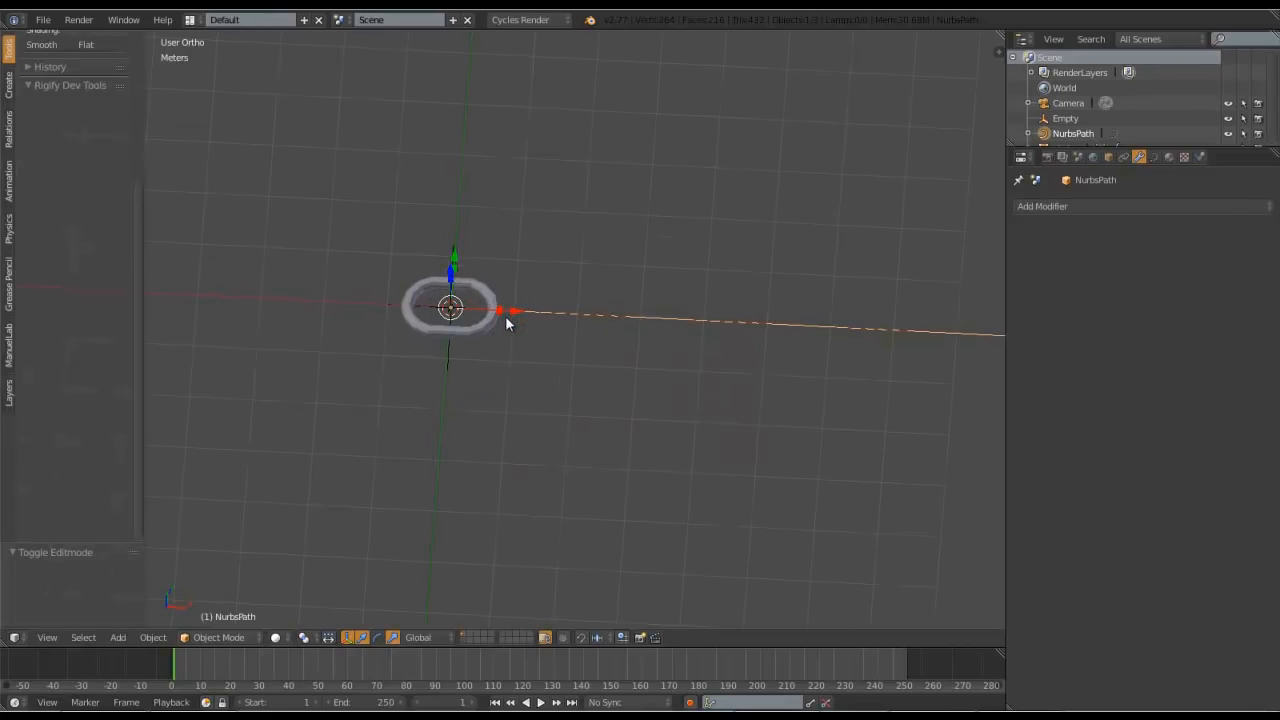
scroll(507, 320, down, 4)
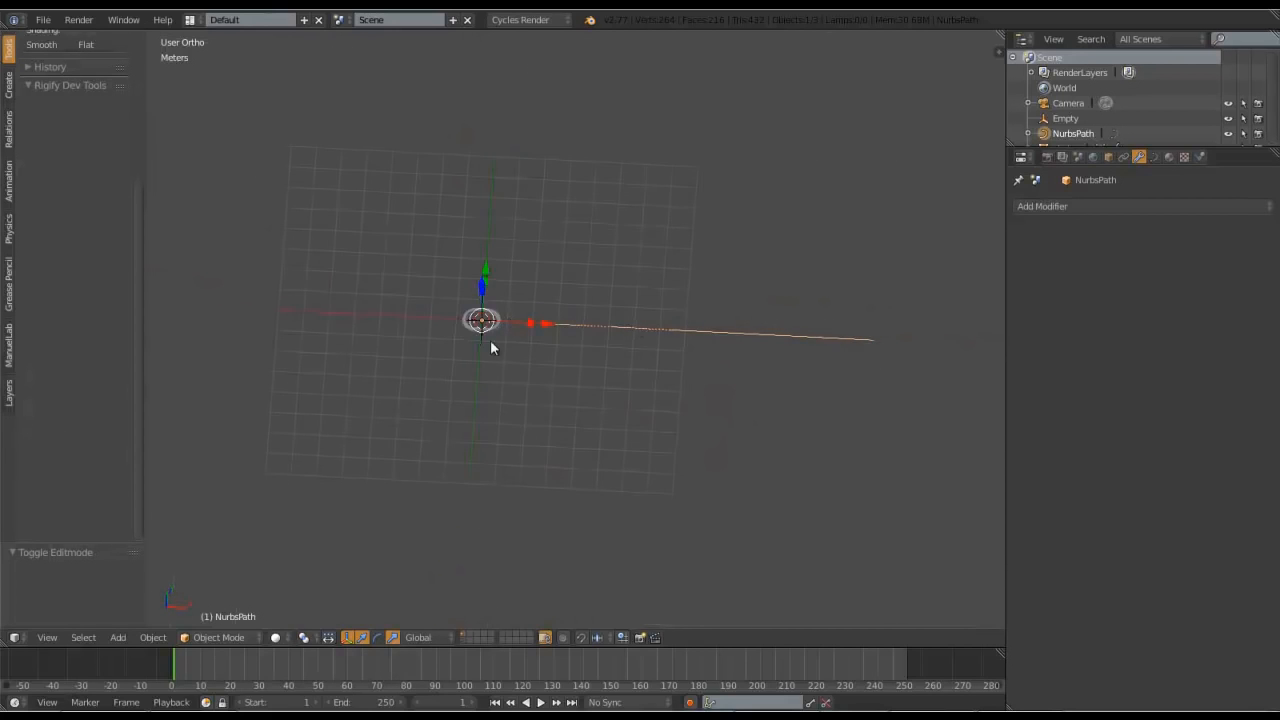
scroll(482, 335, up, 2)
right_click(474, 323)
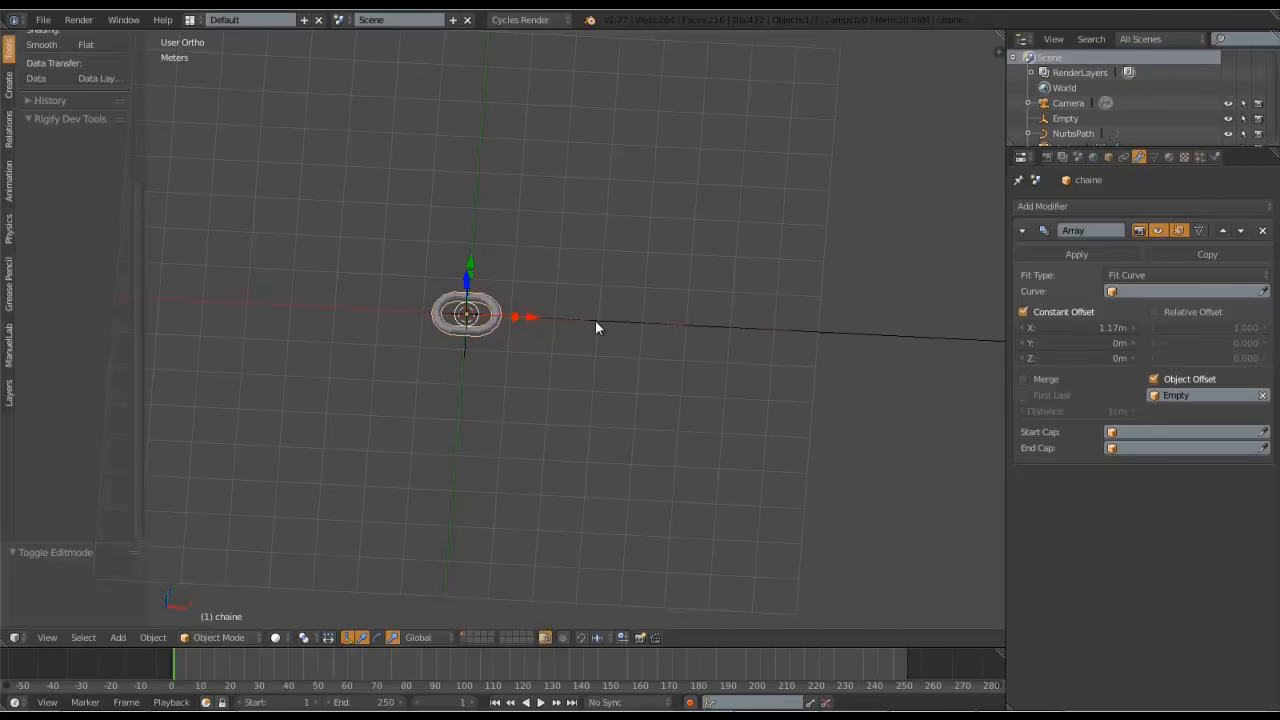
scroll(595, 321, up, 2)
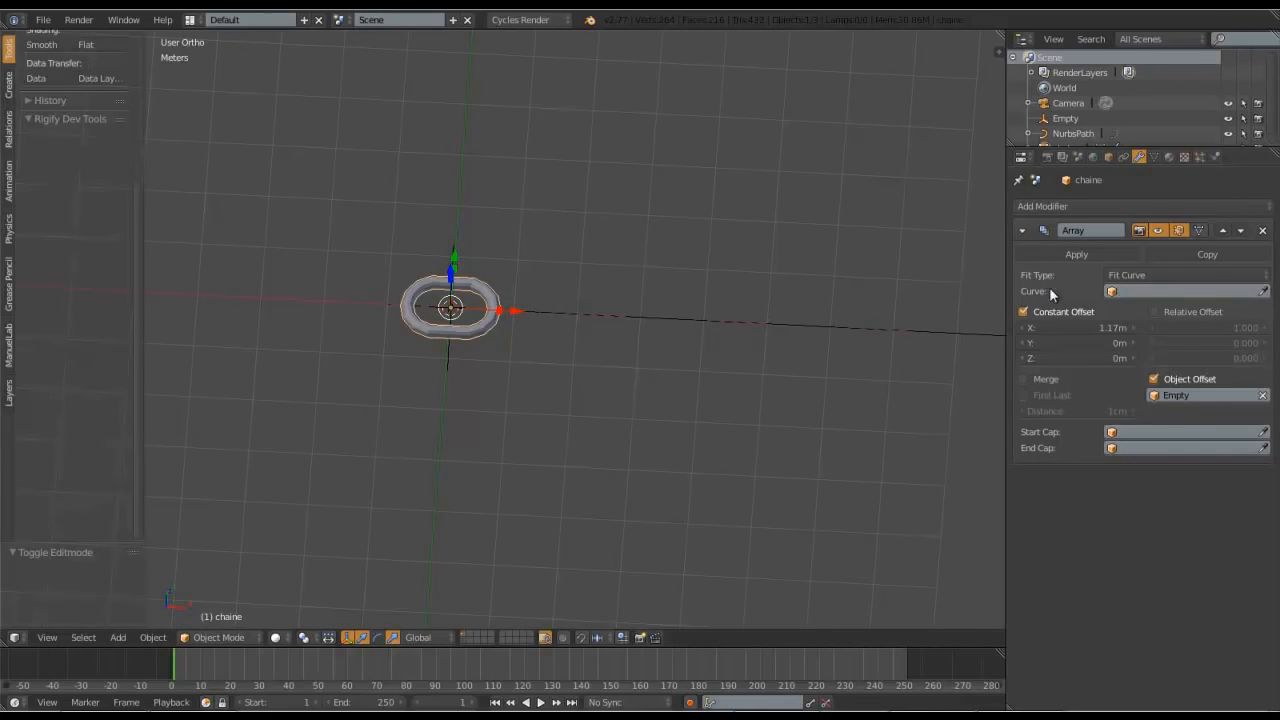
click(1130, 291)
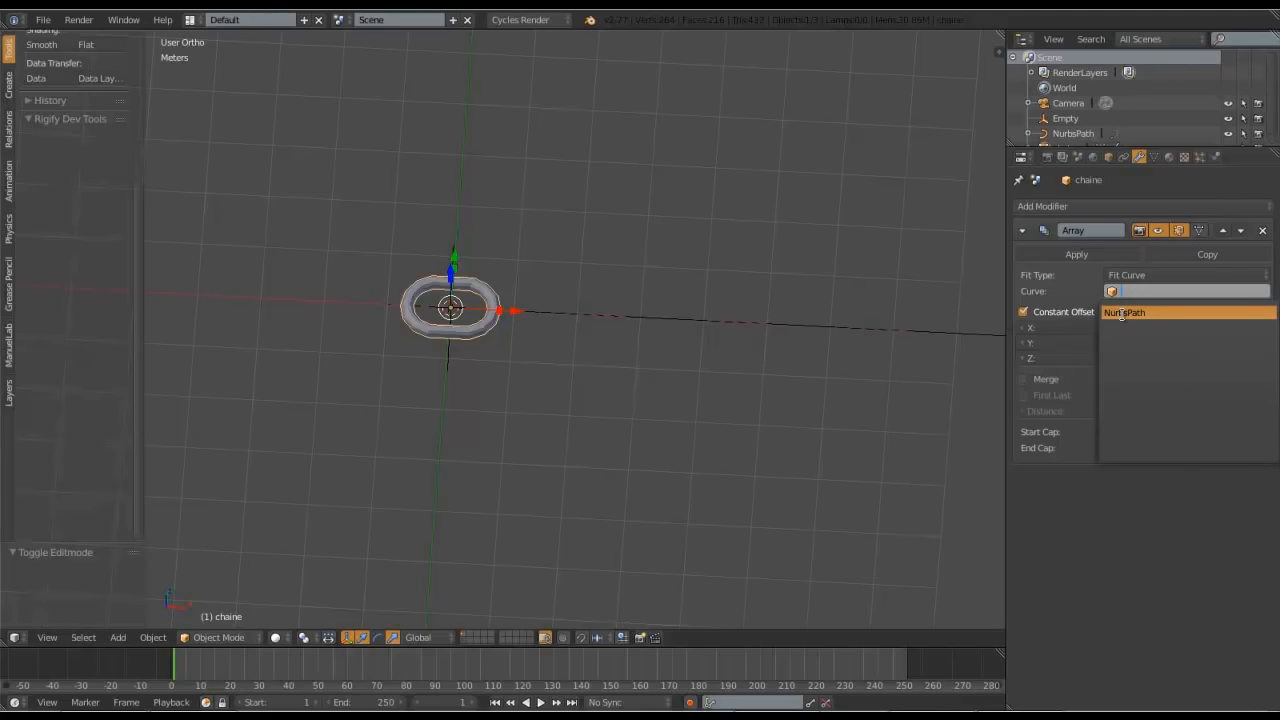
click(1122, 313)
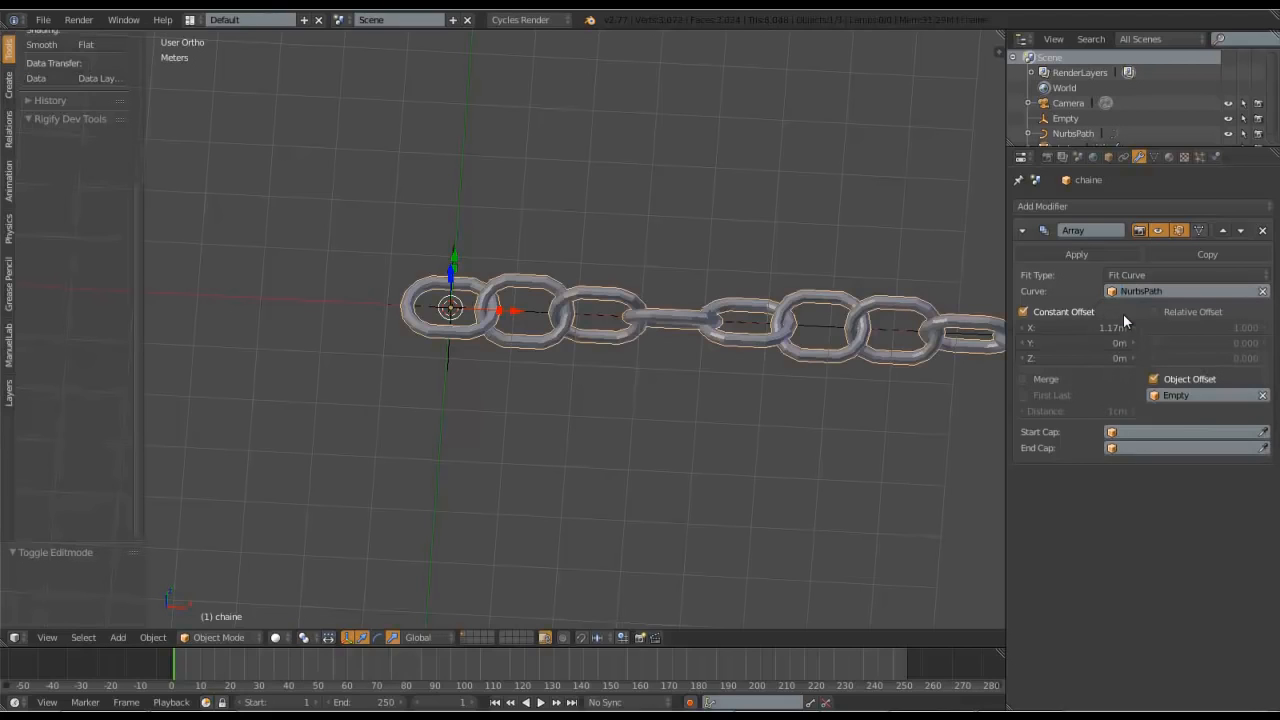
- Rename the NurbsPath object to chemin_chaine
right_click(826, 332)
key(n)
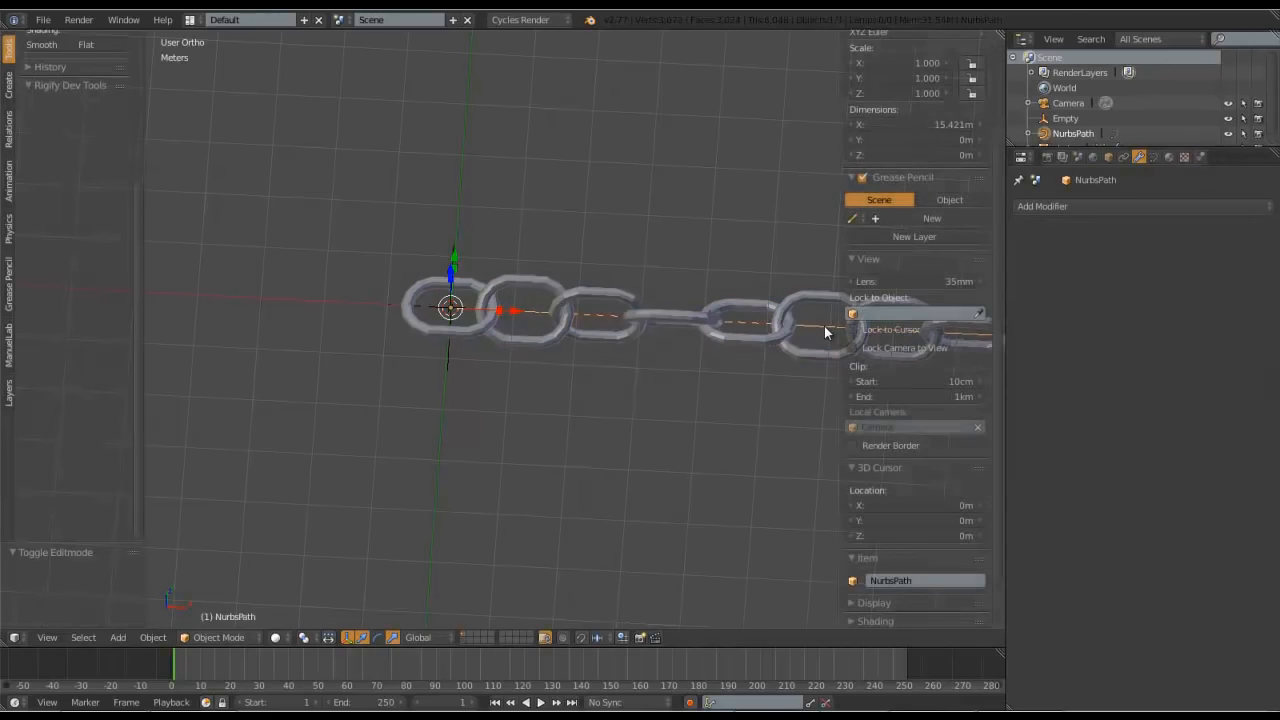
scroll(918, 300, down, 2)
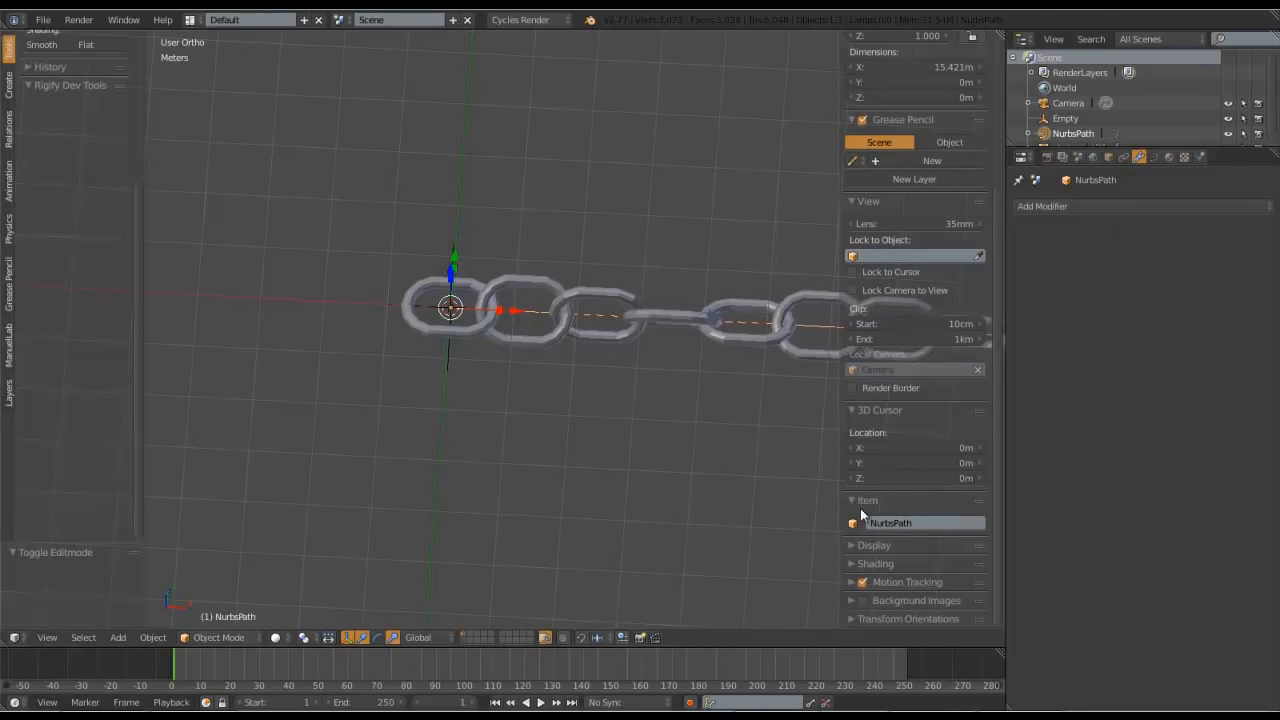
click(914, 522)
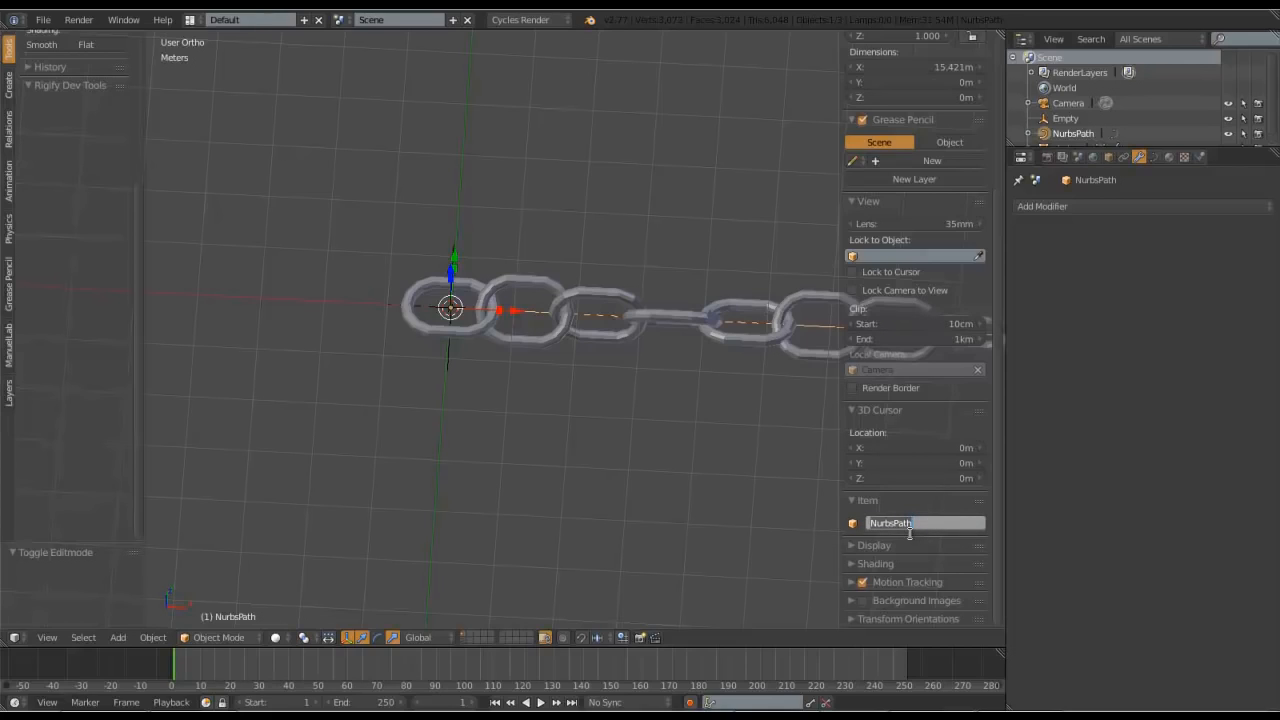
text(chemin)
text(_cou)
key(BackSpace)
key(BackSpace)
text(haine)
key(Return)
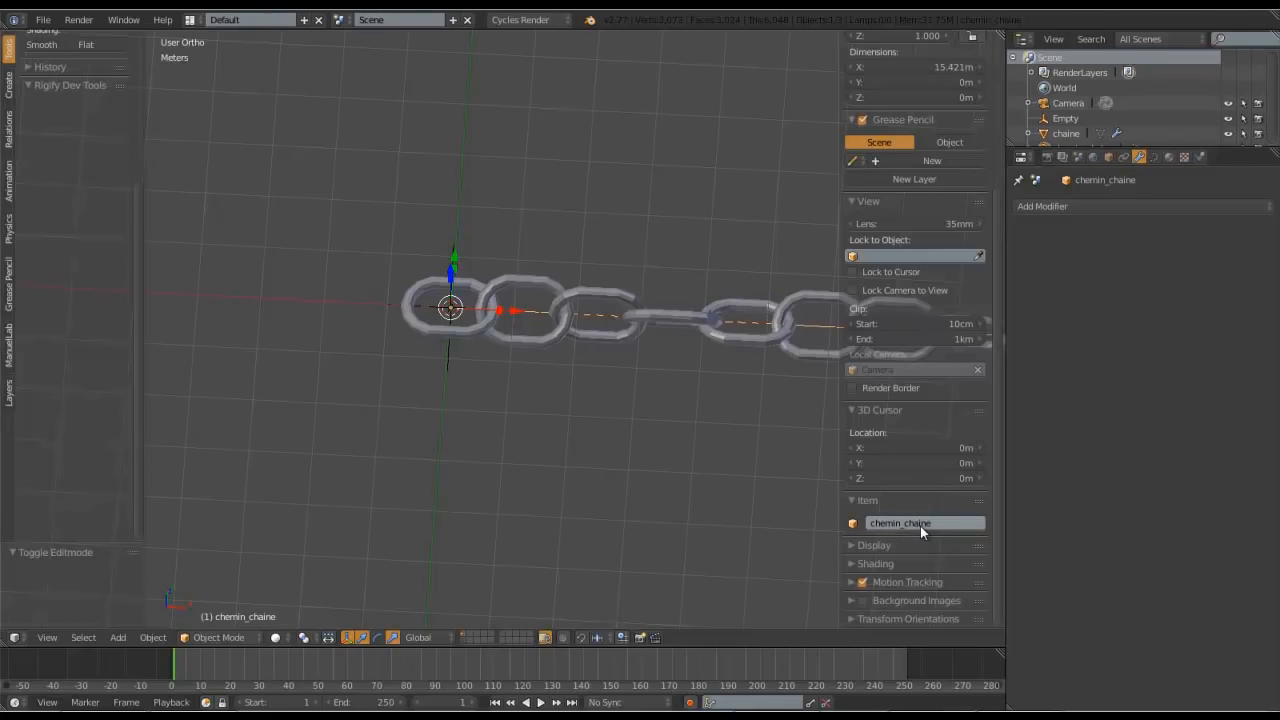
key(n)
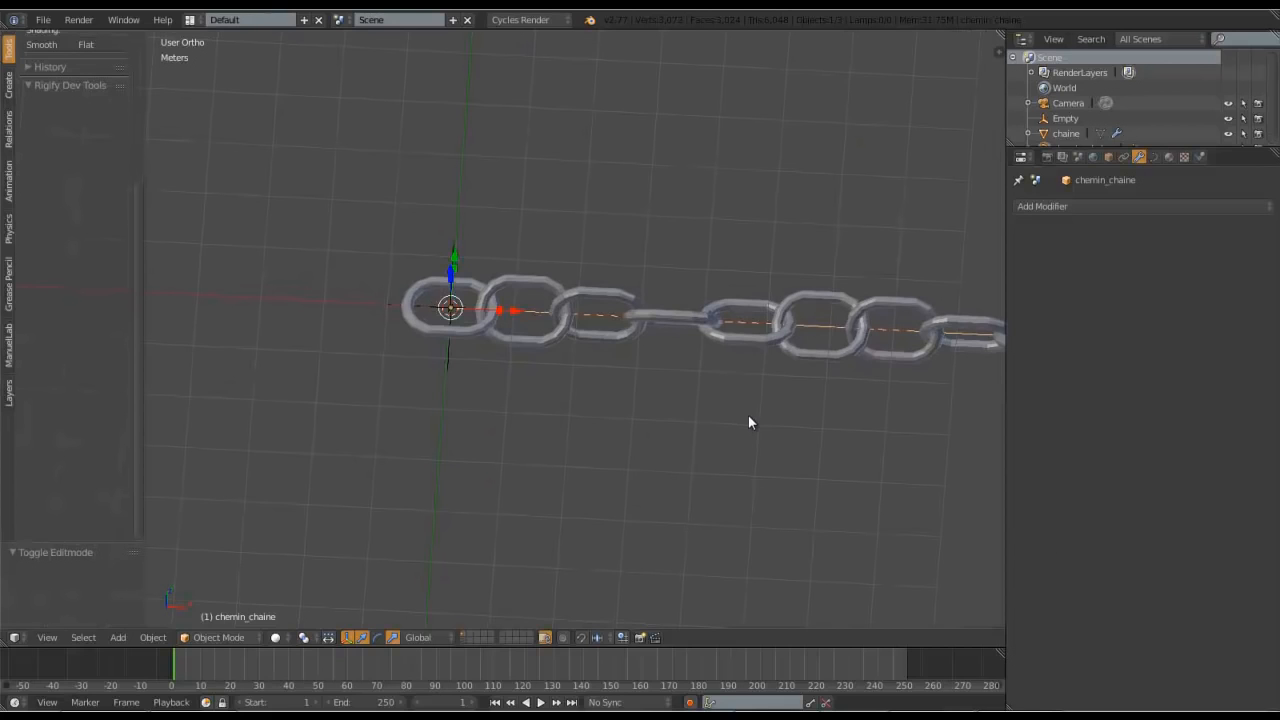
- Select the chemin_chaine path inside the chain and enter Edit Mode on it
right_click(593, 339)
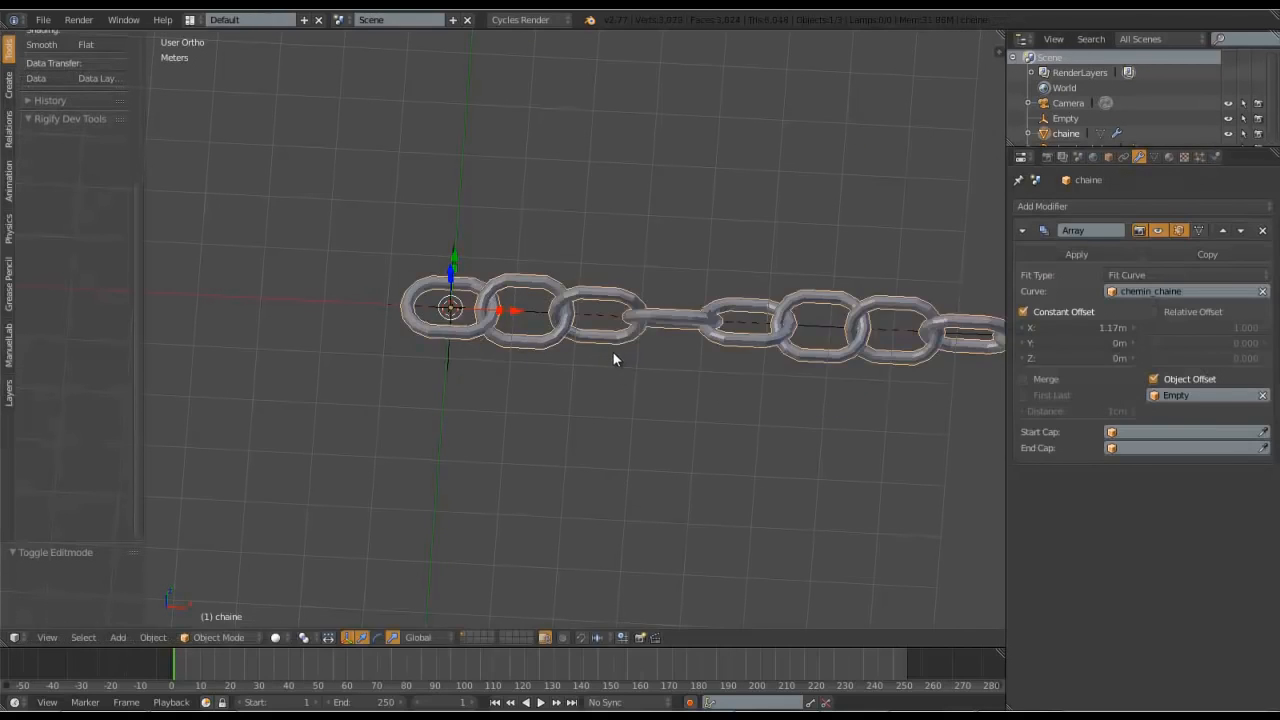
scroll(614, 354, down, 3)
shift+middle_drag(645, 354, 575, 361)
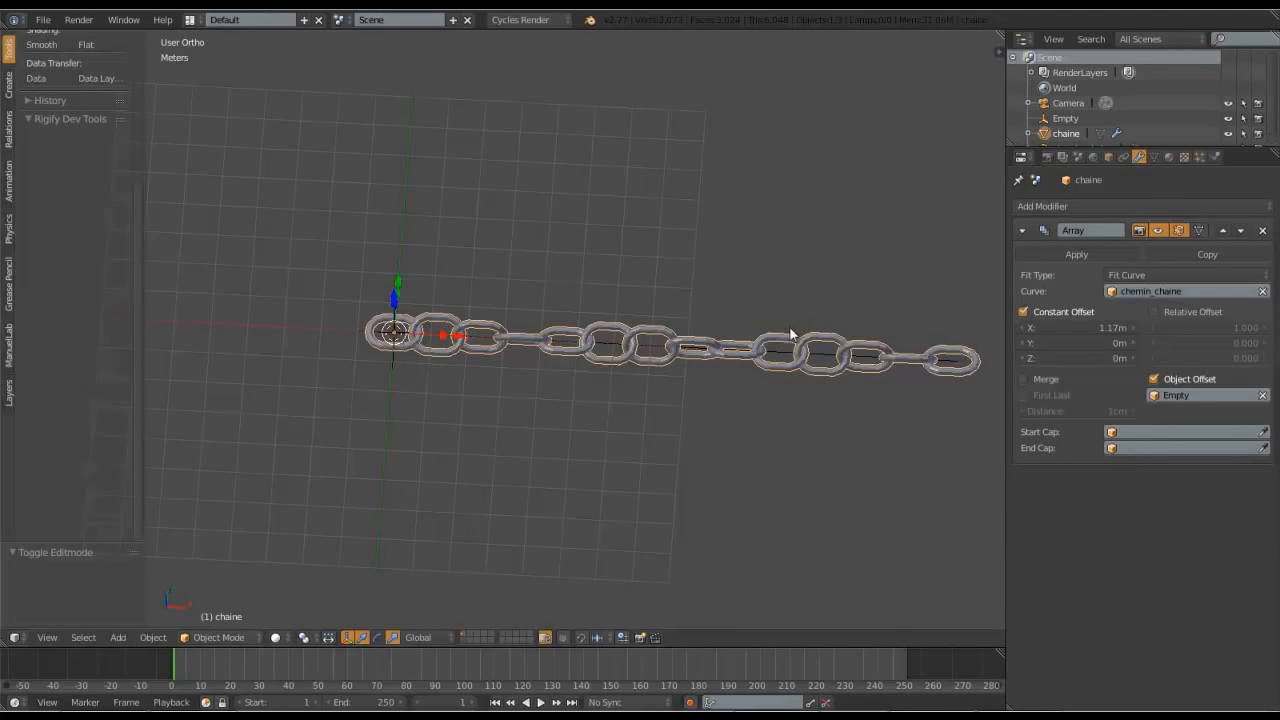
right_click(949, 366)
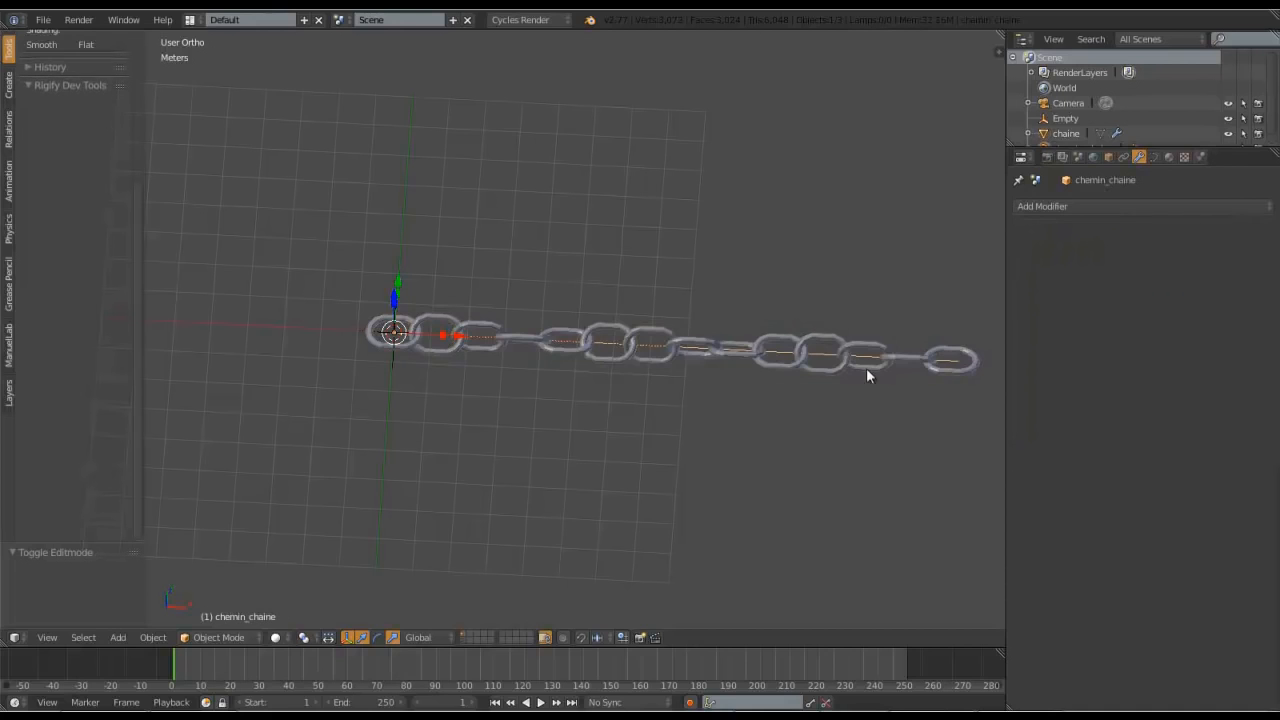
shift+middle_drag(900, 371, 695, 368)
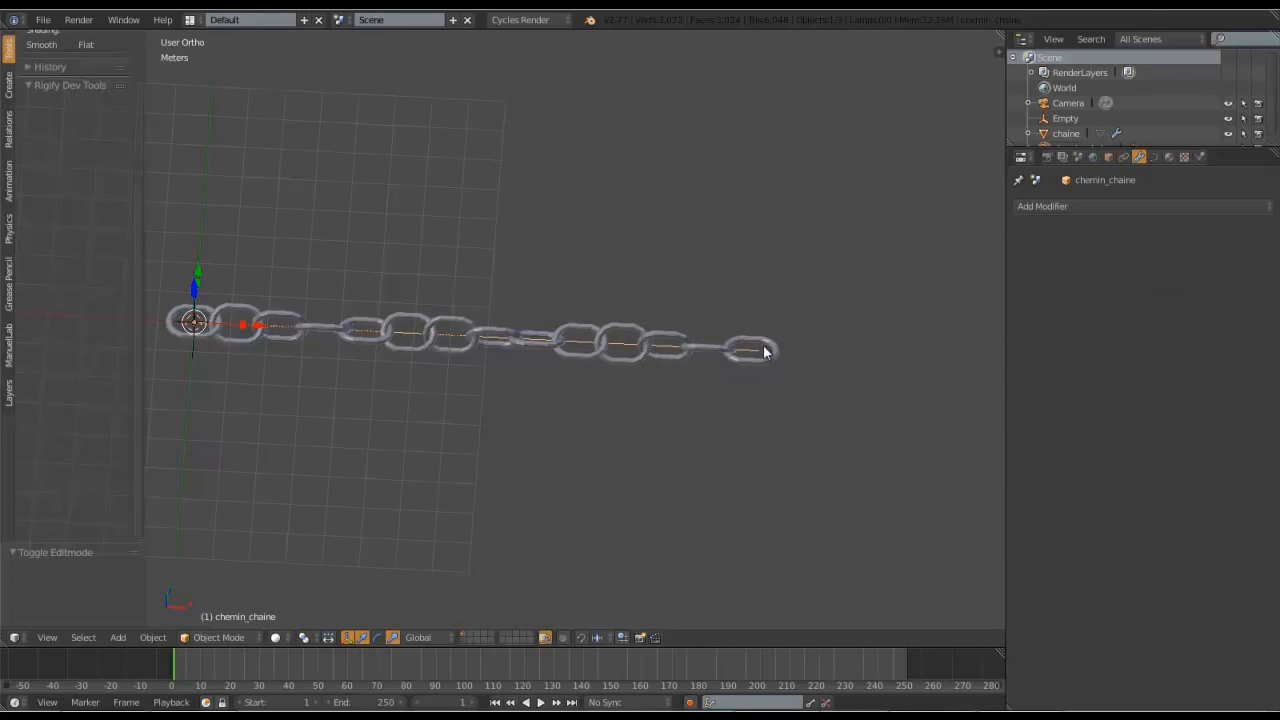
scroll(760, 349, up, 3)
shift+middle_drag(855, 375, 759, 361)
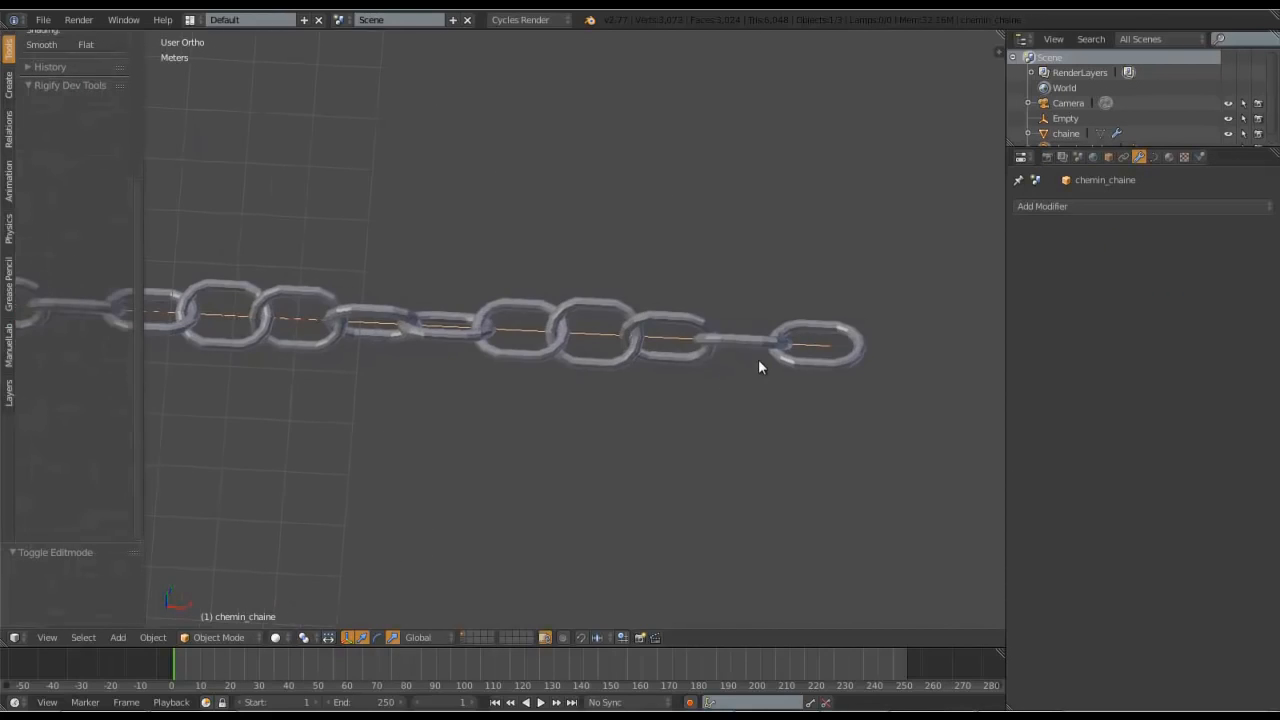
key(Tab)
click(877, 357)
scroll(840, 362, down, 5)
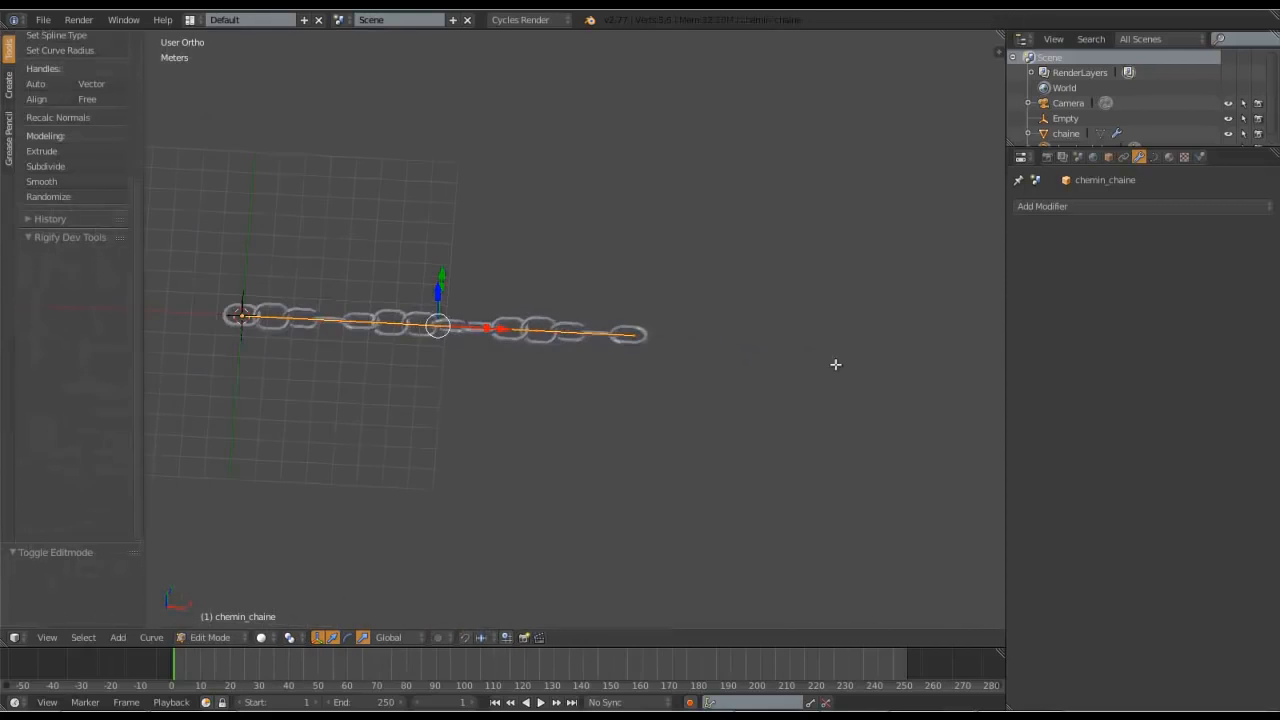
- Try stretching the path by moving its end control point along X
right_click(644, 336)
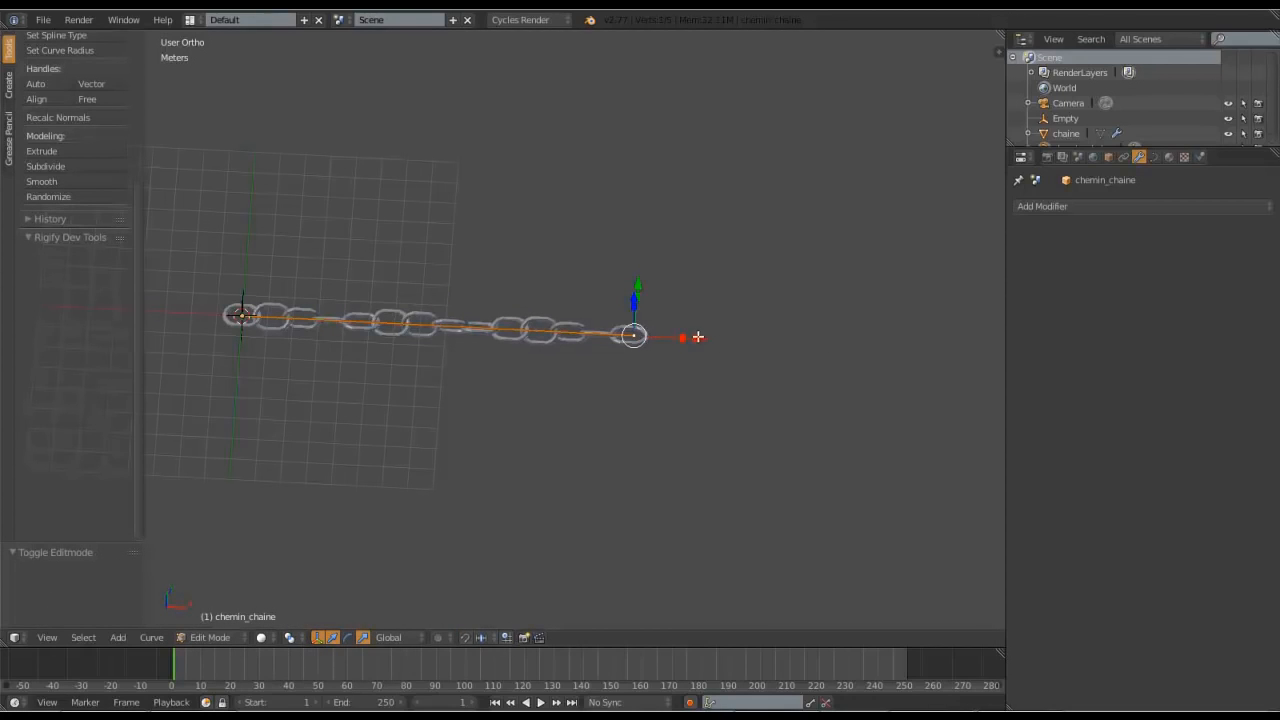
key(g)
key(x)
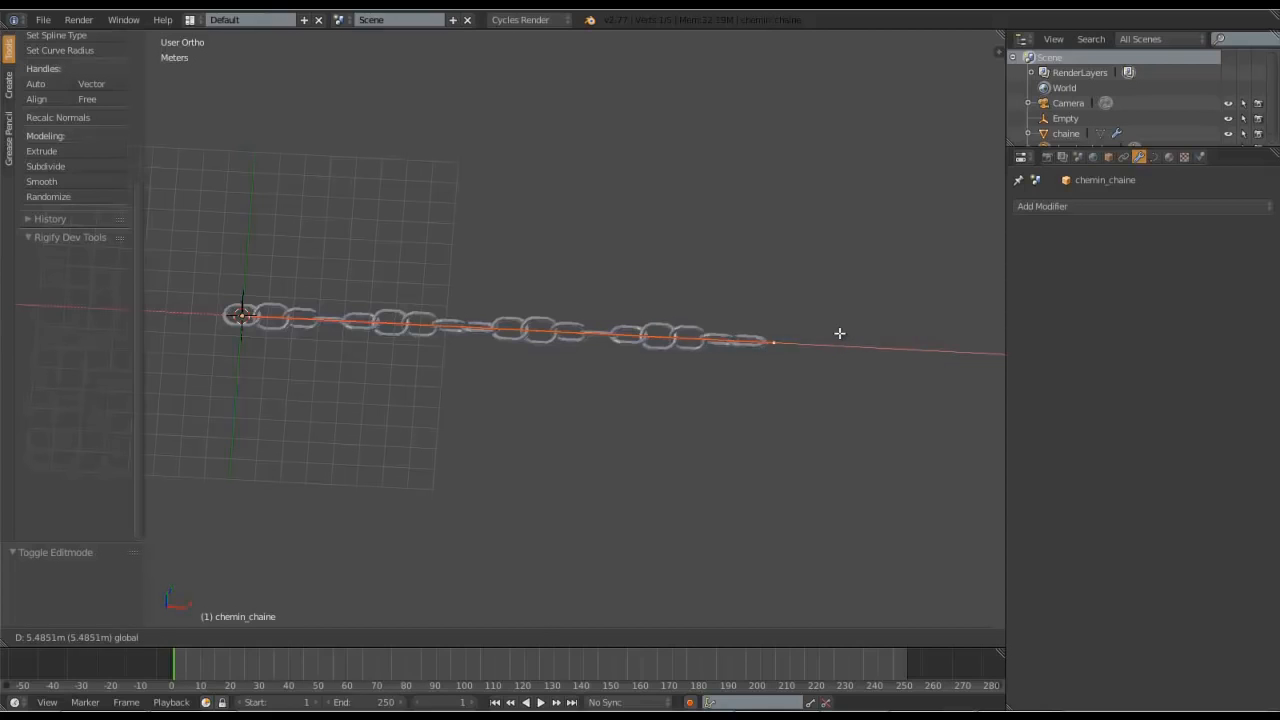
click(688, 365)
scroll(608, 380, up, 6)
scroll(838, 344, down, 6)
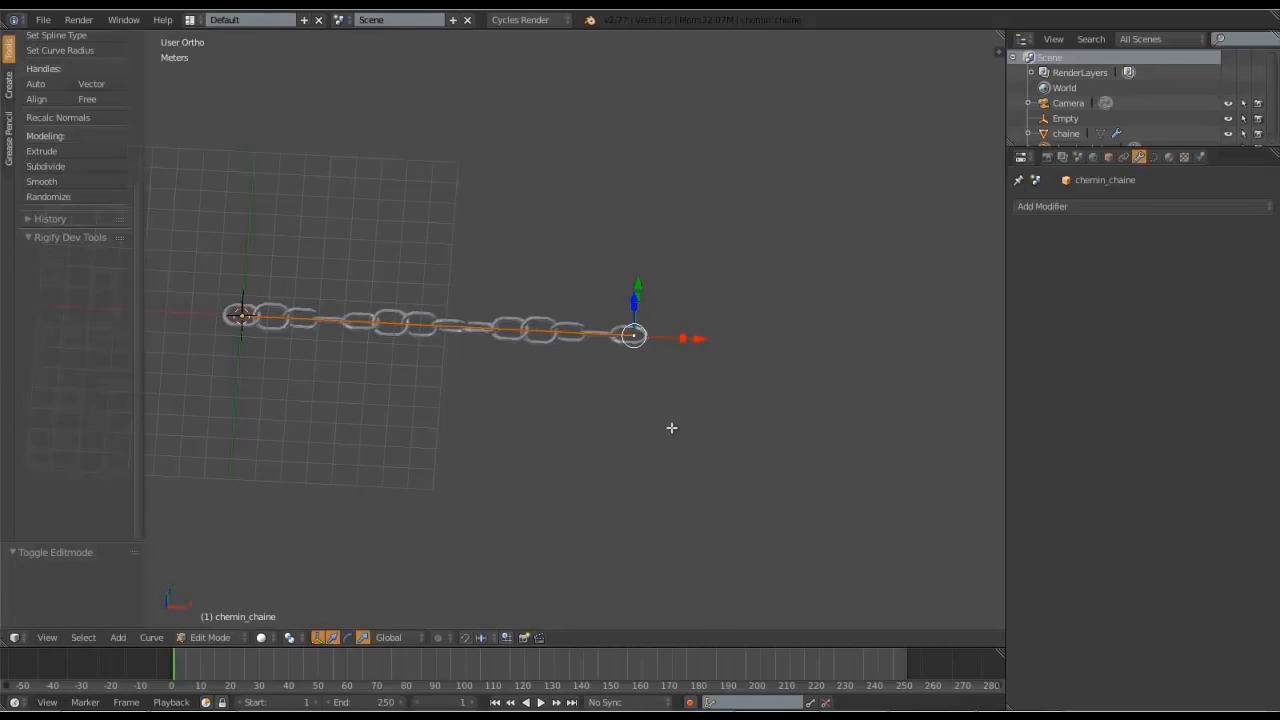
- Move the path's second-to-last control point about -16 cm in X, 6 m in Y and 4.4 m in Z, and return to Object Mode
right_click(528, 333)
scroll(531, 330, up, 5)
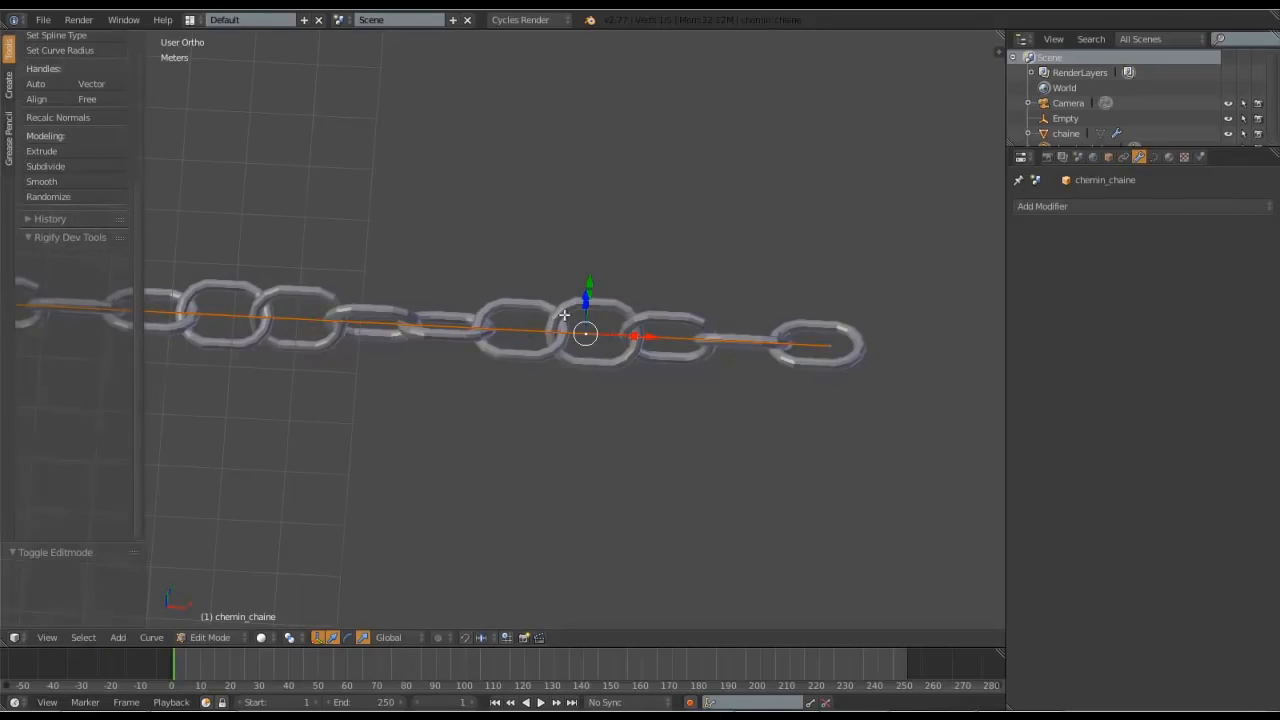
scroll(590, 325, down, 3)
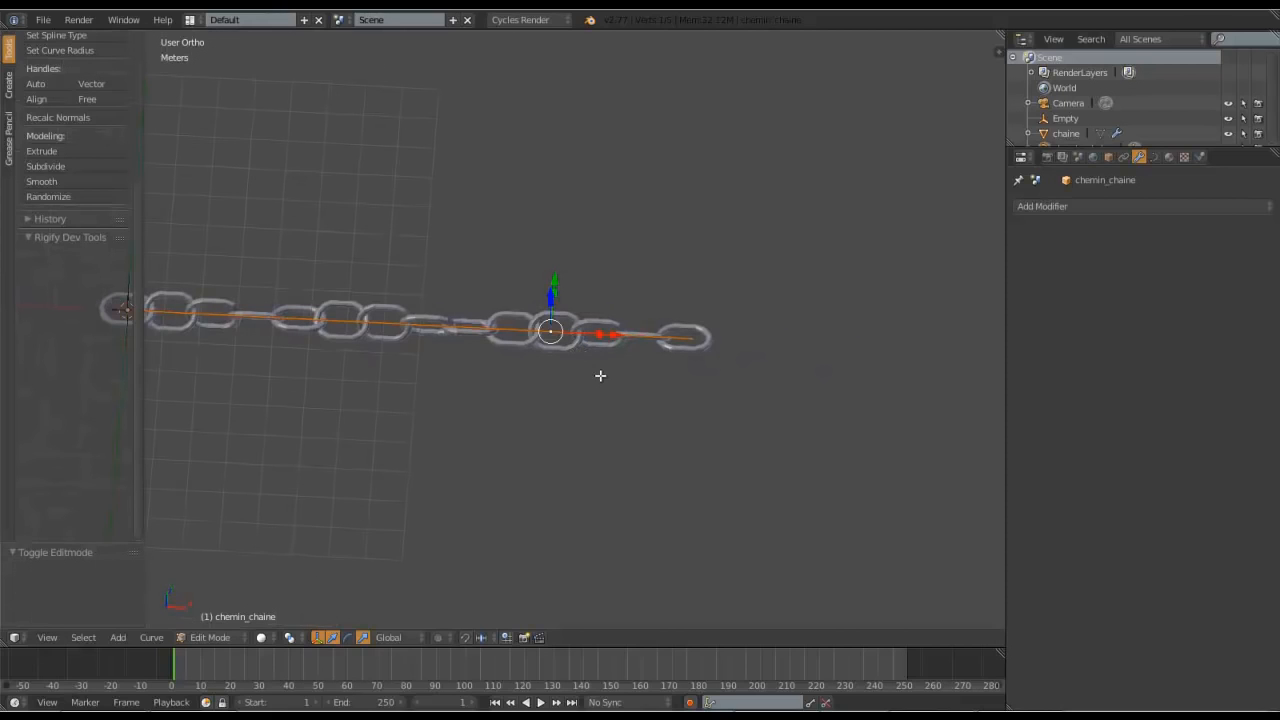
key(g)
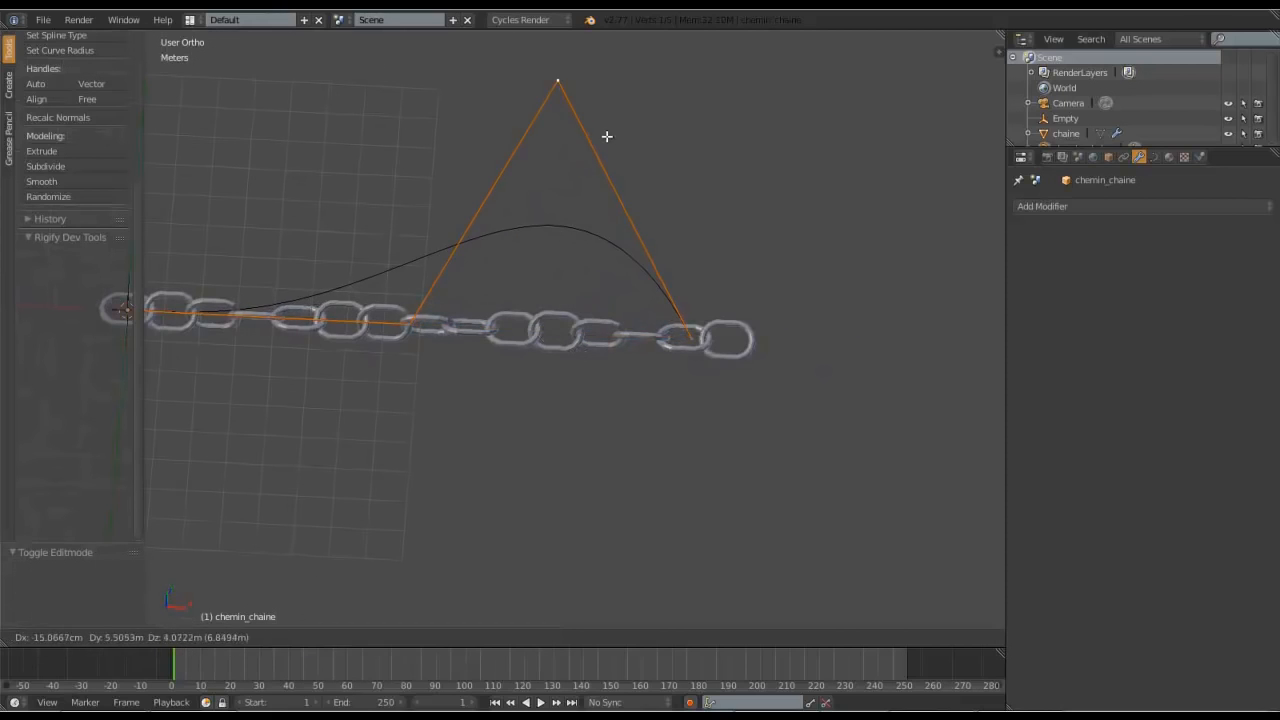
click(607, 114)
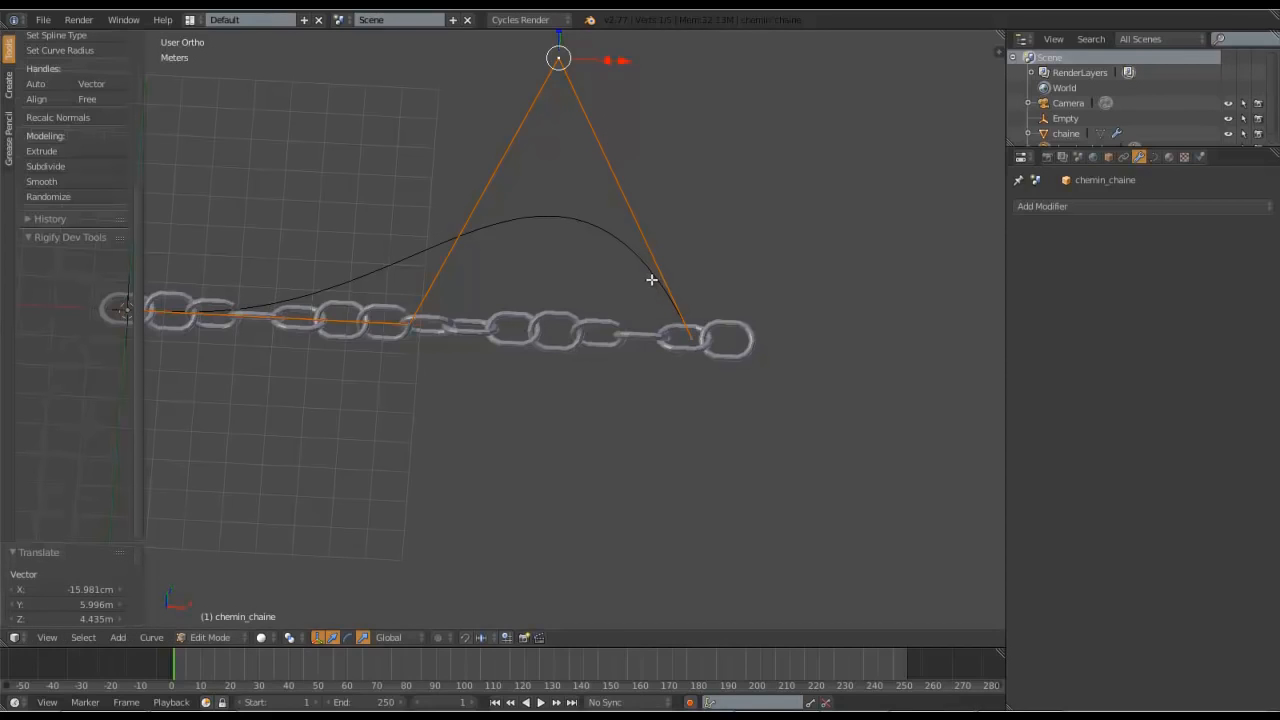
scroll(651, 279, down, 3)
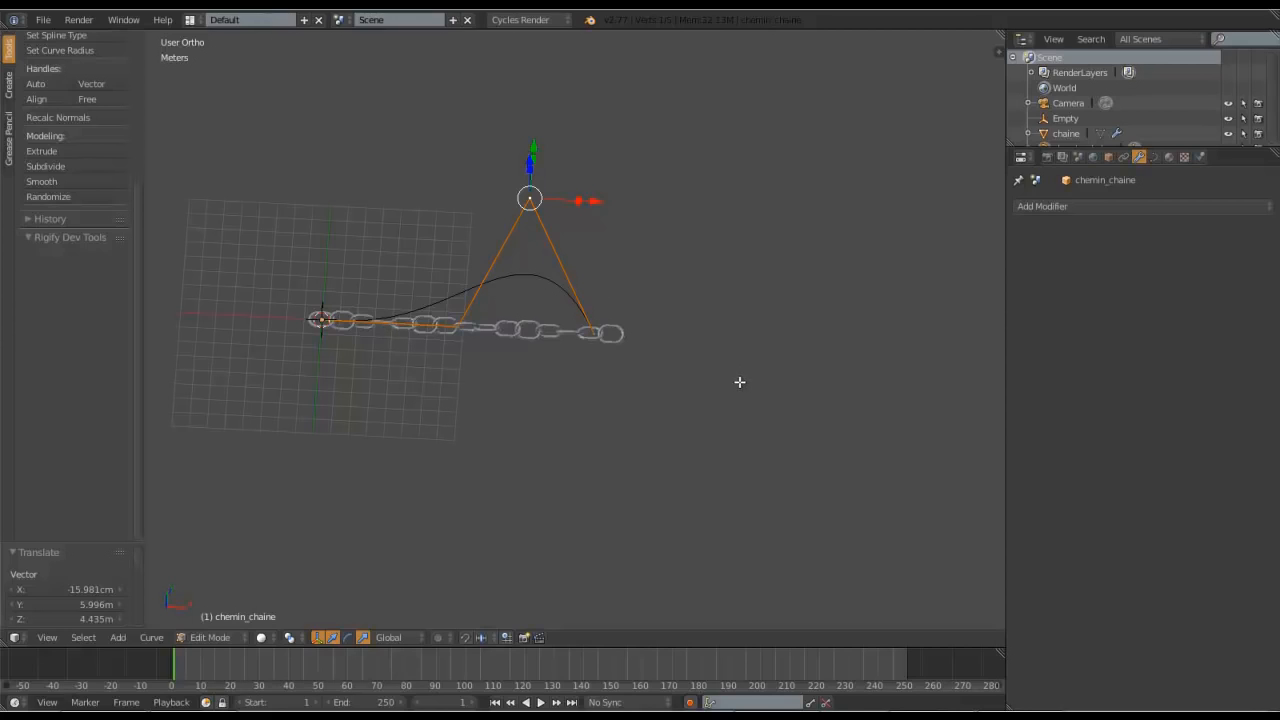
key(Tab)
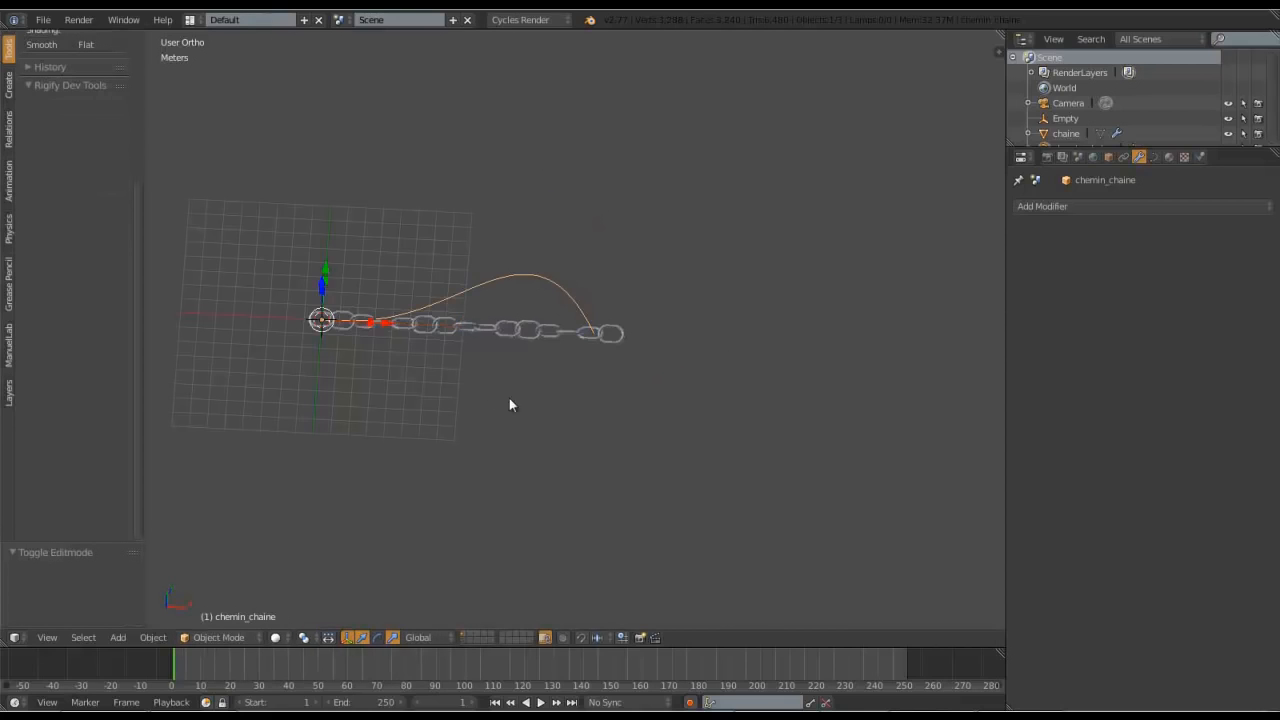
- Add a Curve modifier to the chaine object below its Array modifier, with chemin_chaine as the deforming curve
scroll(509, 404, up, 4)
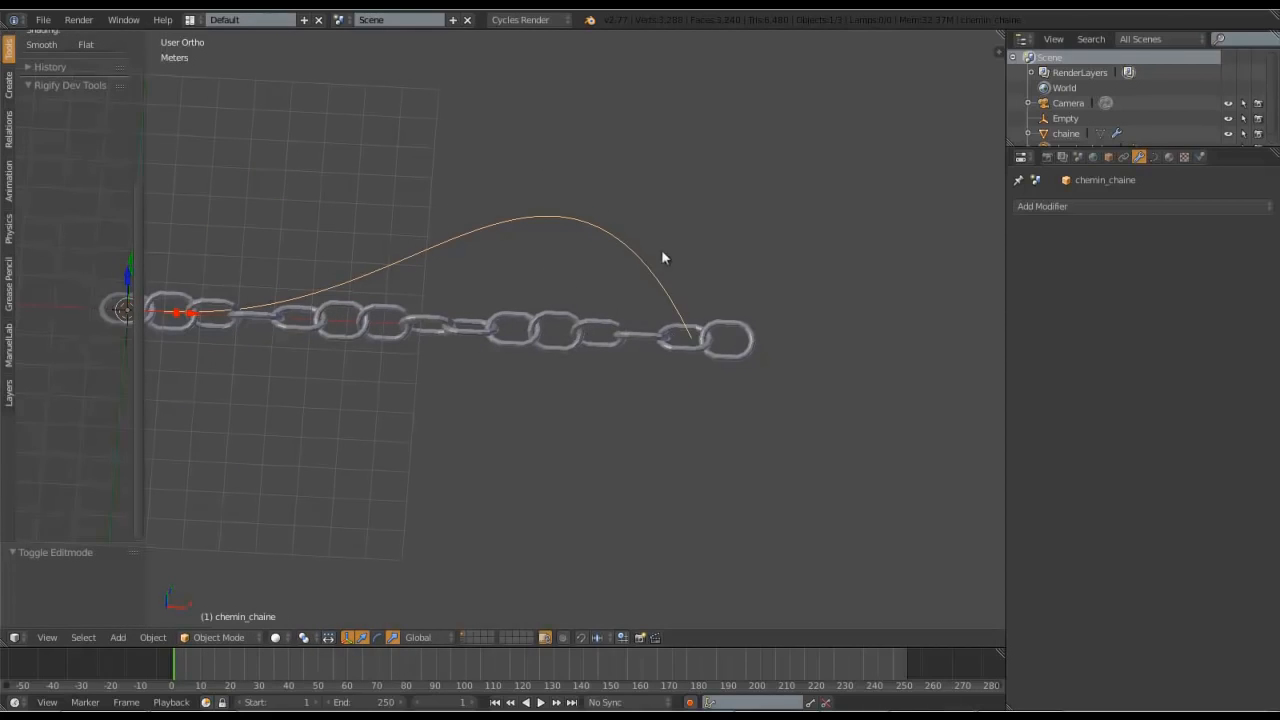
right_click(637, 334)
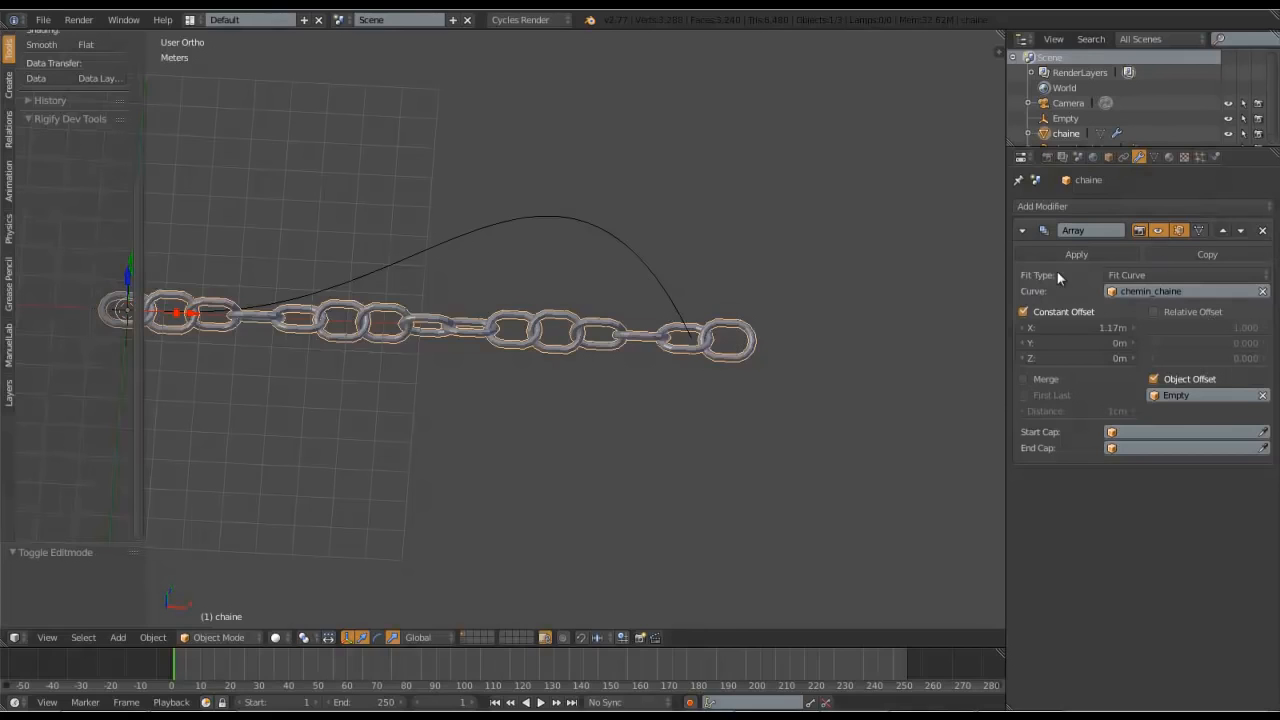
click(1022, 231)
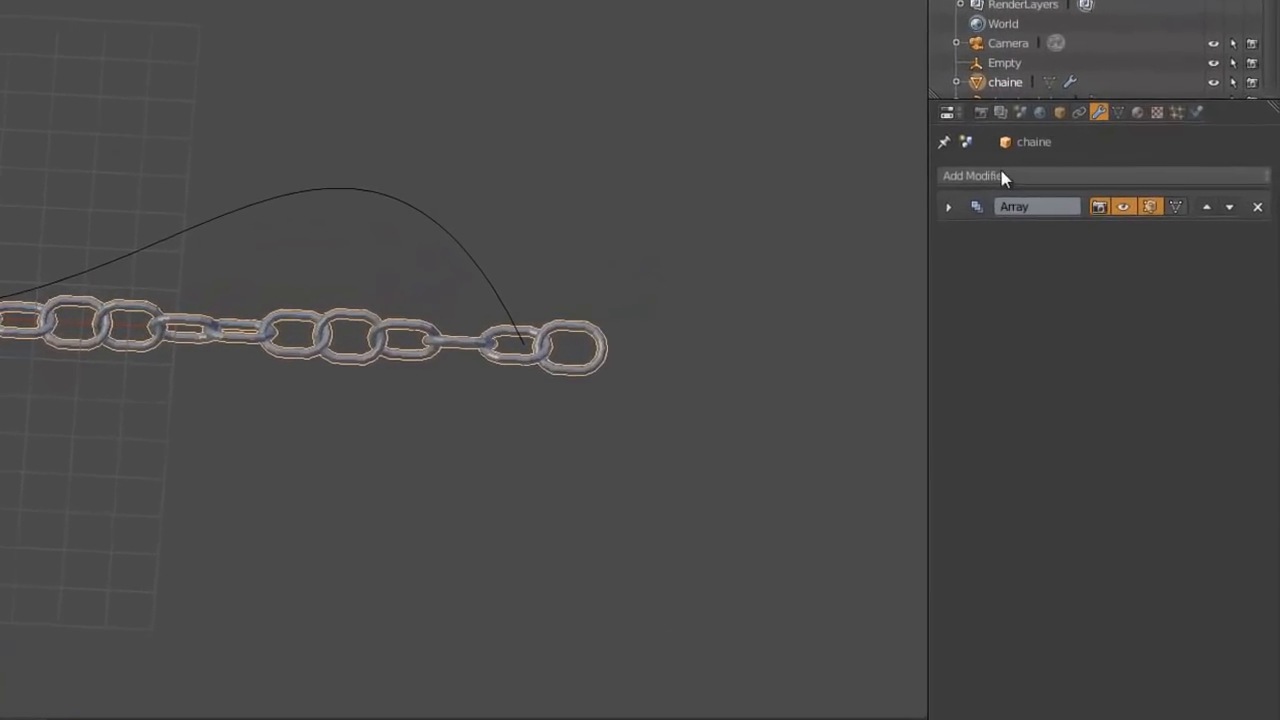
click(1004, 176)
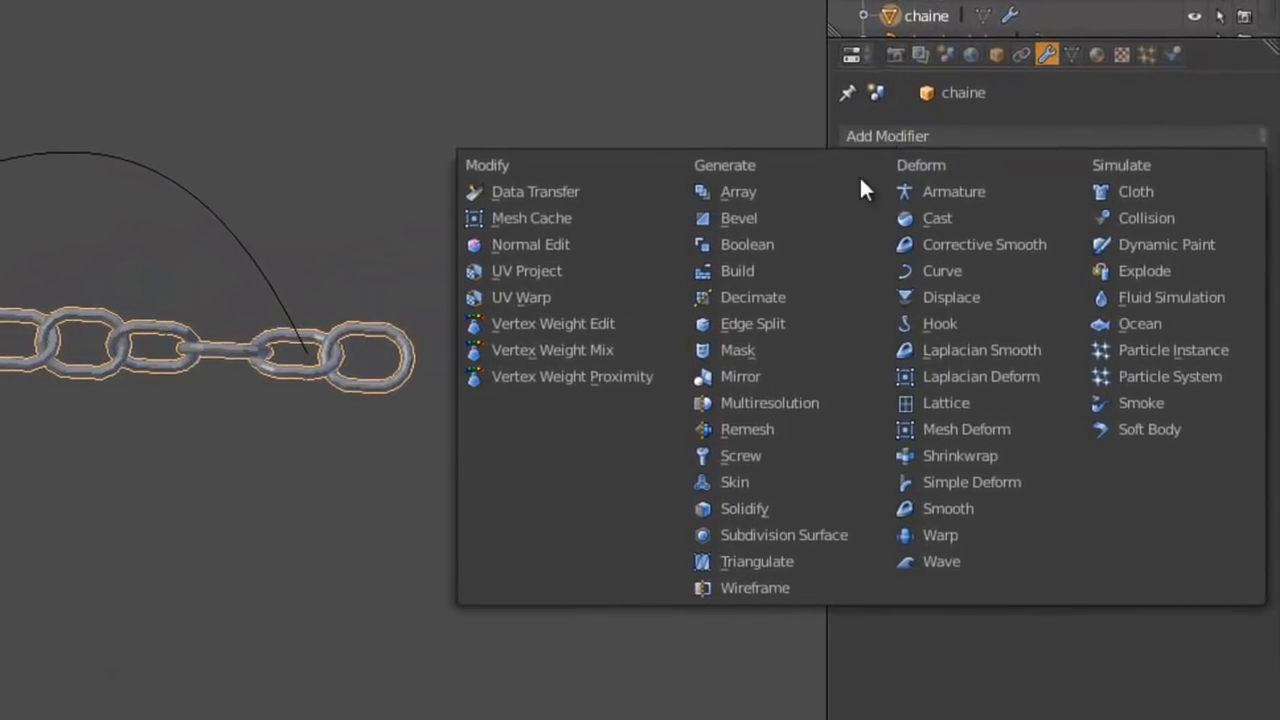
click(961, 267)
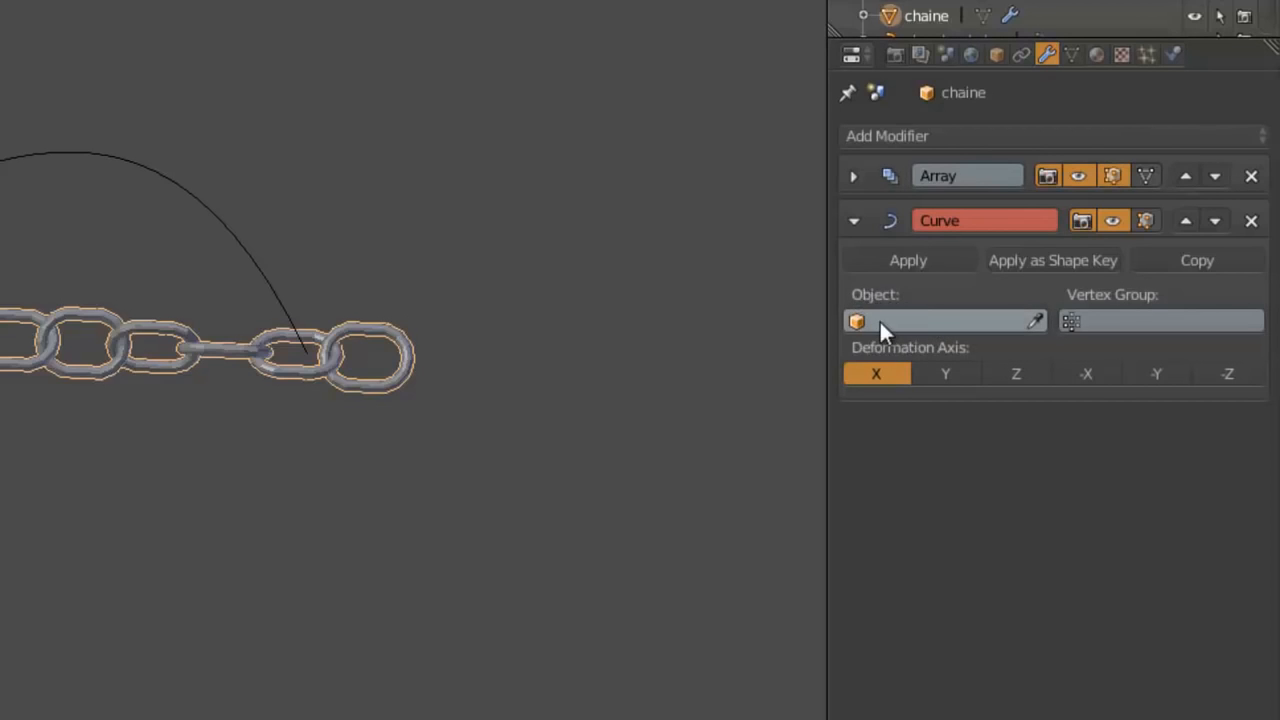
click(924, 318)
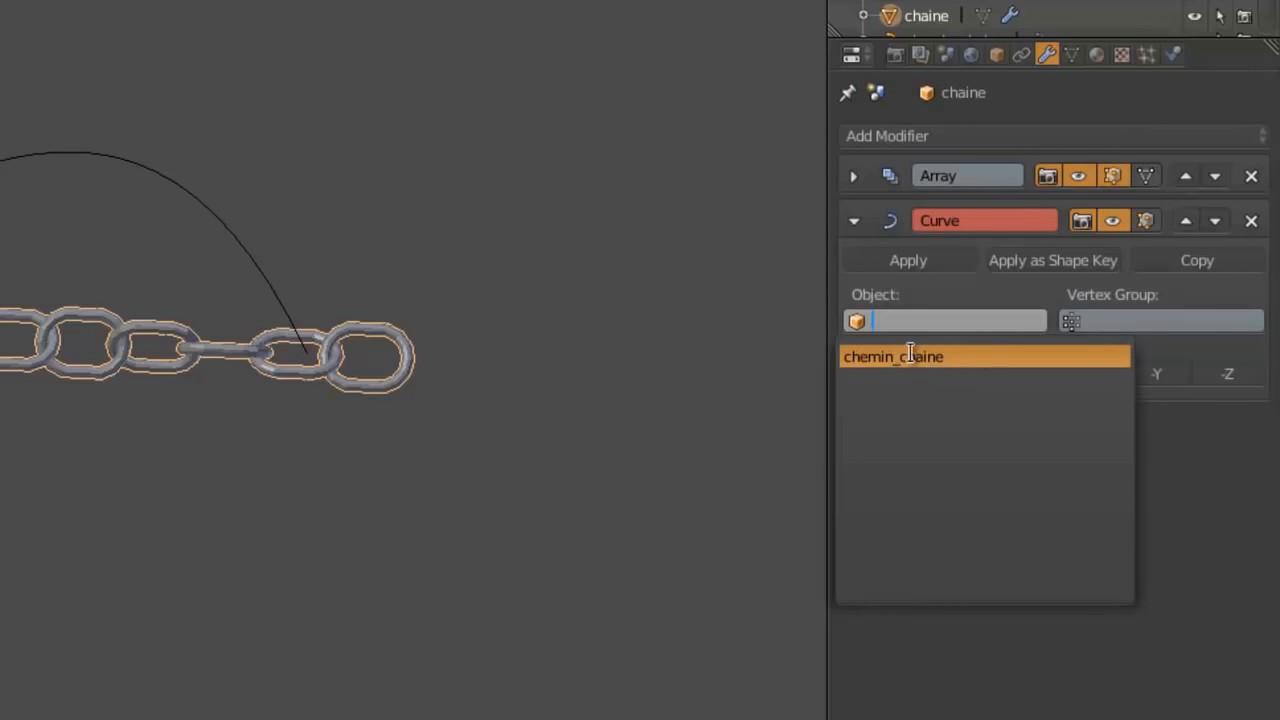
click(929, 356)
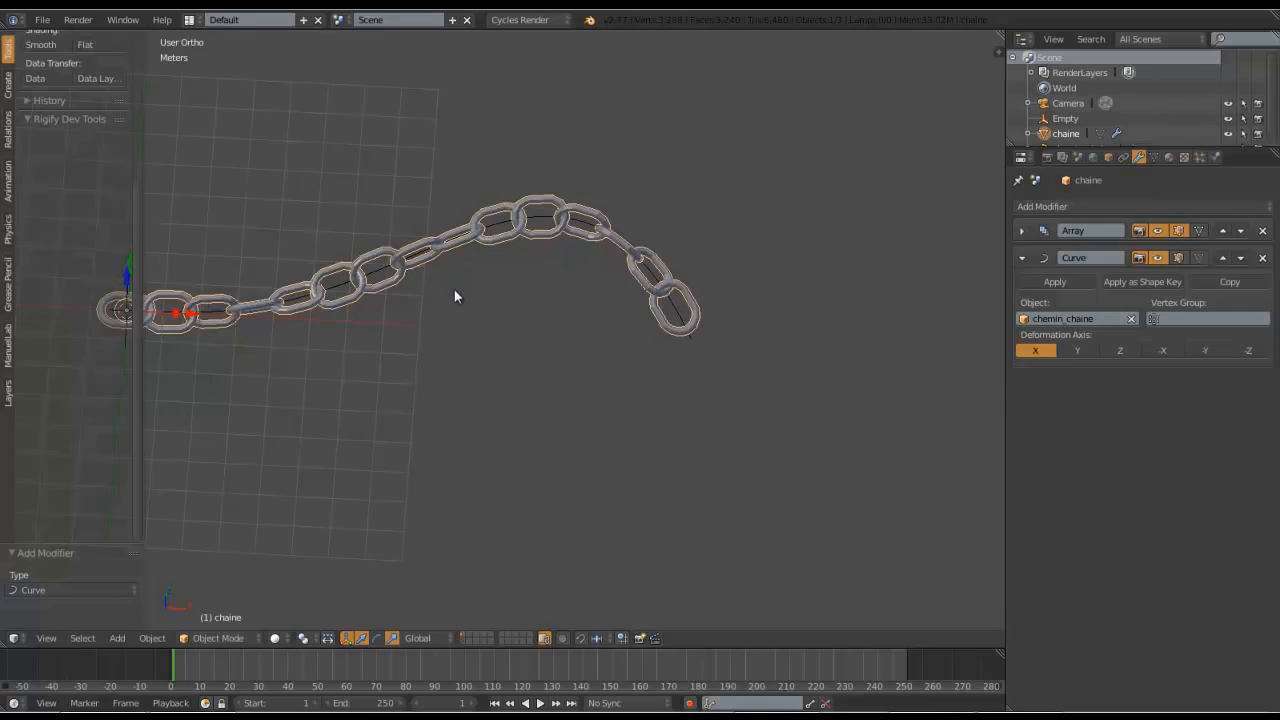
- Try the Y and Z deformation axes in the chain's Curve modifier and view the effect from another angle
scroll(524, 298, up, 3)
scroll(527, 314, down, 5)
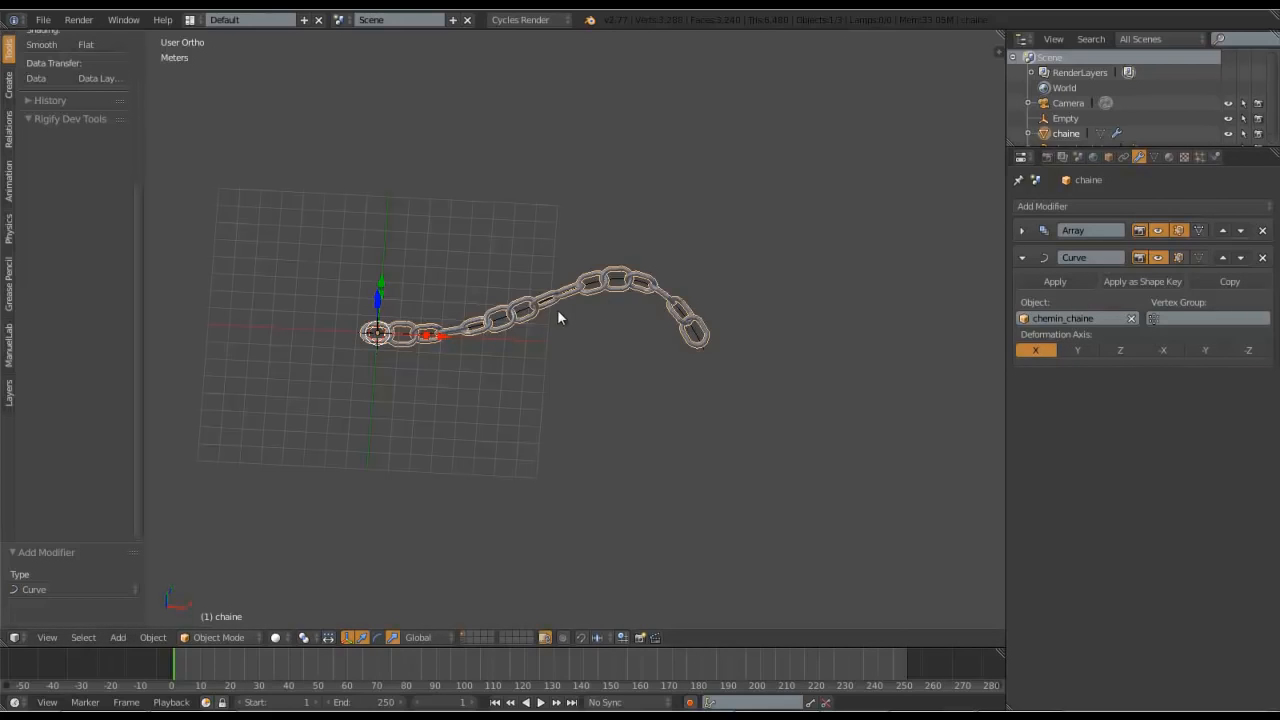
click(1078, 353)
click(1118, 350)
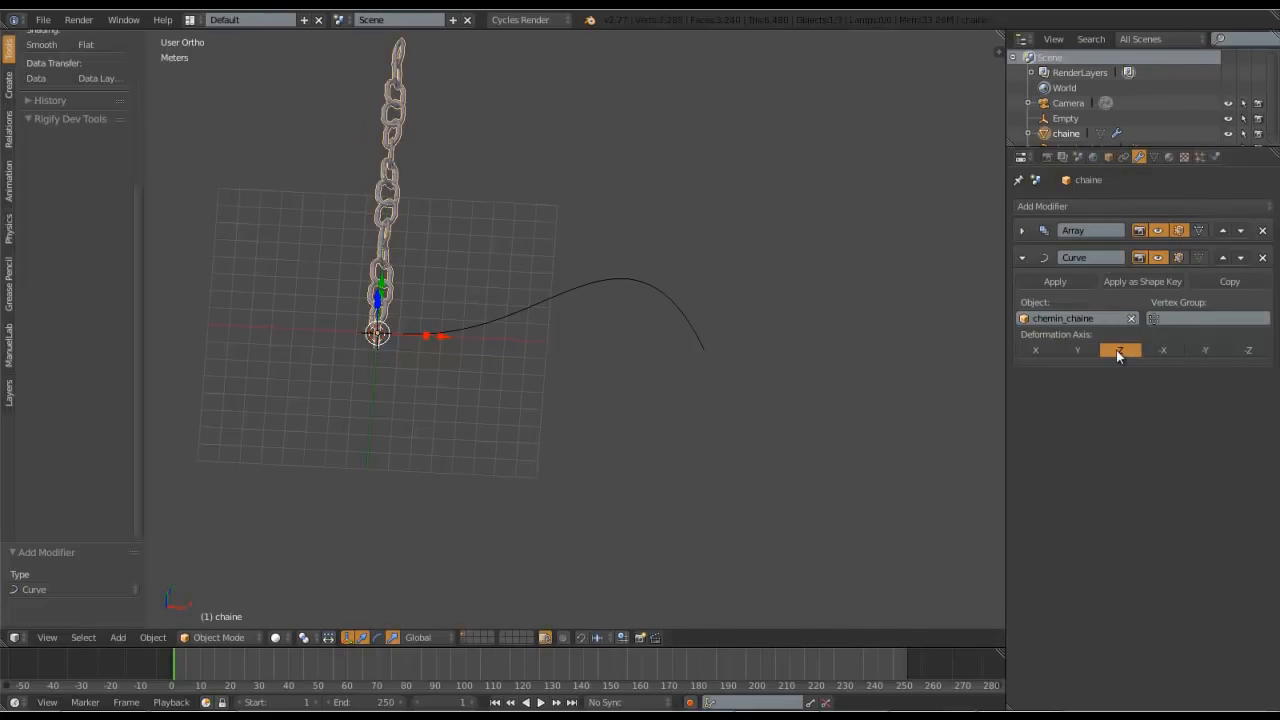
scroll(501, 323, down, 2)
middle_drag(499, 323, 460, 270)
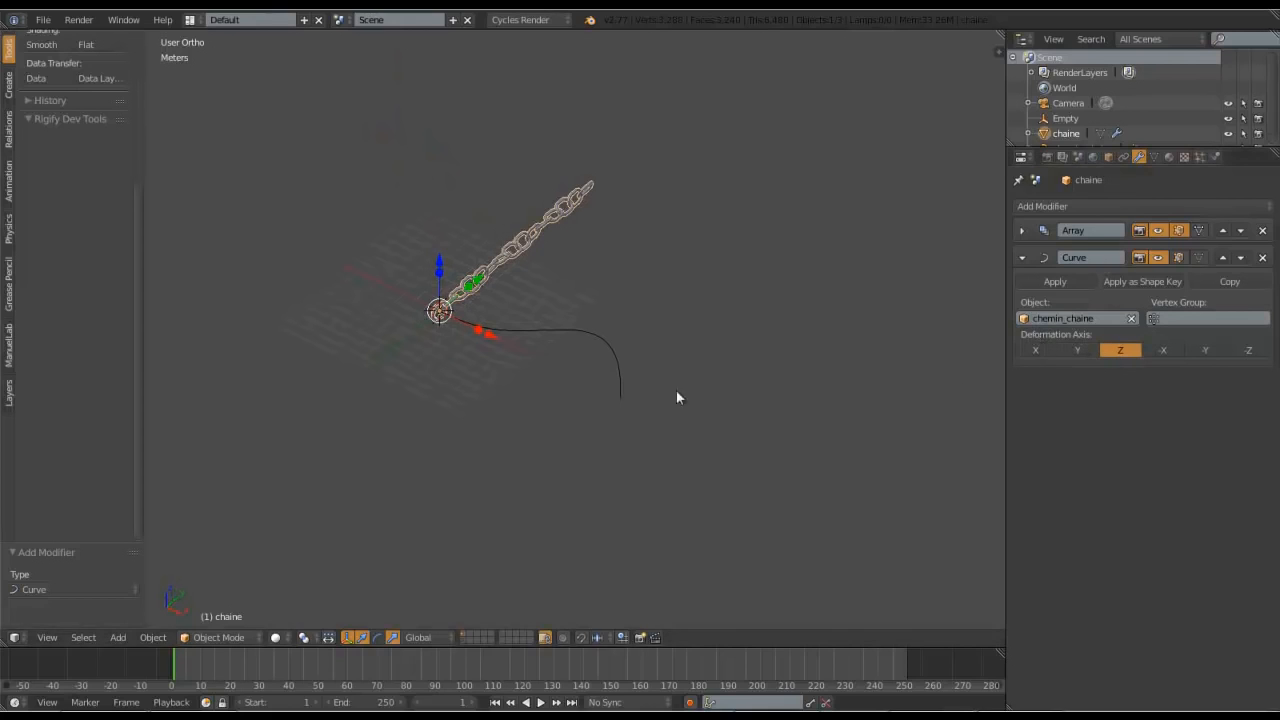
scroll(509, 305, up, 2)
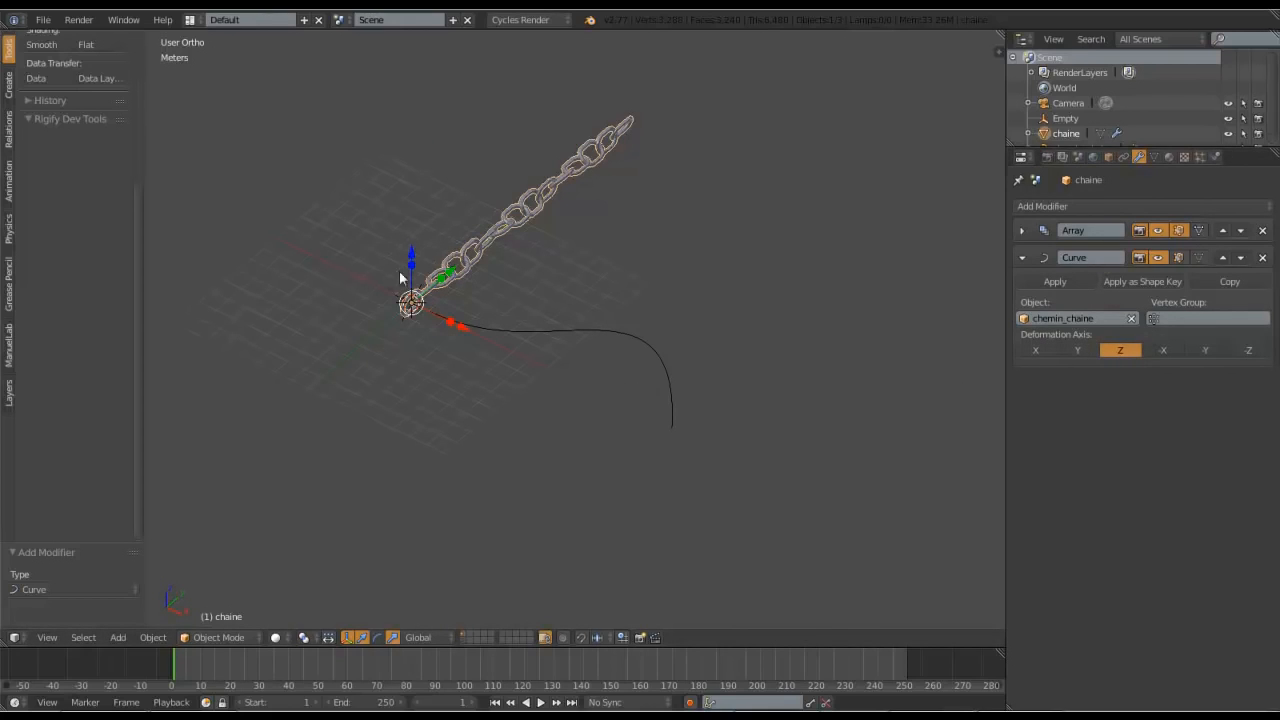
- Compare the -X and X deformation axes of the chain's Curve modifier, finishing on -X
click(1164, 349)
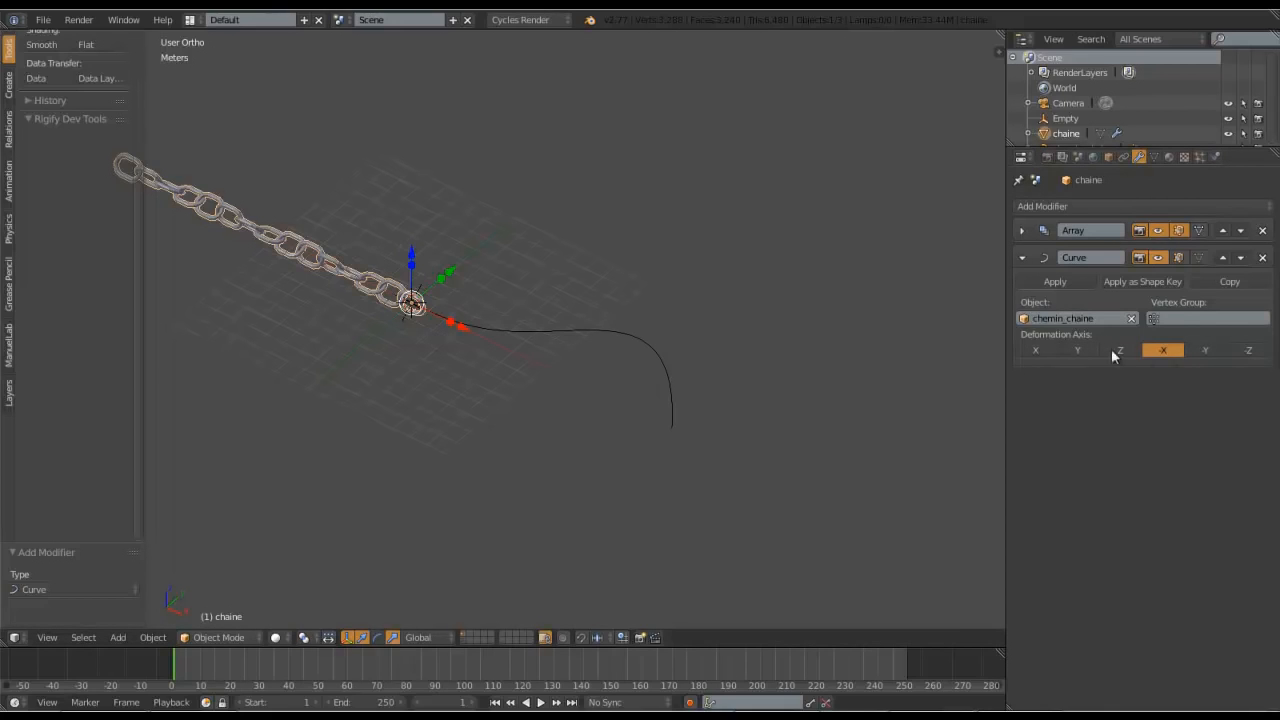
click(1037, 350)
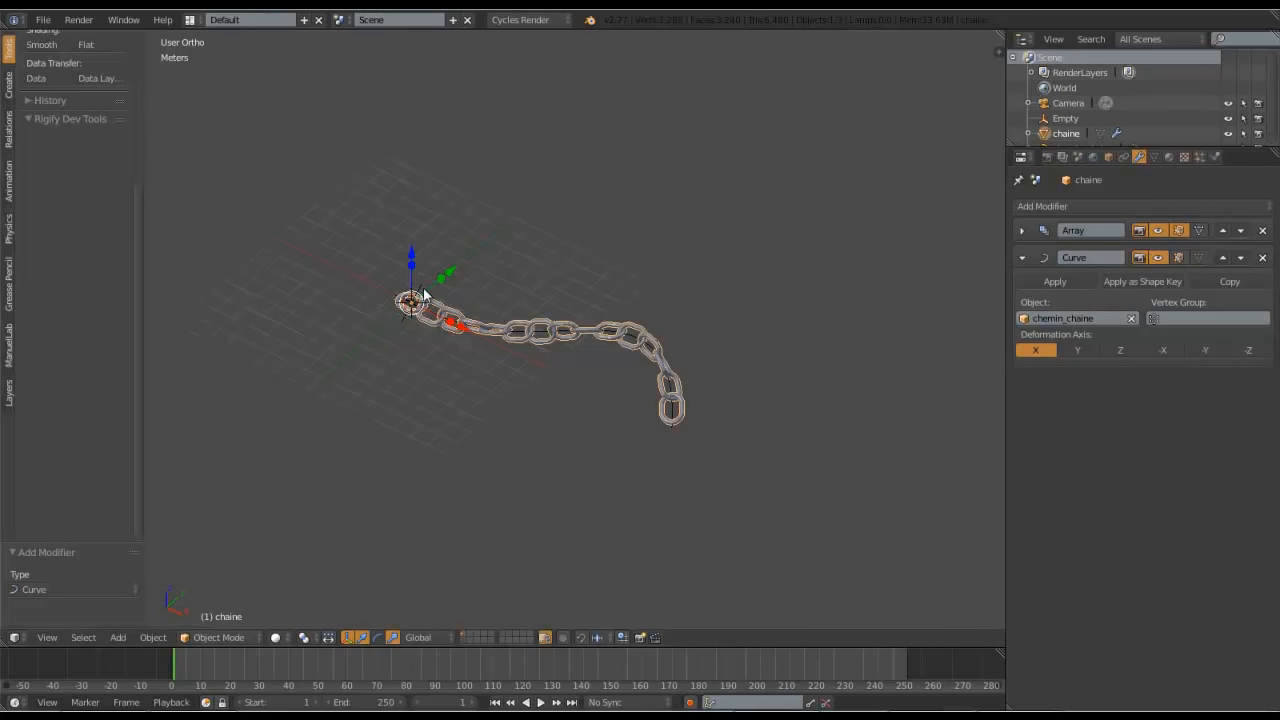
click(1162, 349)
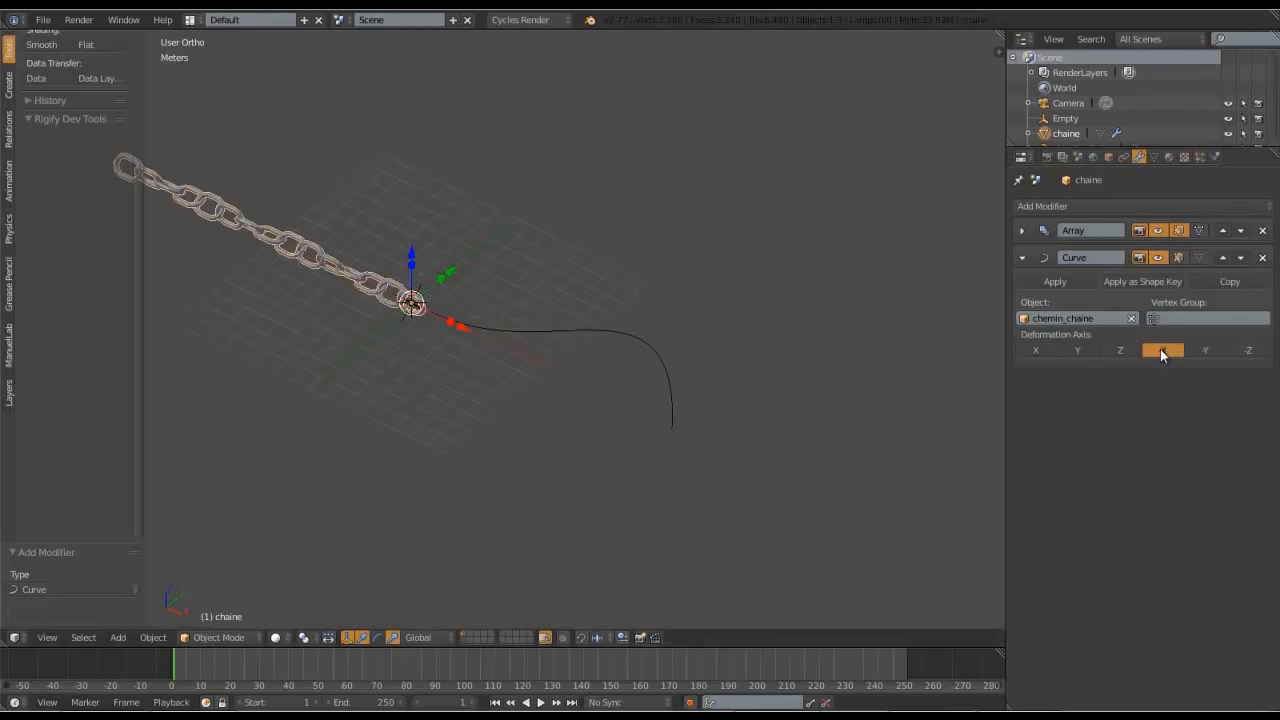
middle_drag(633, 400, 443, 356)
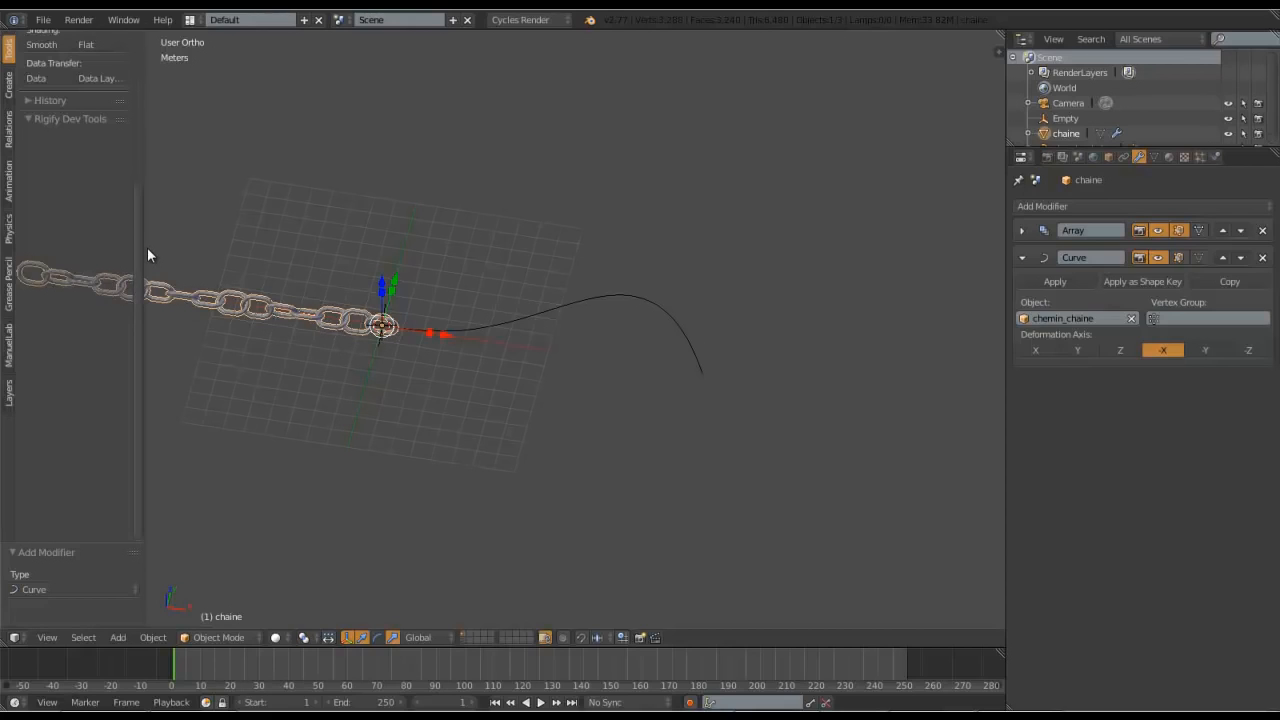
- Set the chain's Curve deformation axis to X and move chemin_chaine's second-to-last control point about -1.87 m in X, -10 m in Y and -8.75 m in Z
click(1035, 350)
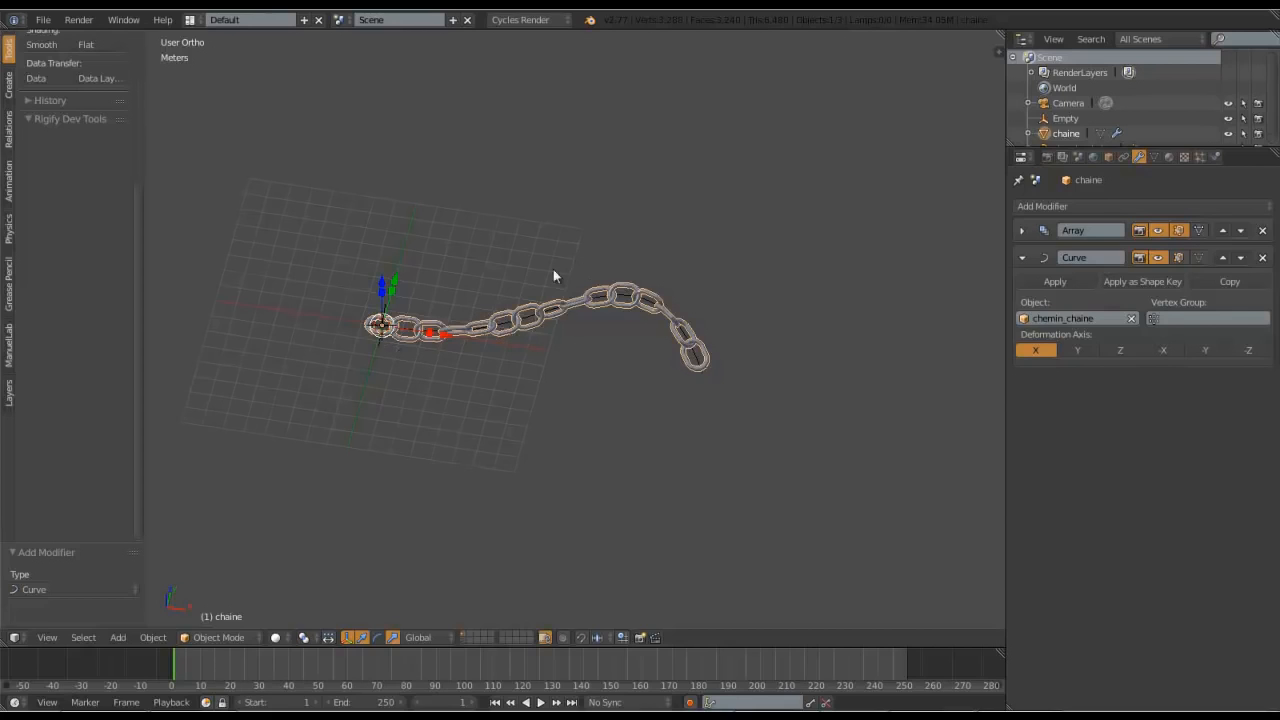
right_click(624, 295)
key(Tab)
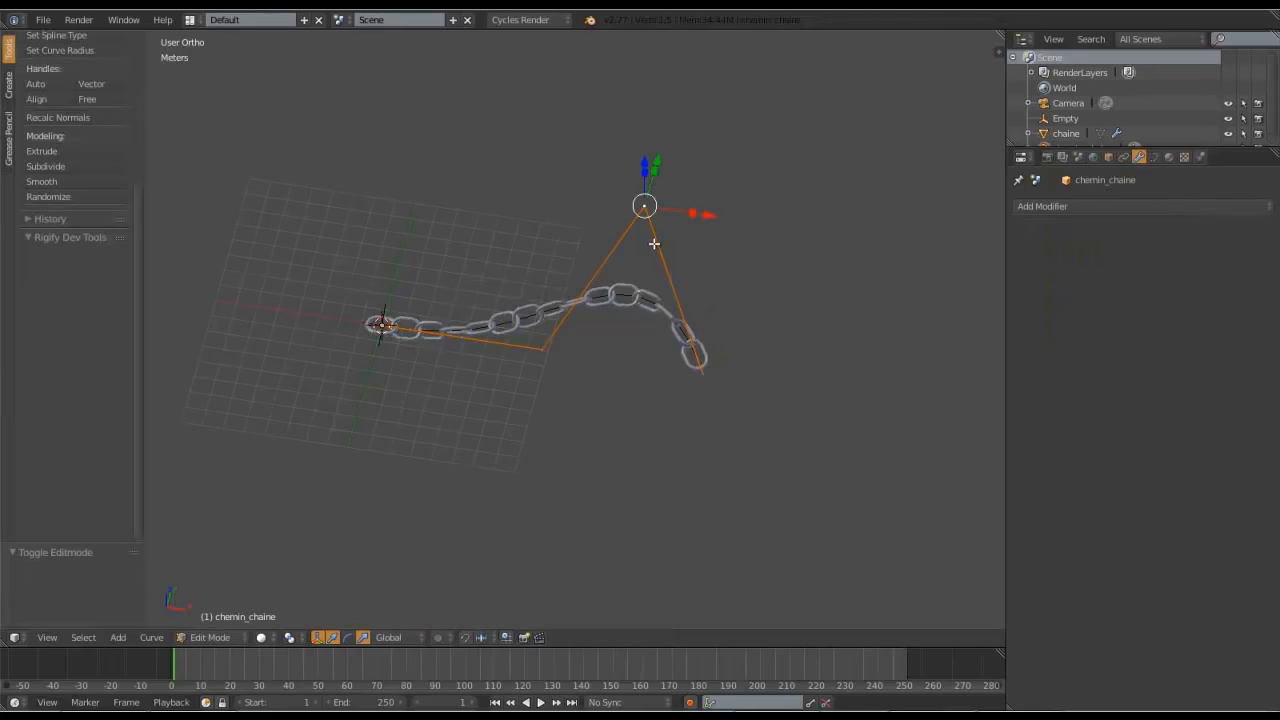
key(g)
click(574, 517)
- Move the path's middle control point about -5.36 m in X, 5.46 m in Y and 5.98 m in Z, shift it 5.12 m along X, and exit Edit Mode
right_click(525, 334)
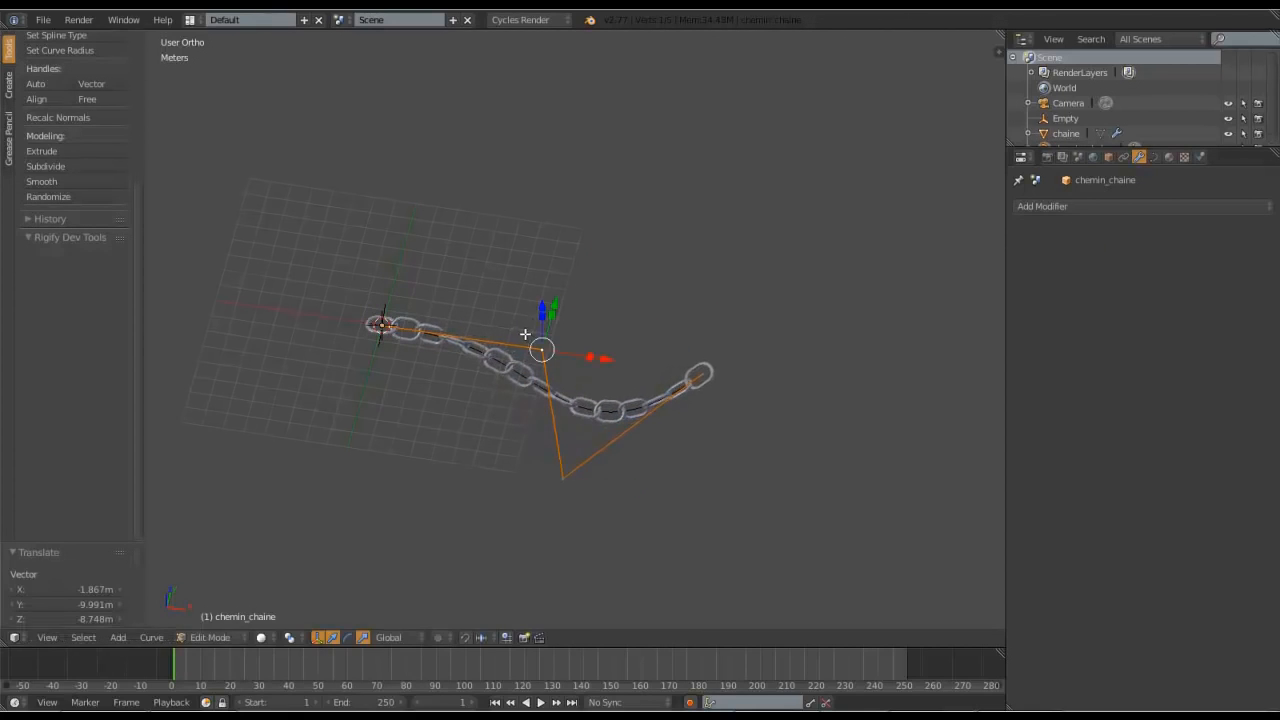
key(g)
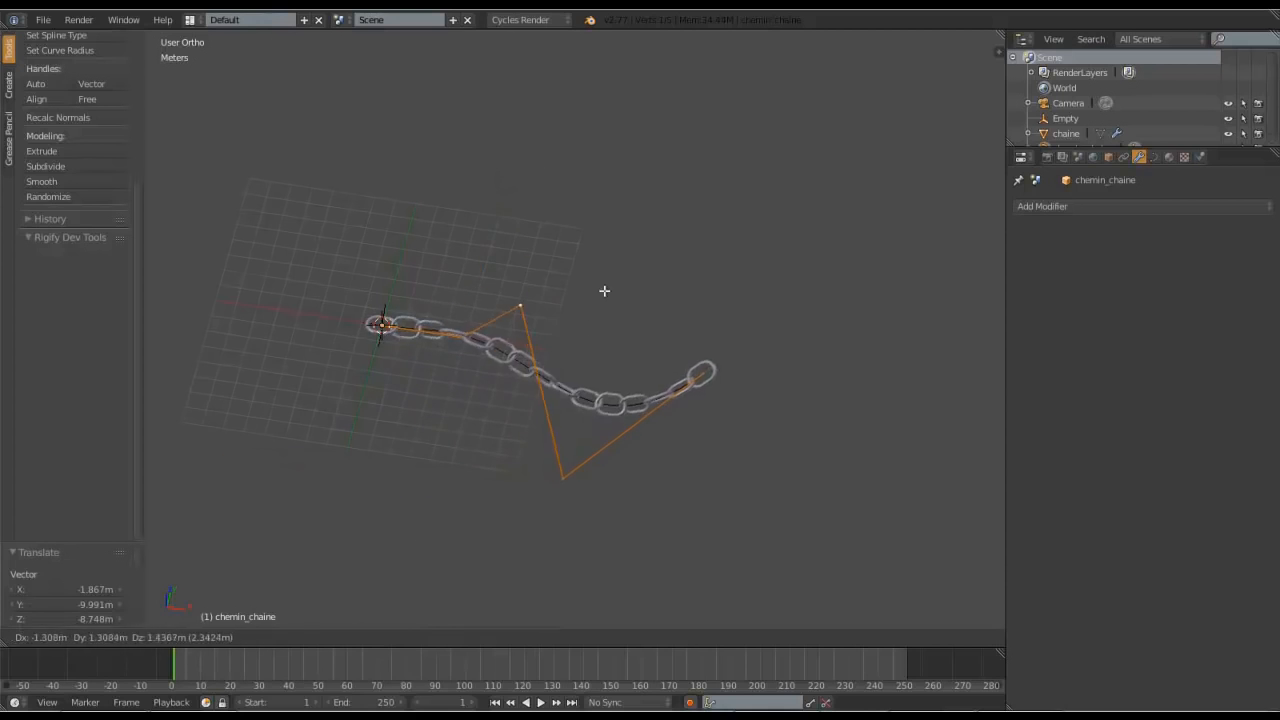
click(500, 197)
middle_drag(571, 309, 507, 285)
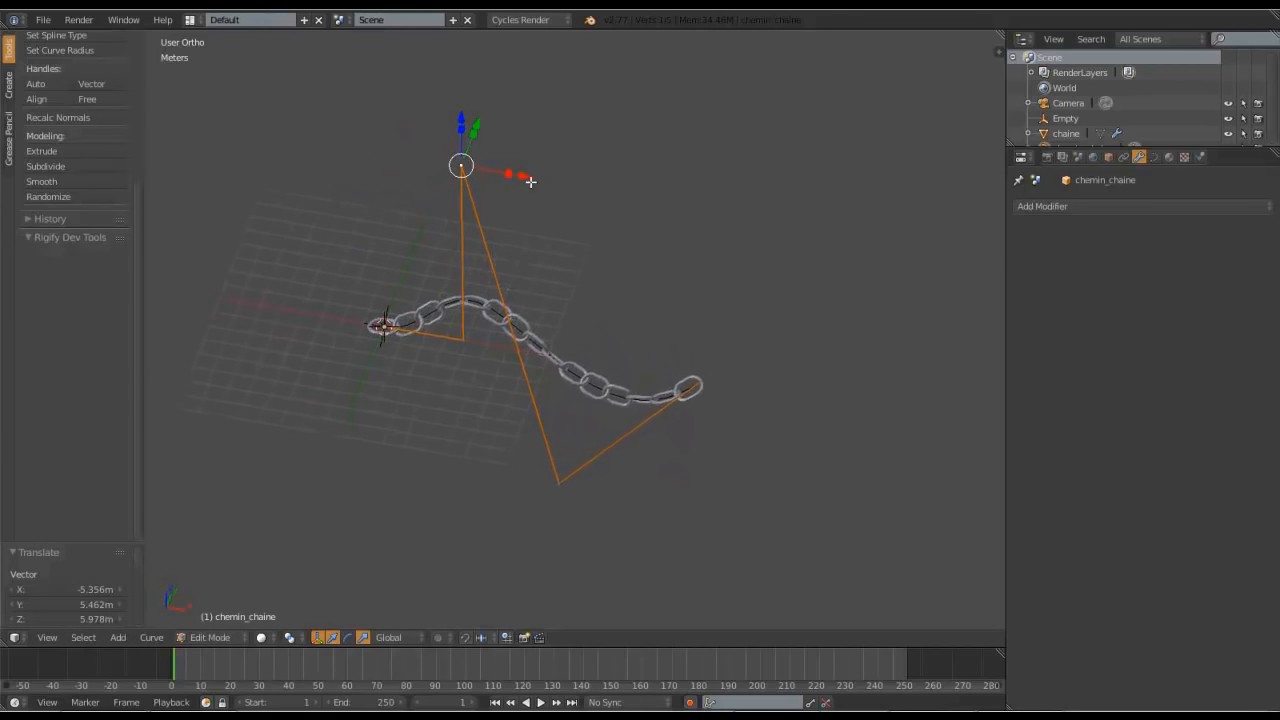
drag(530, 181, 634, 197)
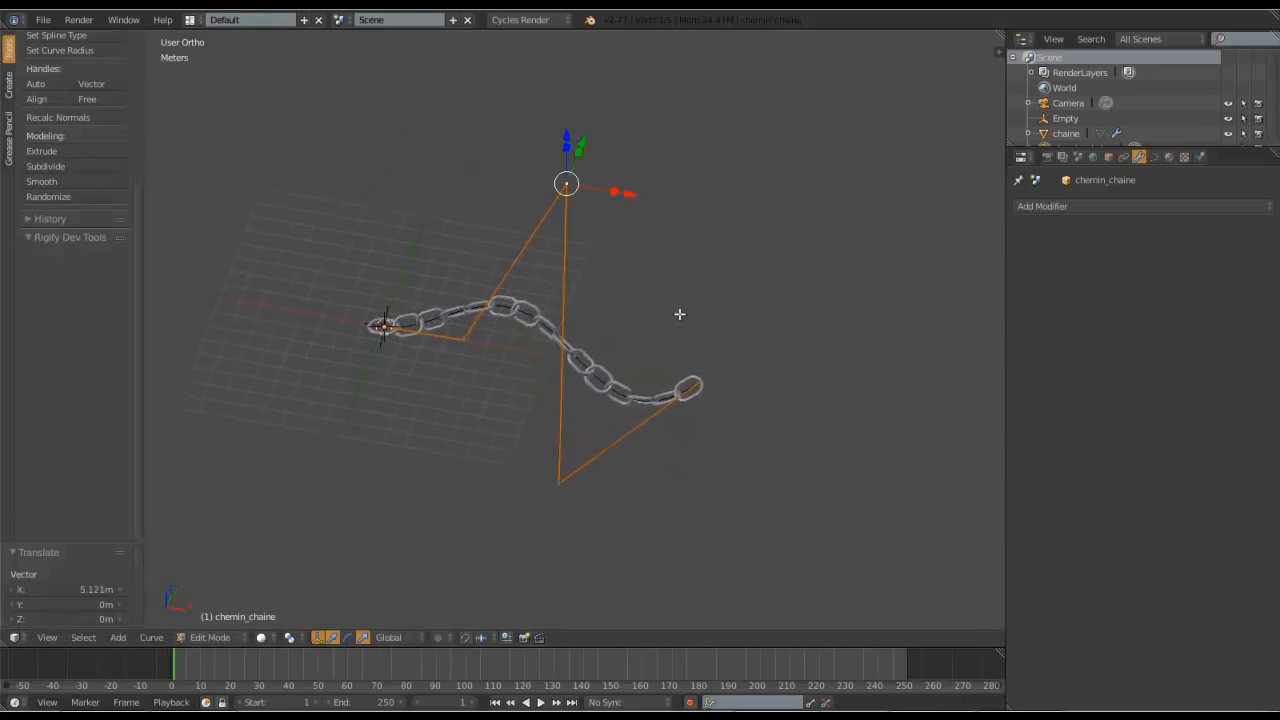
key(Tab)
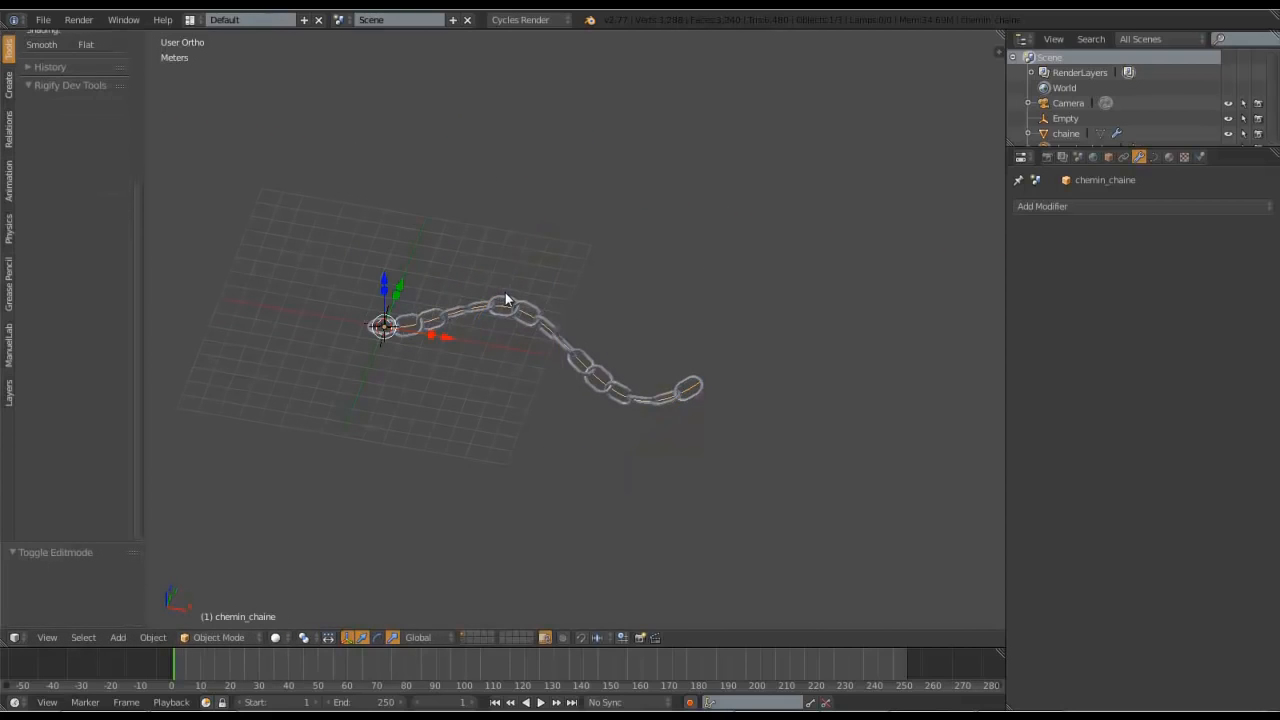
- Examine how the chain's links follow the path up close, in both solid and wireframe display
scroll(565, 299, up, 4)
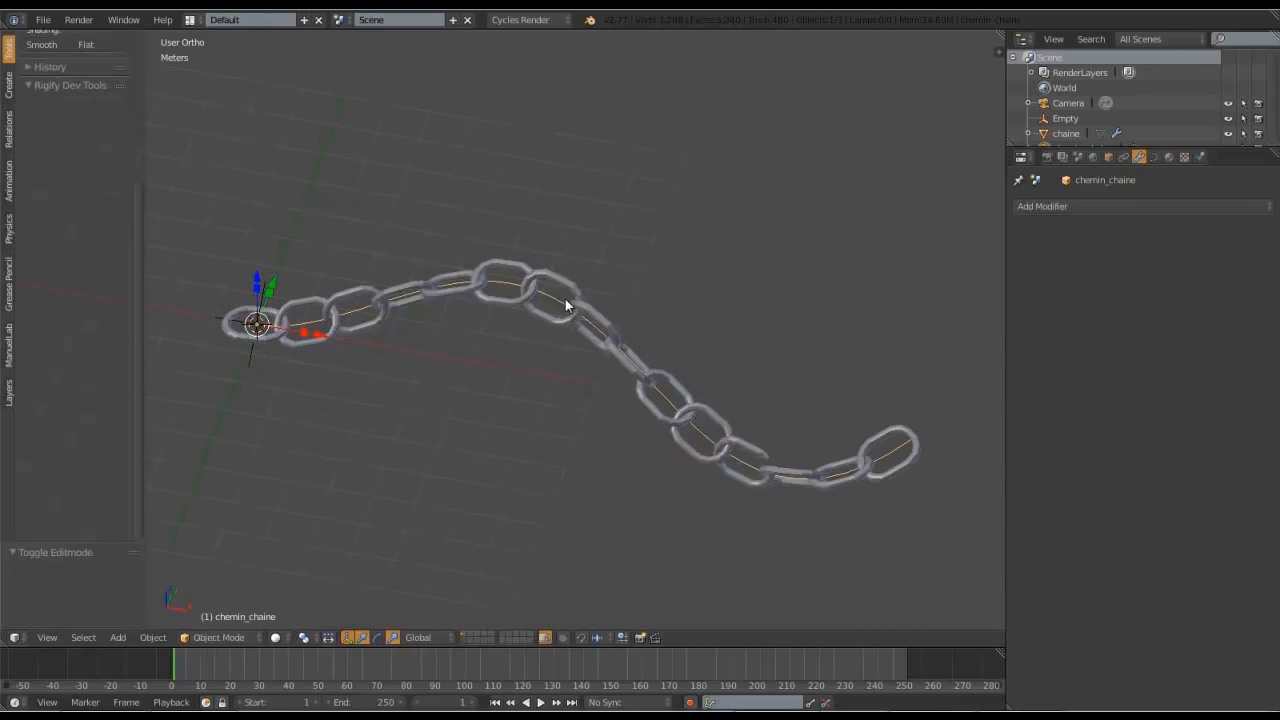
right_click(565, 299)
scroll(597, 331, down, 4)
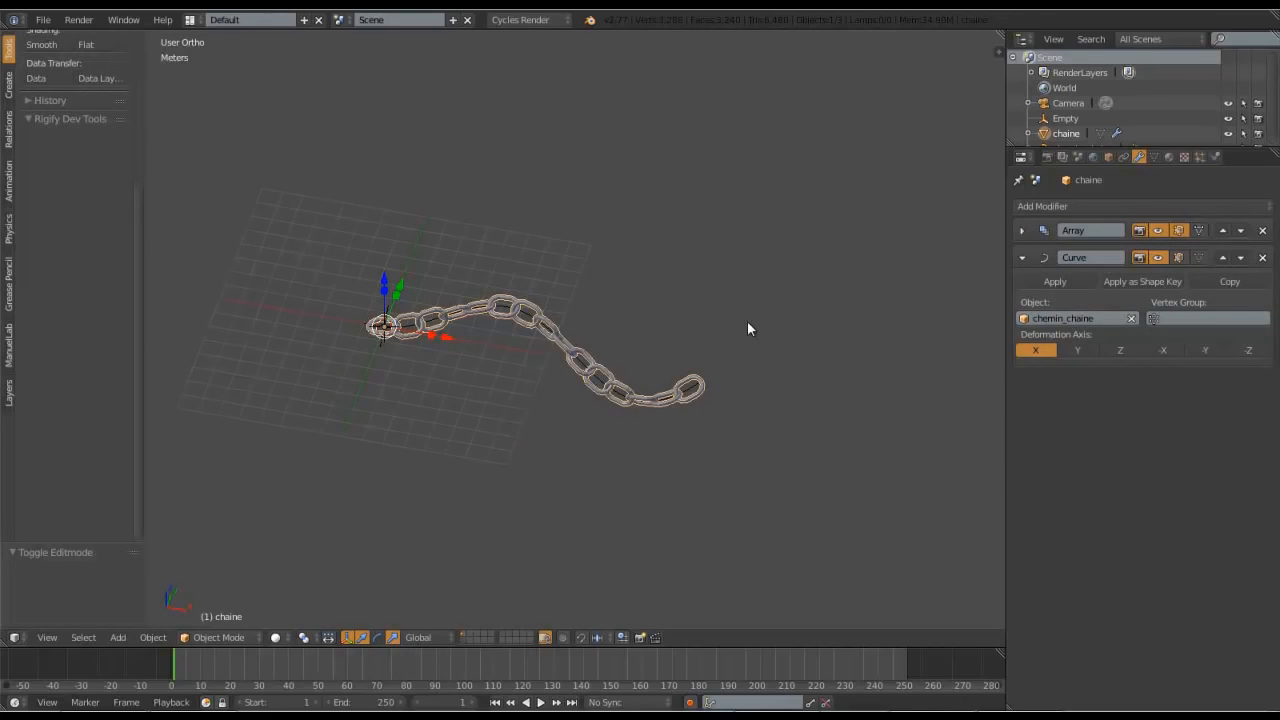
scroll(633, 332, up, 4)
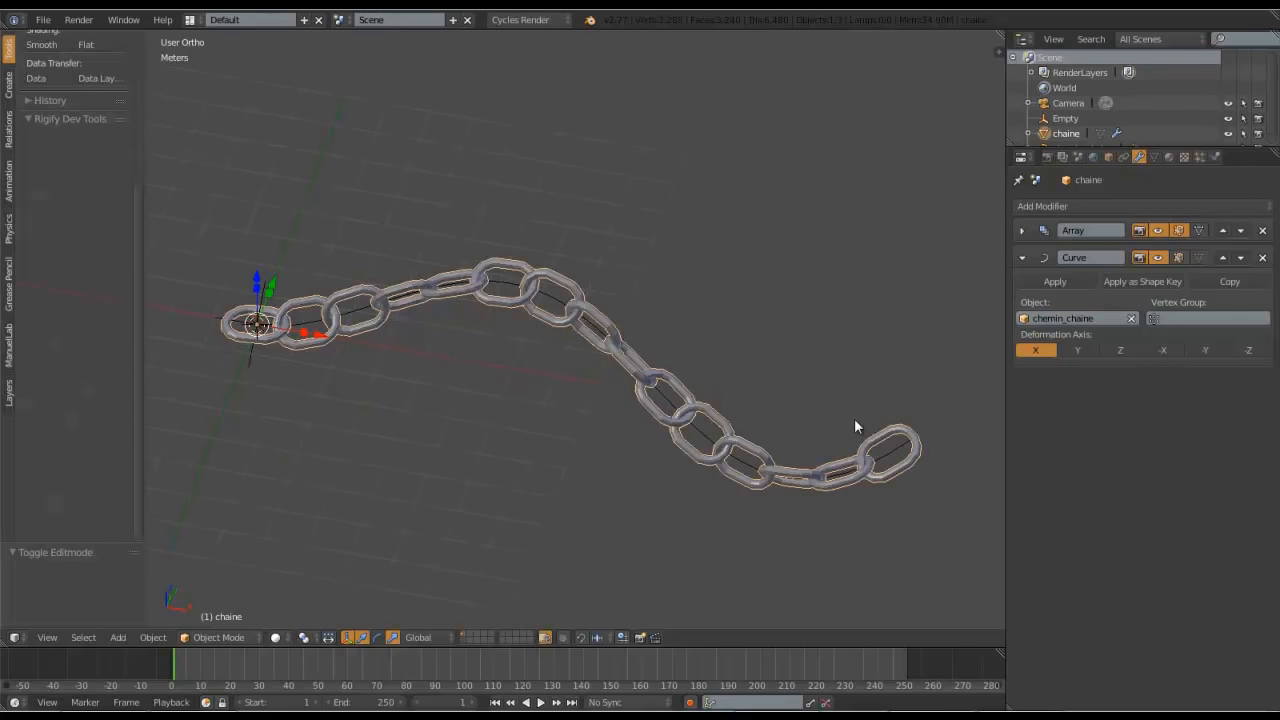
right_click(698, 443)
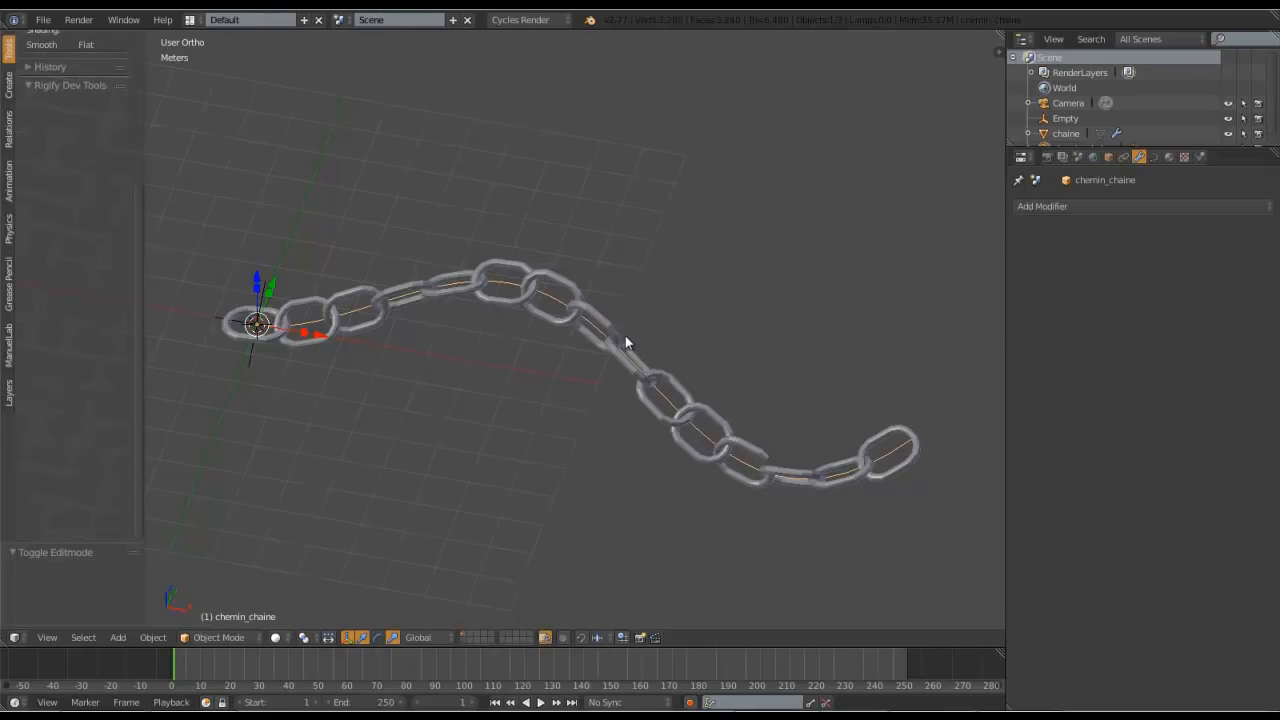
key(z)
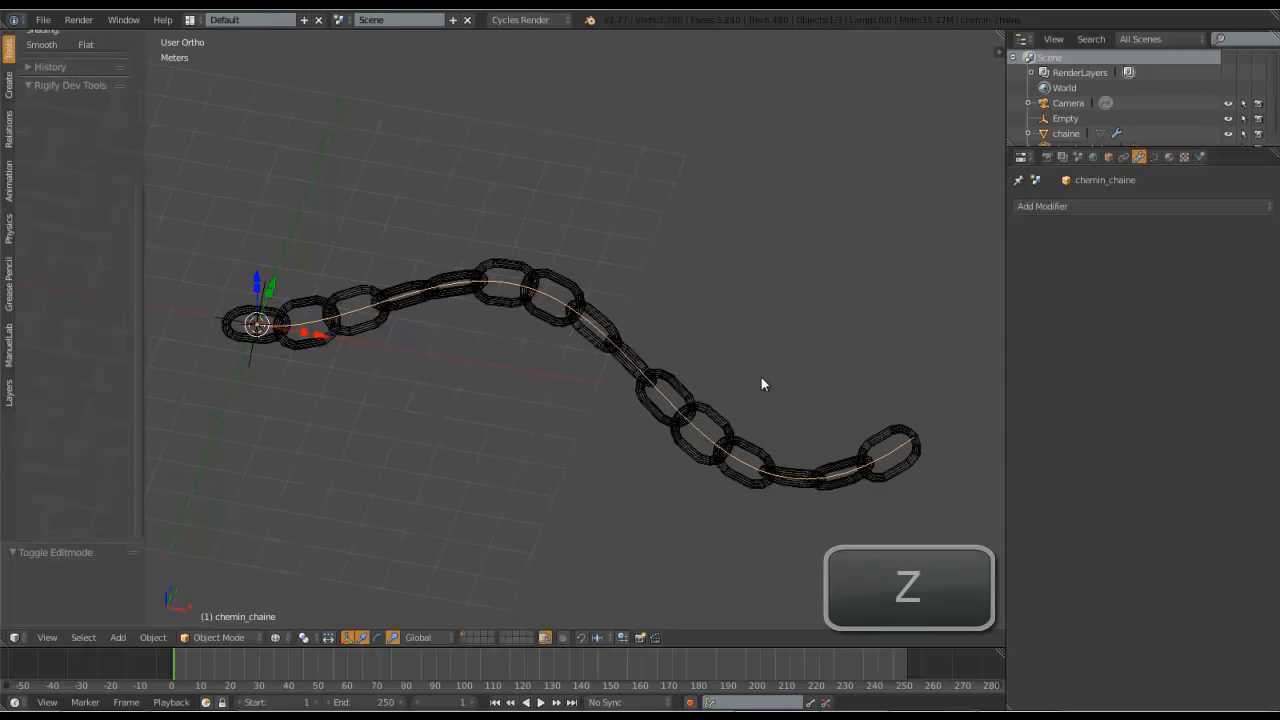
scroll(760, 380, up, 3)
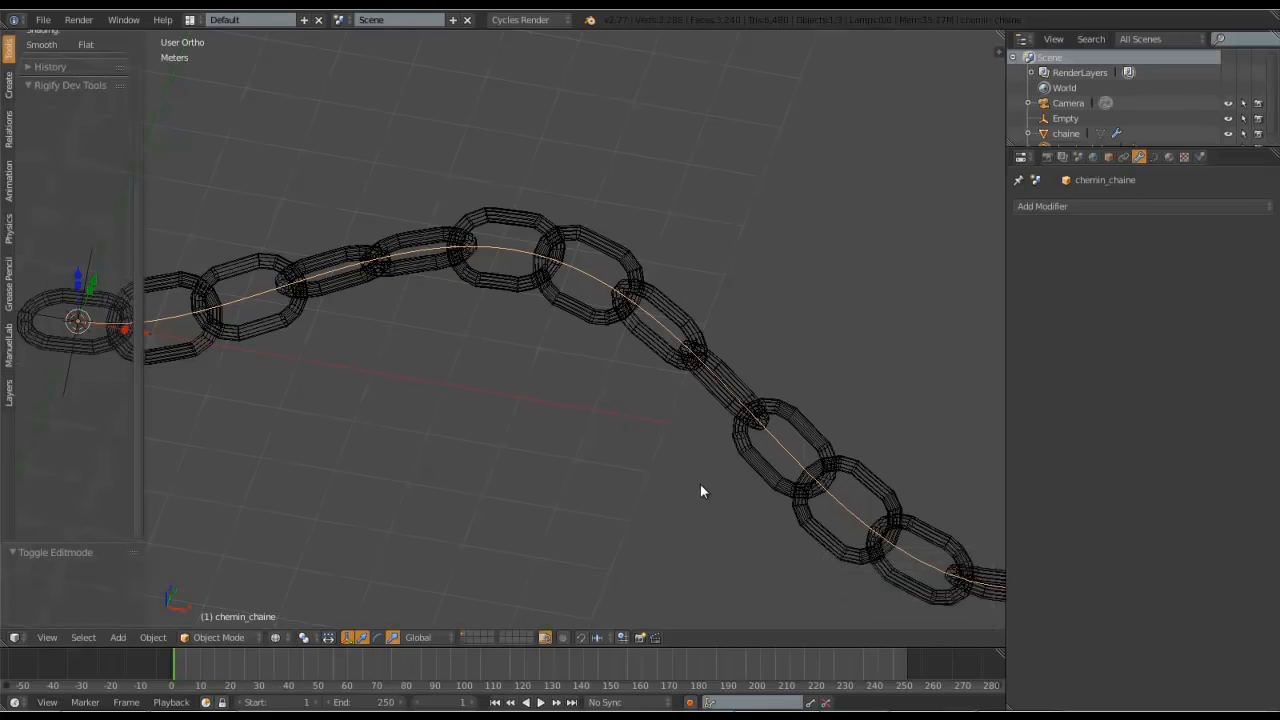
key(a)
right_click(714, 385)
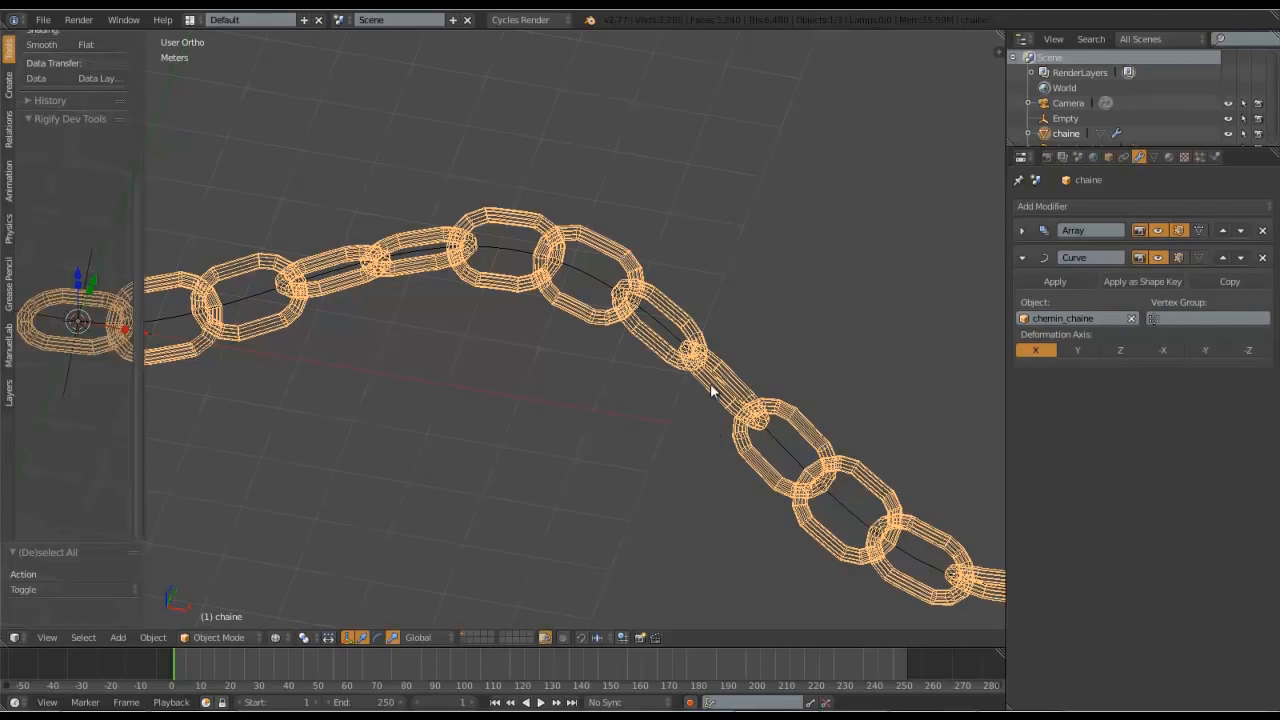
- Compare the path's curve in Object Mode with its control polygon in Edit Mode, and switch back to solid display
right_click(726, 384)
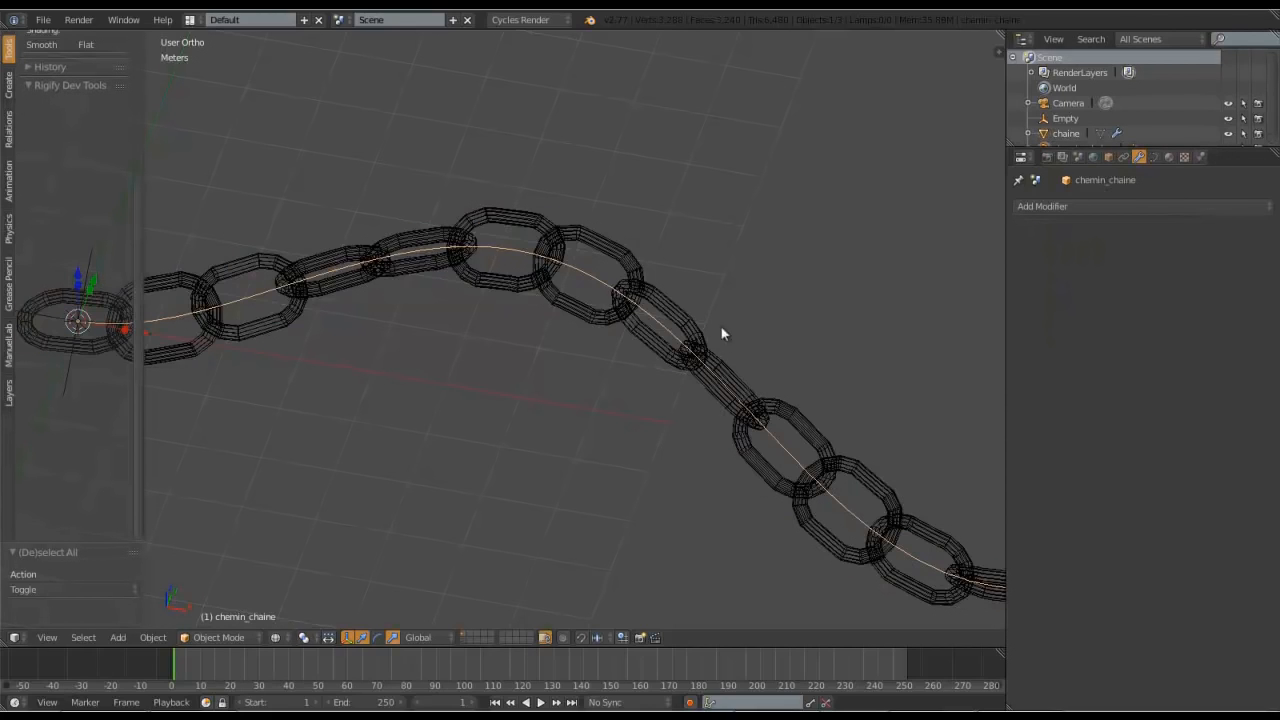
key(Tab)
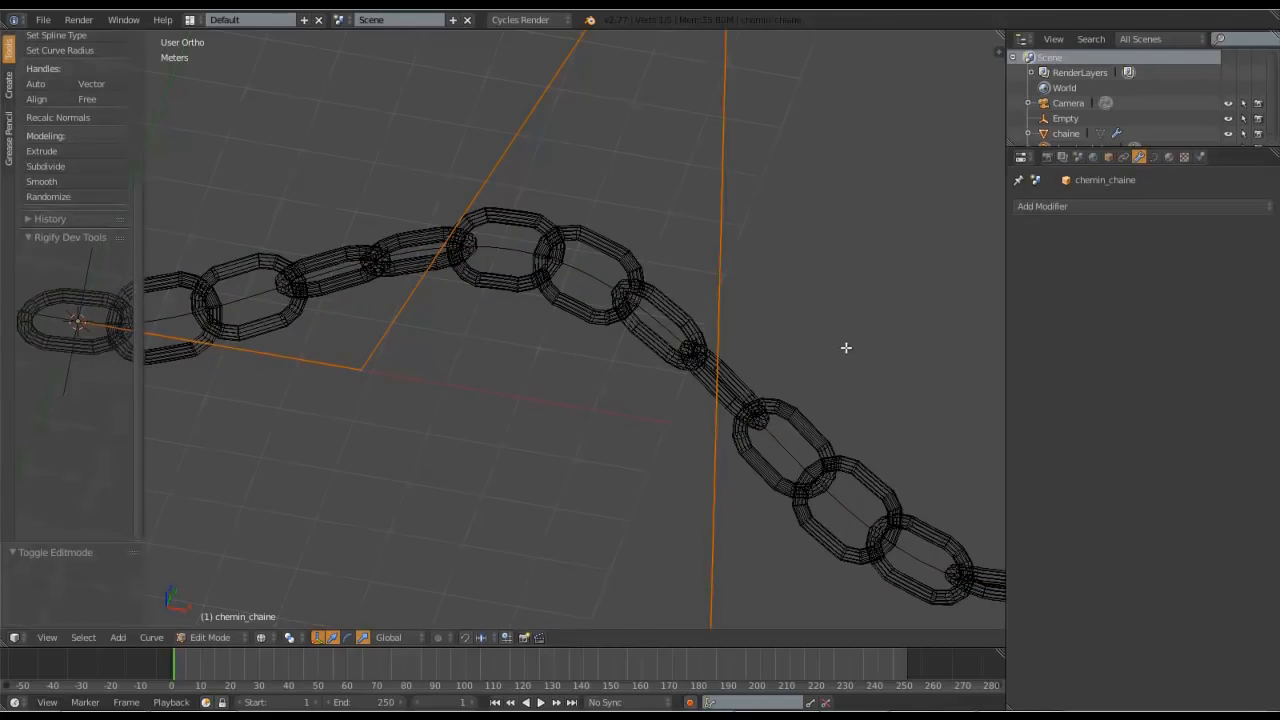
key(Home)
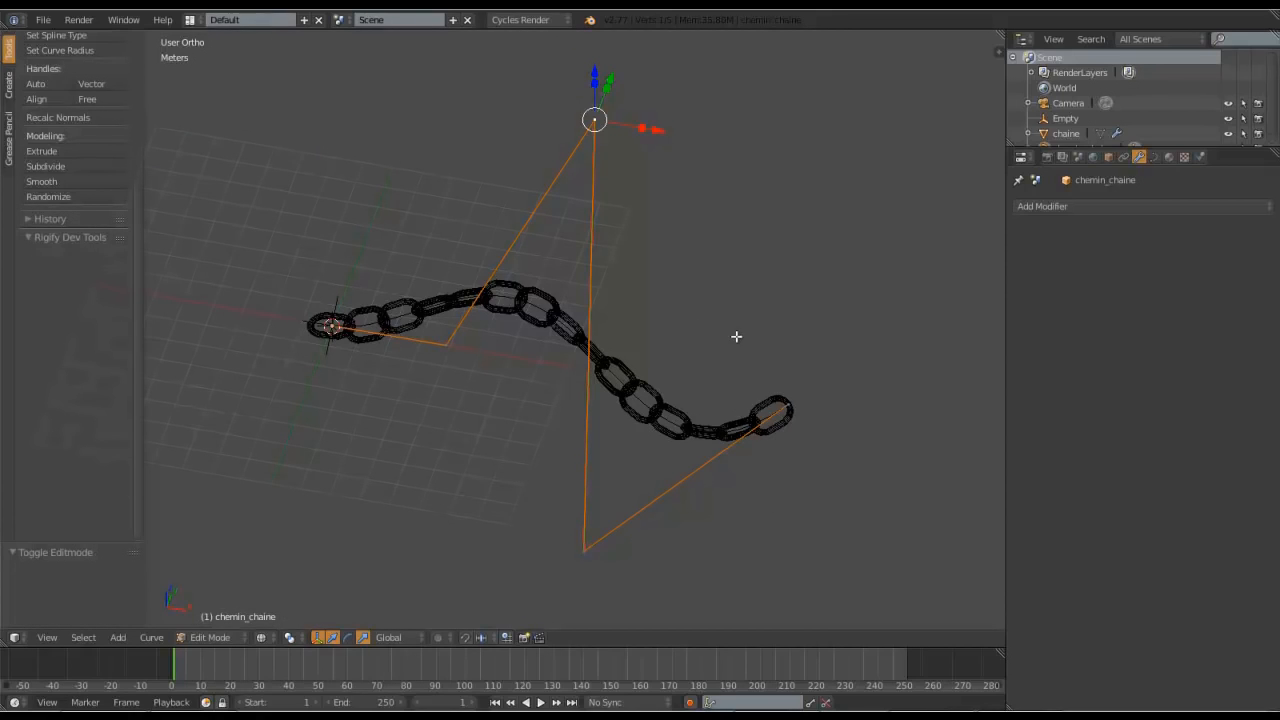
key(Tab)
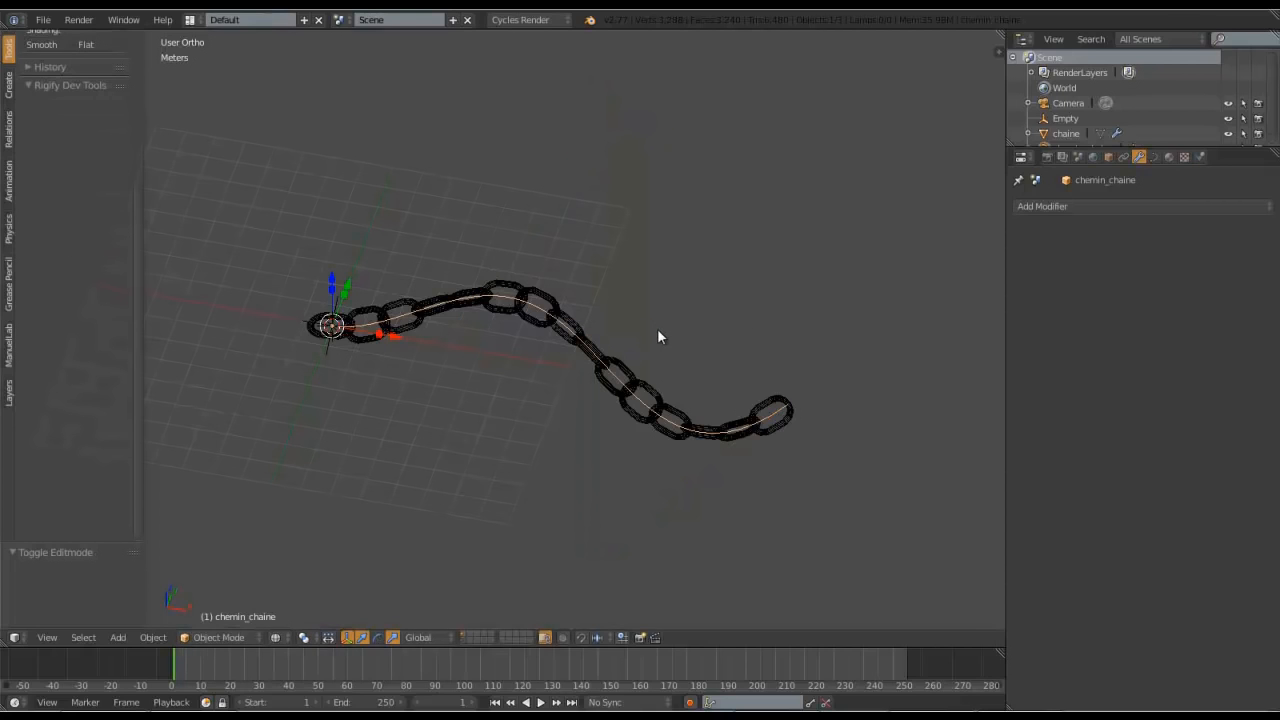
key(Tab)
click(657, 321)
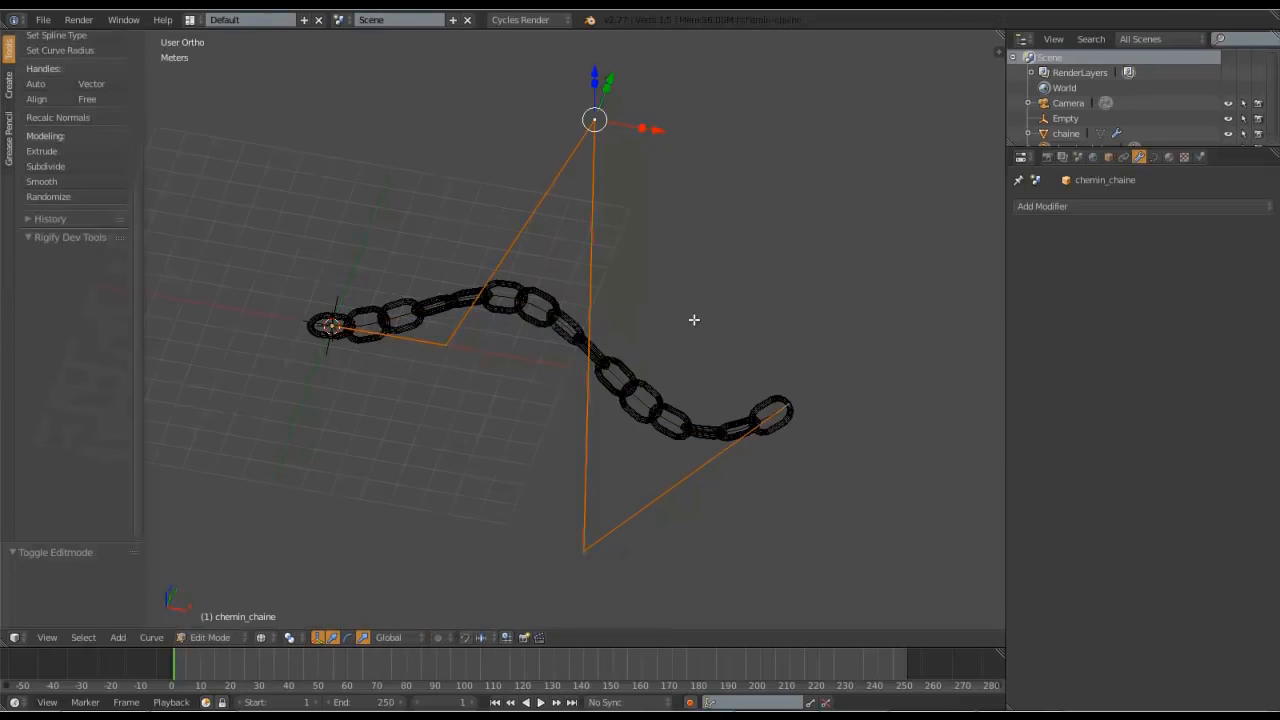
key(z)
click(700, 463)
scroll(698, 437, up, 1)
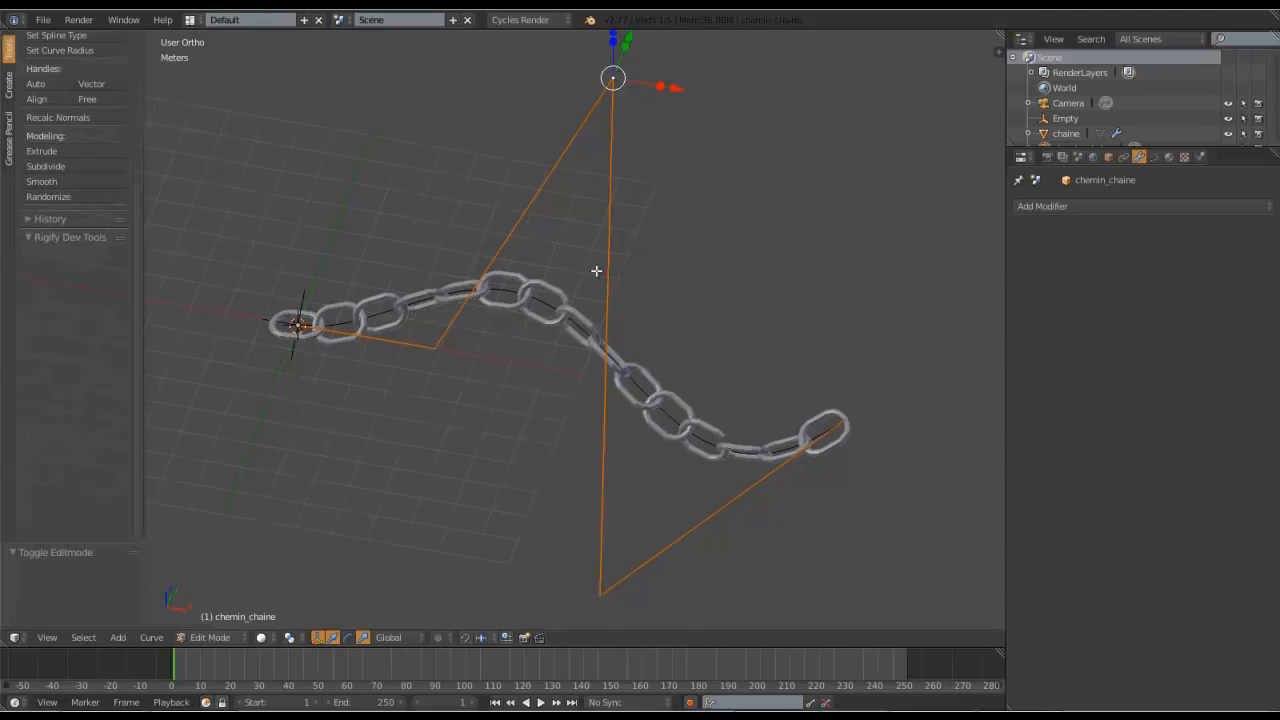
- Examine the path's control points relative to the chain, selecting the second and the middle point in turn
scroll(664, 287, down, 3)
scroll(664, 287, up, 3)
scroll(662, 288, down, 2)
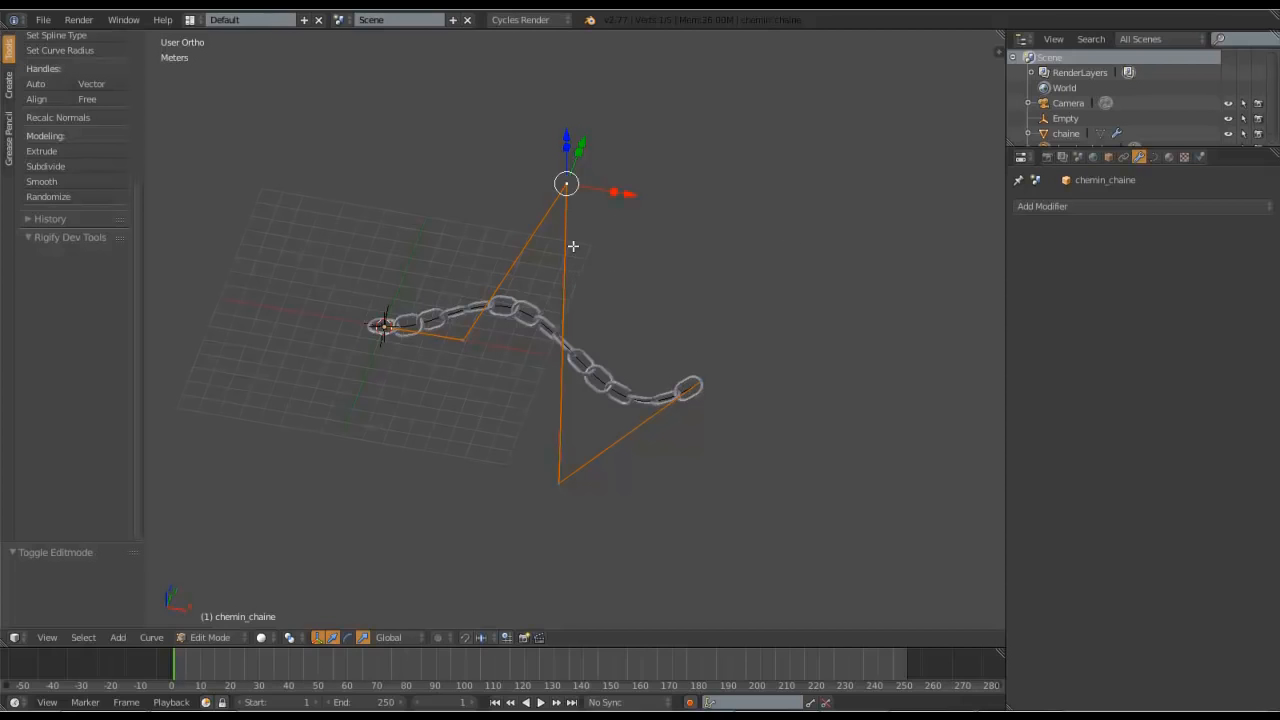
scroll(570, 396, up, 3)
scroll(608, 396, down, 3)
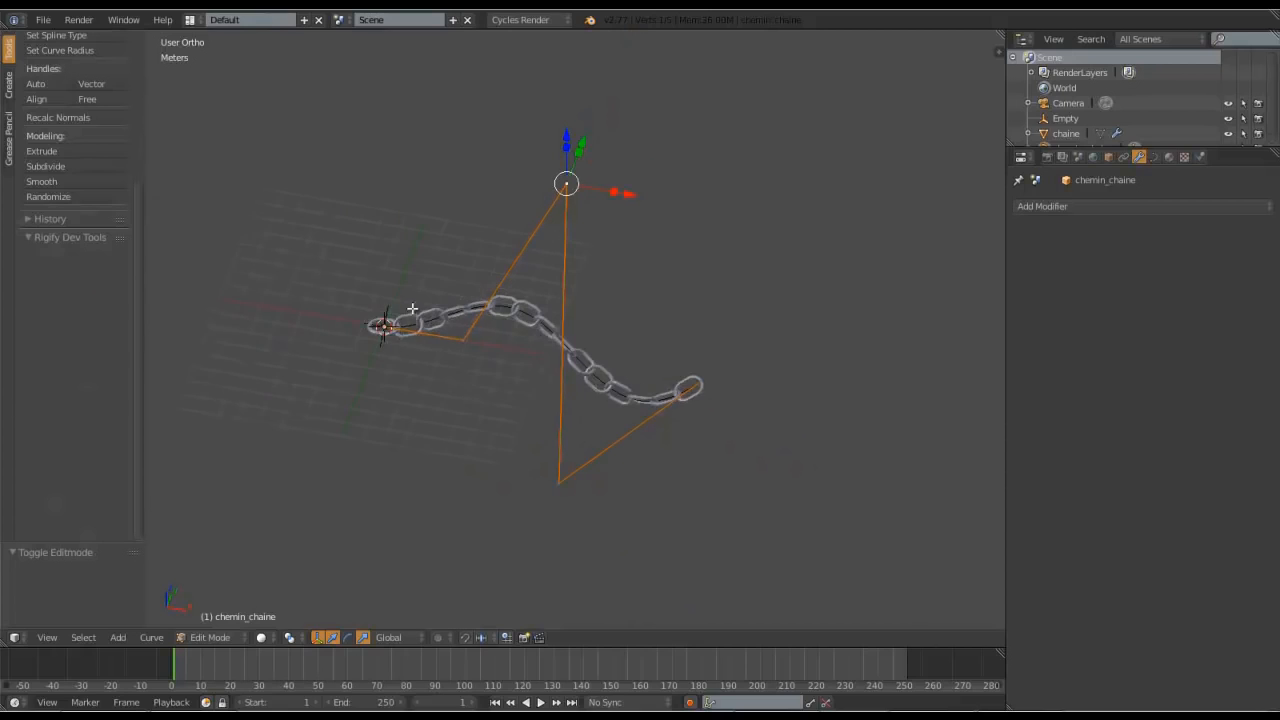
right_click(472, 342)
right_click(568, 188)
- Return to Object Mode and delete the chemin_chaine path
key(Tab)
scroll(547, 342, up, 2)
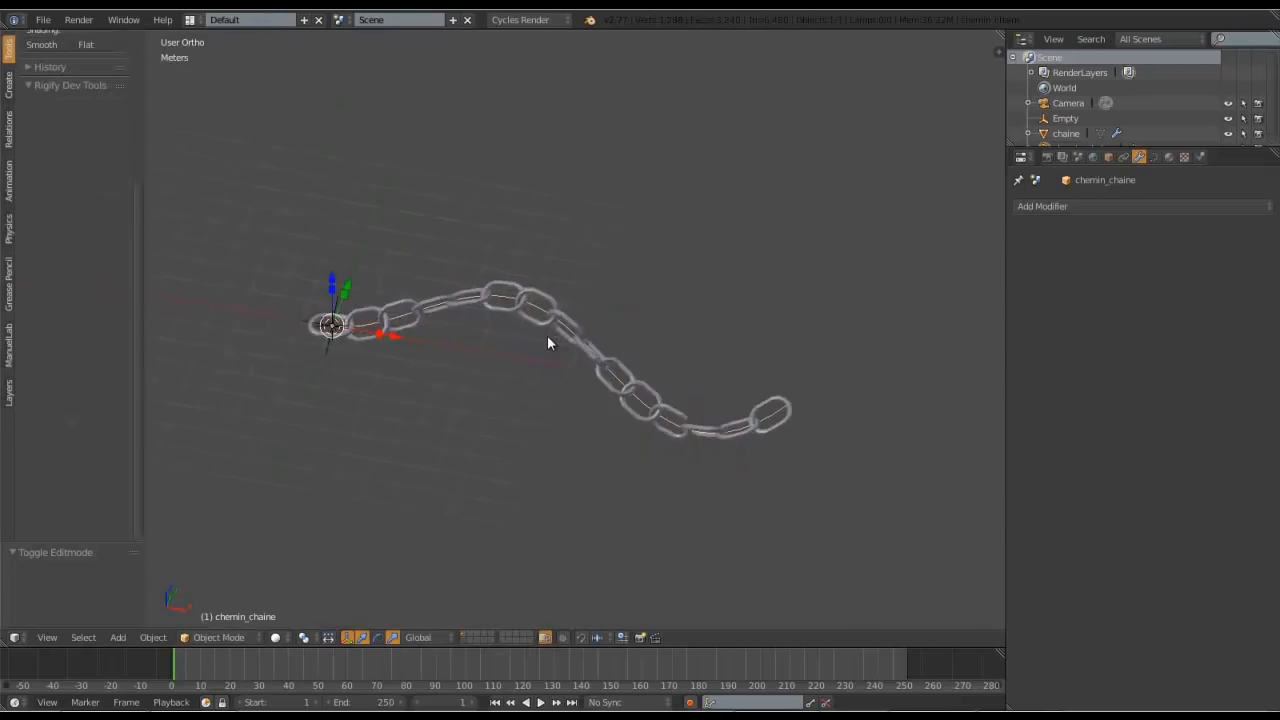
scroll(547, 342, up, 2)
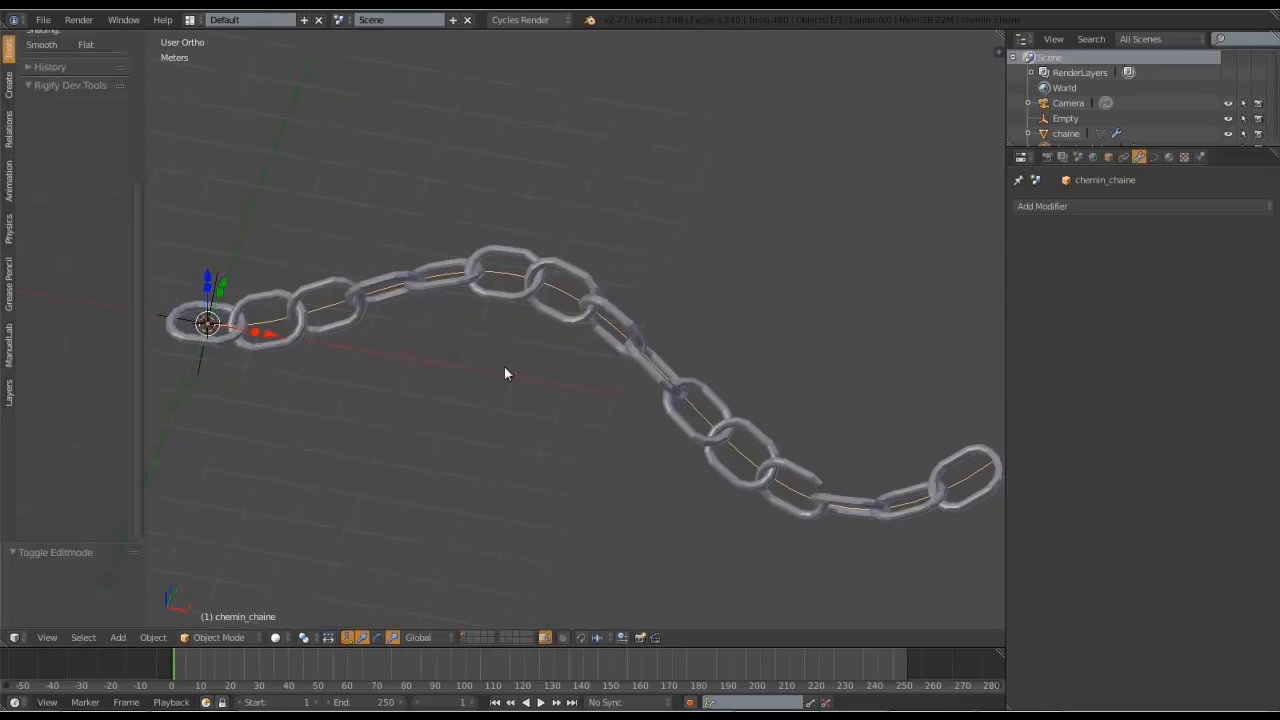
key(x)
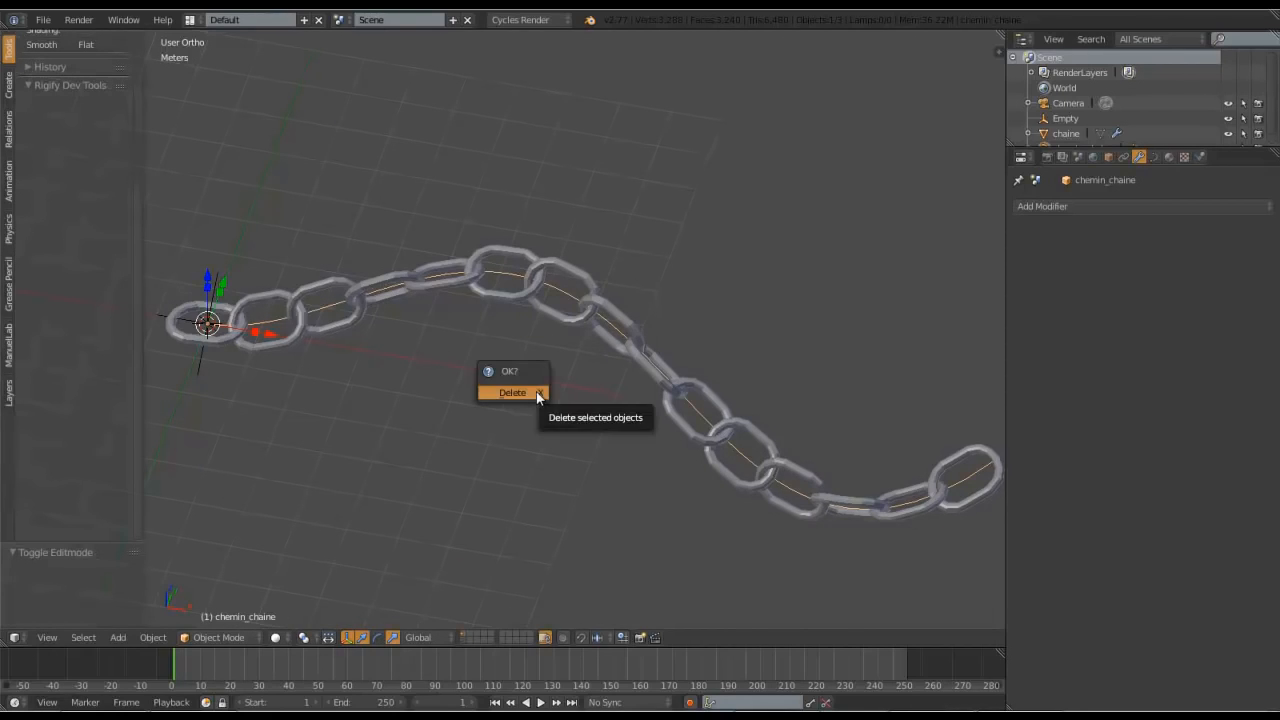
click(537, 396)
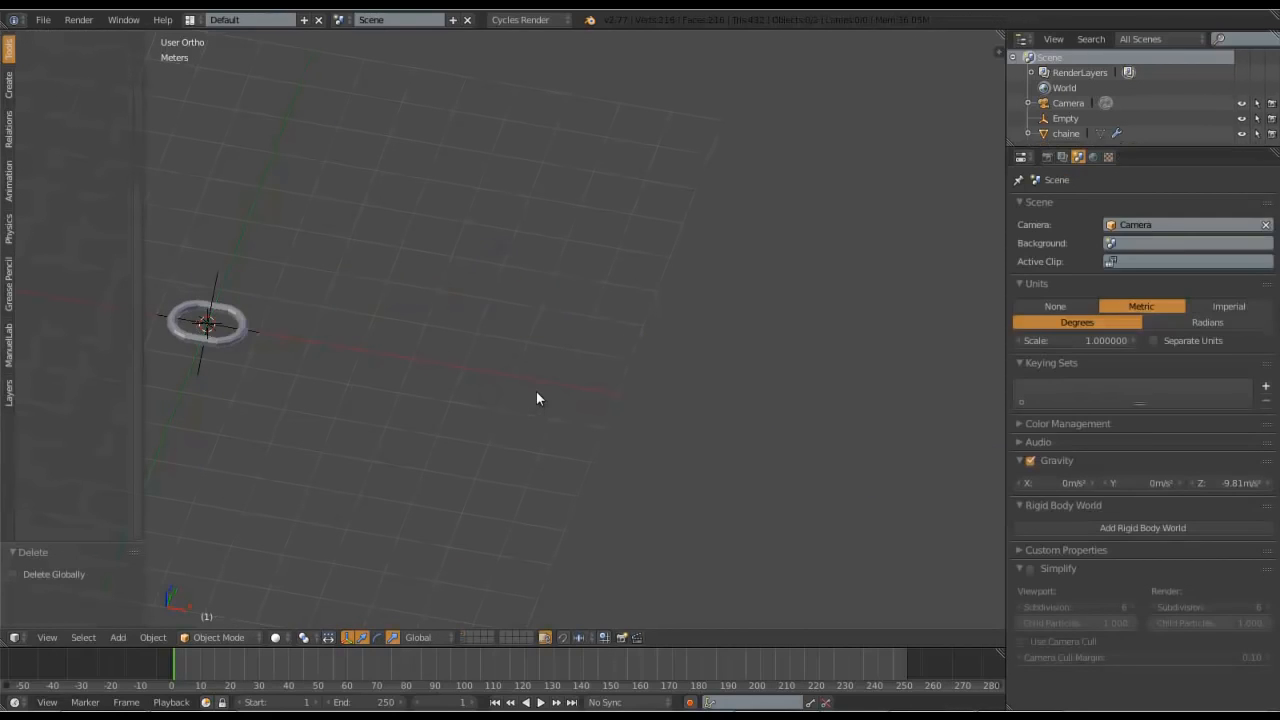
- Add a Bezier curve at the 3D cursor and scale its points by about 4 in Edit Mode
key(shift+a)
mouse_move(406, 334)
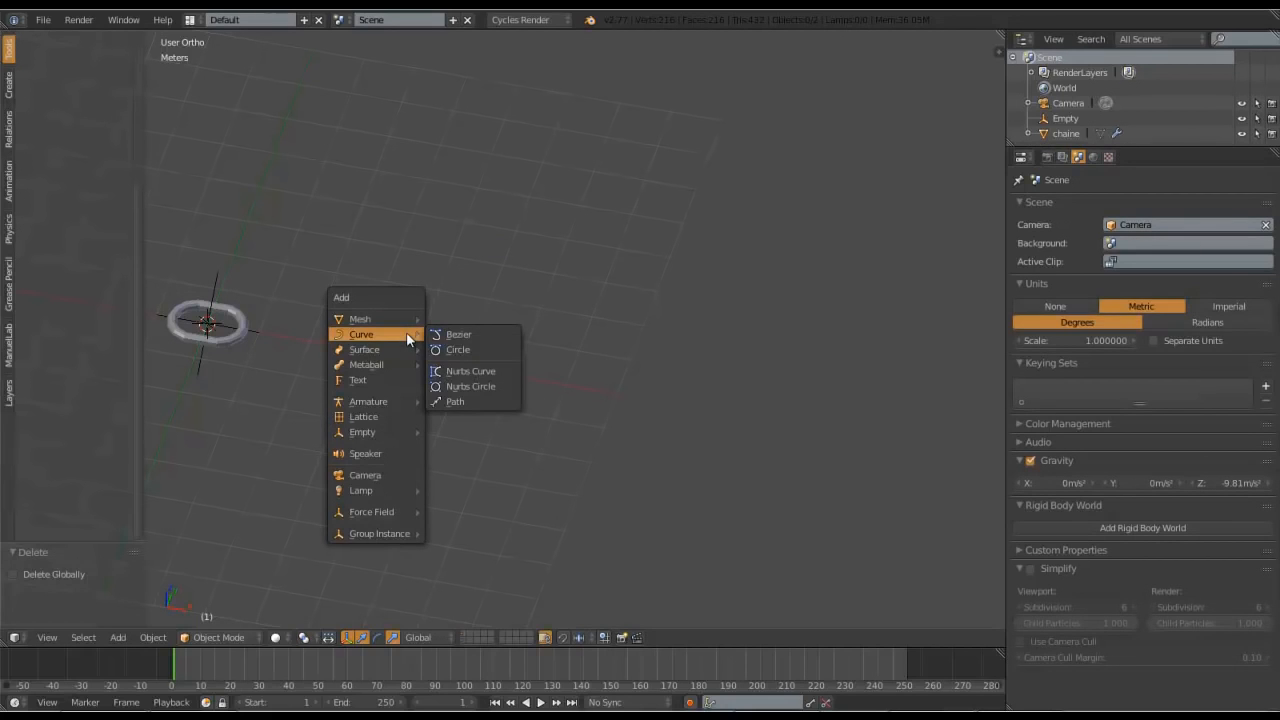
click(481, 333)
middle_drag(429, 363, 528, 374)
key(Tab)
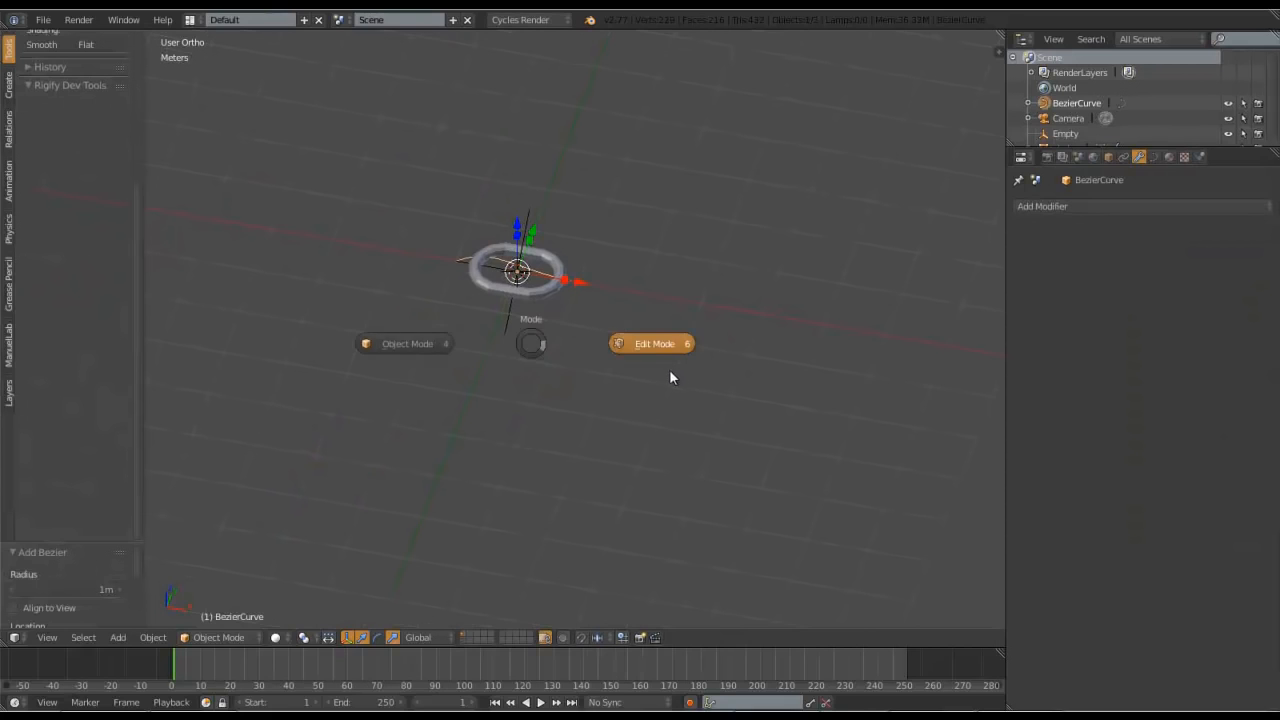
click(663, 346)
key(s)
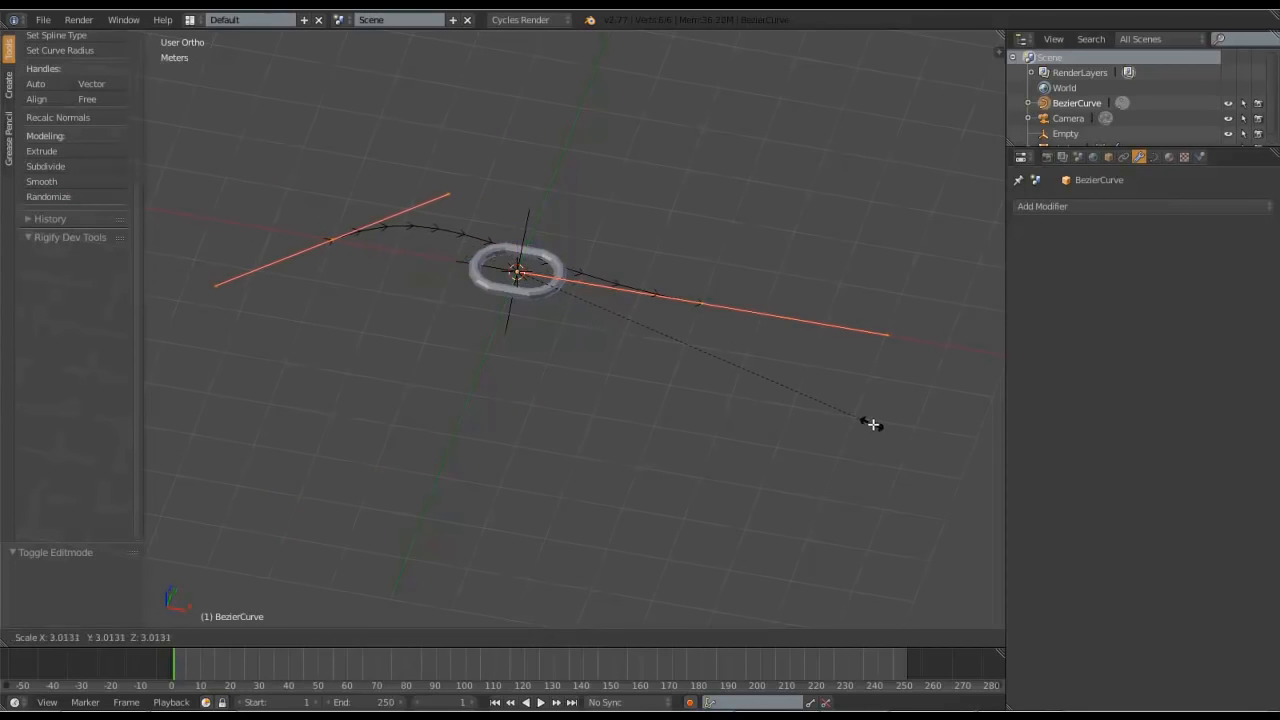
click(958, 455)
- Move the Bezier curve's points about 4.02 m along X so it starts at the link, and return to Object Mode
key(g)
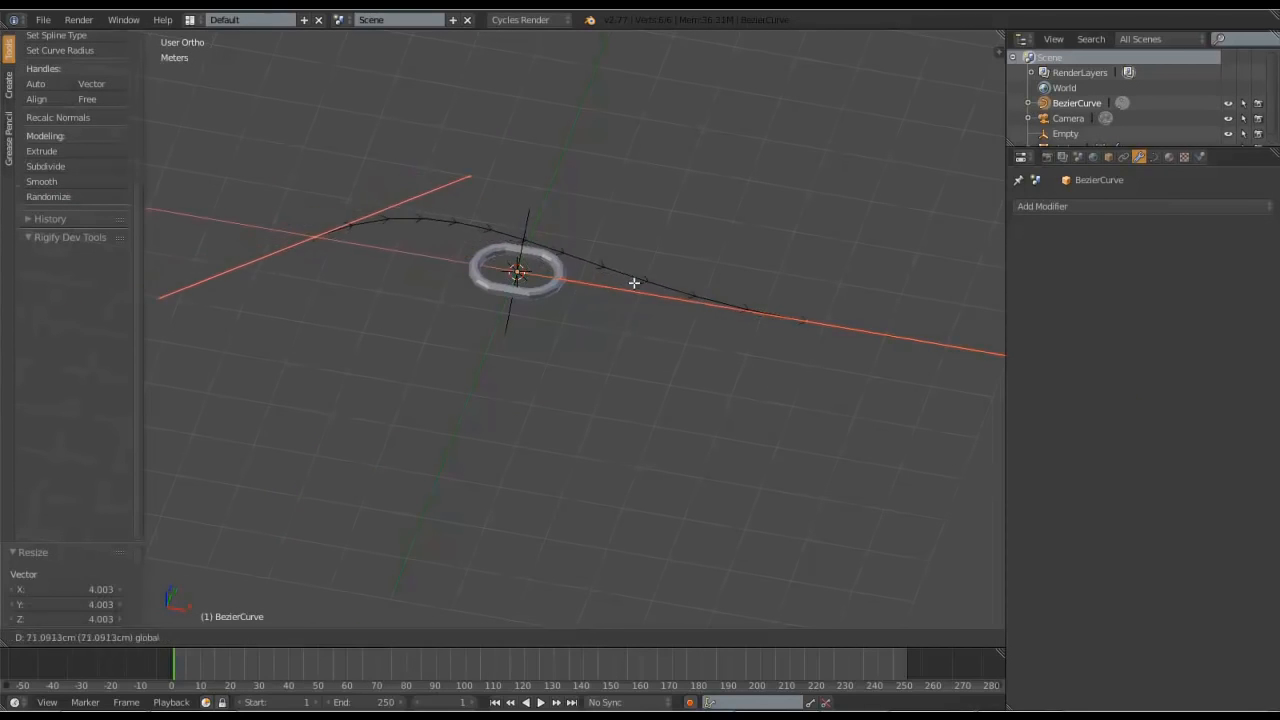
click(827, 315)
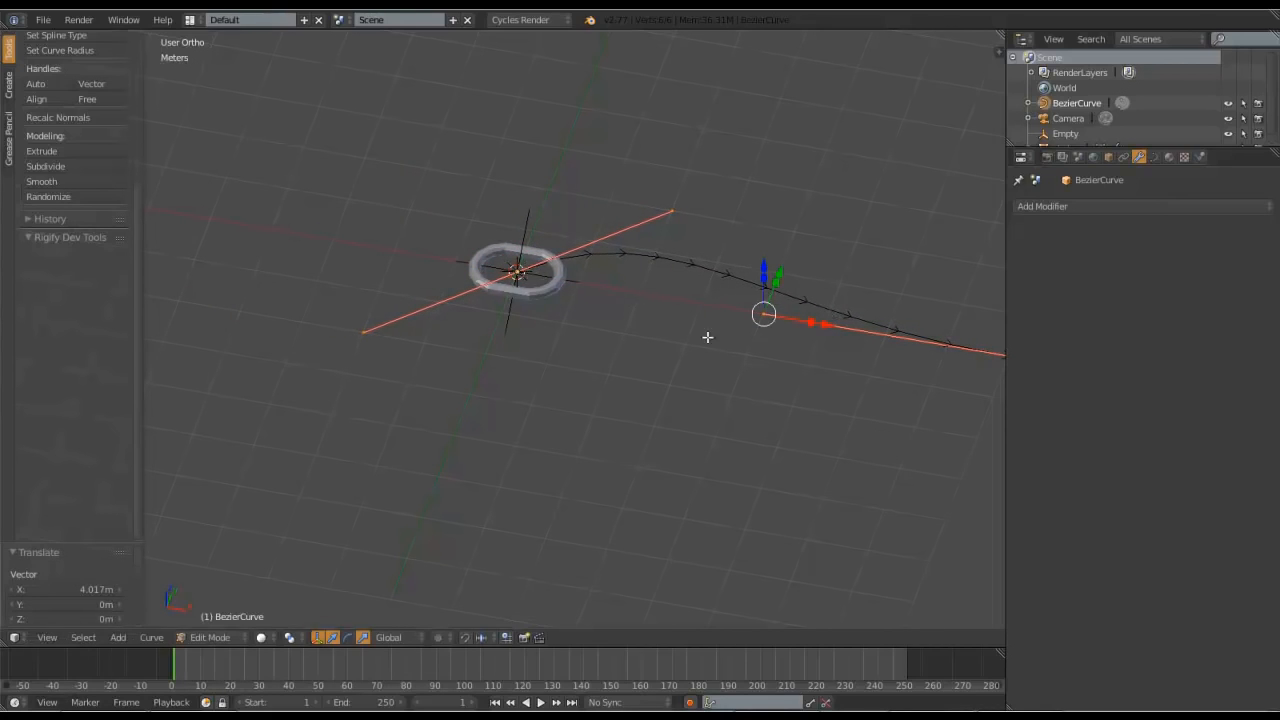
scroll(706, 337, down, 5)
scroll(654, 343, up, 2)
key(Tab)
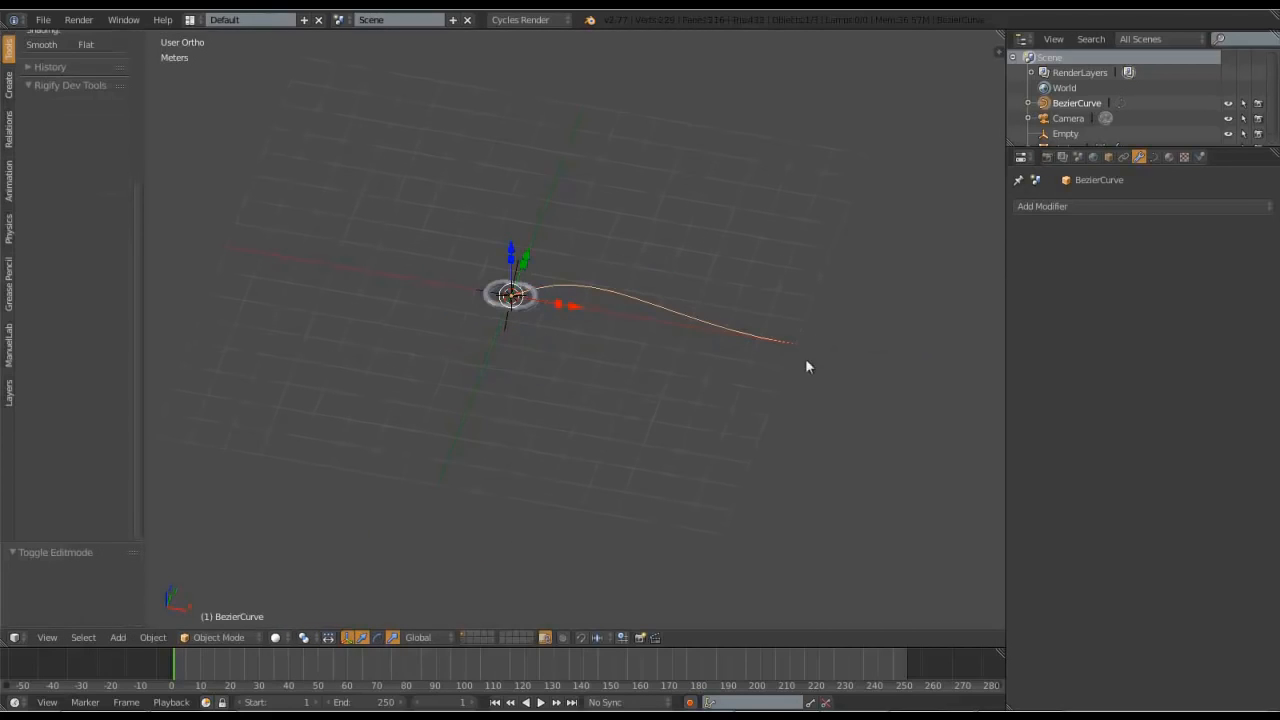
- Rename the Bezier curve object to chamin_chaine
key(n)
click(907, 523)
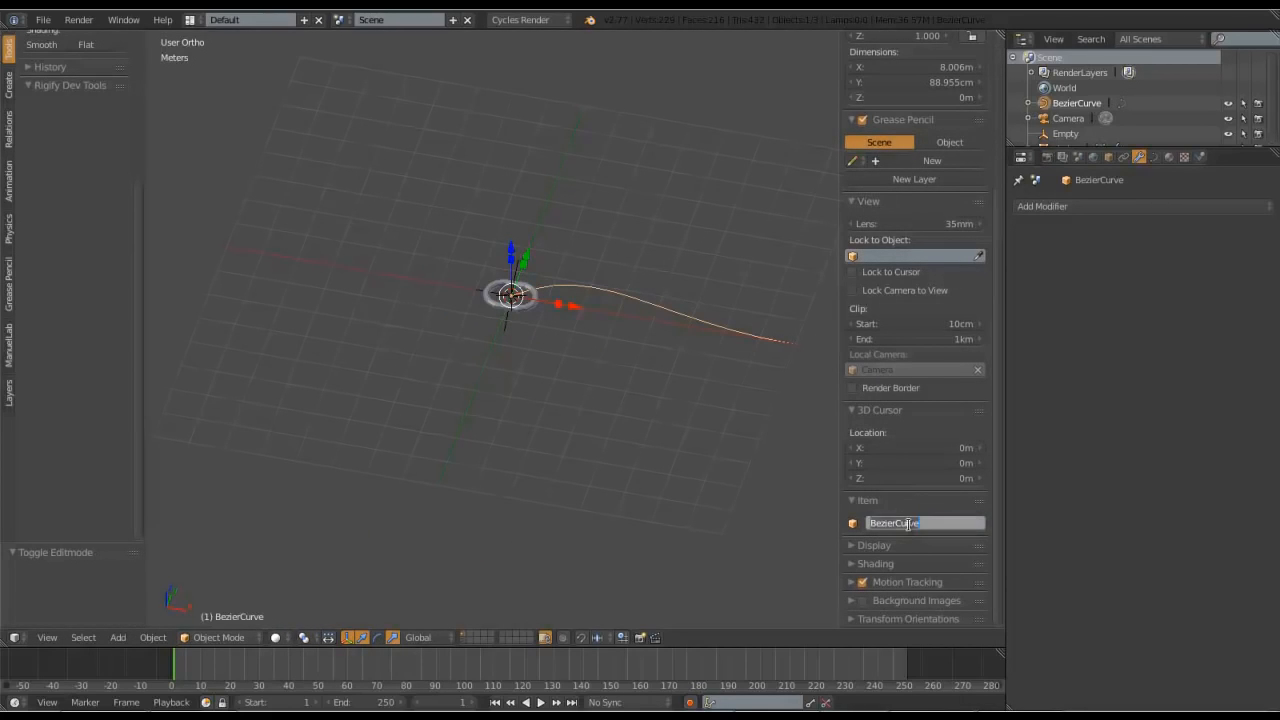
text(chamin_chain)
key(Return)
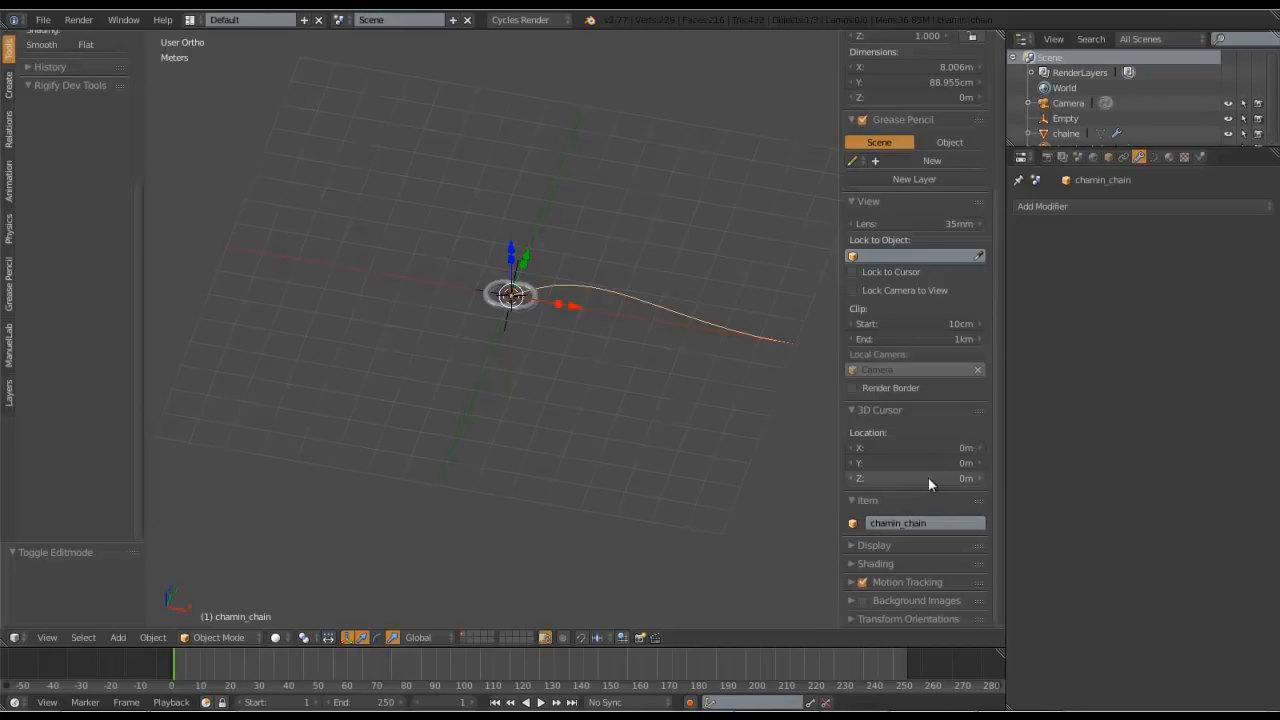
click(925, 523)
click(925, 523)
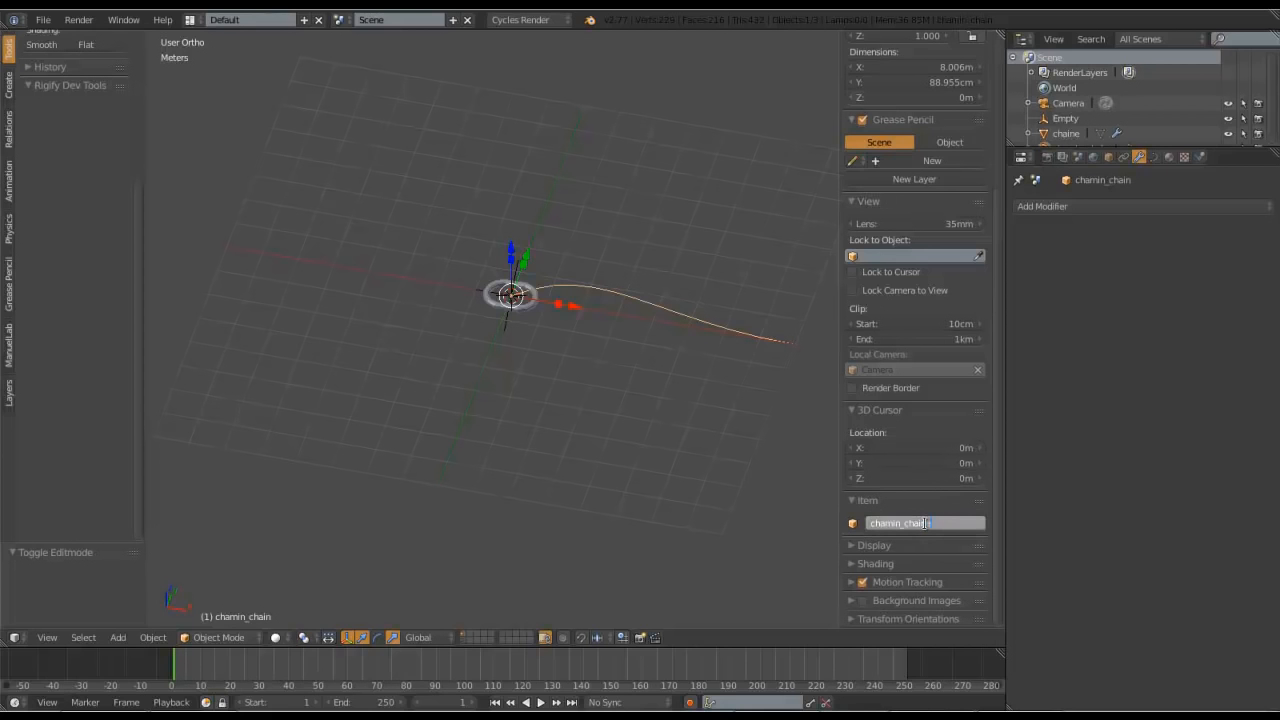
text(e)
key(Return)
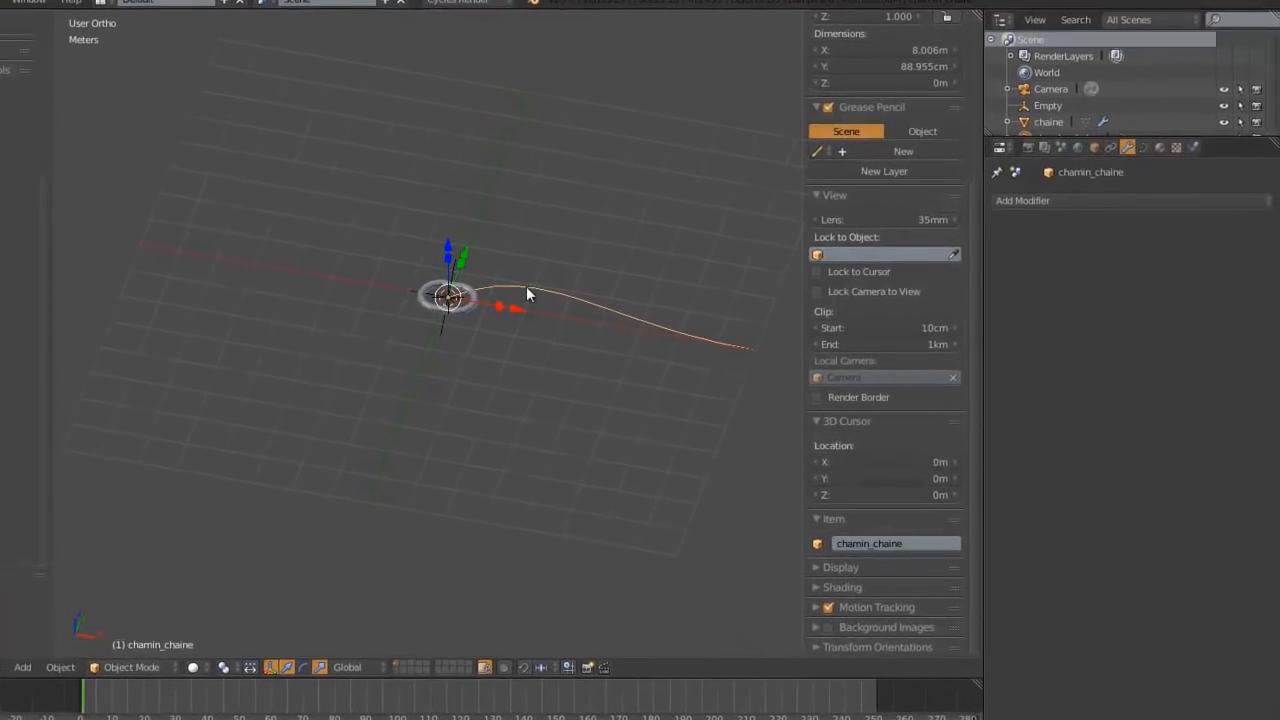
- Set chamin_chaine as the chain's Curve modifier object and as the Array modifier's Fit Curve target
right_click(522, 300)
click(988, 342)
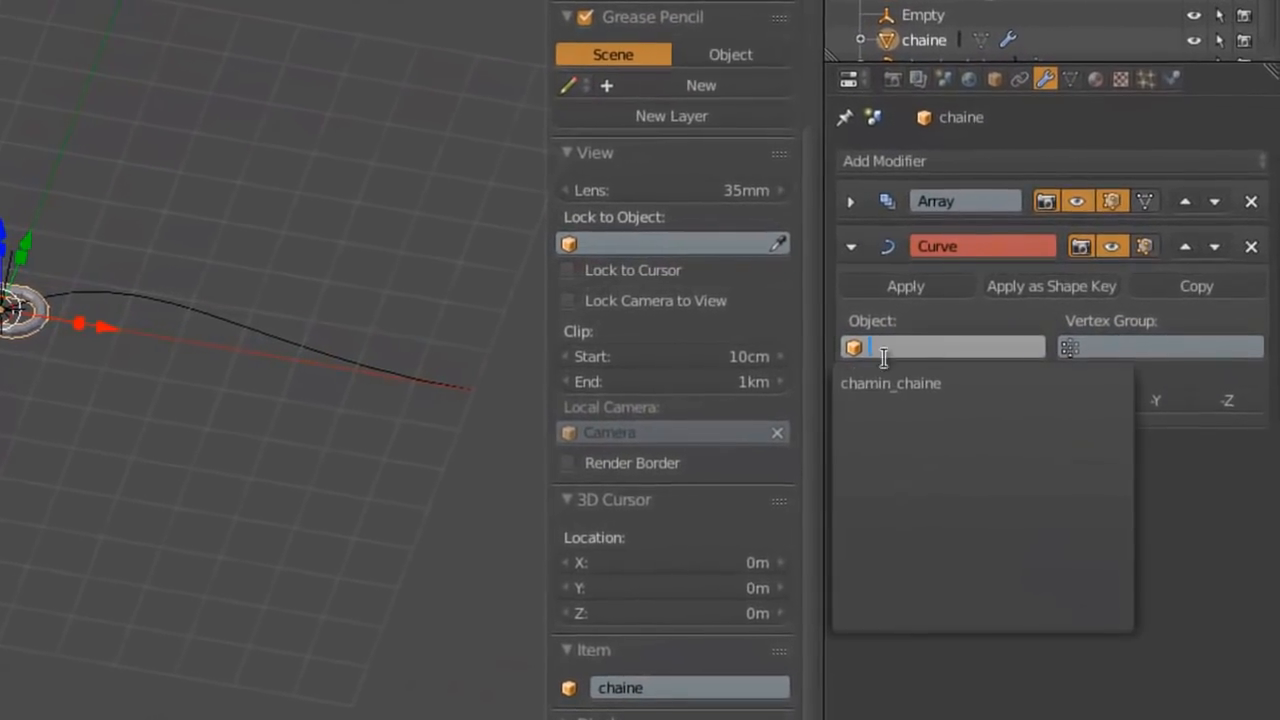
click(884, 378)
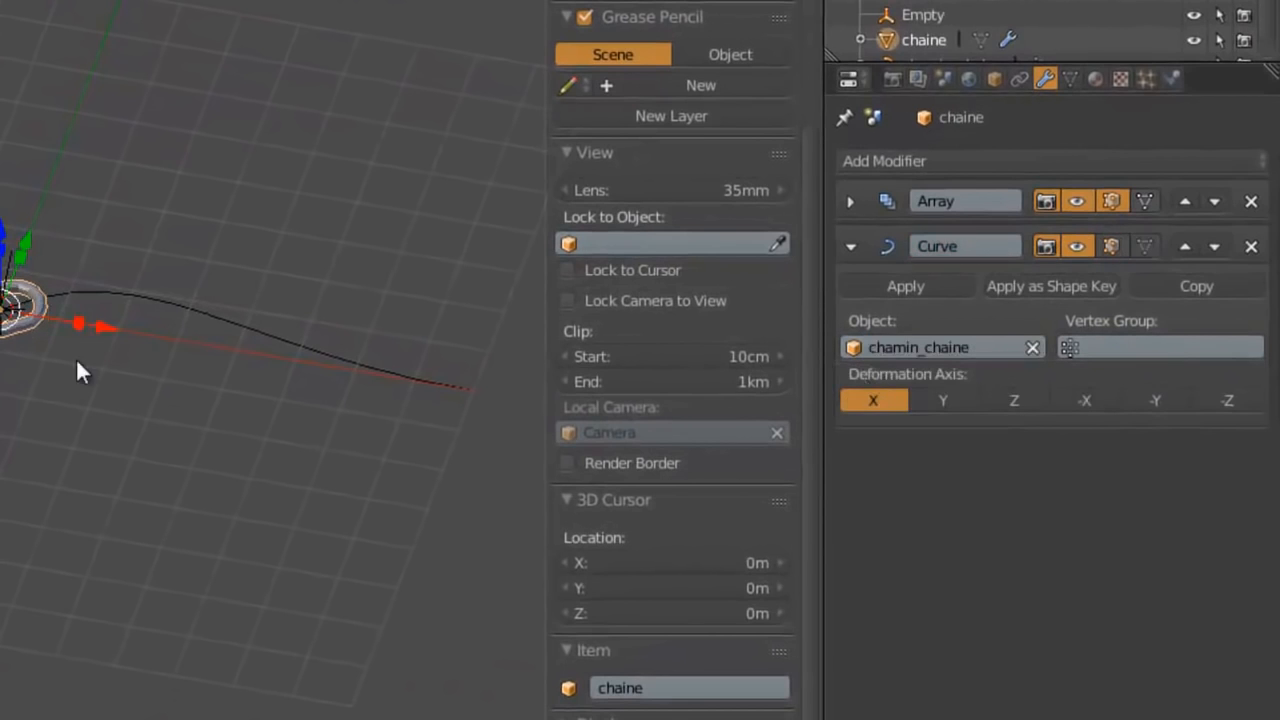
click(852, 200)
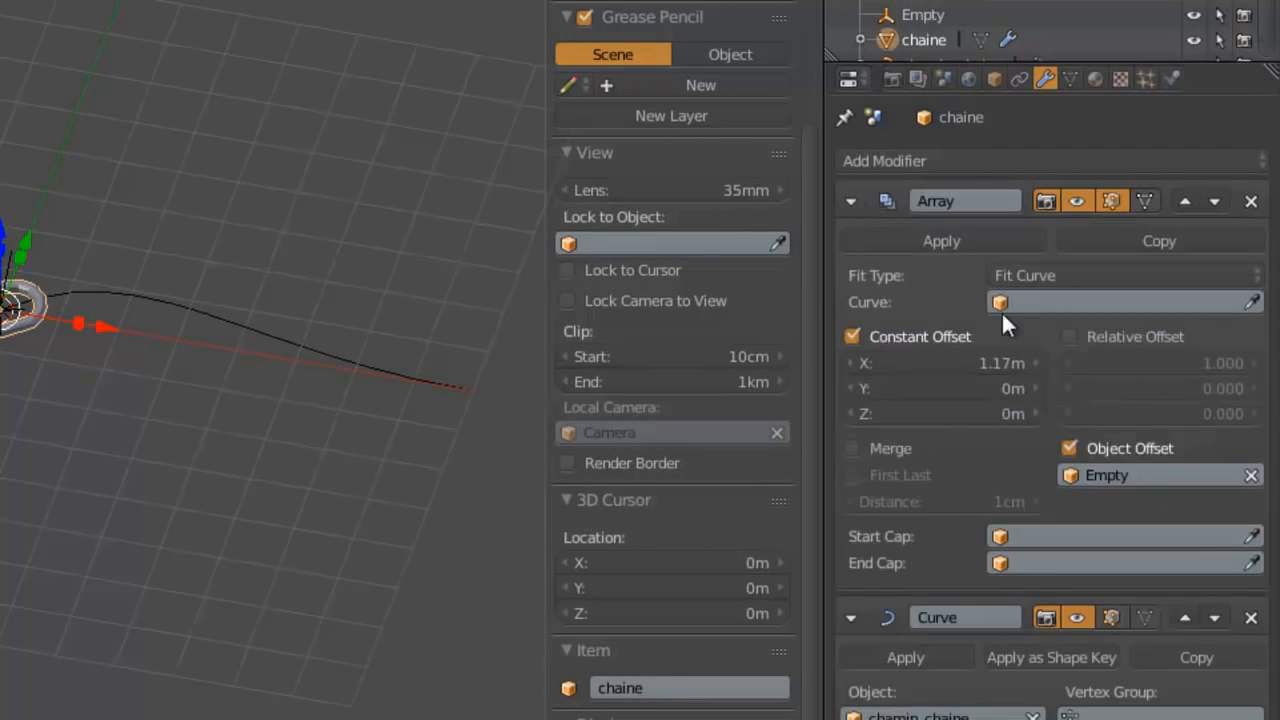
click(1025, 301)
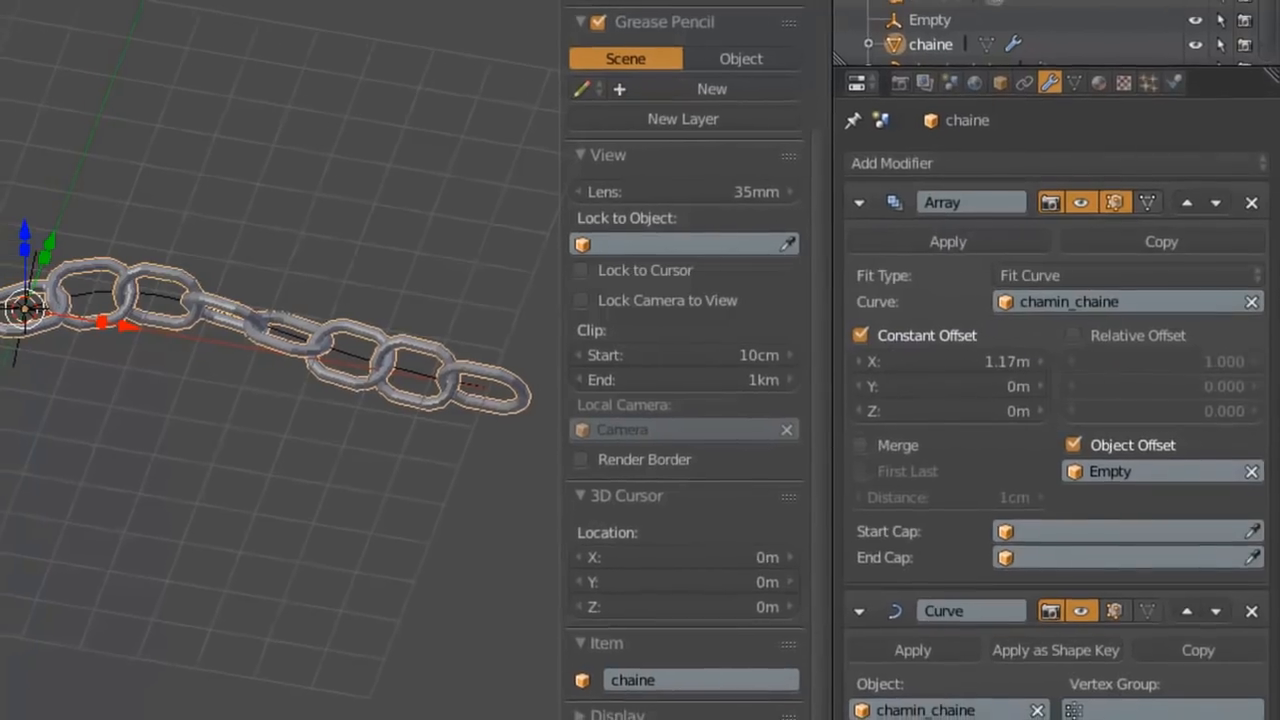
middle_drag(218, 243, 560, 235)
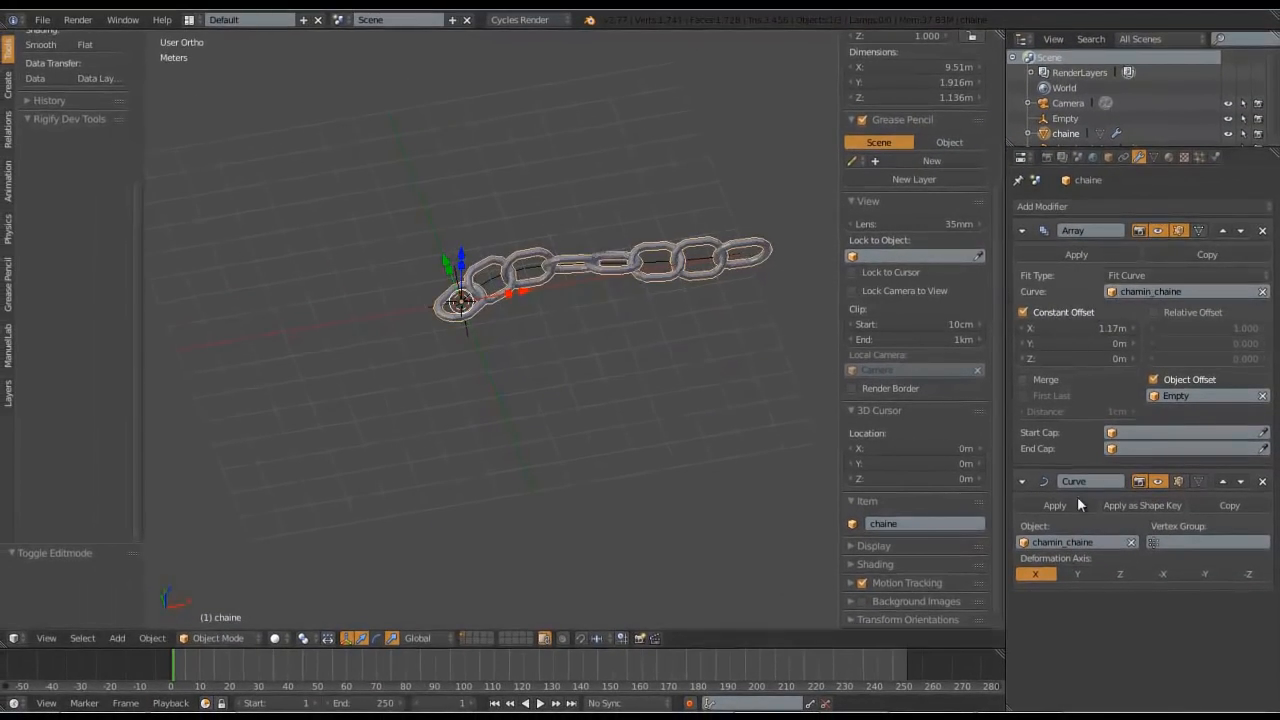
- Select the chamin_chaine curve and enter Edit Mode on it
right_click(694, 257)
key(Tab)
middle_drag(735, 290, 630, 298)
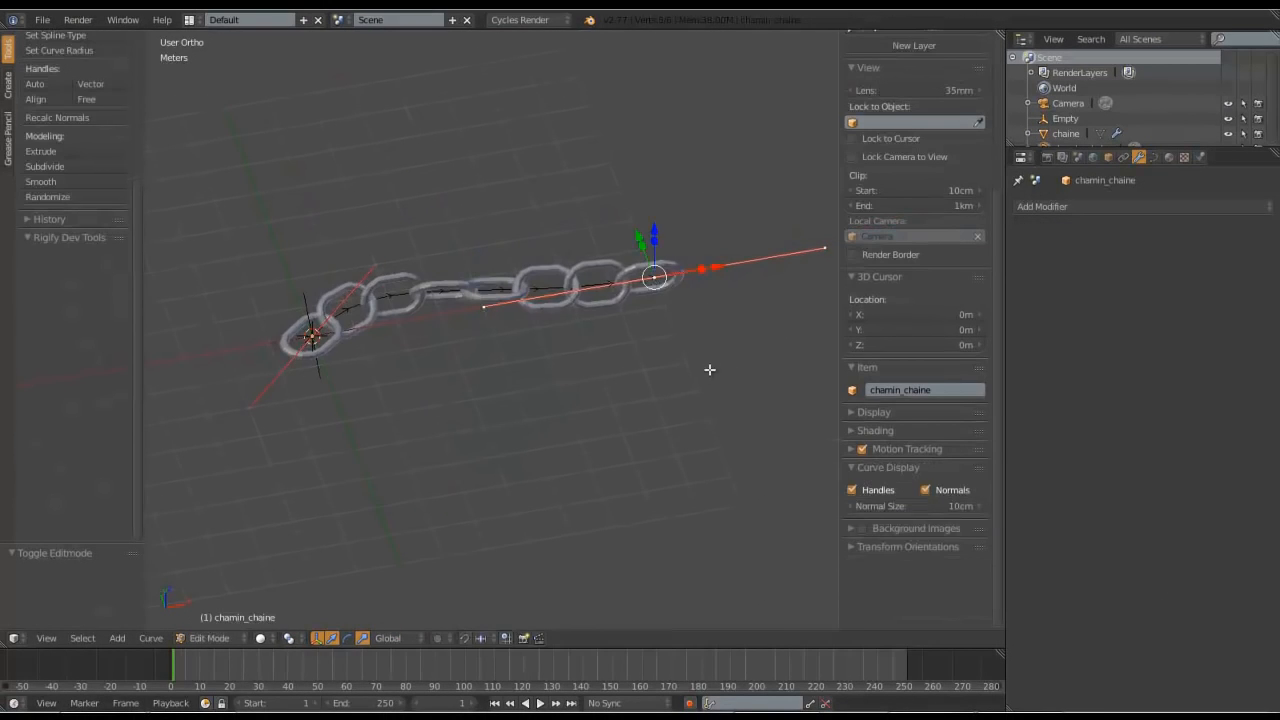
- Try scaling, moving and rotating the curve's end point, and try moving its inner handle
key(s)
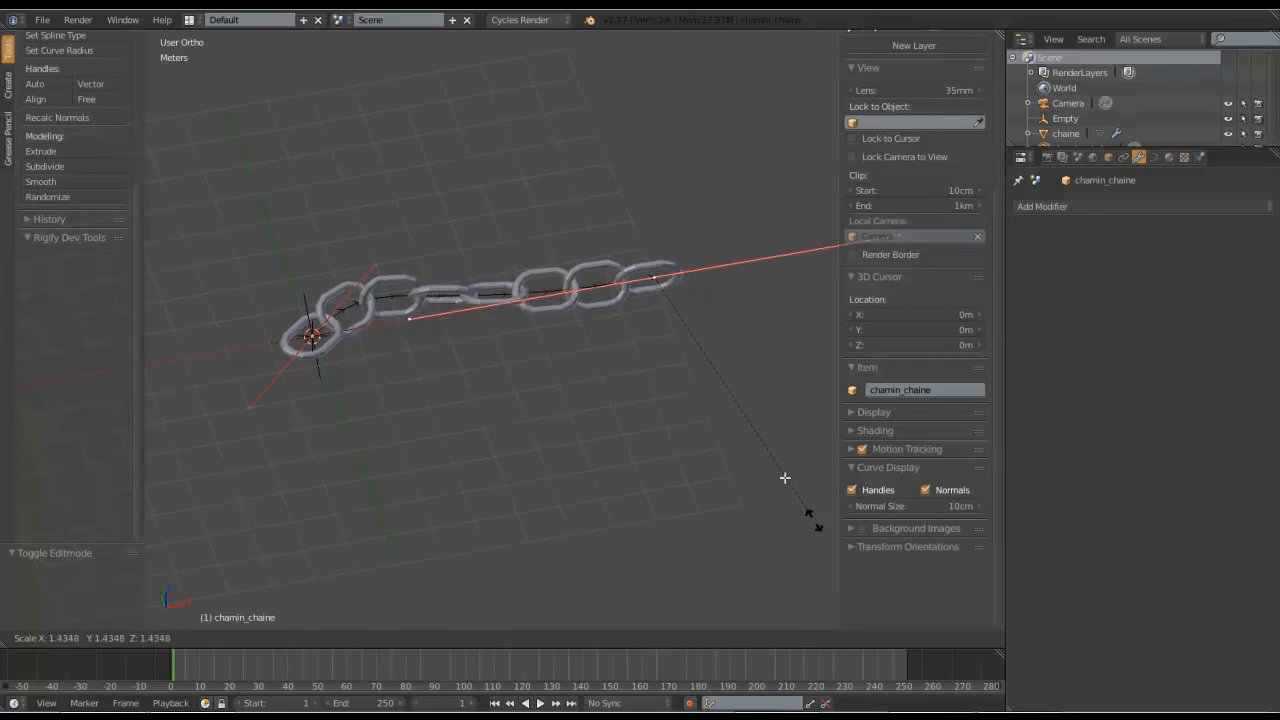
right_click(711, 344)
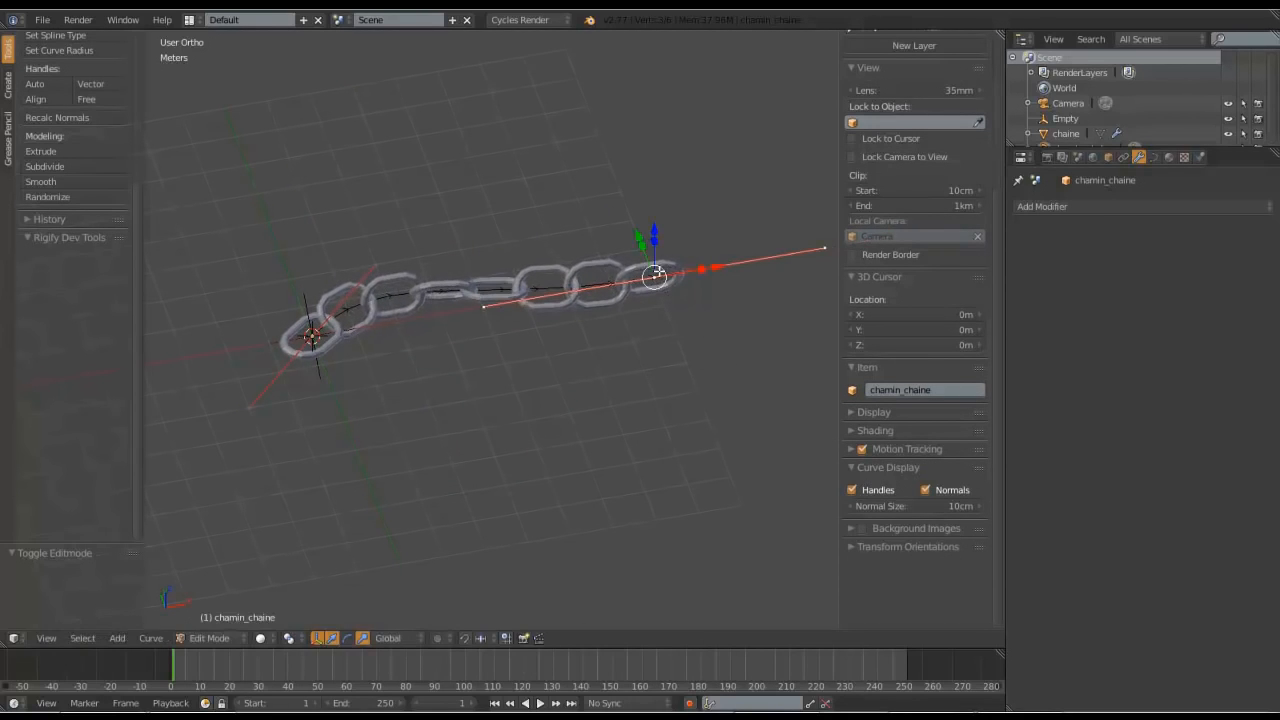
key(g)
right_click(729, 232)
key(r)
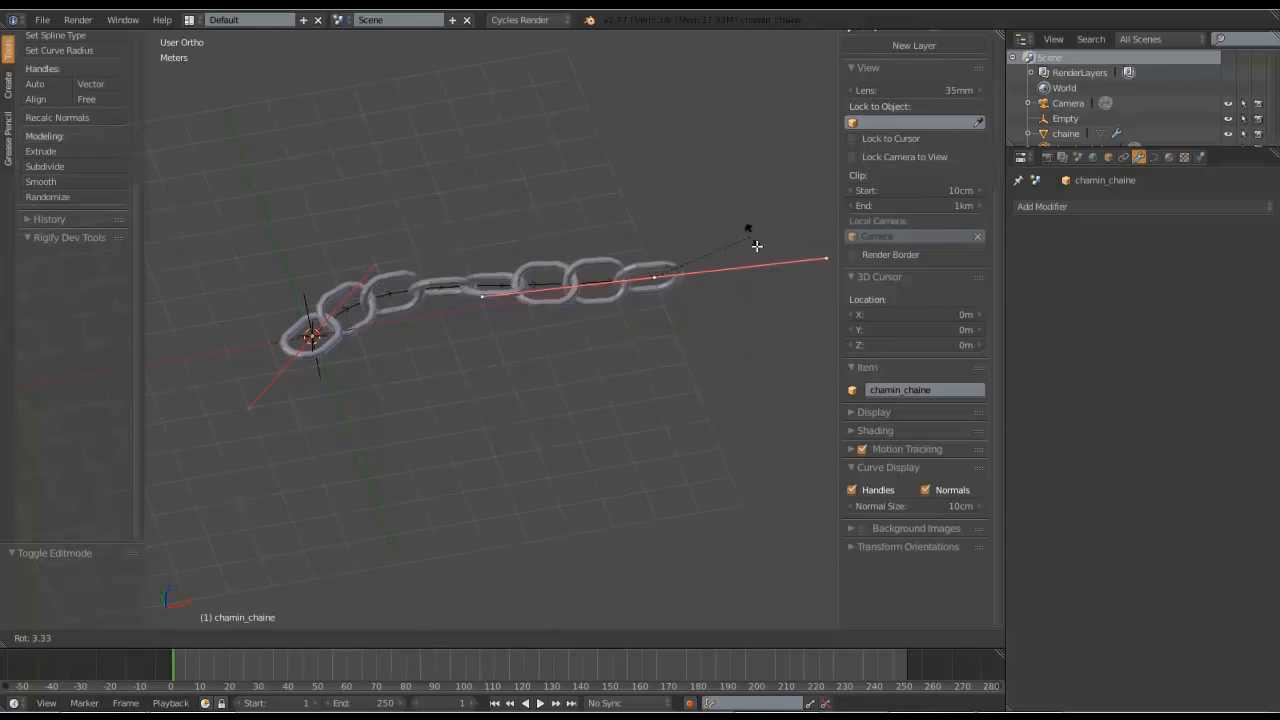
right_click(756, 243)
right_click(484, 324)
key(g)
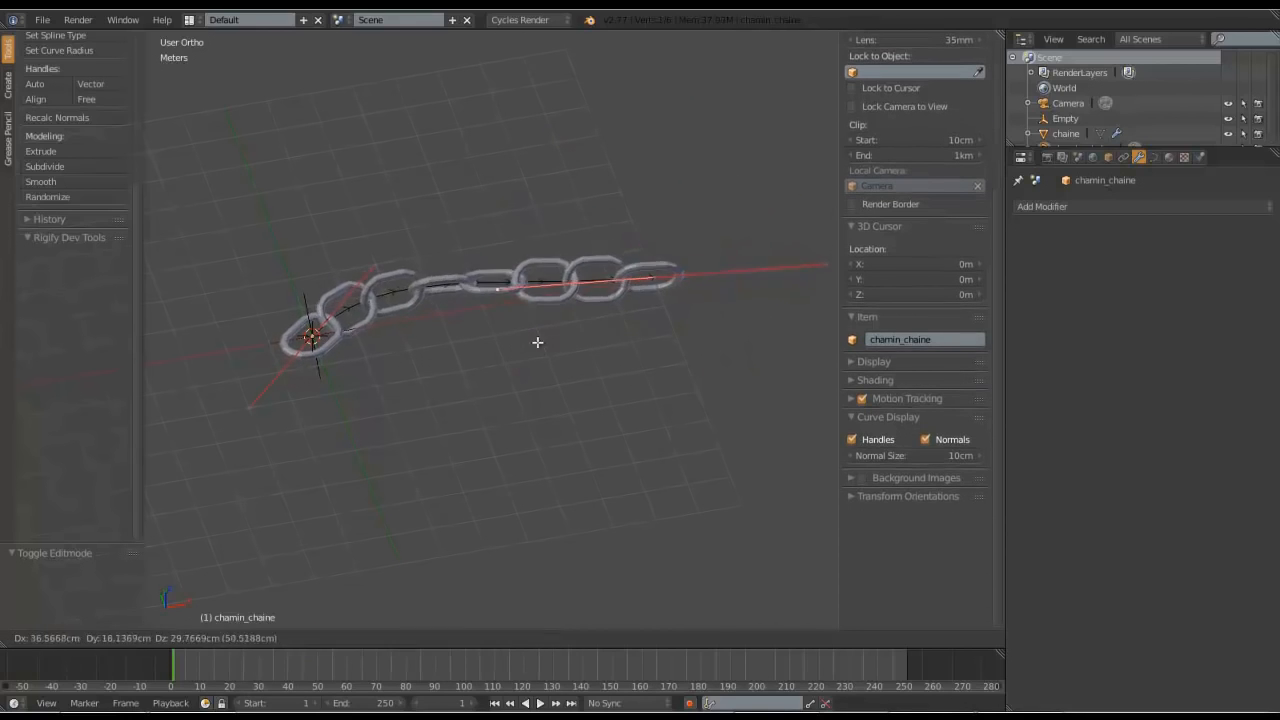
click(486, 306)
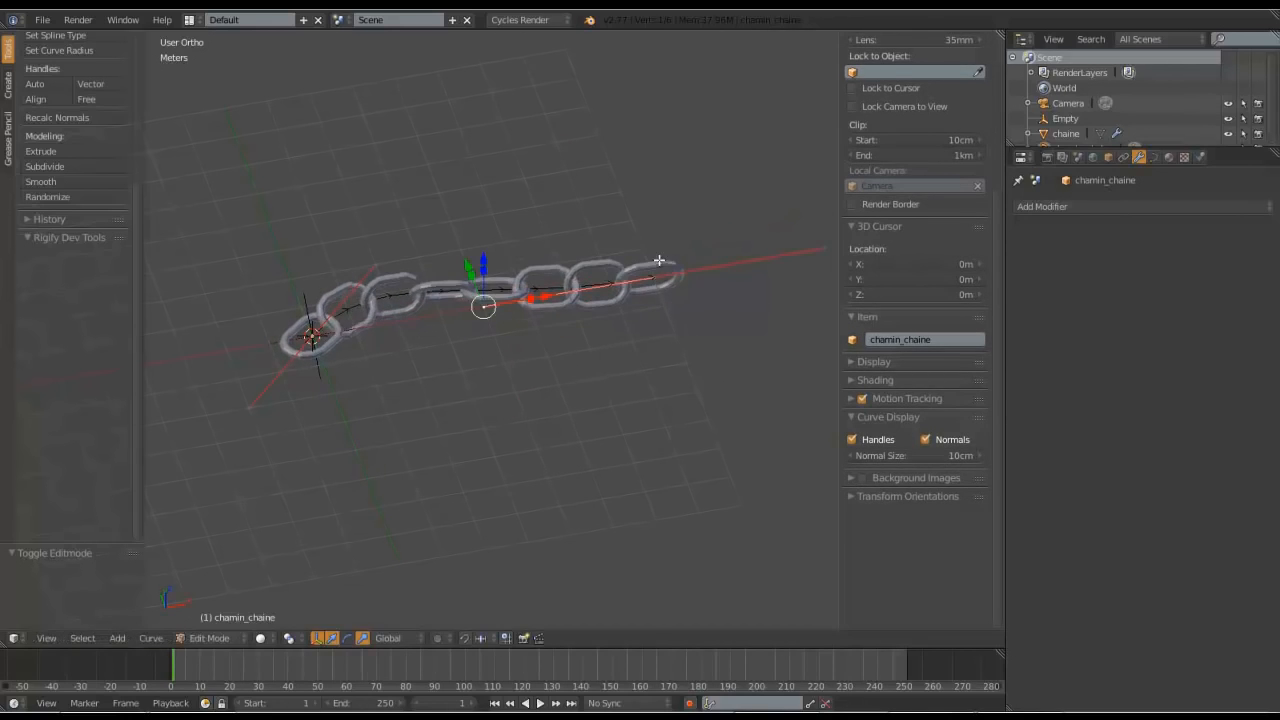
- Extrude a new point from the curve's end and move it about 3.37 m in X, 1.73 m in Y and 2.81 m in Z
right_click(655, 278)
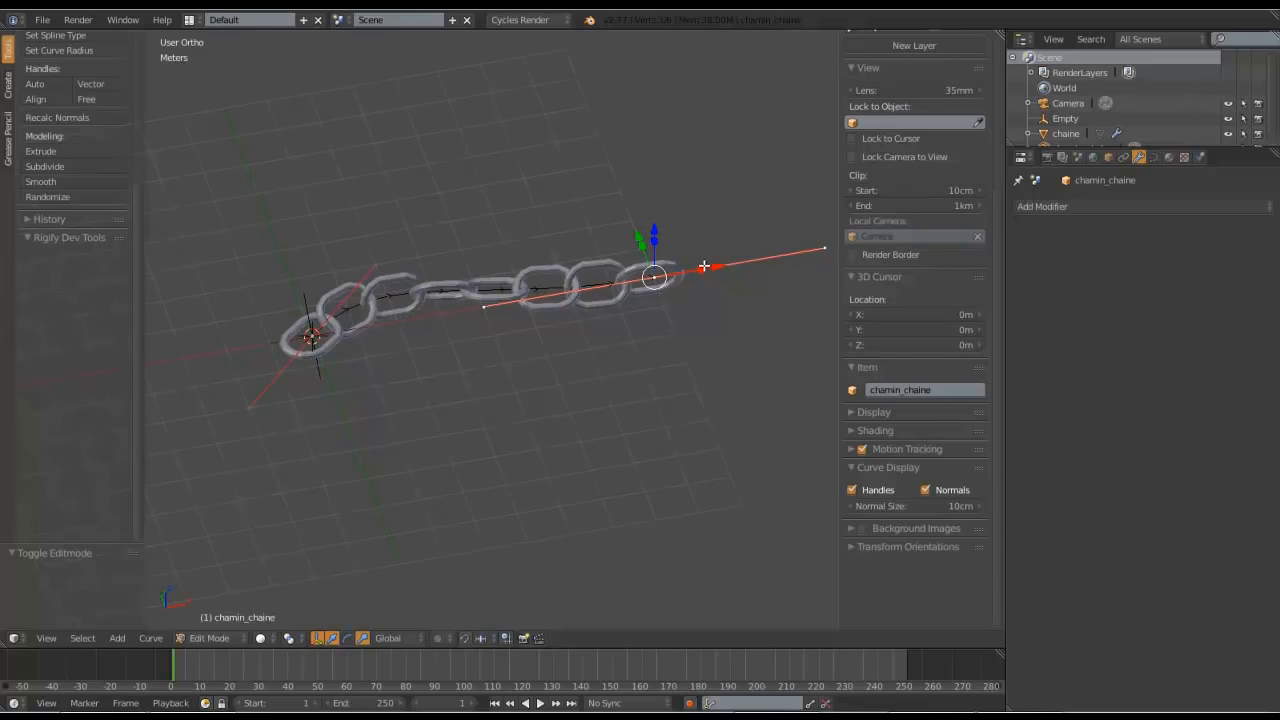
scroll(705, 267, up, 2)
scroll(718, 308, down, 3)
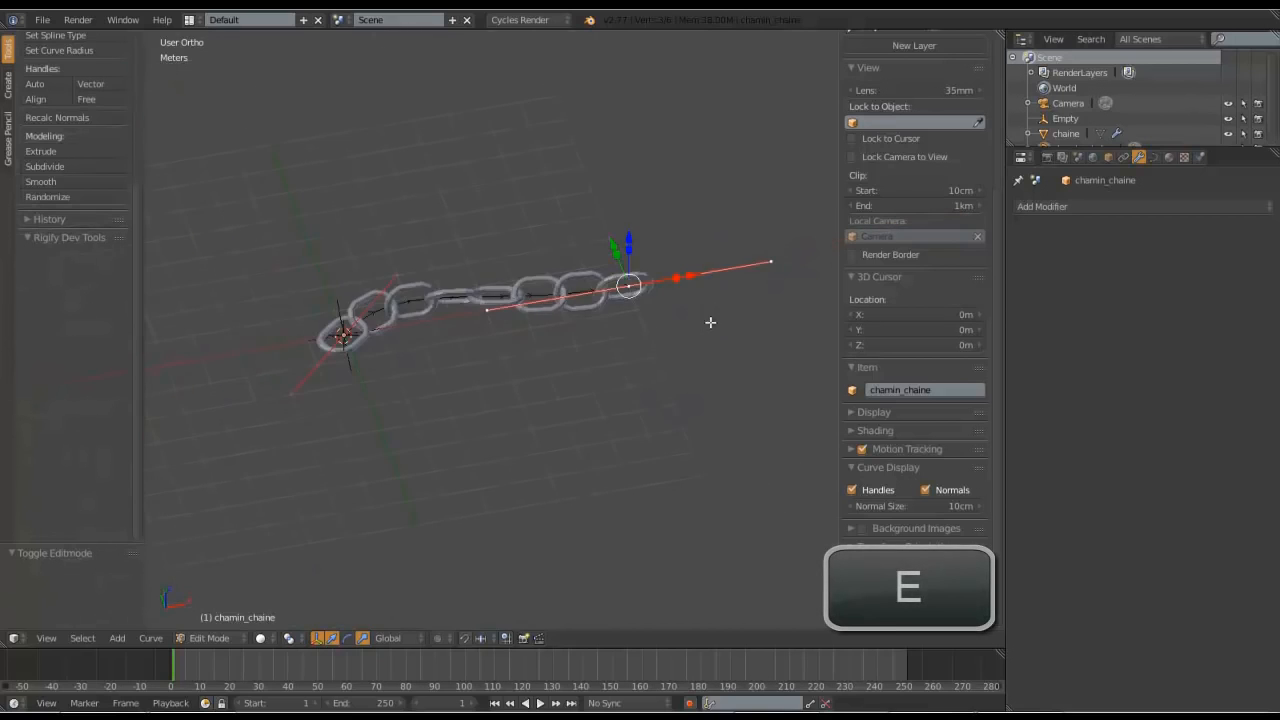
shift+middle_drag(706, 322, 518, 339)
click(618, 254)
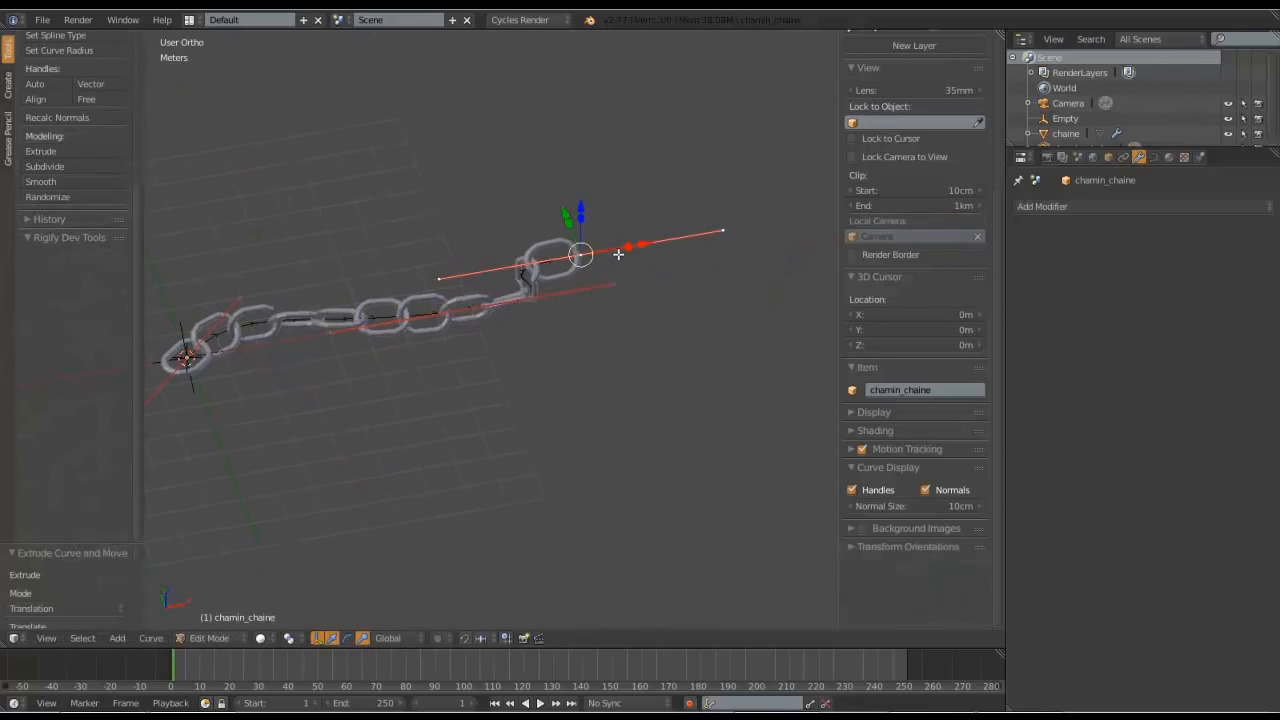
key(g)
click(720, 143)
scroll(680, 192, down, 4)
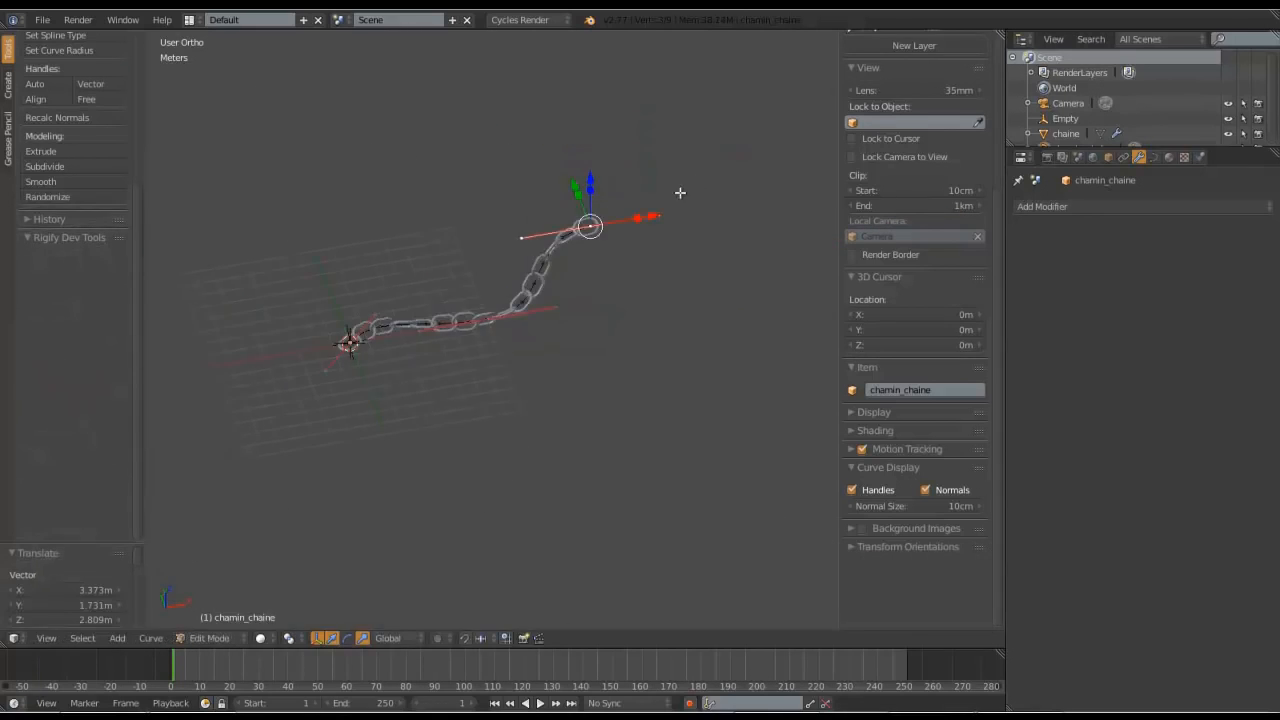
scroll(616, 227, up, 3)
- Hook the curve's middle control point to a new object
right_click(483, 309)
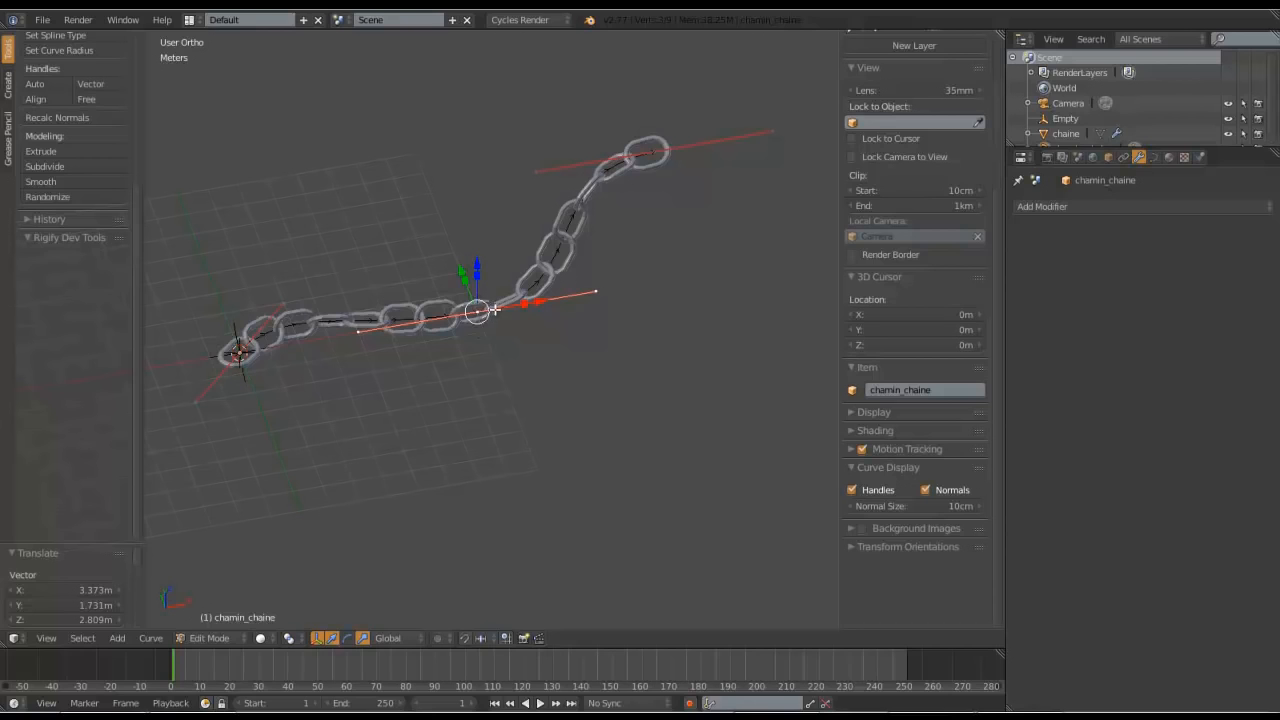
scroll(490, 312, up, 2)
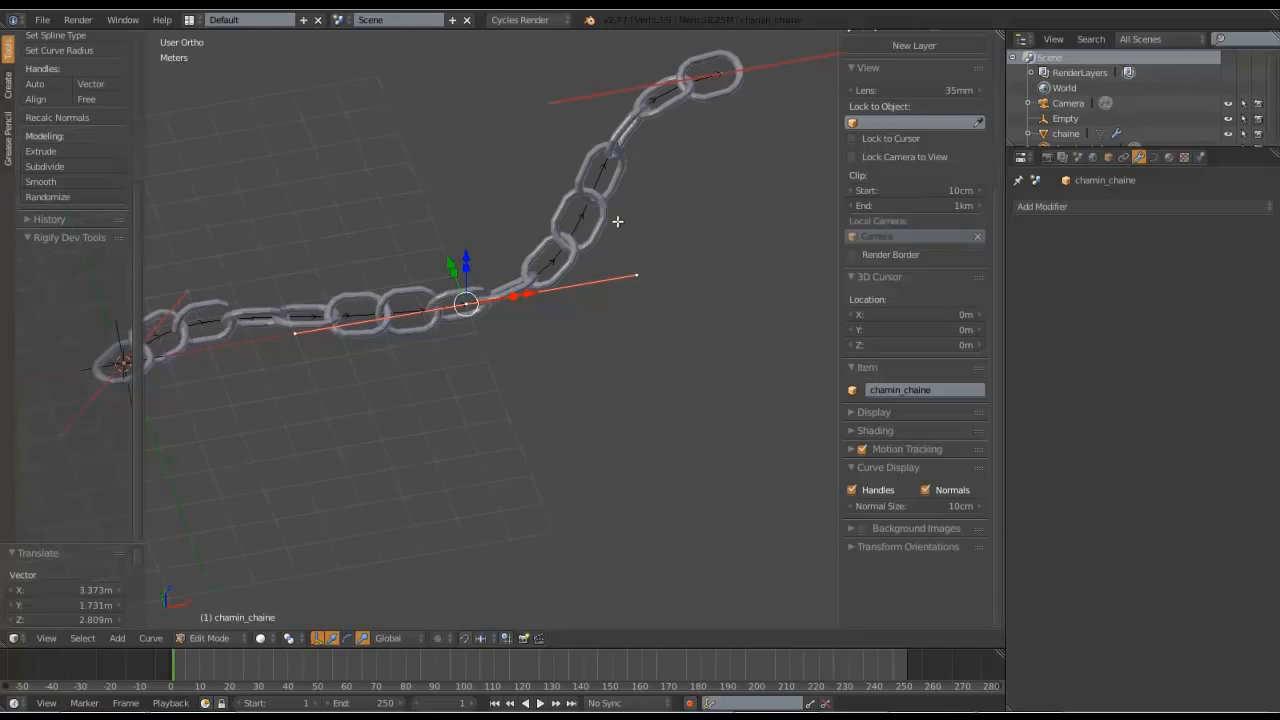
key(Tab)
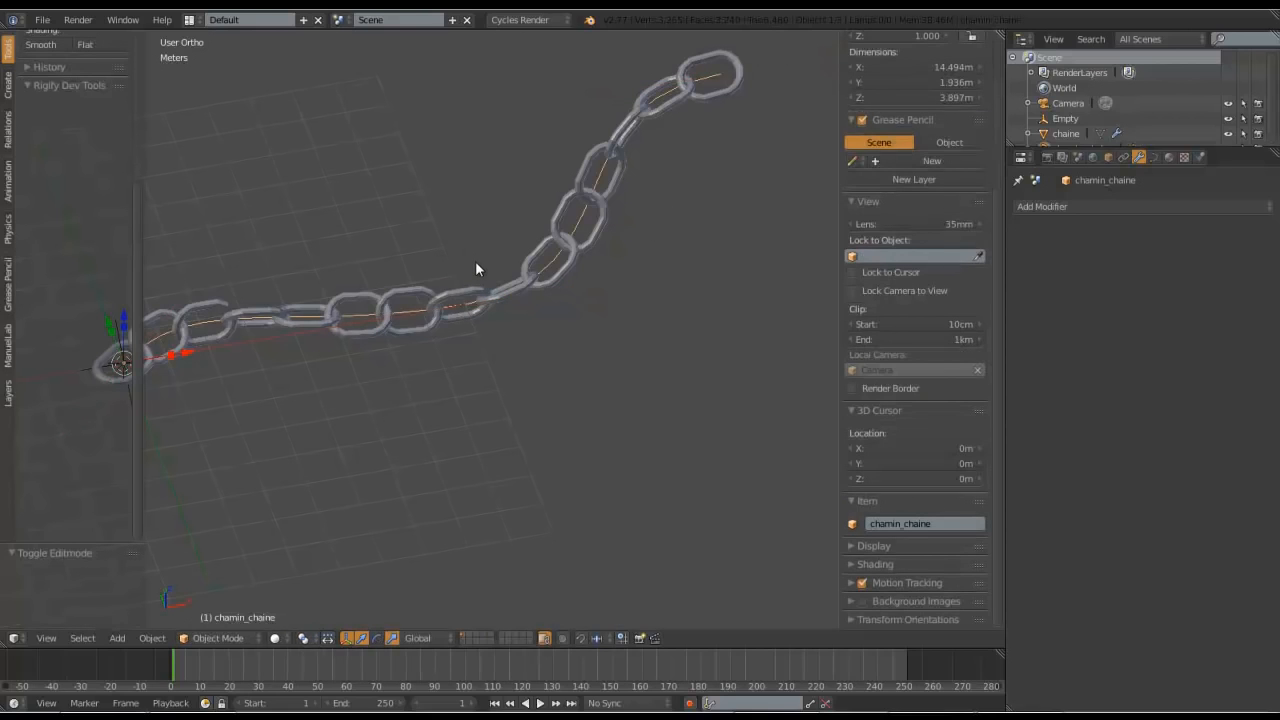
key(Tab)
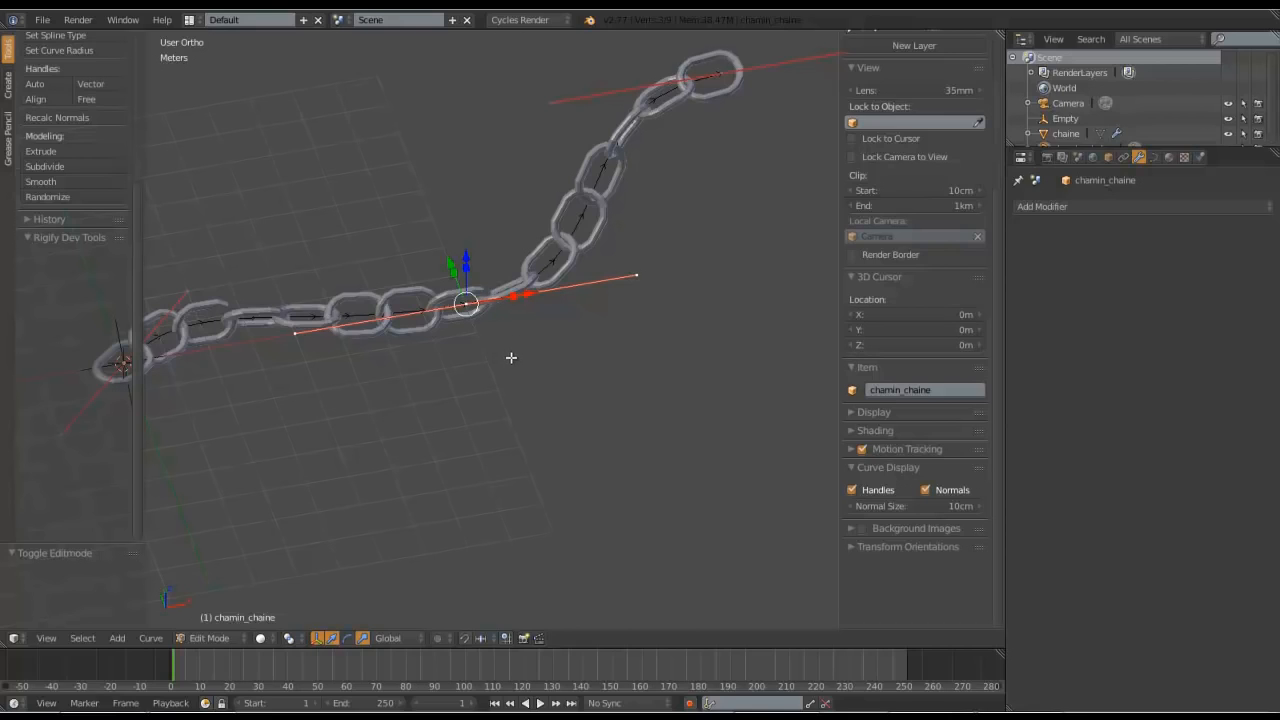
scroll(517, 344, up, 2)
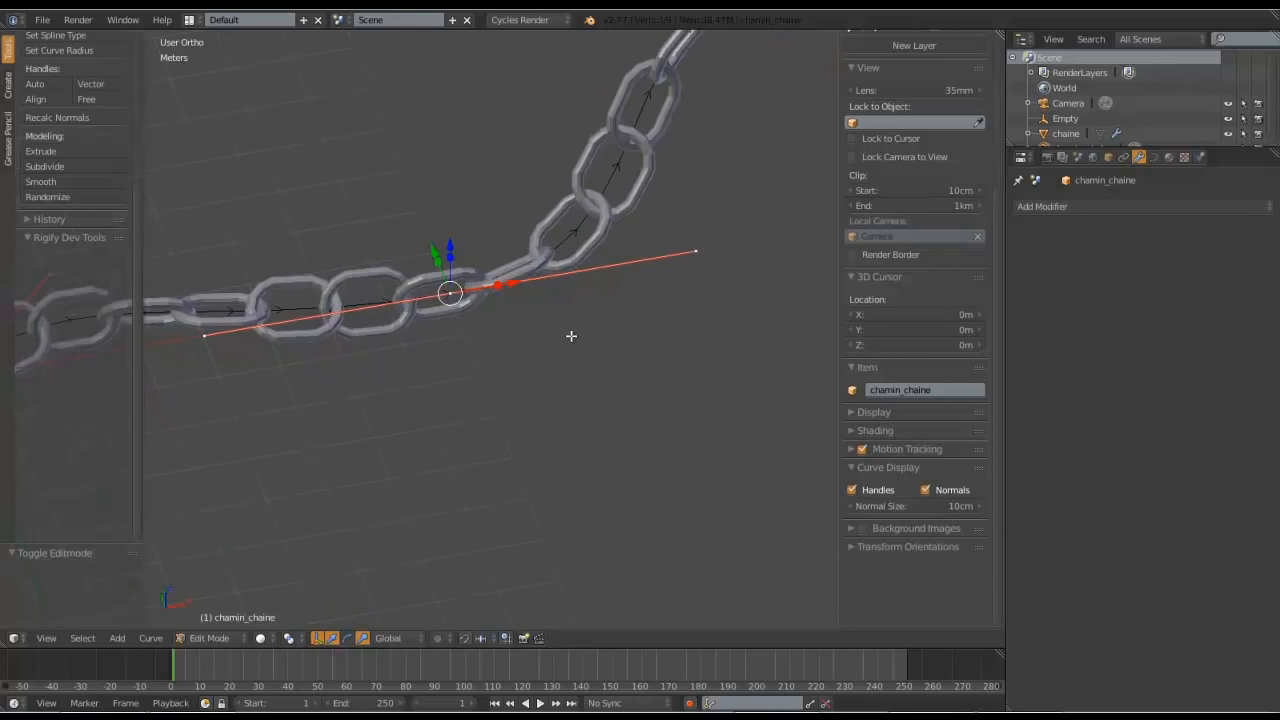
scroll(571, 336, down, 2)
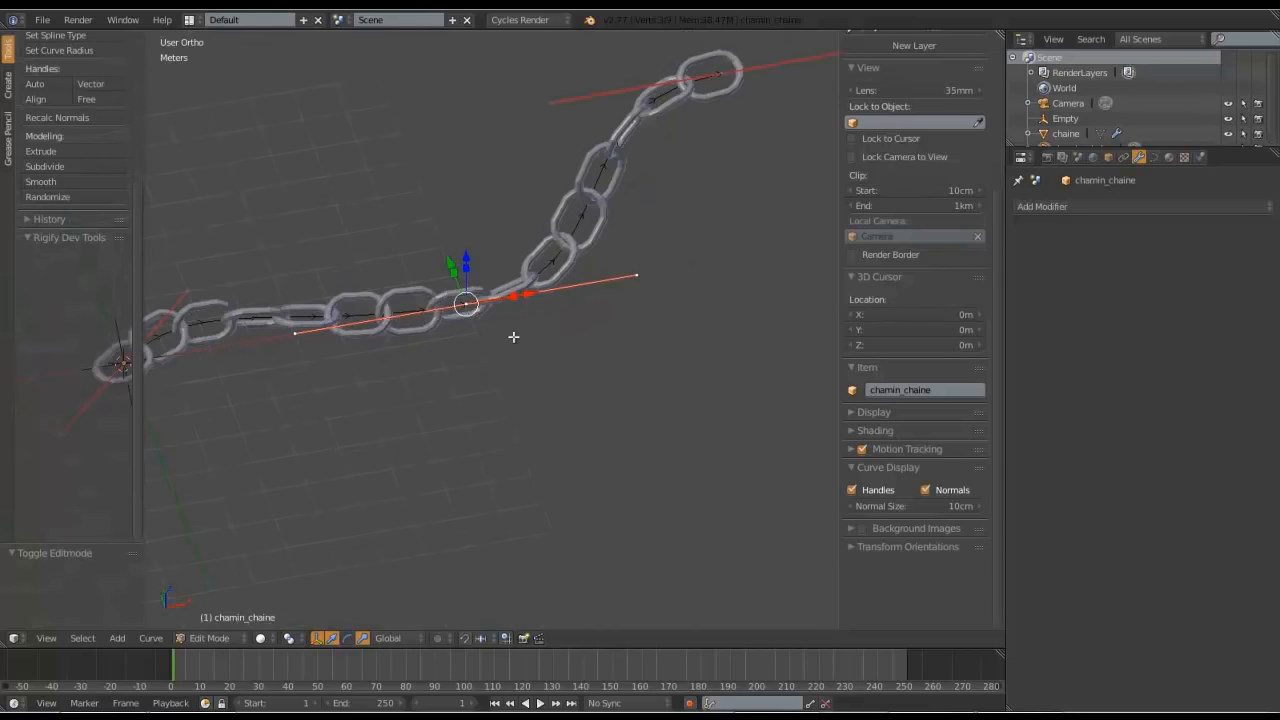
scroll(600, 312, up, 2)
shift+middle_drag(527, 329, 662, 330)
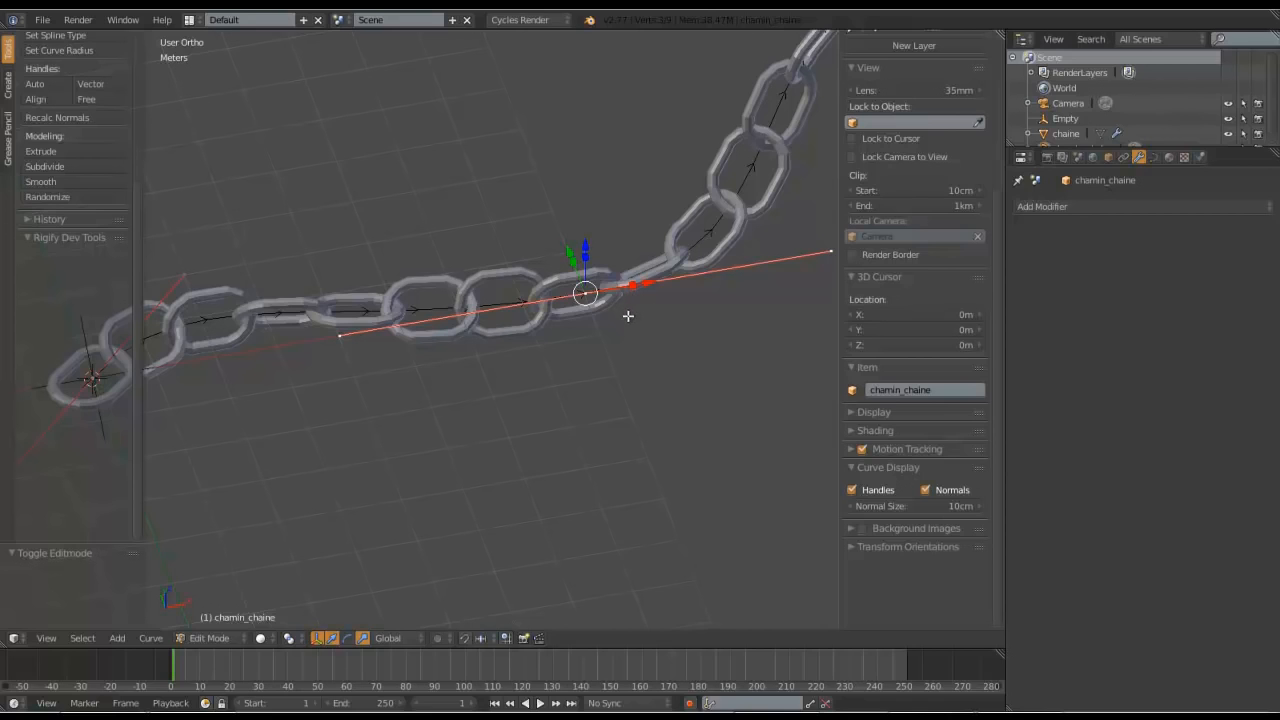
scroll(626, 313, down, 3)
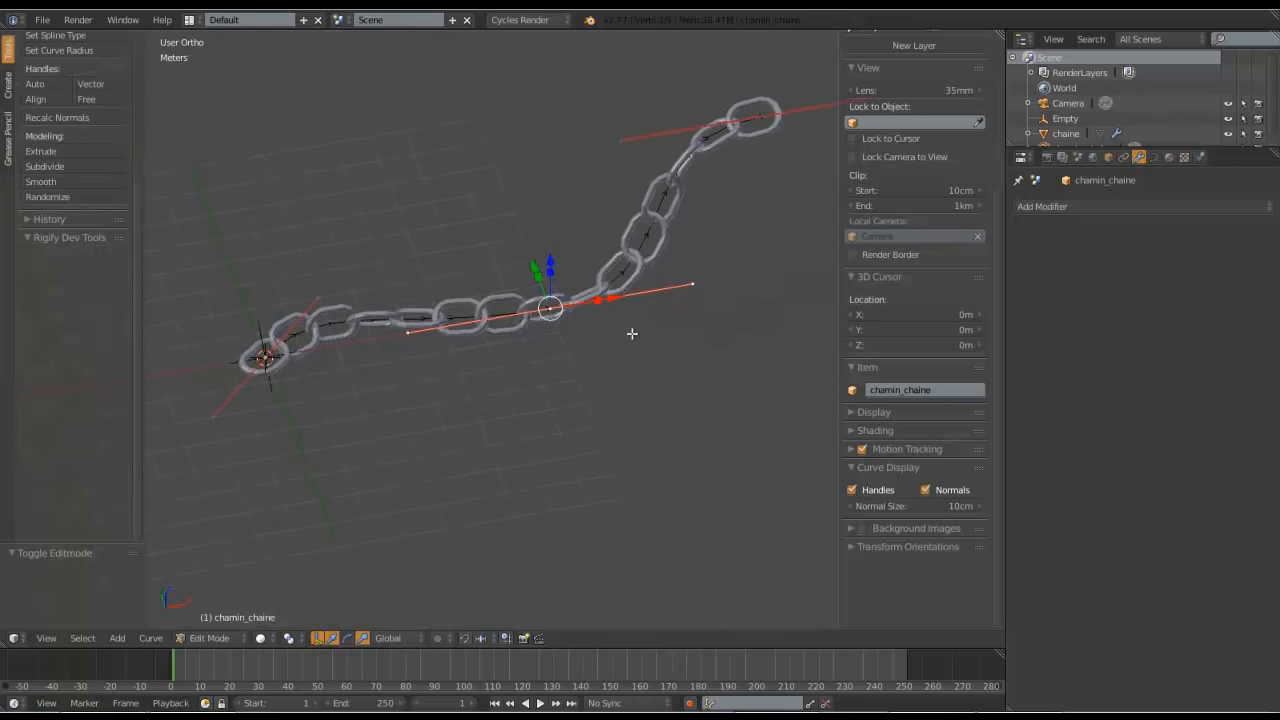
key(ctrl+h)
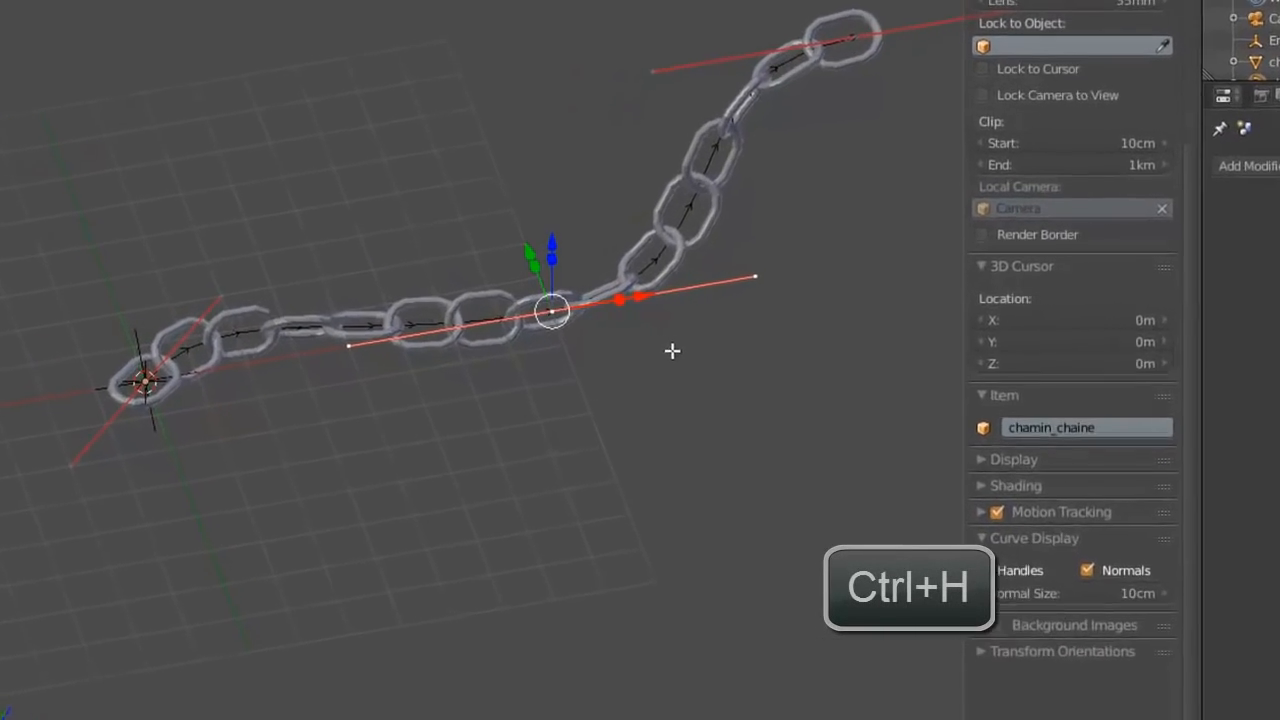
key(ctrl+h)
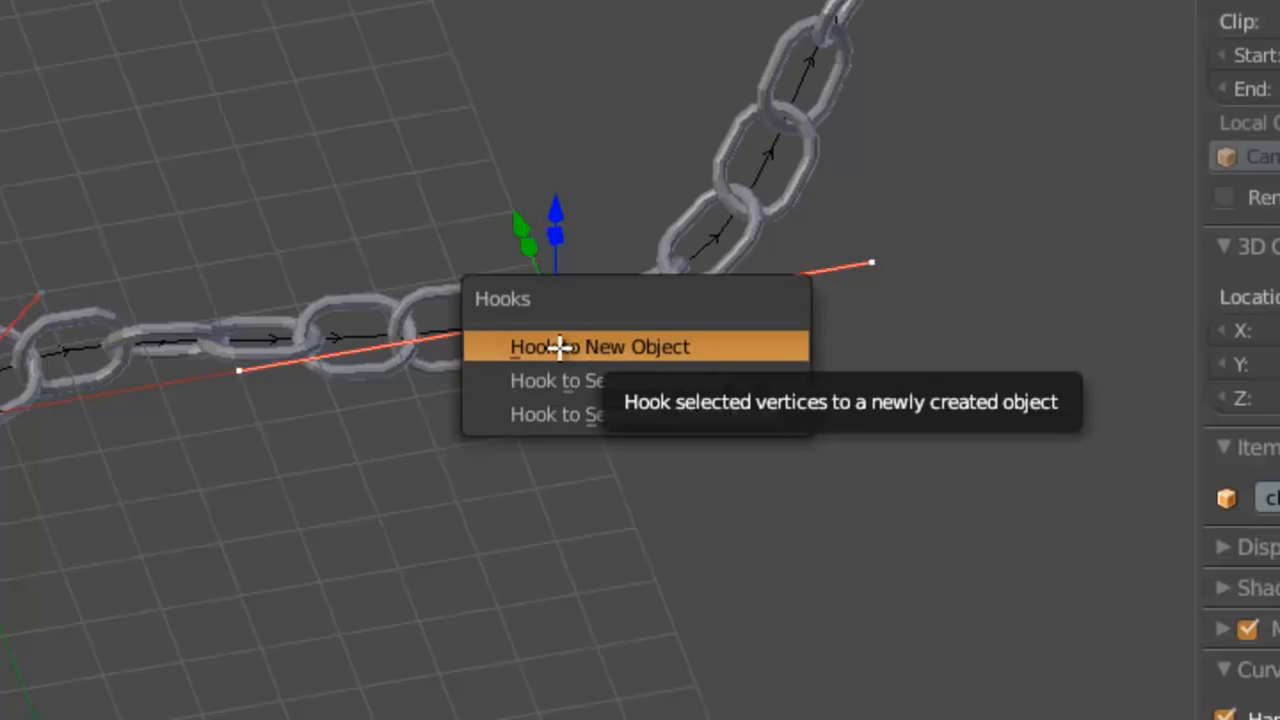
click(665, 346)
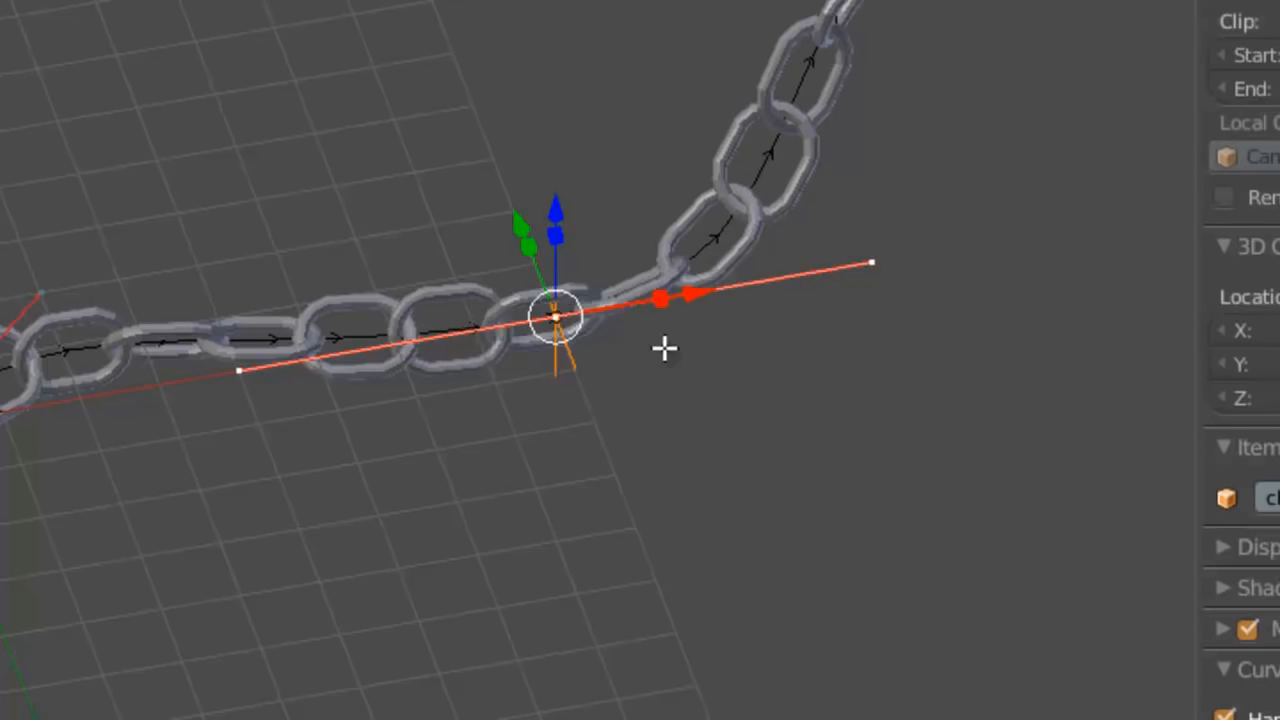
- Return to Object Mode and select the hook empty Empty.001 at the curve's middle control point
scroll(617, 366, up, 3)
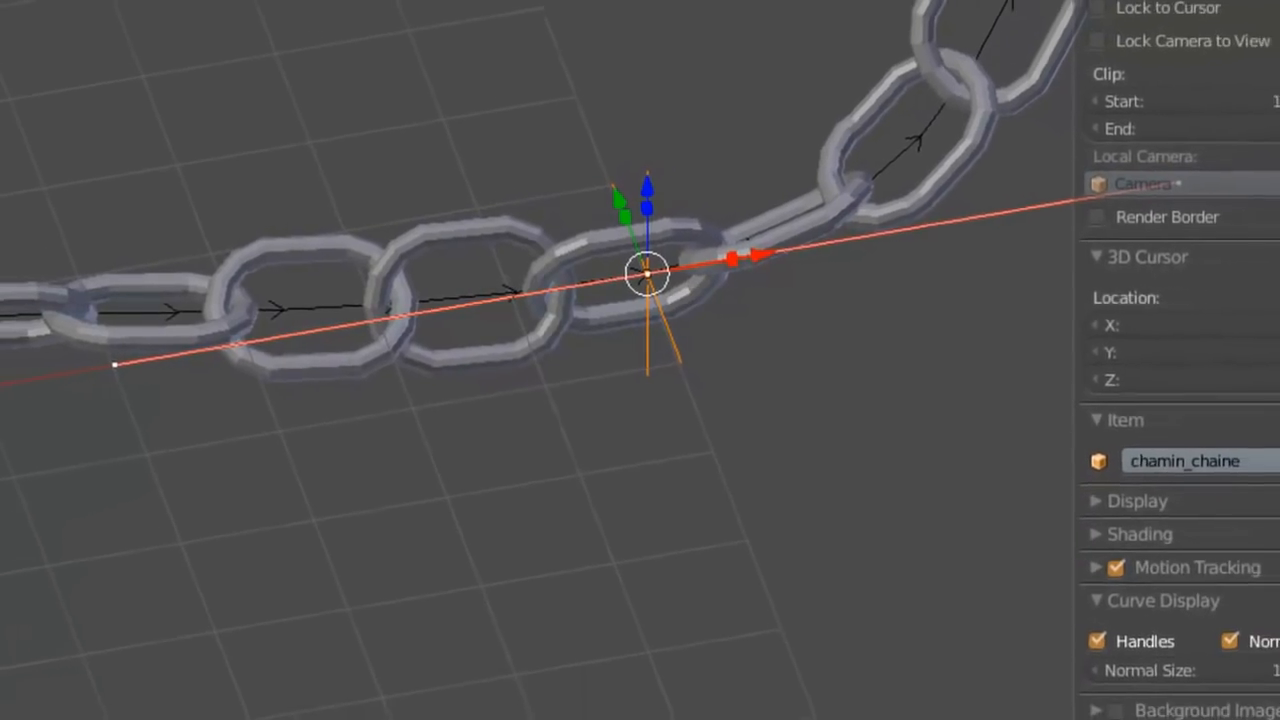
key(Tab)
click(541, 308)
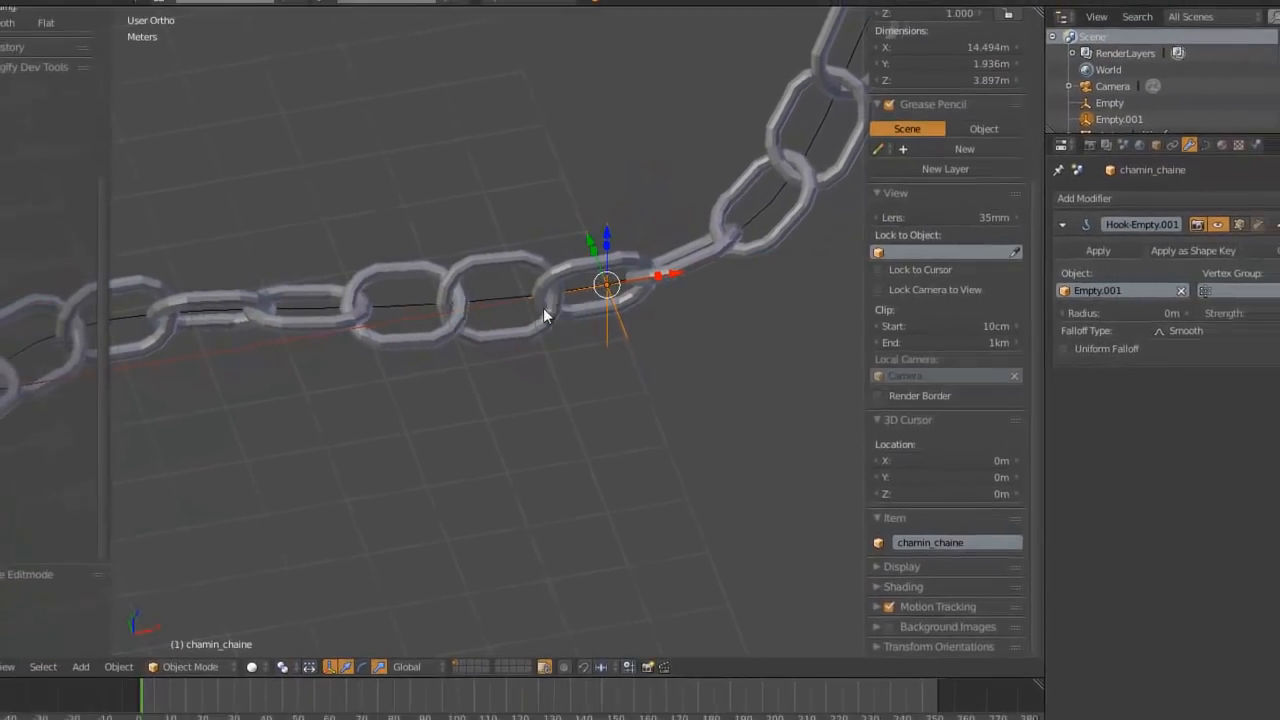
right_click(641, 323)
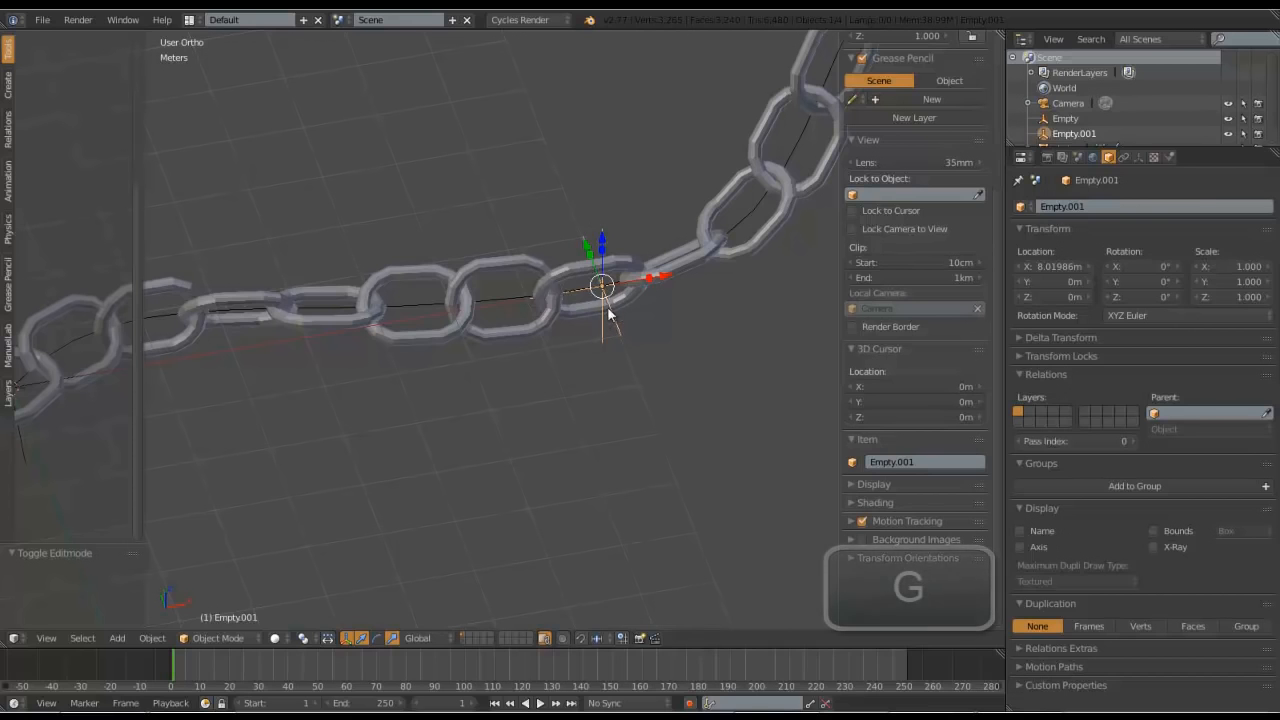
- Try moving the Empty.001 hook to see the chain follow, and try scaling it
scroll(615, 358, down, 4)
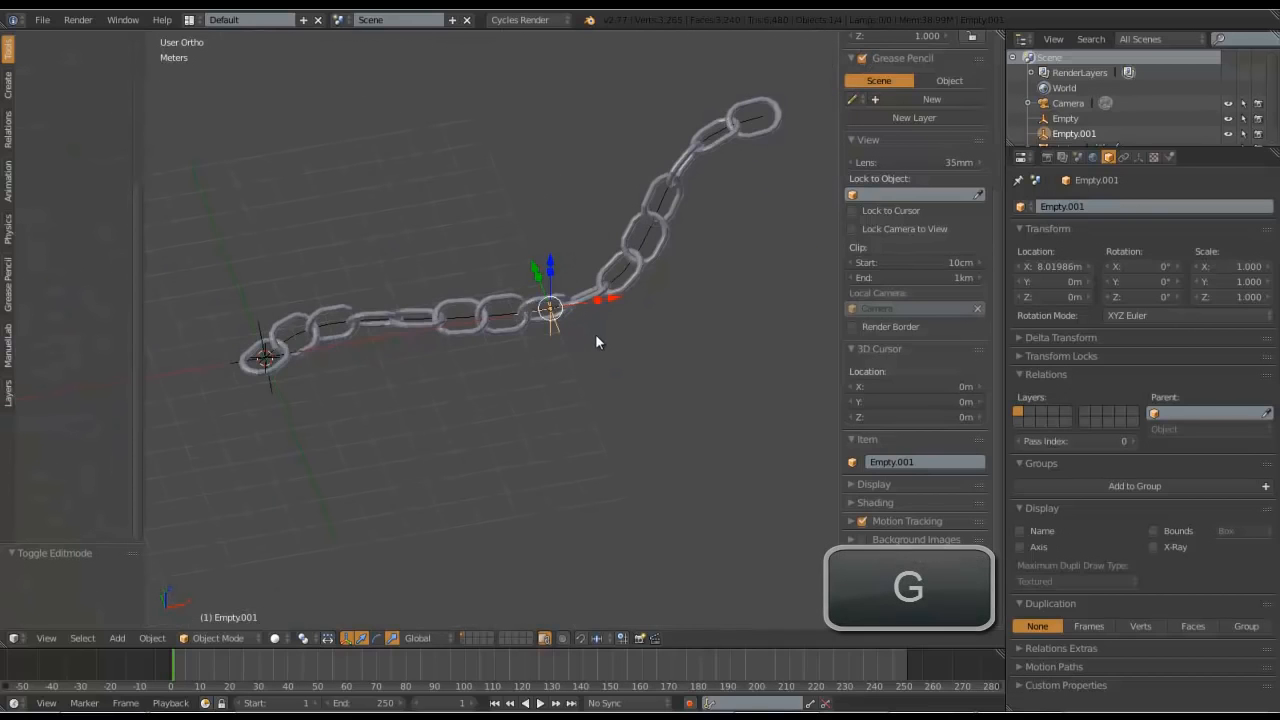
key(g)
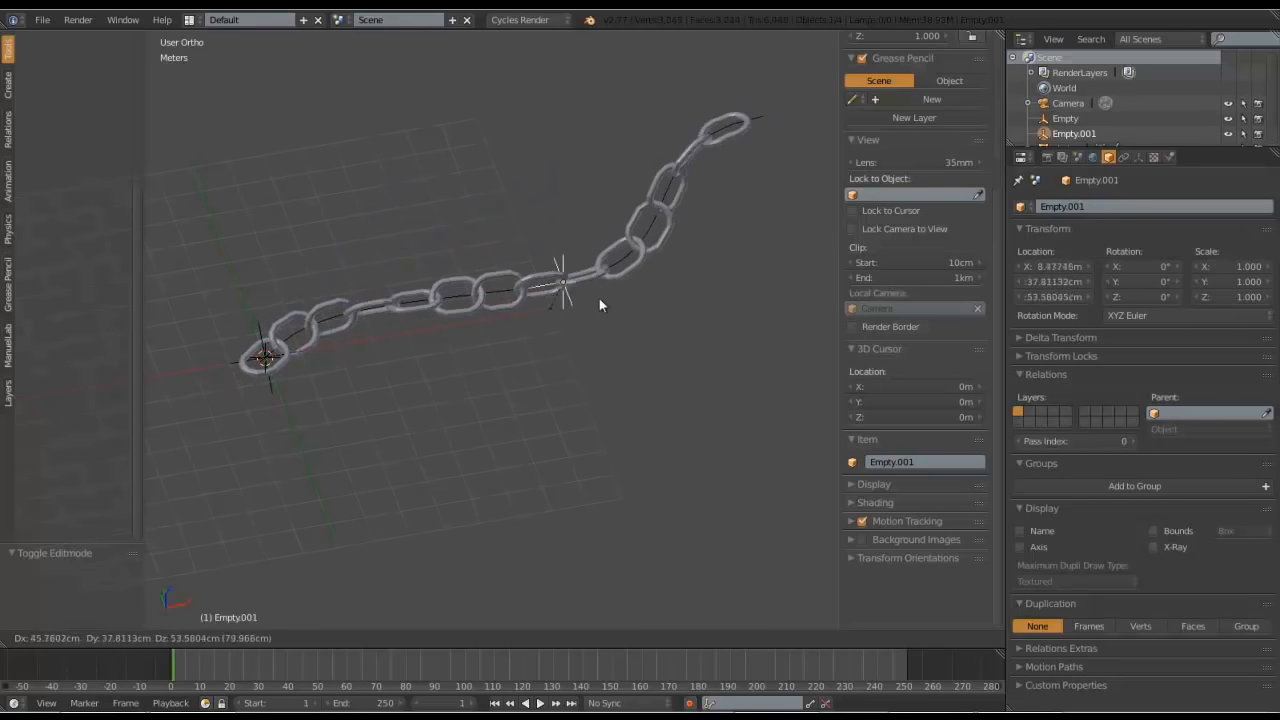
right_click(593, 271)
scroll(565, 368, up, 4)
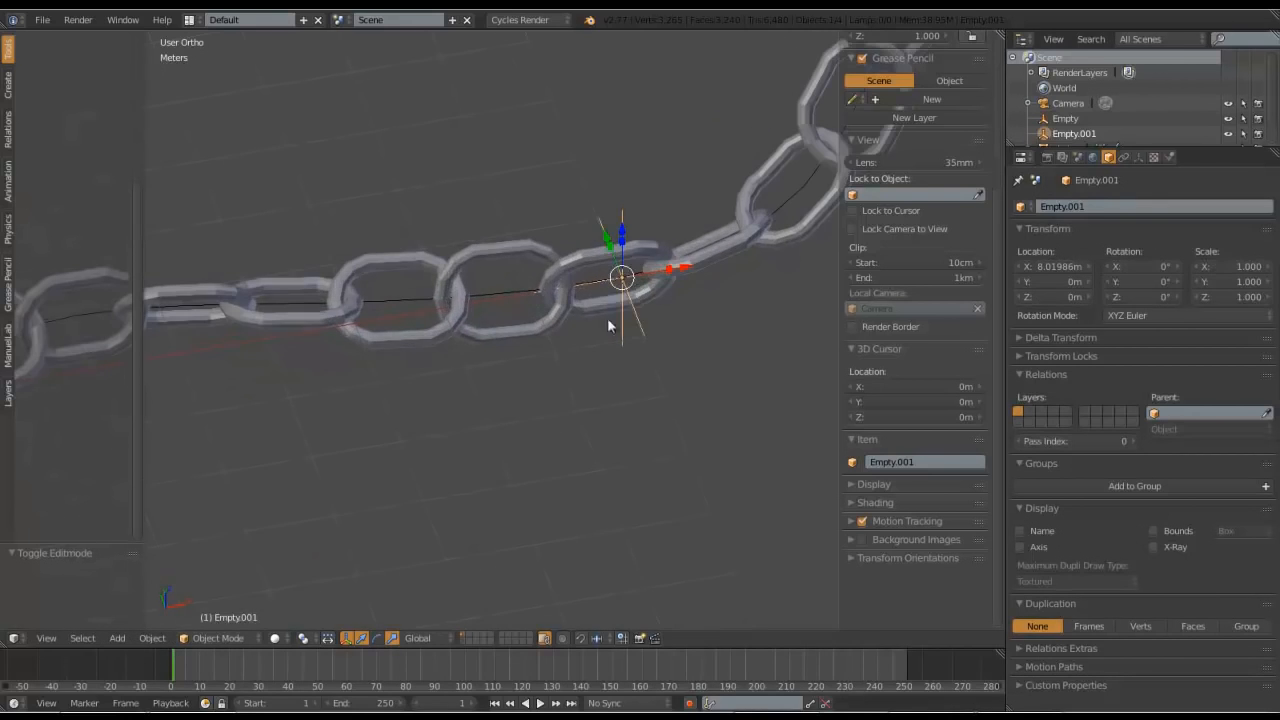
scroll(622, 290, down, 2)
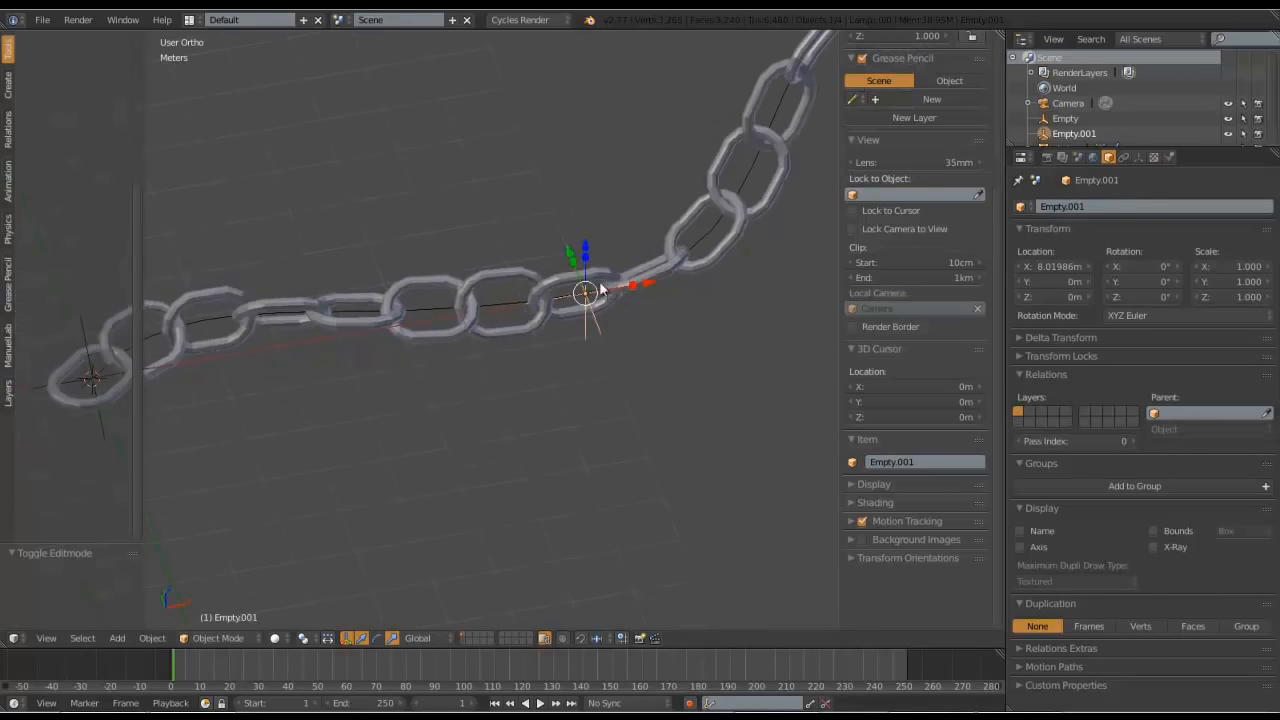
key(s)
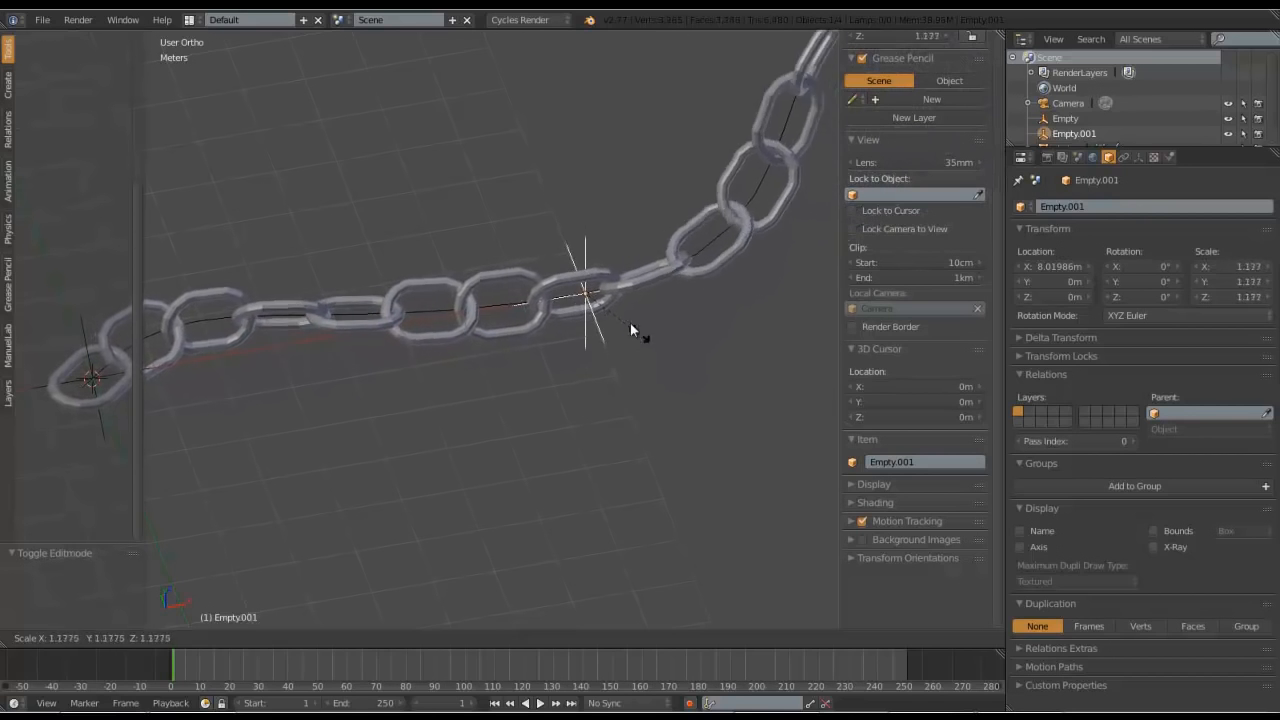
key(Escape)
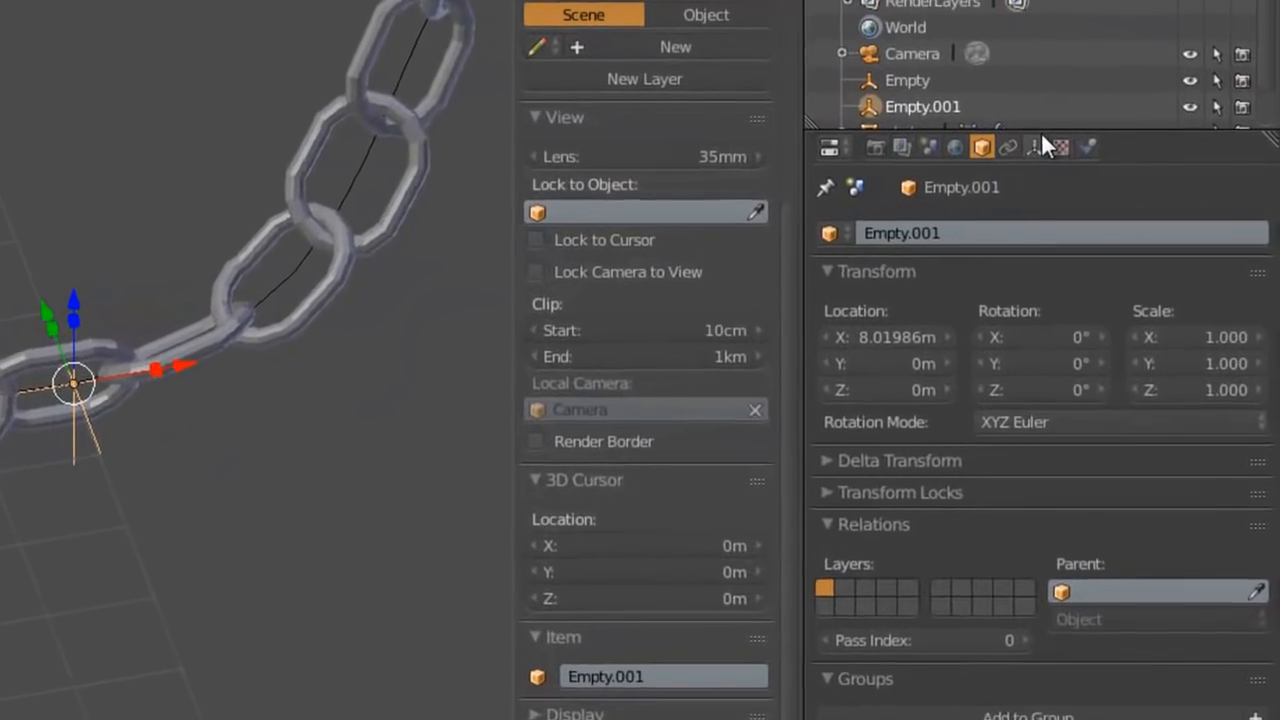
- Set the display size of Empty.001 to 2 m after trying 5 m and 3 m
click(1034, 148)
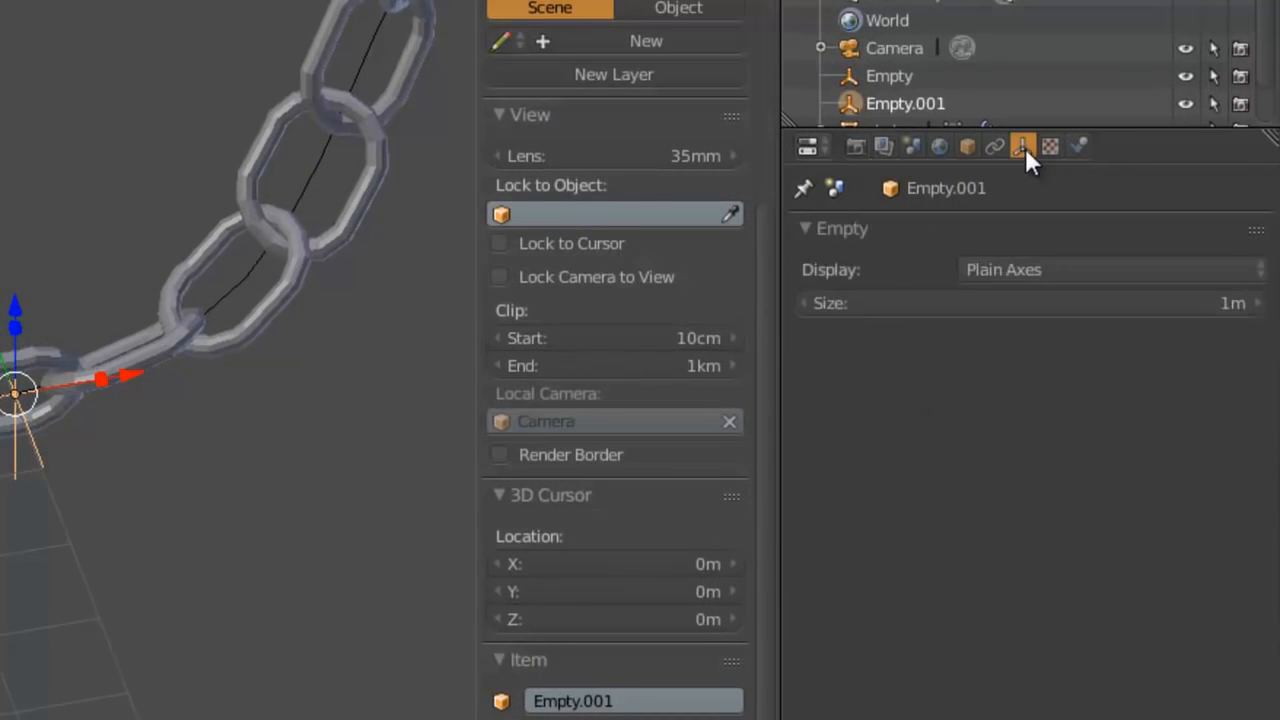
click(929, 303)
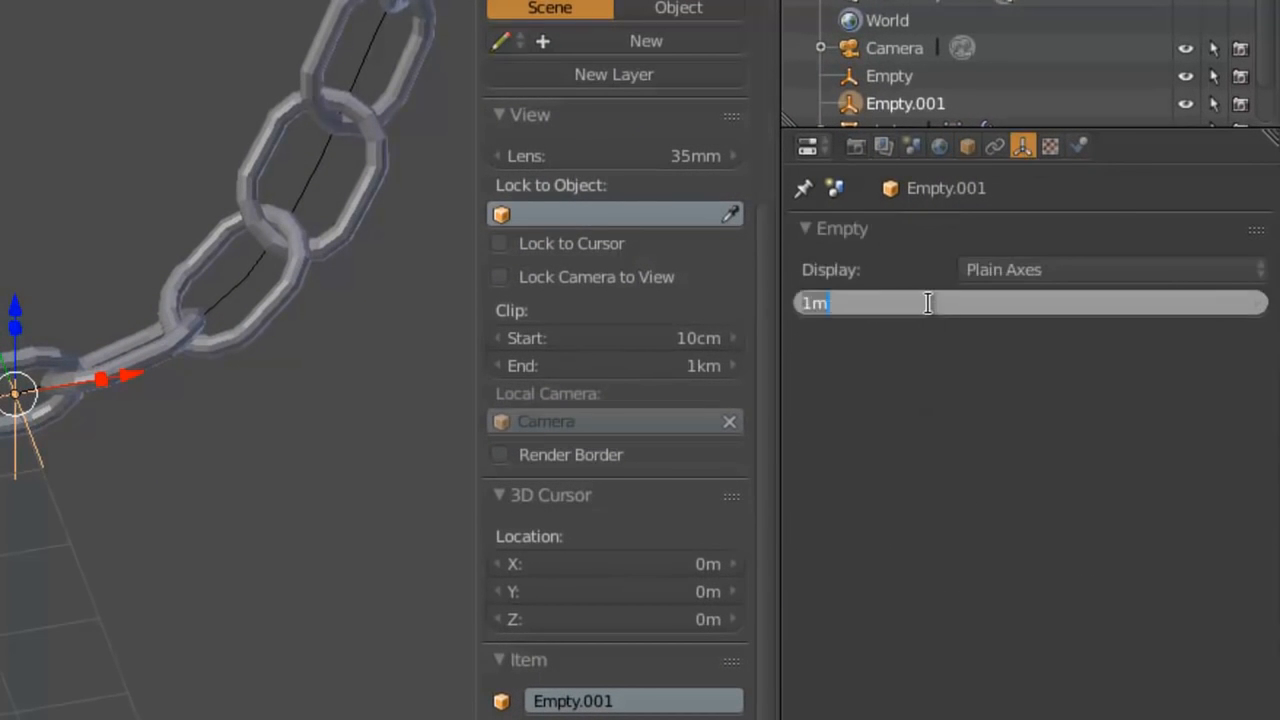
text(5)
key(Return)
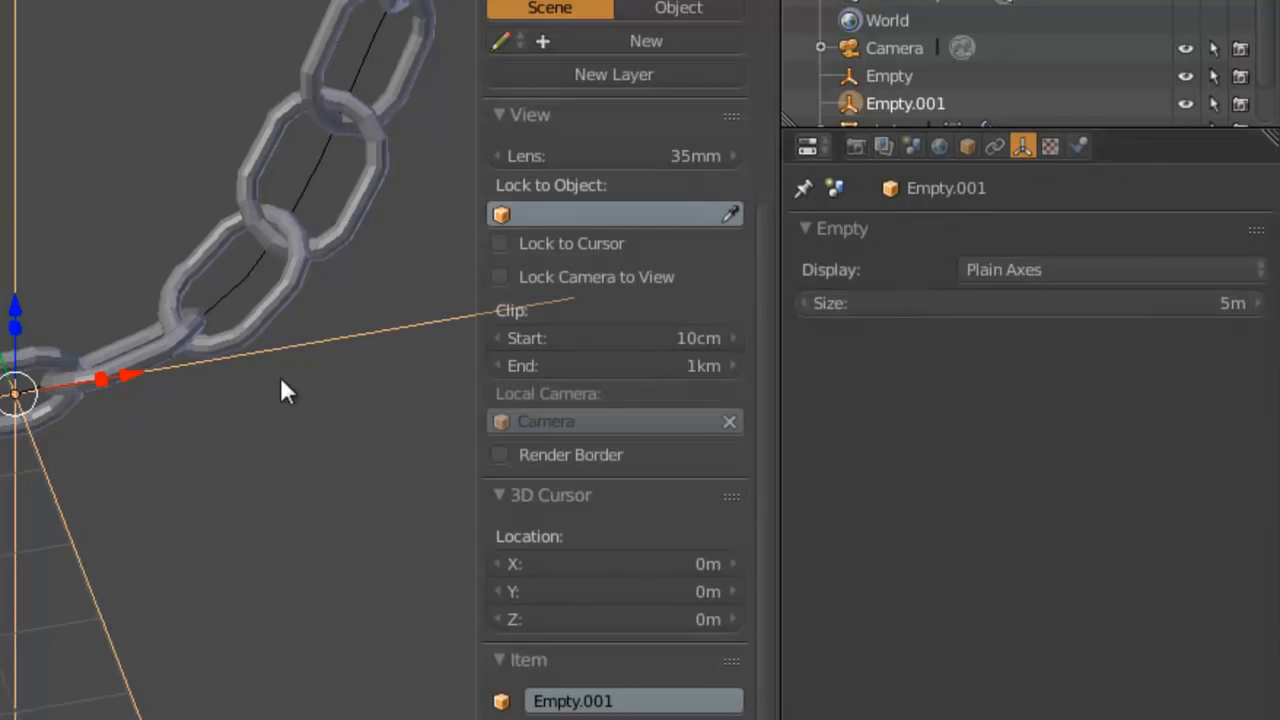
click(1110, 300)
text(3)
key(Return)
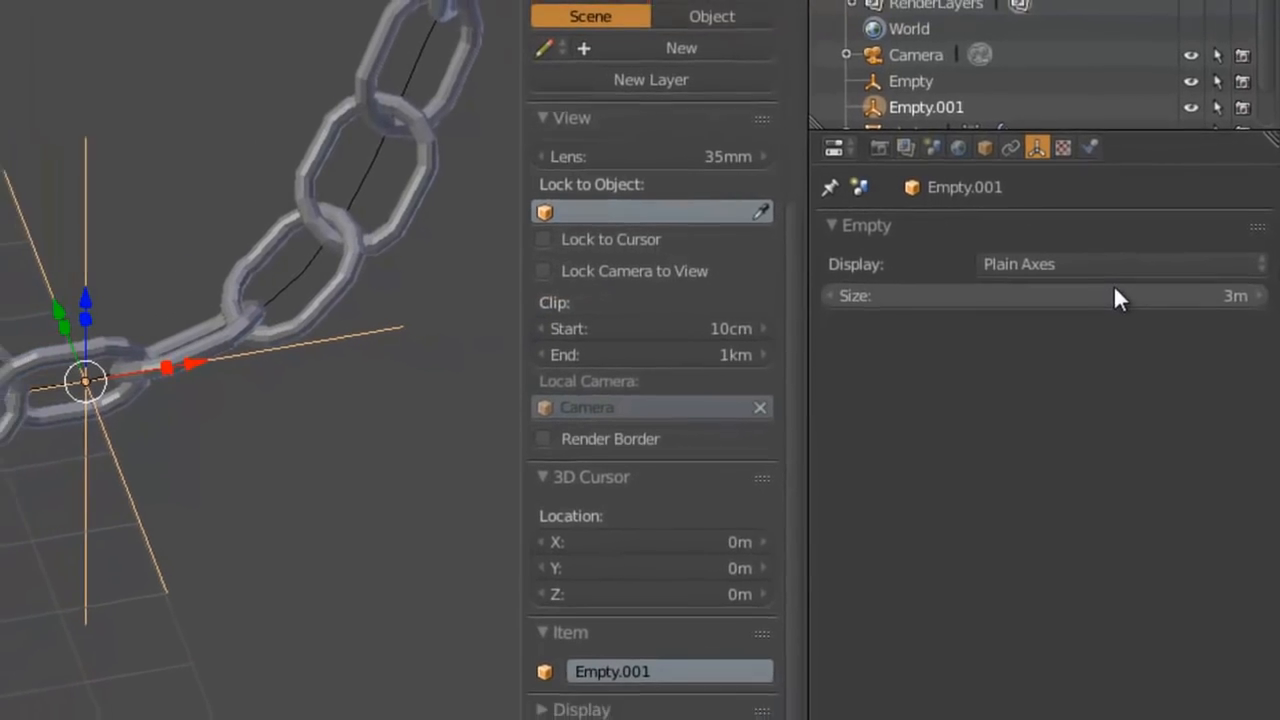
click(1130, 281)
text(2)
key(Return)
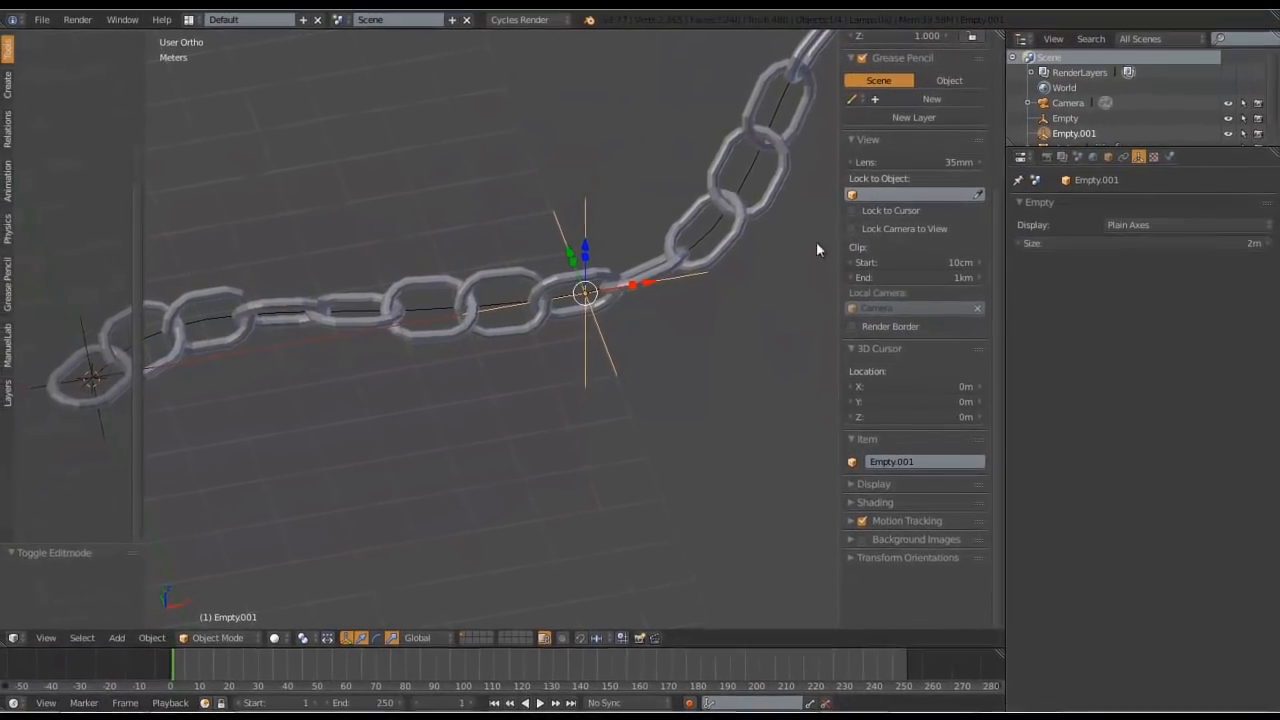
- Select the end control point of the chamin_chaine curve in Edit Mode and snap the 3D cursor to it
scroll(573, 303, down, 4)
scroll(573, 305, up, 1)
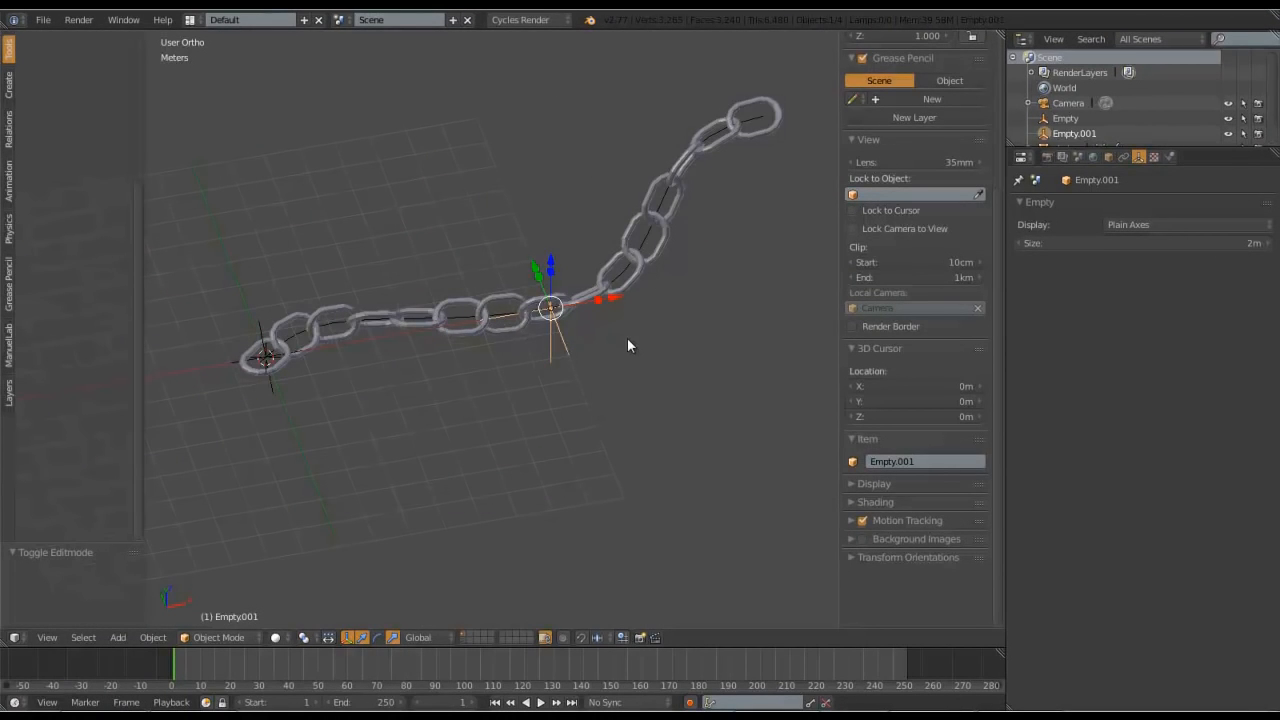
right_click(465, 320)
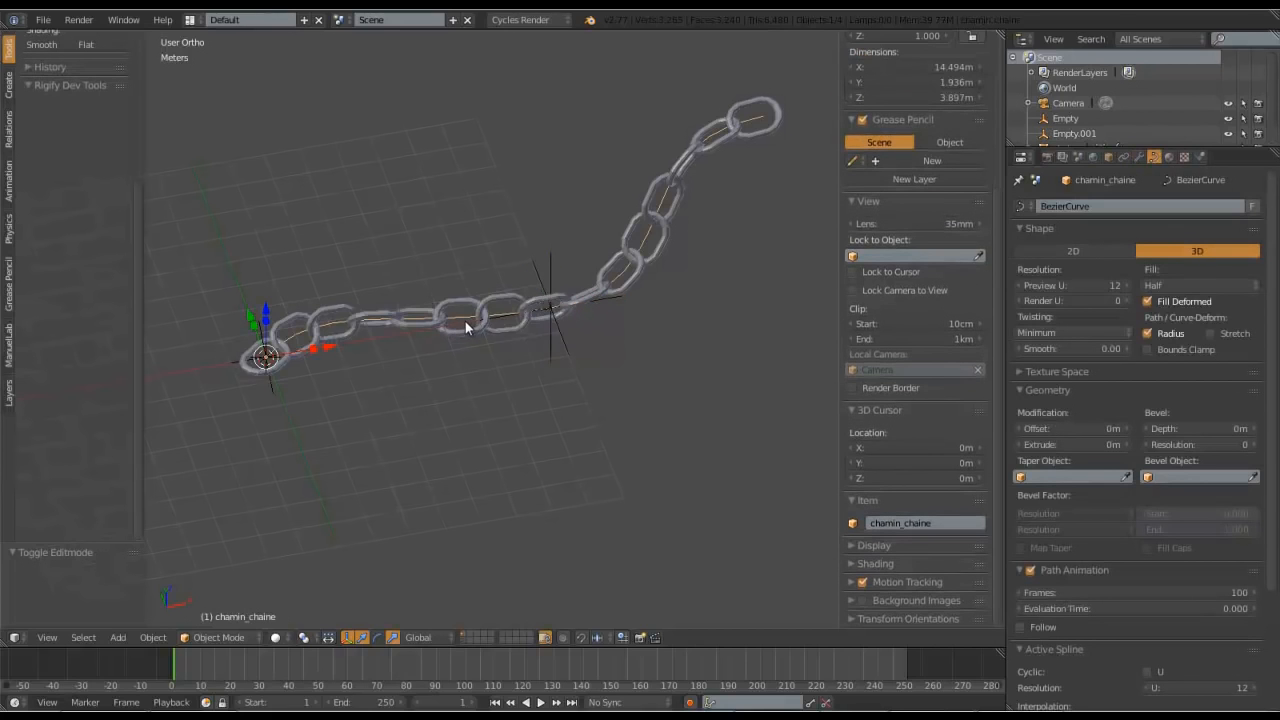
key(Tab)
right_click(762, 117)
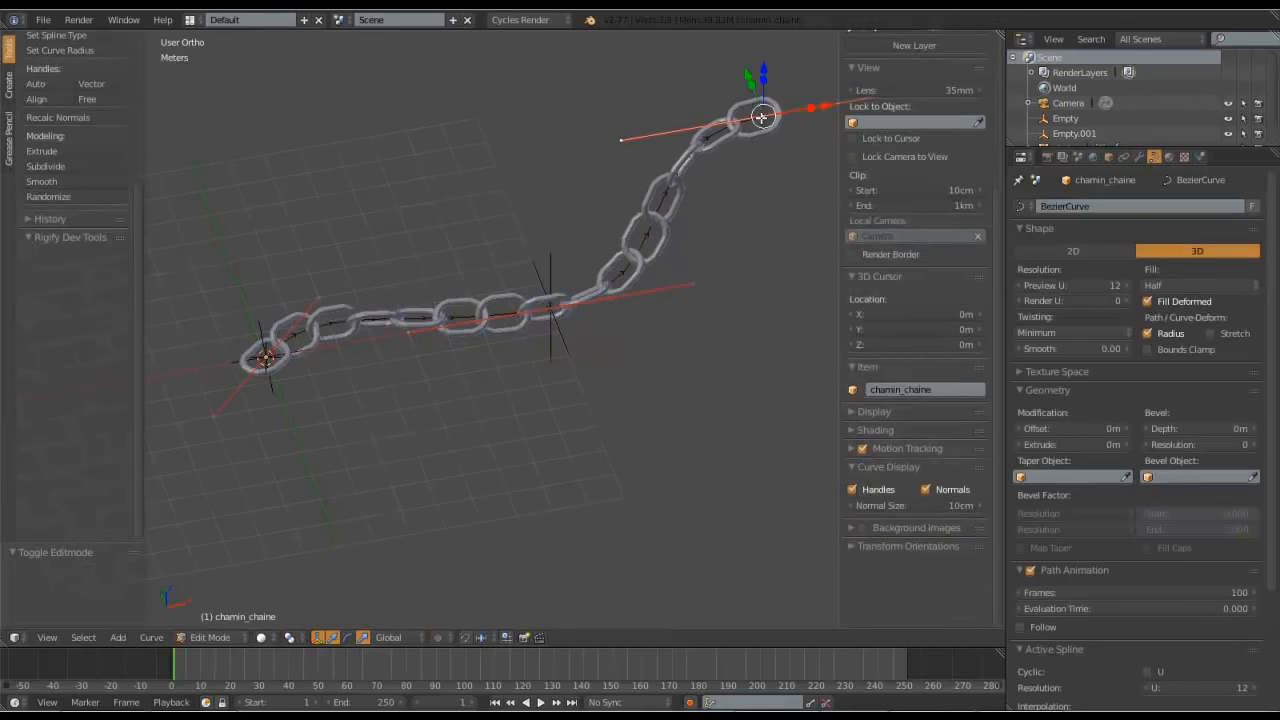
scroll(600, 289, up, 2)
shift+middle_drag(766, 182, 494, 369)
scroll(494, 369, up, 2)
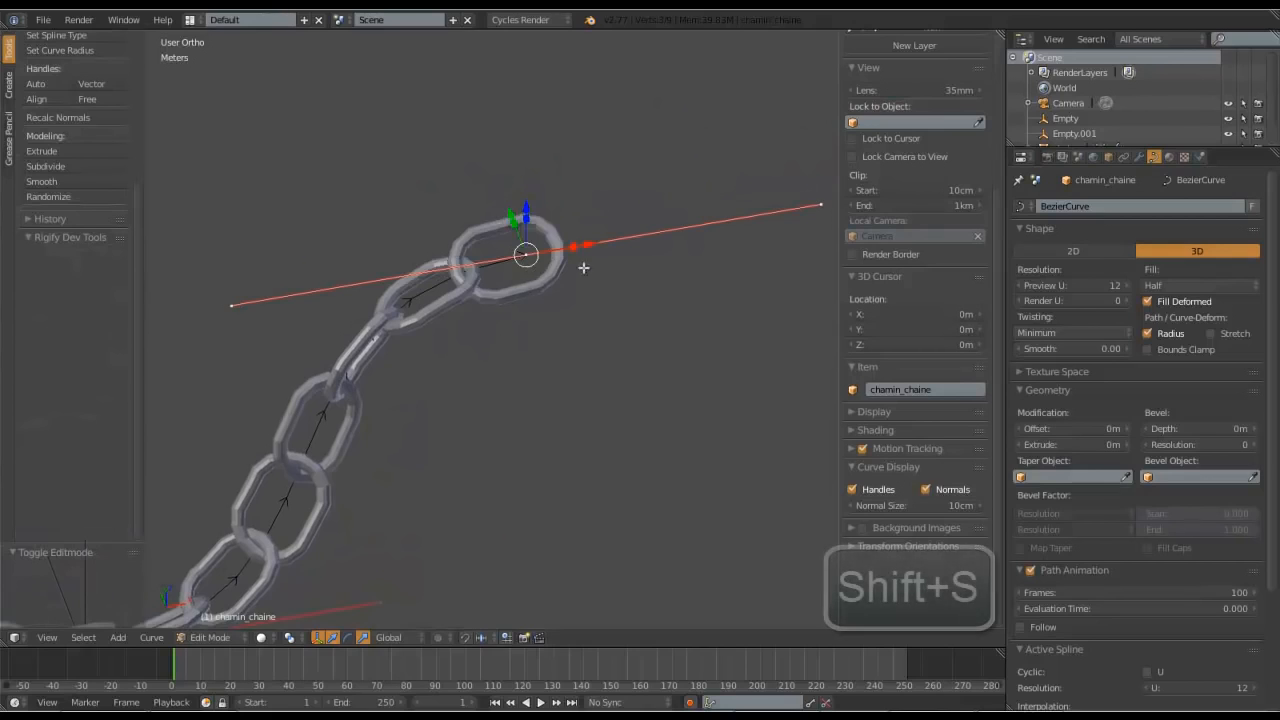
scroll(550, 277, down, 3)
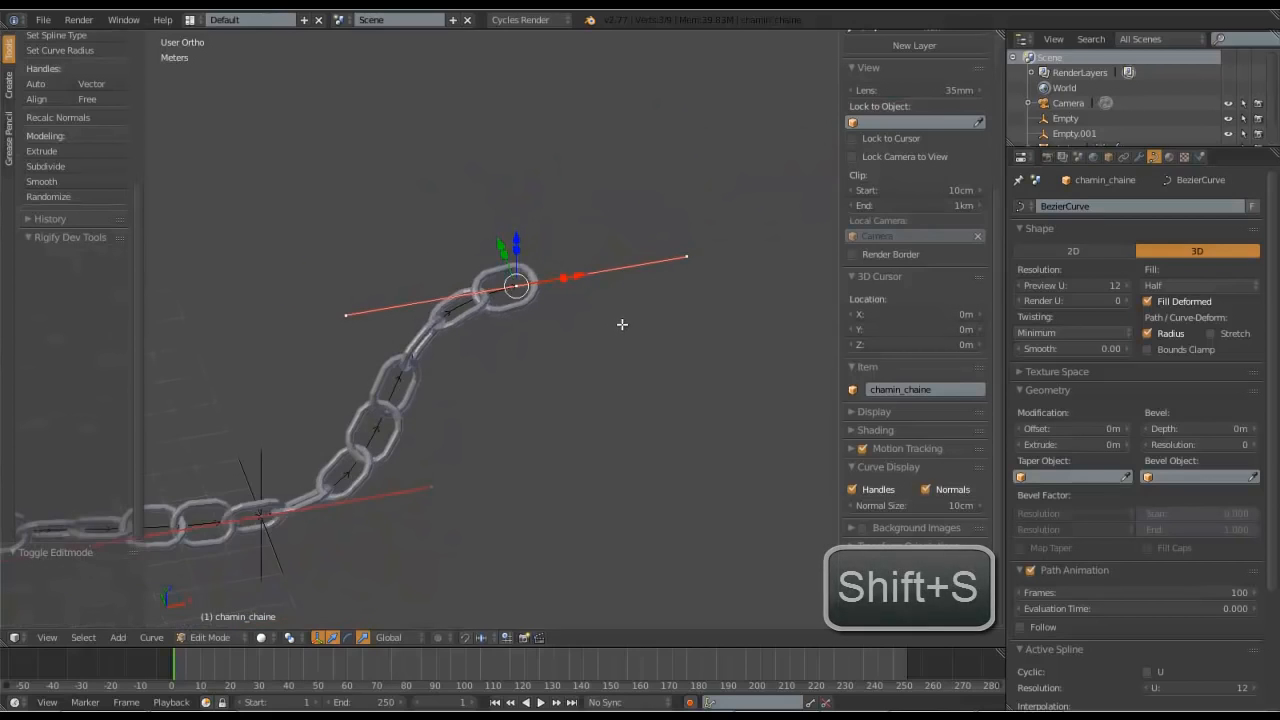
key(shift+s)
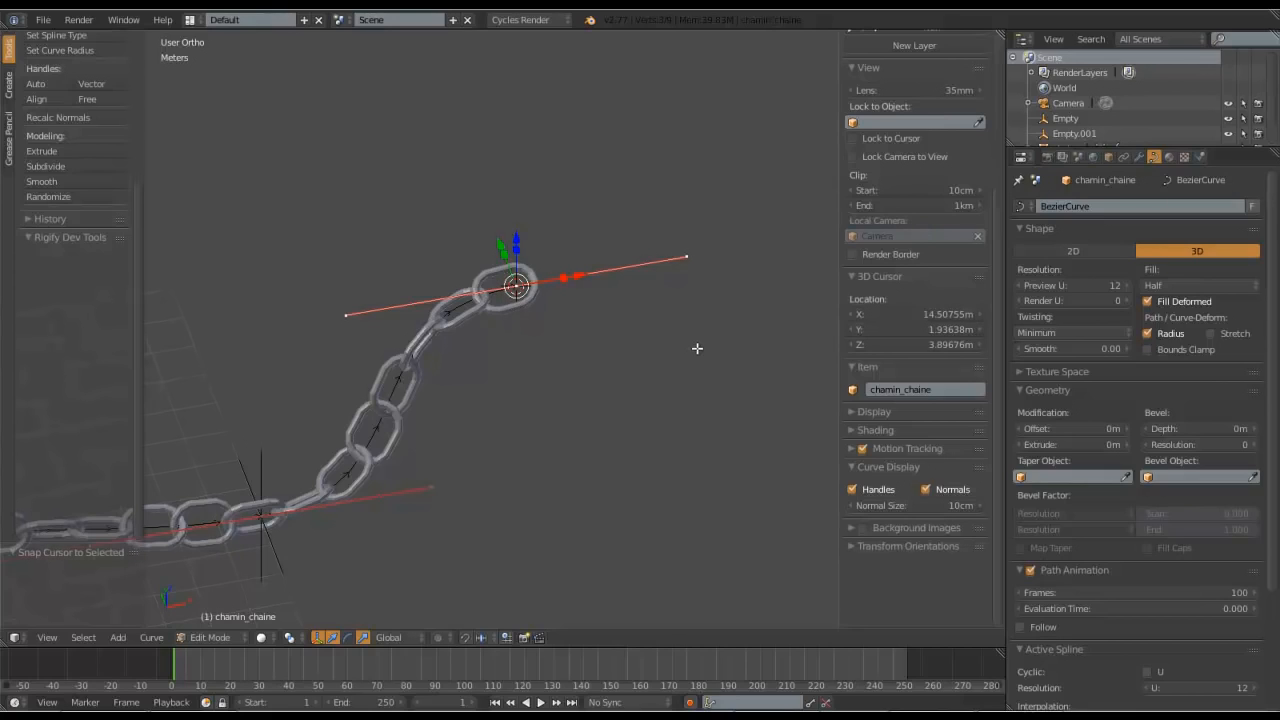
- Return to Object Mode and add a Plain Axes empty at the 3D cursor on the curve's end
key(Tab)
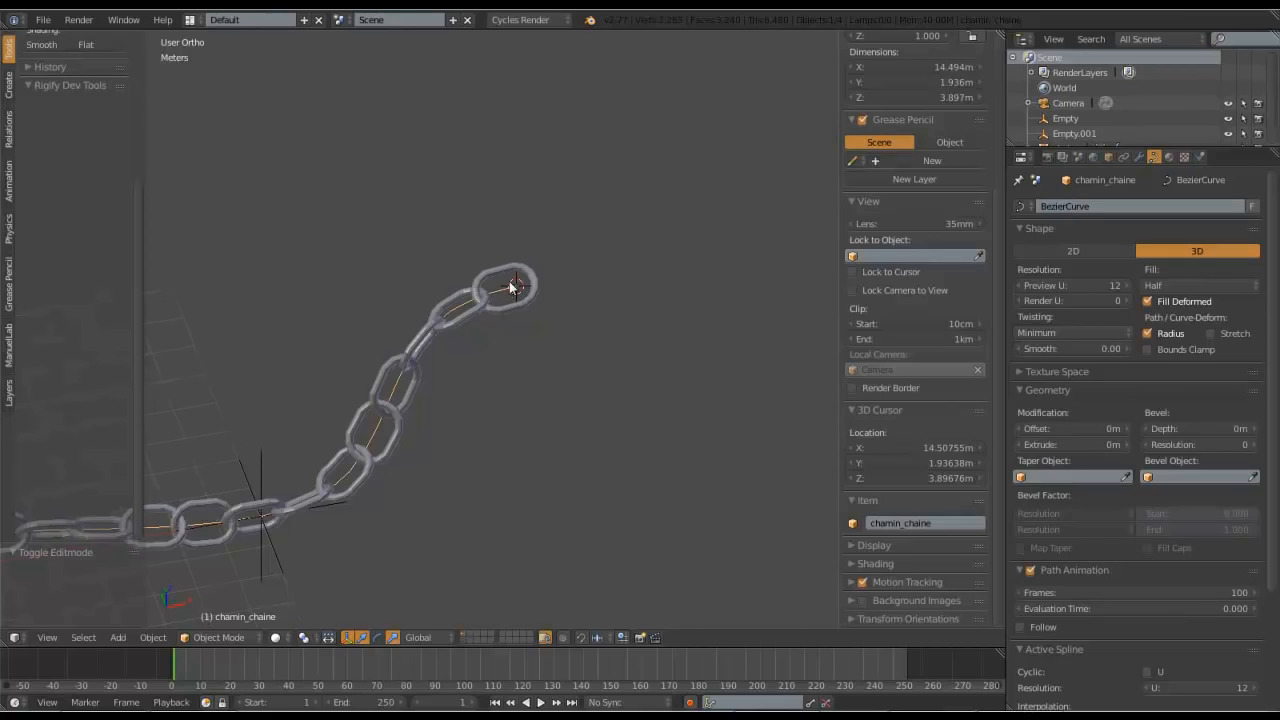
key(shift+a)
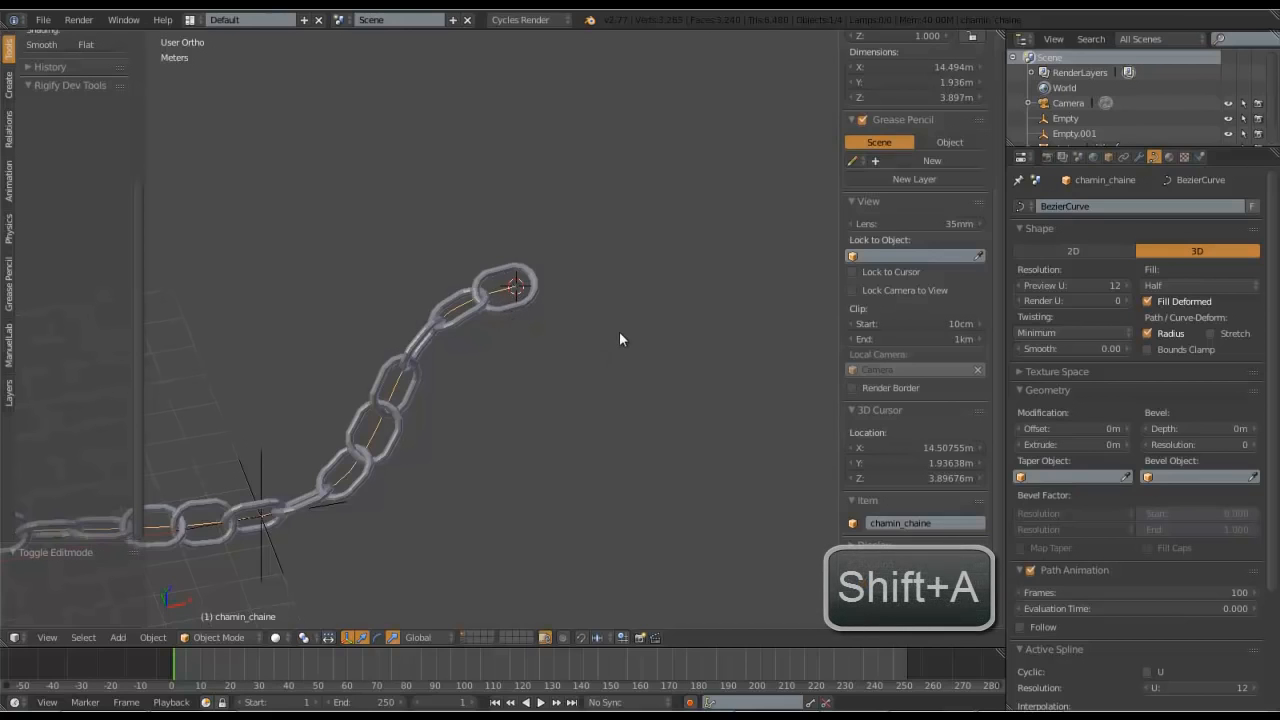
key(shift+a)
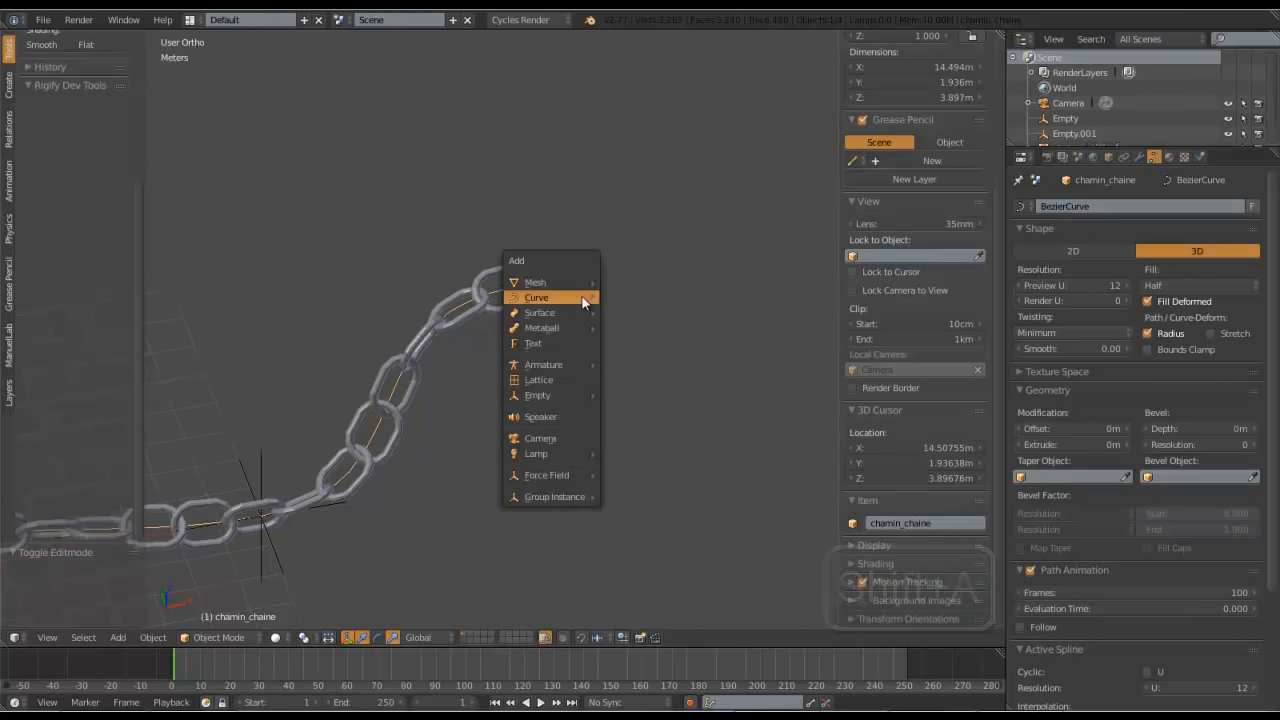
mouse_move(547, 395)
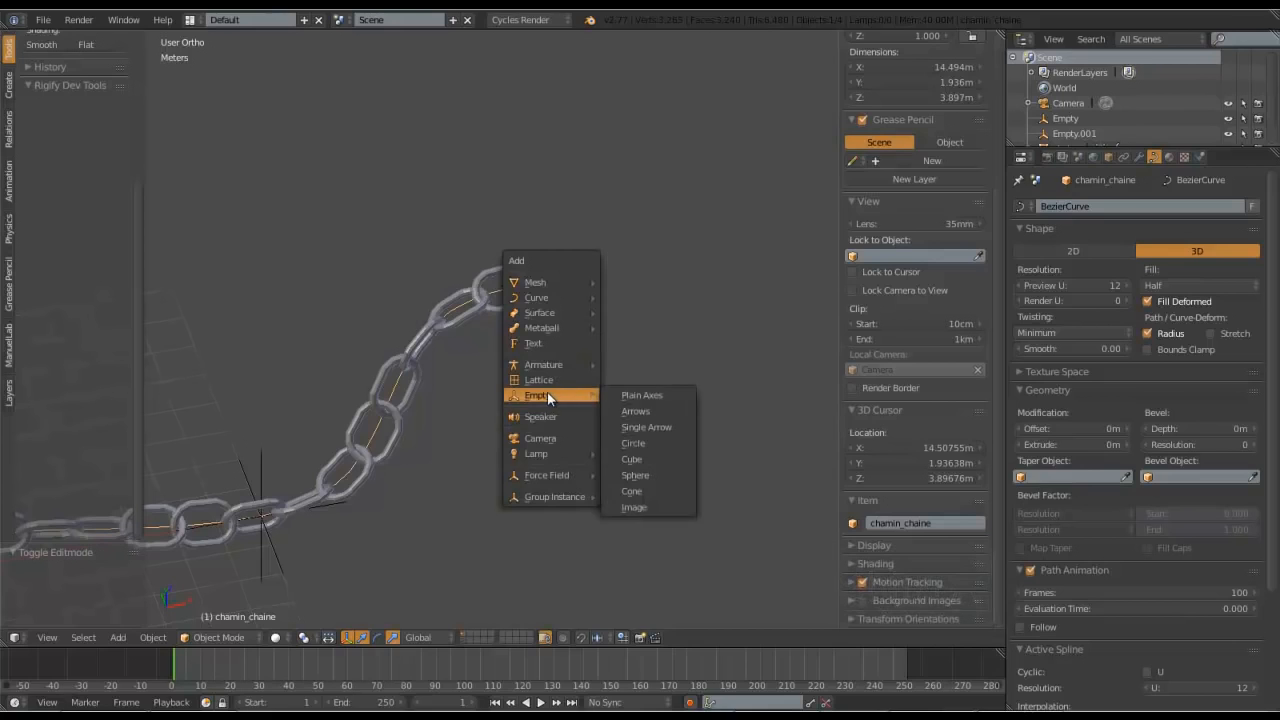
click(640, 395)
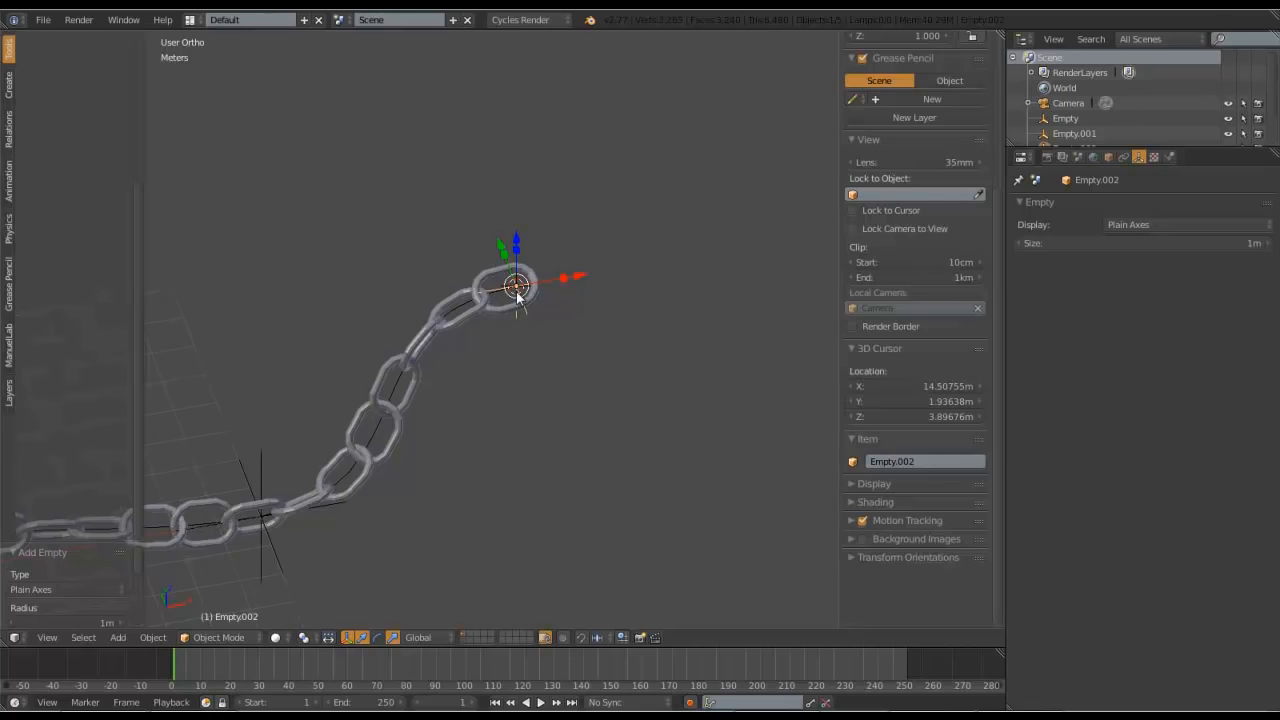
- Try moving the new empty at the chain's end to check whether the curve follows it
right_click(463, 306)
key(Tab)
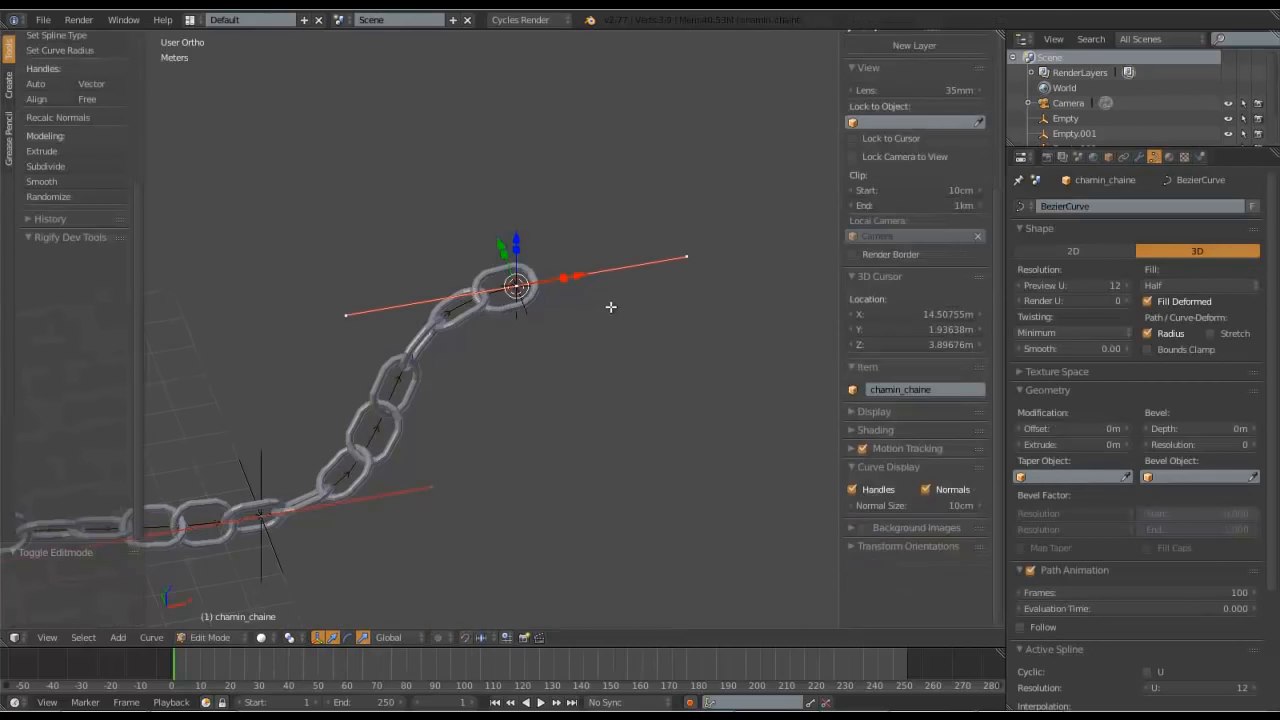
key(Tab)
scroll(541, 288, up, 3)
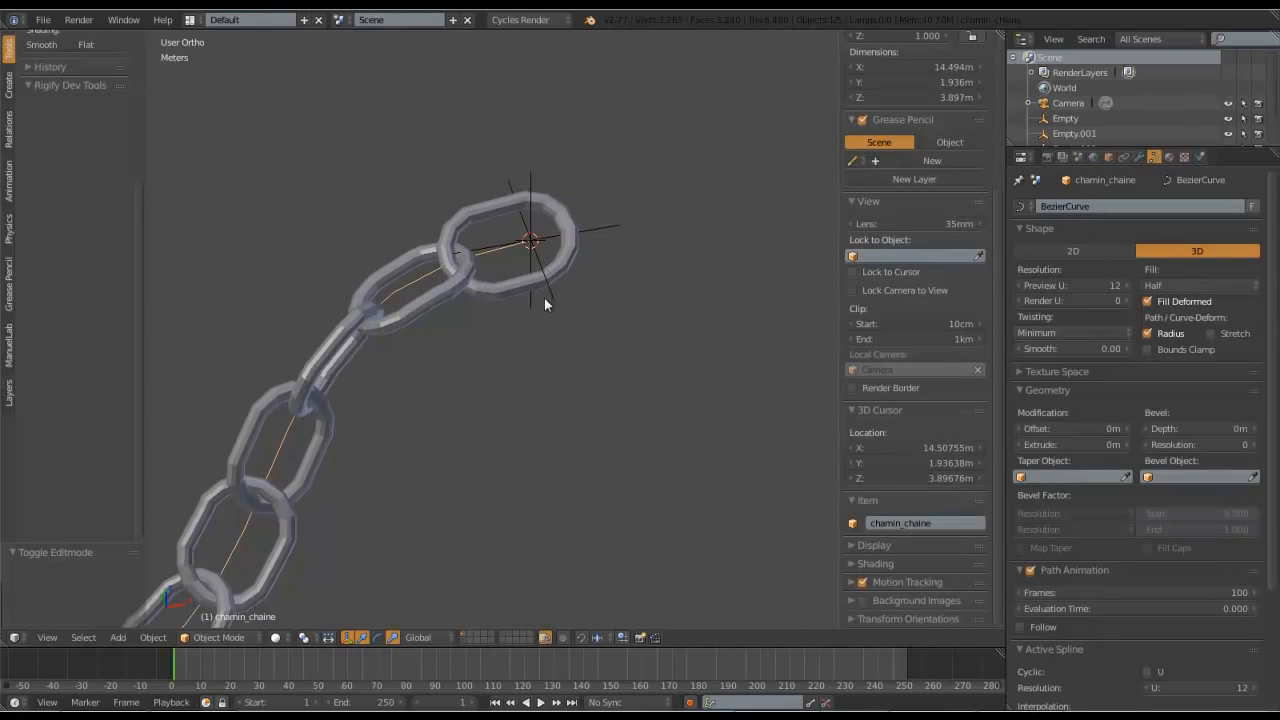
right_click(544, 298)
key(g)
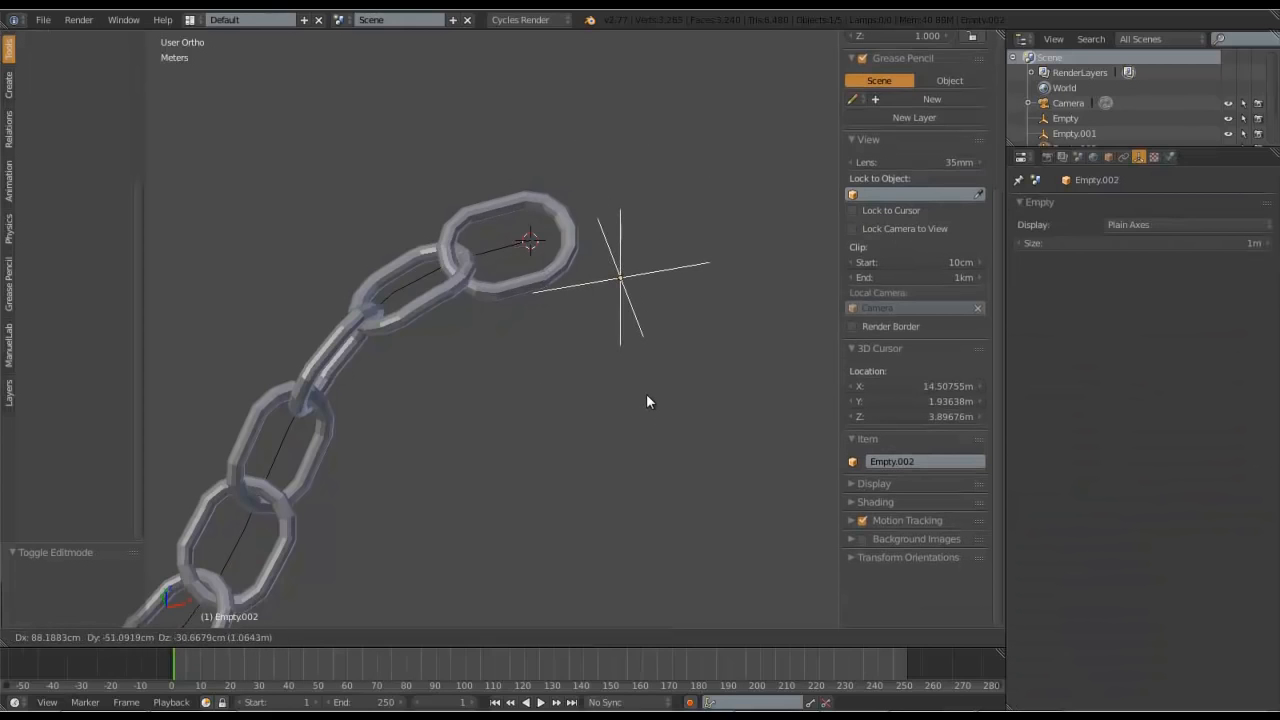
right_click(565, 437)
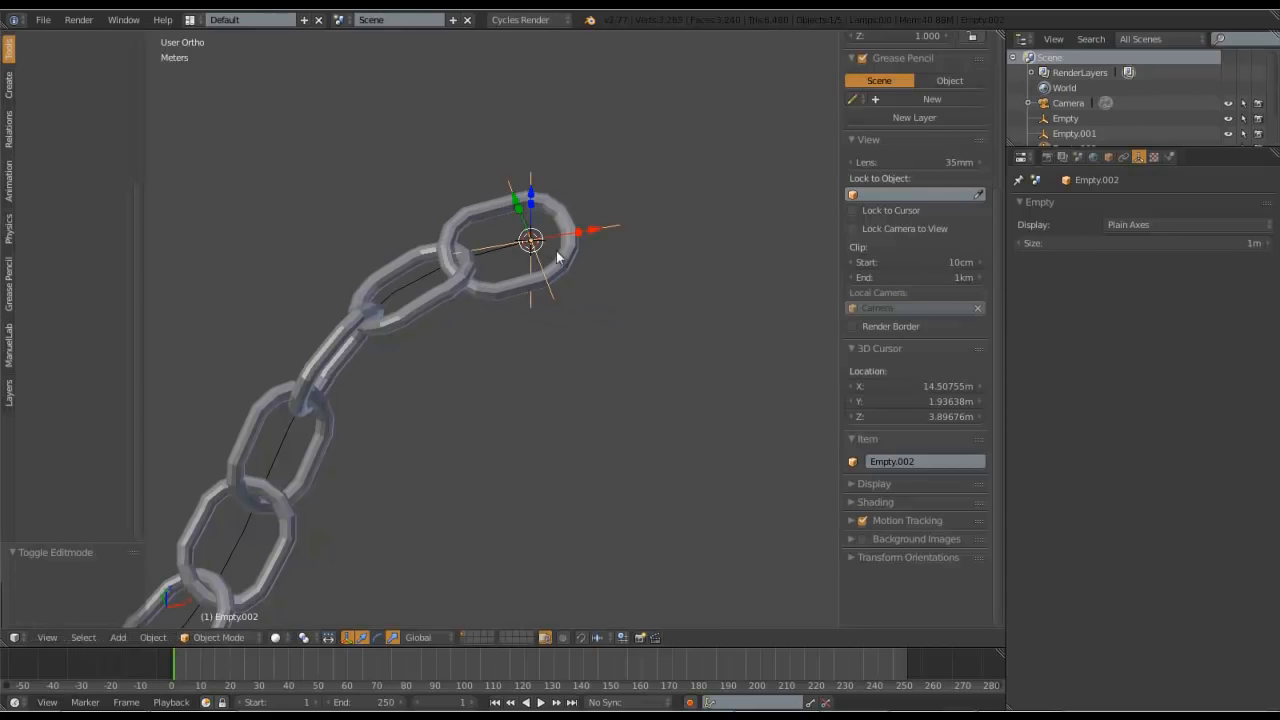
right_click(420, 278)
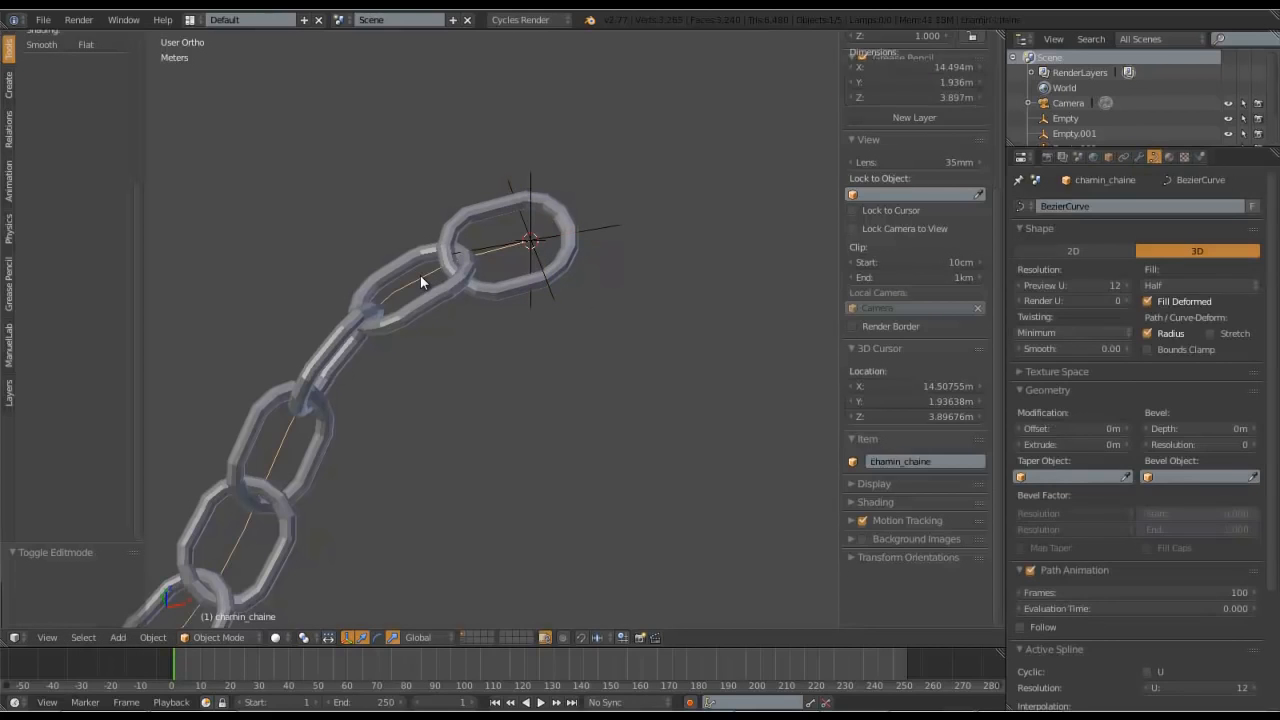
key(Tab)
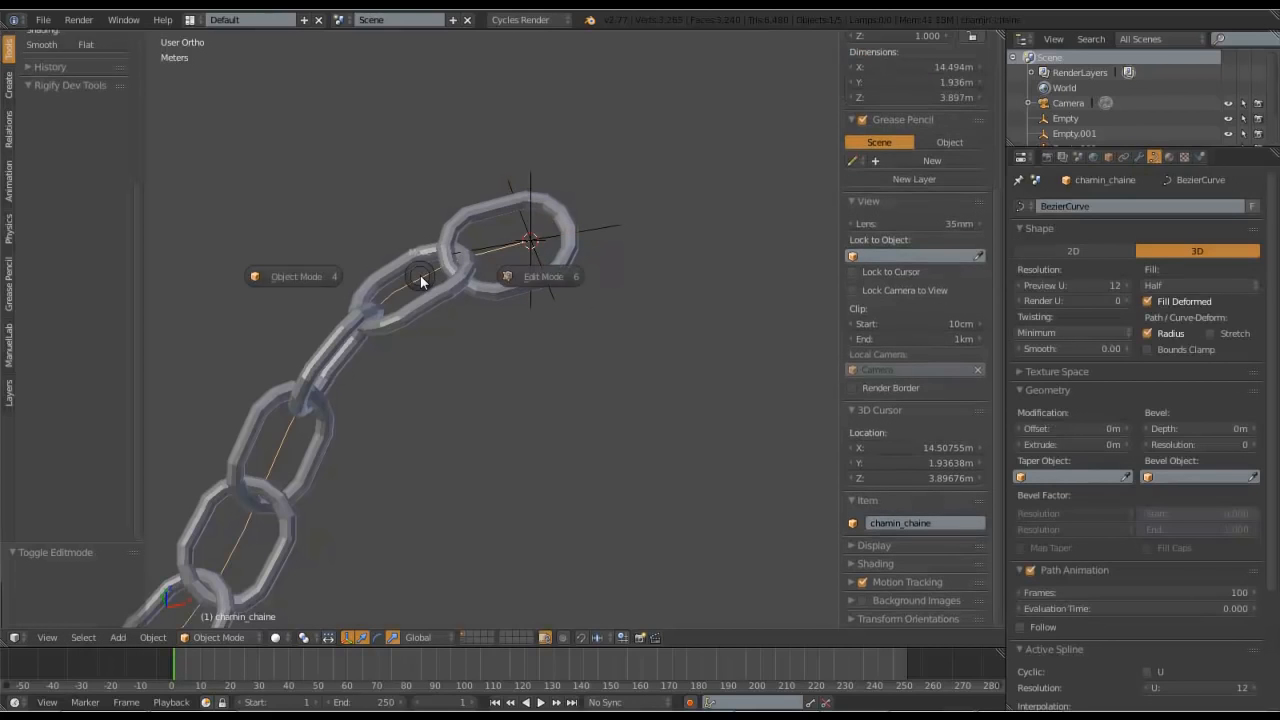
click(673, 275)
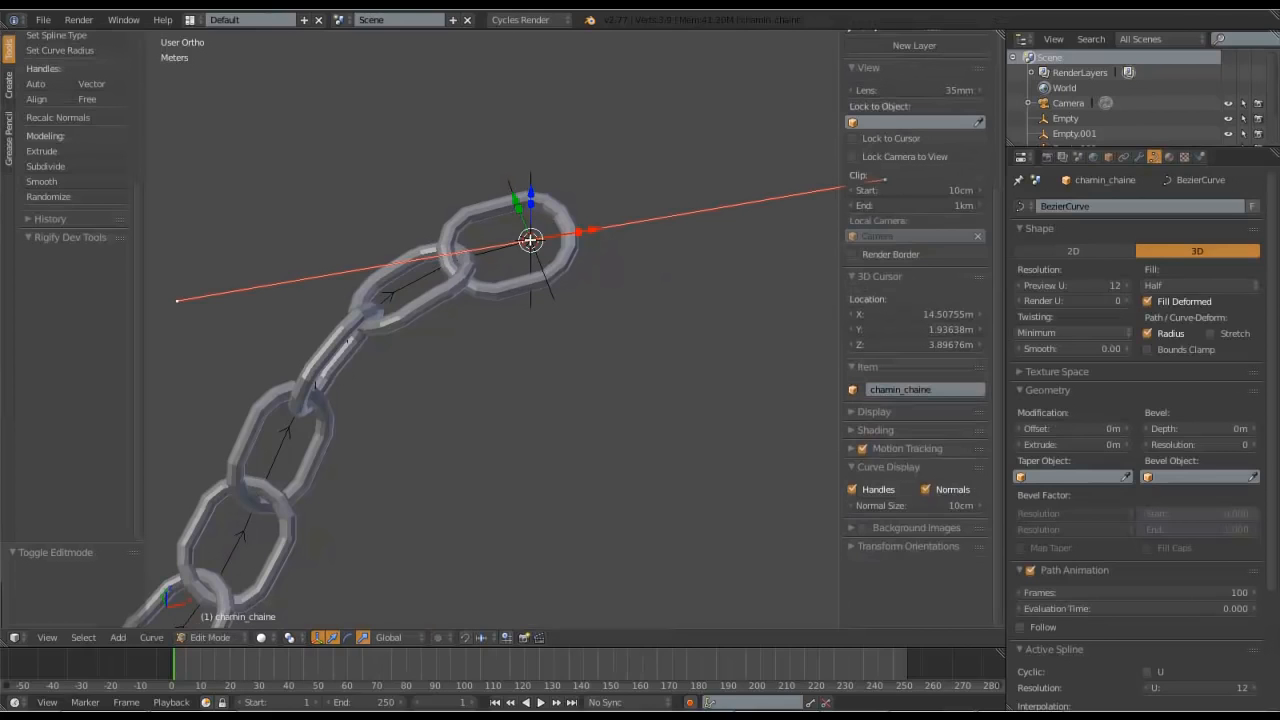
key(Tab)
click(422, 218)
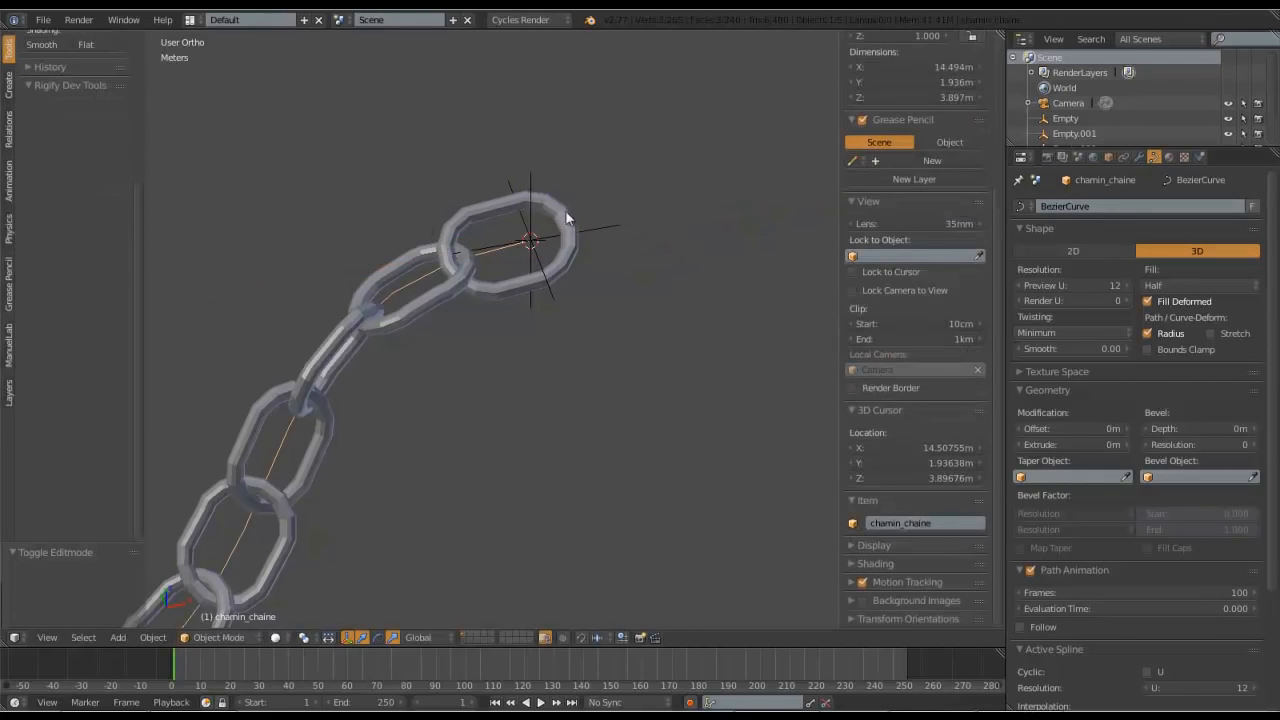
- Hook the end control point of the chamin_chaine curve to the selected Empty.002, and return to Object Mode
right_click(615, 221)
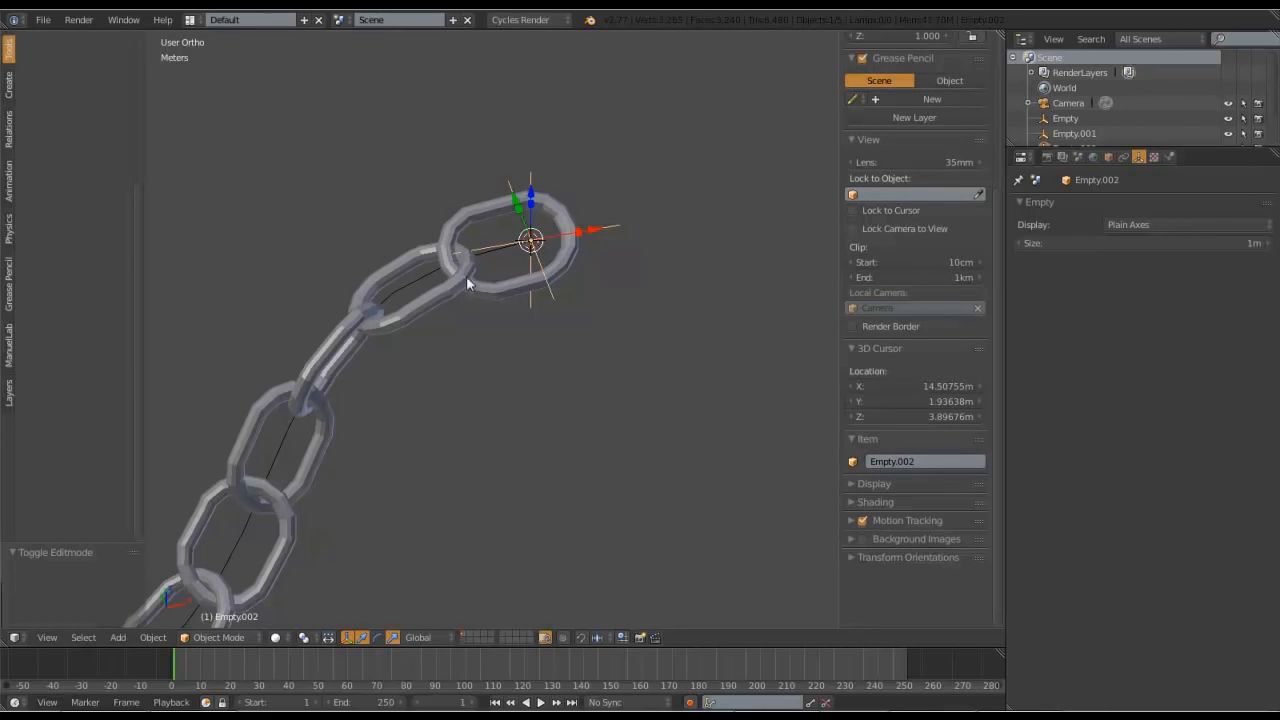
right_click(414, 281)
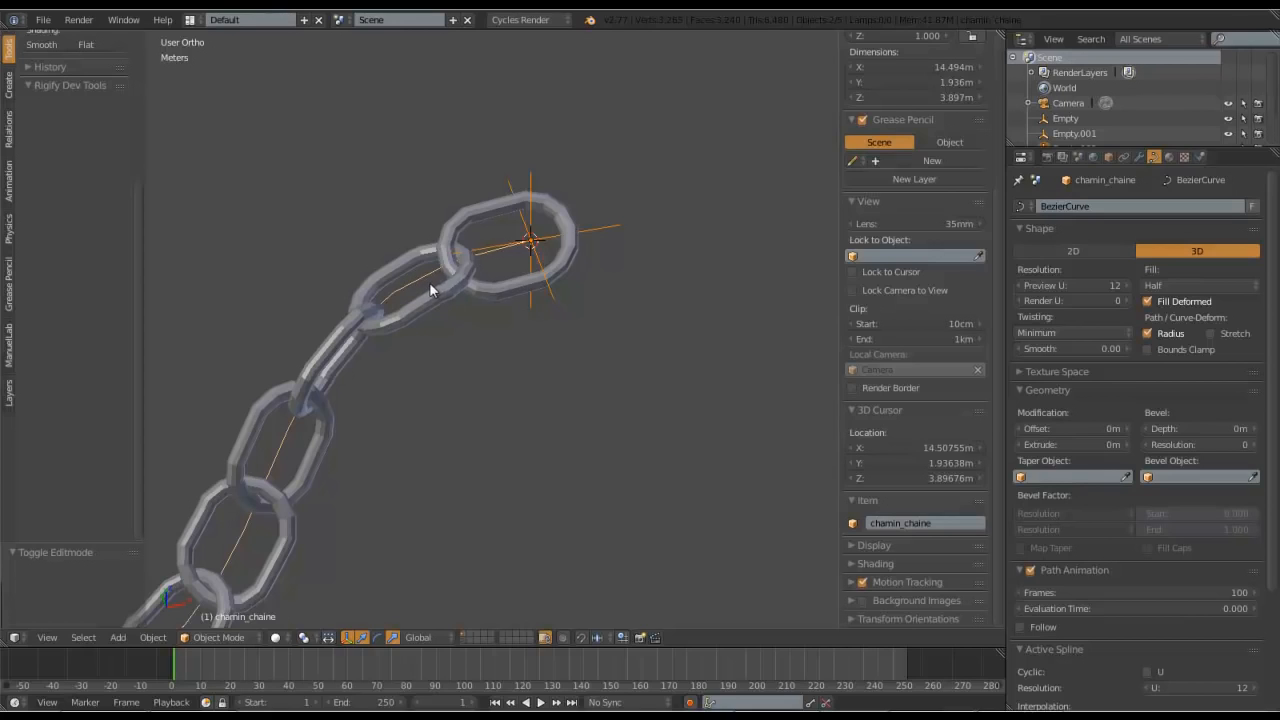
key(Tab)
click(573, 296)
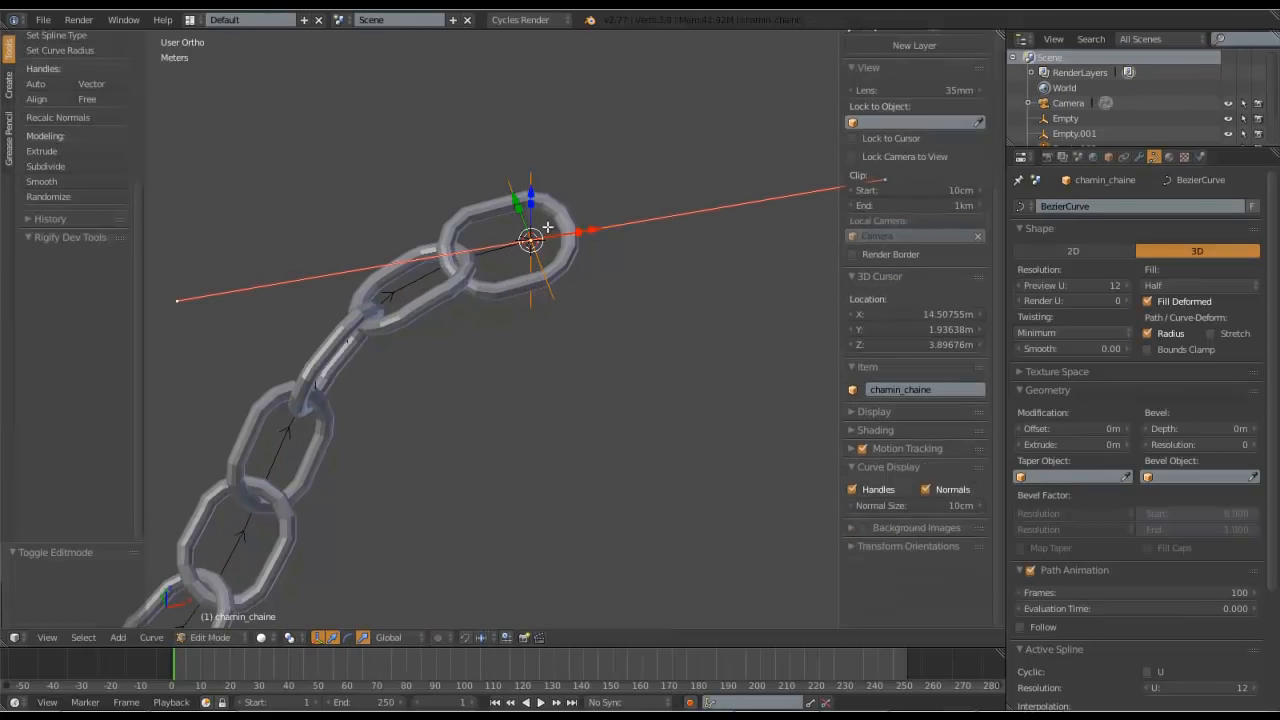
scroll(530, 240, down, 4)
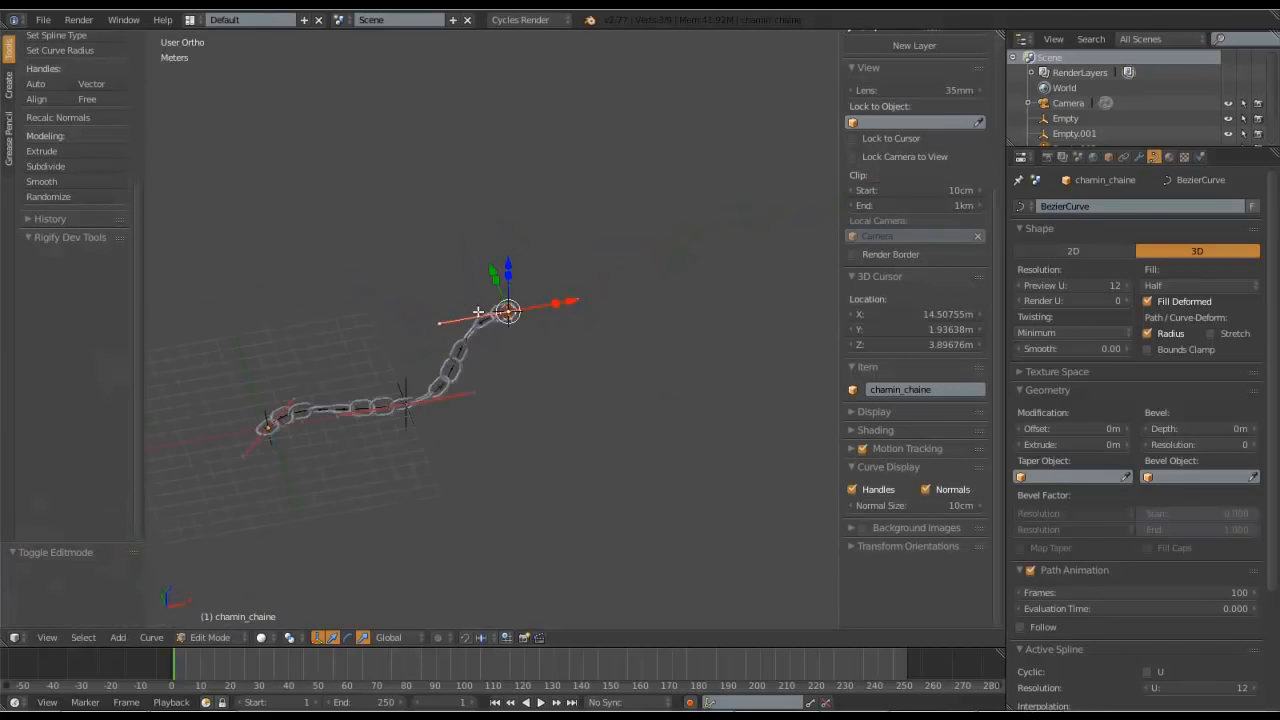
scroll(480, 312, up, 4)
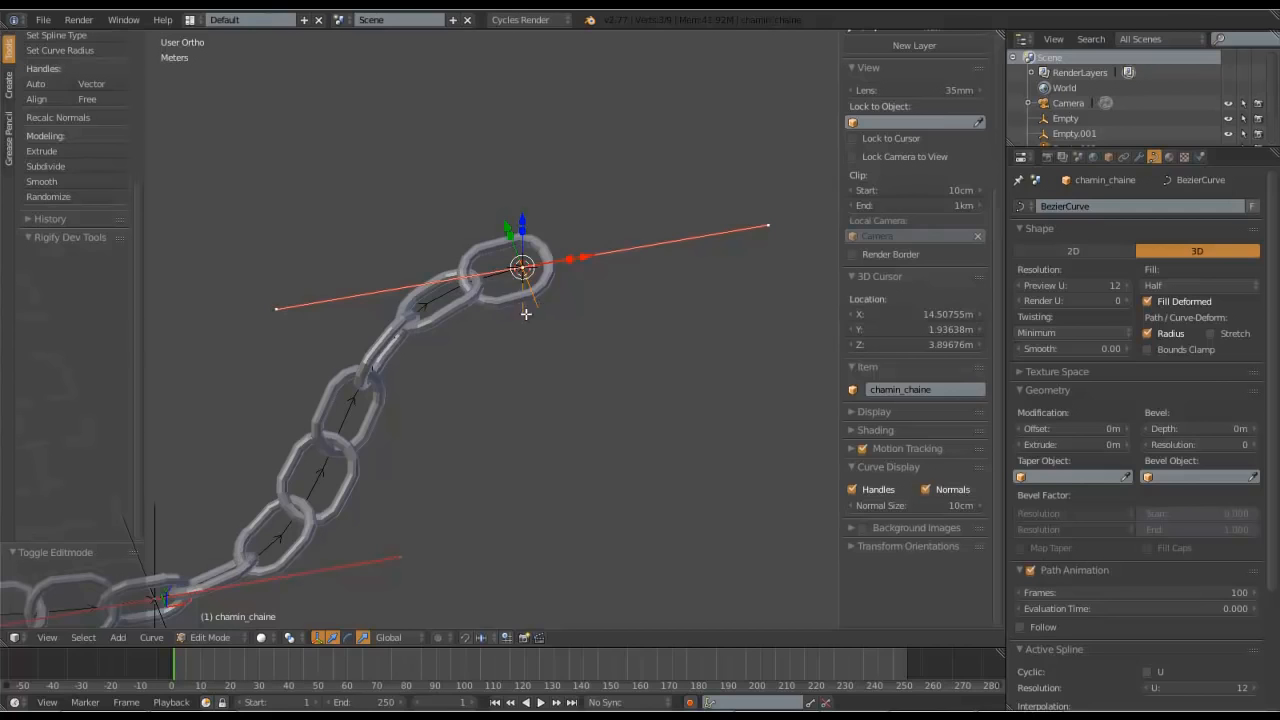
key(ctrl+h)
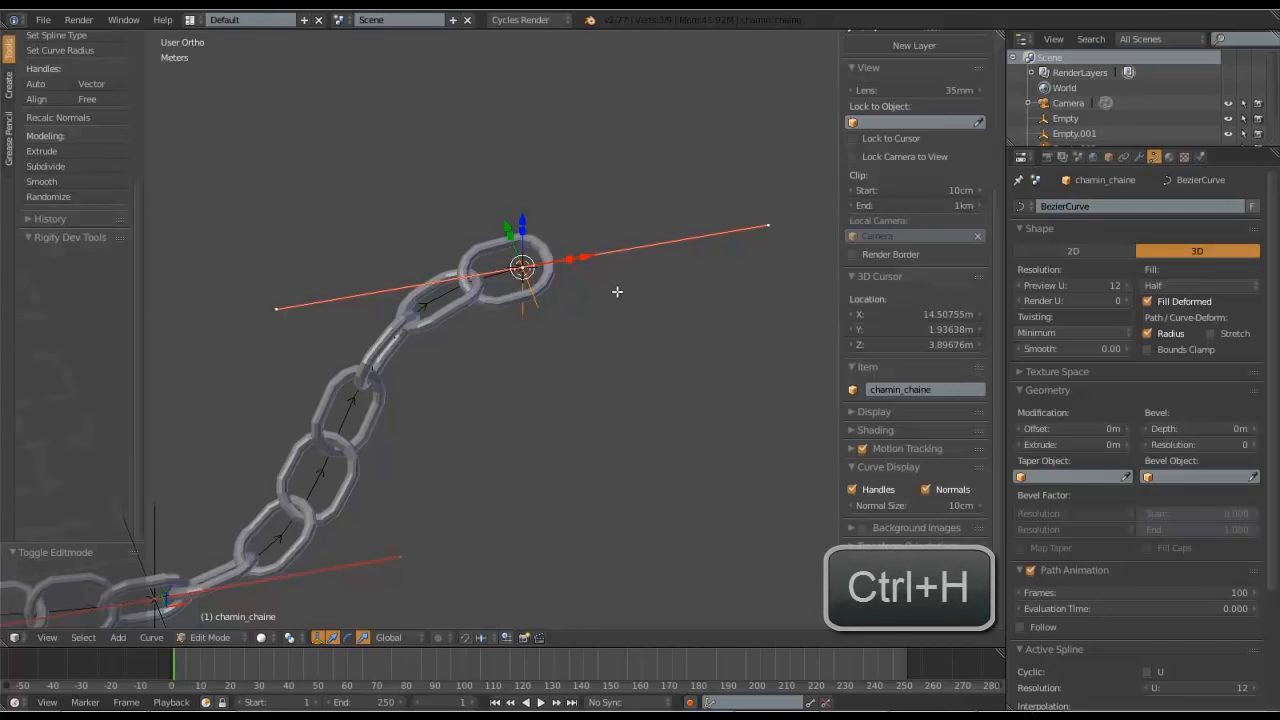
key(ctrl+h)
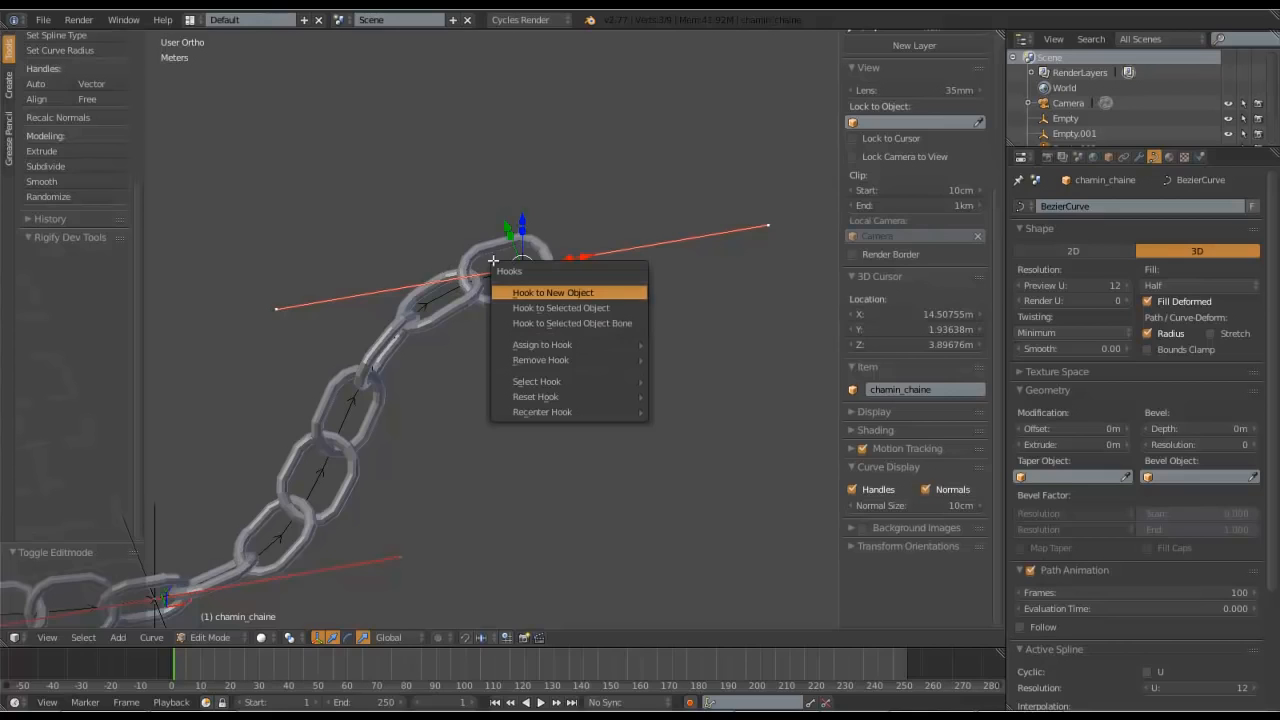
click(578, 308)
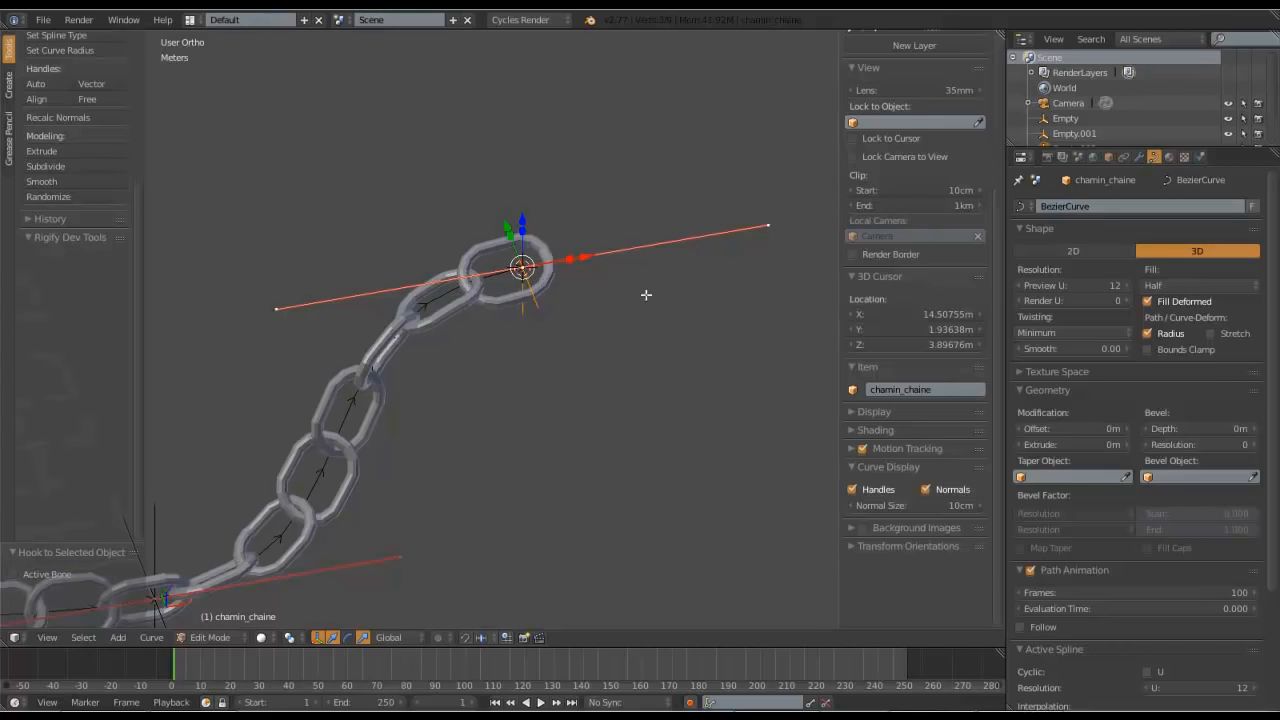
key(Tab)
click(517, 300)
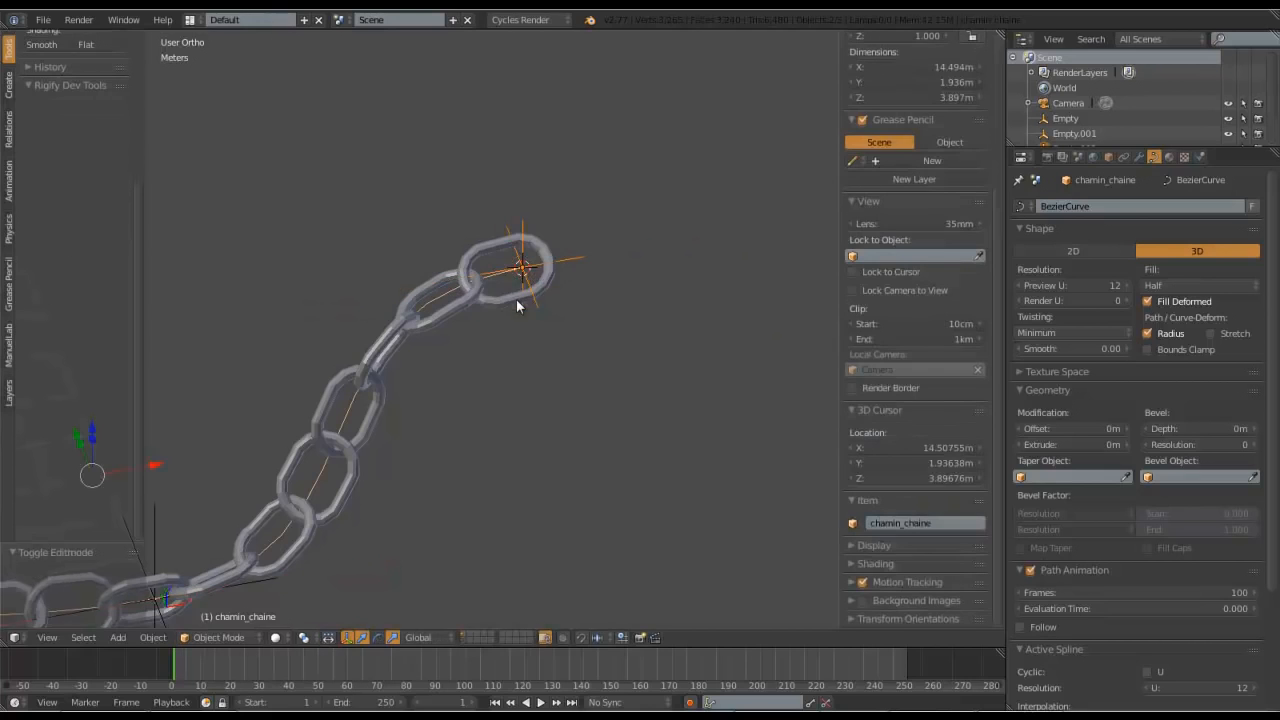
- Try moving Empty.002 to check whether the end of the chain follows it
right_click(567, 281)
key(g)
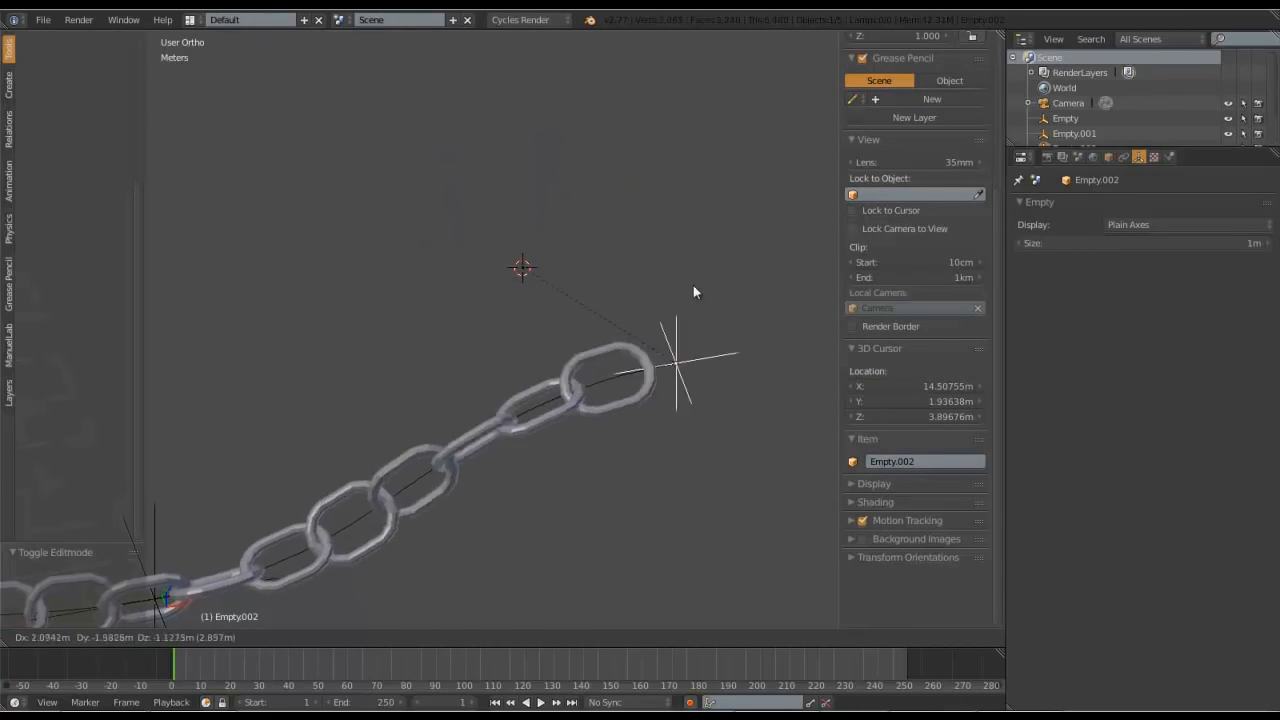
click(644, 249)
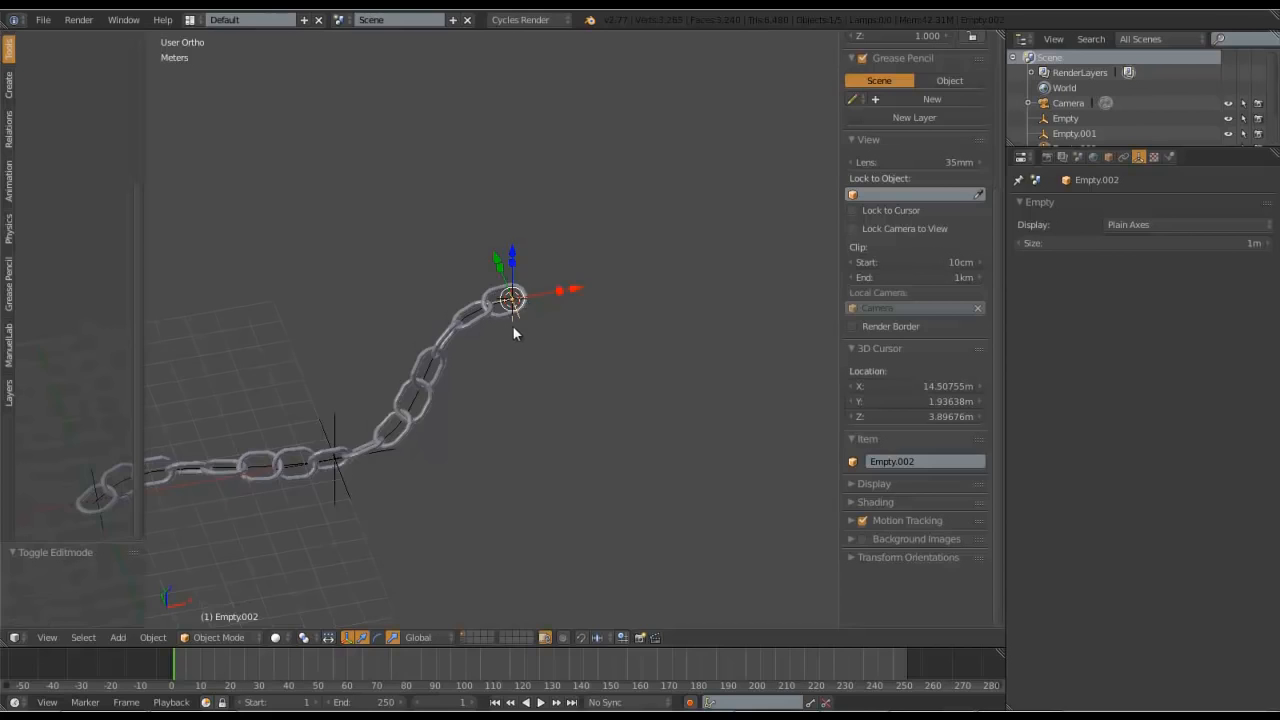
- Set the display size of Empty.002 to 2 m
scroll(512, 325, up, 3)
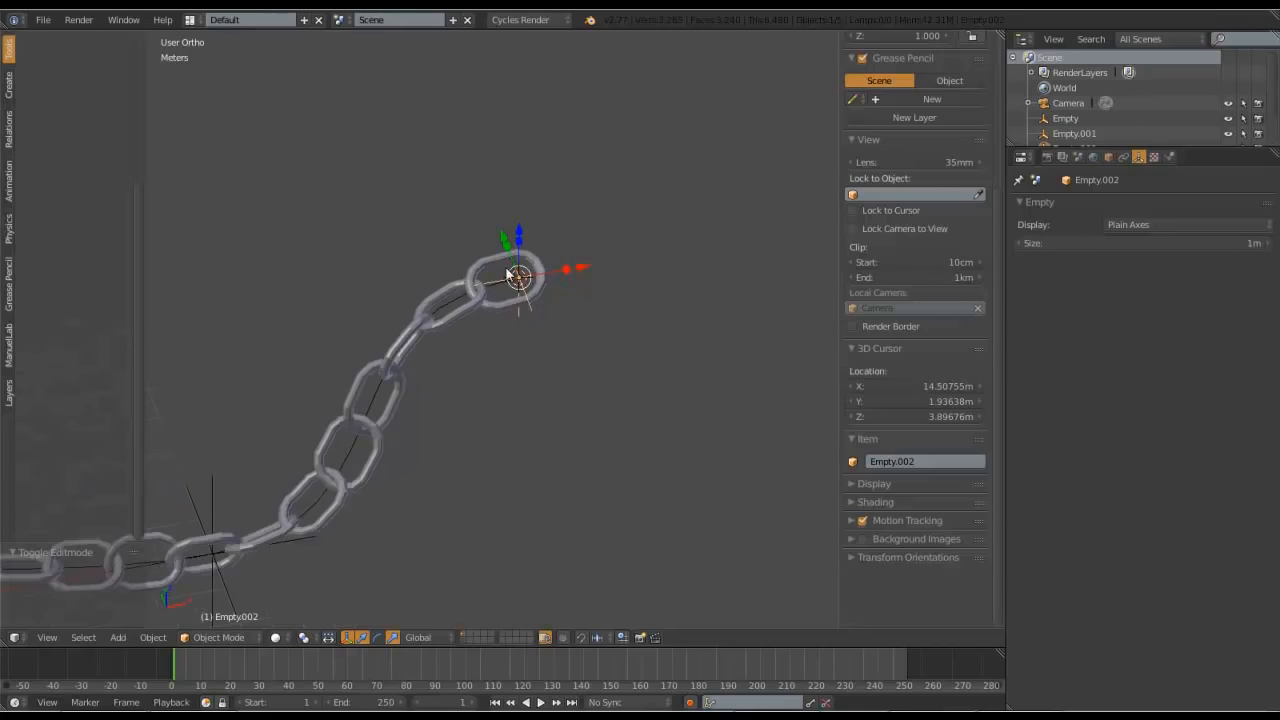
click(1133, 242)
text(2)
key(Return)
scroll(501, 348, down, 4)
scroll(470, 340, up, 4)
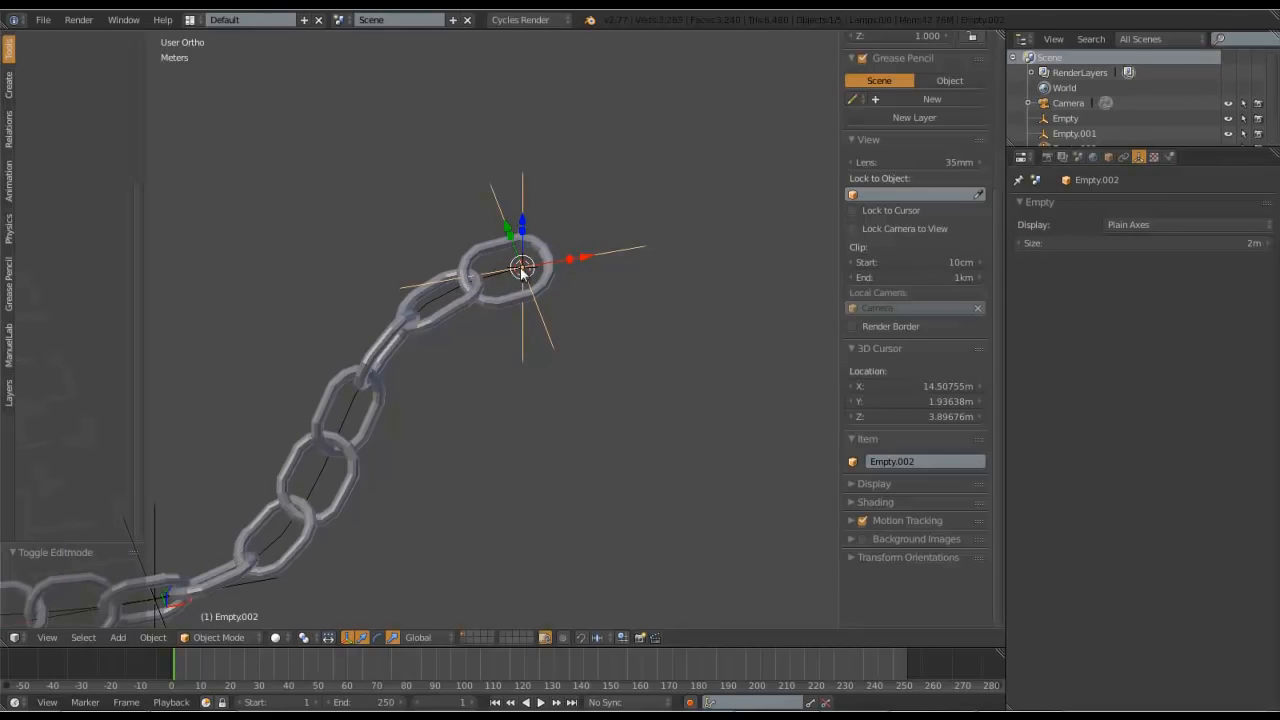
- Hide the chamin_chaine curve so that only the chain and its empties are shown
middle_drag(388, 405, 359, 433)
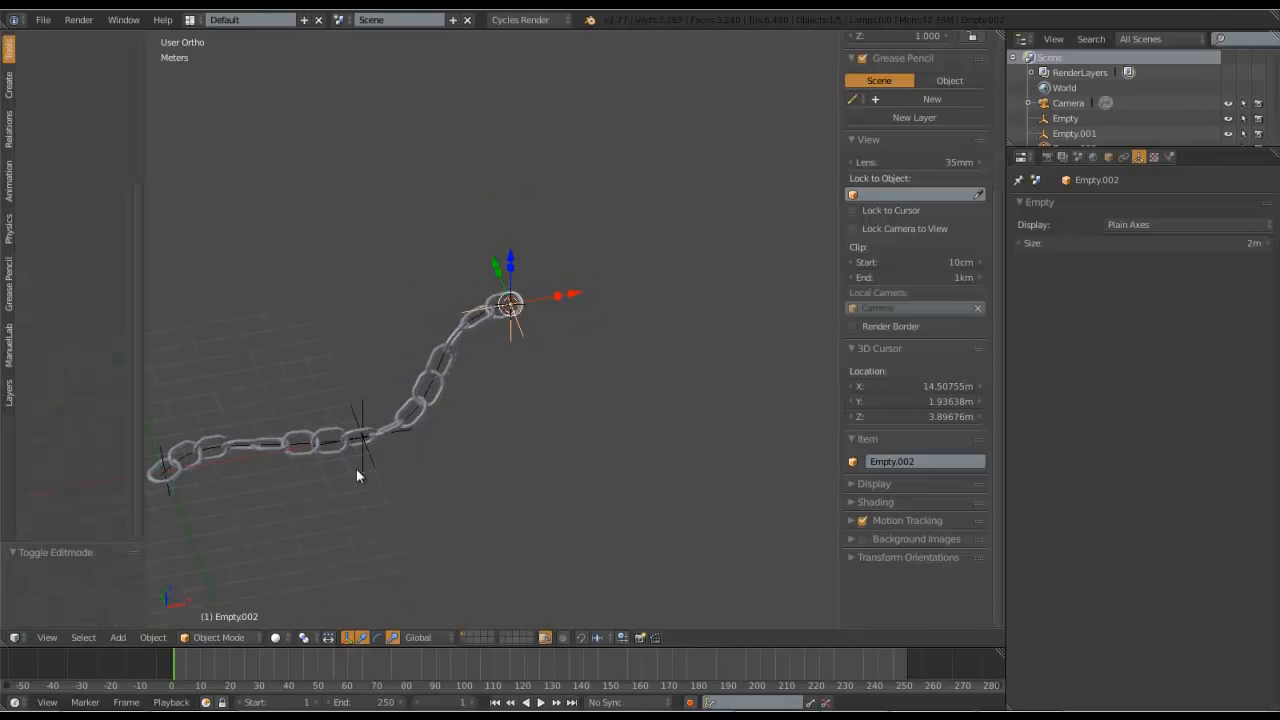
scroll(375, 397, up, 4)
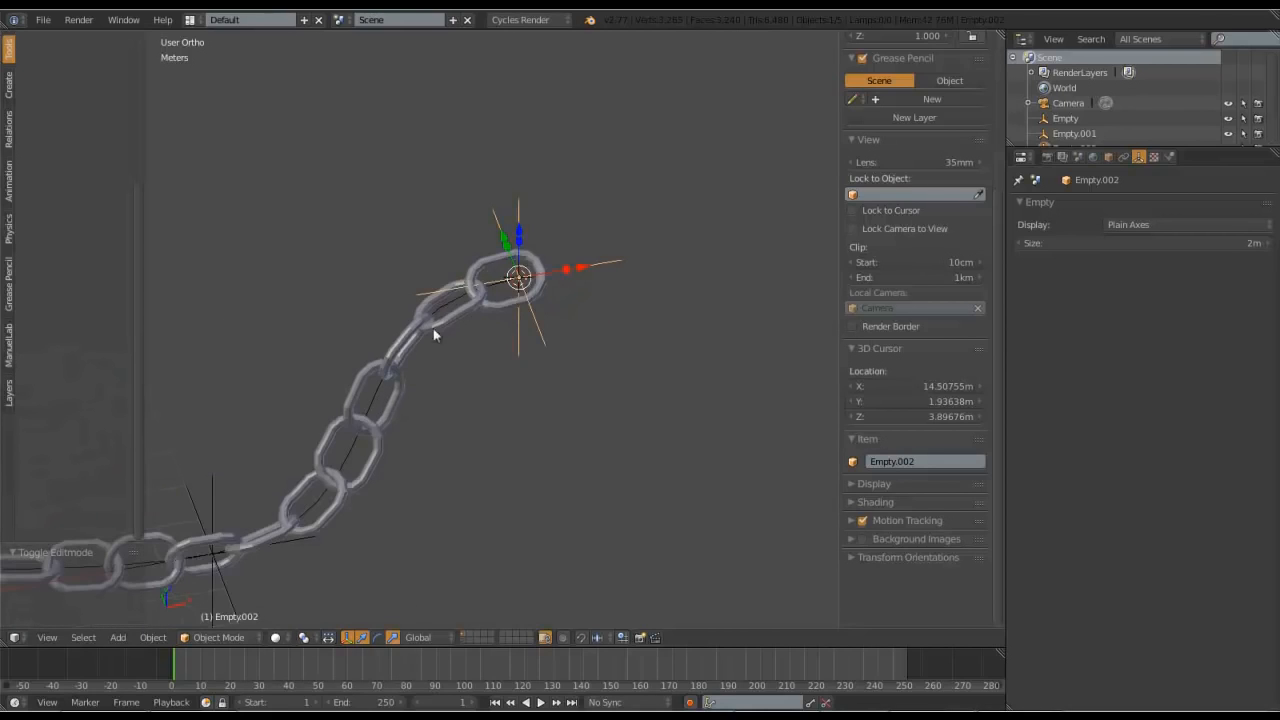
right_click(382, 387)
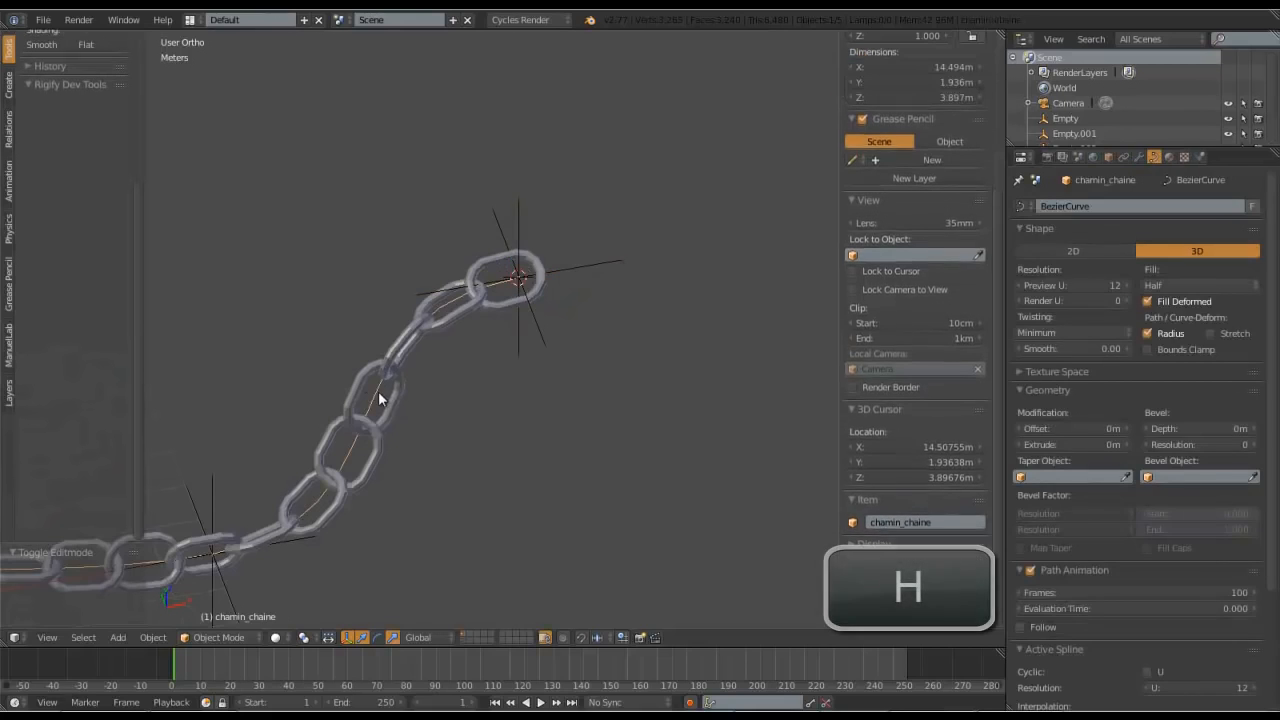
key(h)
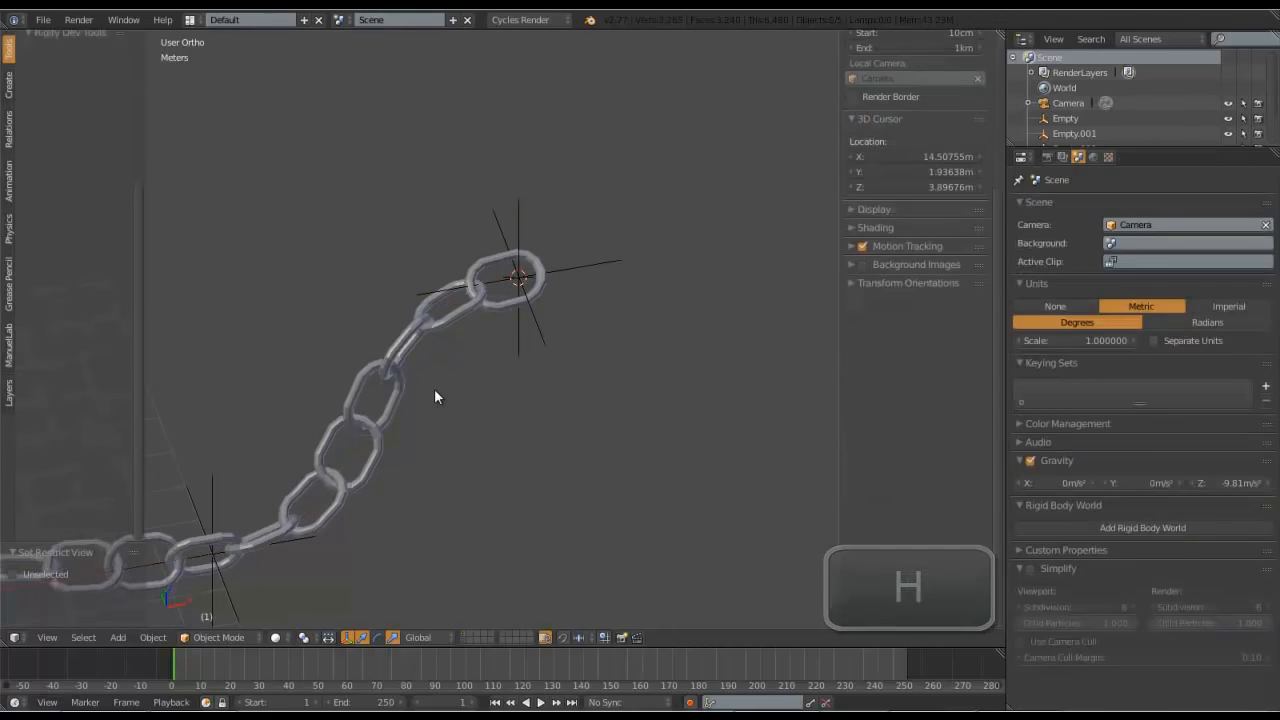
scroll(492, 372, down, 5)
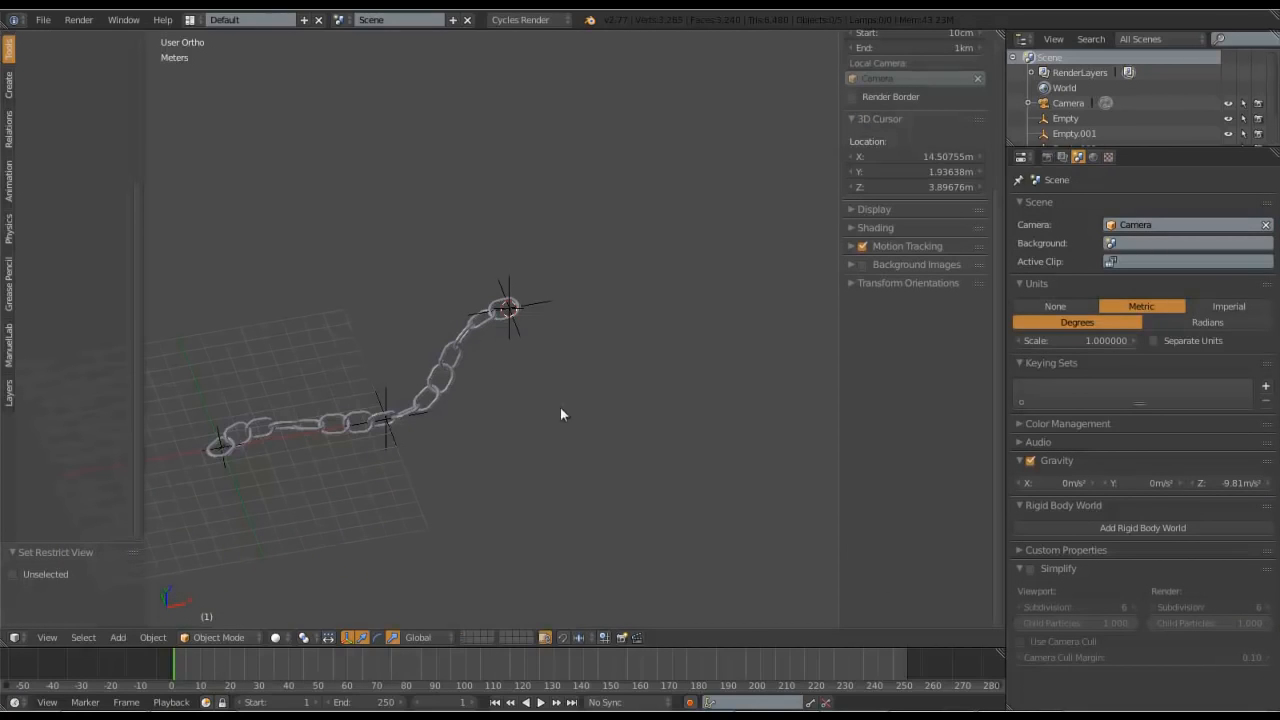
scroll(455, 370, up, 4)
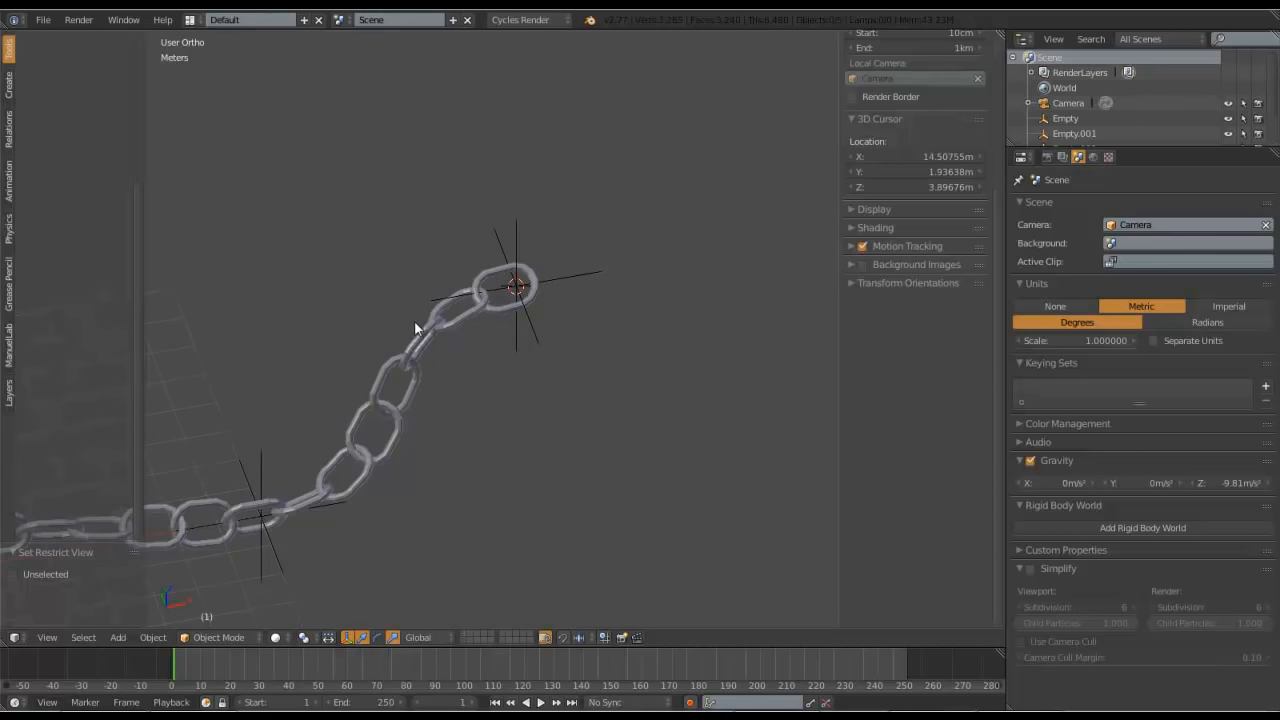
- Move Empty.002 by about 0.45 m in X, 1.75 m in Y and 2.02 m in Z
right_click(510, 226)
scroll(485, 371, down, 3)
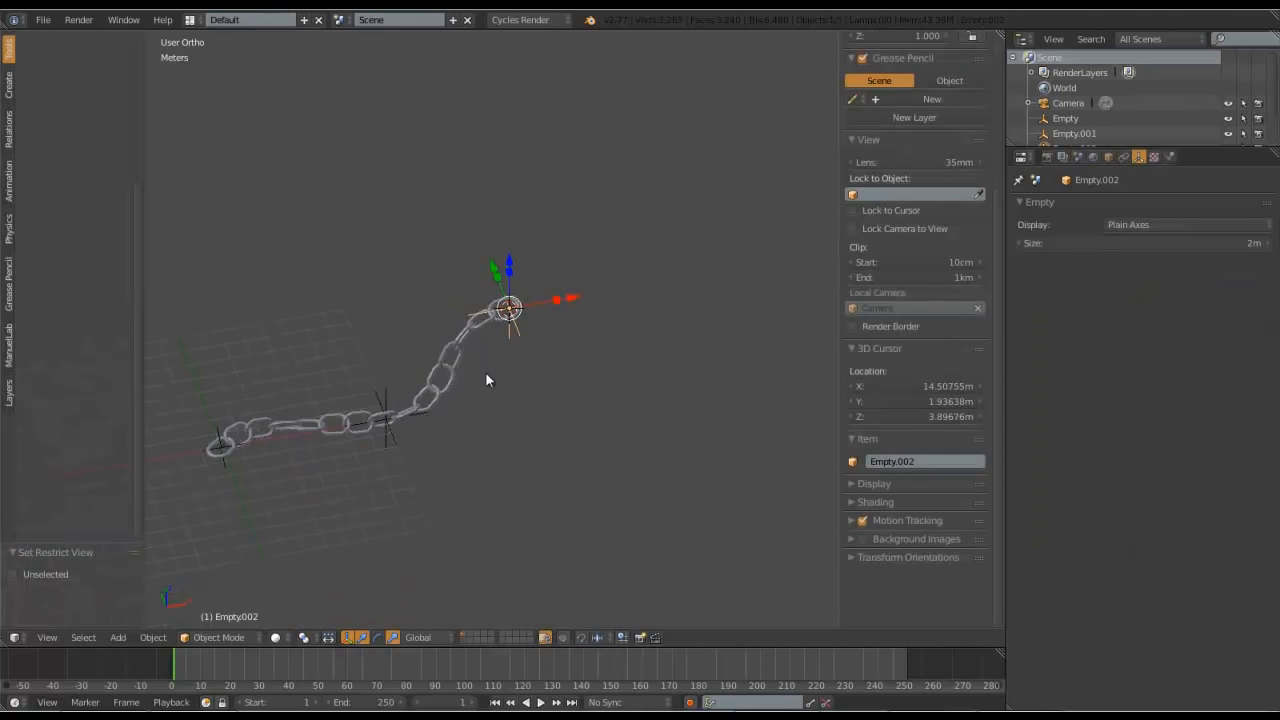
key(g)
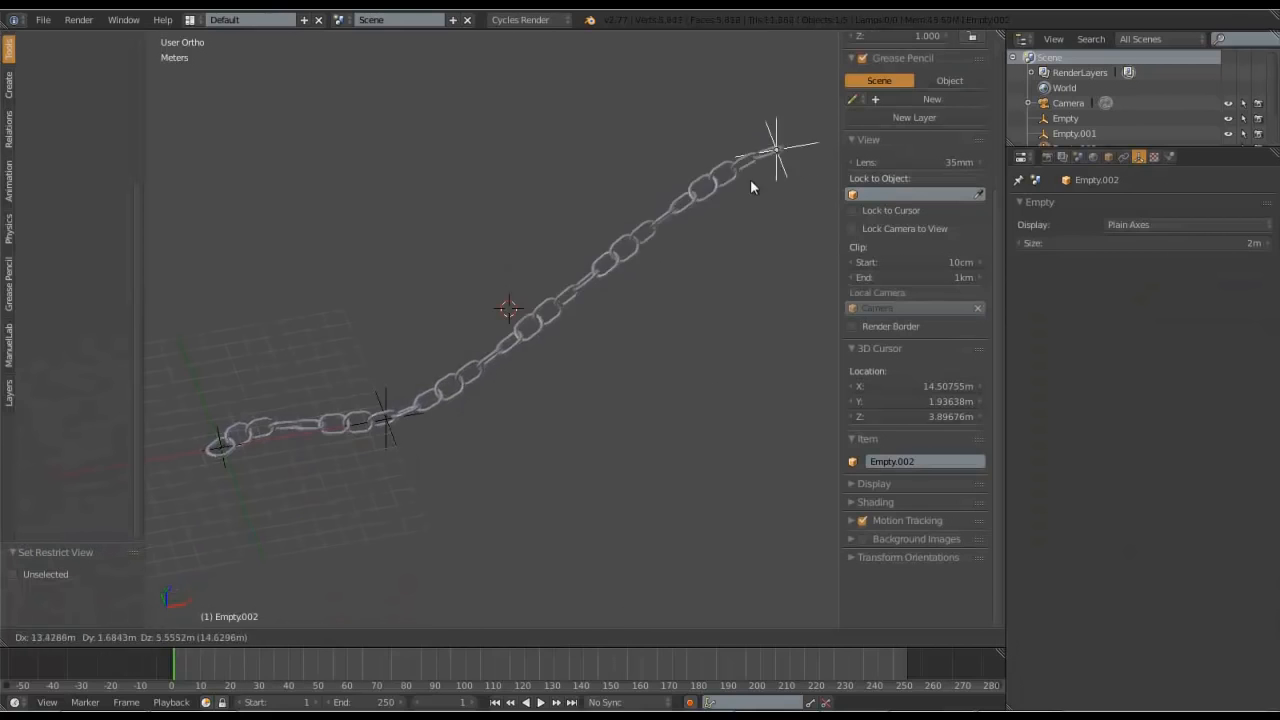
click(484, 320)
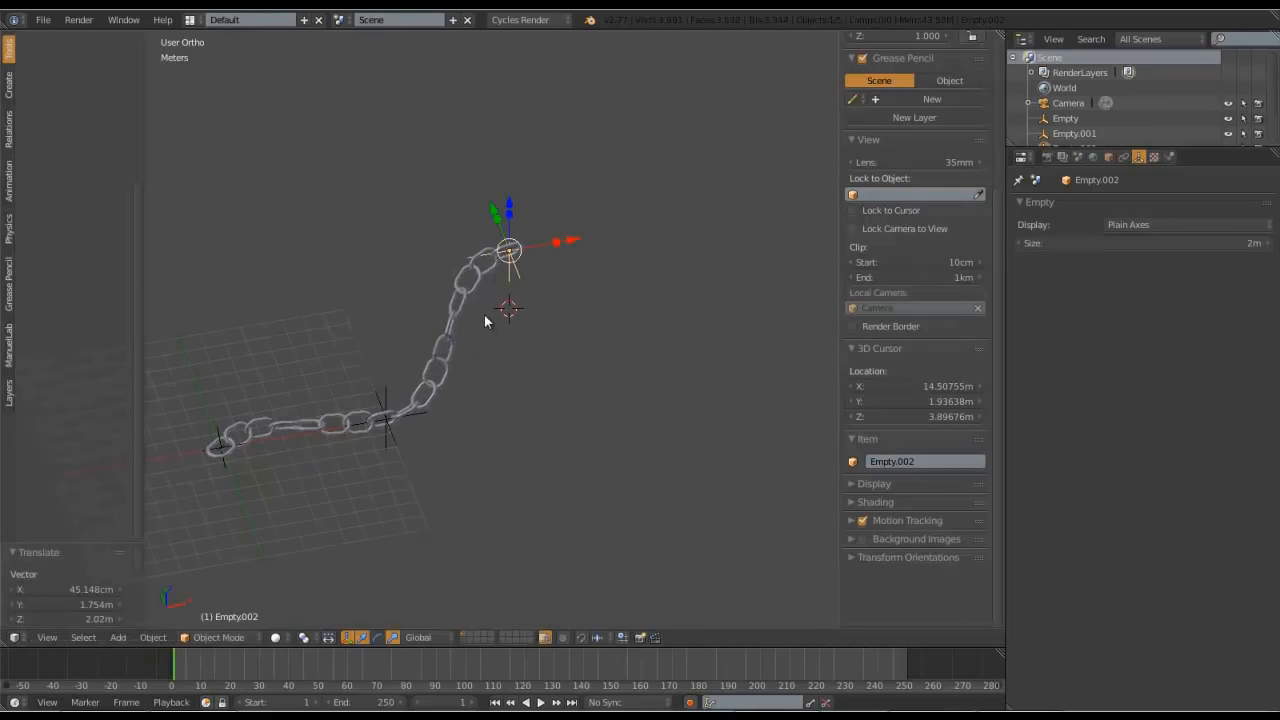
- Try scaling Empty.002 up to about 3 times to see its effect on the end of the chain
scroll(464, 345, up, 4)
scroll(464, 352, down, 5)
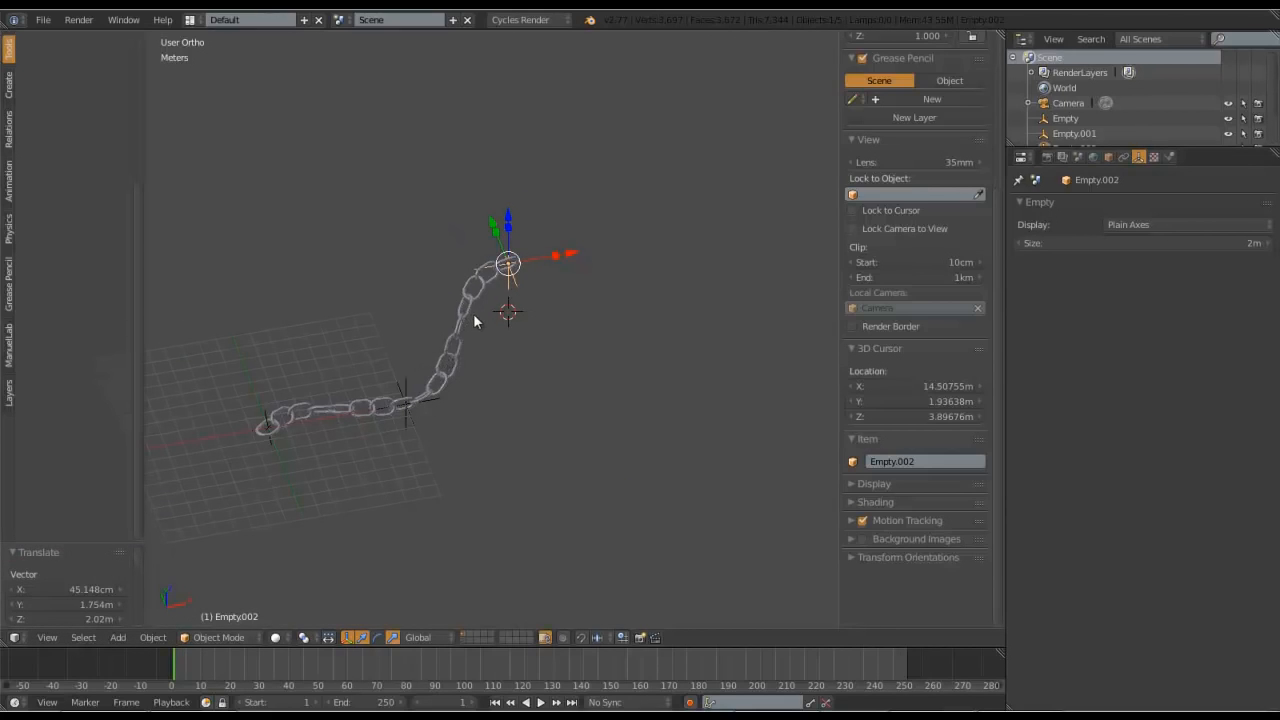
scroll(473, 313, up, 2)
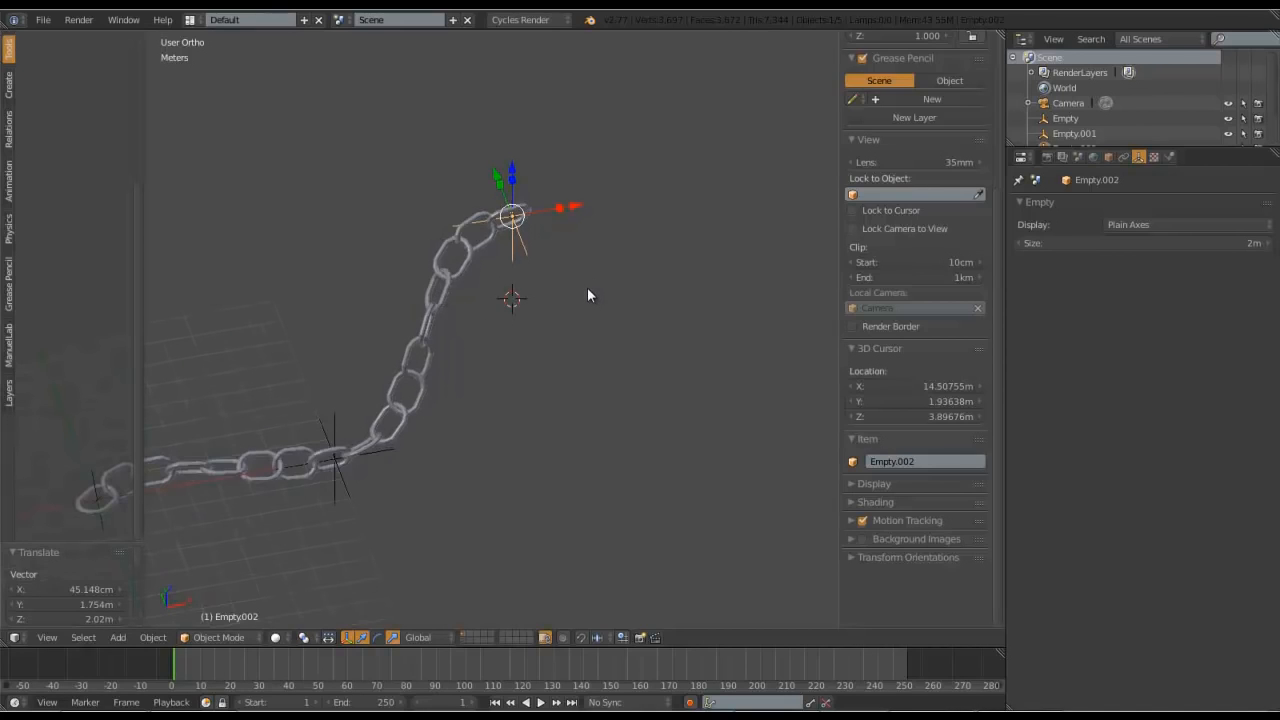
key(s)
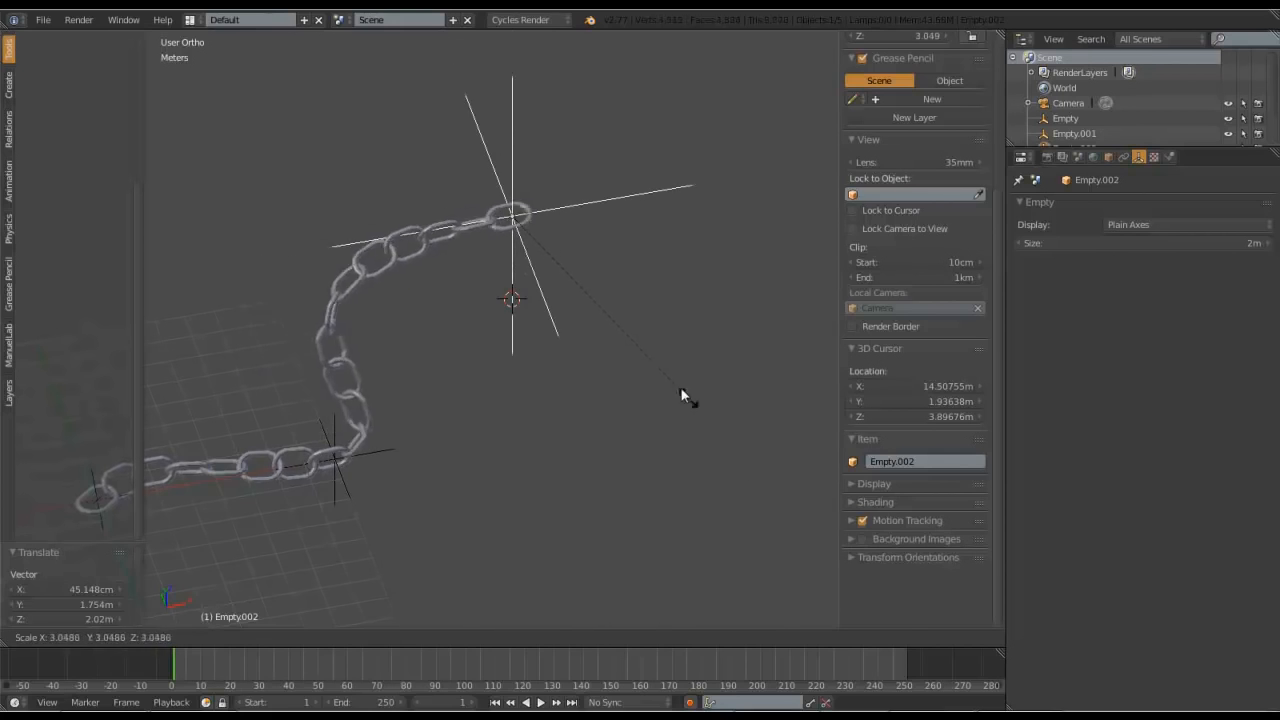
key(Escape)
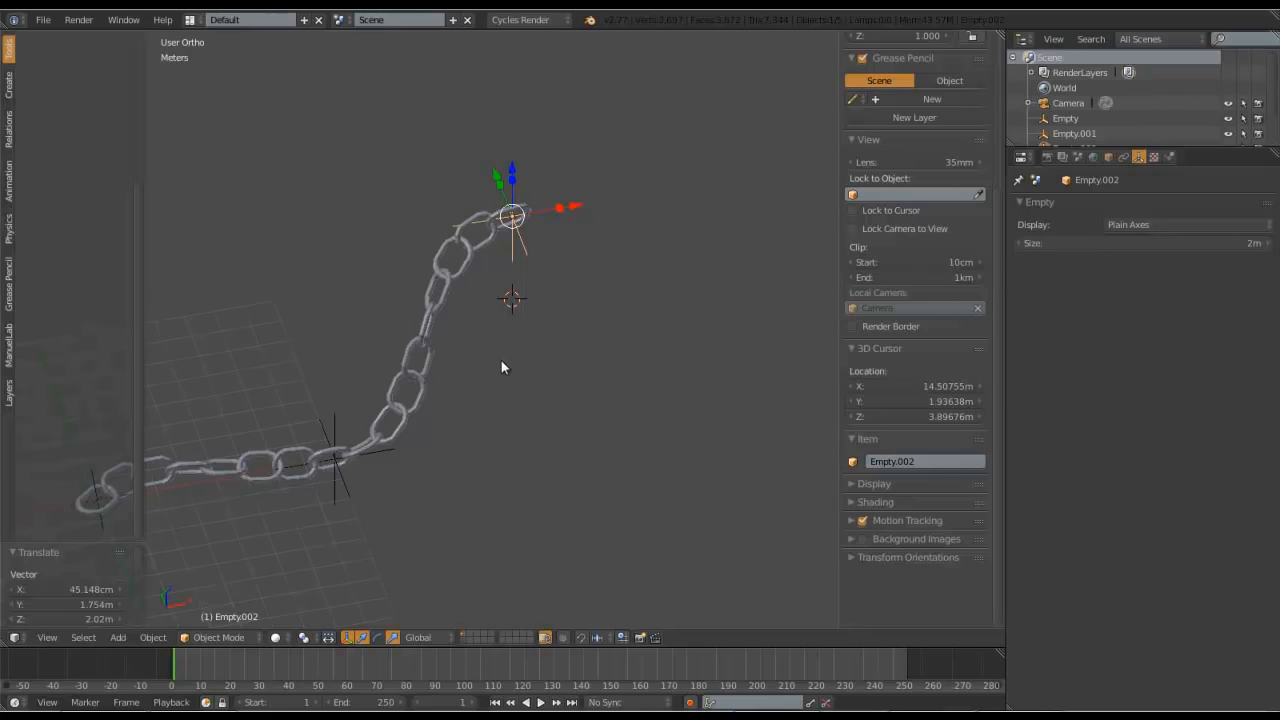
- Unhide the chamin_chaine curve and open it in Edit Mode with its Hook modifiers displayed
key(alt+h)
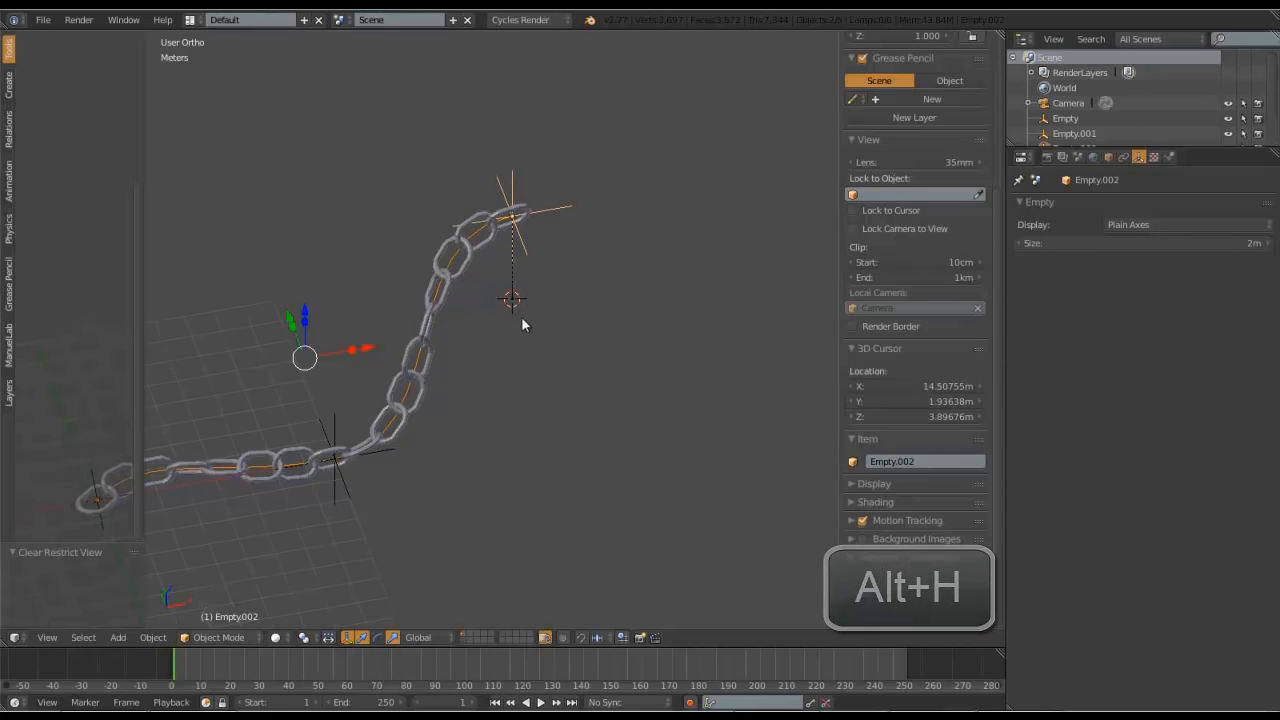
right_click(455, 264)
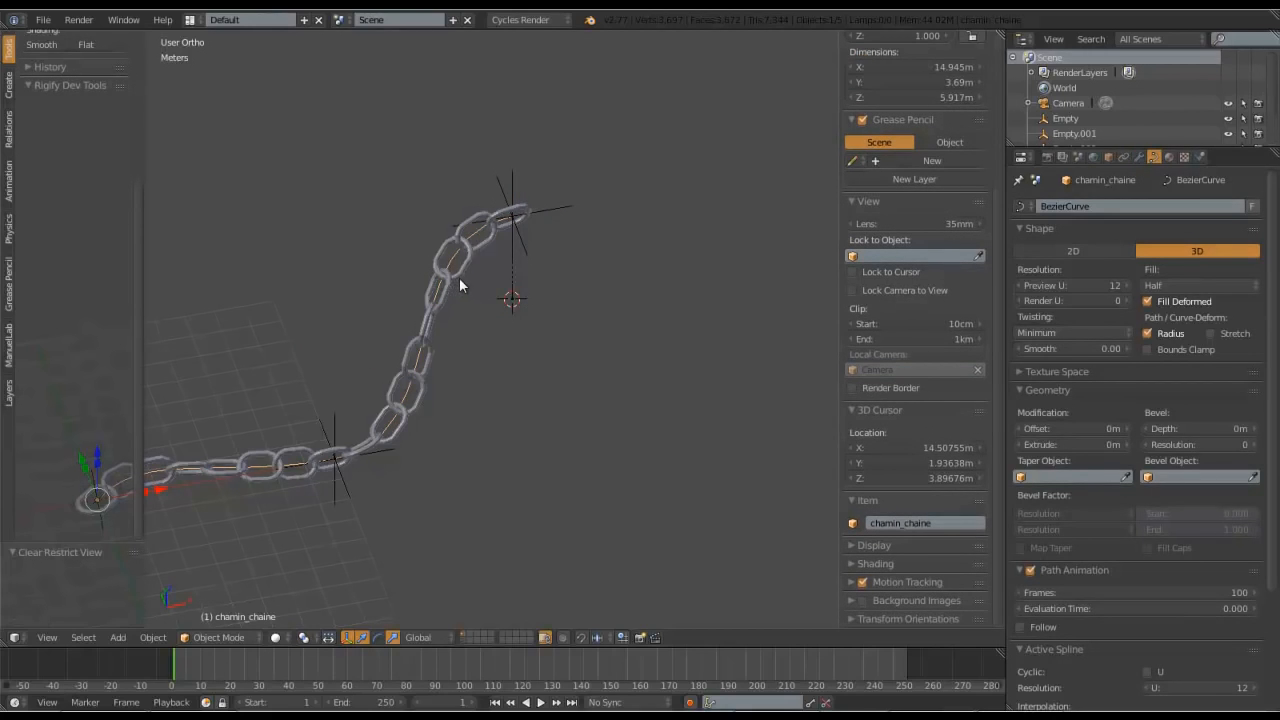
key(Tab)
scroll(566, 342, up, 5)
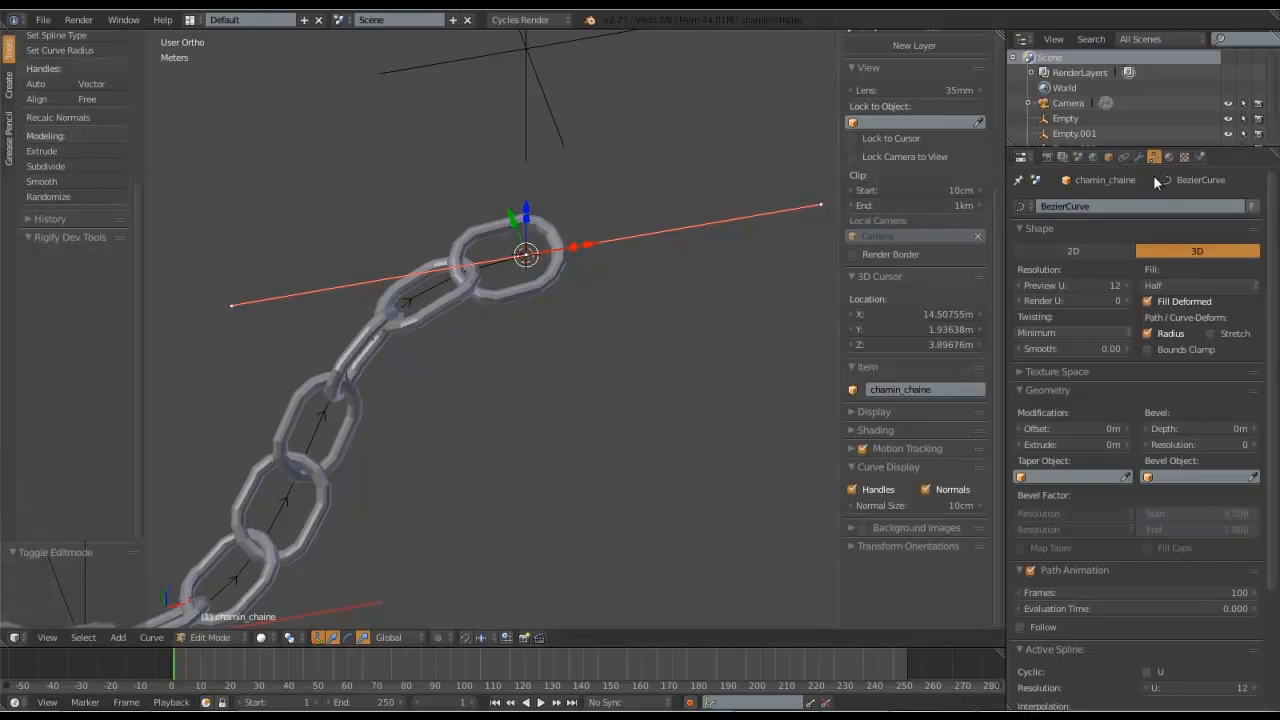
click(1140, 158)
- Try enlarging the curve radius at the end control point with Shrink/Fatten to about 2.47
key(alt+s)
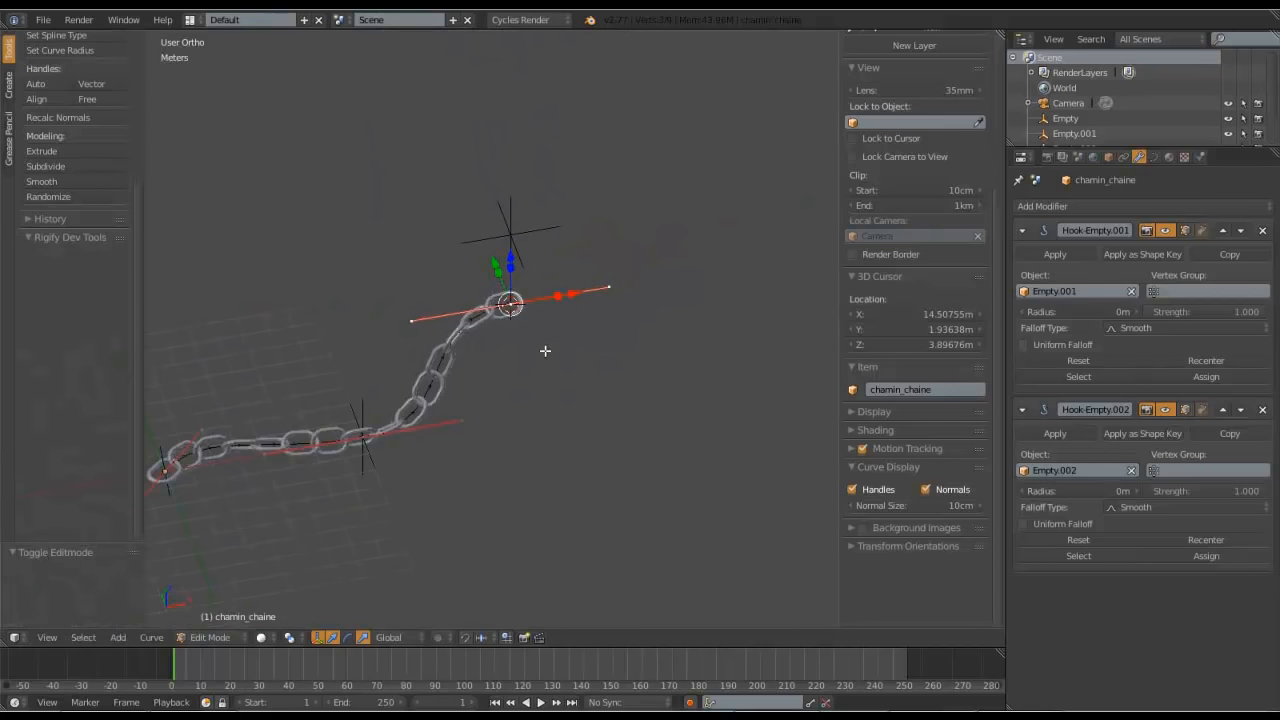
key(alt+s)
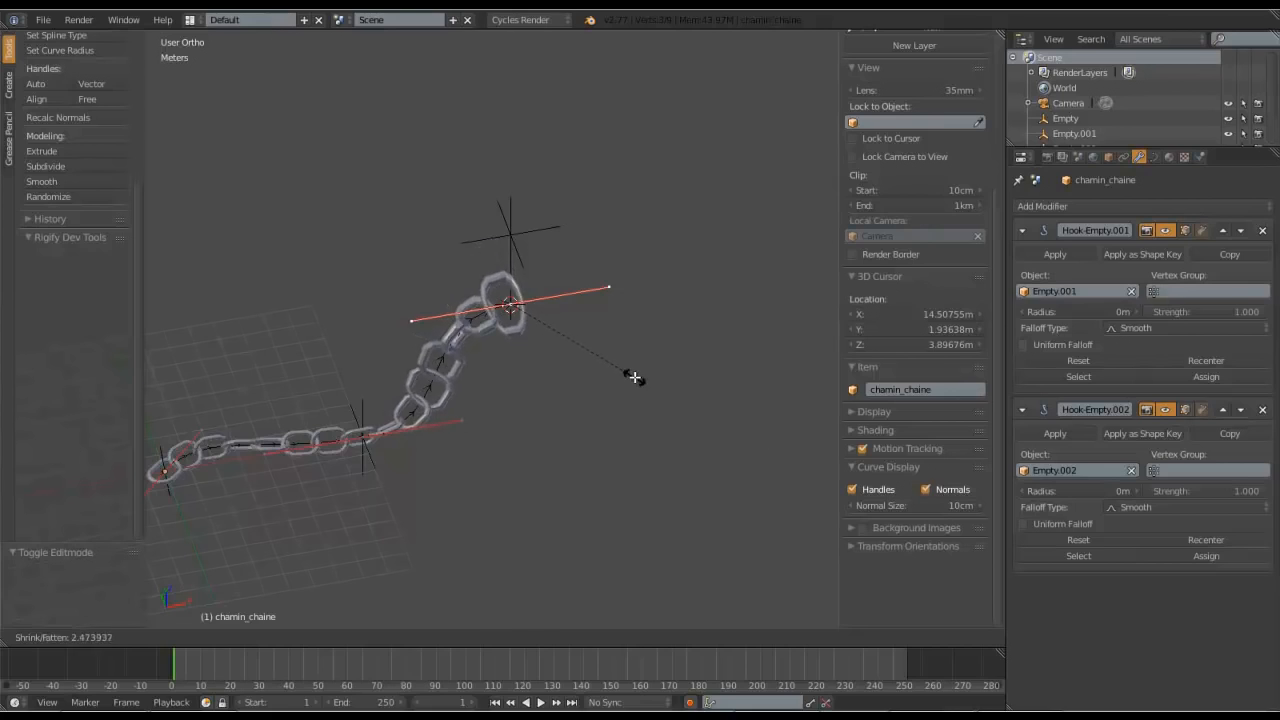
right_click(635, 377)
middle_drag(573, 344, 597, 300)
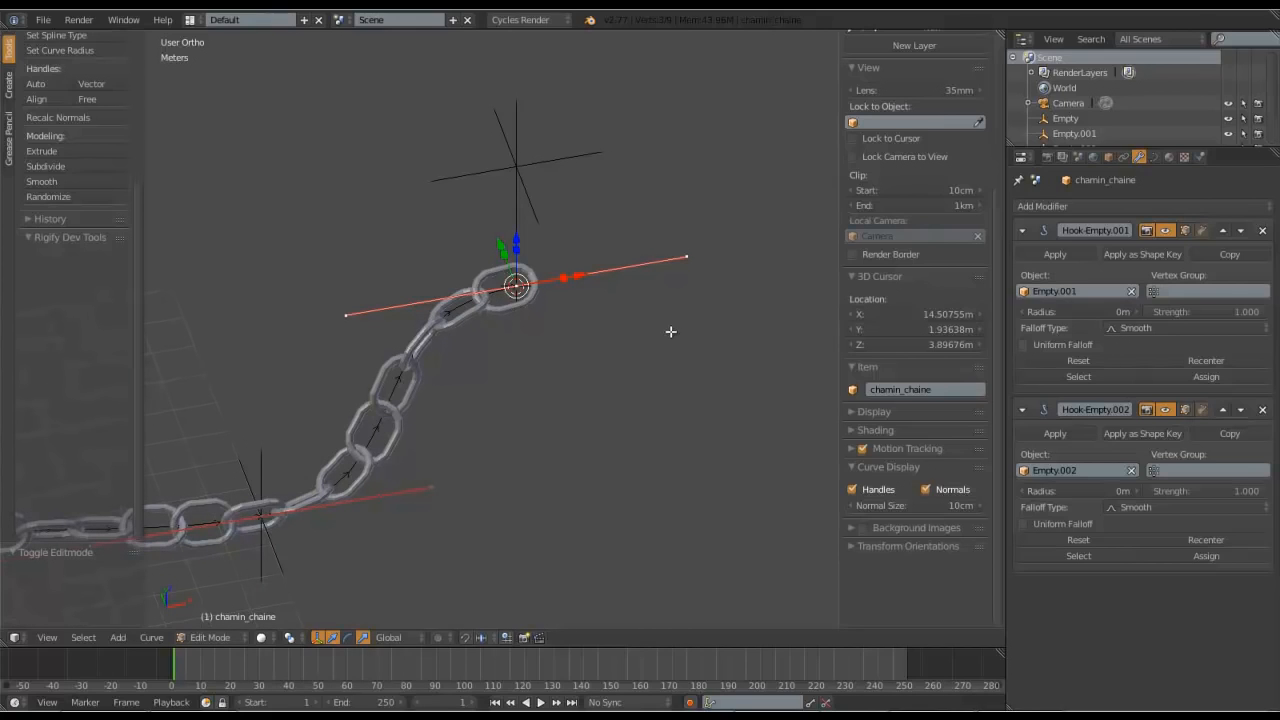
- Compare the hooked chamin_chaine curve's shape between Object Mode and Edit Mode, finishing in Object Mode
key(Tab)
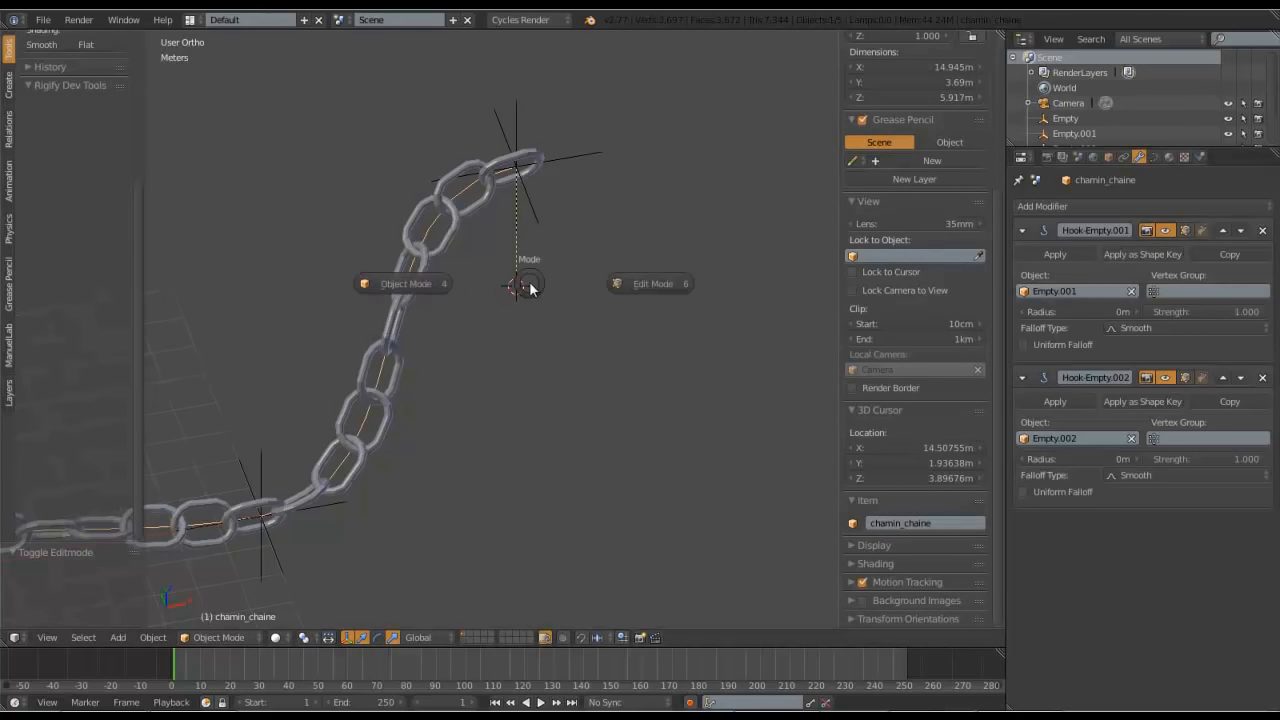
key(Tab)
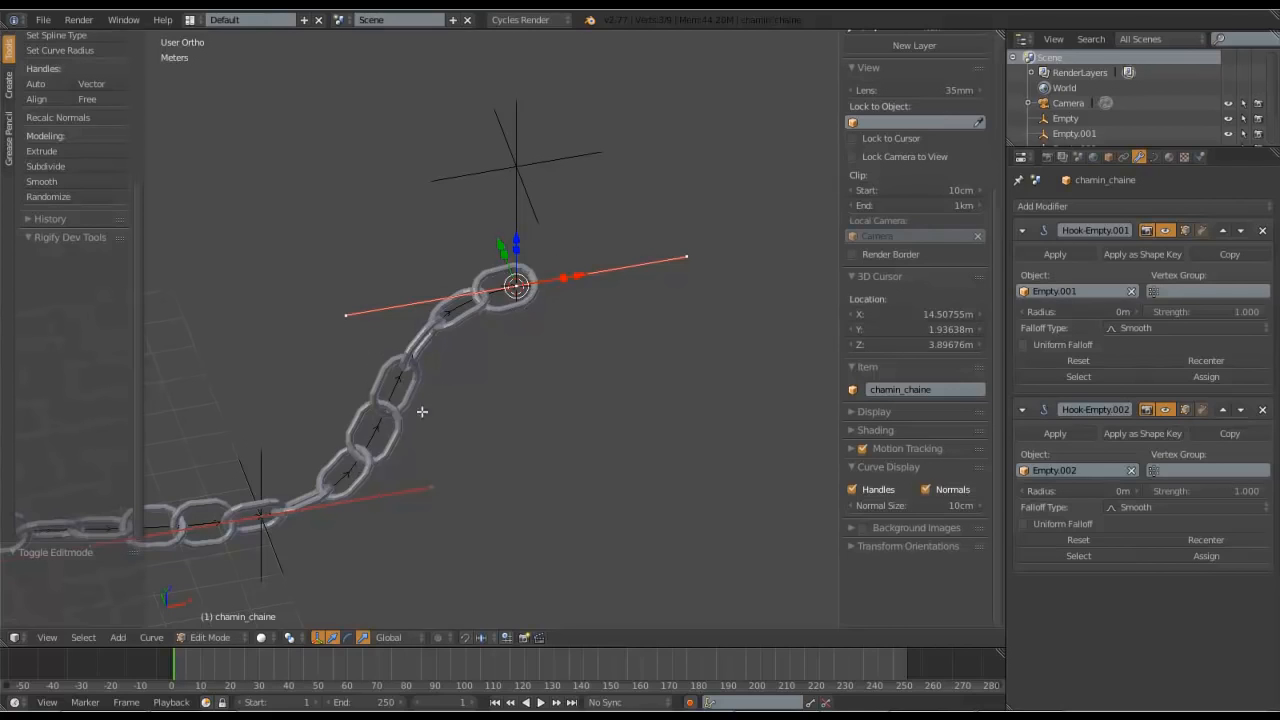
key(Tab)
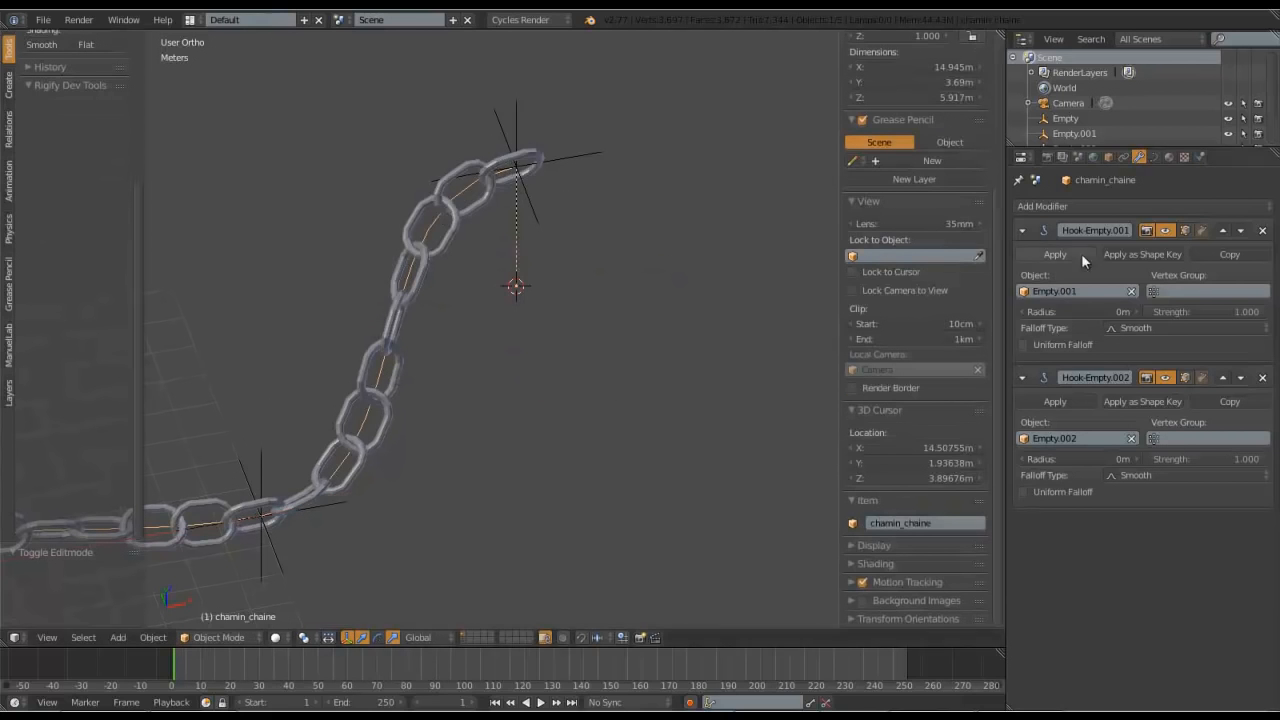
click(1066, 204)
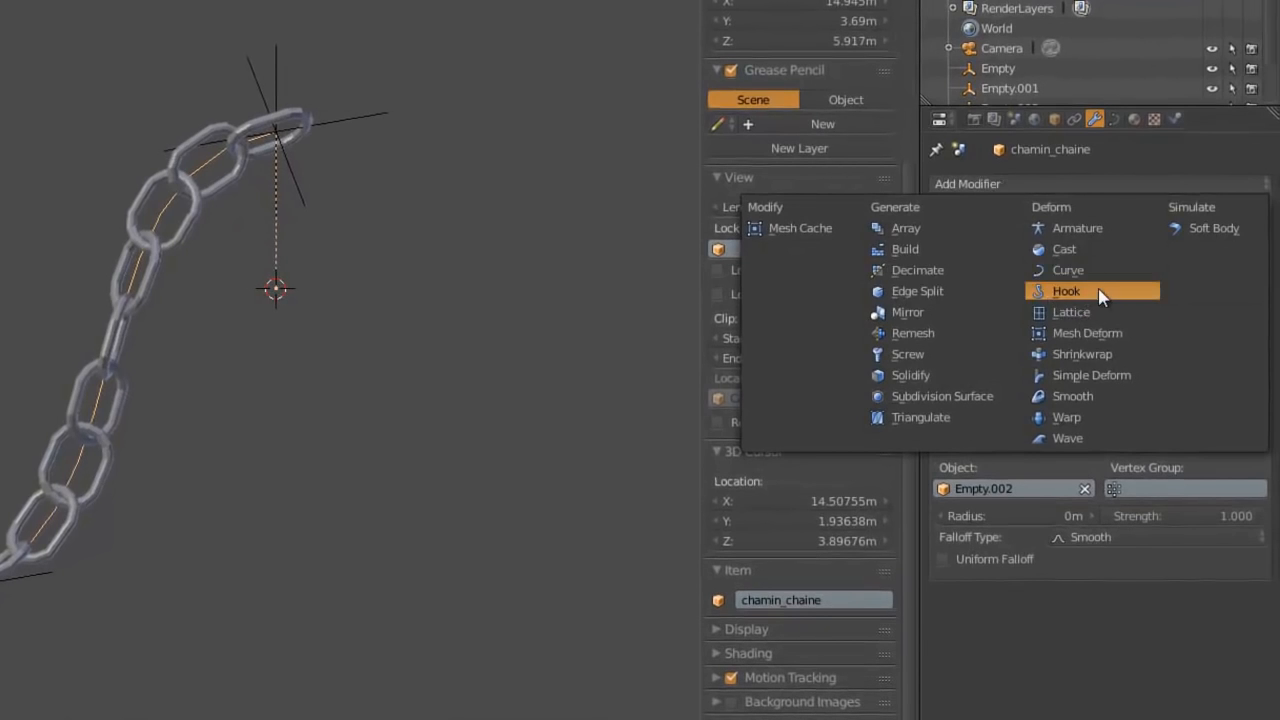
click(1098, 290)
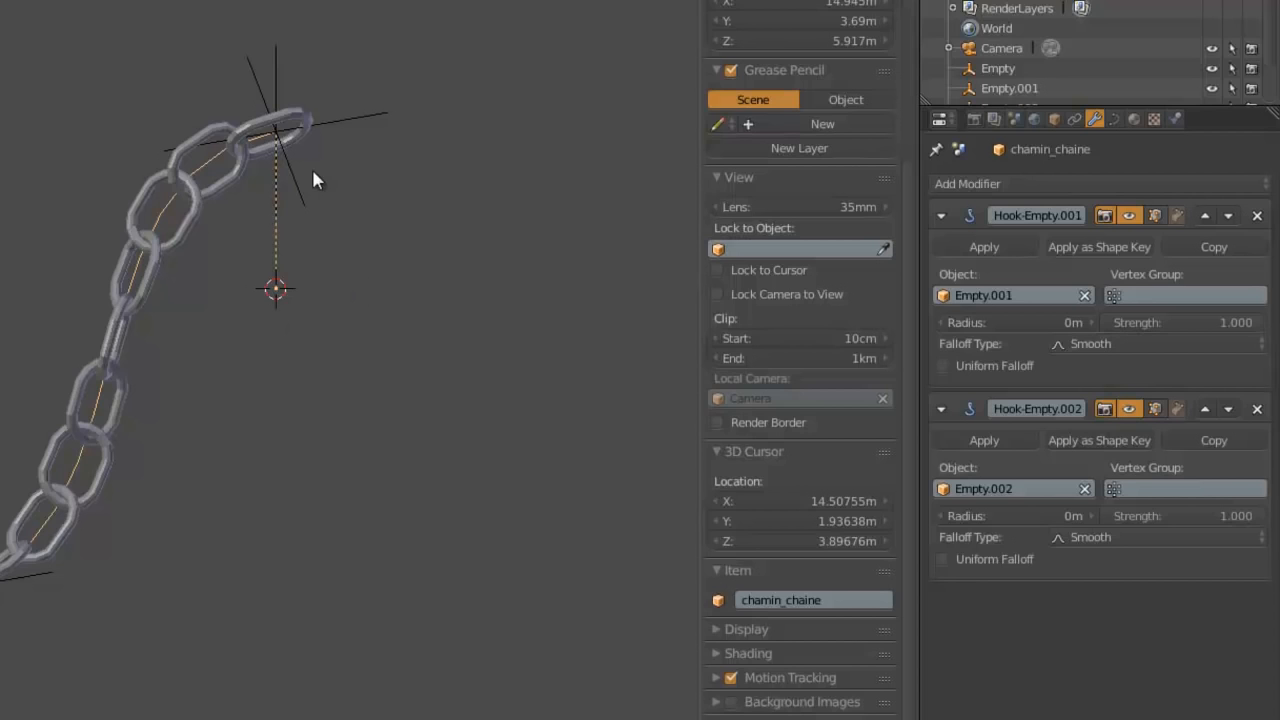
click(1044, 180)
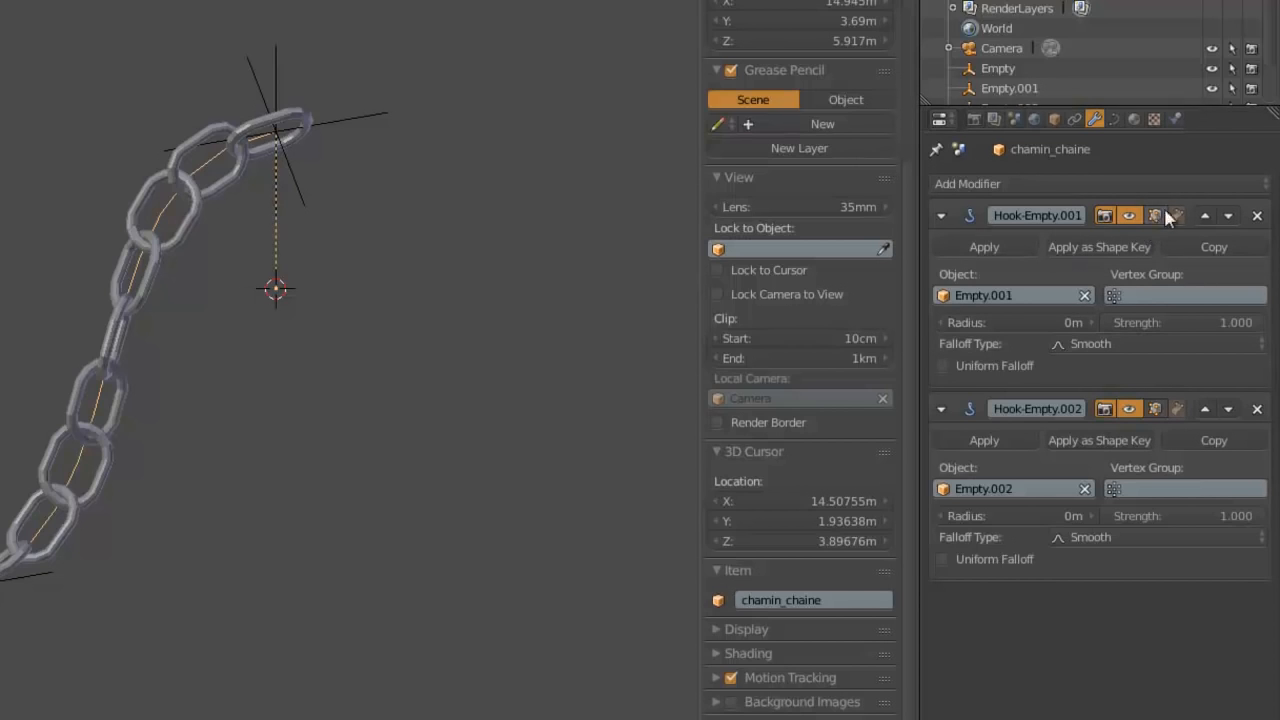
- Open chamin_chaine in Edit Mode and enable Edit Mode display for Hook-Empty.002, briefly toggling it on and off for Hook-Empty.001
key(Tab)
click(490, 300)
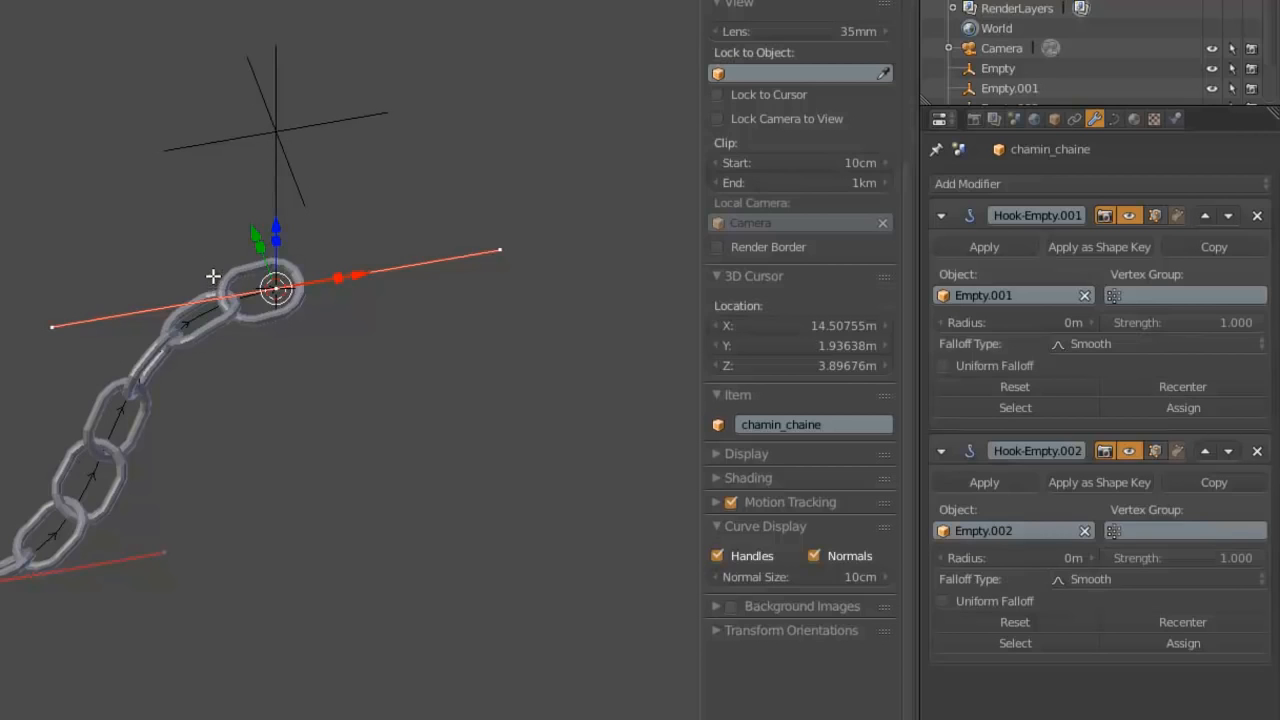
click(1160, 216)
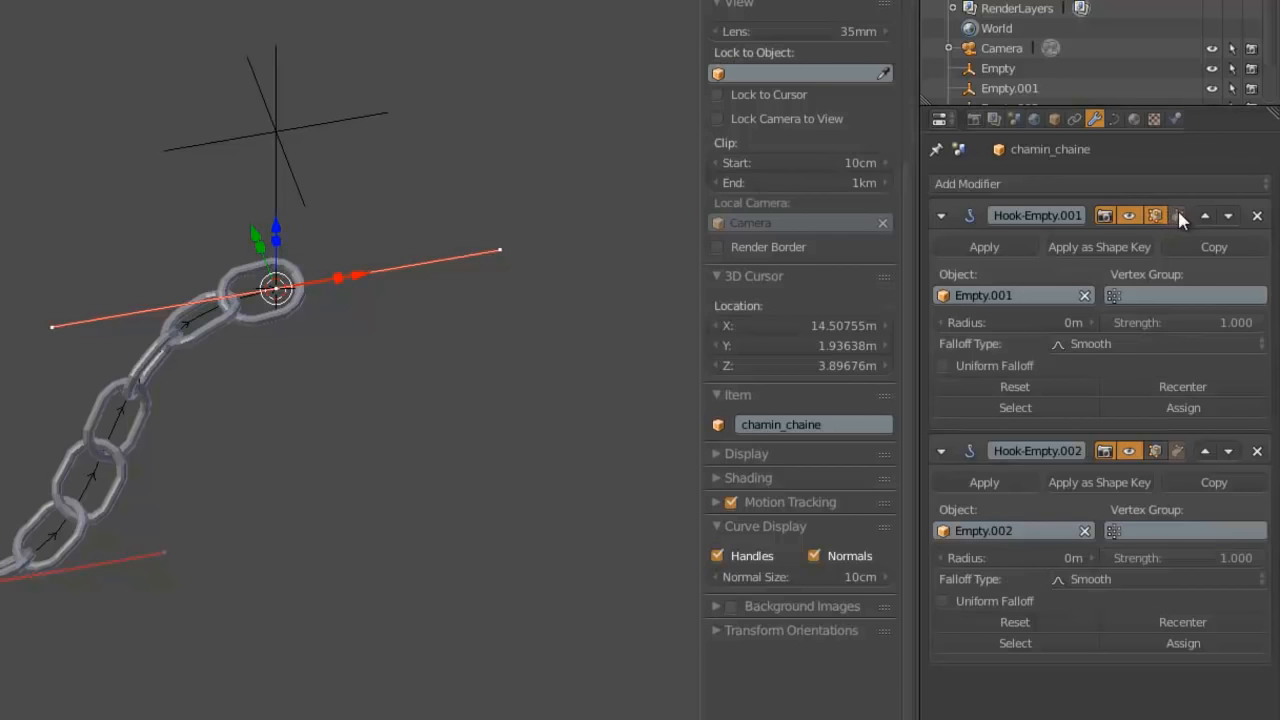
click(1156, 451)
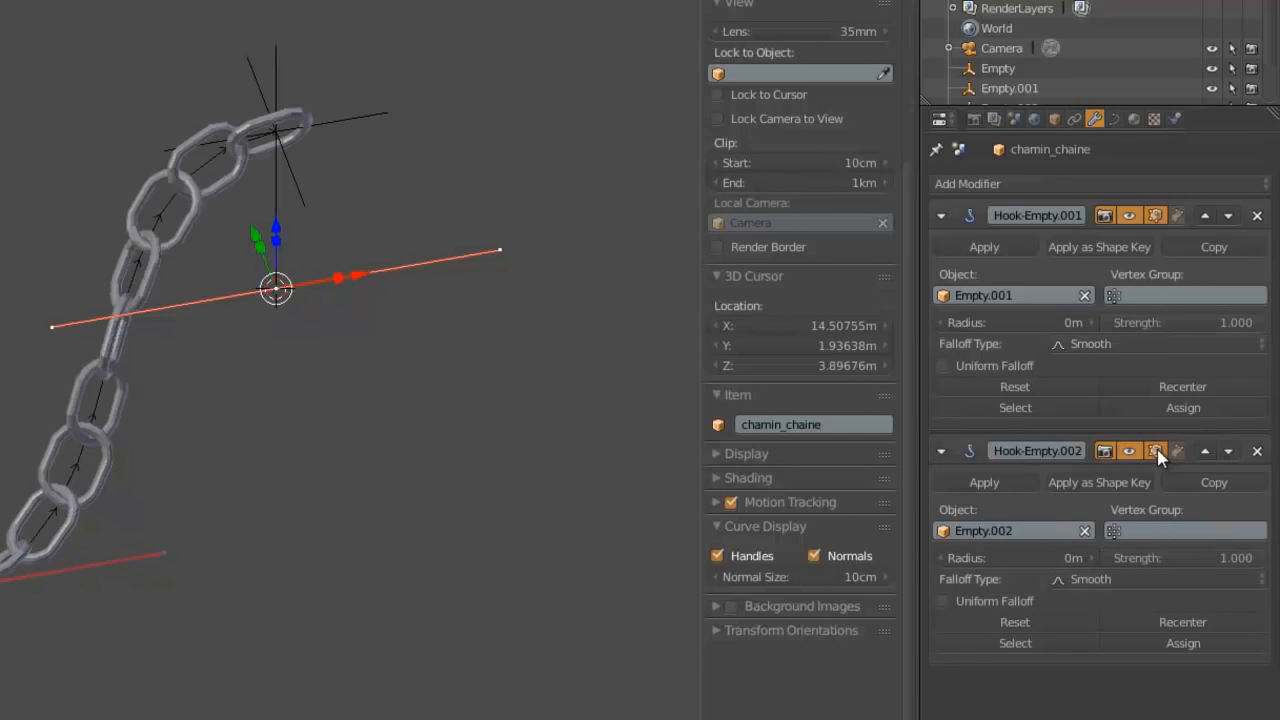
click(1155, 216)
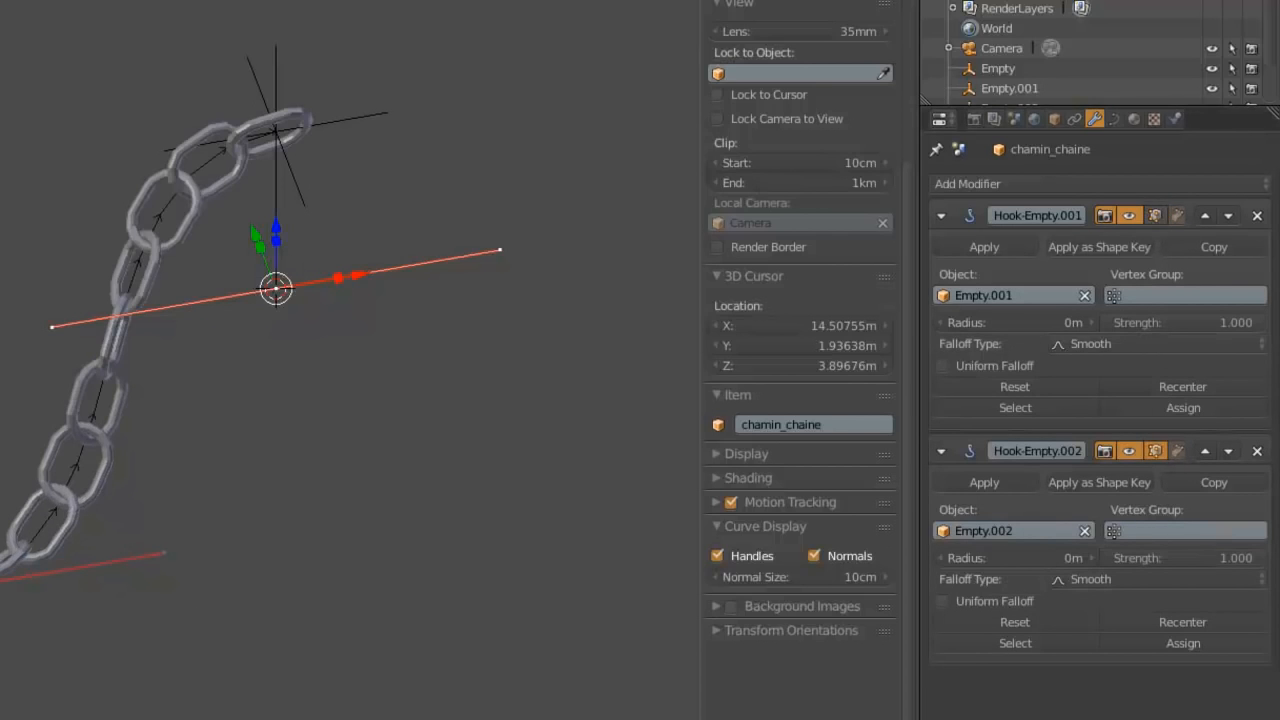
- Compare the chain with Hook-Empty.002's Edit Mode display off and on, leave it on, and return to Object Mode
middle_drag(2, 560, 217, 451)
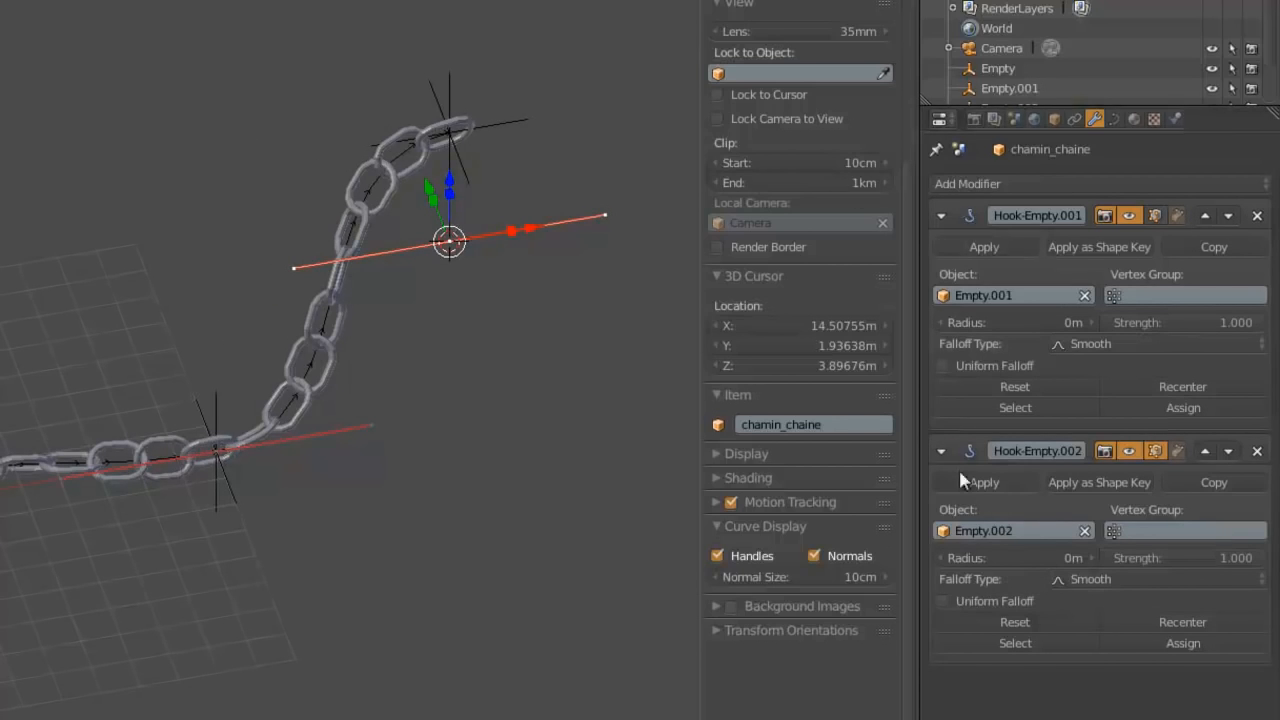
click(1155, 451)
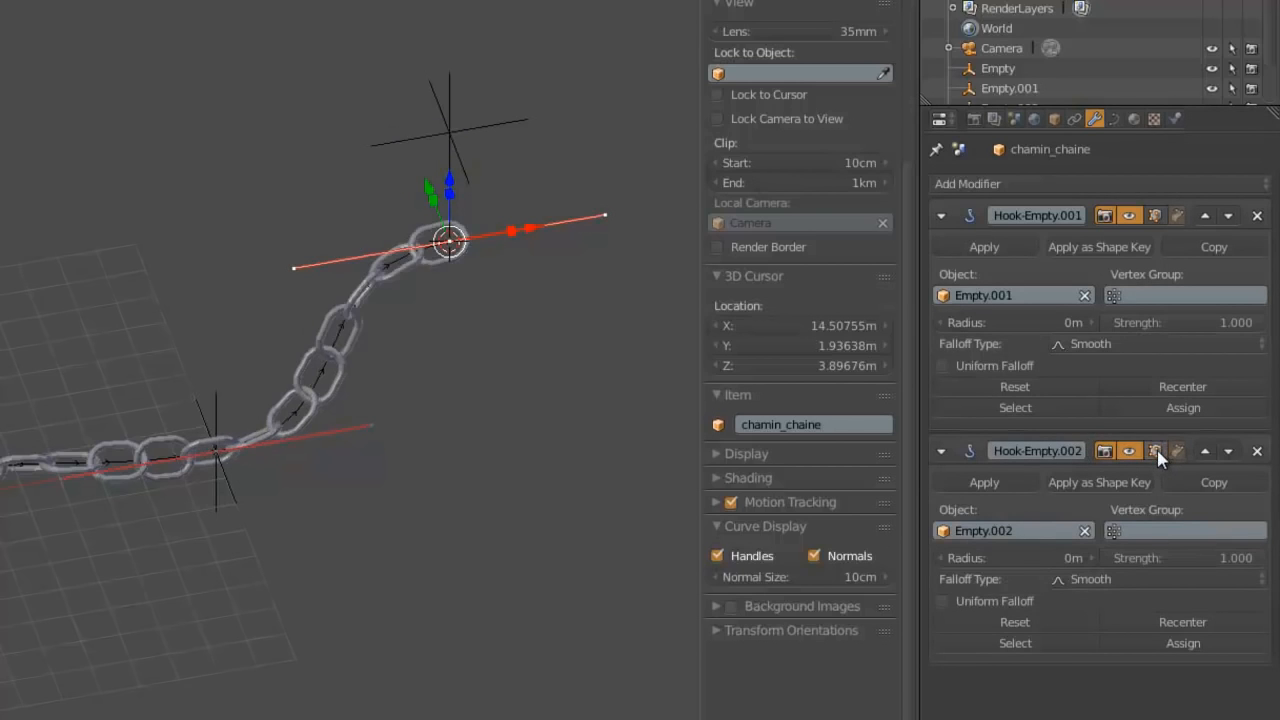
click(1155, 451)
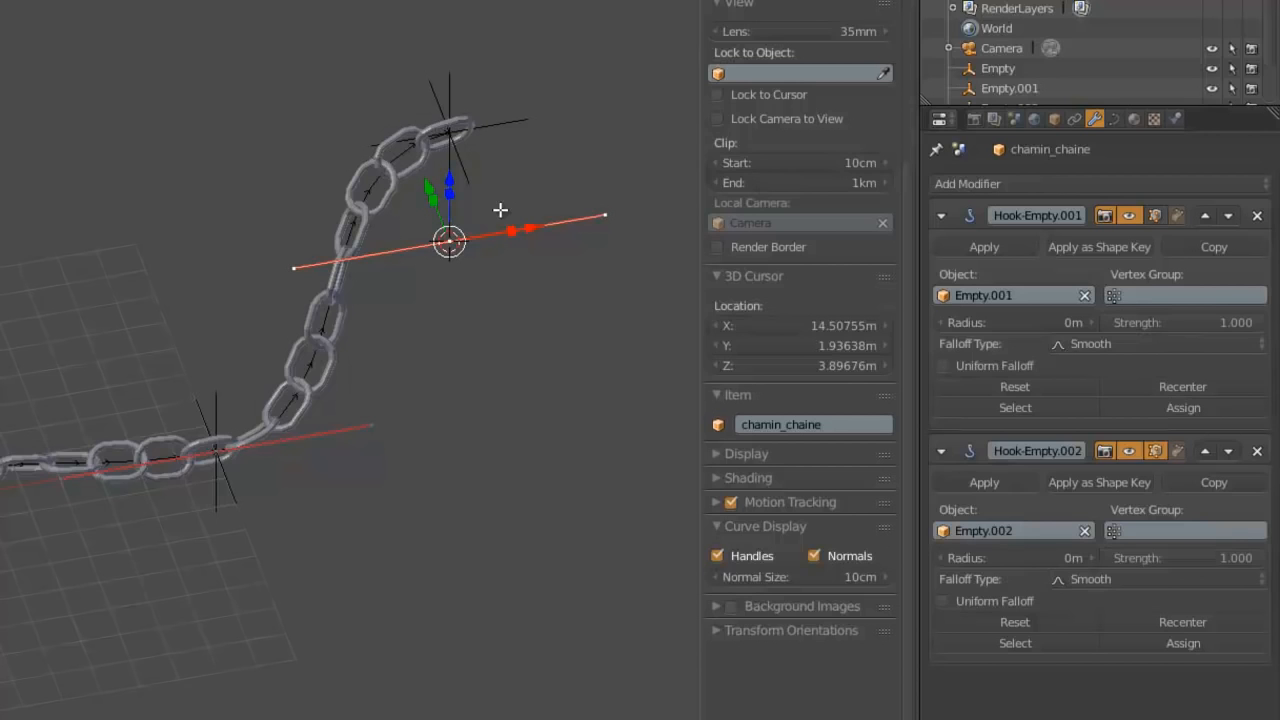
key(Tab)
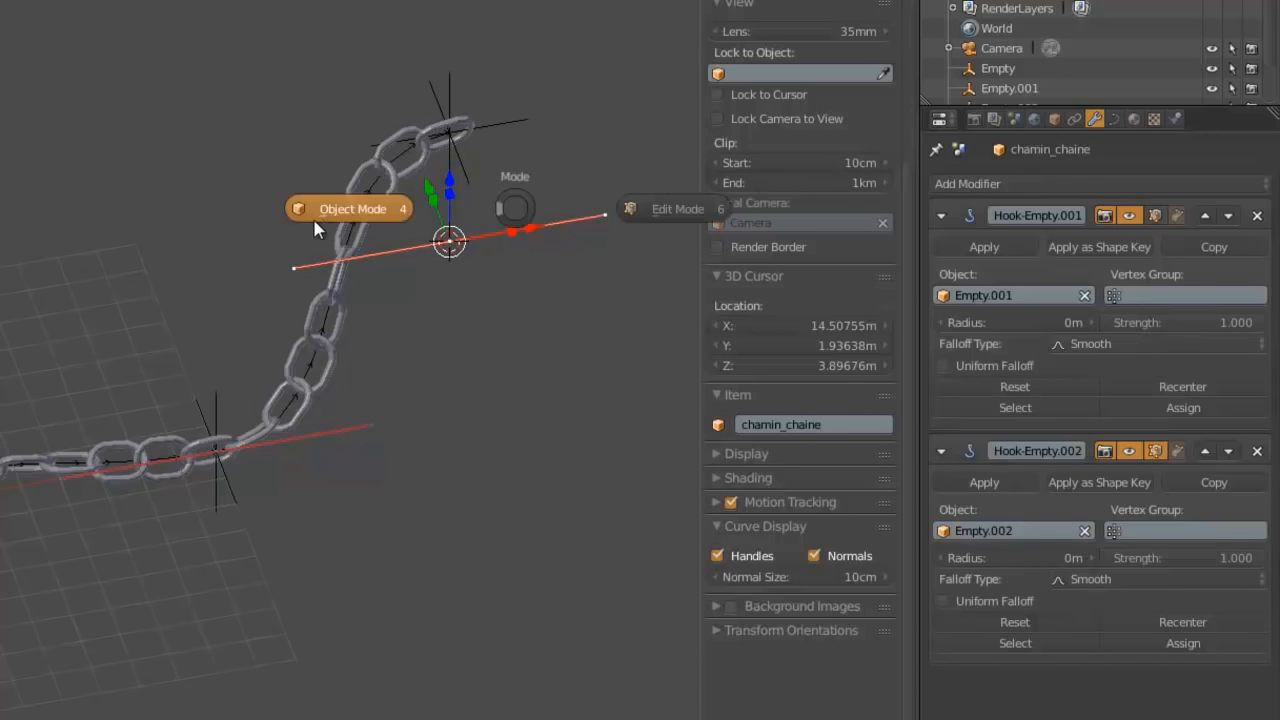
click(314, 221)
- Try deleting Empty.002 at the end of the chain, and undo the deletion
scroll(312, 216, down, 3)
scroll(318, 229, up, 2)
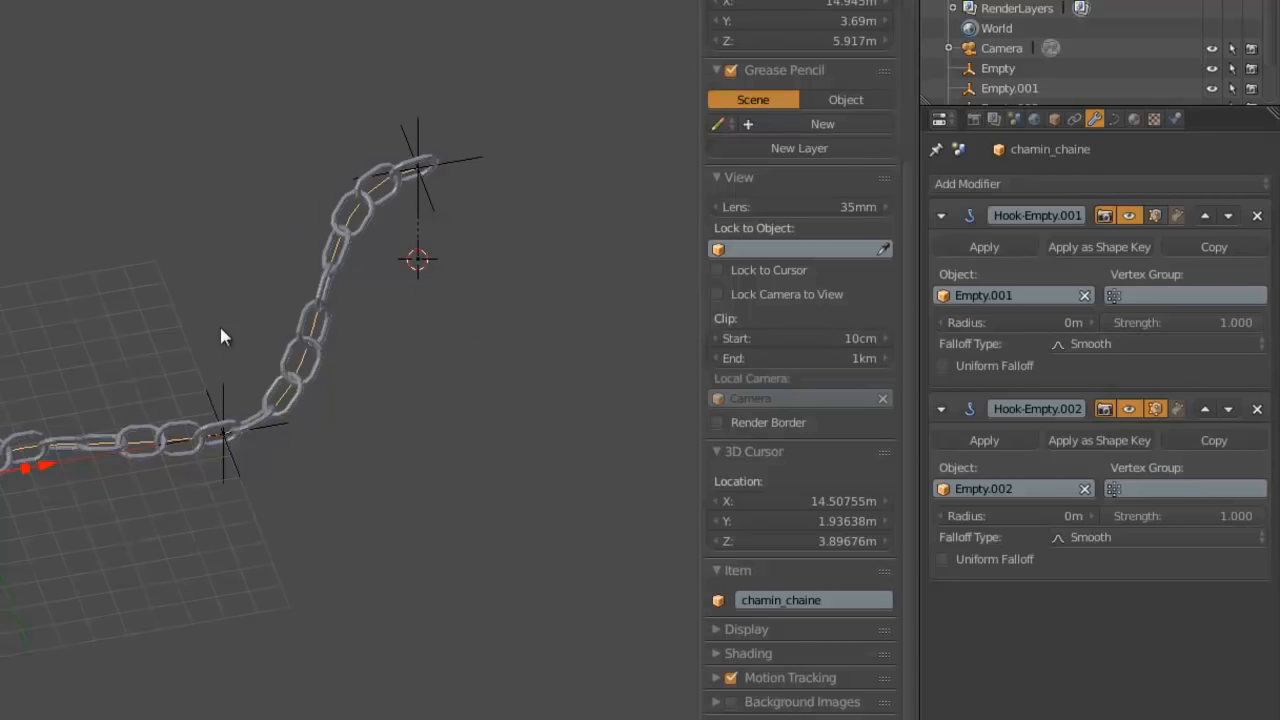
right_click(443, 207)
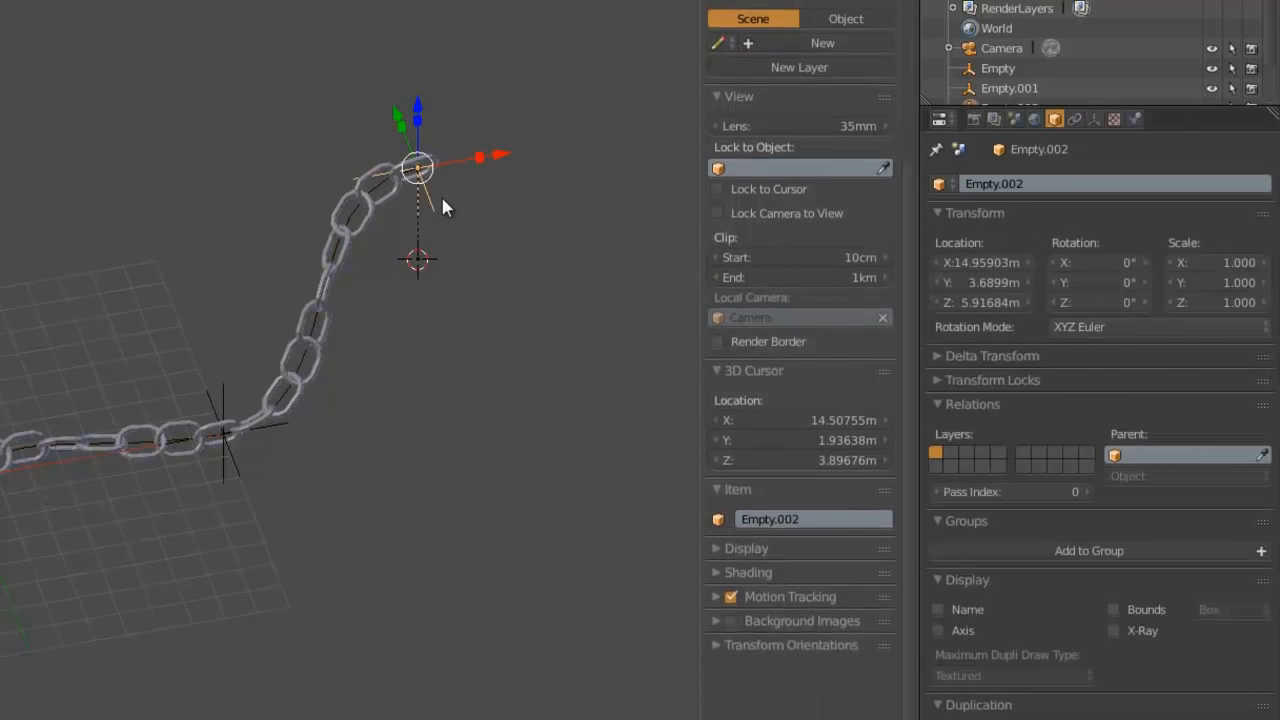
key(Delete)
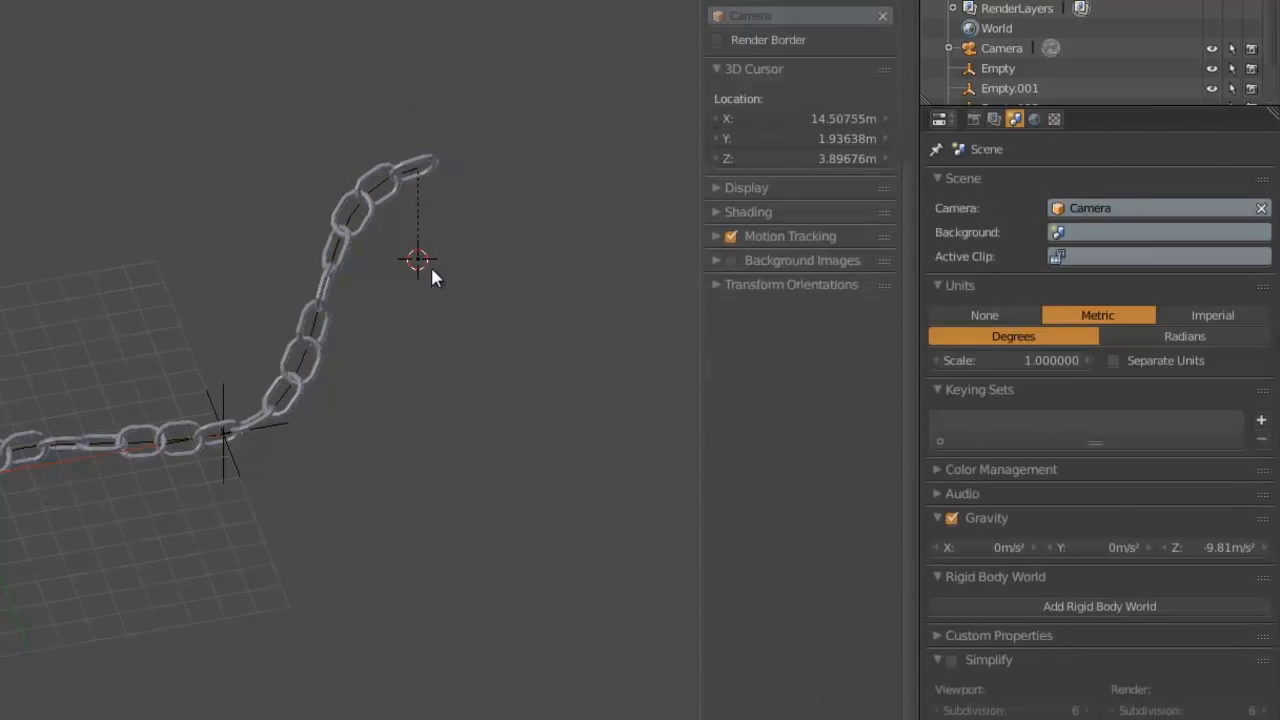
key(ctrl+z)
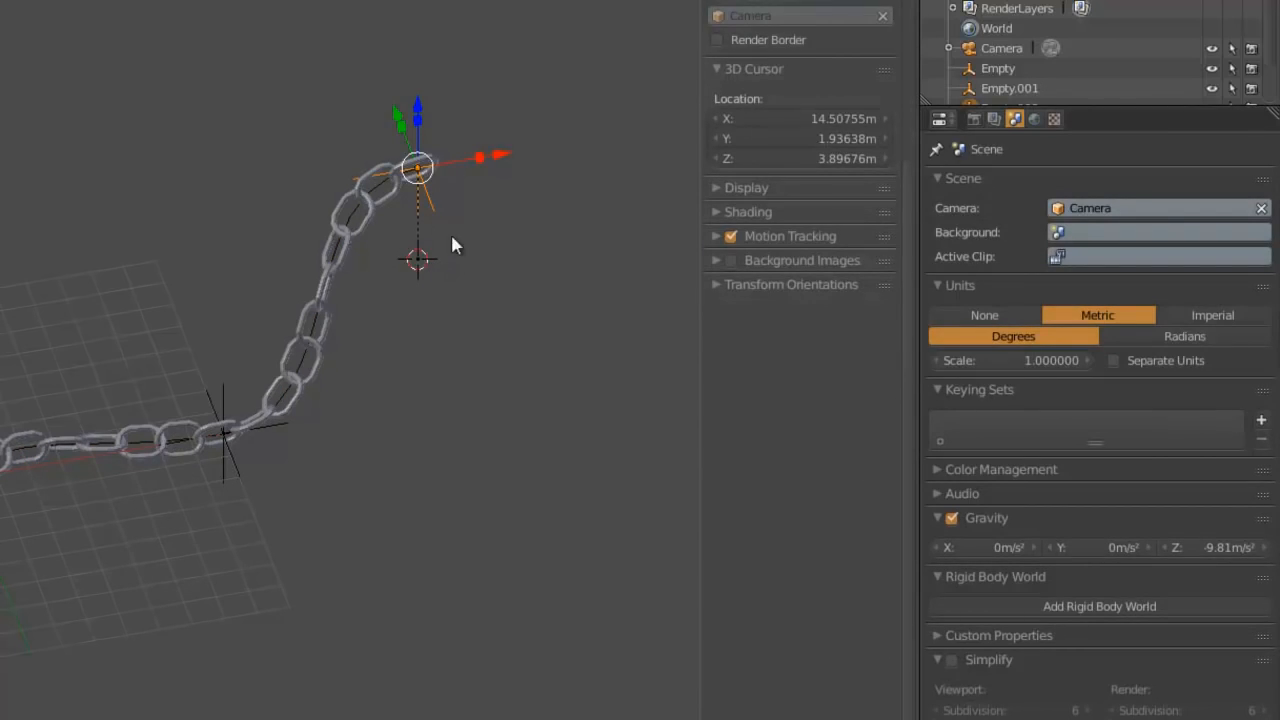
- Move Empty.002 to about X 12.48, Y -2.68, Z -1.66 m and Empty.001 to about X 7.47, Y 5.03, Z 5.28 m
key(g)
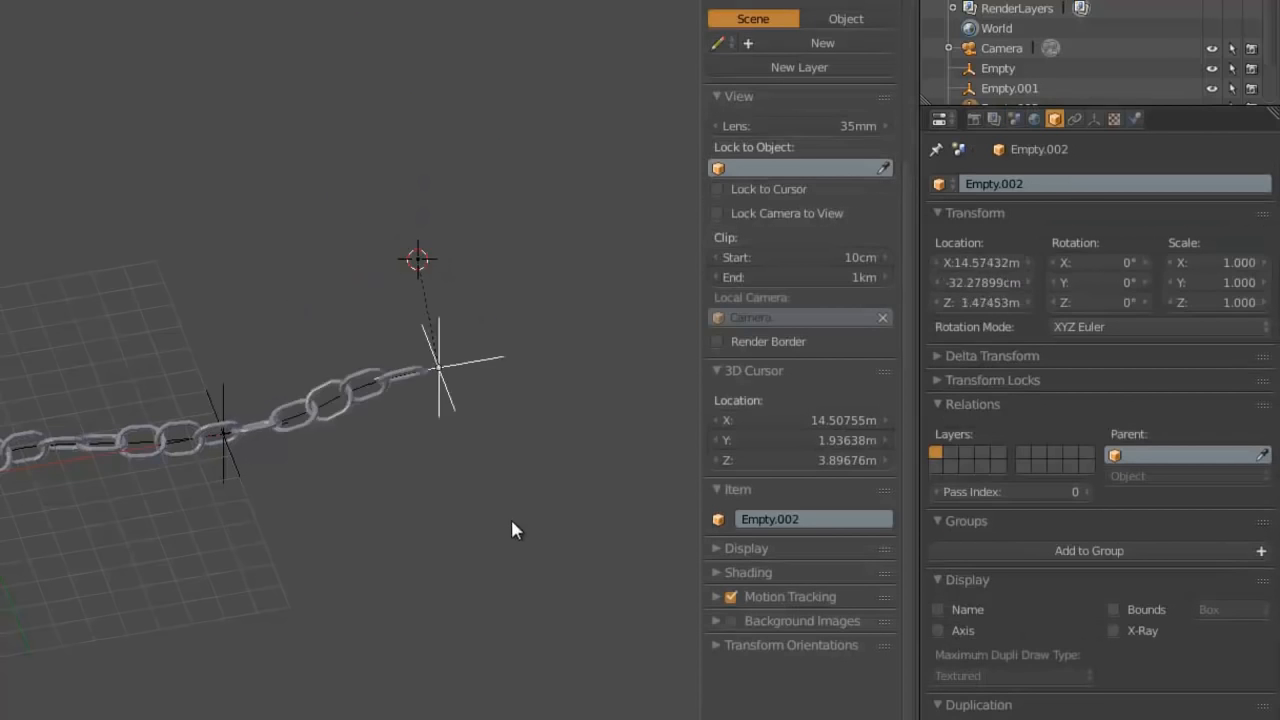
click(455, 652)
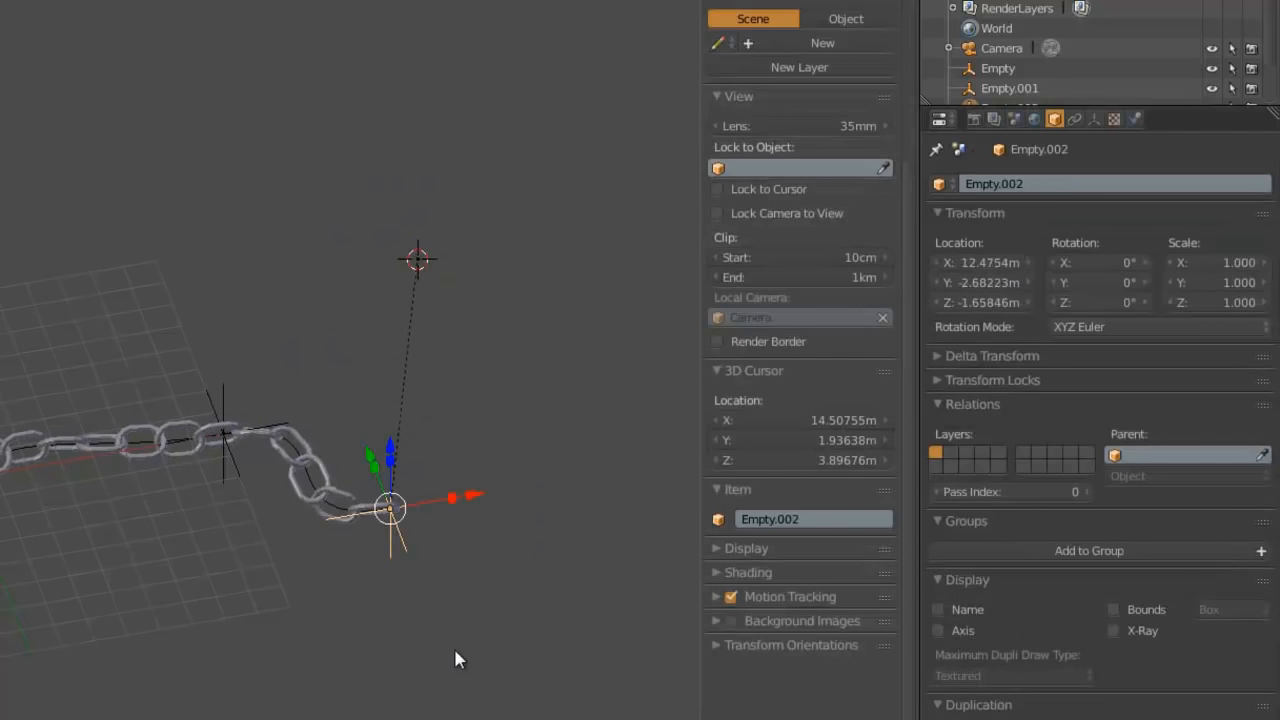
right_click(239, 404)
key(g)
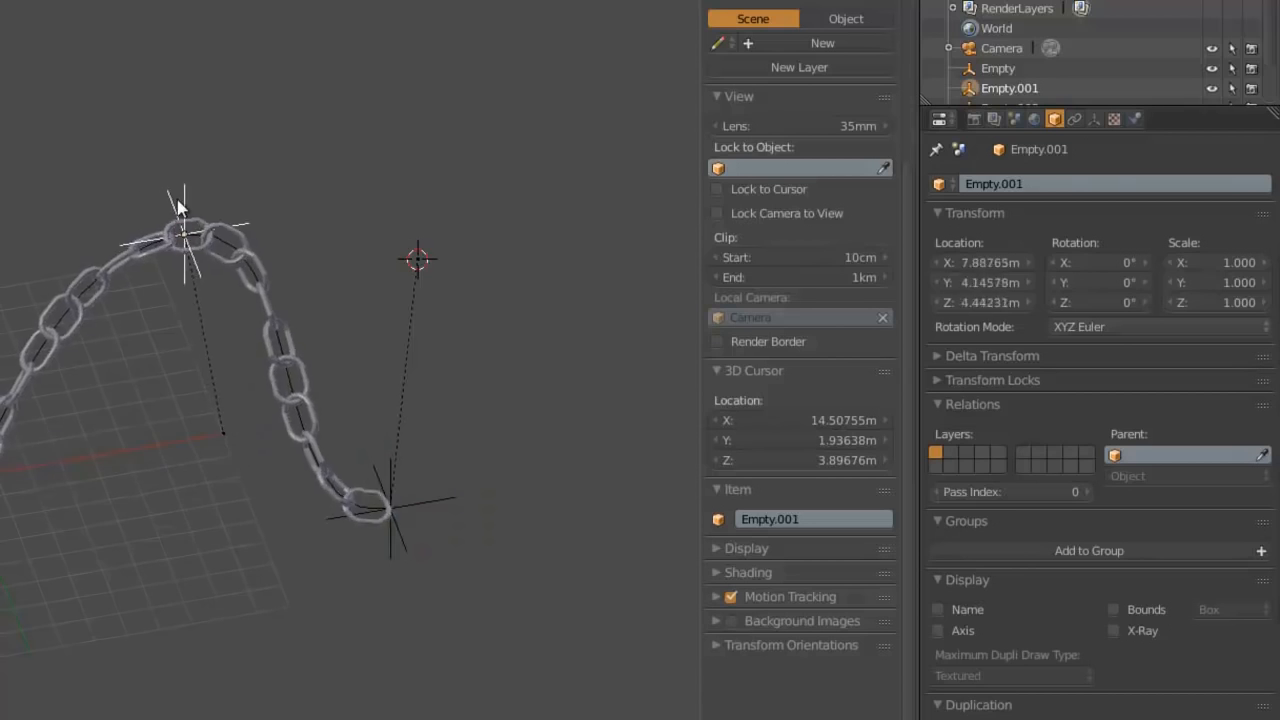
click(165, 182)
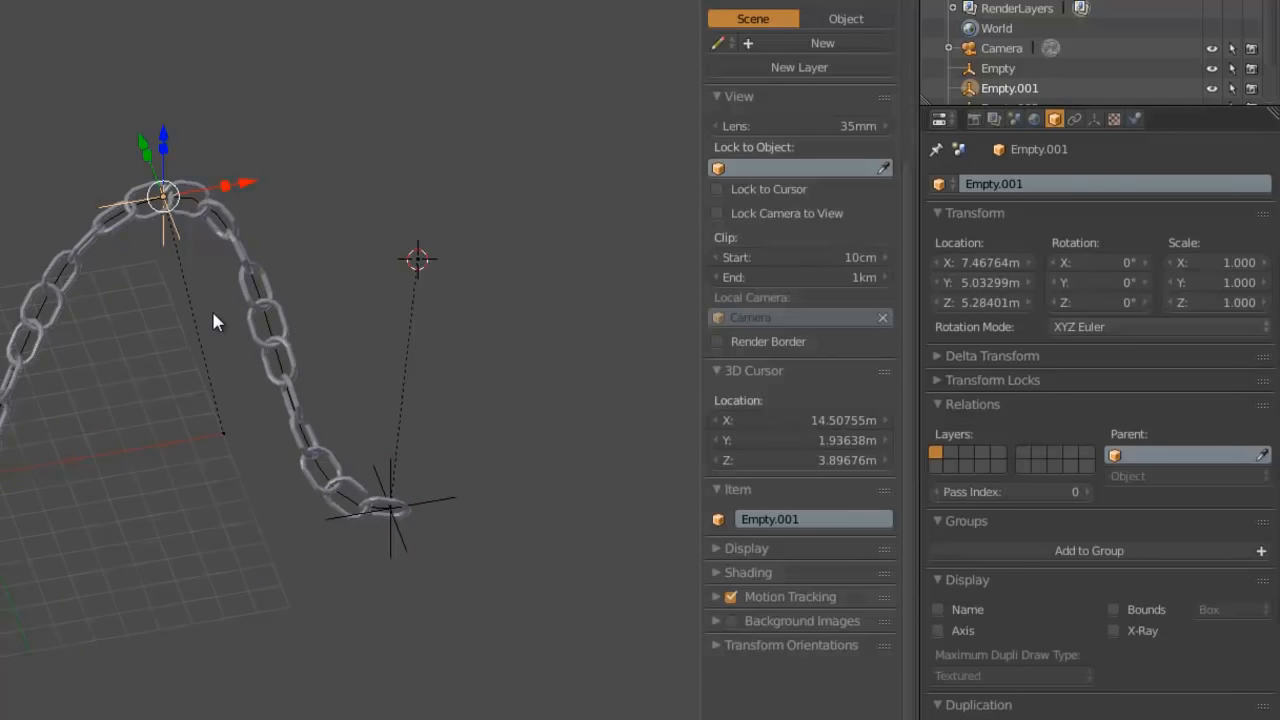
scroll(158, 365, down, 3)
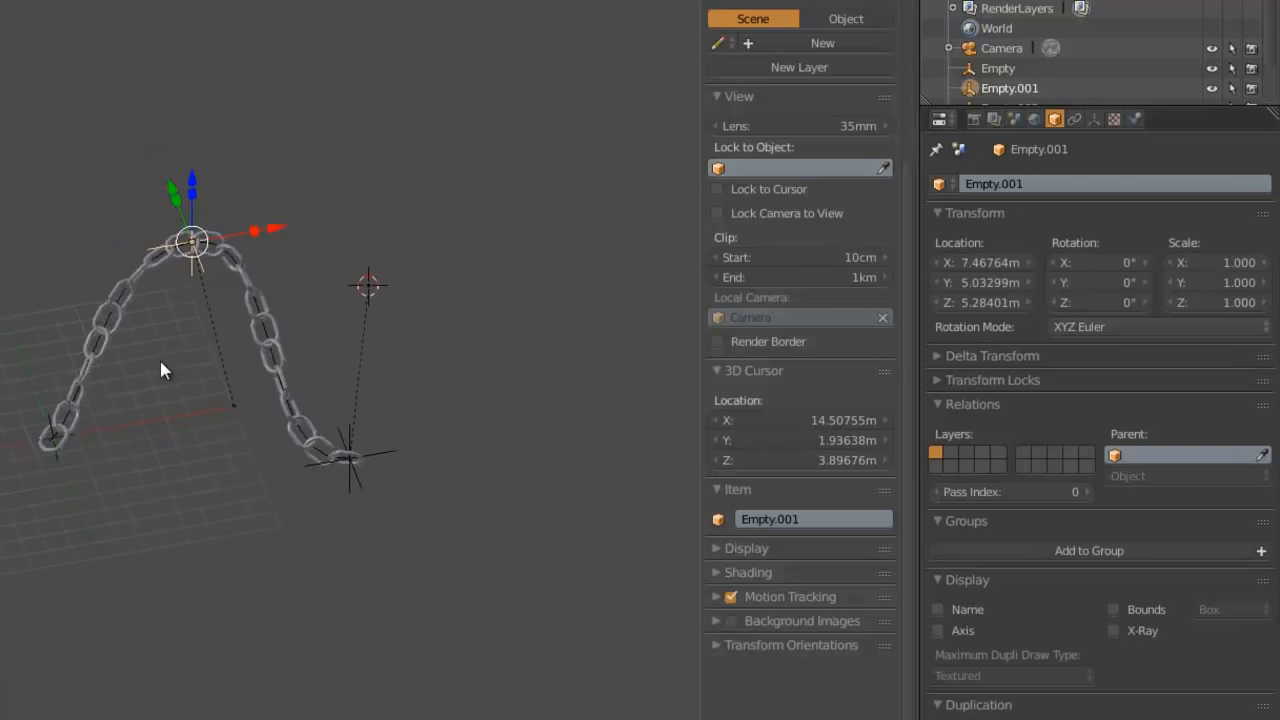
scroll(101, 460, up, 3)
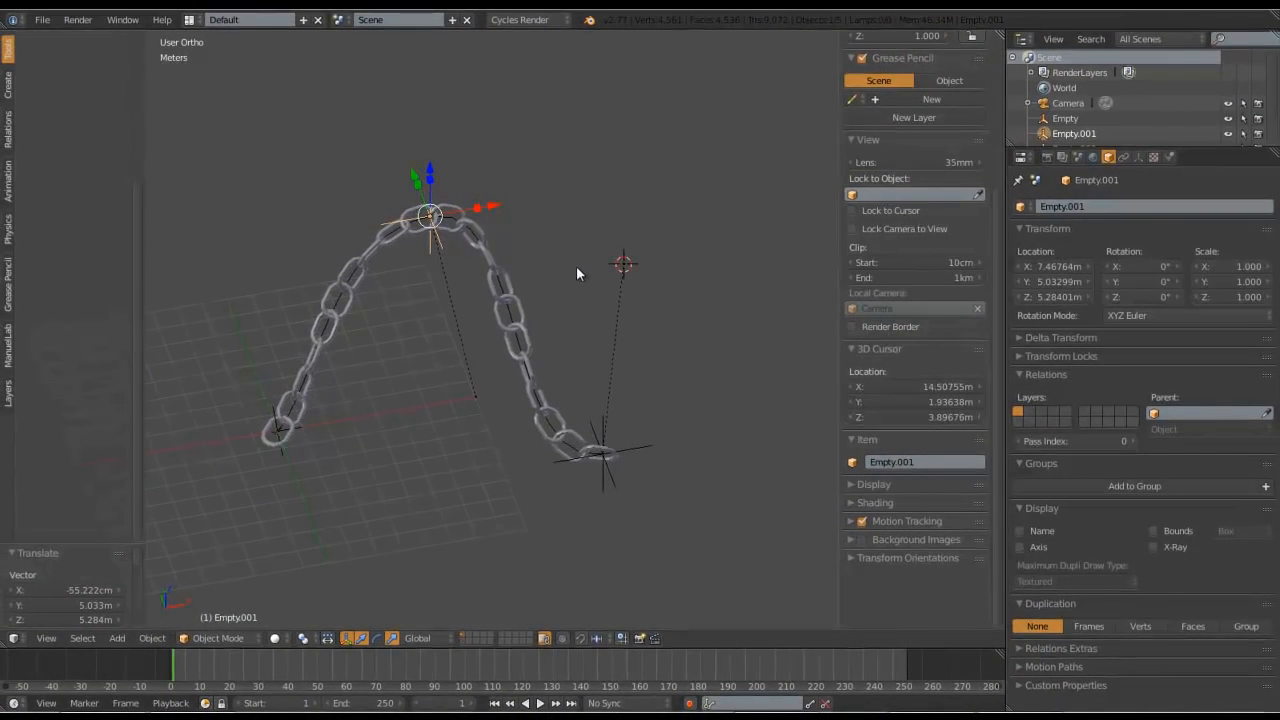
scroll(576, 265, down, 2)
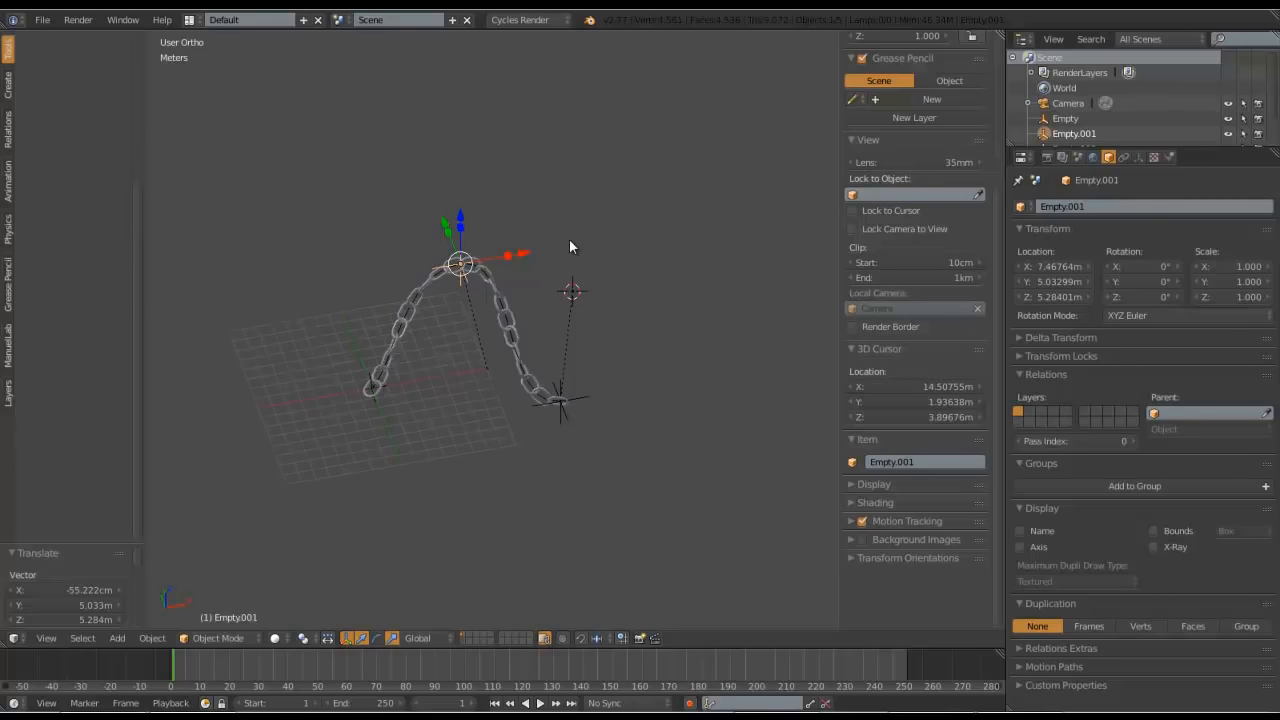
scroll(574, 252, up, 3)
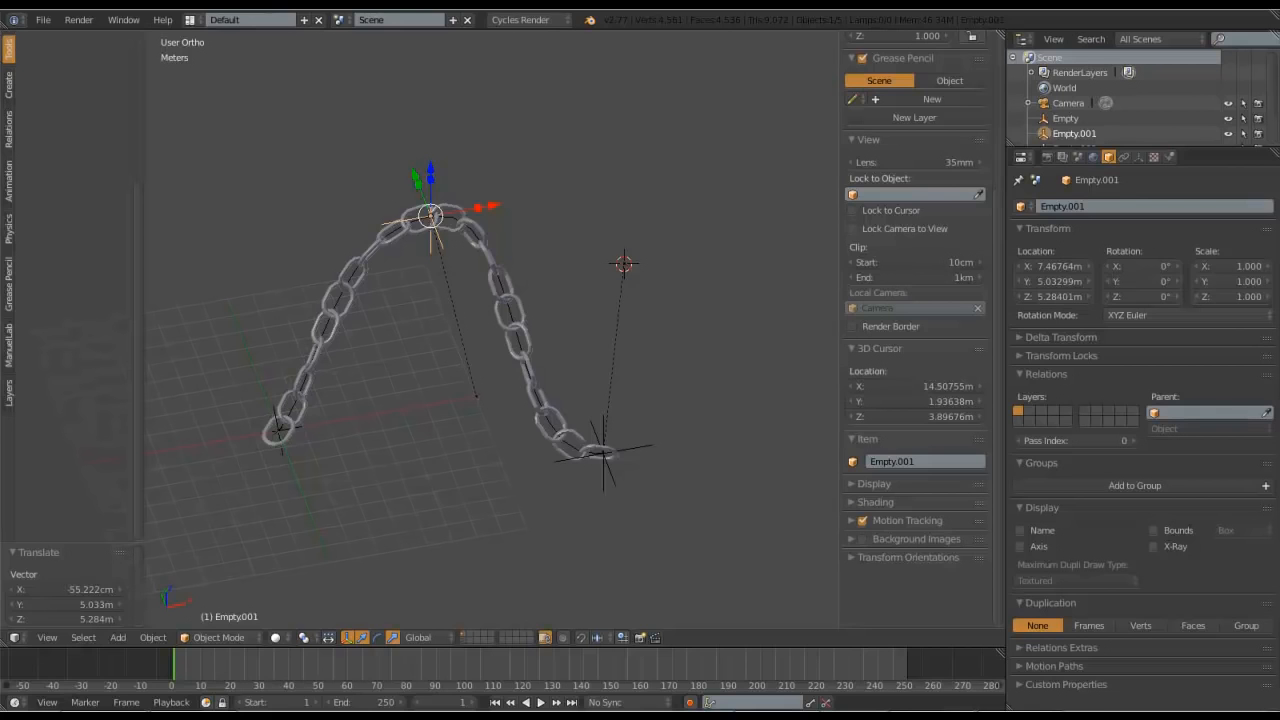
- Switch to the web browser window showing the livementor home page
drag(0, 215, 692, 36)
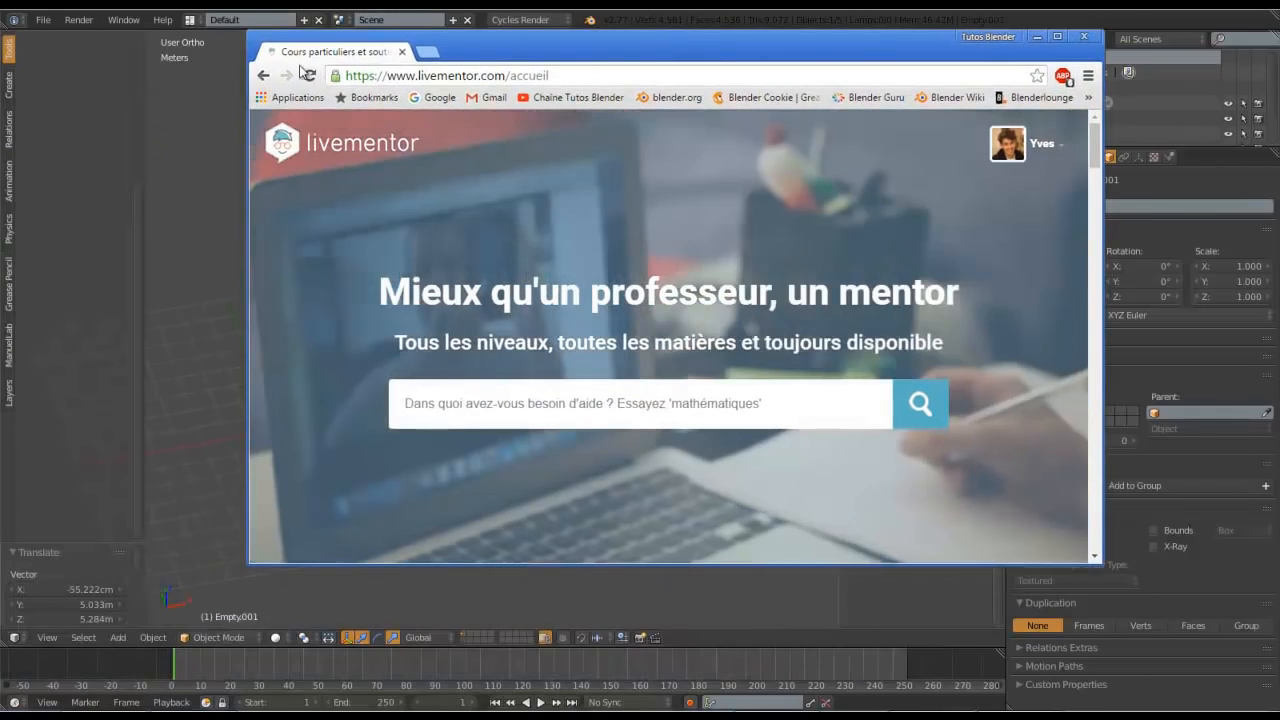